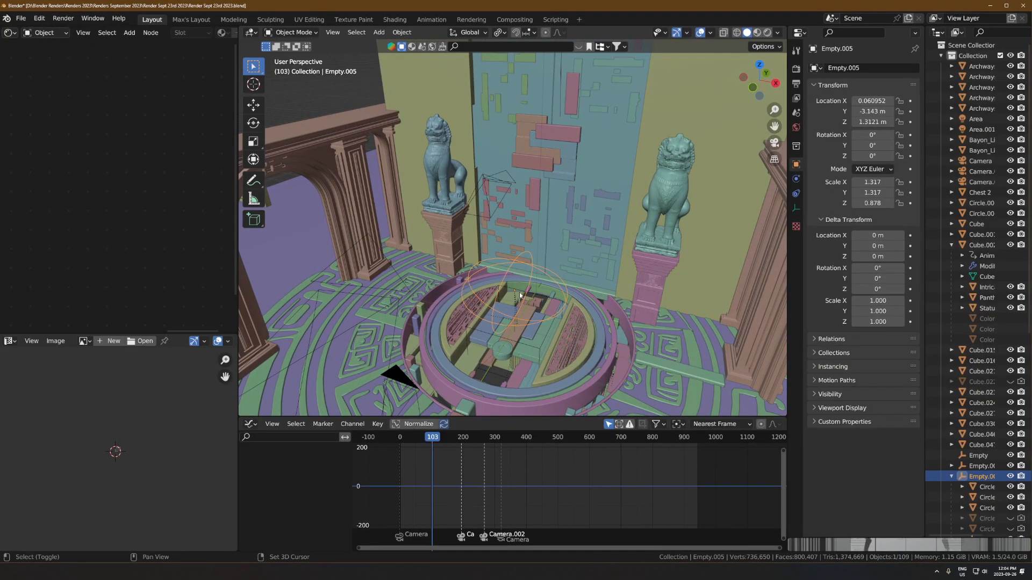
- Select the child objects parented to Empty.005 in the temple's circular floor mechanism
key("shift+bracketright")
middle_click_drag(563, 238, 566, 225)
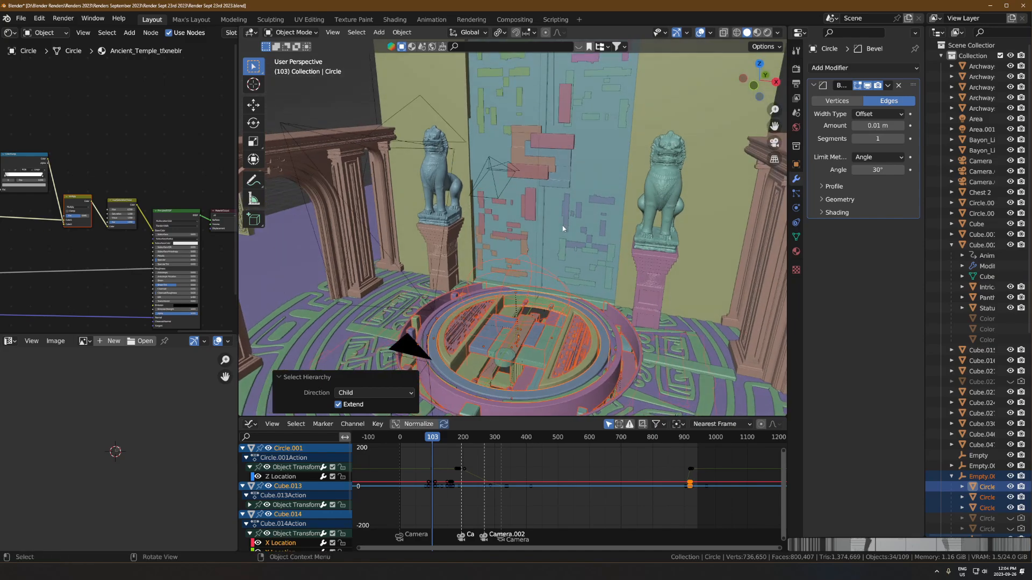
scroll(553, 236, "down", 2)
- Switch the solid viewport shading color to Material, and restore it to Random
left_click(764, 47)
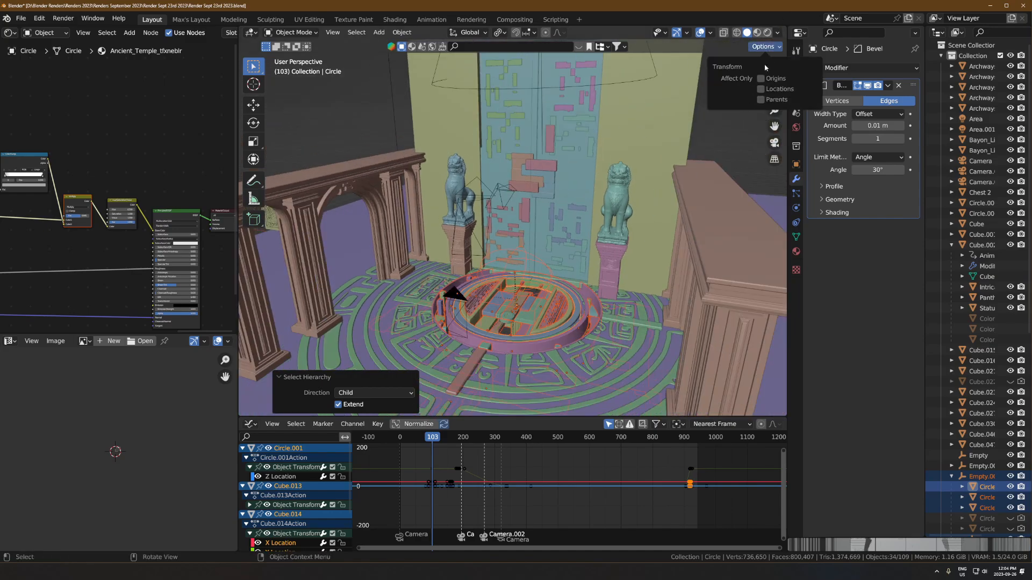
left_click(778, 32)
left_click(732, 163)
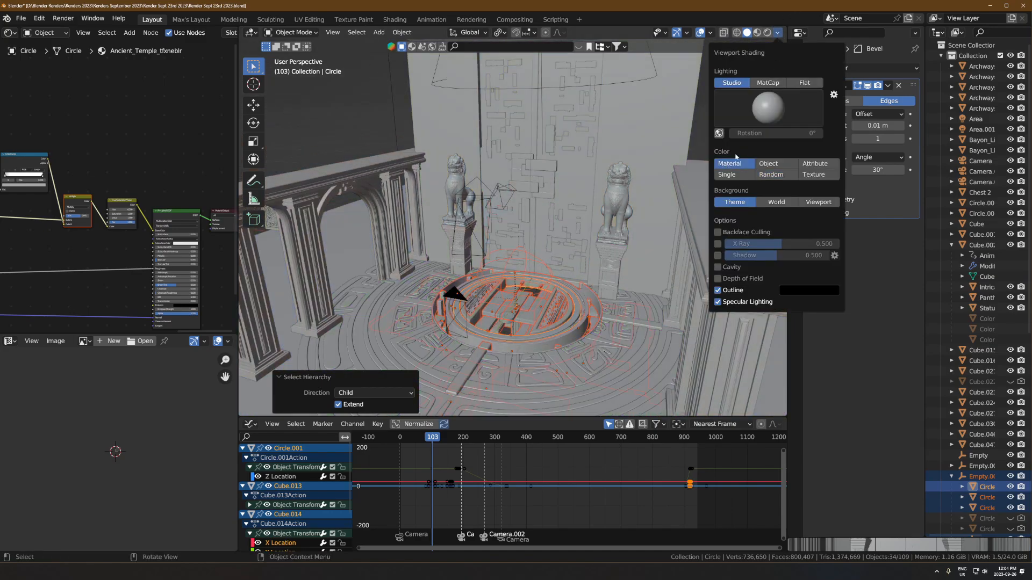
left_click(778, 32)
left_click(778, 32)
left_click(774, 174)
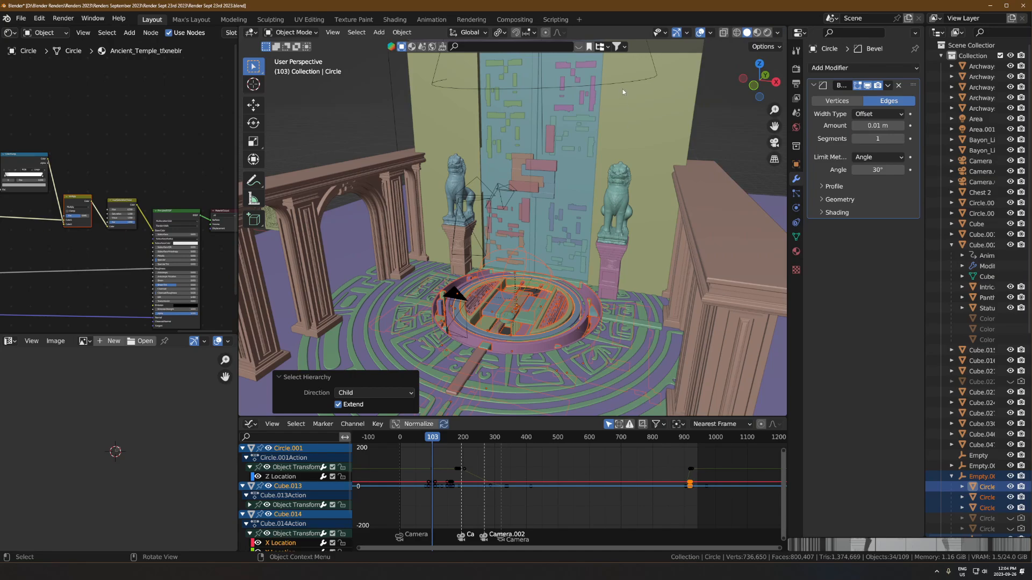
- Extend the selection down the hierarchy, isolate the circular mechanism in local view, and deselect everything
middle_click_drag(624, 92, 575, 178)
scroll(550, 258, "up", 3)
middle_click_drag(550, 265, 583, 147, "shift")
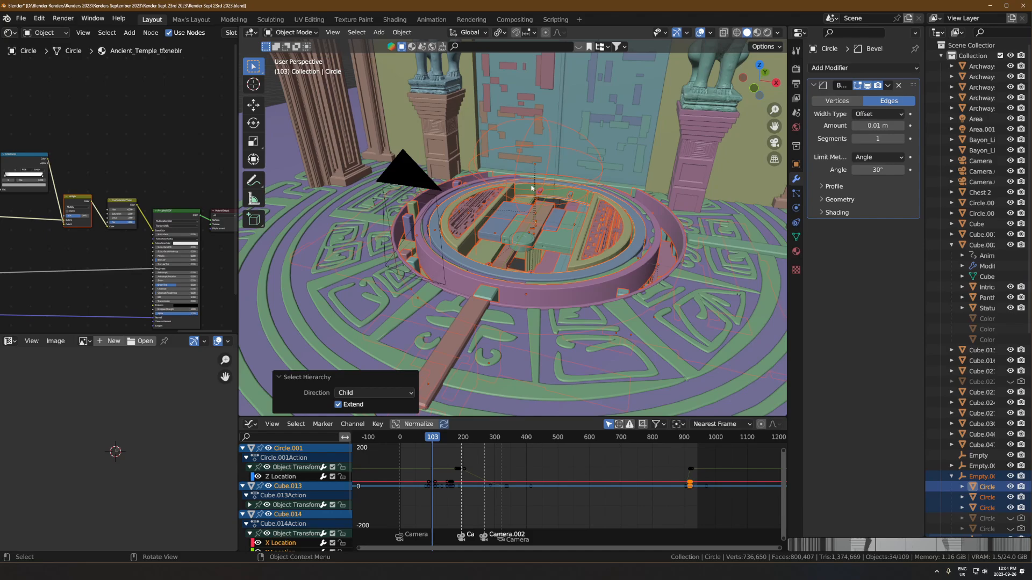
key("shift+bracketright")
key("KP_Divide")
key("alt+a")
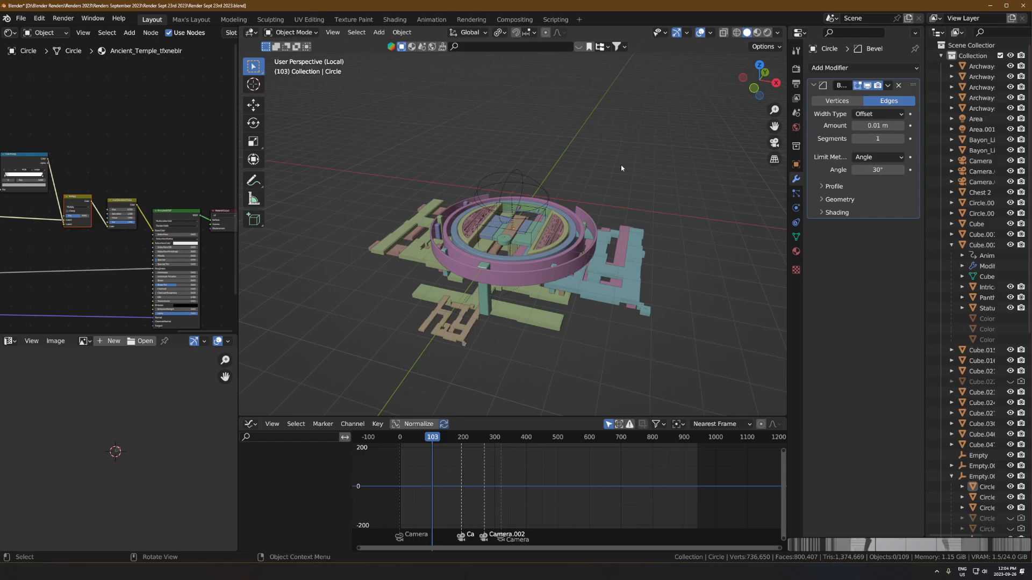
- Play the animation of the isolated mechanism and examine how its rings, blocks and arms move together
scroll(527, 192, "up", 3)
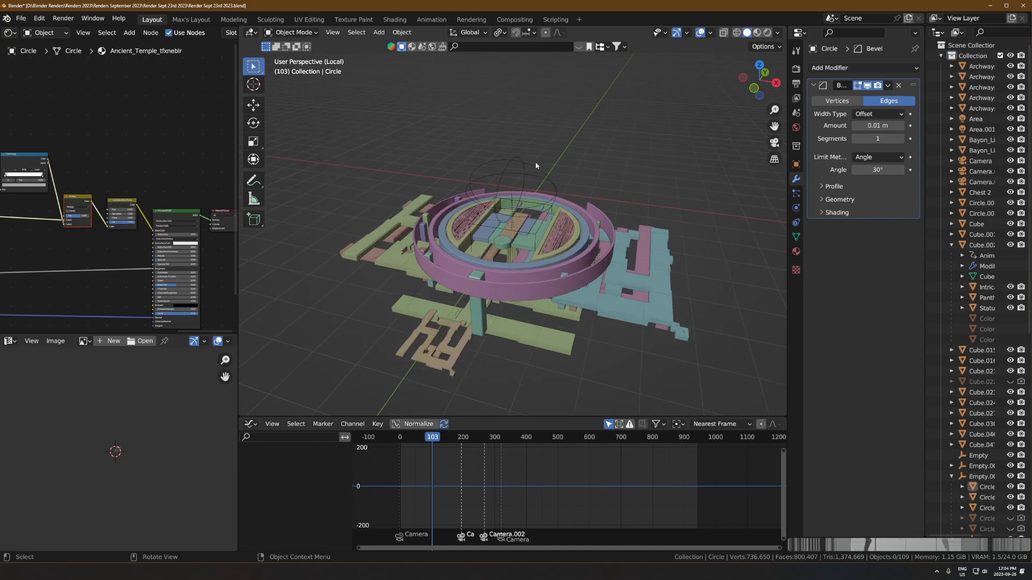
key("space")
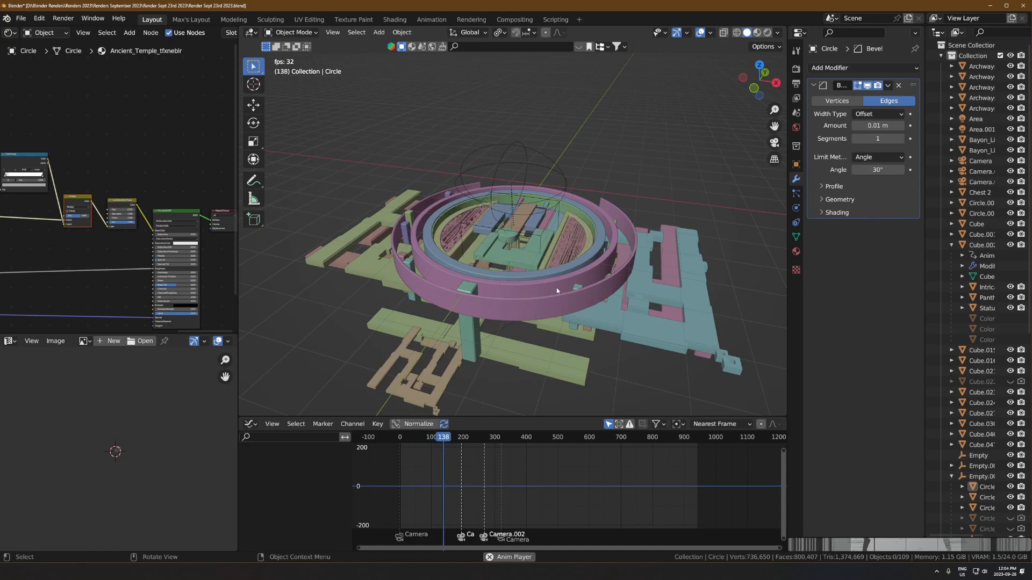
key("space")
scroll(555, 277, "up", 3)
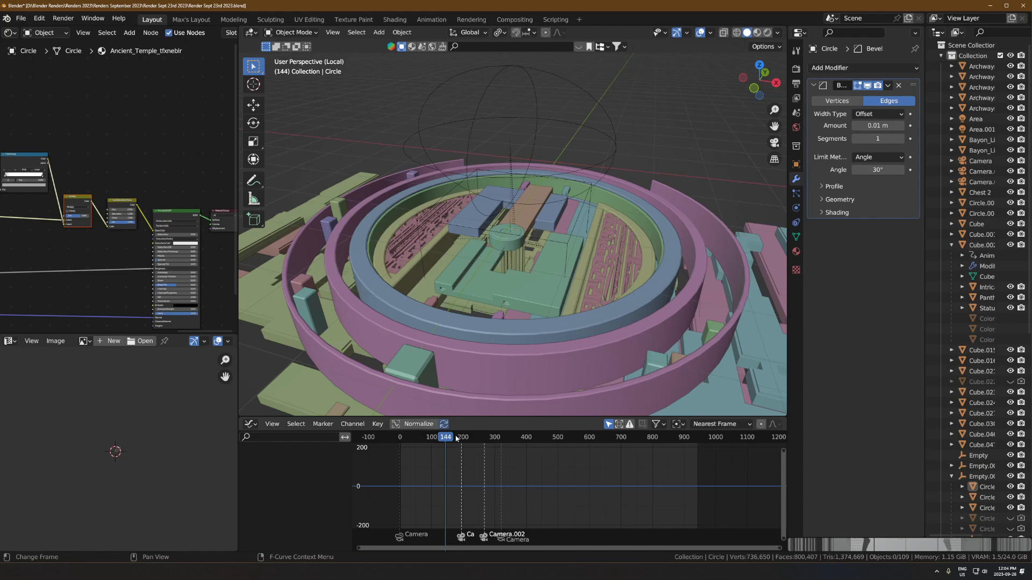
middle_click_drag(456, 407, 470, 463)
key("space")
scroll(529, 258, "up", 2)
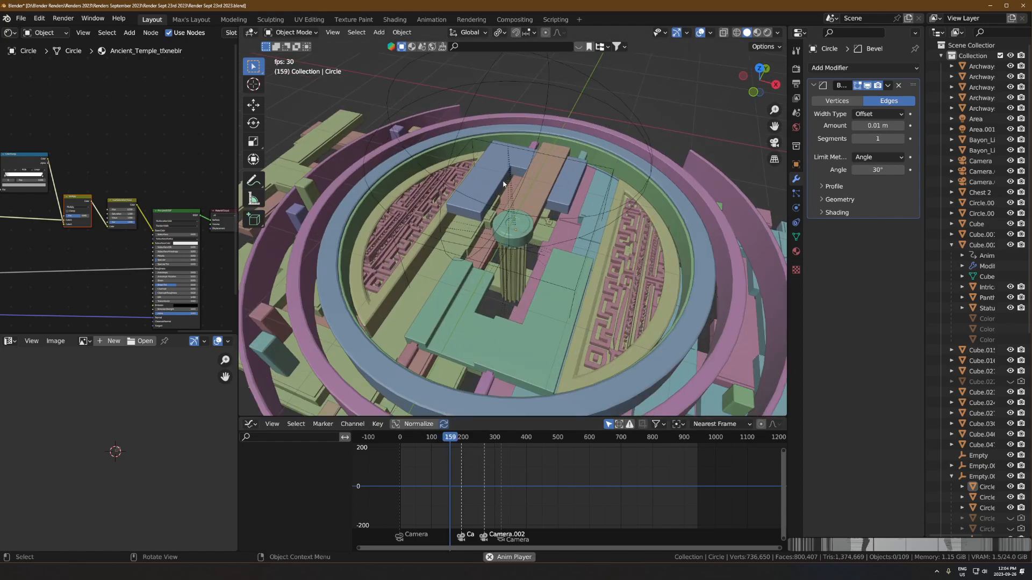
scroll(548, 232, "down", 4)
middle_click_drag(559, 237, 592, 203)
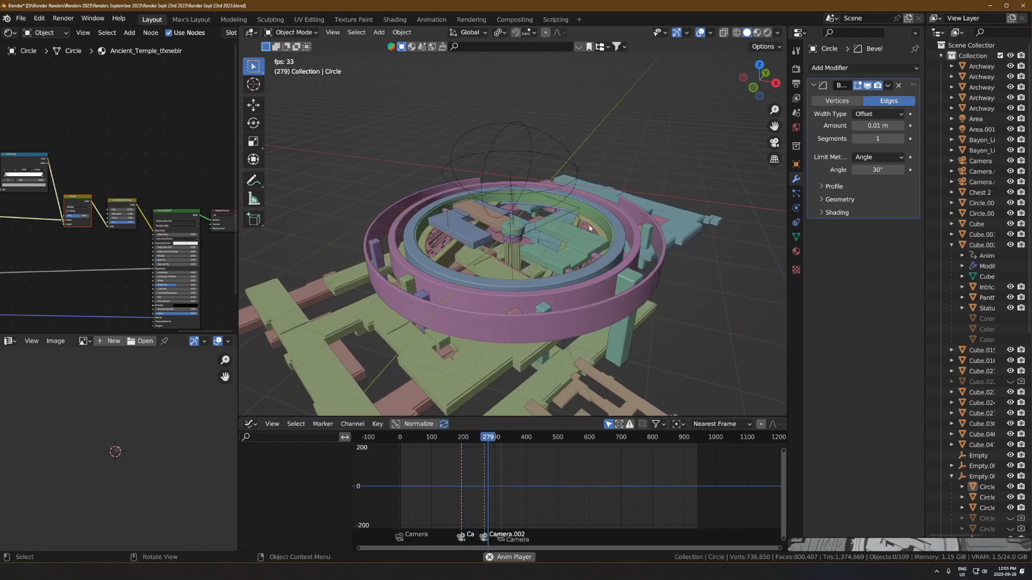
key("space")
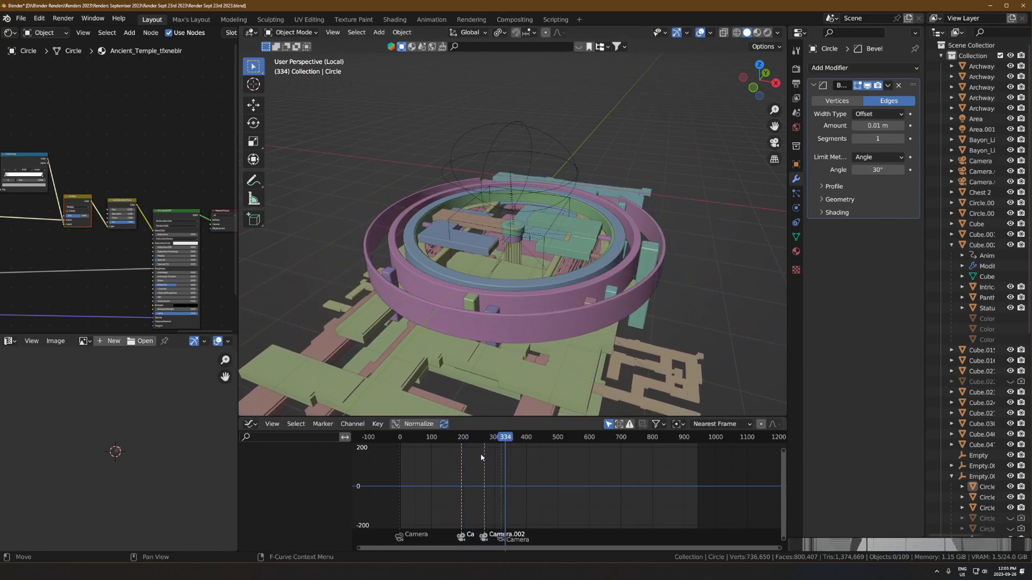
- Scrub the timeline back to frame 103
left_click(466, 437)
mouse_move(466, 437)
left_mouse_down()
mouse_move(478, 433)
mouse_move(454, 429)
left_mouse_up()
left_click_drag(454, 429, 447, 429)
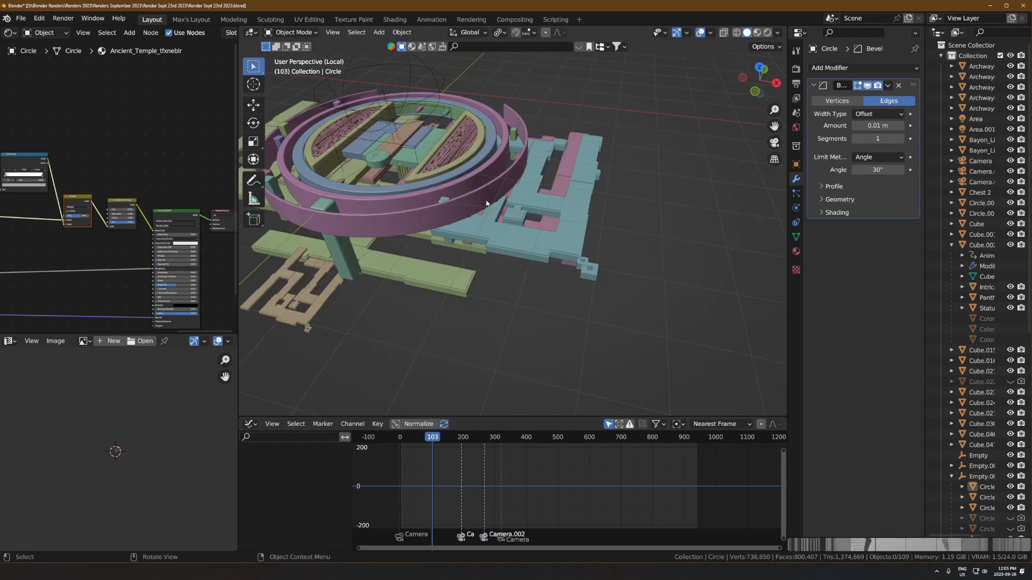
- Add a mesh cube away from the mechanism and move it about -5.4 m along the X axis
scroll(529, 310, "down", 2)
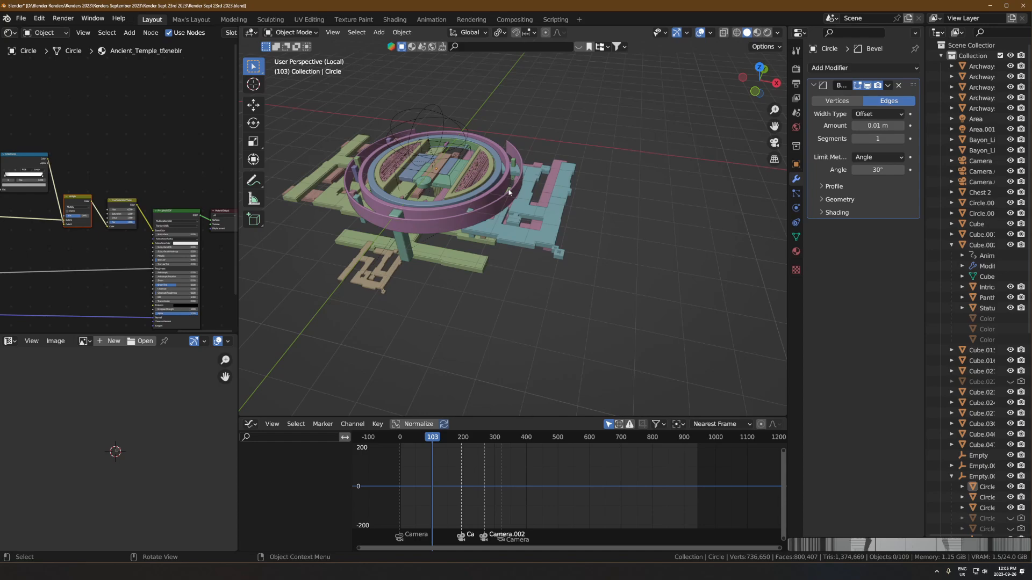
key("shift+a")
mouse_move(484, 169)
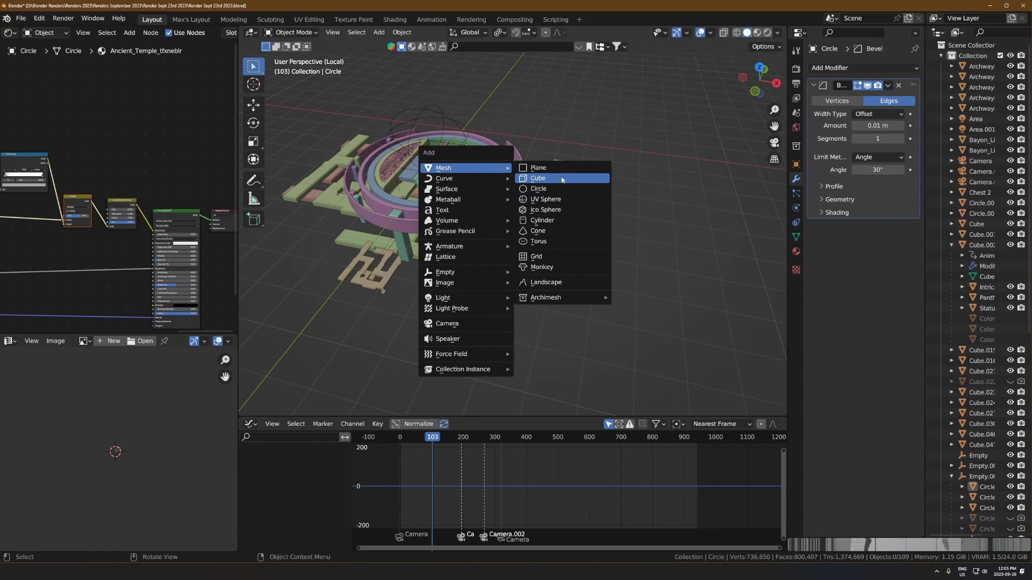
left_click(537, 178)
key("g")
key("x")
scroll(604, 203, "down", 4)
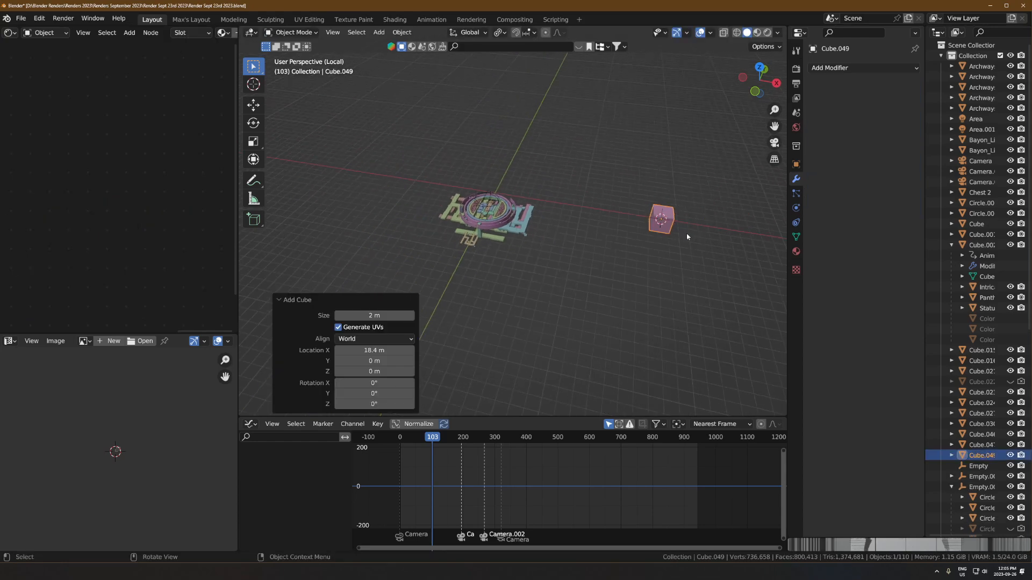
left_click(623, 222)
key("KP_Decimal")
scroll(586, 219, "down", 4)
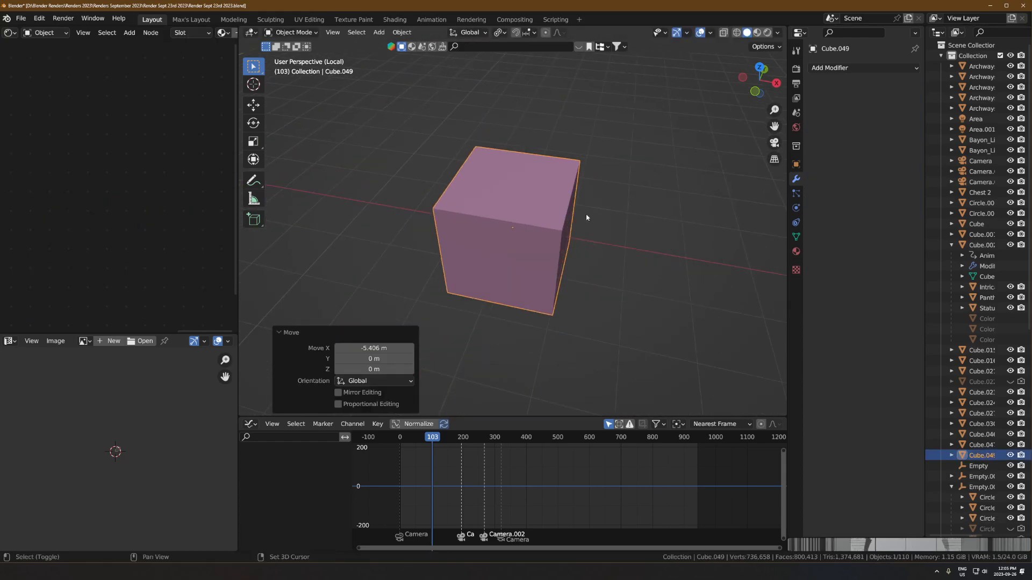
- Snap the 3D cursor to the new cube and enlarge the 3D viewport by shrinking the graph editor
key("shift+s")
left_click(588, 274)
left_click_drag(492, 419, 490, 490)
scroll(511, 379, "down", 8)
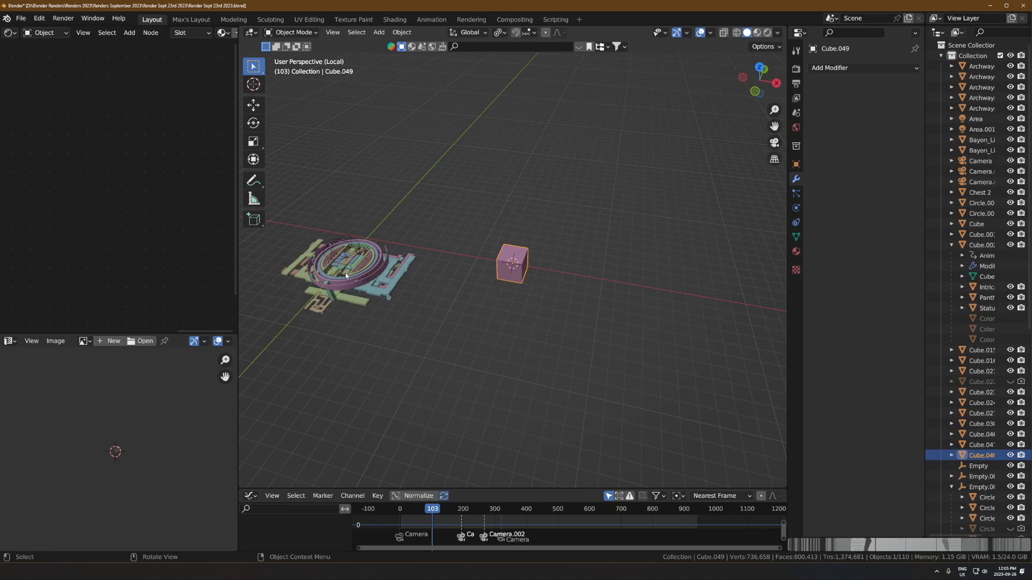
scroll(593, 231, "up", 8)
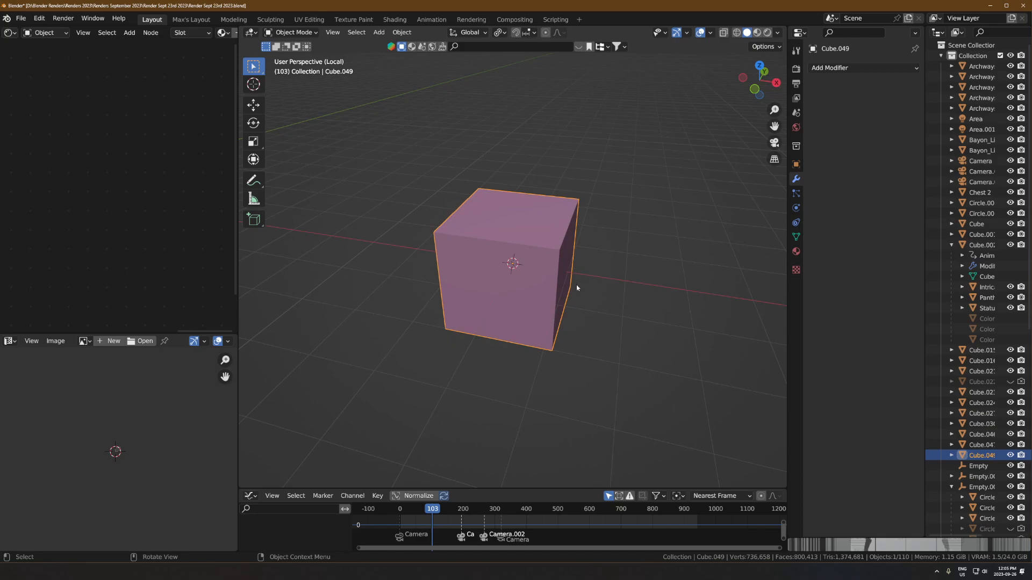
key("shift+a")
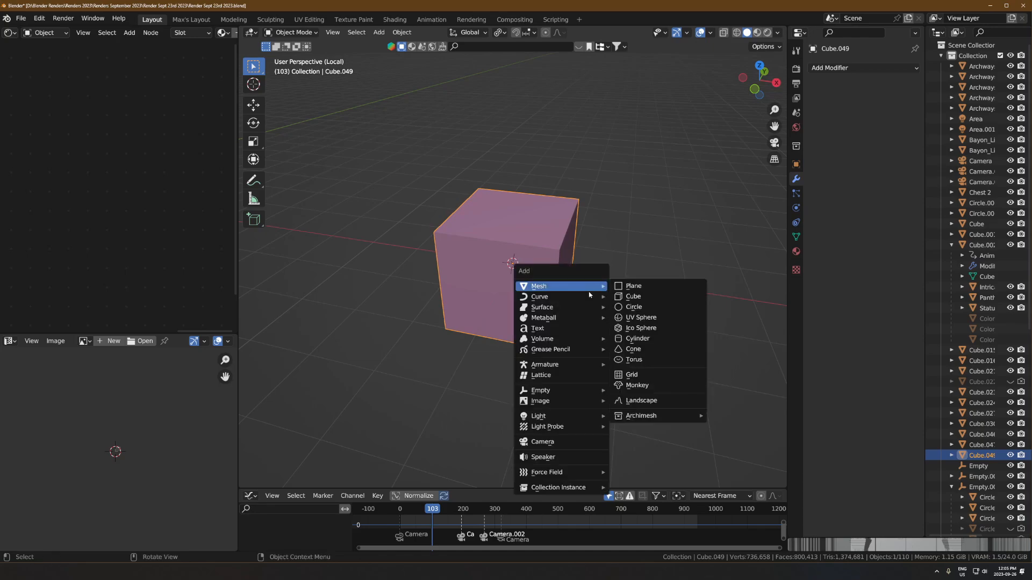
mouse_move(581, 292)
mouse_move(591, 390)
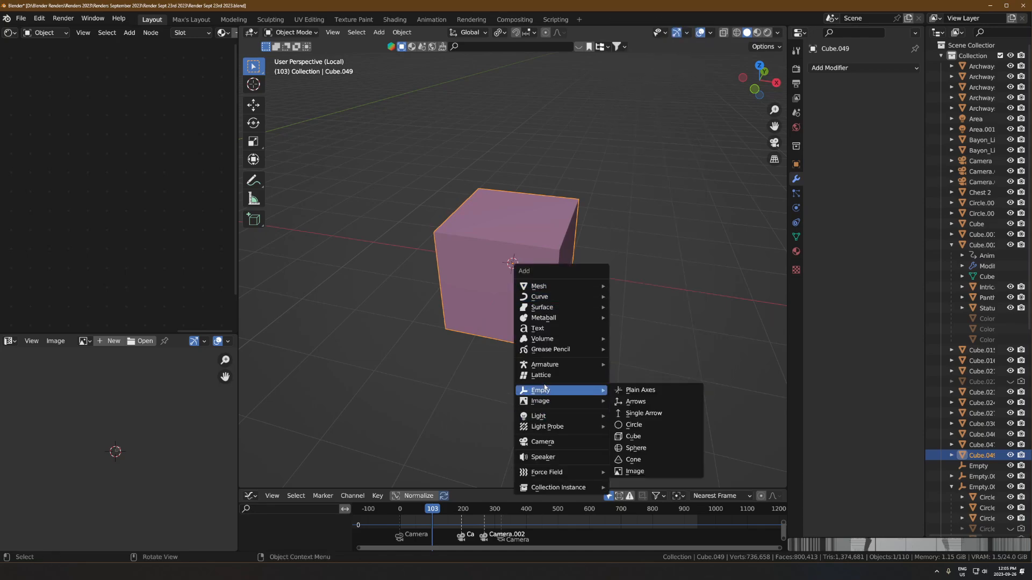
left_click(640, 435)
scroll(575, 274, "down", 2)
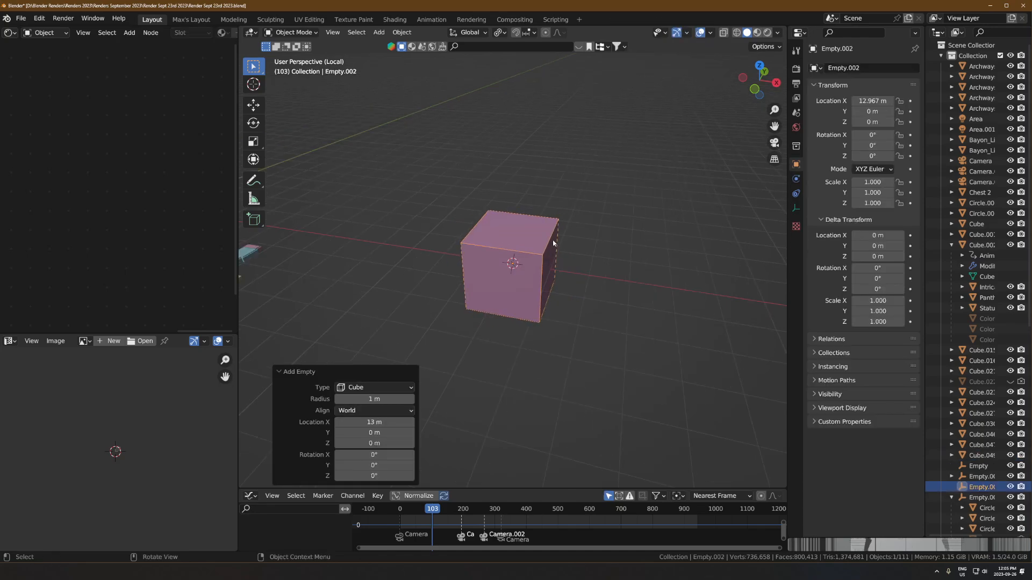
key("ctrl+z")
- Add a cube-shaped empty at the 3D cursor, move the mesh cube beside it along X, and deselect everything
key("shift+a")
mouse_move(525, 269)
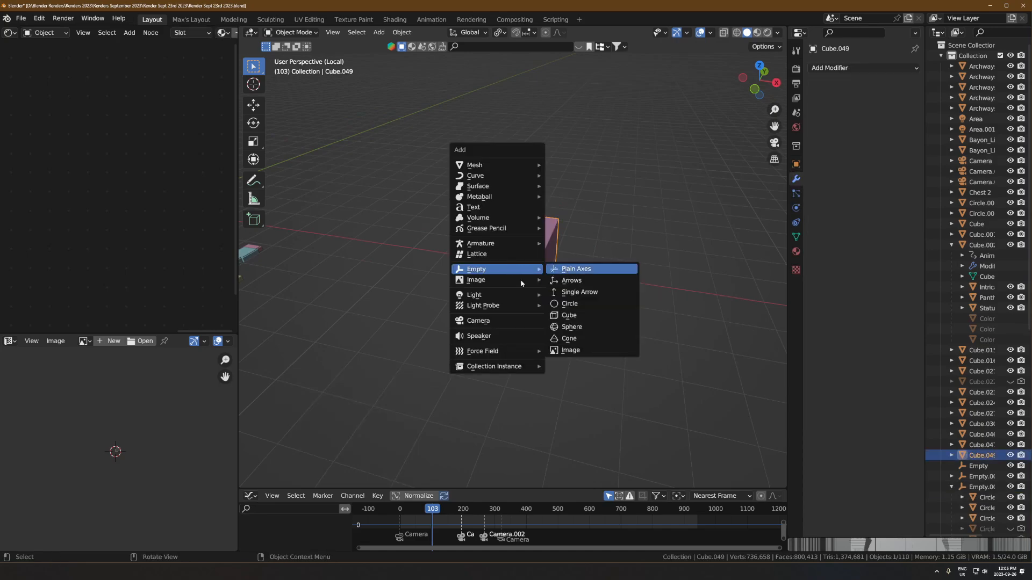
left_click(569, 318)
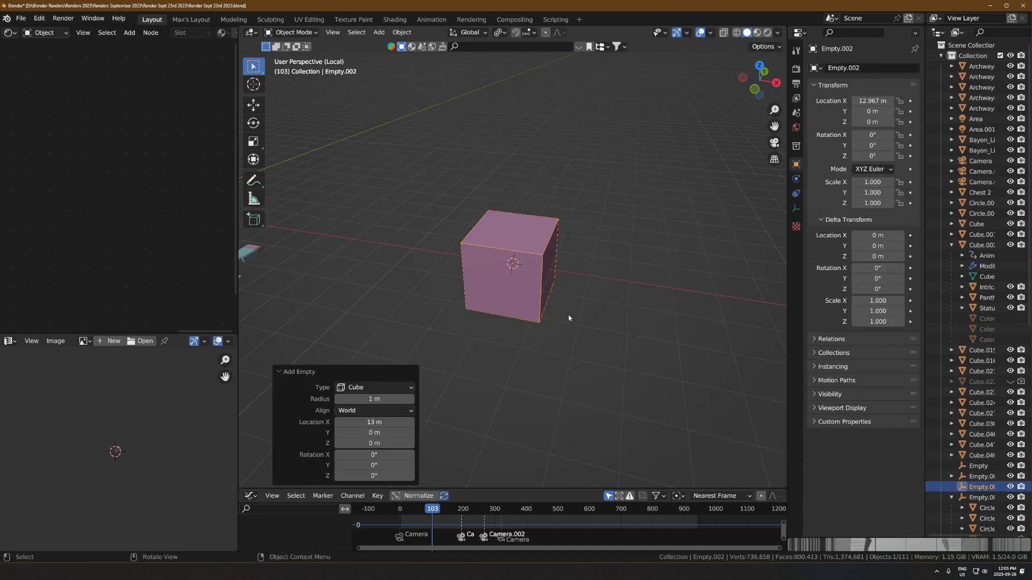
left_click(522, 251)
key("g")
key("x")
left_click(508, 273)
key("alt+a")
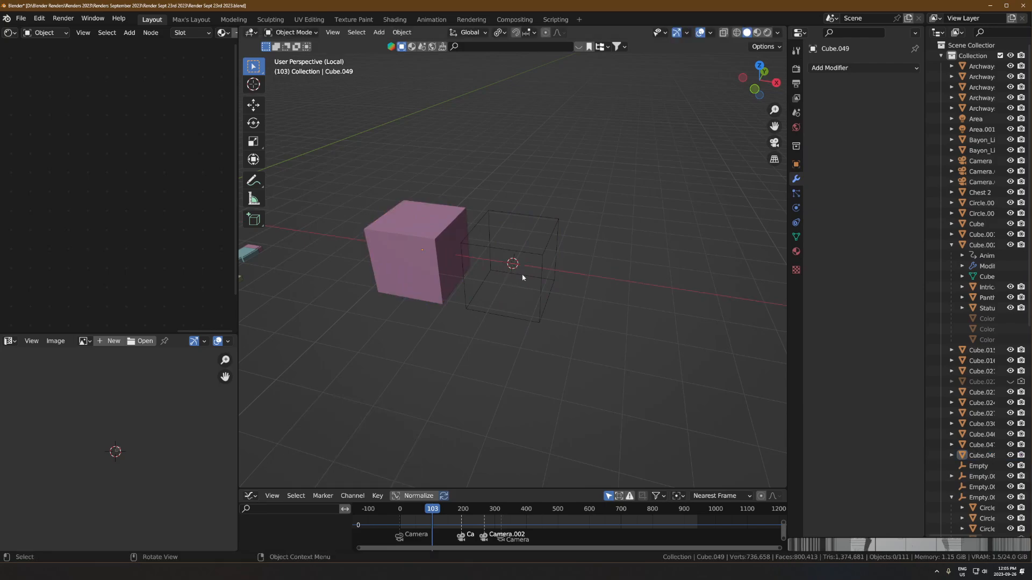
- Hide the cube-shaped empty and reveal it again, and compare selecting it with selecting the mesh cube
left_click(535, 257)
scroll(556, 290, "up", 5)
scroll(556, 290, "down", 4)
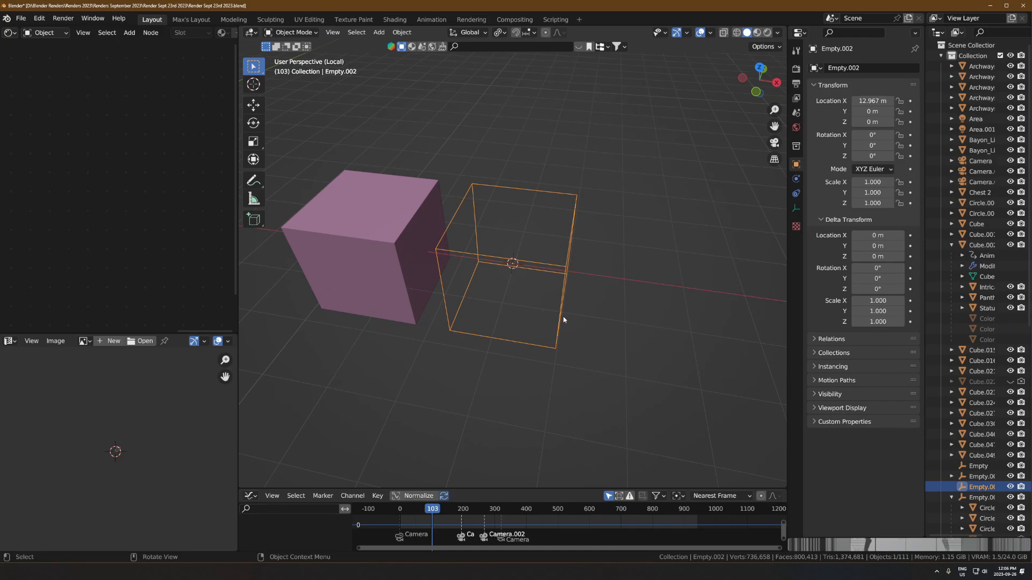
key("h")
key("alt+h")
middle_click_drag(558, 224, 529, 211)
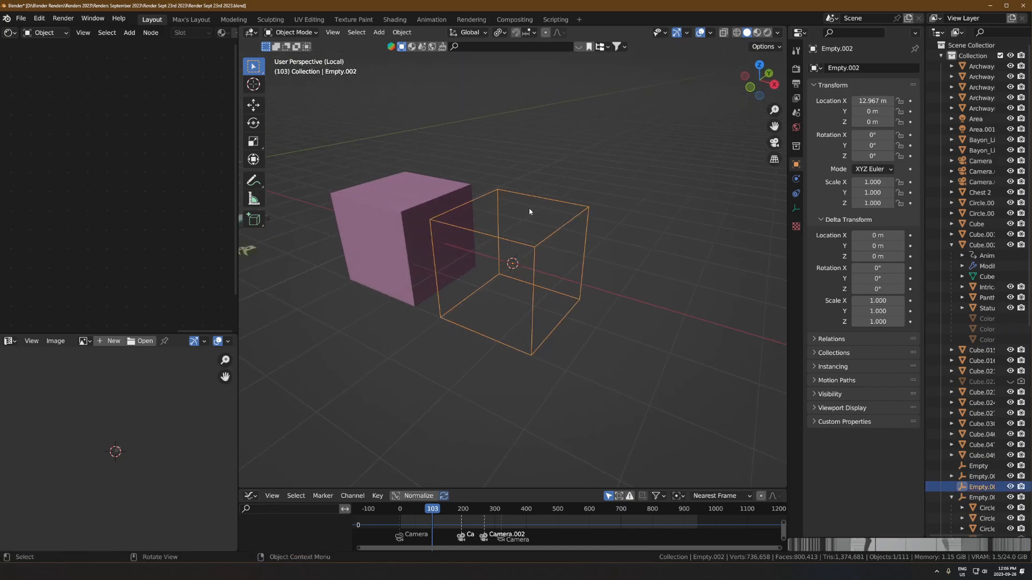
scroll(571, 240, "down", 2)
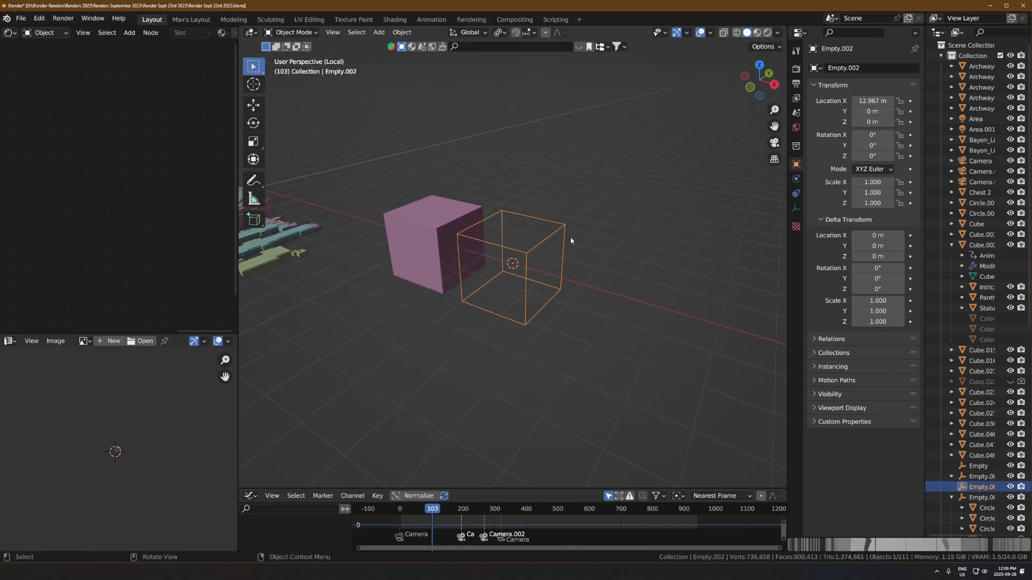
left_click(511, 260)
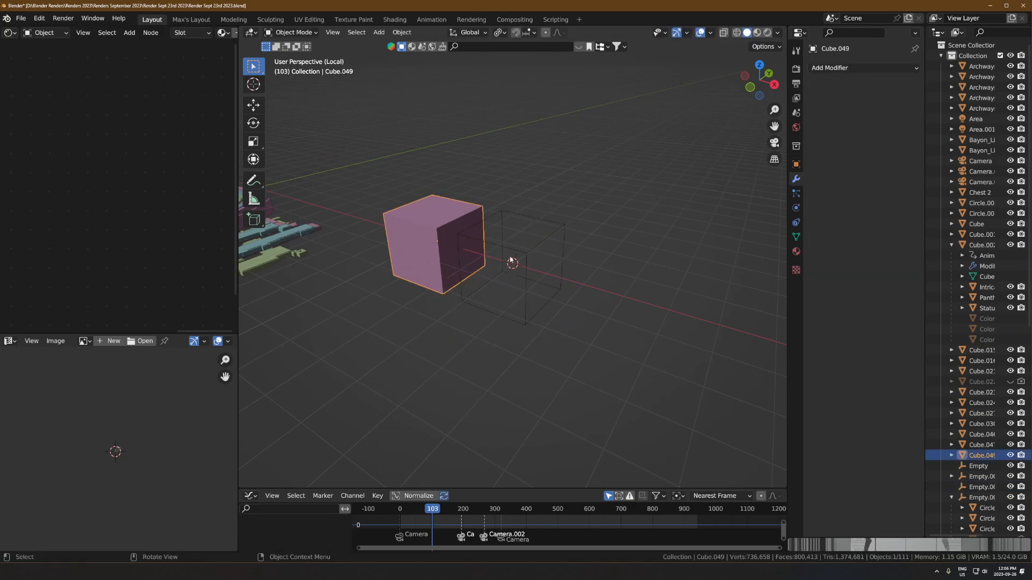
left_click(530, 255)
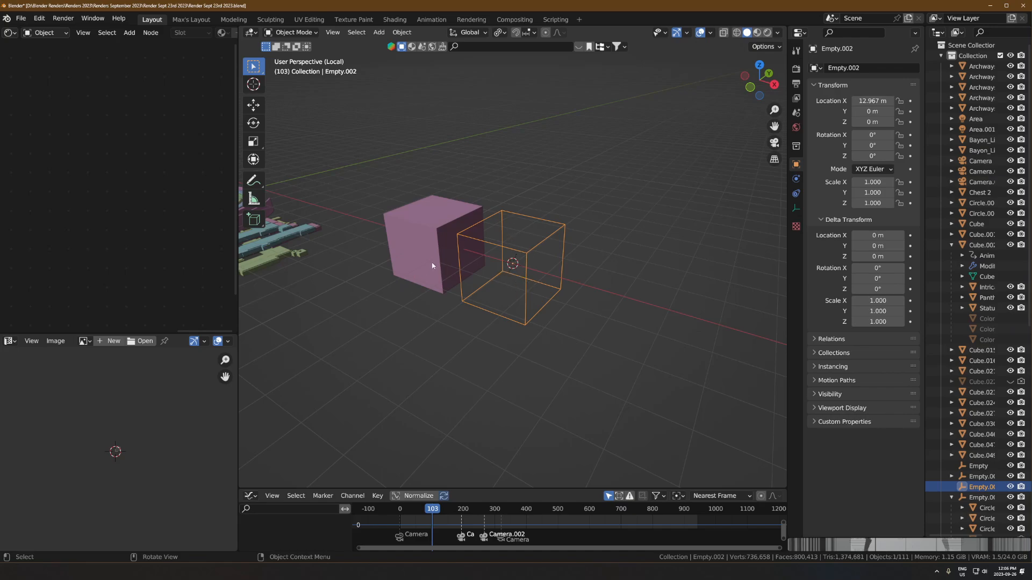
- Duplicate the mesh cube five times in top orthographic view, arranging the copies in an arc around the empty
middle_click_drag(432, 266, 563, 269)
scroll(537, 250, "up", 2)
left_click(398, 263)
scroll(529, 270, "down", 3)
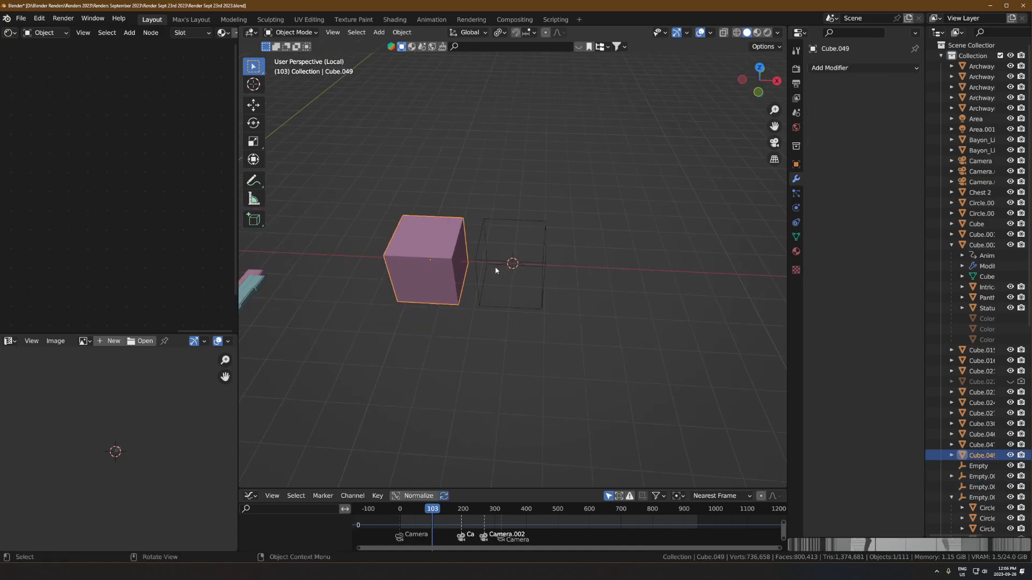
middle_click_drag(496, 270, 495, 283)
key("KP_7")
scroll(437, 272, "down", 2)
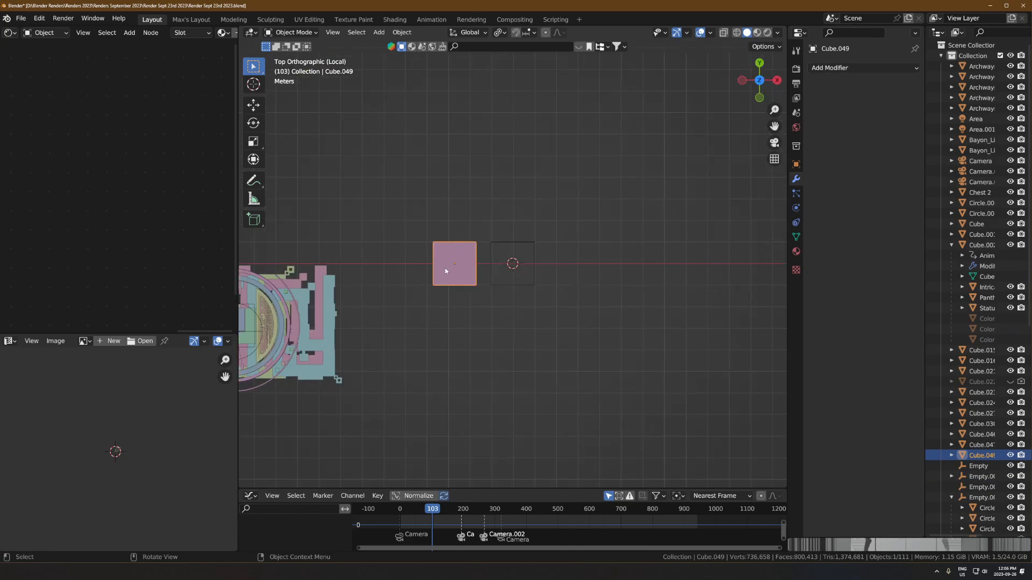
scroll(437, 272, "up", 4)
key("shift+d")
left_click(456, 168)
key("shift+d")
left_click(548, 130)
key("shift+d")
left_click(676, 140)
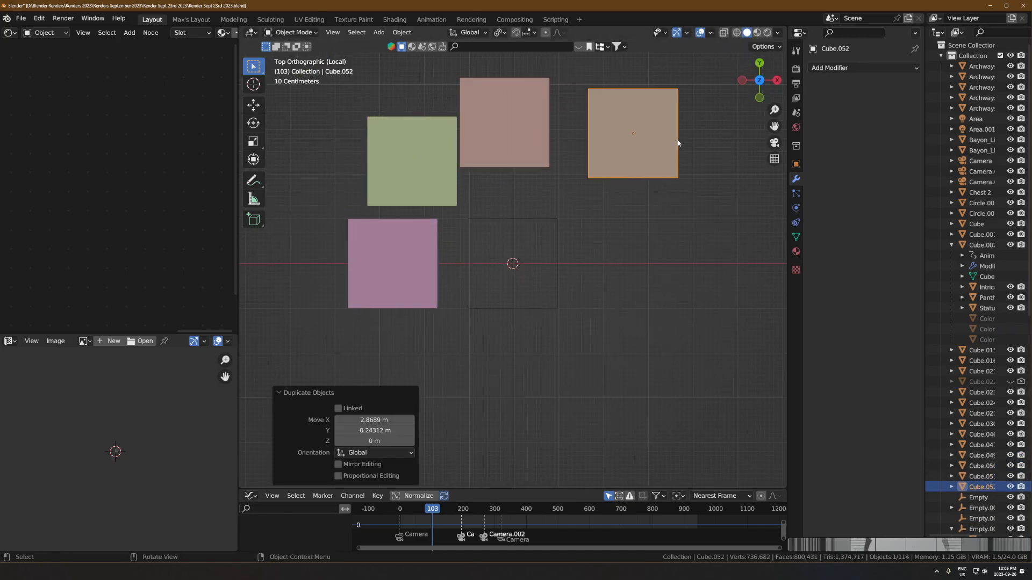
key("shift+d")
left_click(702, 267)
key("shift+d")
left_click(669, 370)
- Parent all six cubes to the cube-shaped empty, using Object (Keep Transform) with the empty as the active object
middle_click_drag(649, 319, 545, 269)
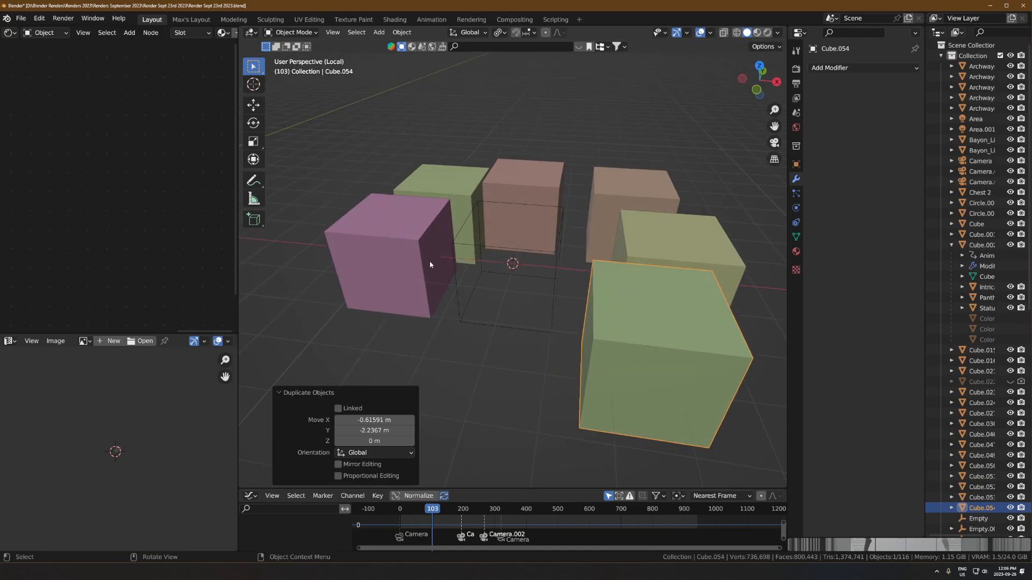
left_click(404, 230, "shift")
left_click(433, 177, "shift")
left_click(522, 210, "shift")
left_click(601, 180, "shift")
left_click(682, 257, "shift")
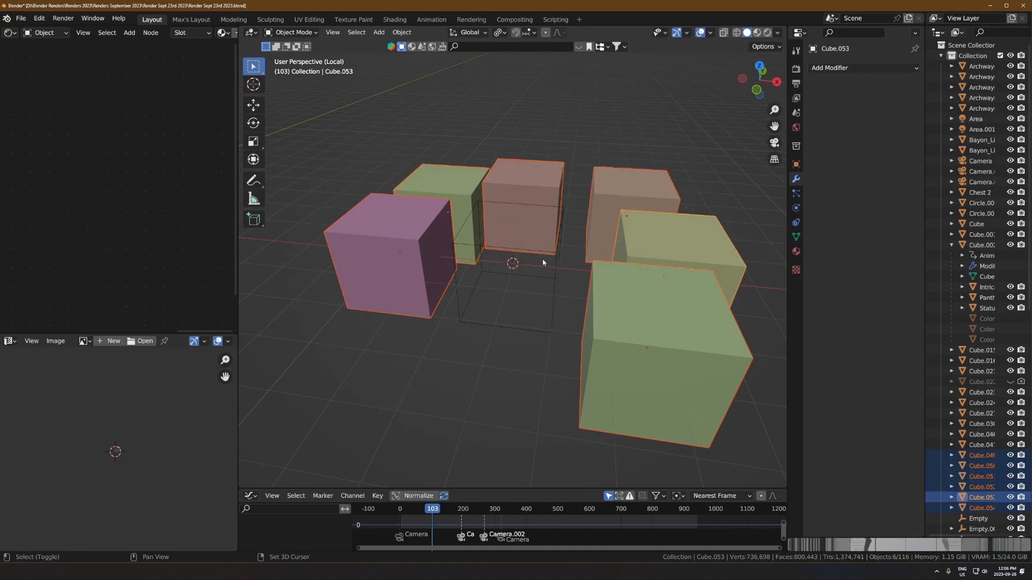
left_click(531, 264, "shift")
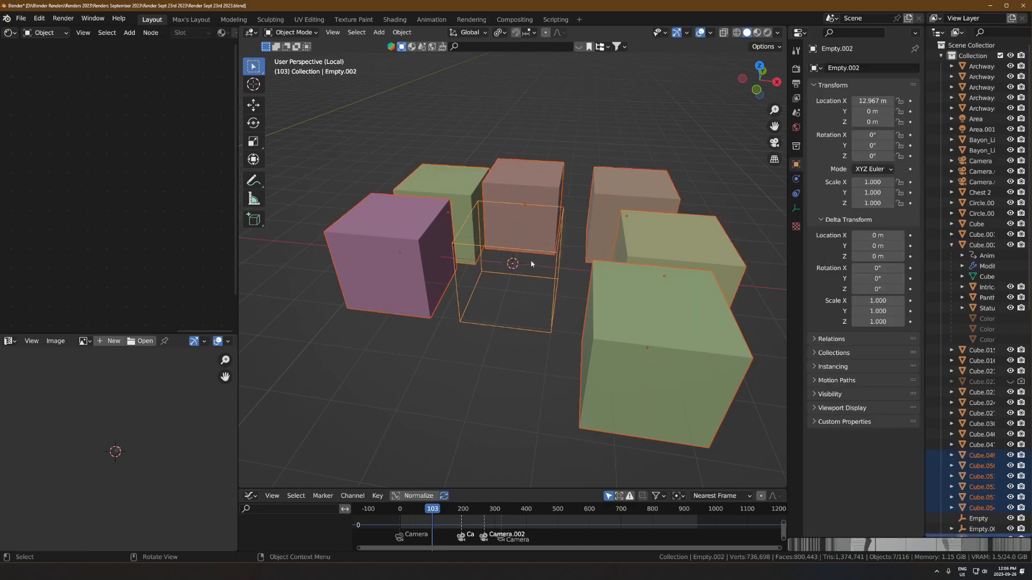
key("ctrl+p")
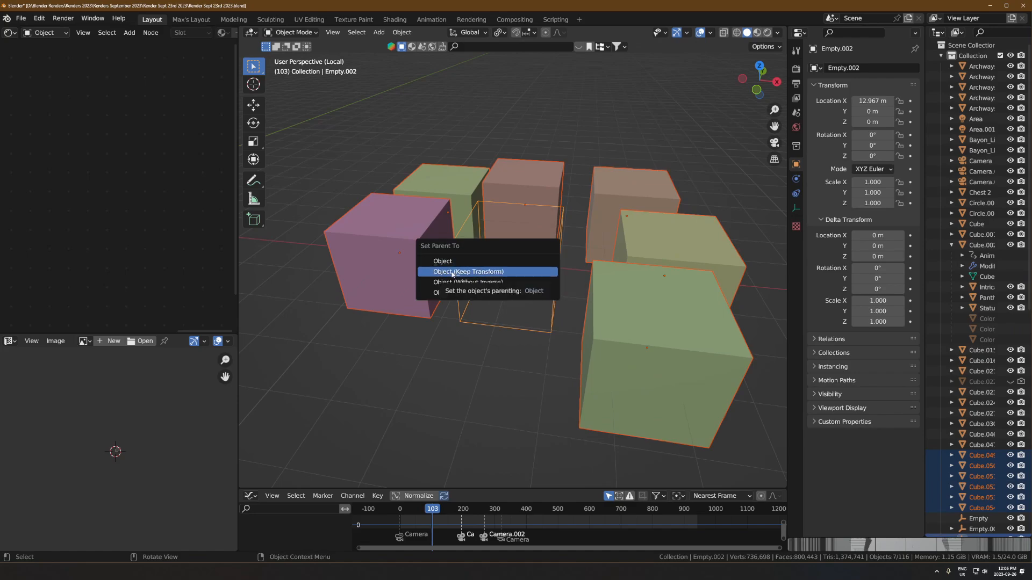
left_click(484, 273)
- Test-move the purple, green and pink cubes one at a time, cancelling each move
left_click(563, 178)
left_click(372, 247)
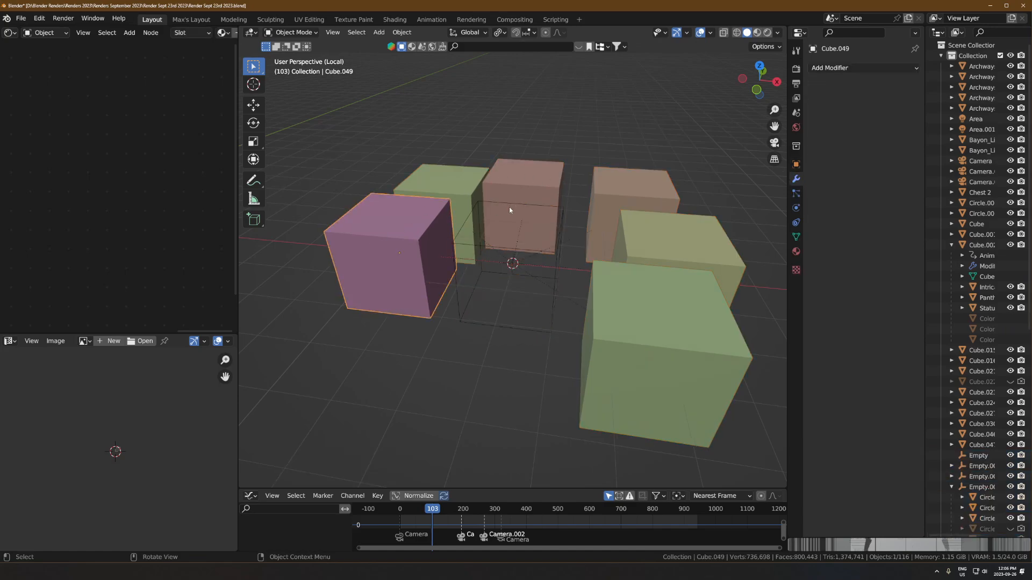
key("g")
right_click(520, 231)
left_click(467, 188)
key("g")
right_click(461, 143)
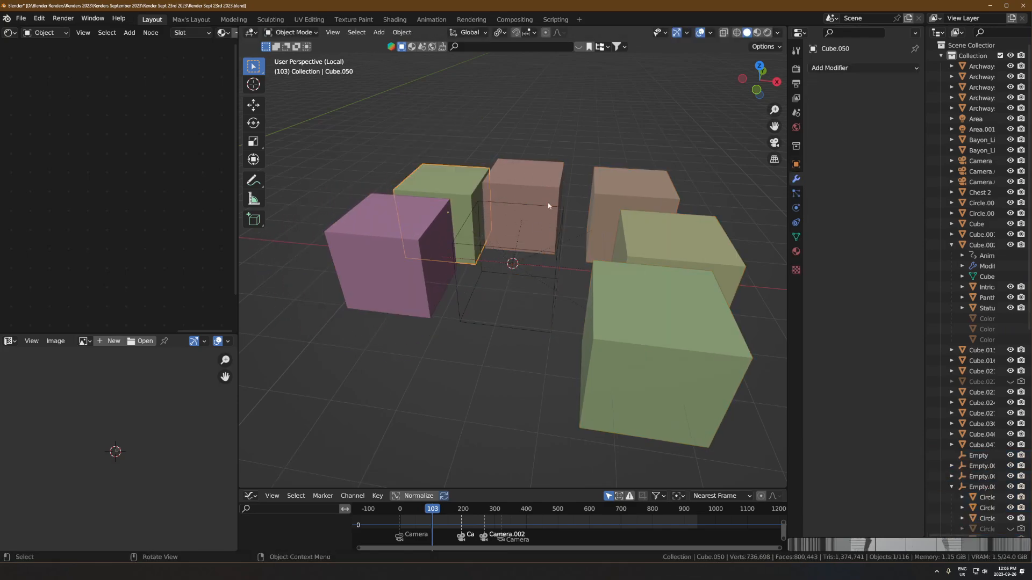
left_click(540, 205)
key("g")
right_click(554, 172)
- Test the parent empty by moving it freely, rotating it about Z and scaling it, cancelling each transform
left_click(511, 207)
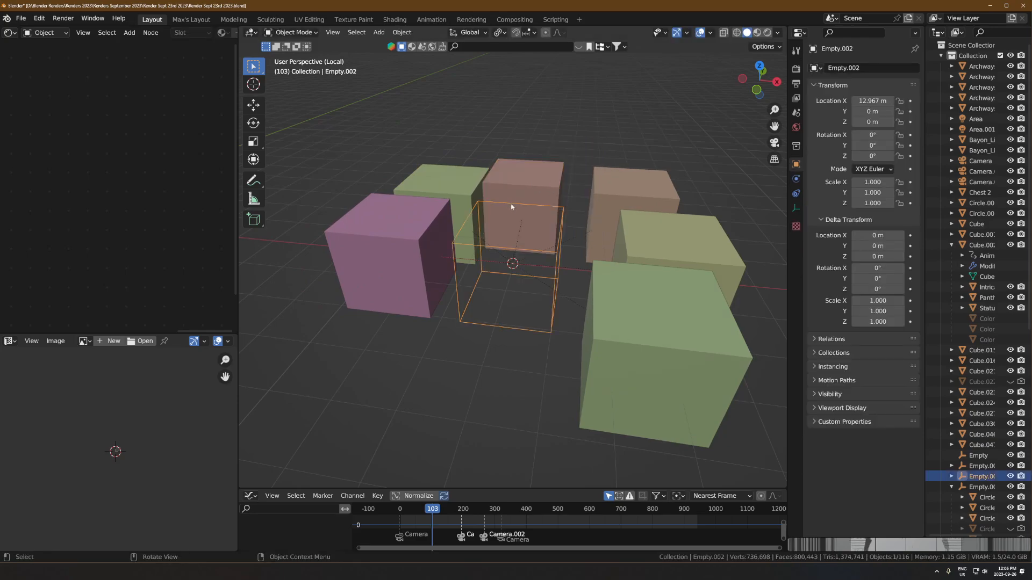
key("g")
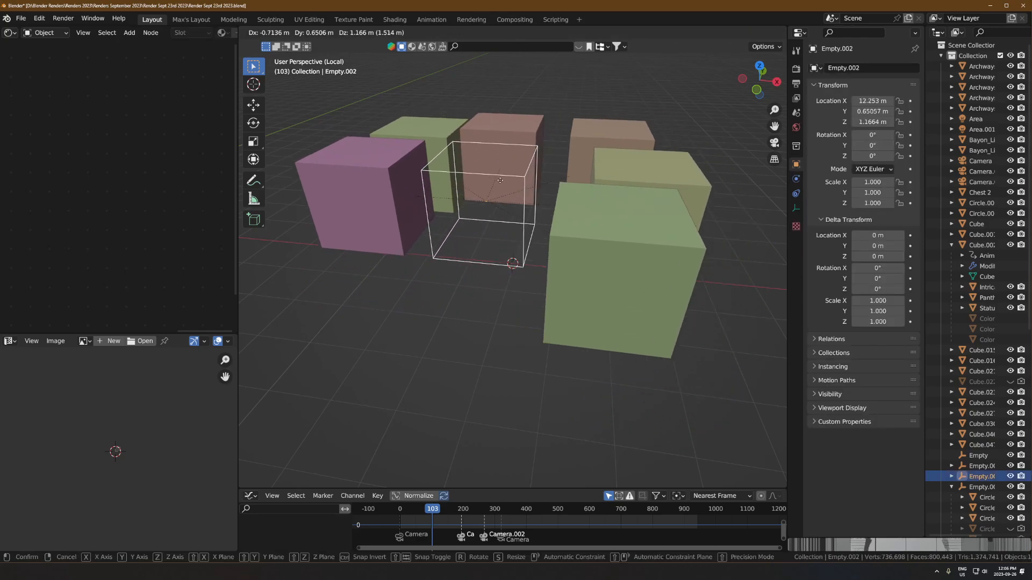
key("Escape")
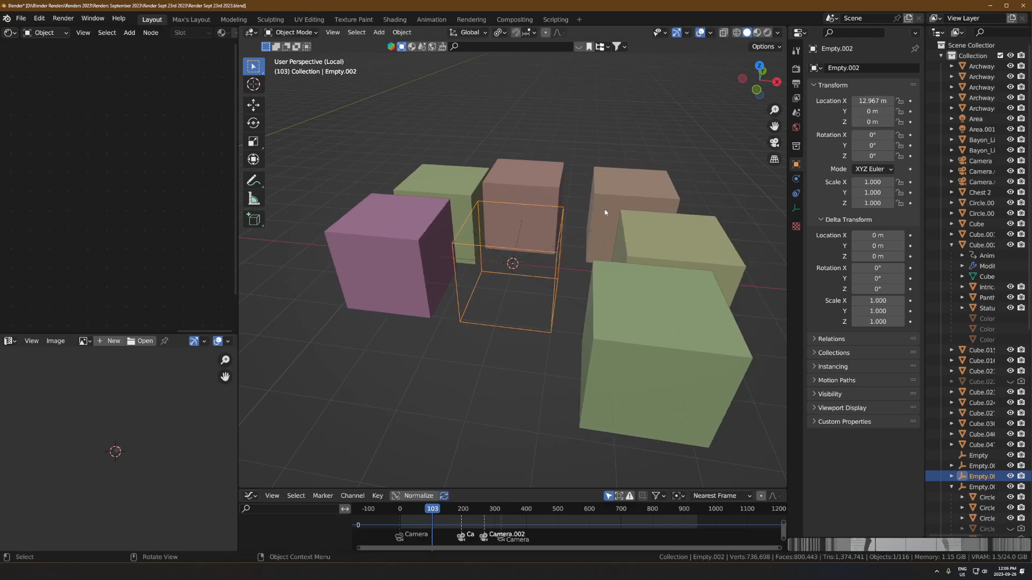
key("r")
key("z")
right_click(581, 139)
key("s")
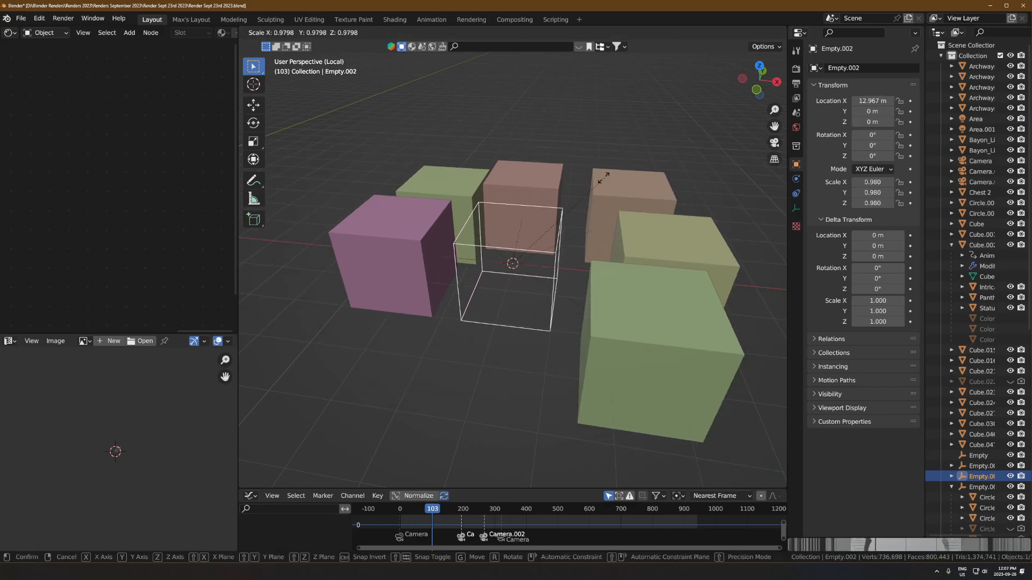
right_click(586, 204)
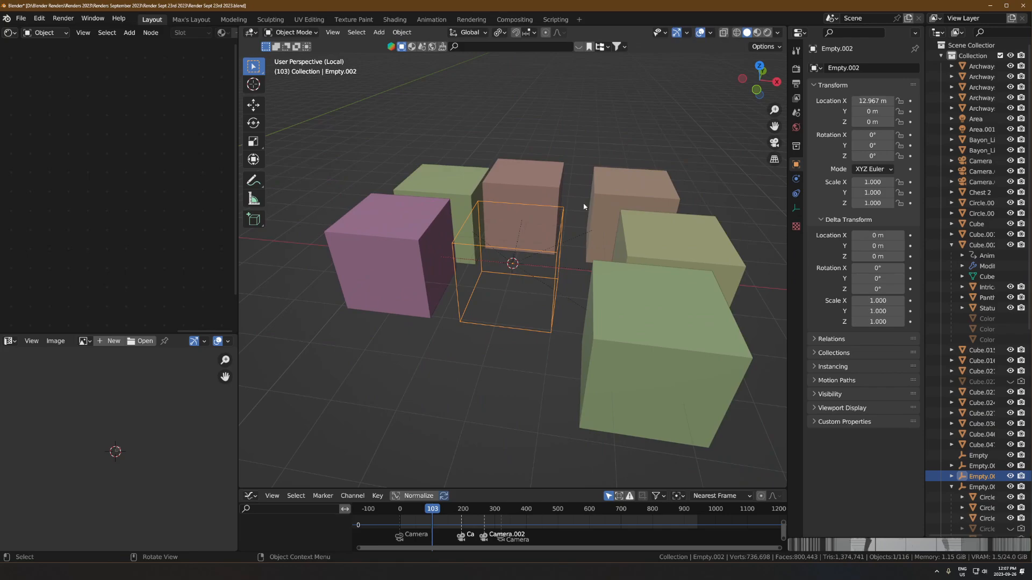
- Duplicate the purple cube above itself, delete the copy, and reselect the original
left_click(443, 222)
scroll(445, 226, "down", 4)
middle_click_drag(497, 262, 478, 252, "shift")
key("shift+d")
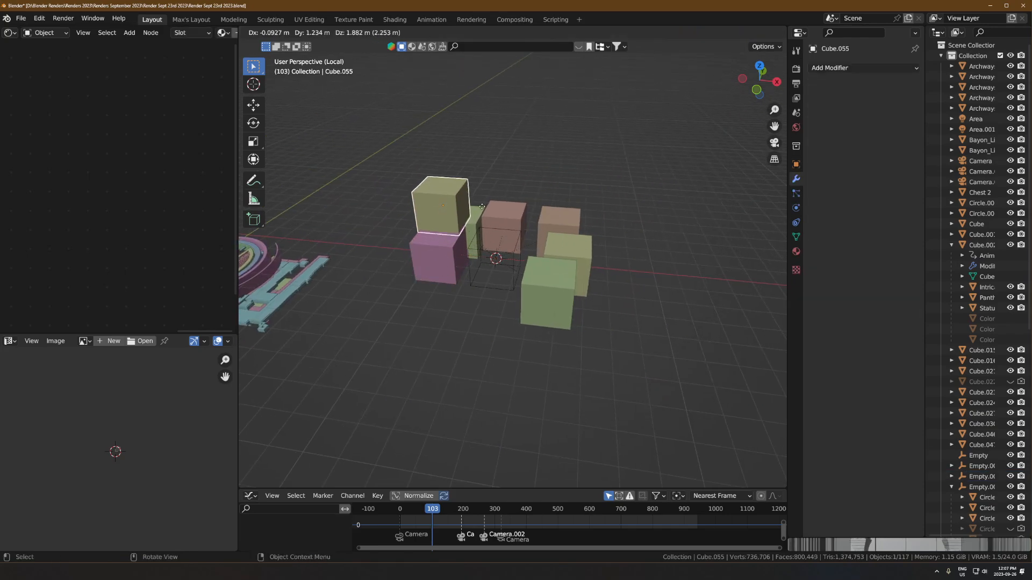
left_click(482, 203)
key("x")
left_click(482, 203)
left_click(457, 238)
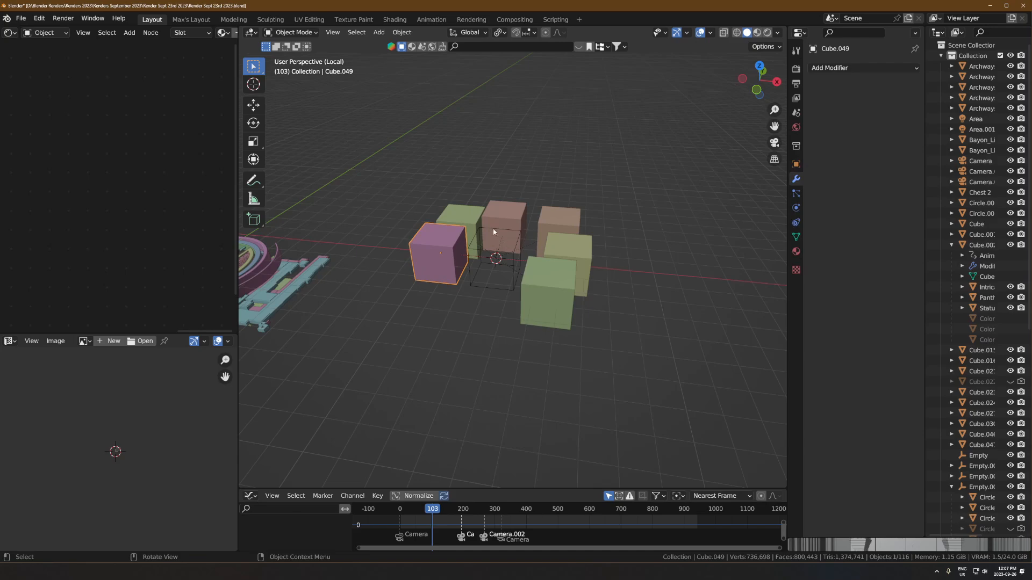
- Test-rotate the parent empty with its cubes about the Z axis and cancel the rotation
left_click(493, 232)
scroll(559, 242, "up", 3)
key("r")
key("z")
right_click(592, 164)
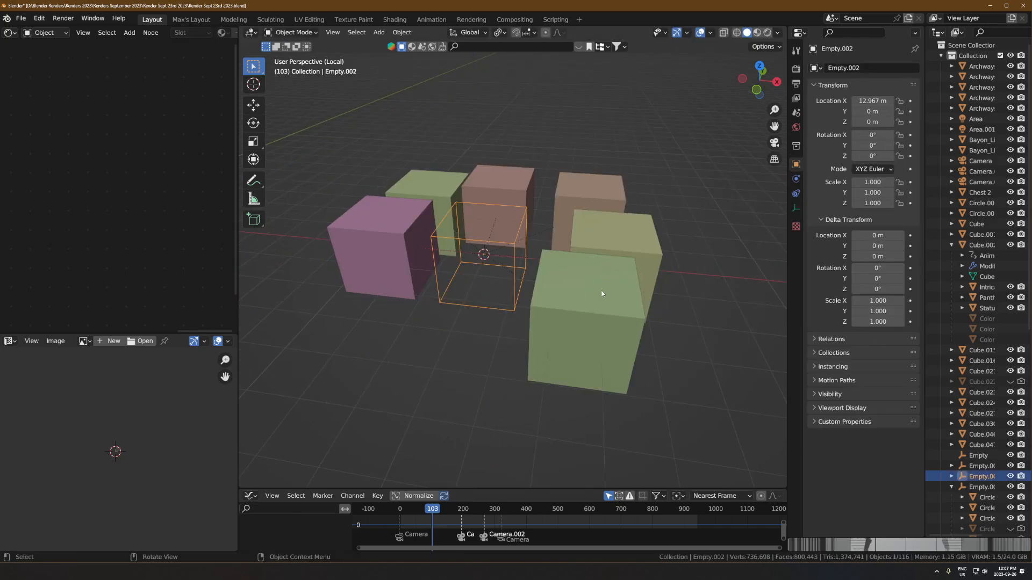
- Select the temple mechanism's animated ring empty, test-move it along Z and cancel the move
scroll(588, 272, "down", 5)
middle_click_drag(359, 289, 491, 285, "shift")
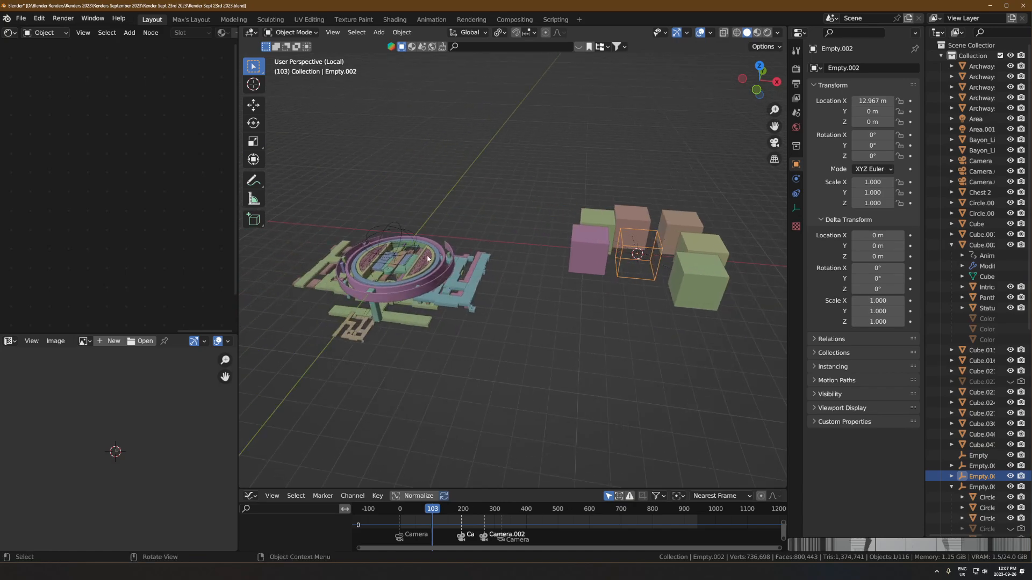
scroll(427, 258, "up", 4)
middle_click_drag(322, 248, 460, 243, "shift")
left_click(482, 252)
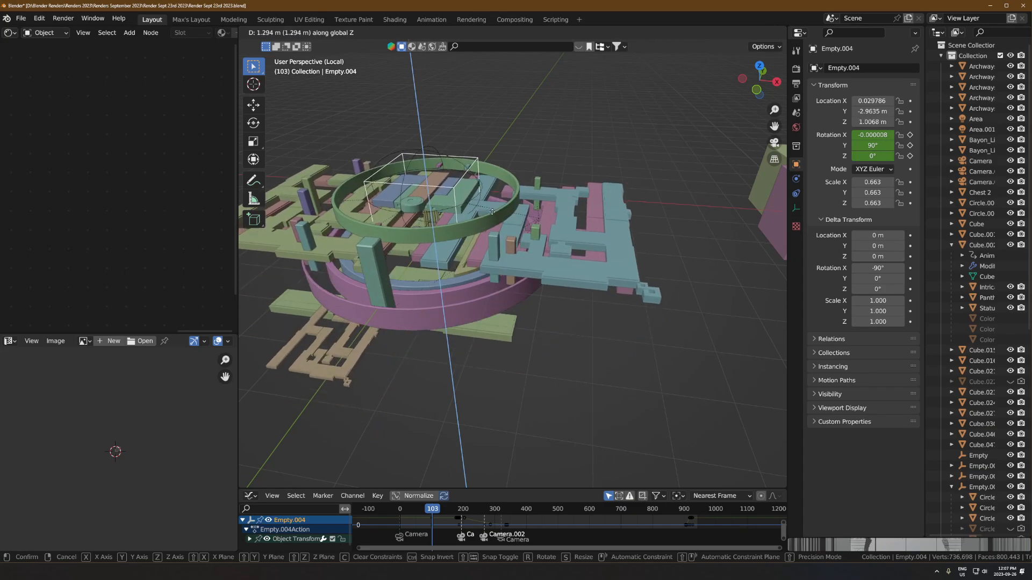
right_click(490, 236)
- Delete all six example cubes around the cube-shaped empty, keeping the empty itself
scroll(540, 274, "down", 2)
middle_click_drag(541, 277, 484, 255, "shift")
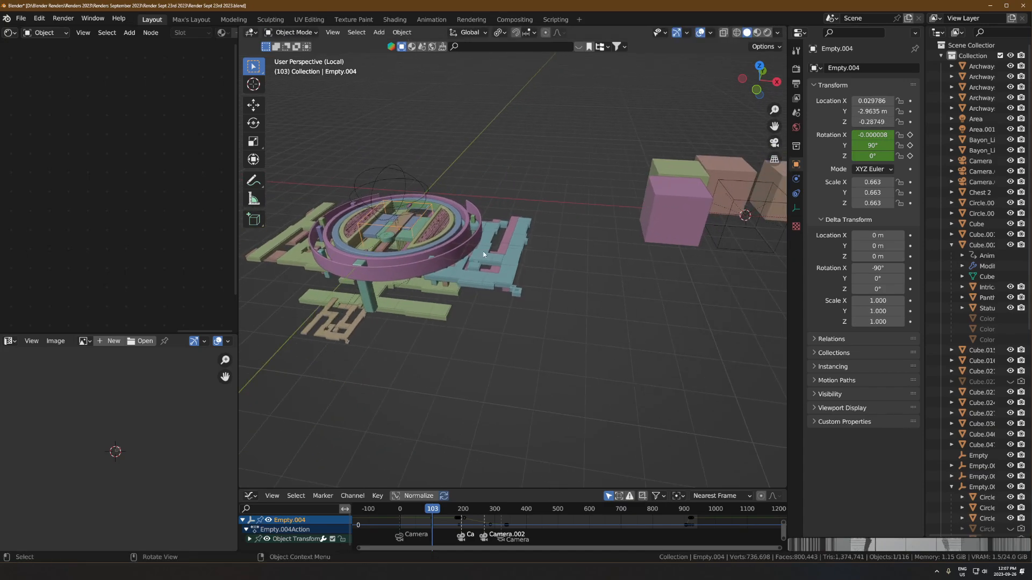
key("KP_Decimal")
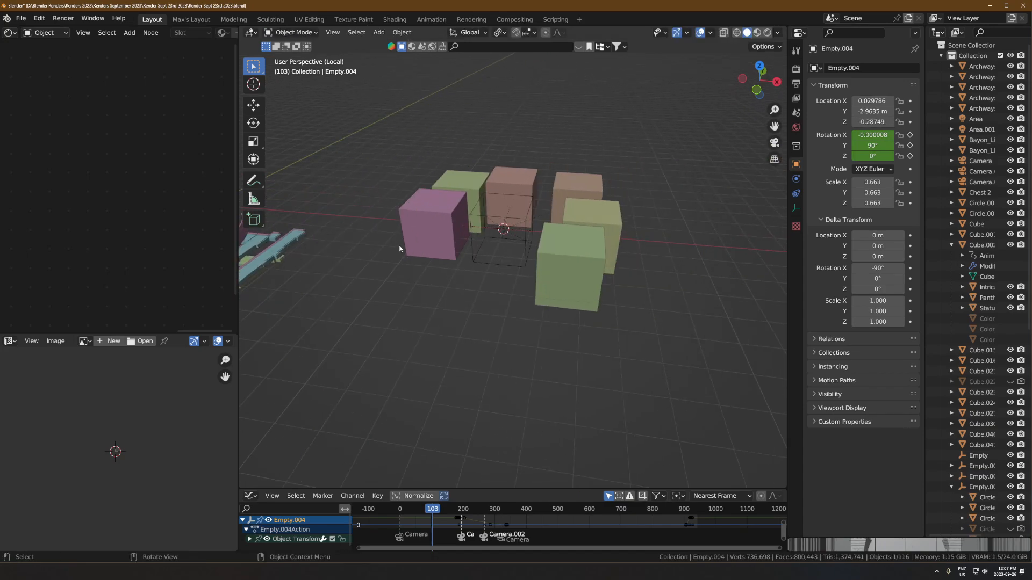
left_click(439, 203)
left_click(464, 185, "shift")
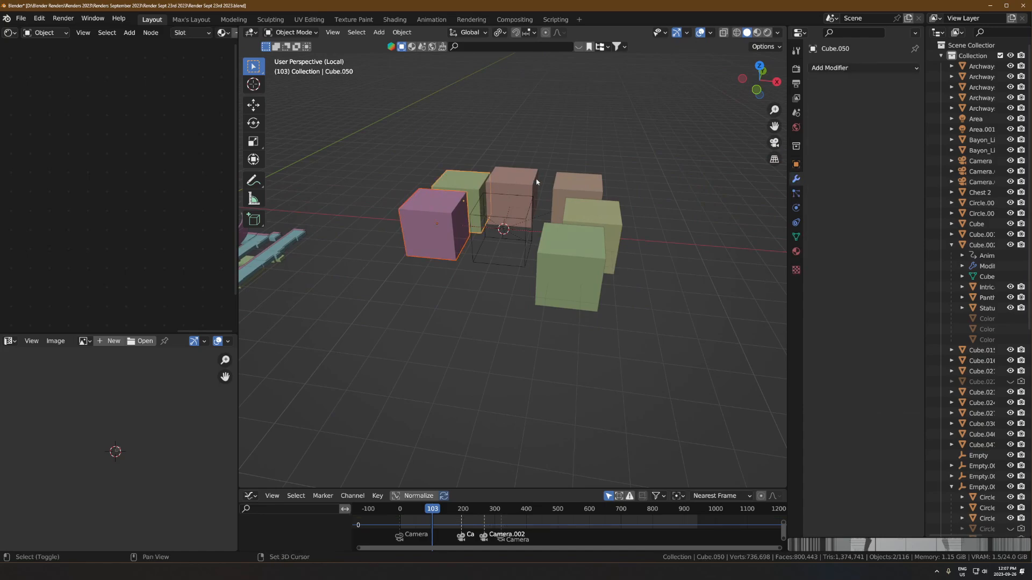
left_click(528, 182, "shift")
left_click(575, 191, "shift")
left_click(600, 221, "shift")
left_click(590, 254, "shift")
key("Delete")
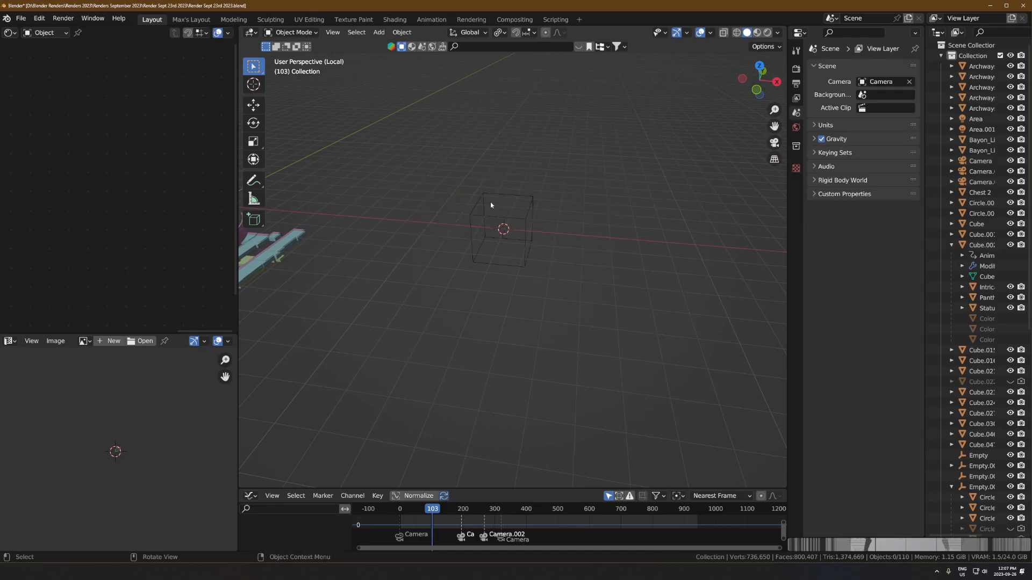
- Add a 2 m mesh cube at the 3D cursor, inside the cube-shaped empty
left_click(507, 196)
scroll(529, 234, "down", 1)
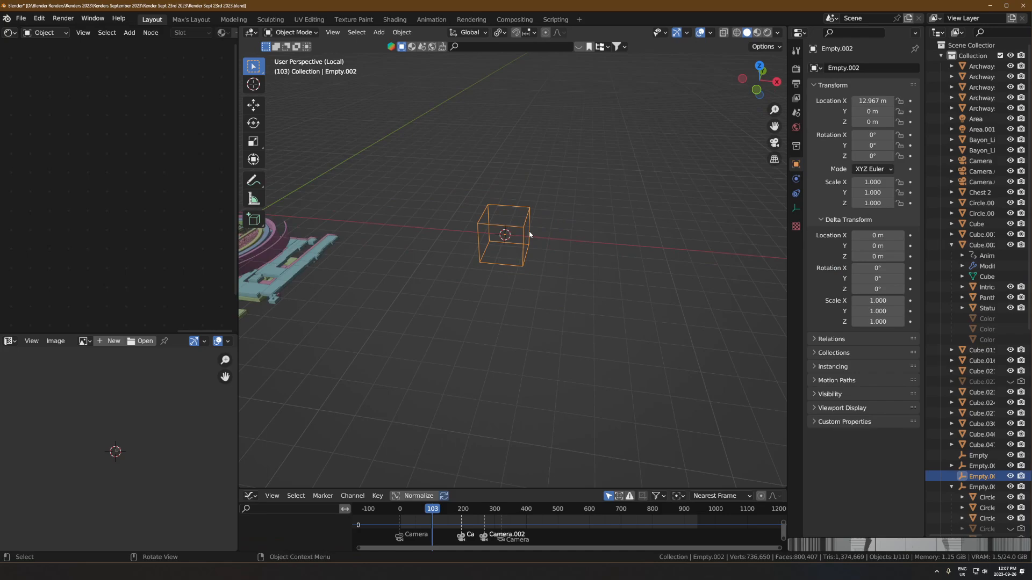
scroll(518, 237, "up", 6)
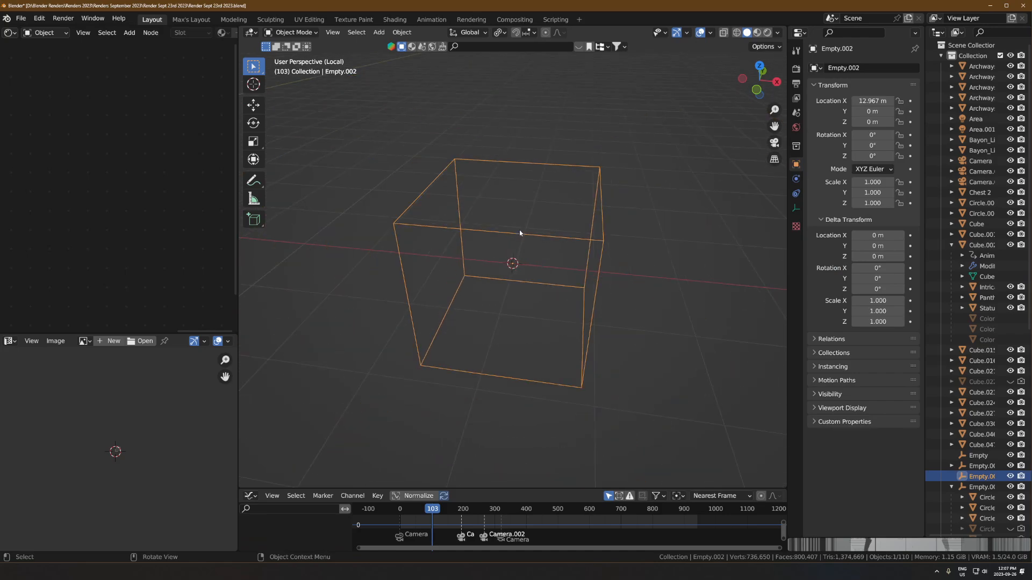
scroll(474, 192, "down", 2)
key("shift+a")
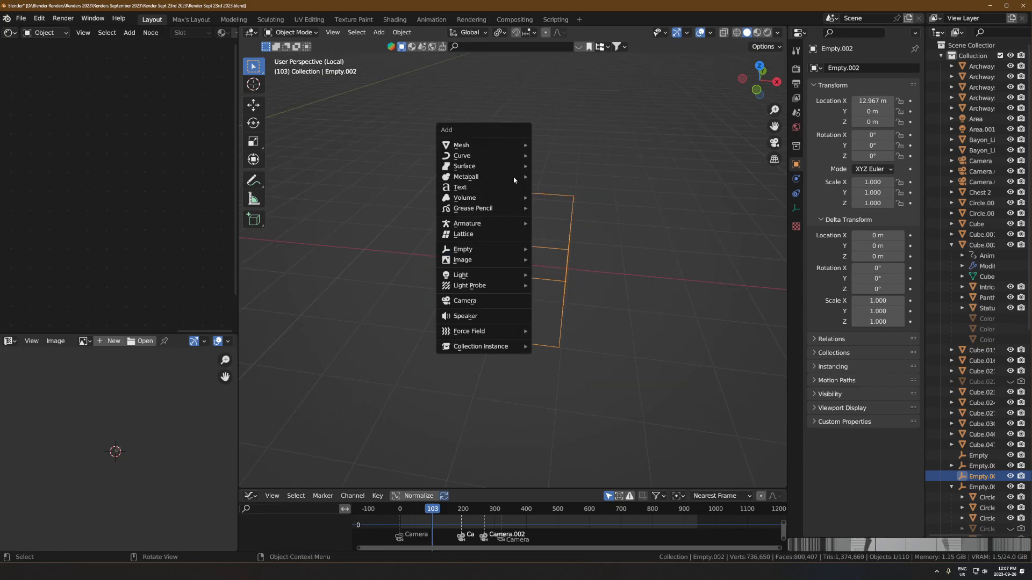
mouse_move(500, 144)
left_click(580, 154)
scroll(622, 237, "down", 4)
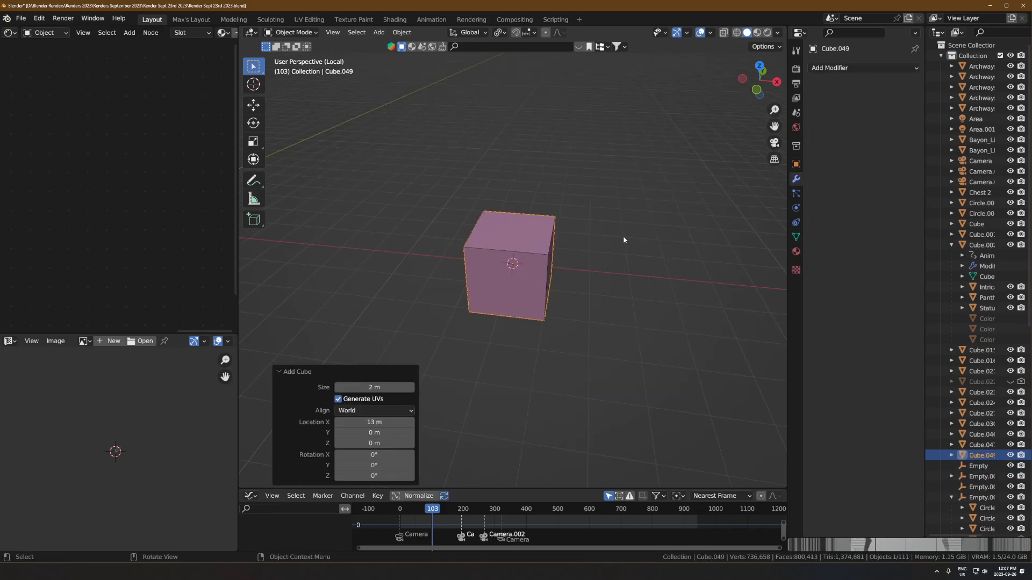
scroll(616, 218, "up", 2)
scroll(596, 235, "down", 3)
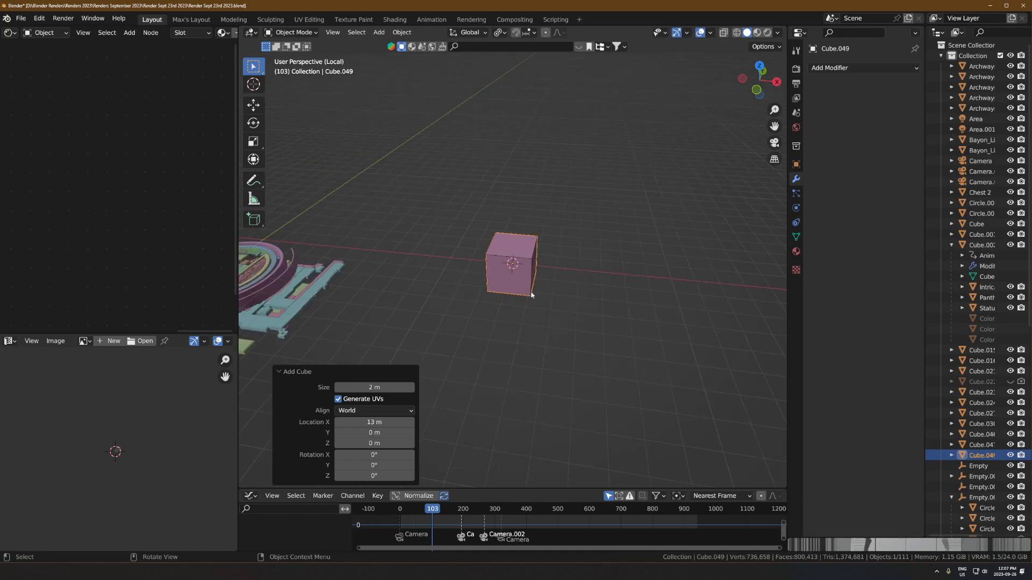
- Scale the new cube to about 0.3 along Z and 0.42 along X, and apply its scale
scroll(635, 220, "up", 4)
key("s")
key("z")
left_click(577, 247)
key("s")
key("x")
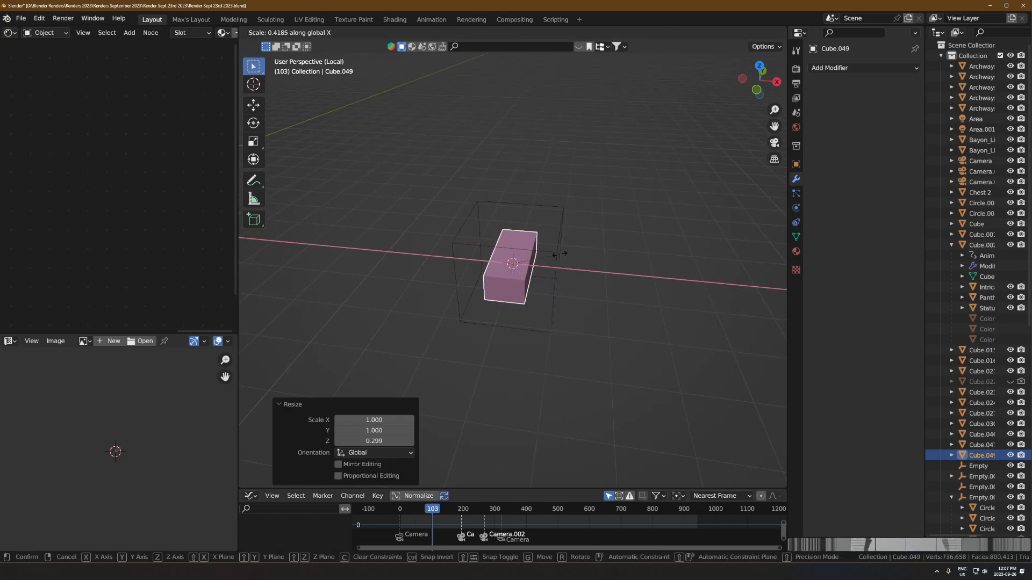
left_click(565, 250)
scroll(583, 260, "up", 3)
middle_click_drag(595, 260, 570, 262)
key("ctrl+a")
left_click(552, 267)
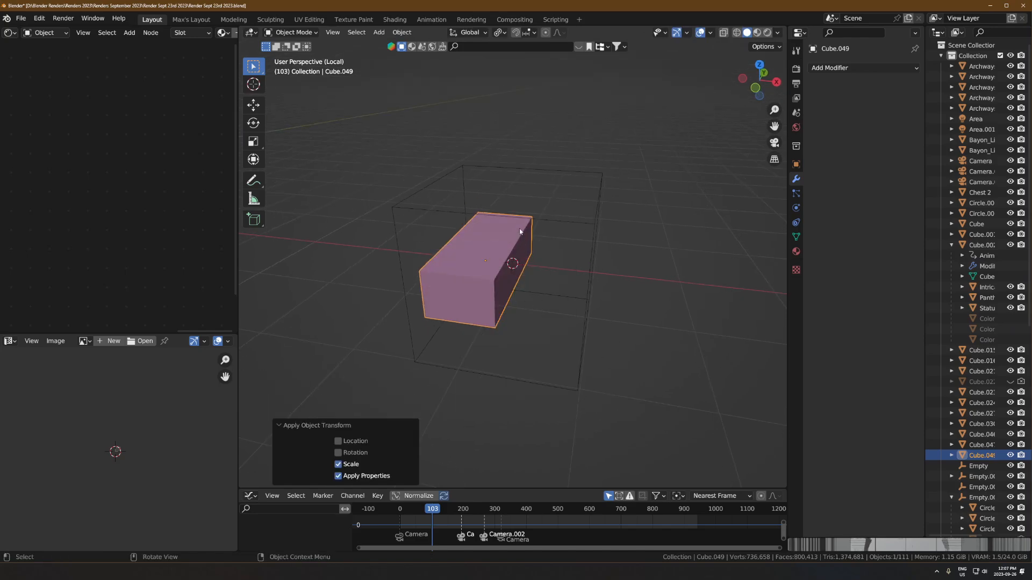
- Duplicate the flattened block about 0.84 m along X so the copy sits beside the original
scroll(519, 228, "down", 1)
middle_click_drag(528, 271, 498, 252)
key("shift+d")
key("x")
left_click(707, 260)
middle_click_drag(563, 264, 524, 228)
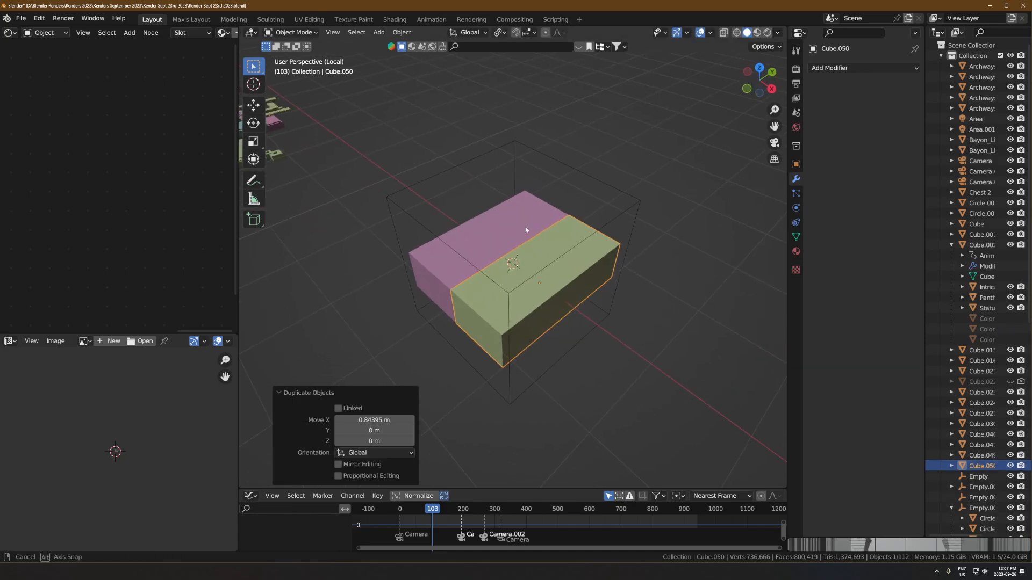
- Move the purple block about -2.18 m and the green block about 2.43 m along Y, to opposite sides of the empty
left_click(495, 234)
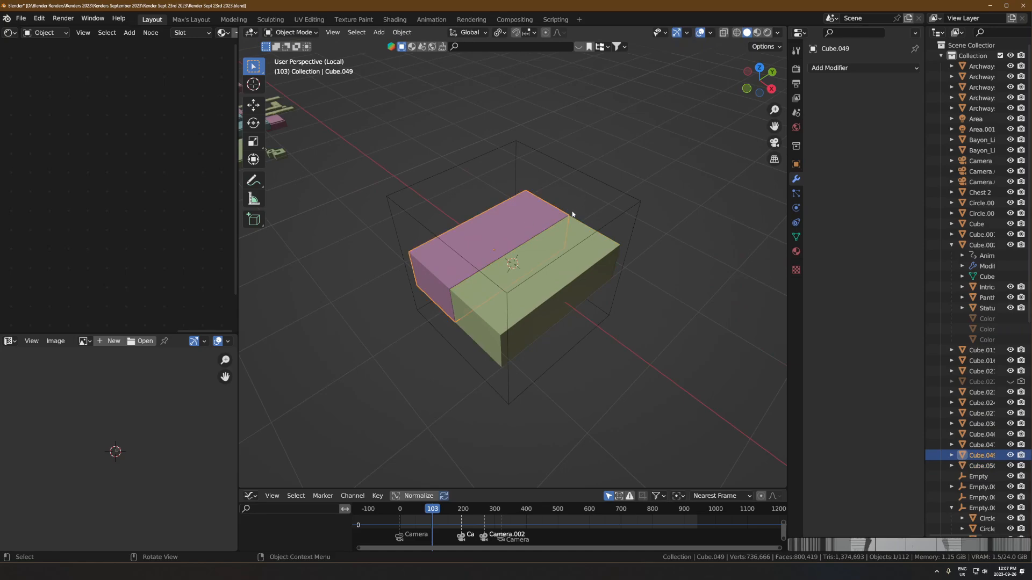
key("g")
key("y")
left_click(422, 276)
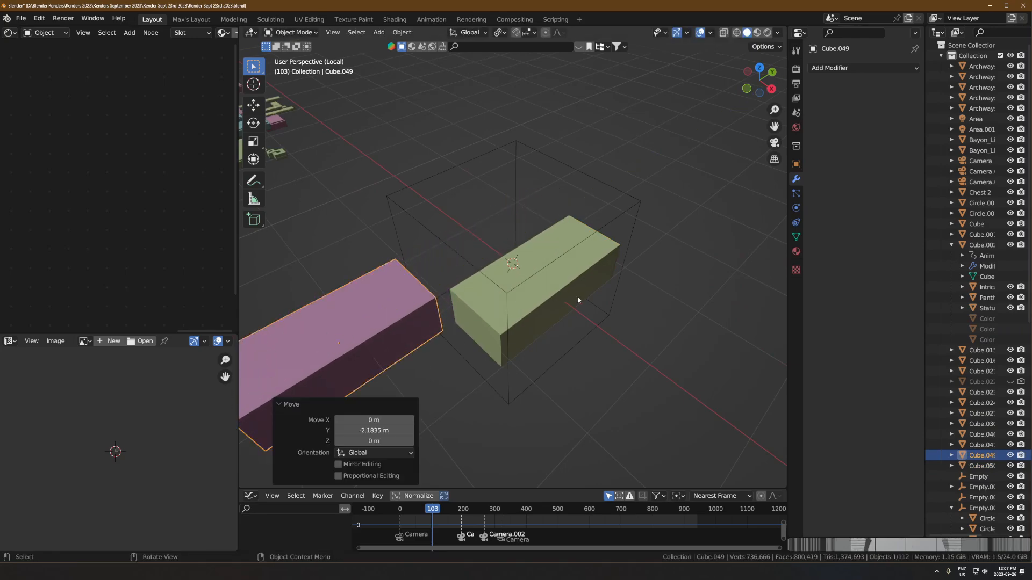
left_click(578, 300)
key("g")
key("y")
left_click(565, 278)
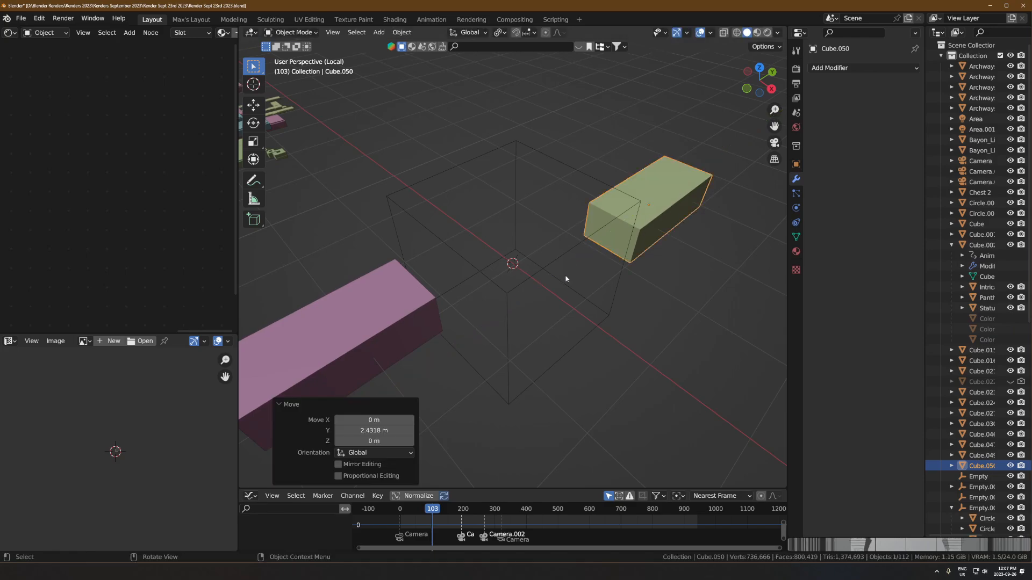
- Select both blocks together with the empty and raise them about 1.12 m along Z
left_click_drag(657, 184, 347, 323)
key("g")
key("z")
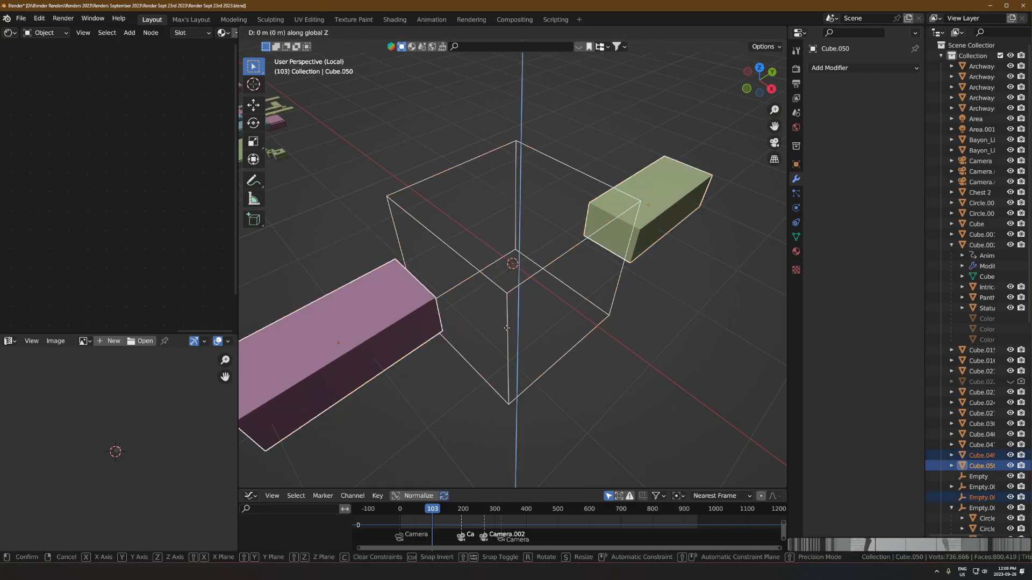
left_click(504, 254)
- Change the transform pivot point and test-rotate the selected blocks and empty about the Z axis, cancelling the rotation
key("r")
key("z")
key("Escape")
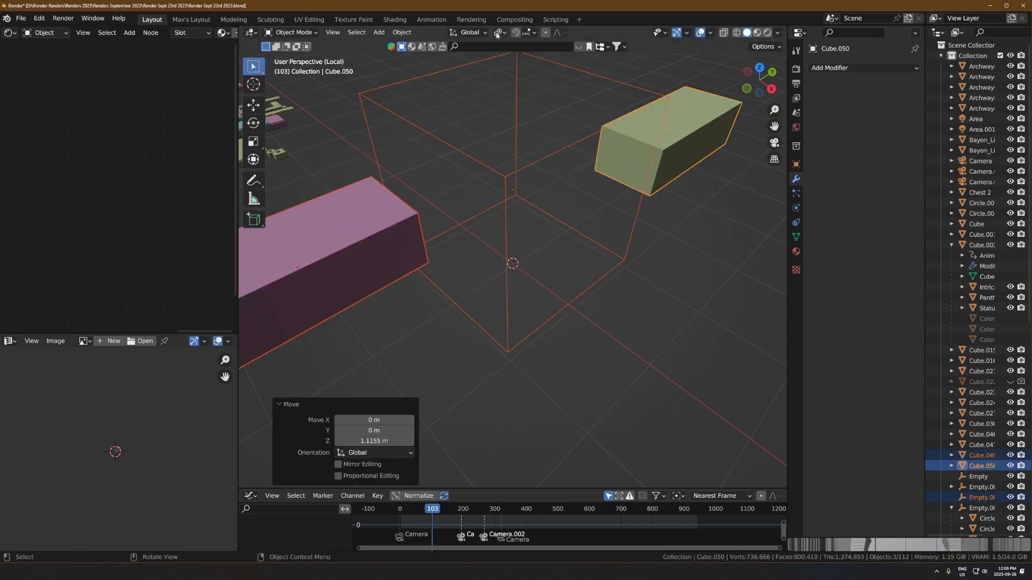
left_click(499, 33)
left_click(523, 56)
key("r")
key("z")
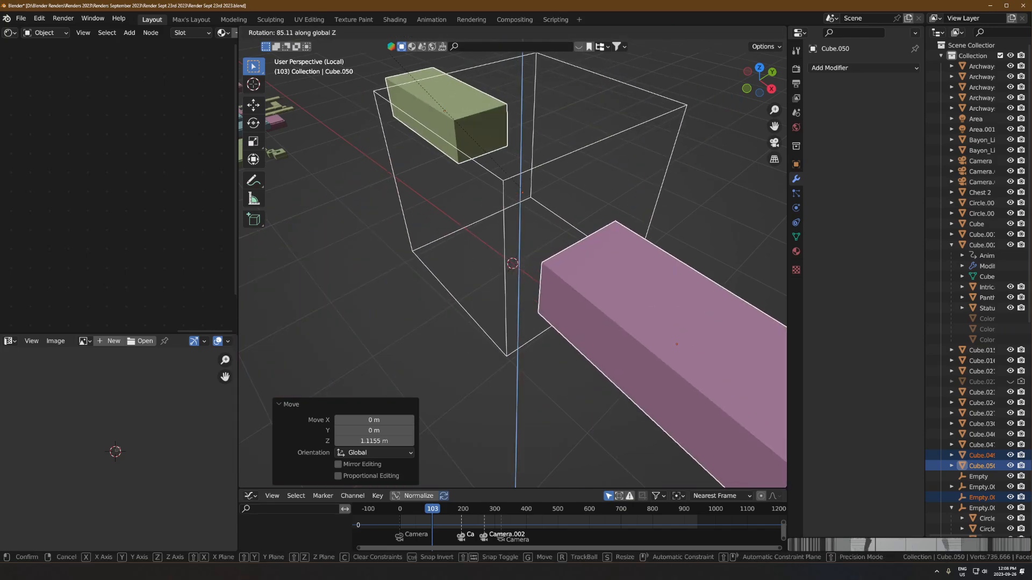
left_click(363, 476)
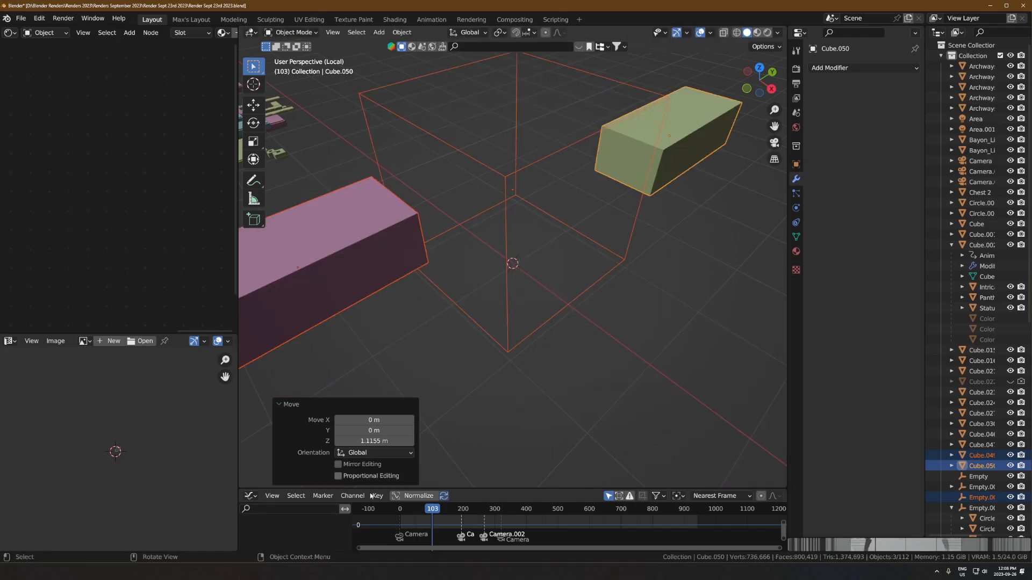
- Undo the recent moves of the blocks and the empty, back to the two blocks lying side by side inside the empty
key("ctrl+z")
key("ctrl+z")
key("ctrl+z")
key("ctrl+z")
key("ctrl+z")
key("ctrl+z")
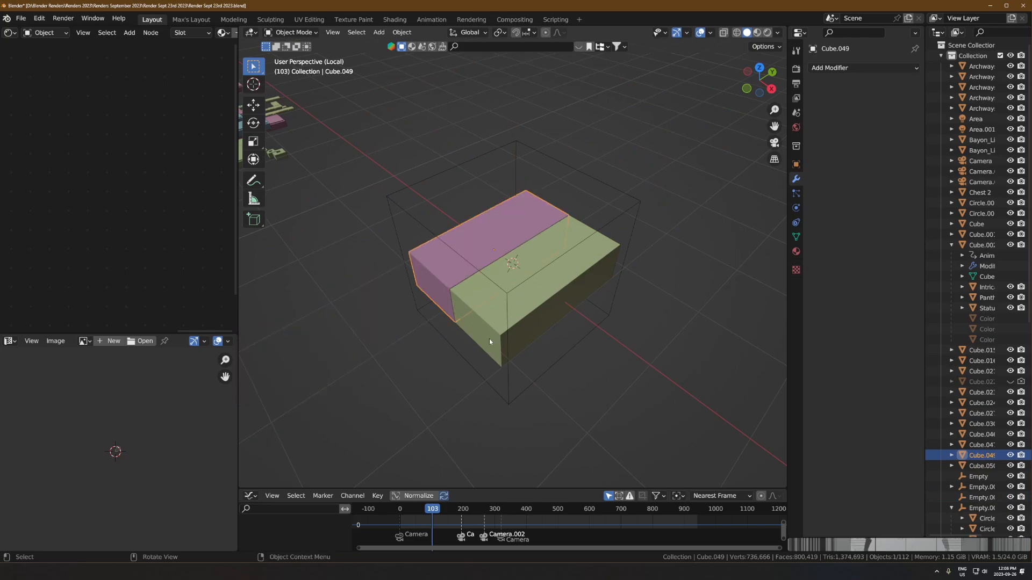
- Enlarge the Graph Editor and insert a Location keyframe on the purple block at frame 103
left_click_drag(482, 489, 482, 334)
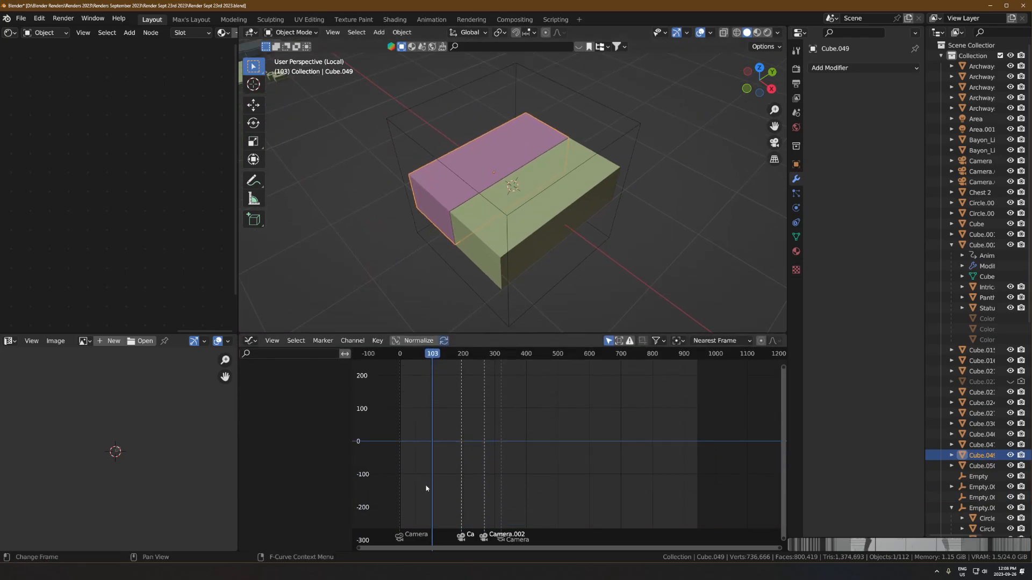
scroll(426, 462, "up", 3)
middle_click_drag(426, 427, 571, 455)
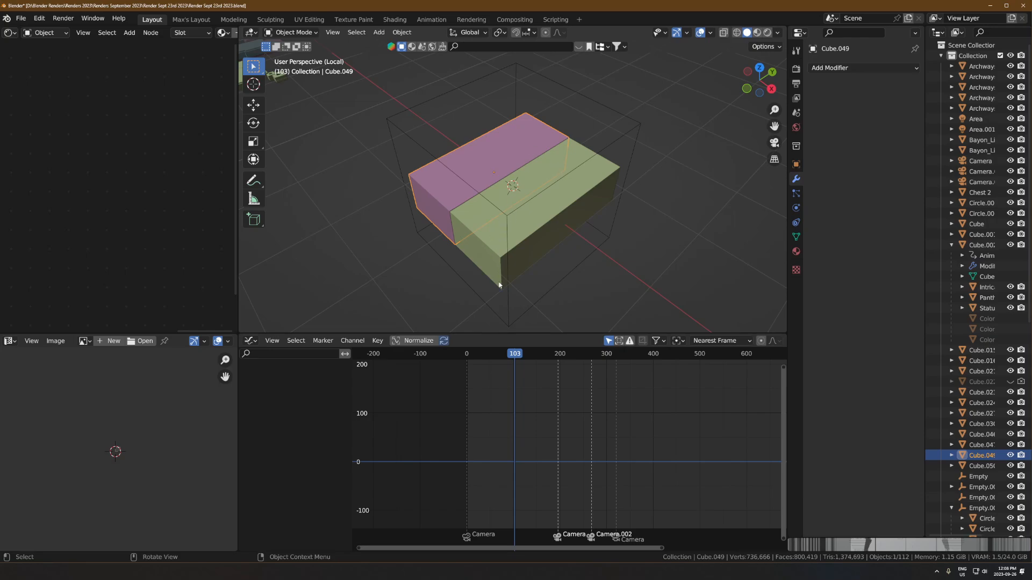
key("i")
left_click(475, 182)
middle_click_drag(510, 202, 488, 196)
key("i")
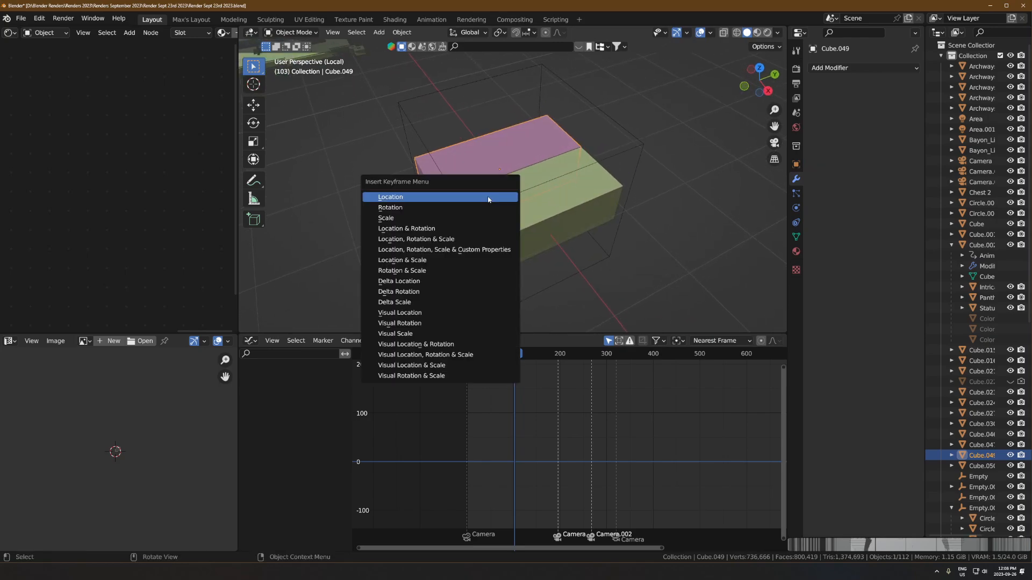
left_click(399, 200)
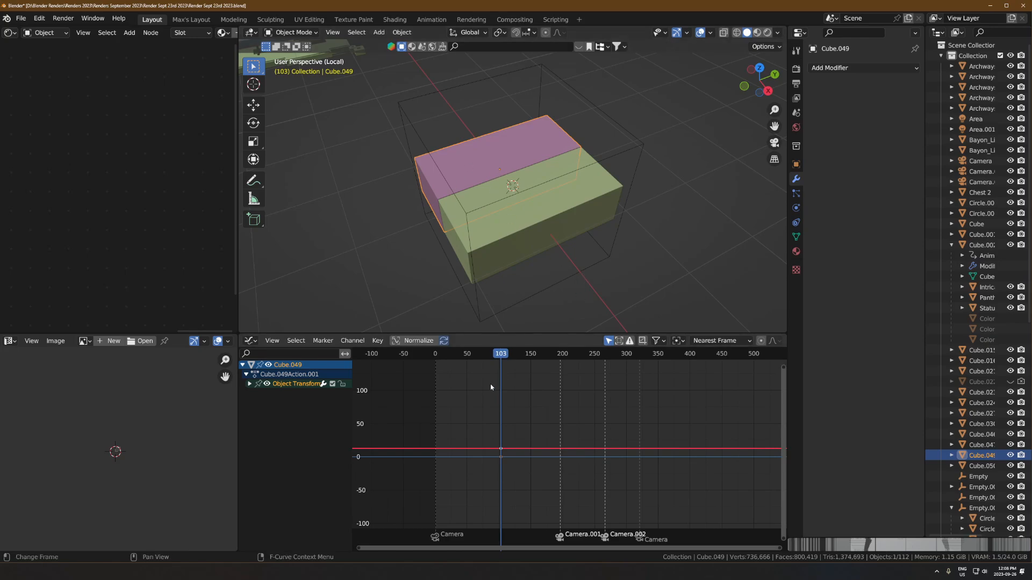
- At frame 171, move the purple block about -1.54 m along Y and insert a second Location keyframe
left_click_drag(509, 366, 544, 366)
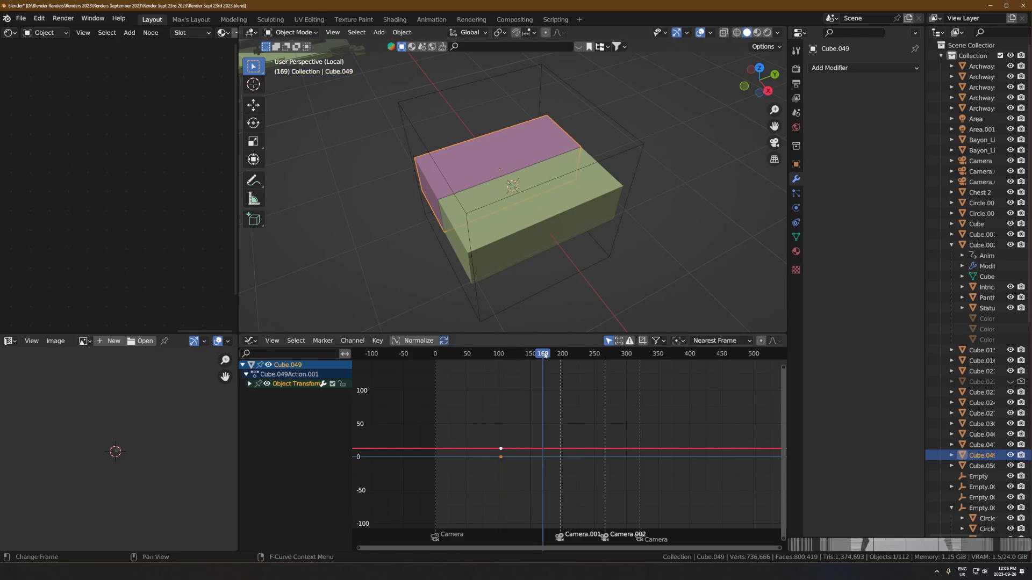
key("g")
key("y")
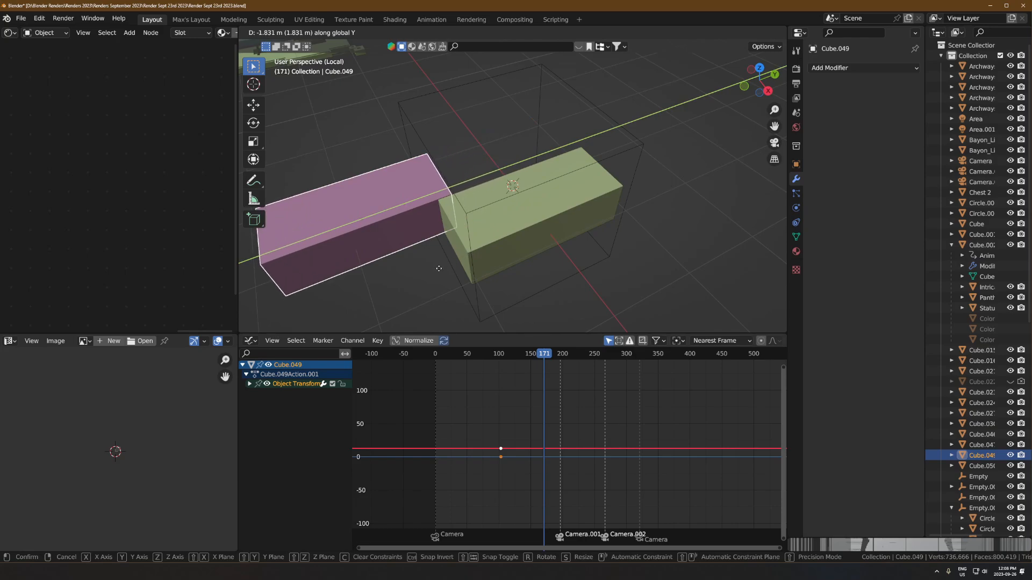
left_click(465, 266)
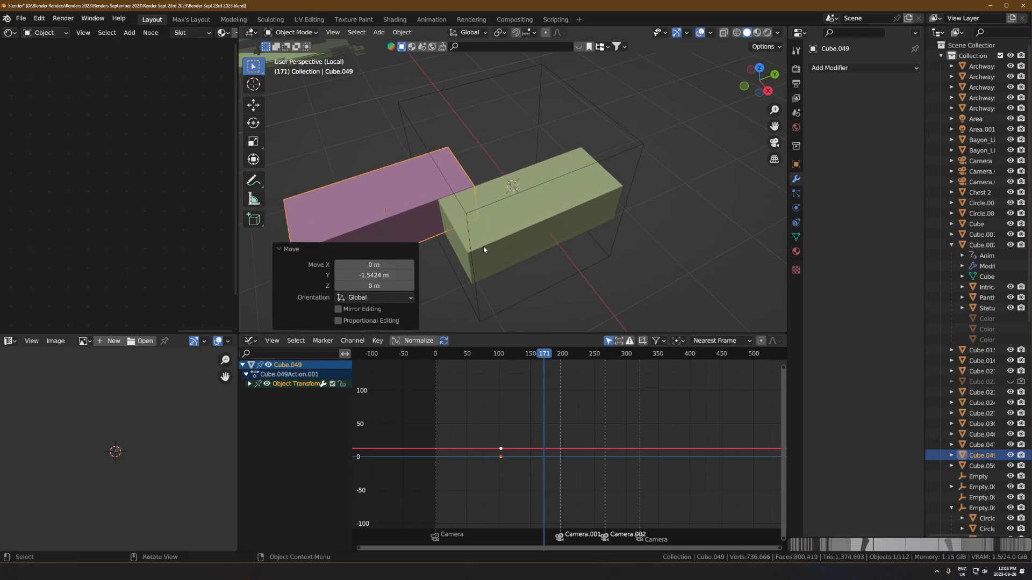
key("i")
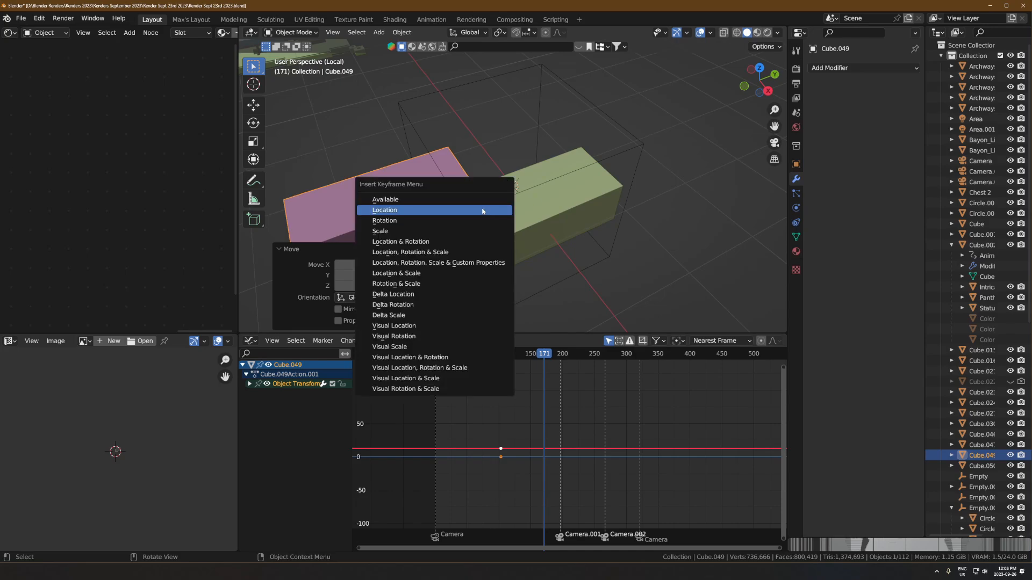
left_click(482, 211)
- Look at the purple block's keyframes in the Timeline with its sidebar hidden, and return to the Graph Editor
key("Home")
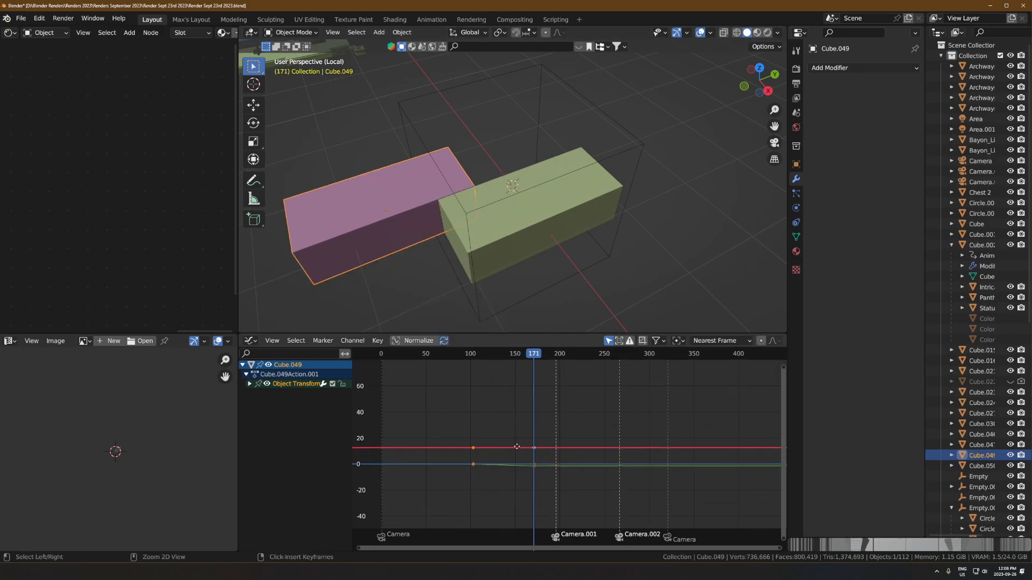
left_click(252, 340)
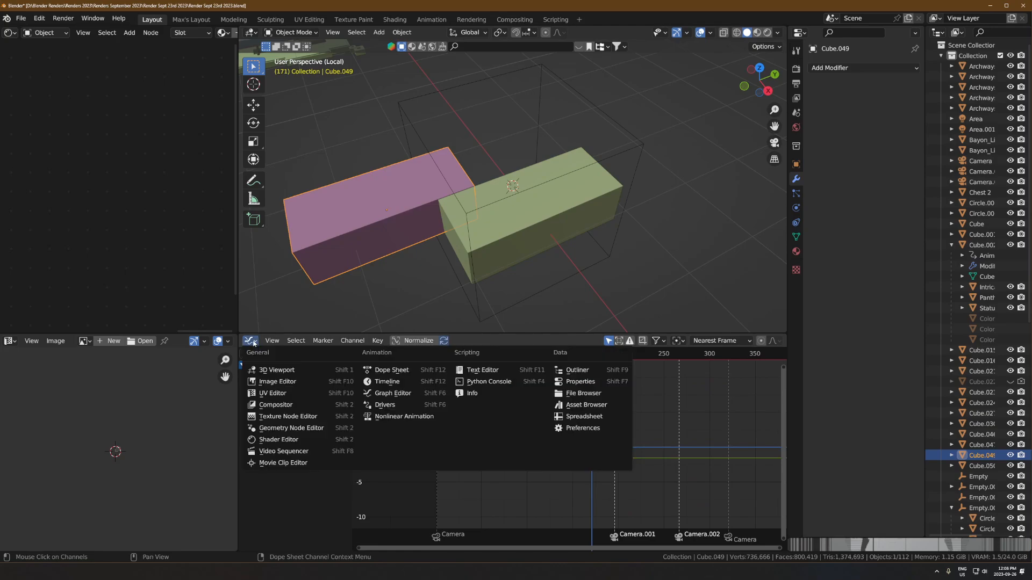
left_click(387, 382)
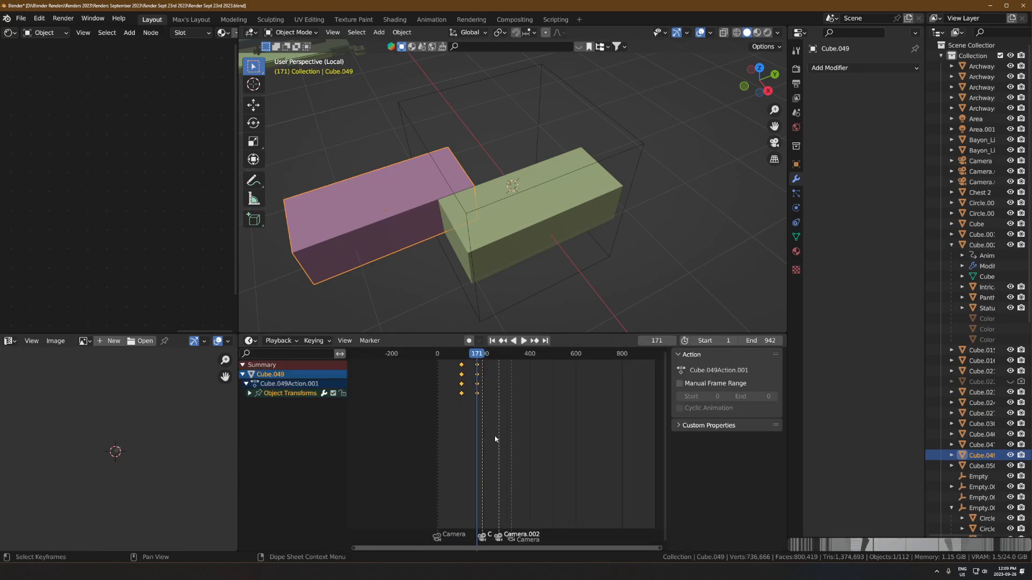
key("n")
scroll(544, 425, "up", 4)
middle_click_drag(556, 430, 515, 437)
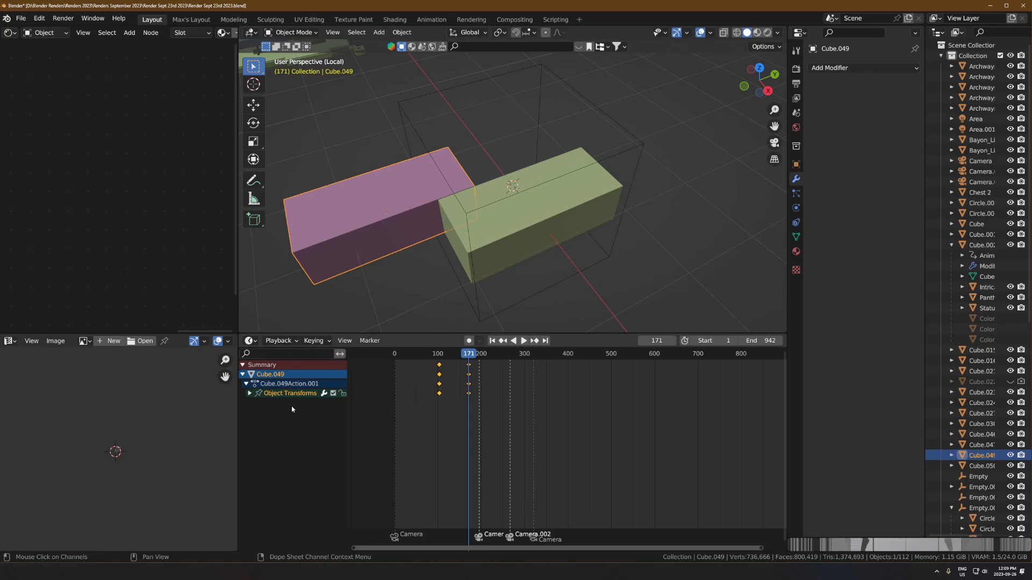
left_click(251, 341)
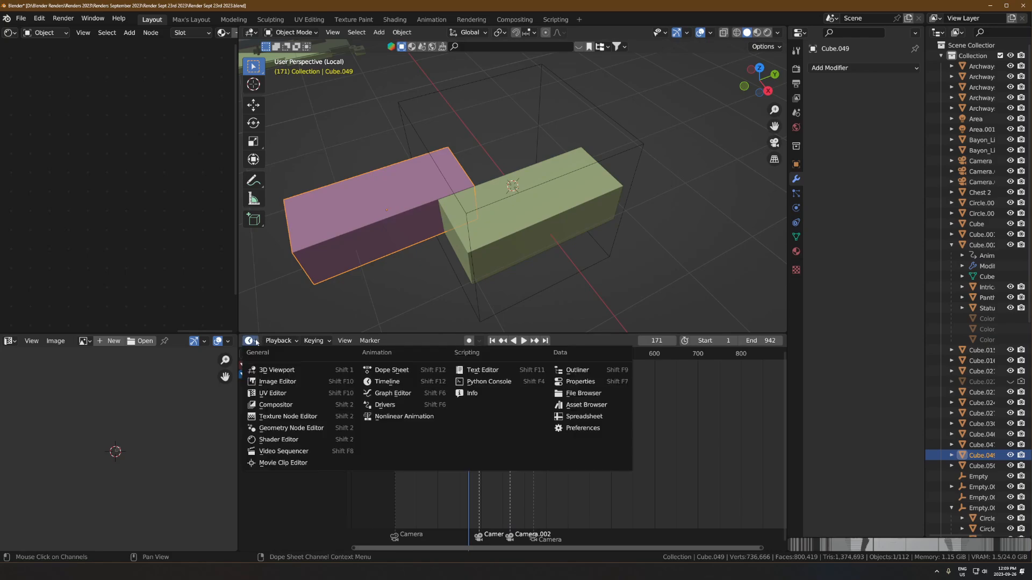
left_click(393, 394)
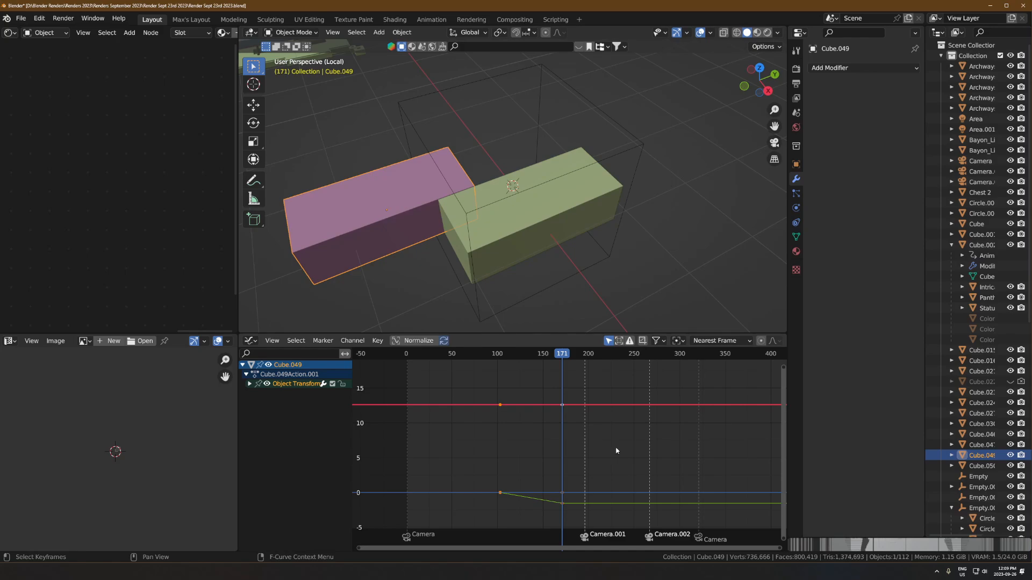
- Try lowering the purple block's Y Location keyframe at frame 171 in the Graph Editor, cancelling the move
left_click(570, 458)
left_click(575, 502)
key("g")
key("y")
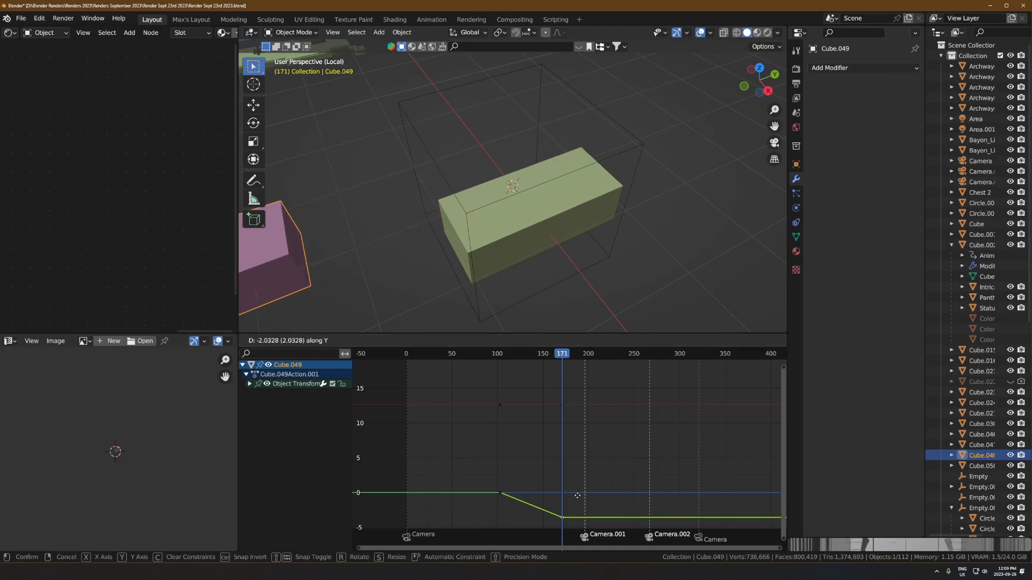
right_click(565, 486)
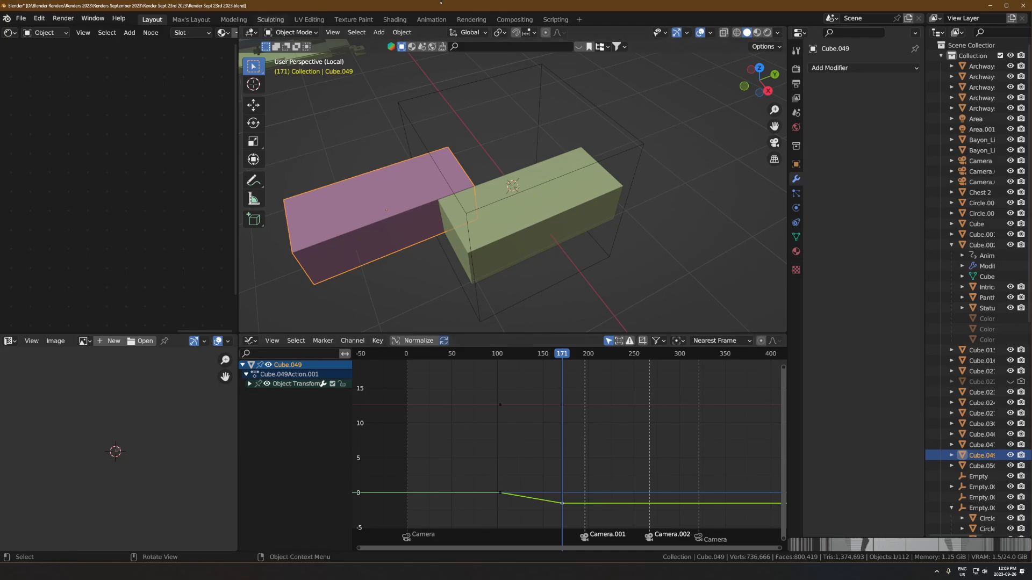
- Play and scrub the animation from about frame 97 to 172 to examine how the purple block slides
middle_click_drag(545, 466, 514, 410)
scroll(523, 428, "up", 3)
left_click_drag(490, 372, 463, 363)
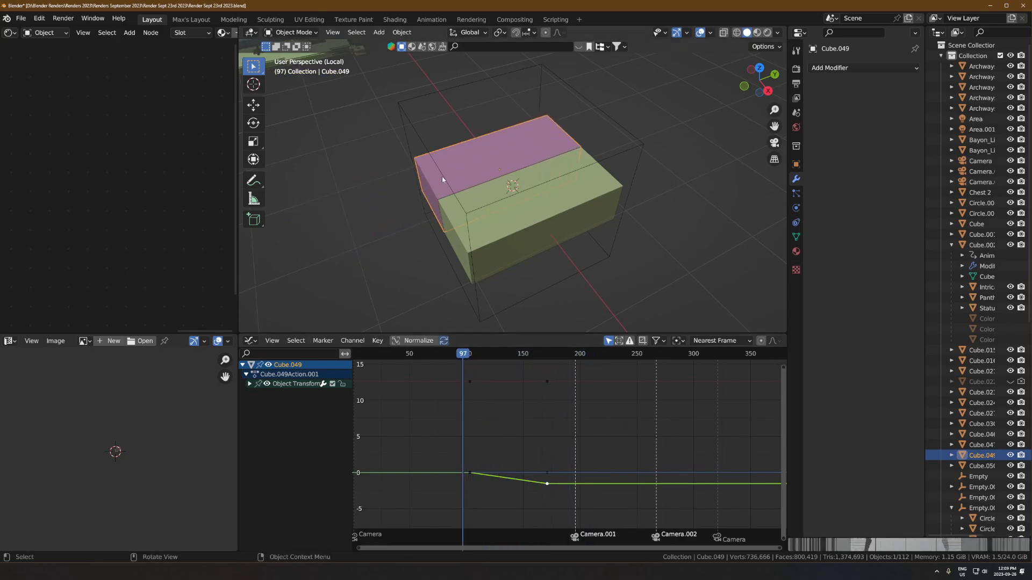
middle_click_drag(444, 179, 517, 182)
key("space")
key("space")
left_click_drag(467, 366, 548, 364)
middle_click_drag(577, 241, 506, 280)
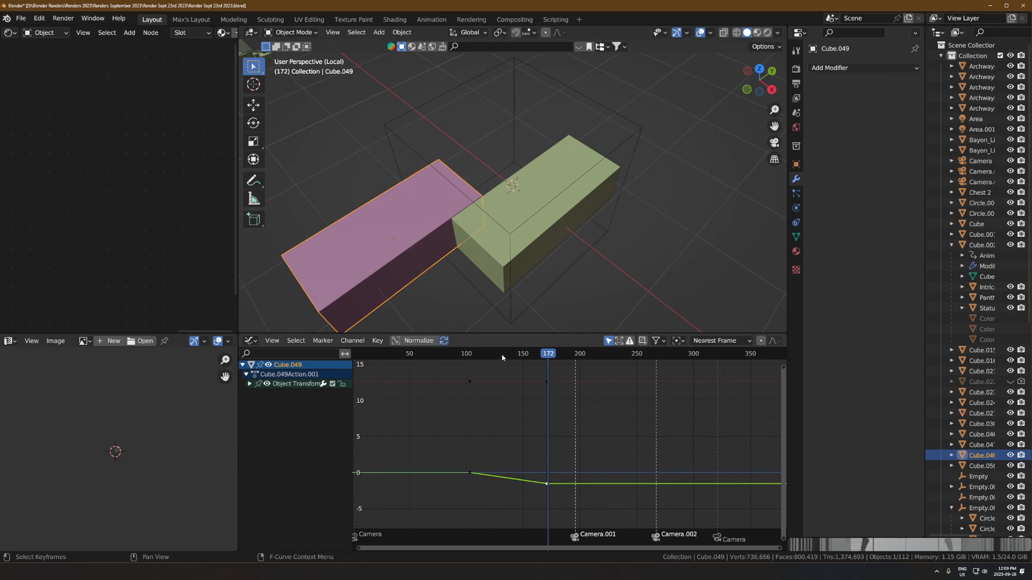
- Copy all of the purple block's keyframes, insert a Location keyframe on the green block at frame 86, and paste the copied keyframes there
left_click_drag(502, 358, 451, 358)
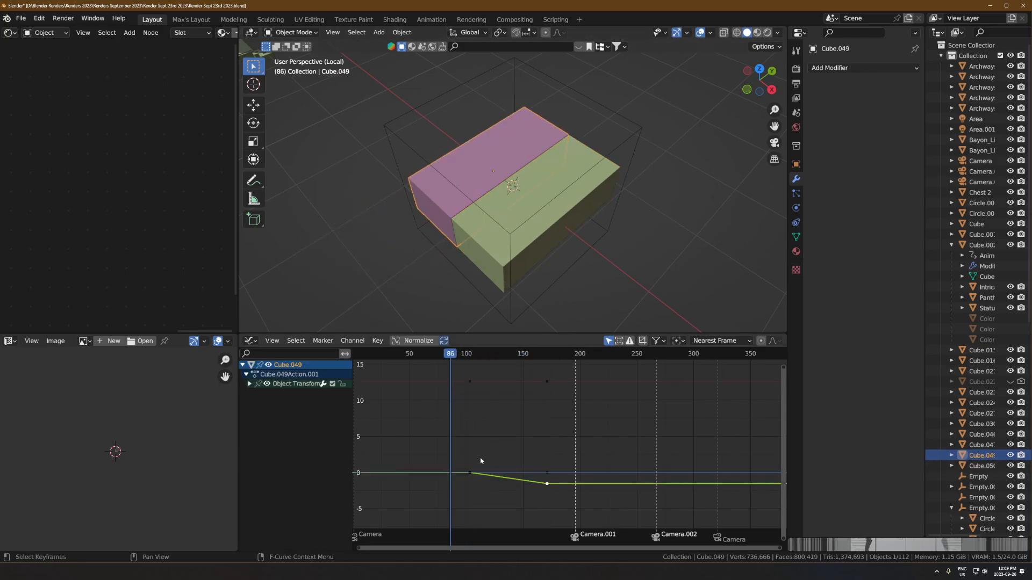
key("a")
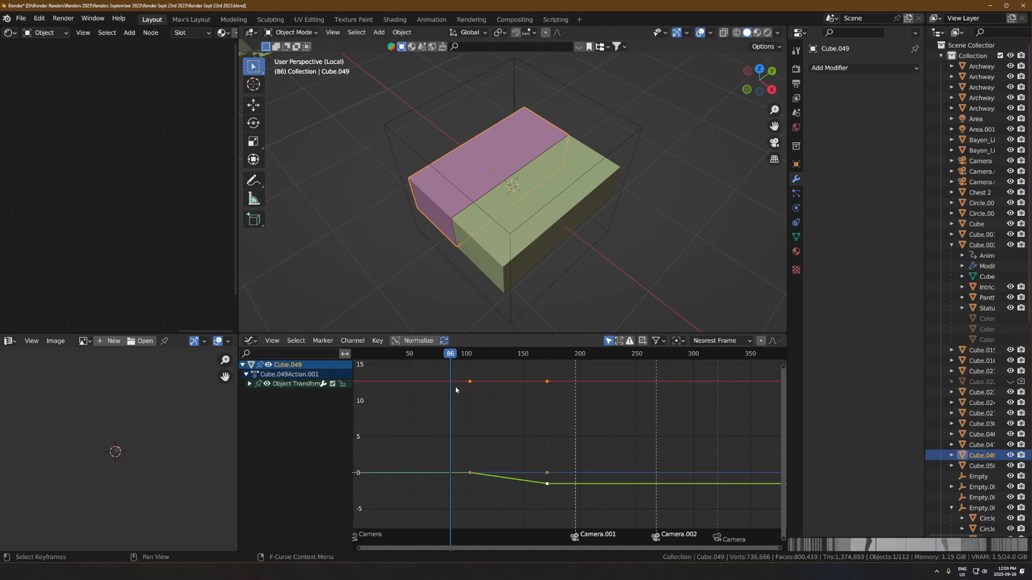
right_click(469, 458)
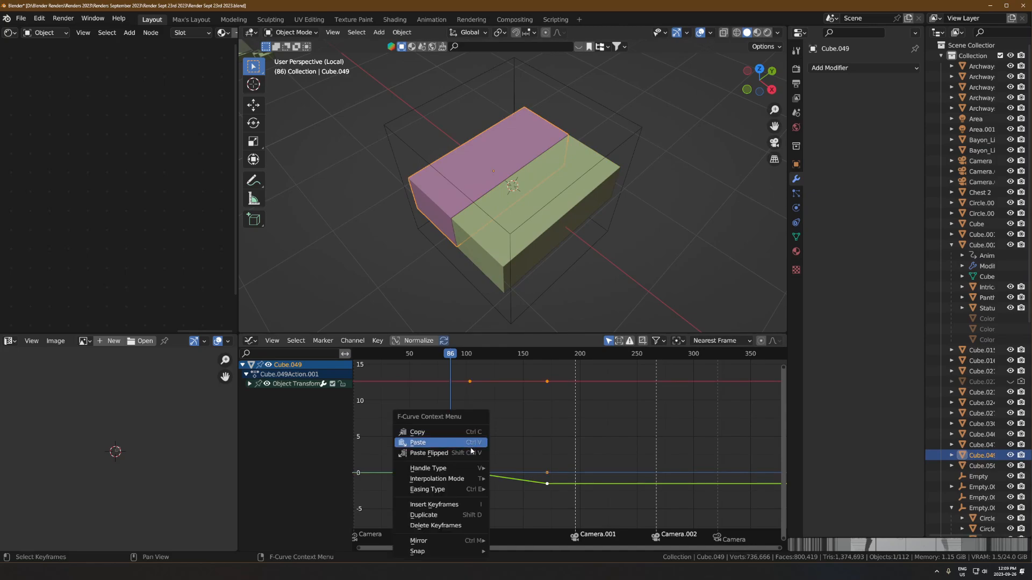
left_click(553, 159)
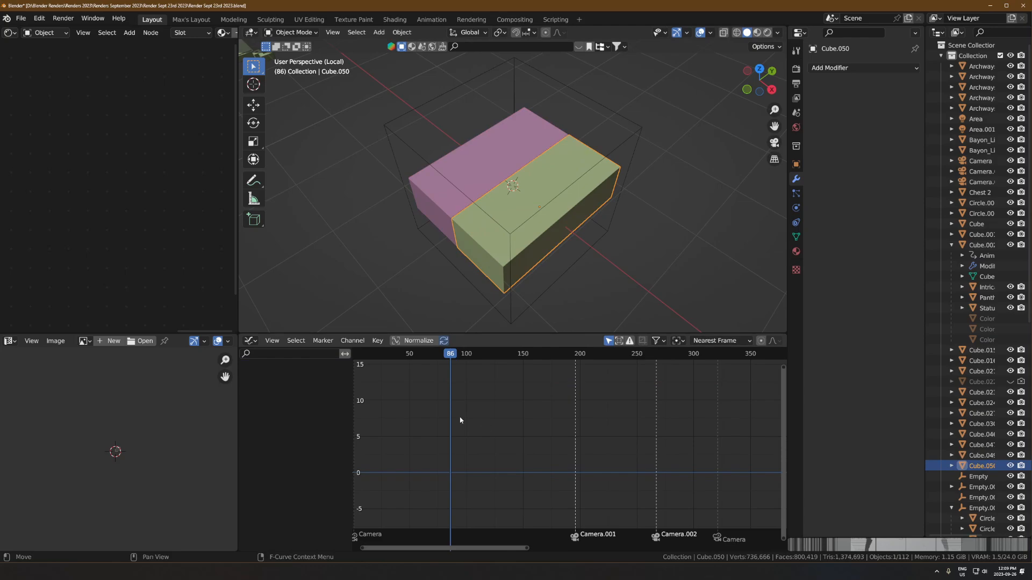
key("i")
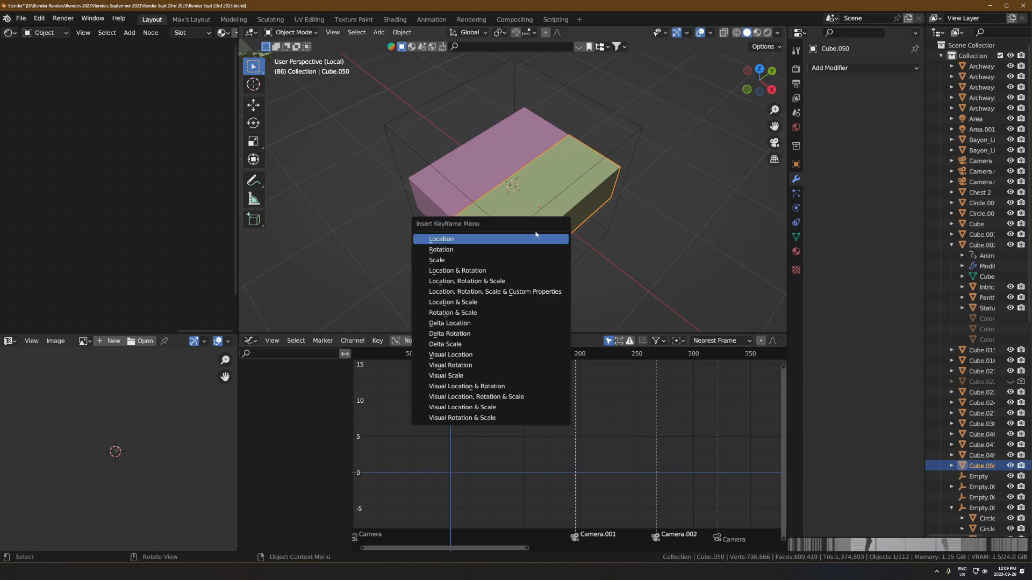
left_click(490, 240)
key("ctrl+v")
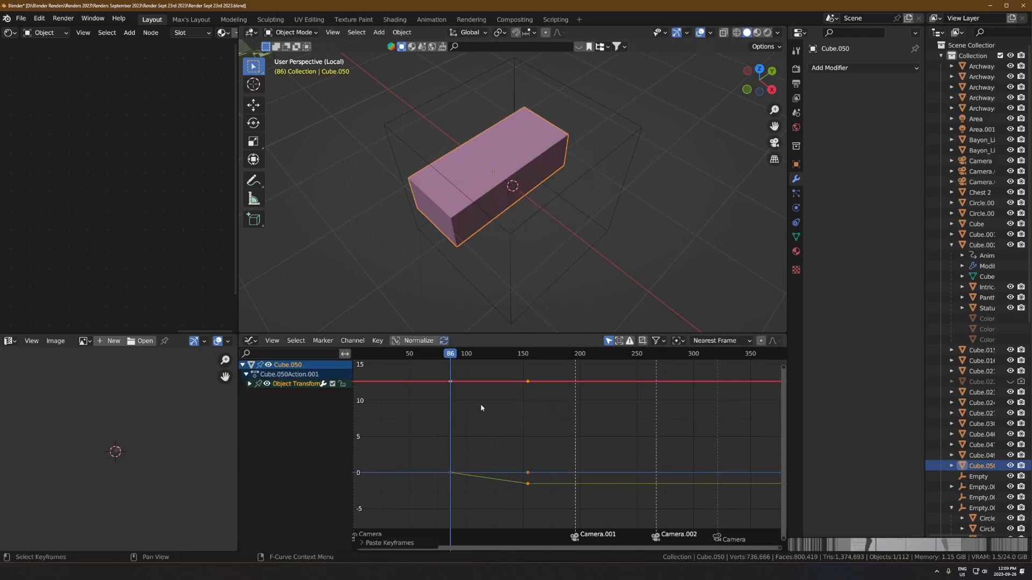
key("s")
key("y")
right_click(494, 437)
- Delete the green block's X and Z Location channels, leaving only Y Location animated
left_click_drag(410, 416, 586, 373)
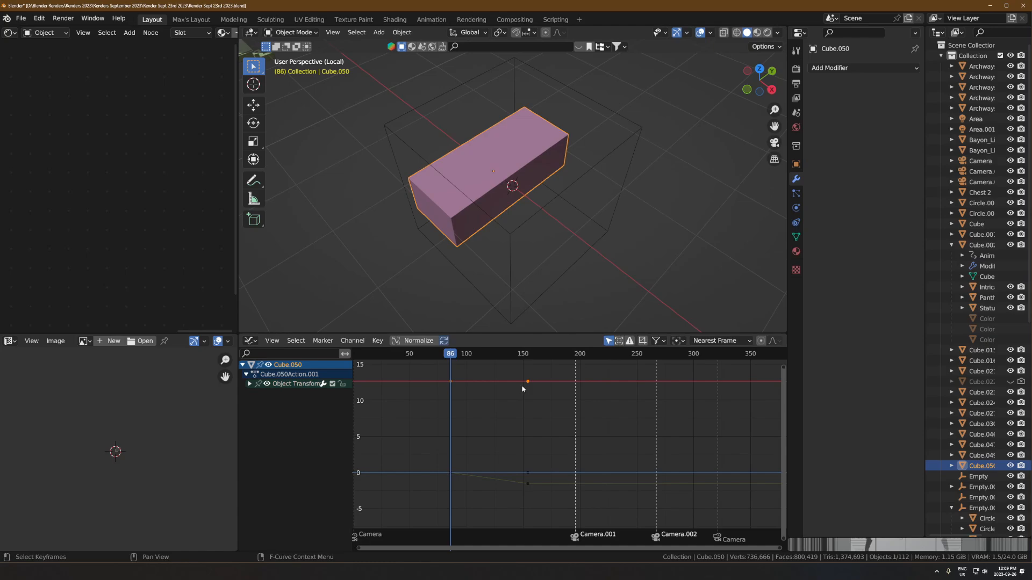
left_click(251, 386)
left_click(279, 403)
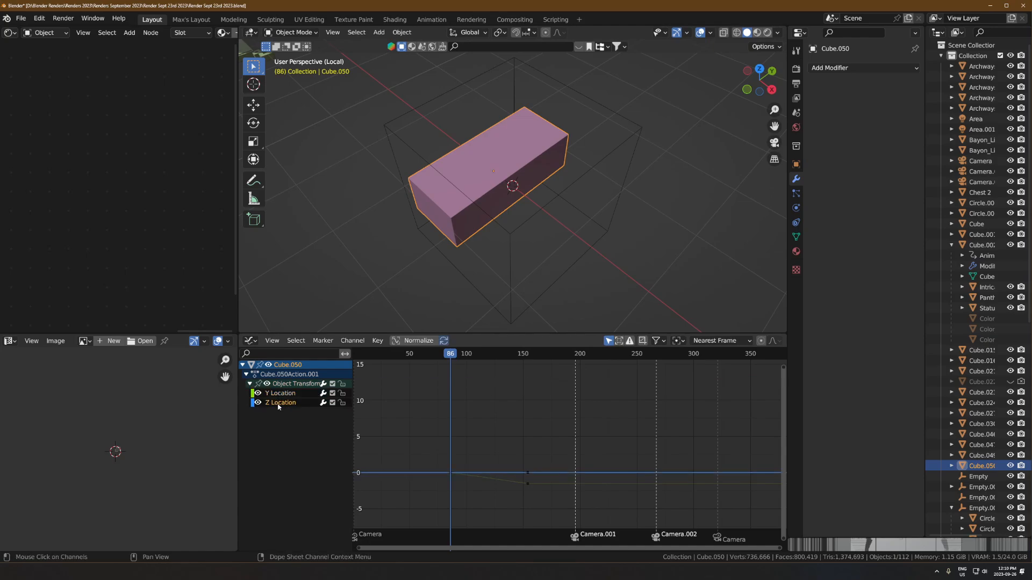
key("x")
- Select the green block's Y Location keyframes and flip the curve by scaling it by -1 along Y
left_click_drag(604, 419, 375, 514)
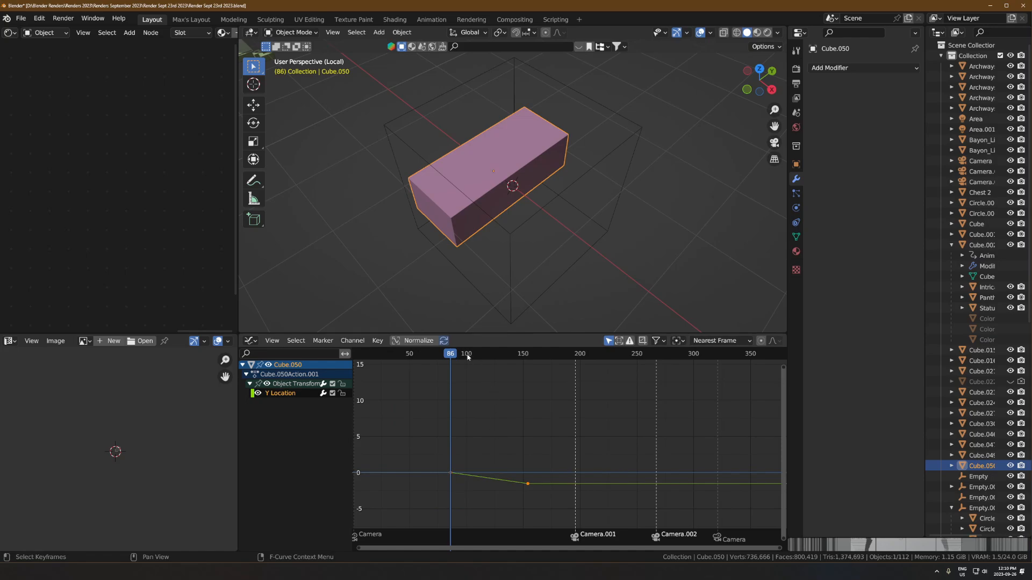
key("alt+z")
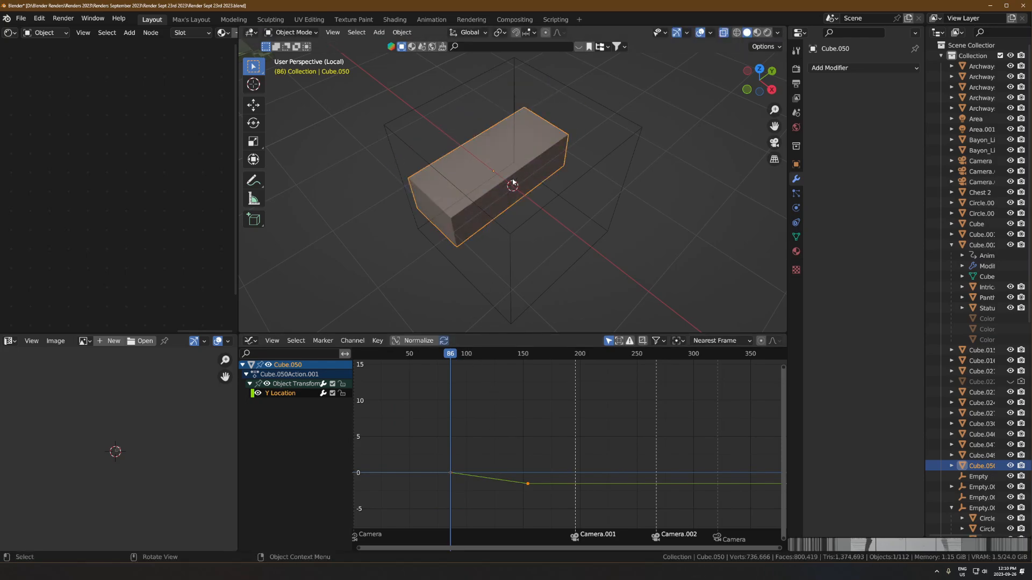
key("alt+z")
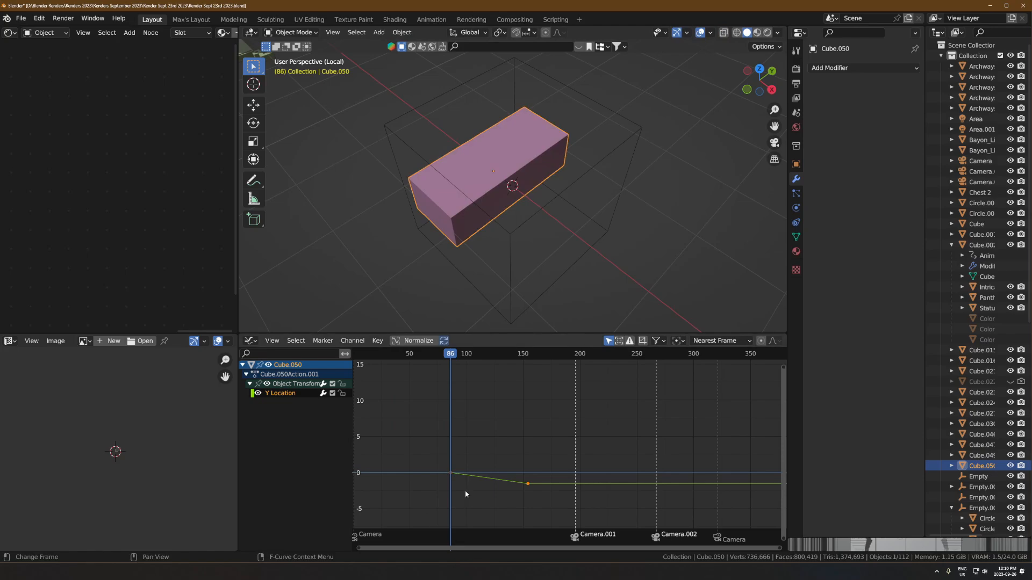
type("sy")
type("-1")
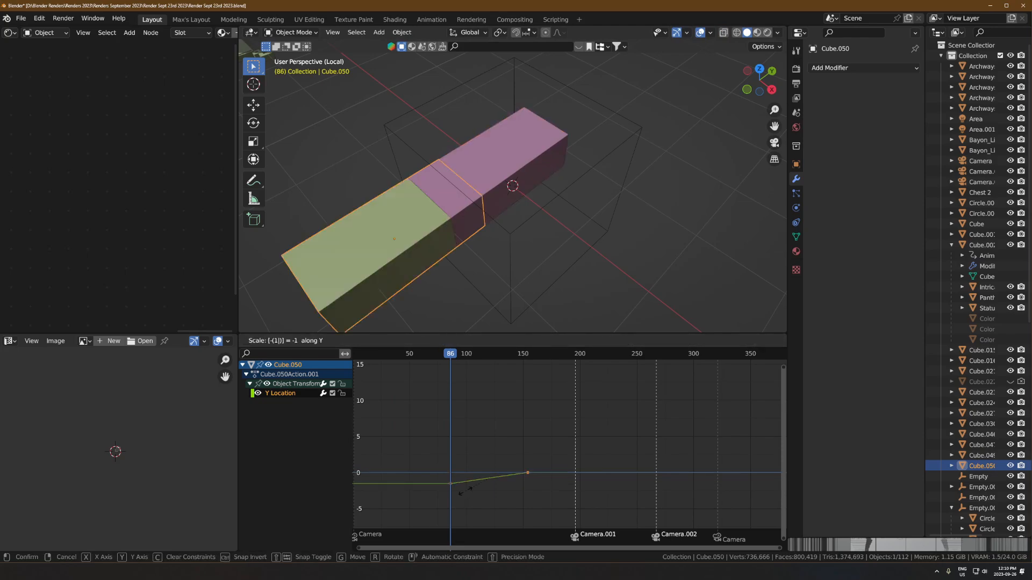
key("Return")
- Raise the flipped Y Location curve along Y until its first keyframe sits at about 0
scroll(466, 494, "up", 1)
key("g")
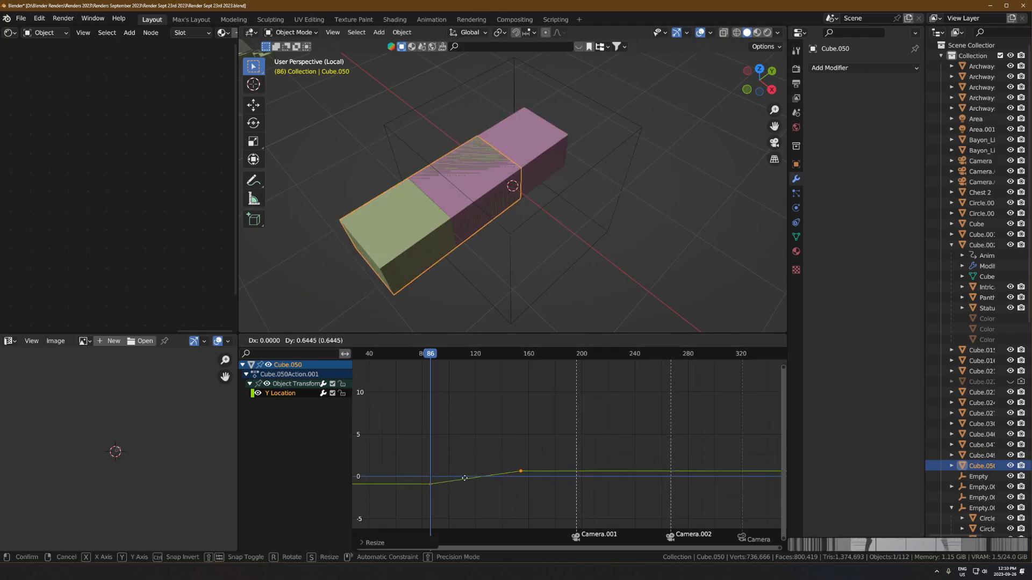
key("y")
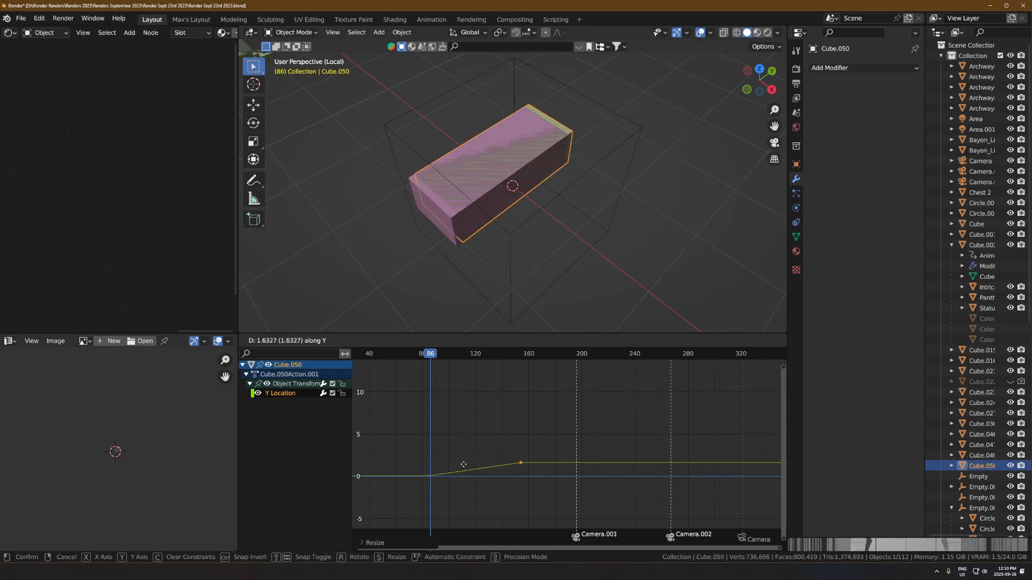
left_click(462, 473)
- Play the animation briefly, stop it, and move the green block along global X until it sits beside the purple block
key("space")
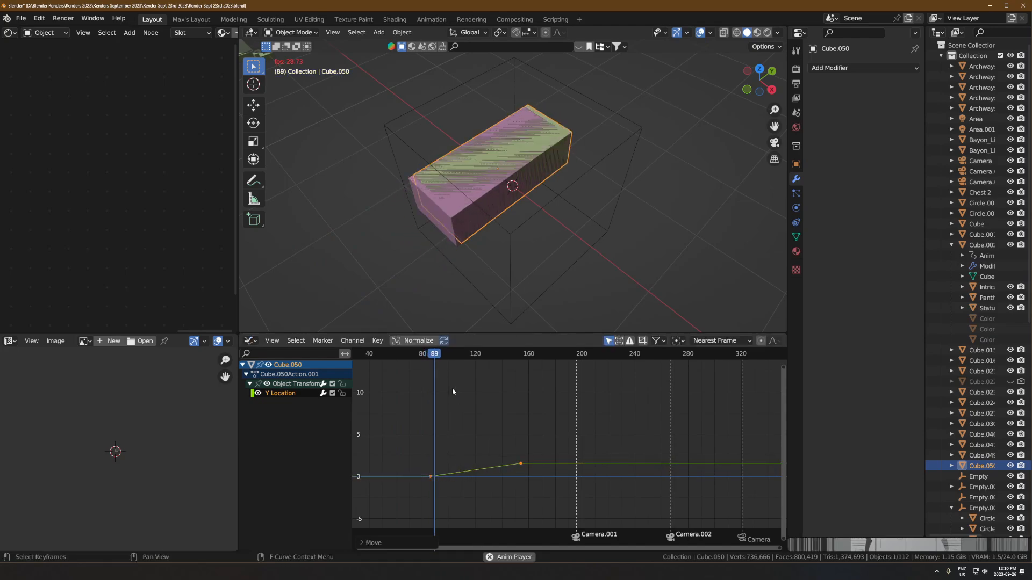
key("space")
middle_click_drag(491, 208, 540, 209)
key("g")
key("x")
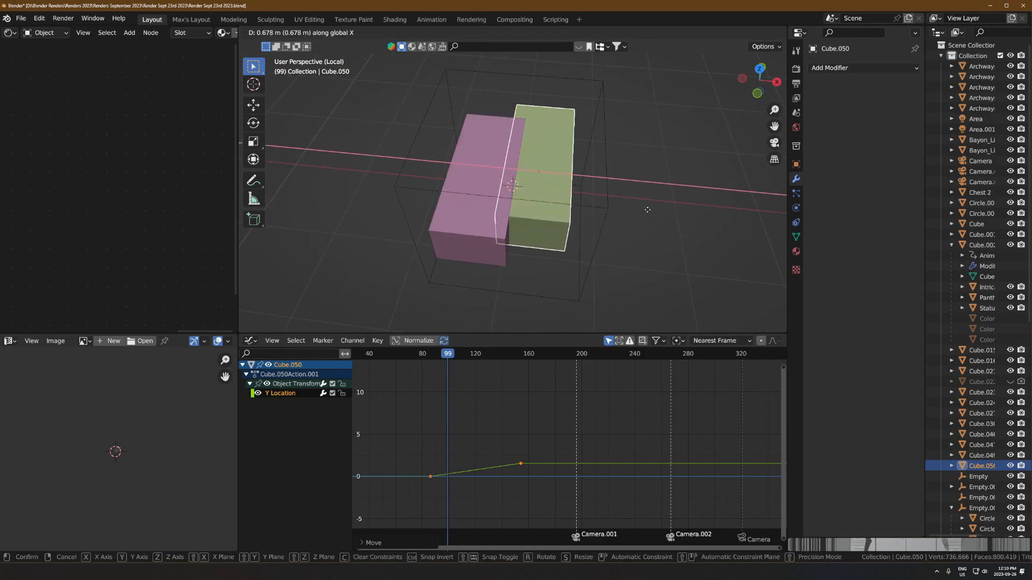
left_click(583, 227)
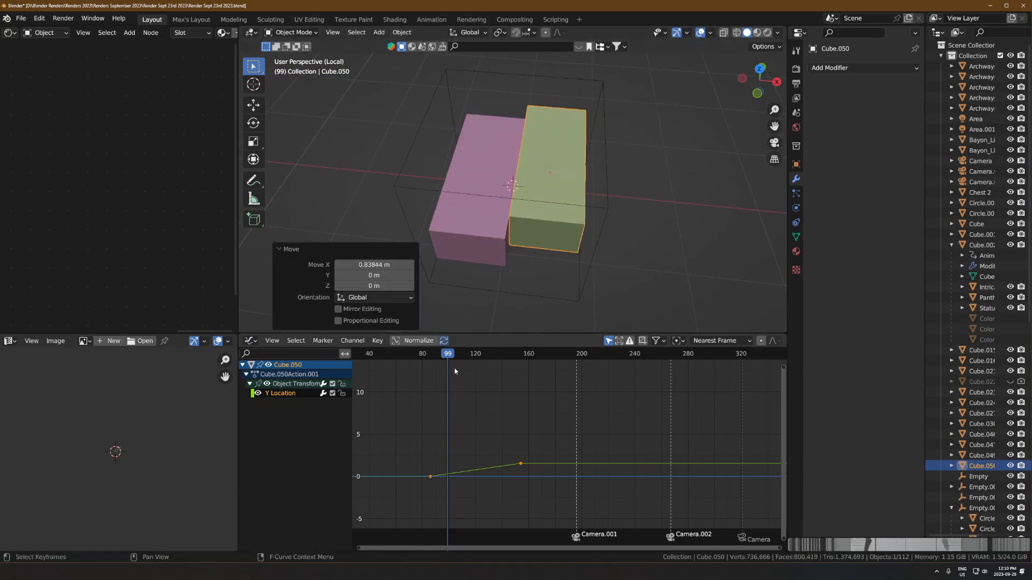
key("g")
key("x")
left_click(633, 250)
- Scrub the timeline between frames 83 and 124 to check how the two blocks slide apart
left_click_drag(445, 355, 481, 356)
middle_click_drag(594, 219, 516, 215)
scroll(516, 215, "down", 2)
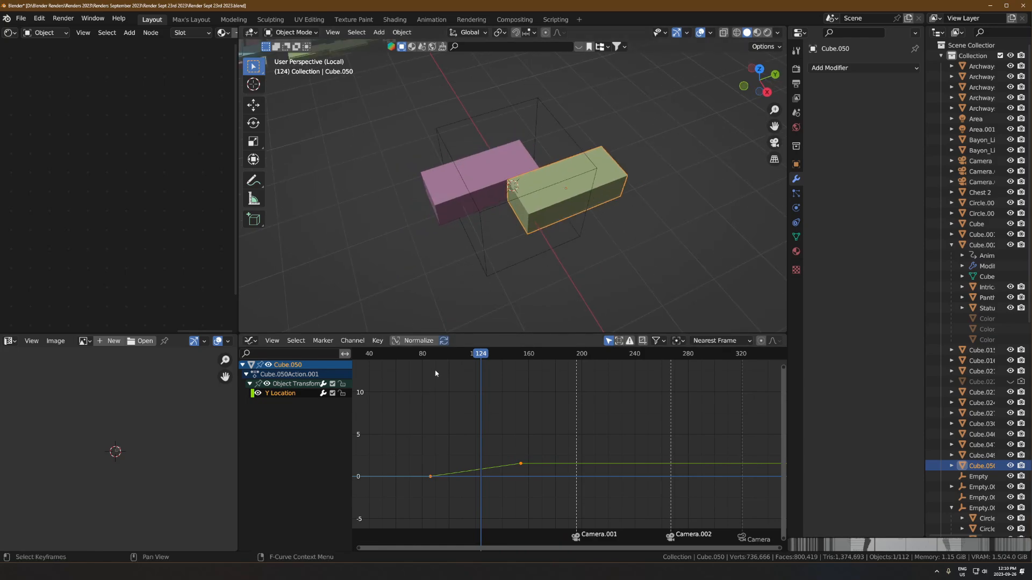
mouse_move(433, 356)
left_mouse_down()
mouse_move(417, 355)
mouse_move(584, 351)
mouse_move(426, 355)
left_mouse_up()
- Shift the green block's Y Location keyframes along X so the first lands on frame 103, matching the purple block's start
left_click(508, 143)
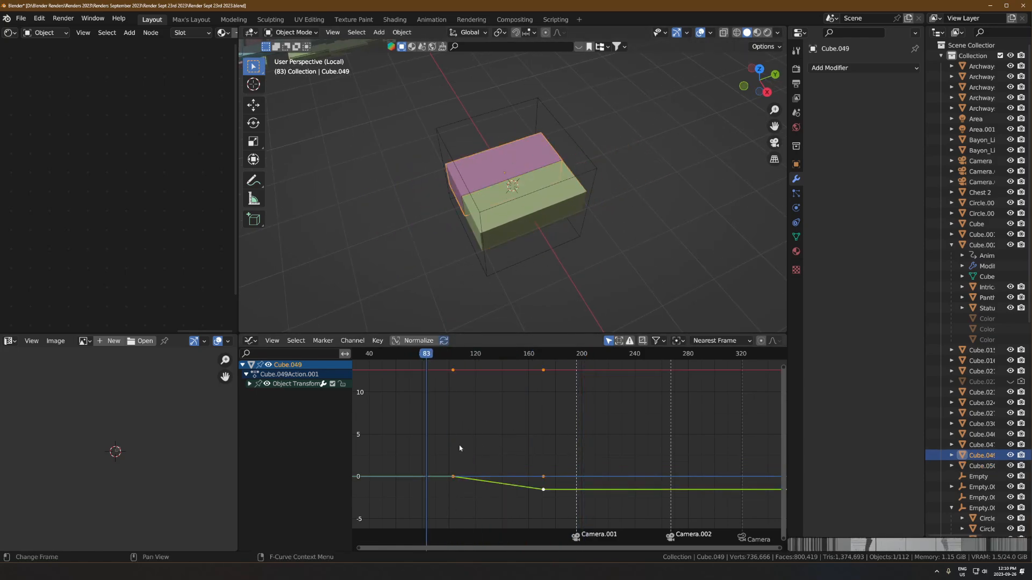
left_click(455, 356)
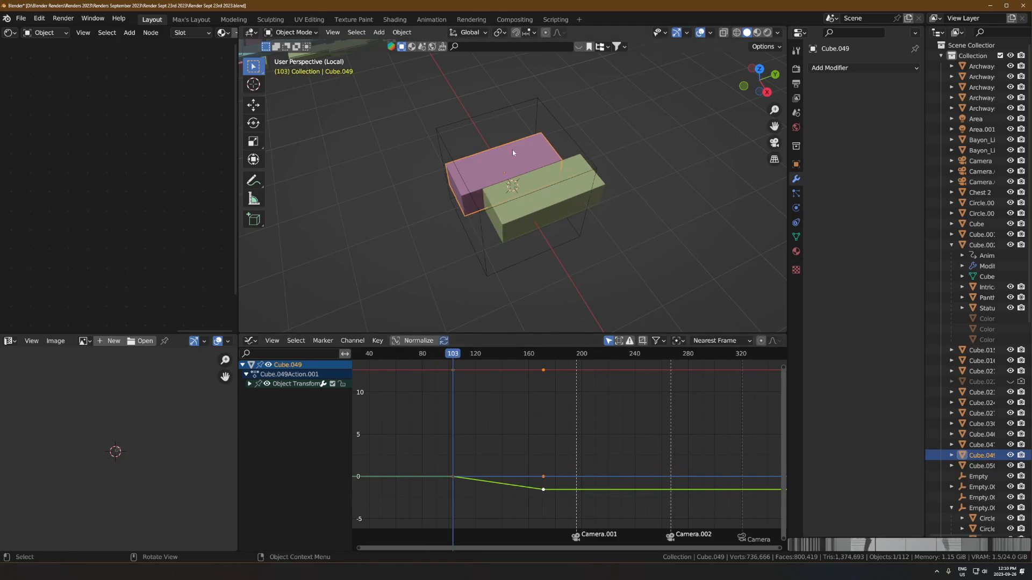
left_click(526, 229)
key("g")
key("x")
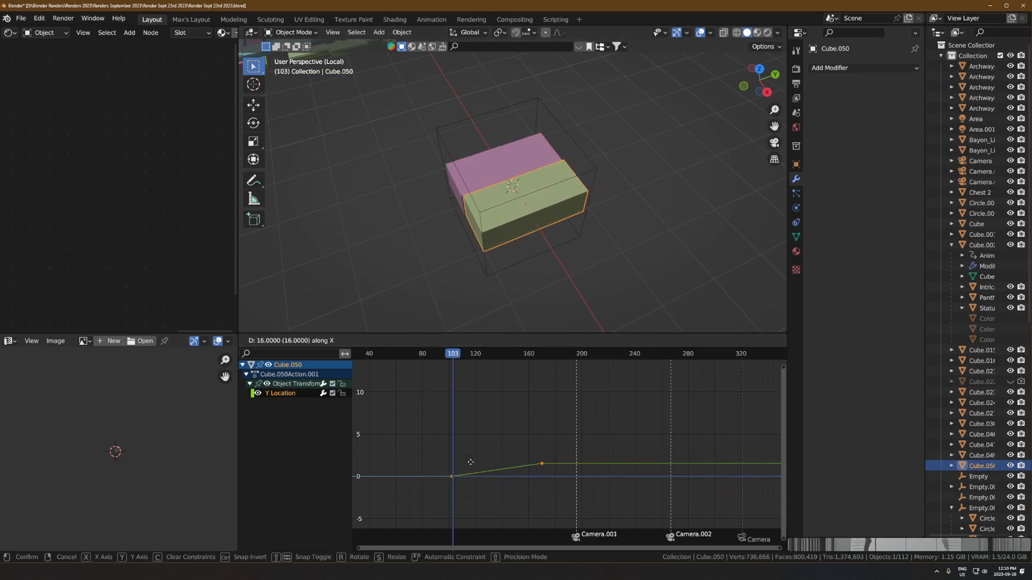
left_click(479, 462)
- Play back the aligned animation of both blocks, stop it, and return to frame 97
middle_click_drag(501, 461, 645, 475, "ctrl")
key("space")
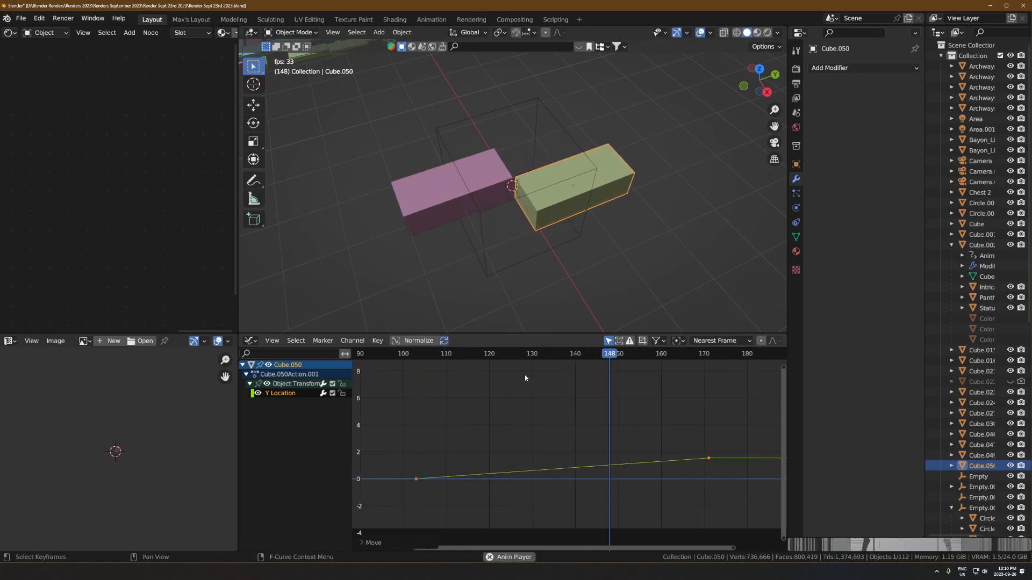
key("space")
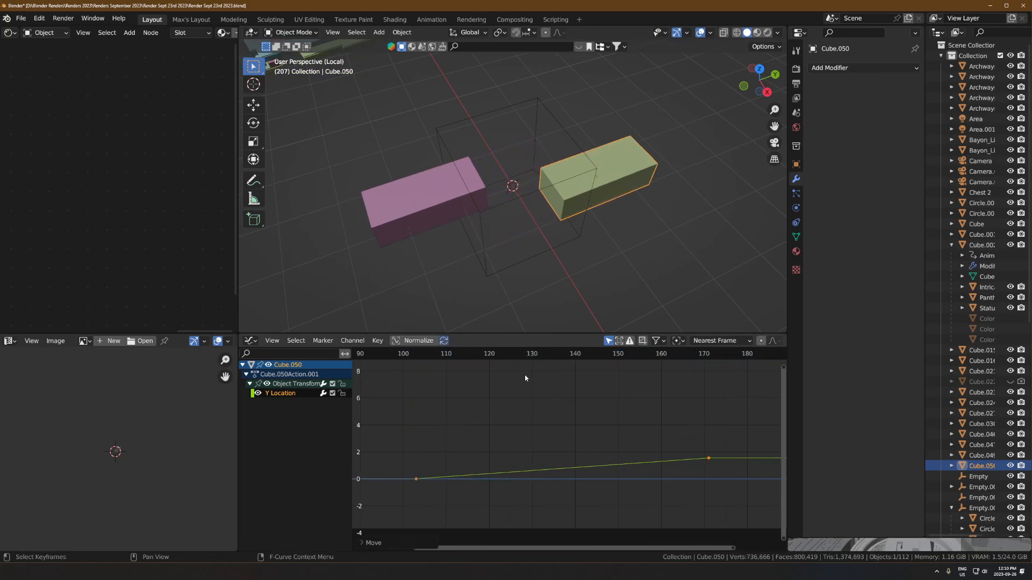
mouse_move(426, 355)
left_mouse_down()
mouse_move(414, 359)
mouse_move(448, 355)
mouse_move(438, 353)
left_mouse_up()
scroll(437, 366, "down", 4)
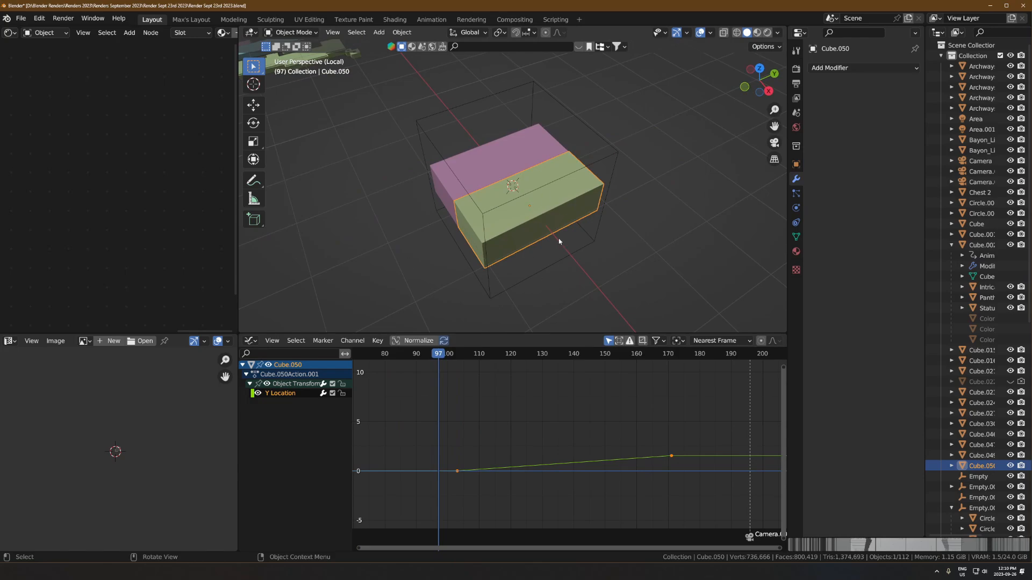
- Select the purple and green blocks plus the surrounding empty, and parent them to the empty with Object (Keep Transform)
middle_click_drag(559, 240, 434, 175)
left_click(453, 194, "shift")
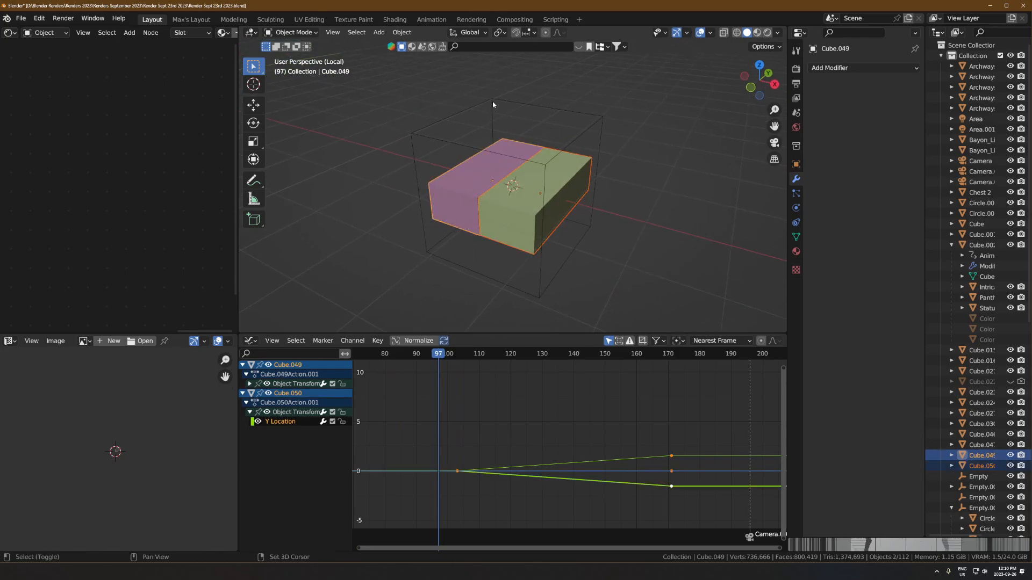
left_click(493, 104, "shift")
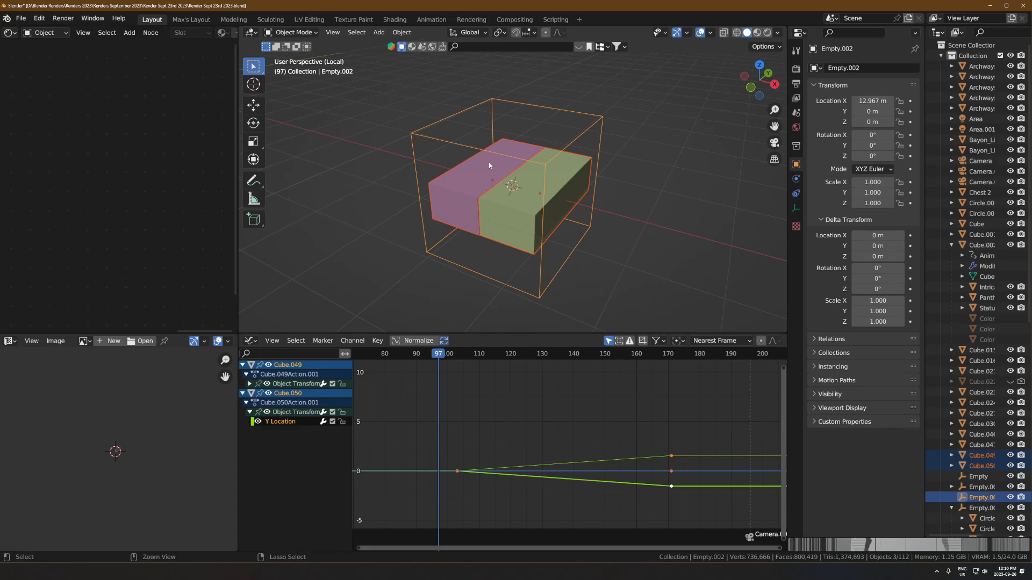
key("ctrl+p")
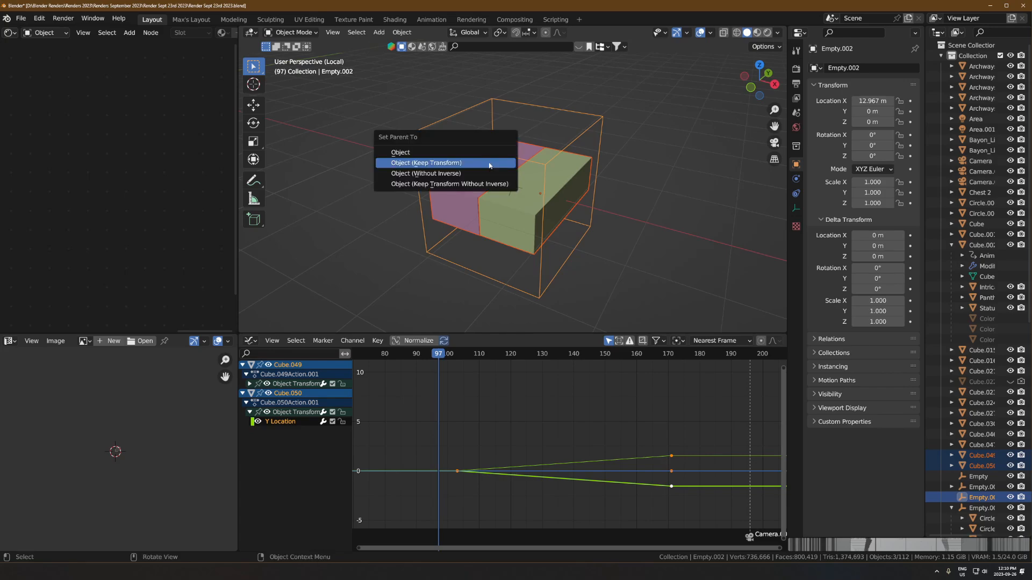
left_click(418, 163)
left_click(549, 451)
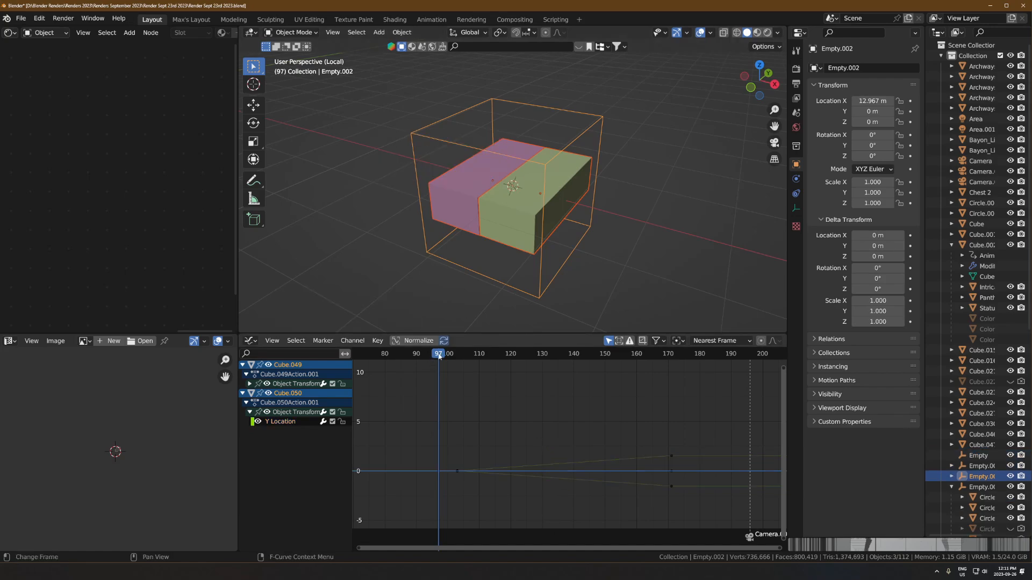
- Scrub to frame 166, select only the parent empty, and try rotating it
left_click_drag(439, 355, 656, 354)
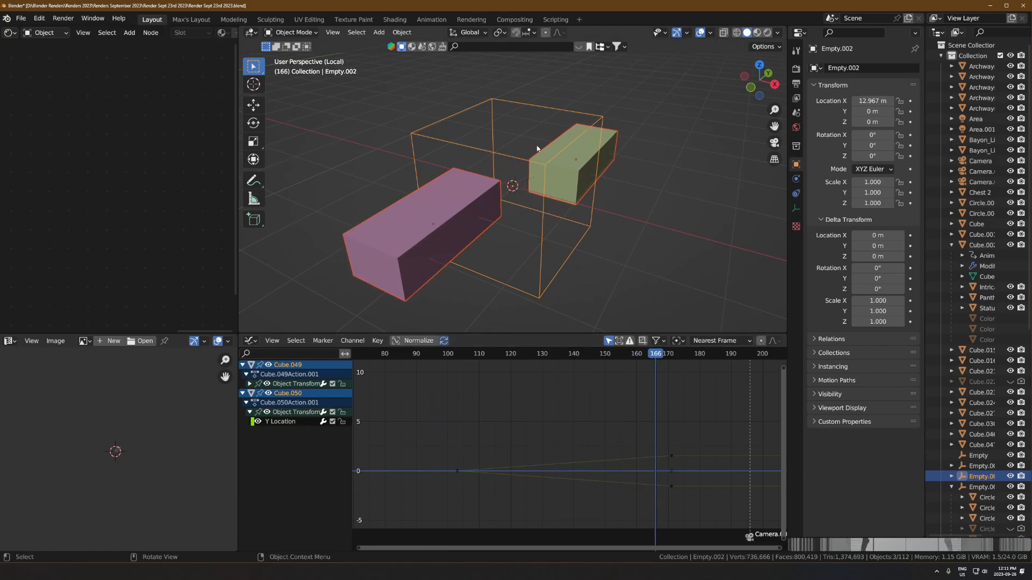
left_click(556, 61)
left_click(536, 107)
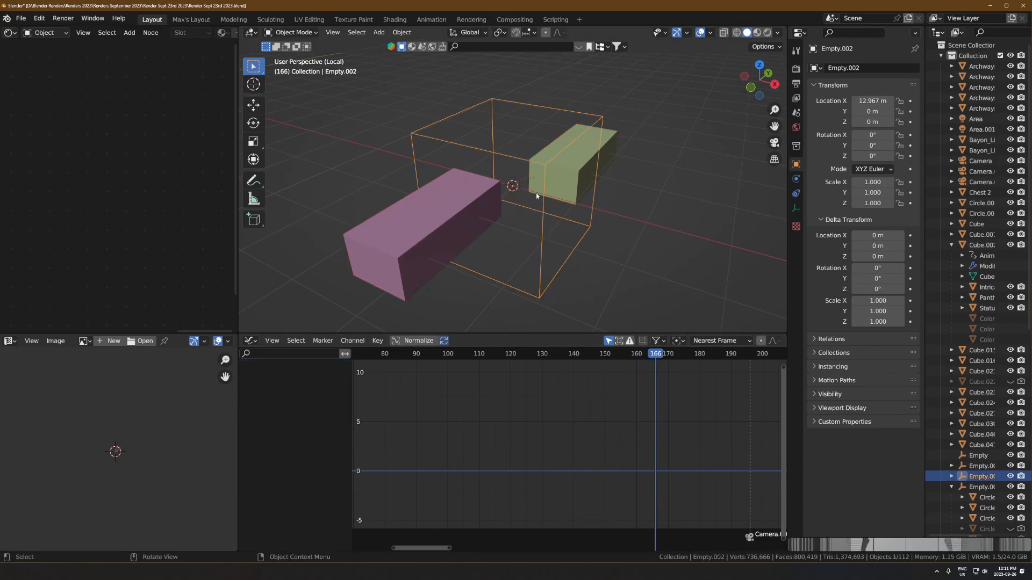
key("r")
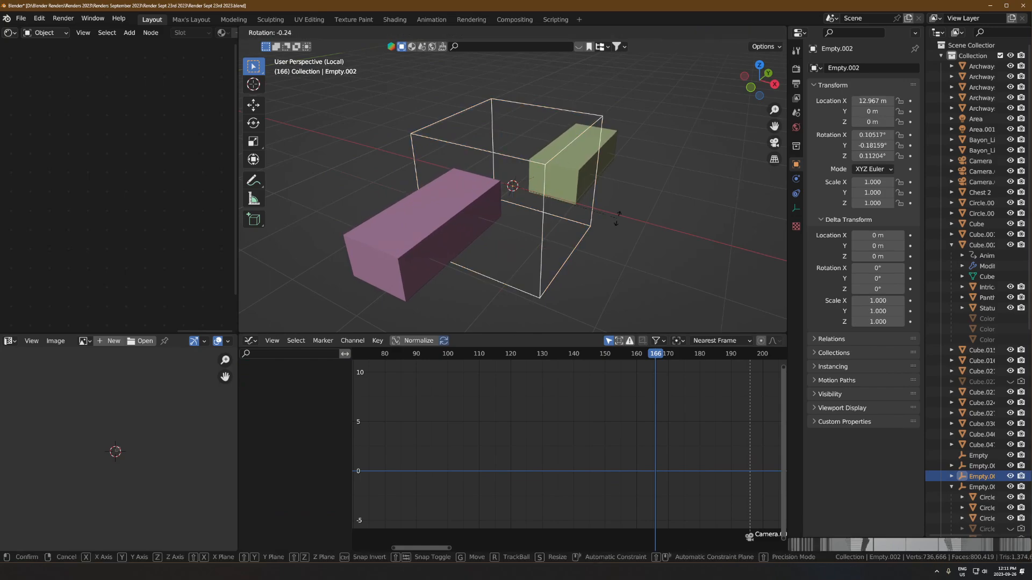
right_click(468, 196)
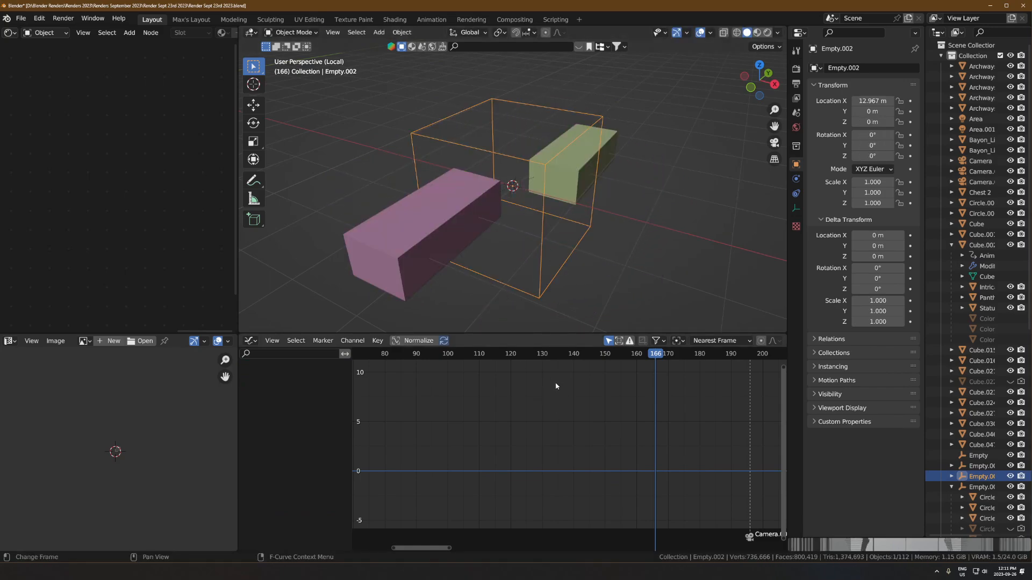
- At frame 98, duplicate the purple block by about 1.67 m along X, and duplicate the copy by about -2.66 m along X
left_click_drag(557, 357, 441, 387)
scroll(476, 277, "down", 3)
scroll(499, 274, "up", 3)
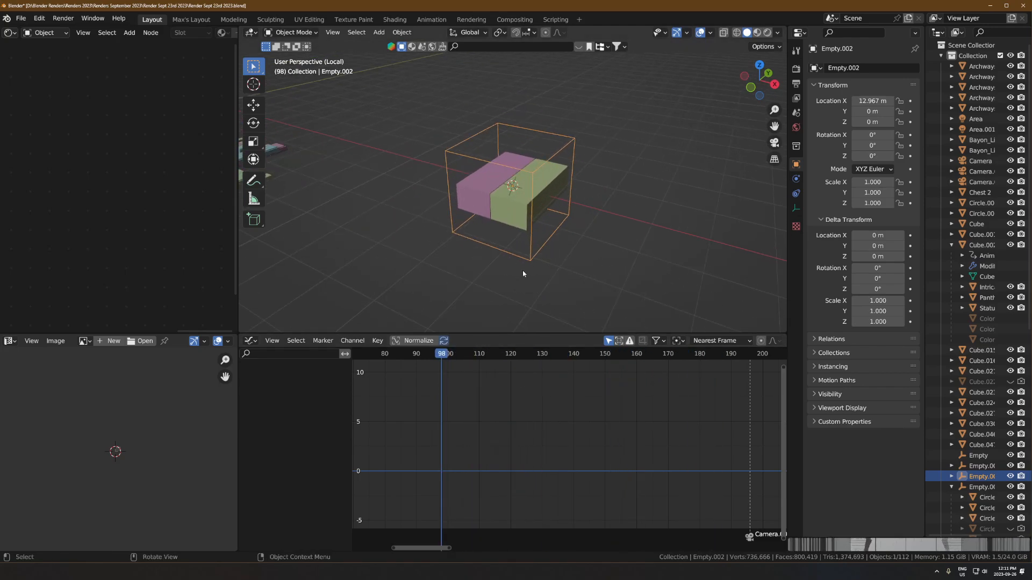
left_click(493, 190)
key("shift+d")
key("x")
left_click(588, 244)
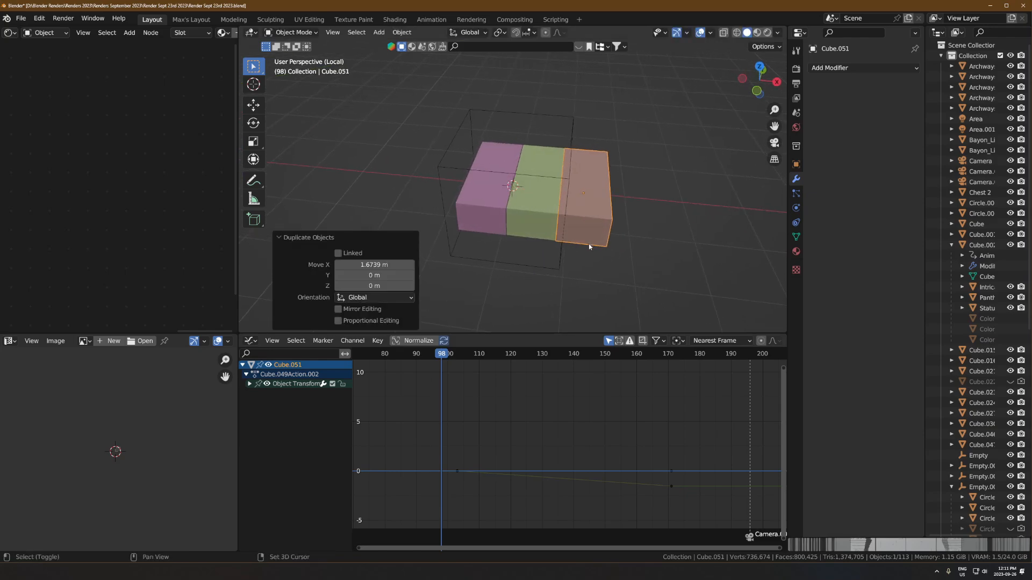
key("shift+d")
key("x")
left_click(446, 309)
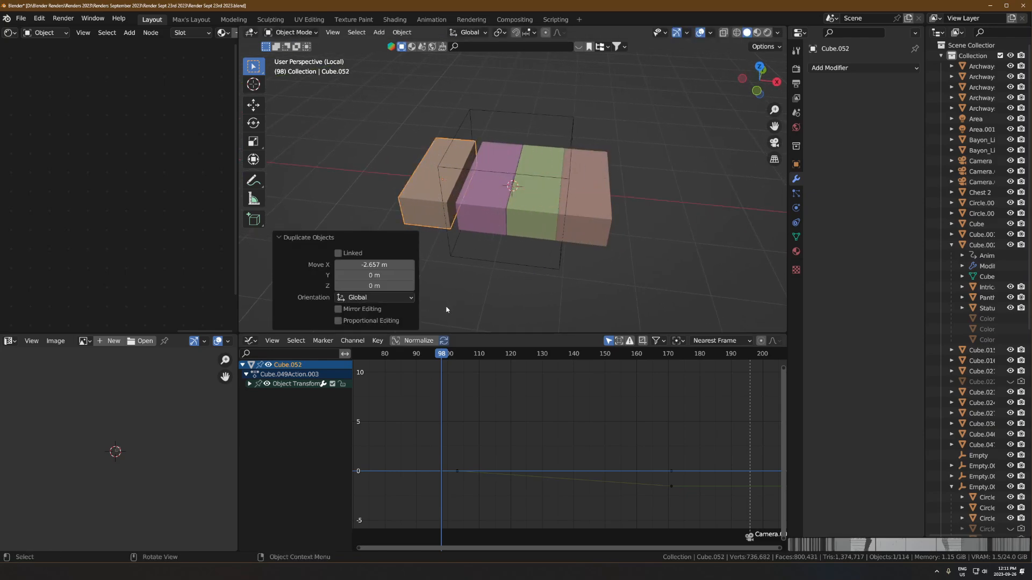
- Go to frame 83, expand the second duplicate's location channels, and remove that duplicate
left_click_drag(441, 354, 394, 354)
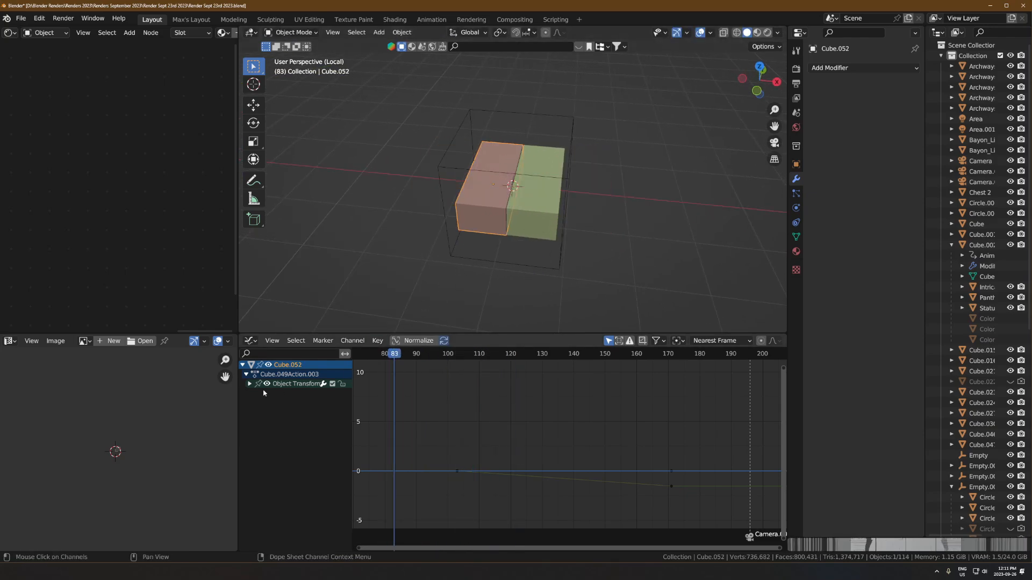
left_click(250, 384)
left_click(249, 384)
left_click(283, 394)
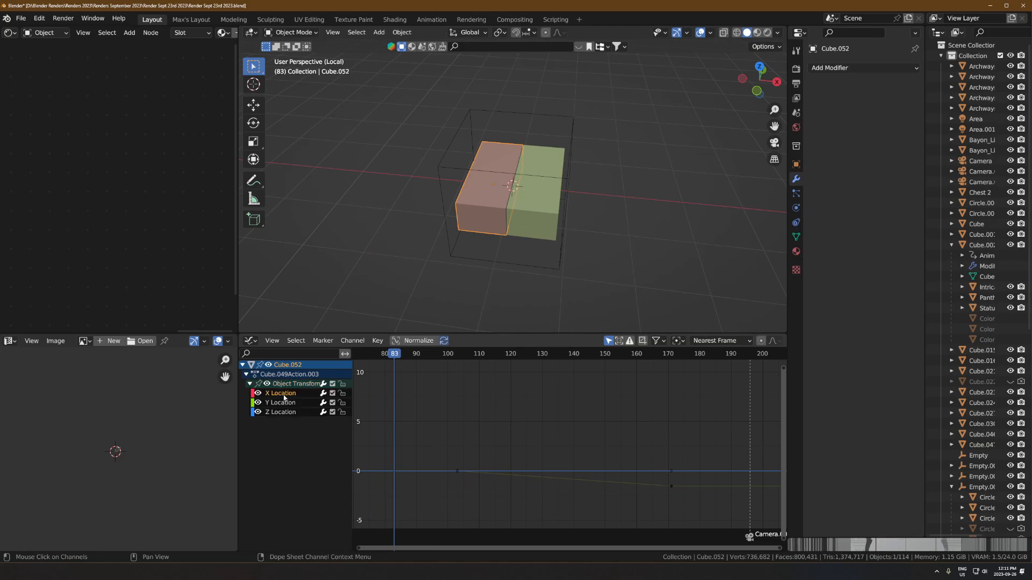
key("Delete")
left_click(535, 193)
key("g")
right_click(480, 194)
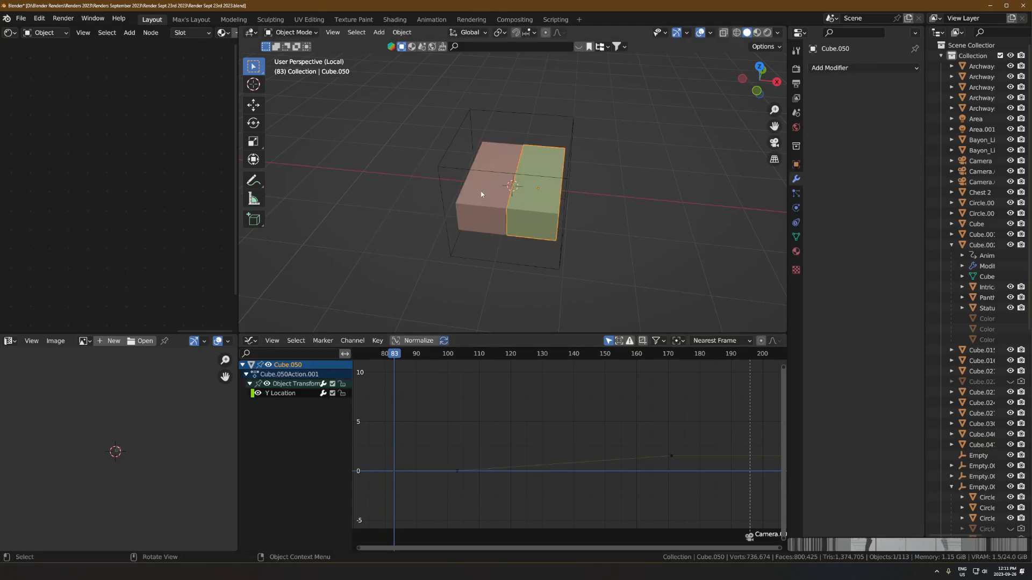
left_click(483, 193)
left_click(482, 193)
left_click(482, 194)
mouse_move(517, 193)
middle_mouse_down()
mouse_move(528, 207)
mouse_move(514, 195)
middle_mouse_up()
- Duplicate the green block by about 1.02 m along X and scrub the timeline to check the copy's motion
left_click(529, 209)
key("shift+d")
key("x")
left_click(569, 201)
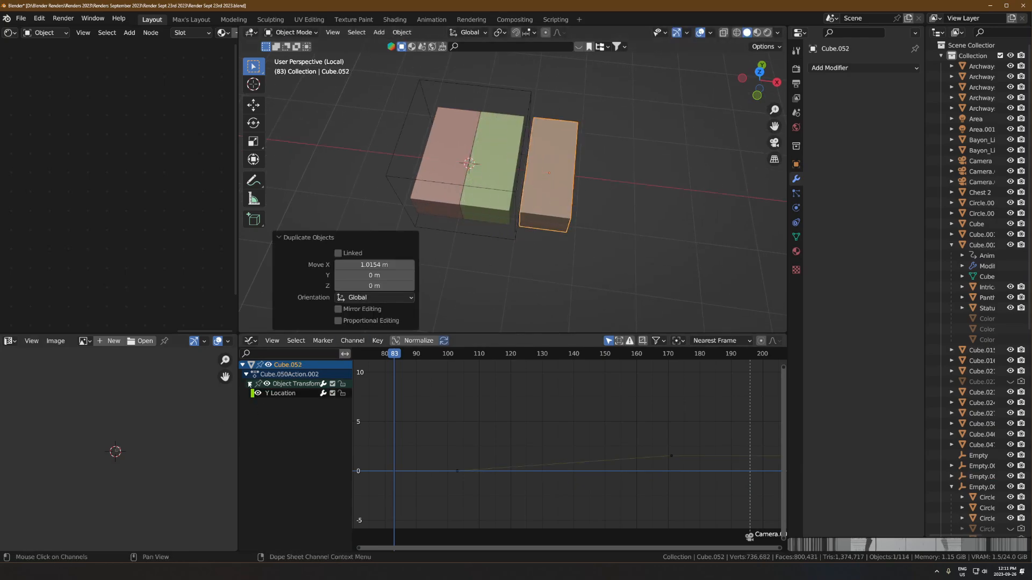
left_click(263, 397)
left_click_drag(409, 354, 552, 353)
- Duplicate the green copy along negative X to the other side of the blocks, and delete both green copies
key("shift+d")
key("x")
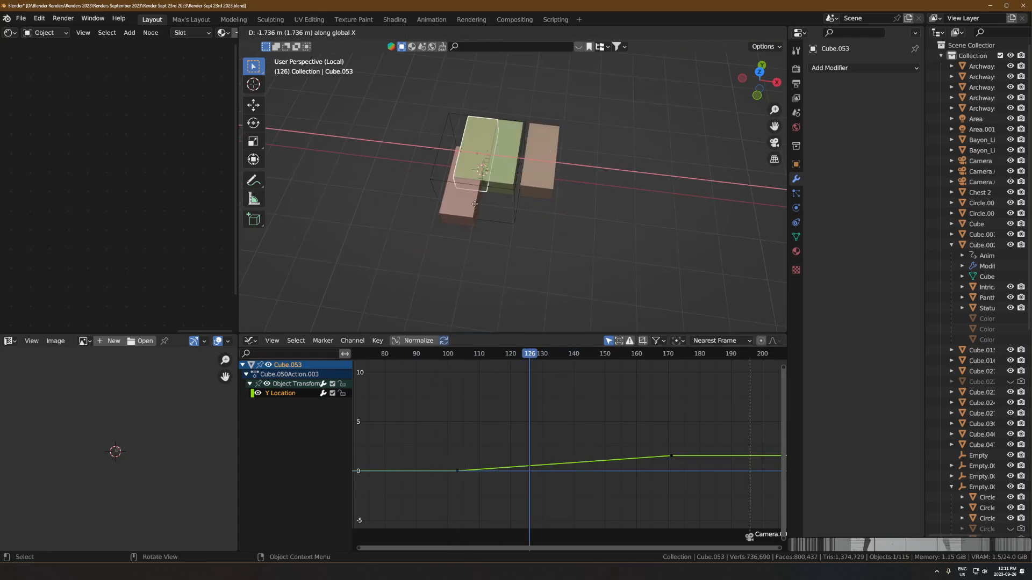
left_click(458, 253)
left_click(536, 143, "shift")
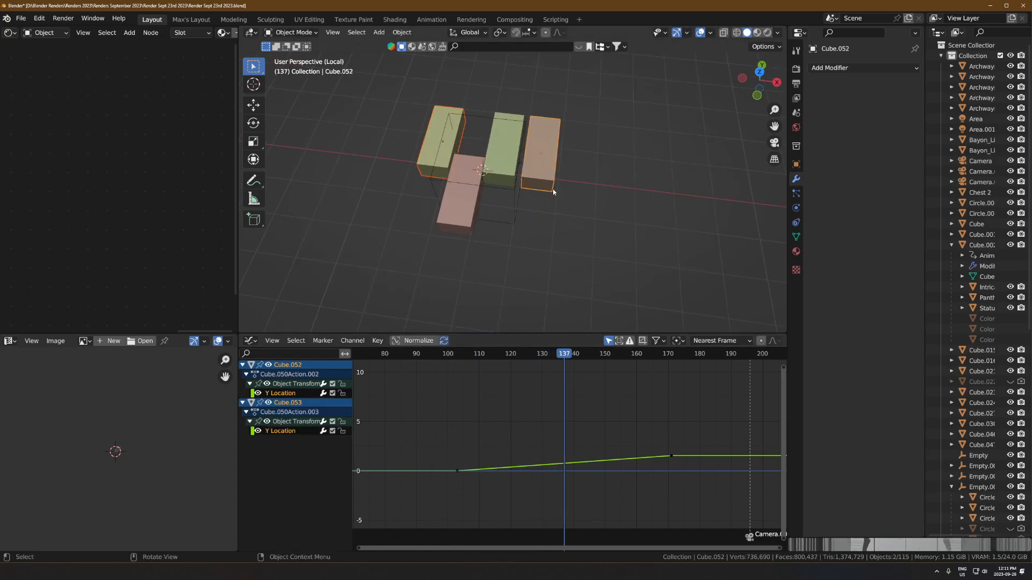
key("x")
left_click(554, 191)
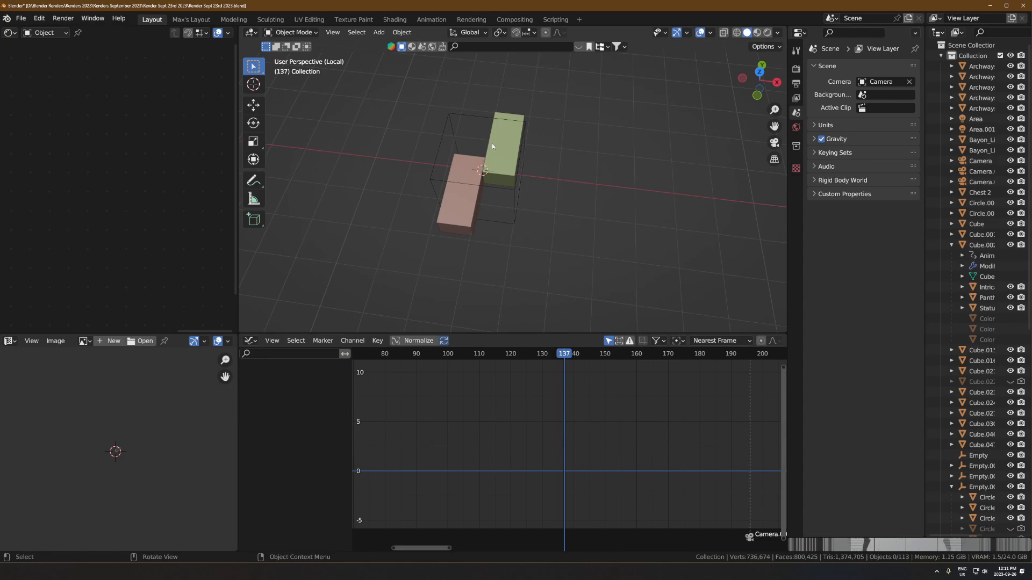
- Select the parent empty and insert a Location keyframe on it at frame 163
left_click(517, 206)
left_click_drag(548, 357, 646, 359)
middle_click_drag(516, 241, 497, 215)
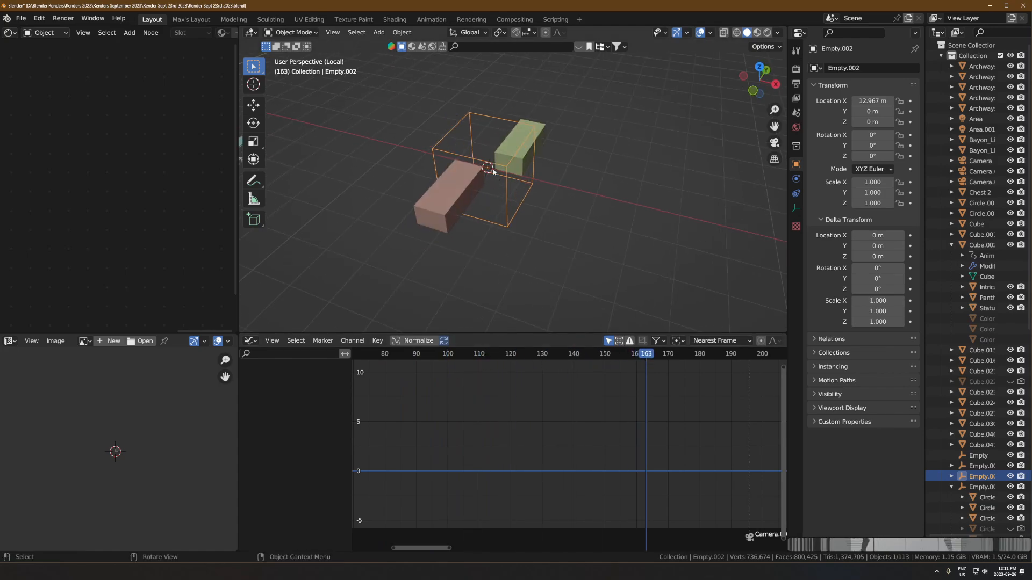
key("i")
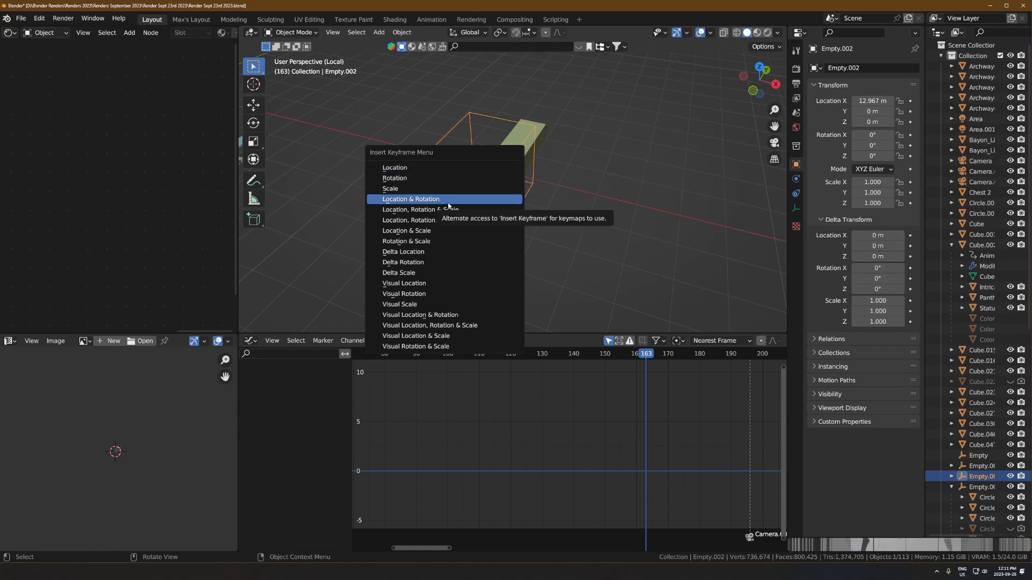
left_click(432, 168)
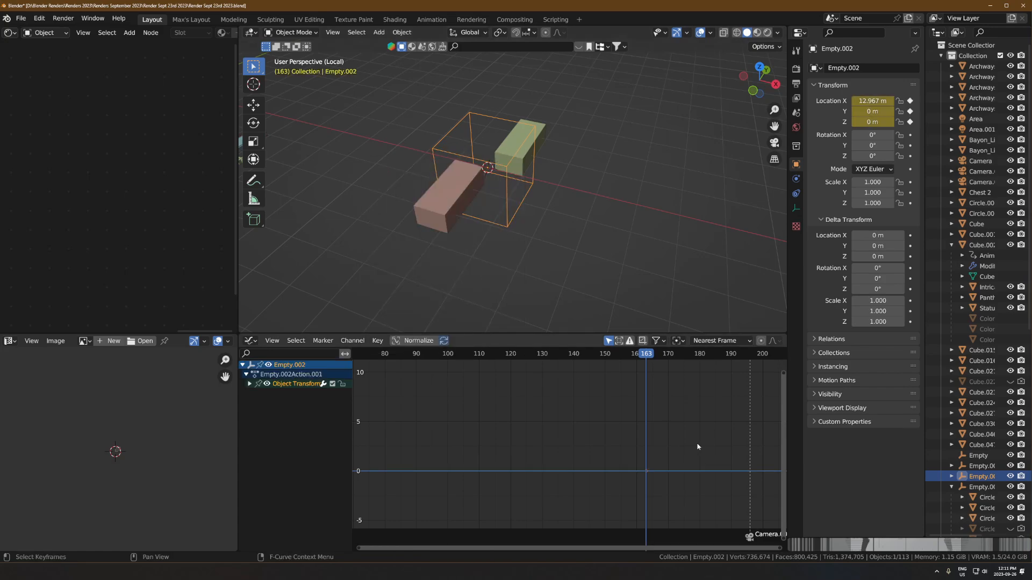
- At frame 180, raise the empty about 1.28 m along Z and insert a Location keyframe on it
scroll(506, 207, "up", 2)
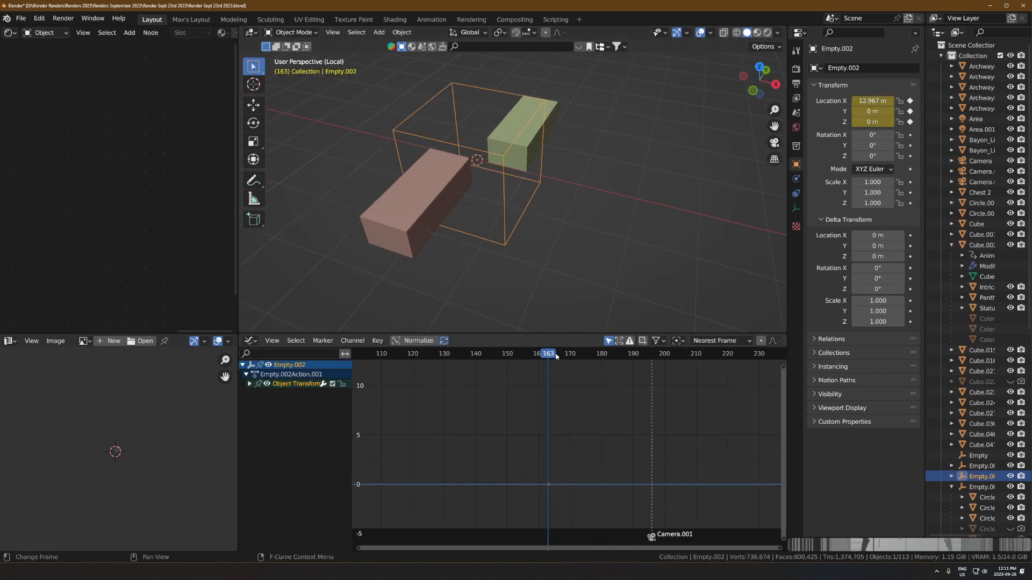
left_click_drag(556, 357, 602, 359)
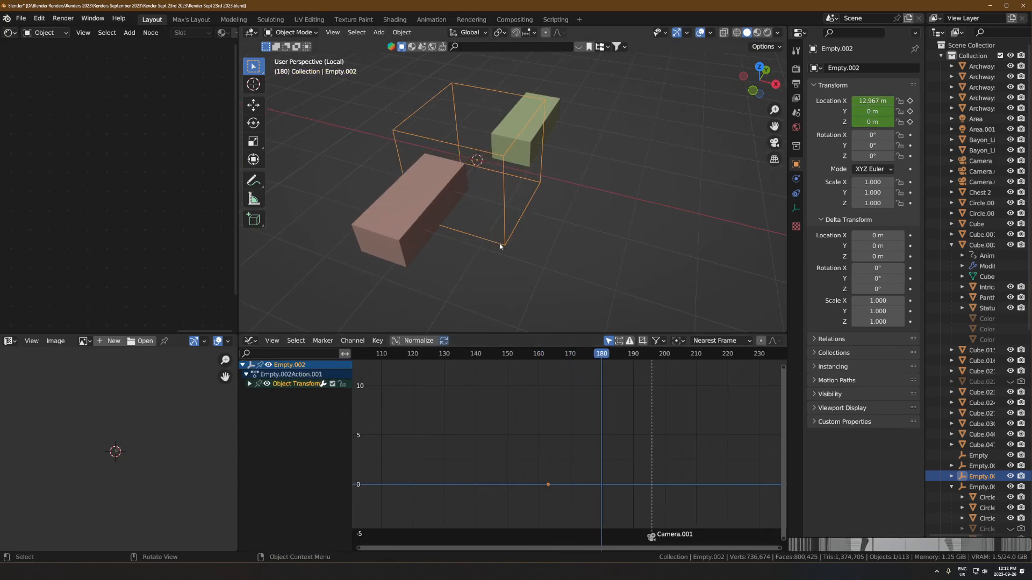
key("g")
key("z")
left_click(525, 217)
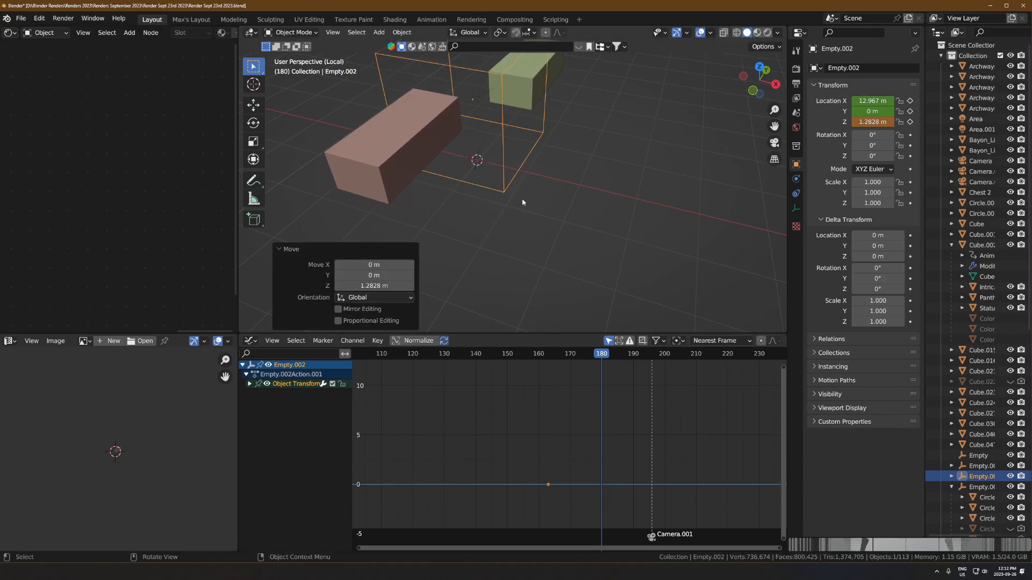
key("i")
left_click(523, 200)
middle_click_drag(495, 205, 566, 249, "shift")
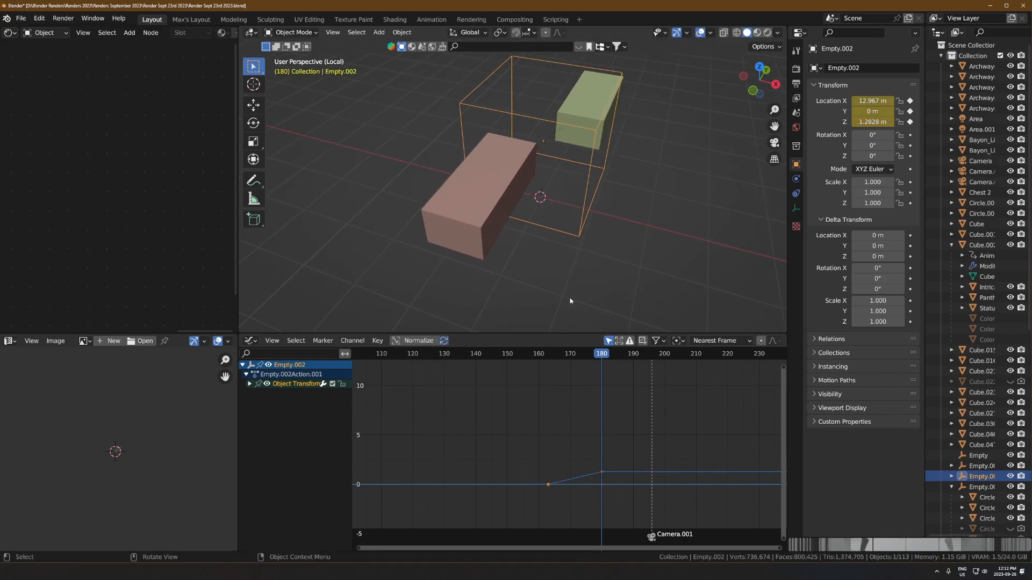
- Play back the empty's rise and shift both Location keyframes later, so the first sits at about frame 172
key("space")
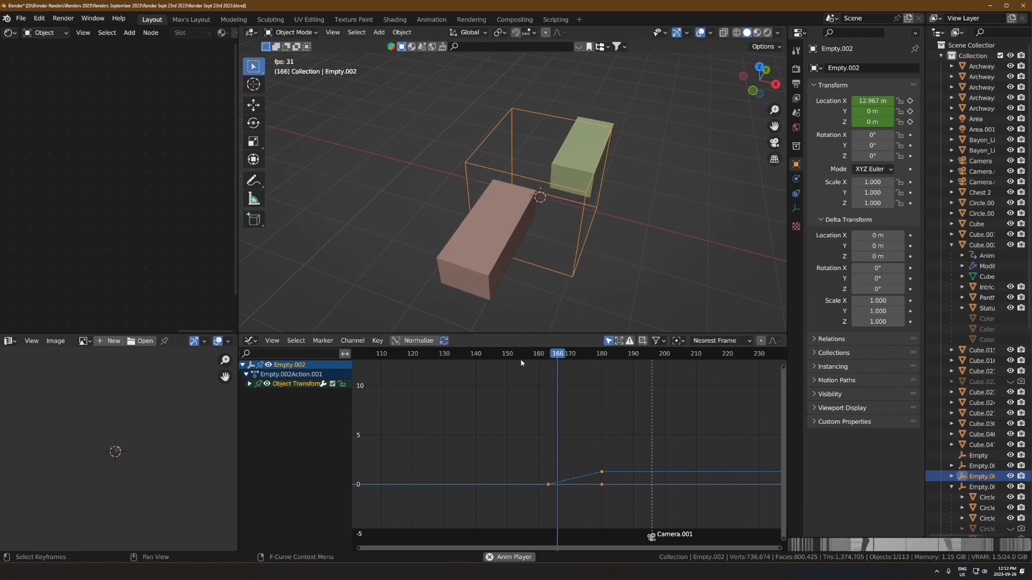
key("space")
left_click_drag(635, 461, 542, 515)
key("g")
left_click(574, 465)
left_click_drag(548, 357, 582, 357)
key("g")
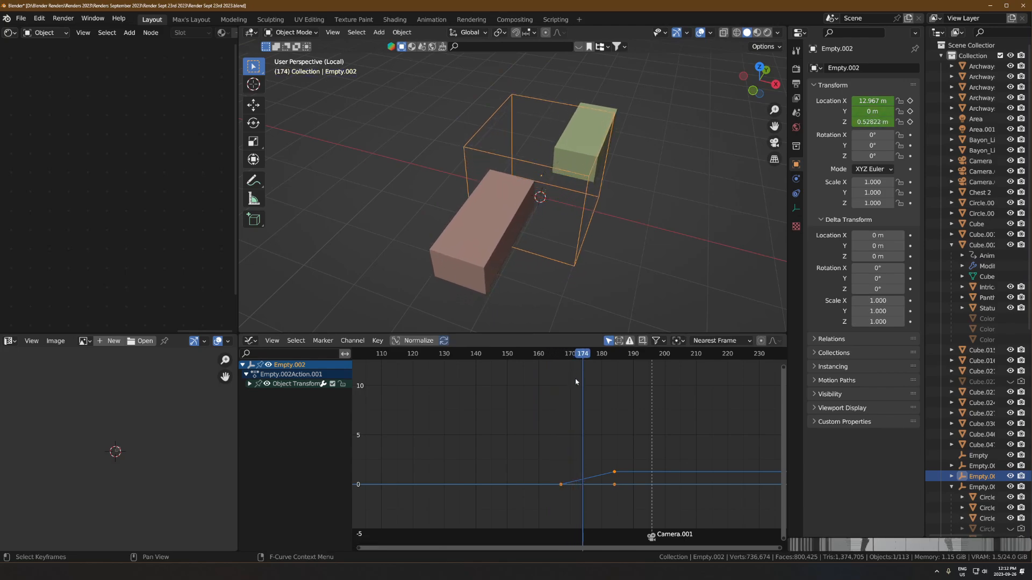
left_click(592, 378)
- Move the empty's end Location keyframe along the time axis to frame 230 and play the animation
middle_click_drag(633, 437, 550, 411)
left_click_drag(574, 414, 530, 474)
key("g")
key("x")
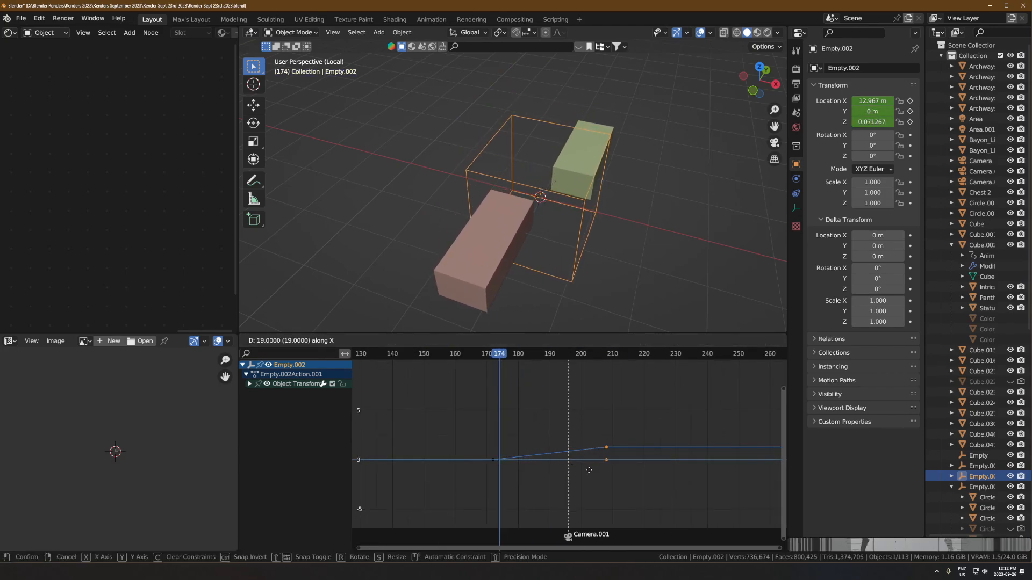
left_click(661, 471)
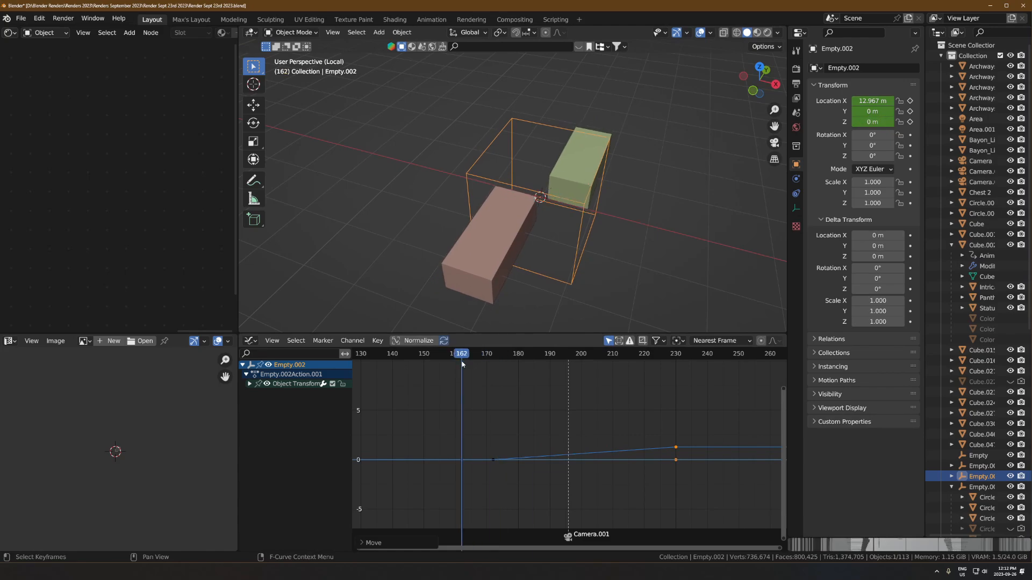
key("space")
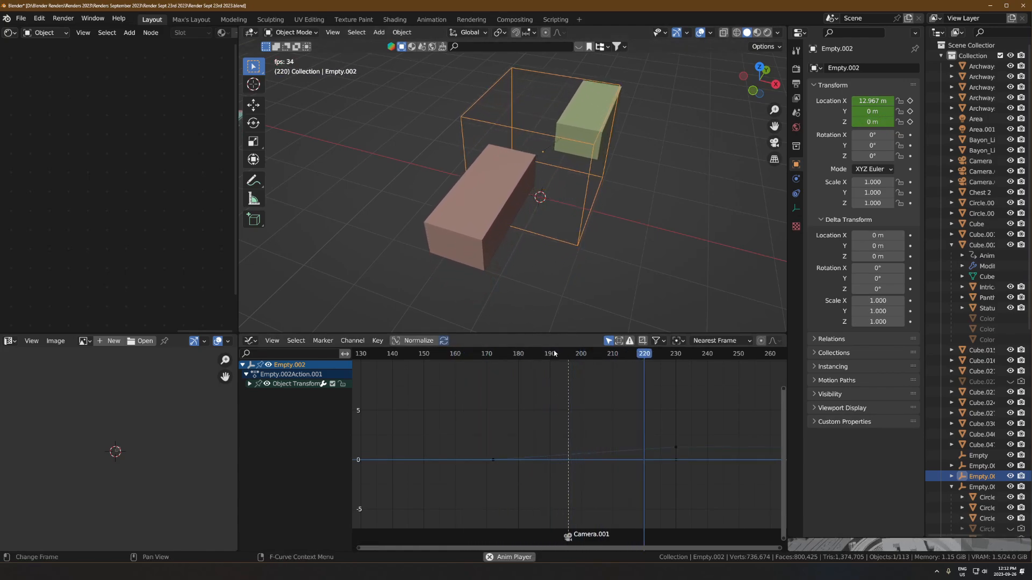
key("space")
- Lower the empty's Z Location keyframe at frame 230 to about 0.83 m and play back the slower rise
mouse_move(672, 430)
middle_mouse_down("ctrl")
mouse_move(662, 420)
mouse_move(673, 384)
mouse_move(682, 417)
middle_mouse_up("ctrl")
key("g")
key("y")
left_click(672, 451)
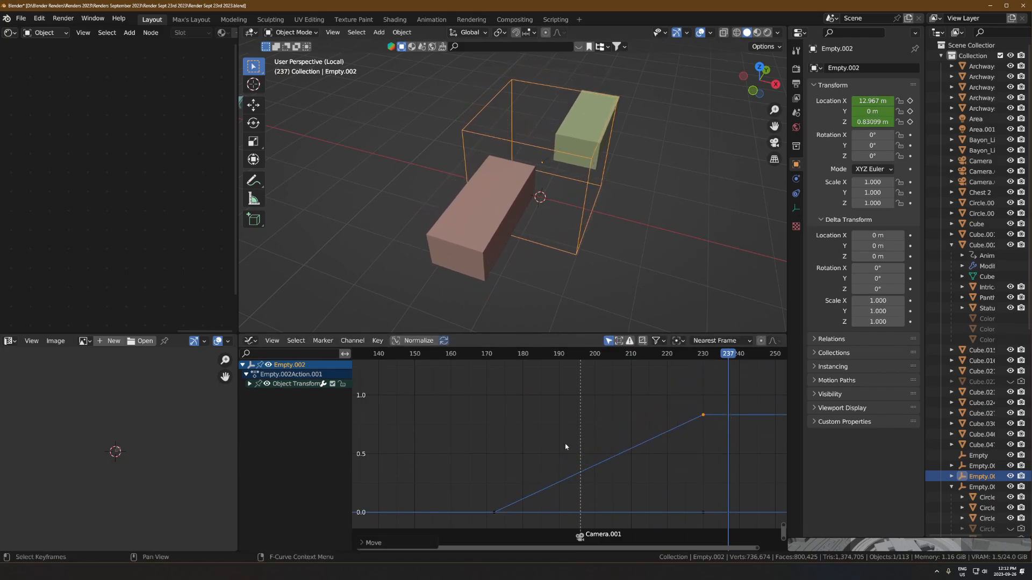
left_click(489, 362)
key("space")
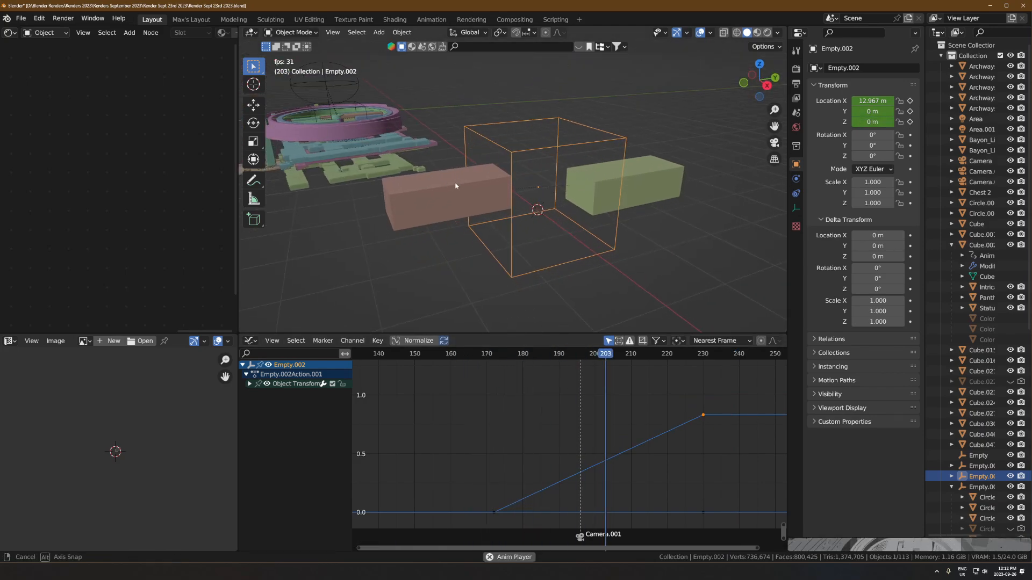
key("KP_Divide")
key("space")
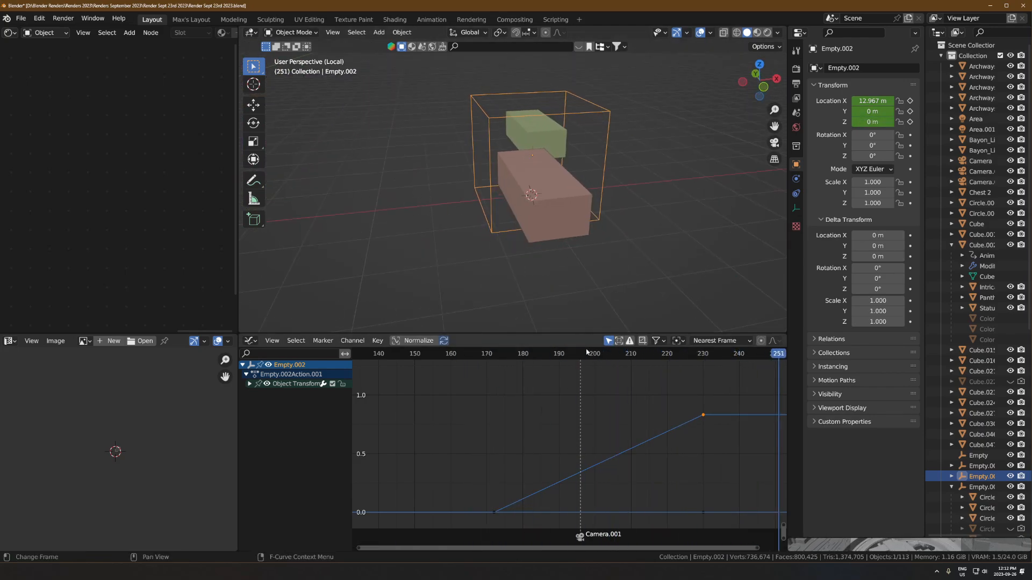
- Insert a Rotation keyframe on the parent empty at frame 236
left_click_drag(688, 354, 703, 354)
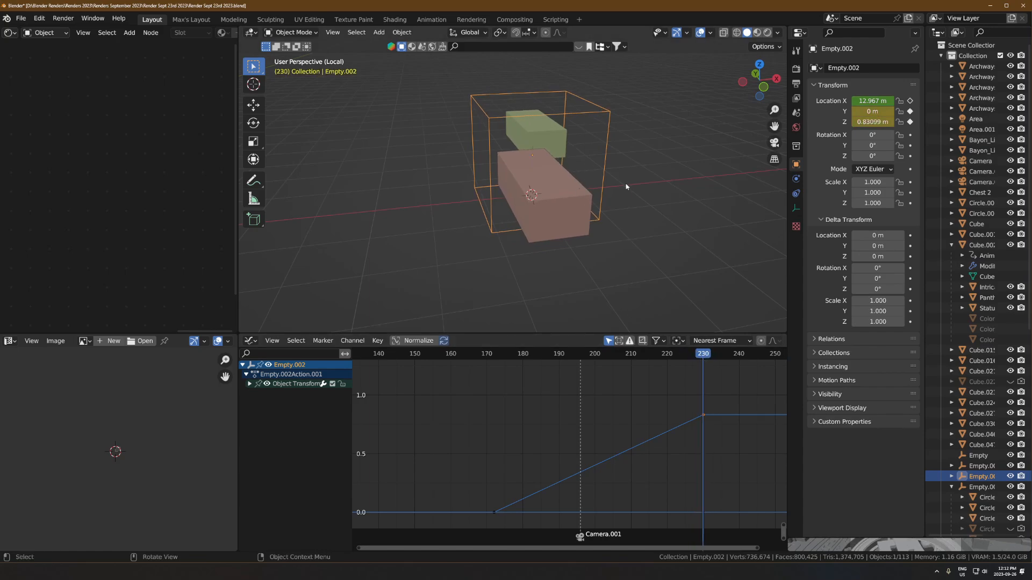
middle_click_drag(627, 187, 604, 189)
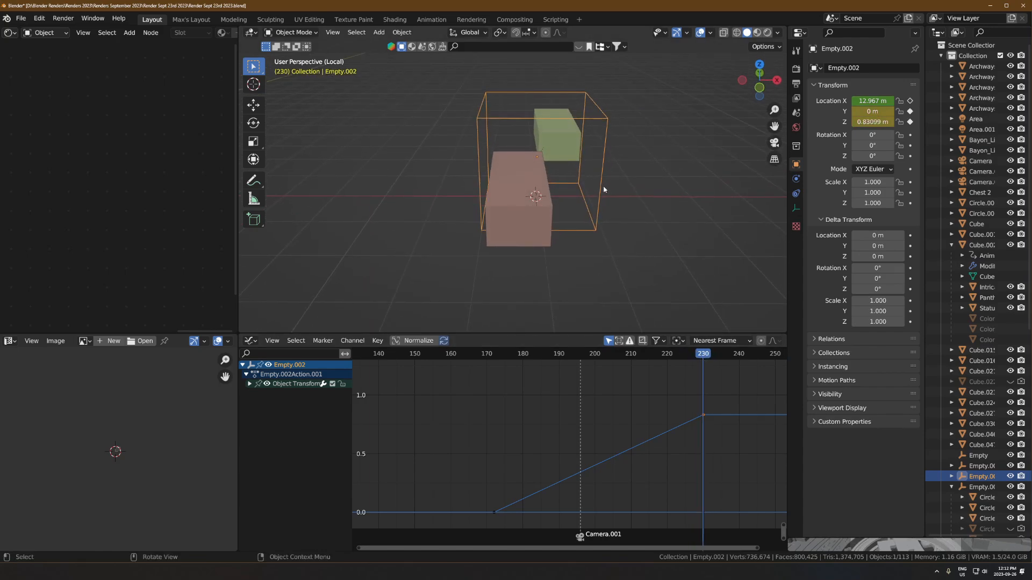
left_click_drag(699, 355, 724, 357)
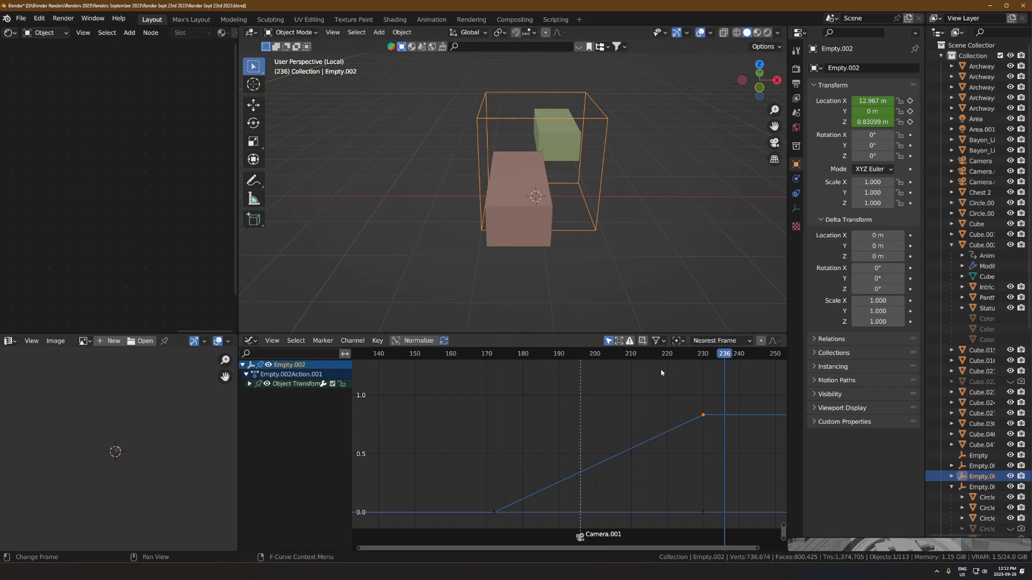
key("i")
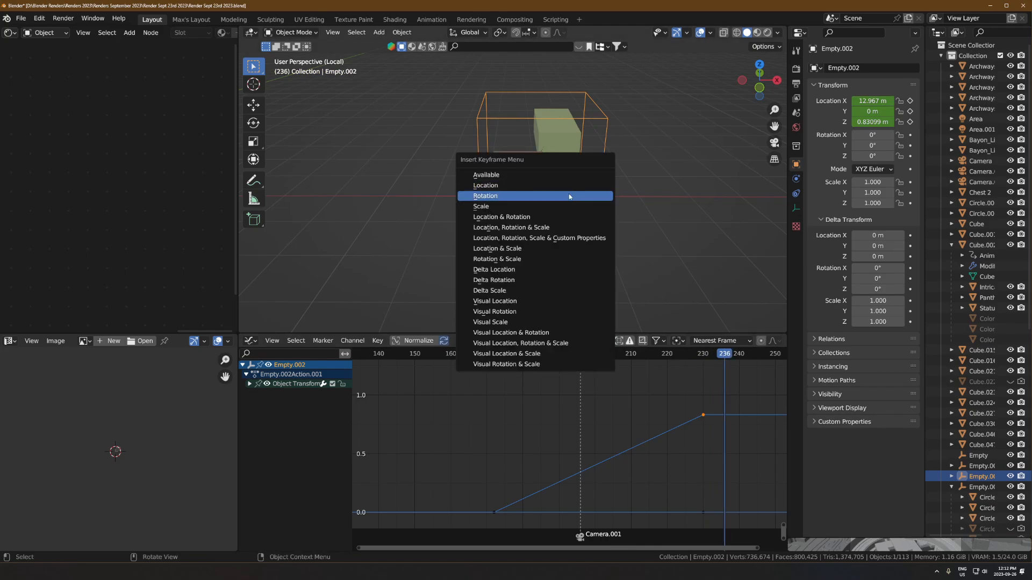
left_click(569, 194)
- At frame 261, rotate the empty -90° about Z, insert a Rotation keyframe on it, and play the animation
middle_click_drag(709, 427, 493, 431)
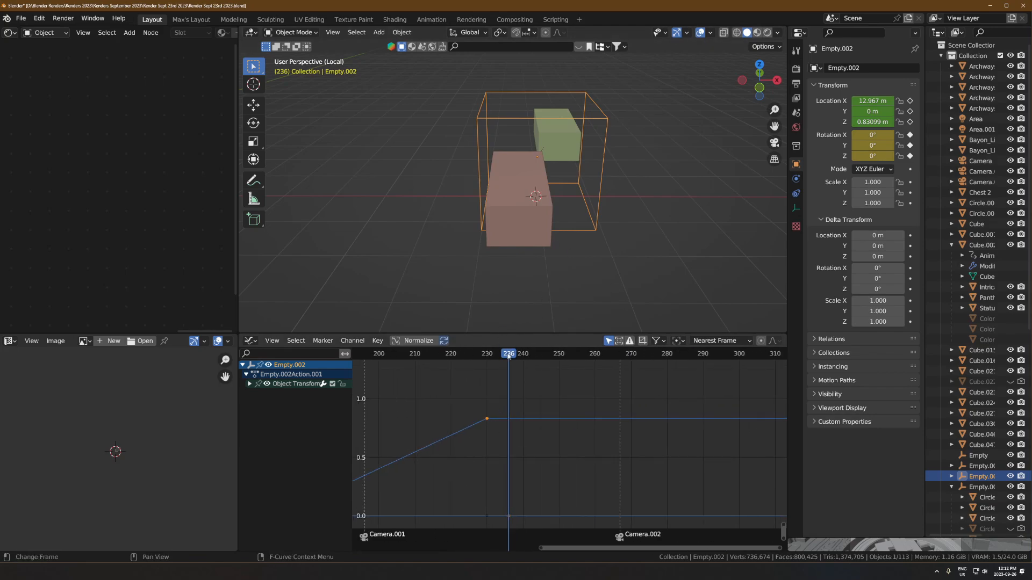
left_click_drag(508, 356, 598, 357)
middle_click_drag(619, 234, 593, 273)
type("r")
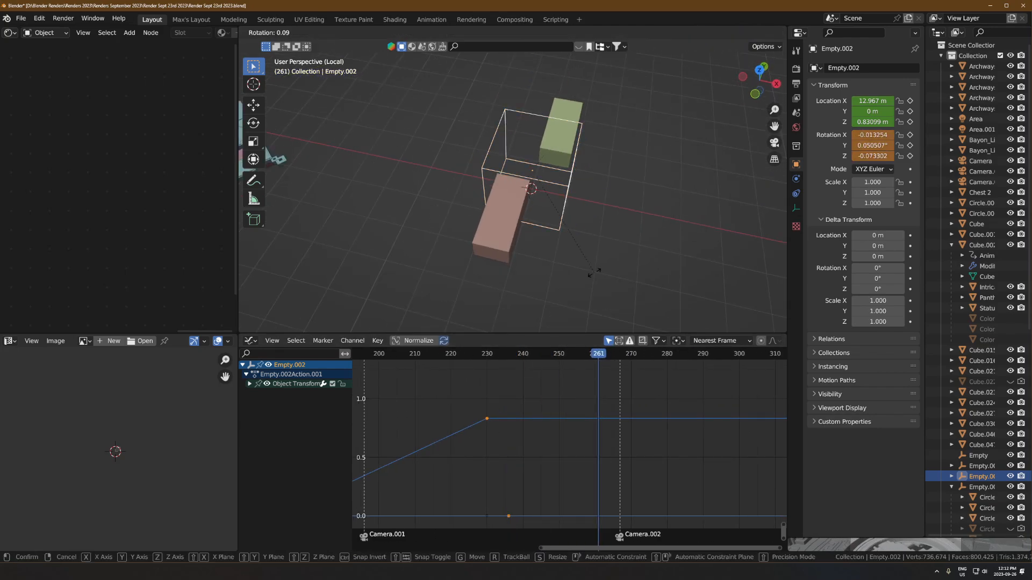
type("z")
type("90")
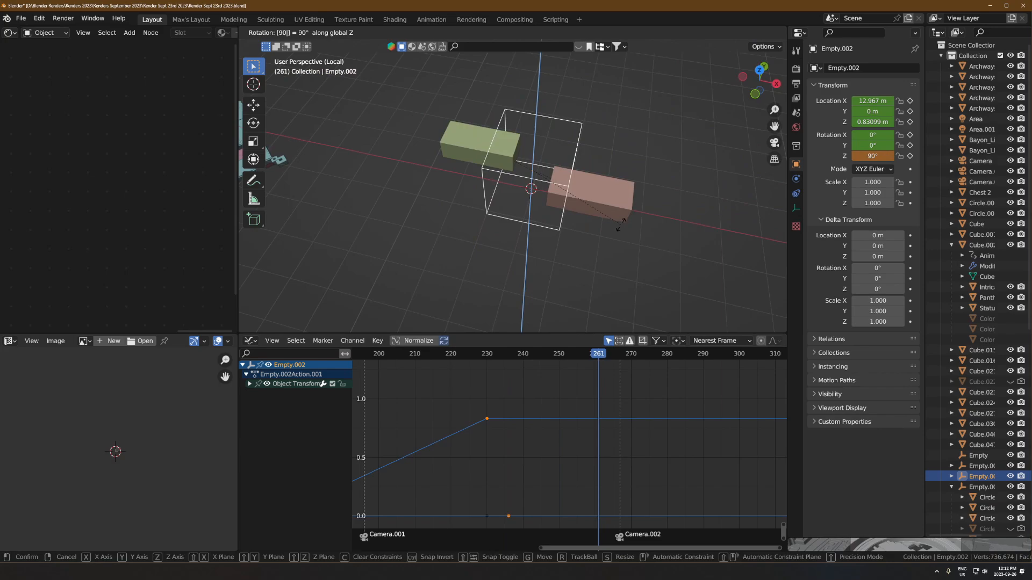
key("minus")
key("Return")
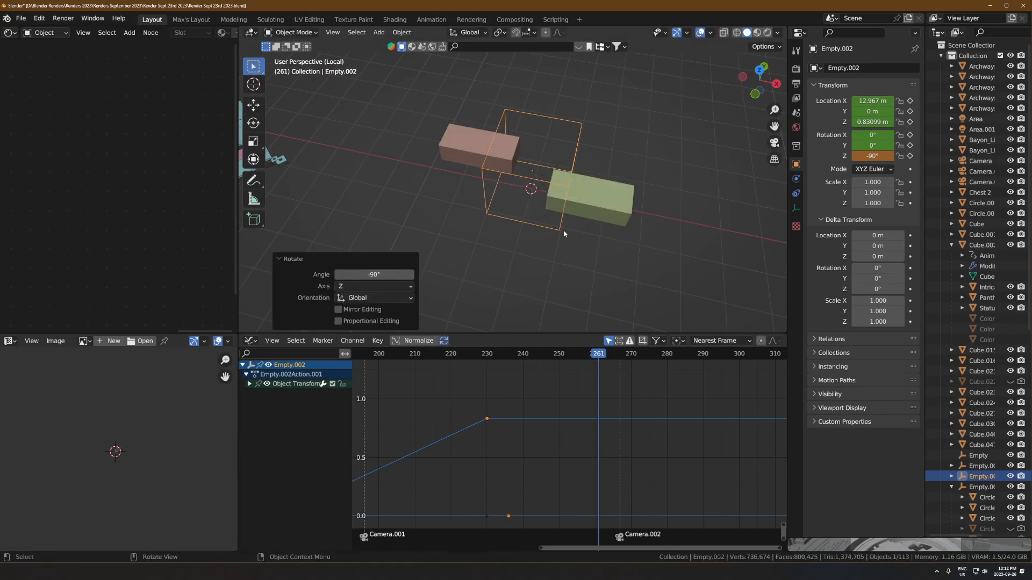
key("i")
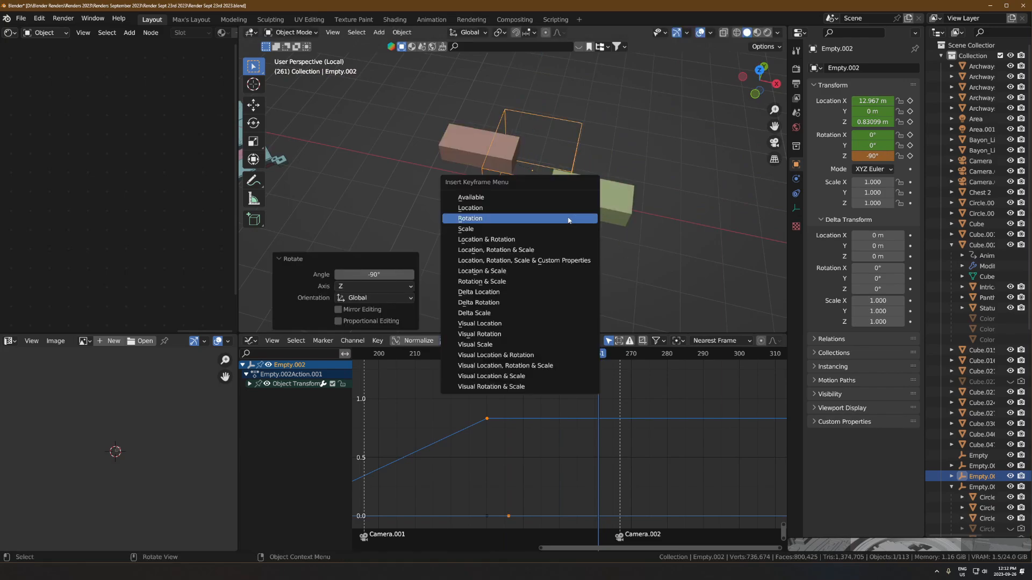
left_click(568, 221)
key("space")
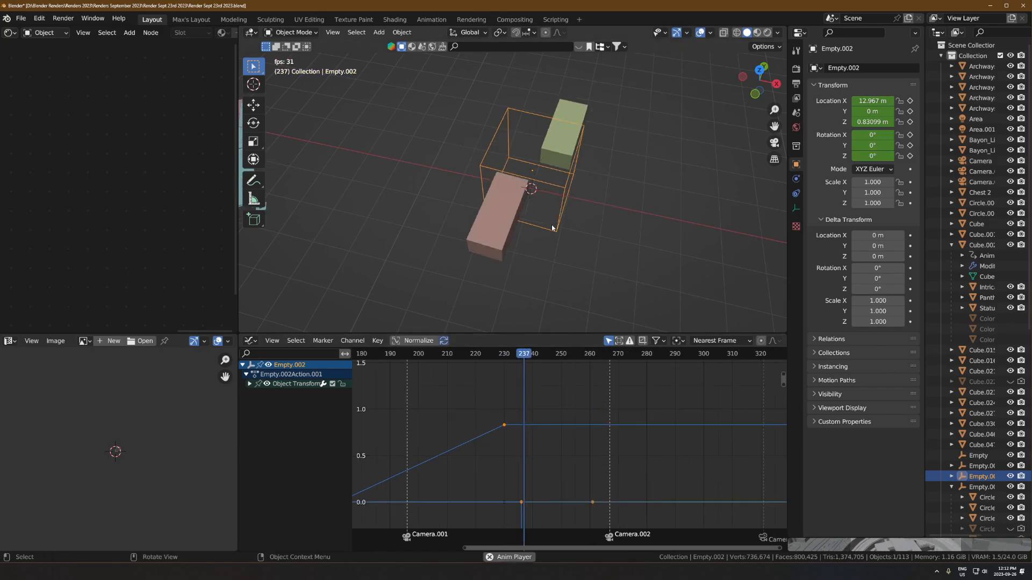
key("space")
- Fit the empty's curves in the graph and delete its X and Y Euler Rotation channels
scroll(570, 424, "down", 2)
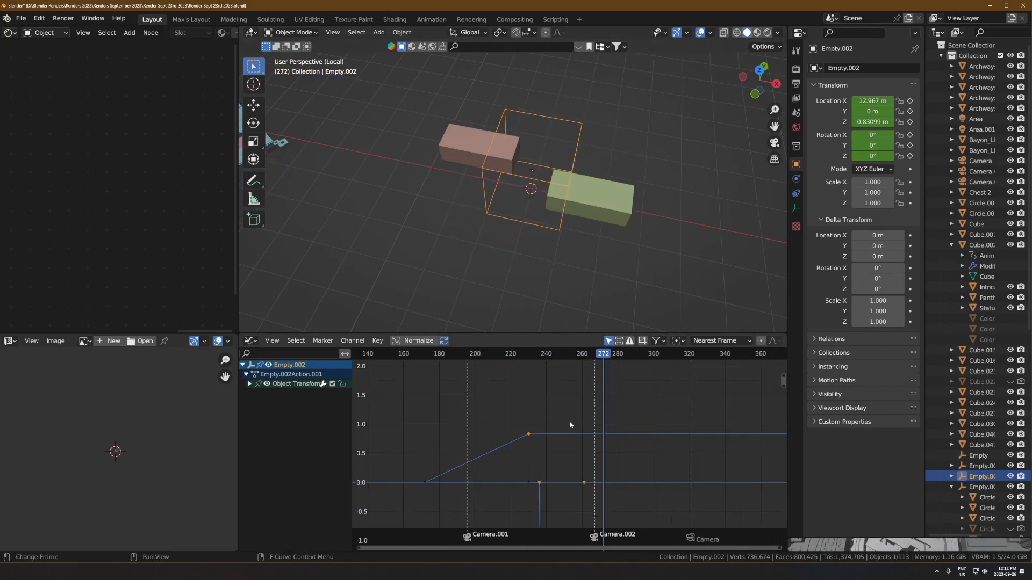
key("Home")
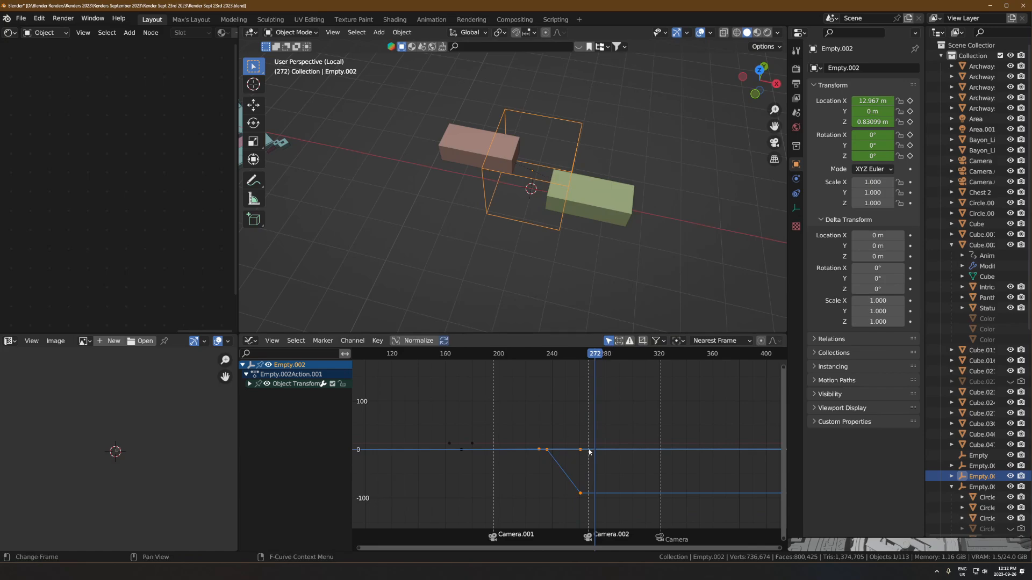
left_click(572, 491)
left_click(249, 385)
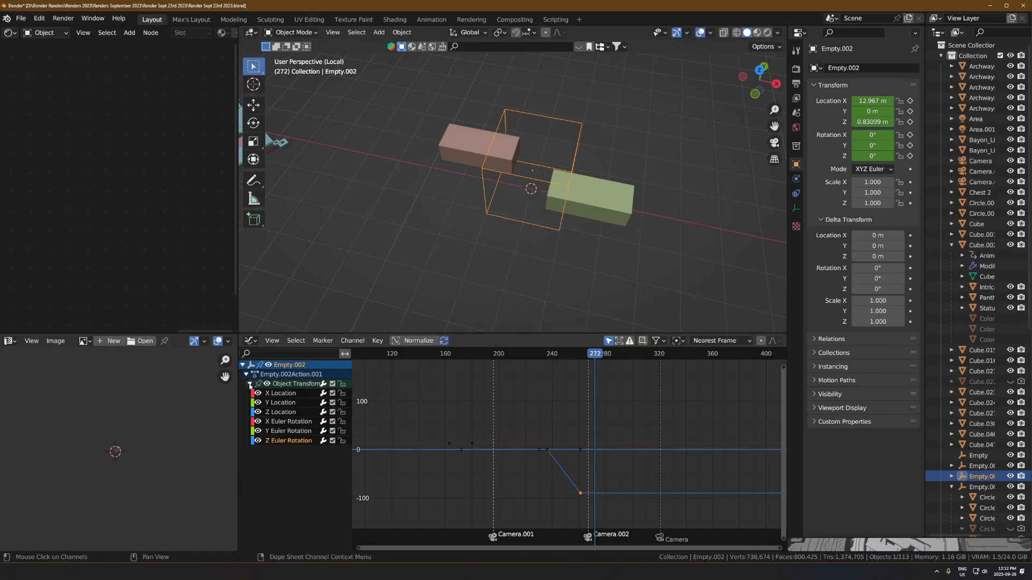
key("Delete")
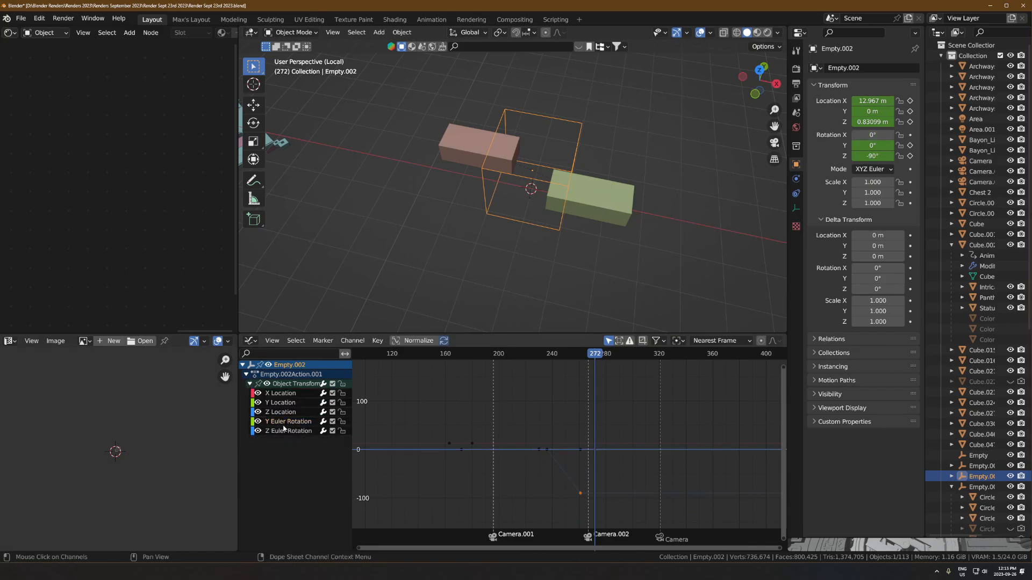
left_click(284, 423)
key("Delete")
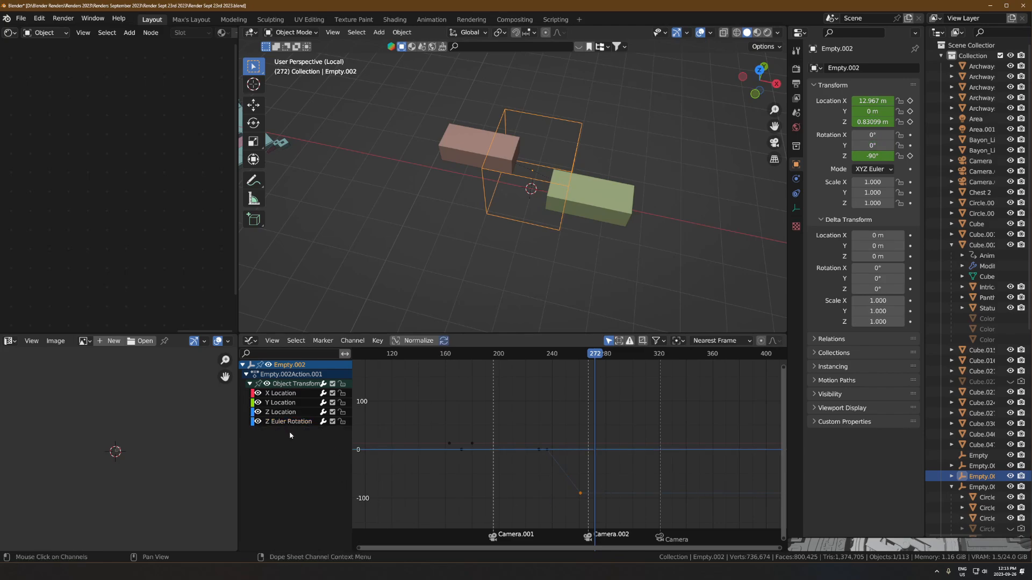
- Move the -90° Z Euler Rotation keyframe 62 frames later along the time axis and play the animation
left_click(575, 488)
key("g")
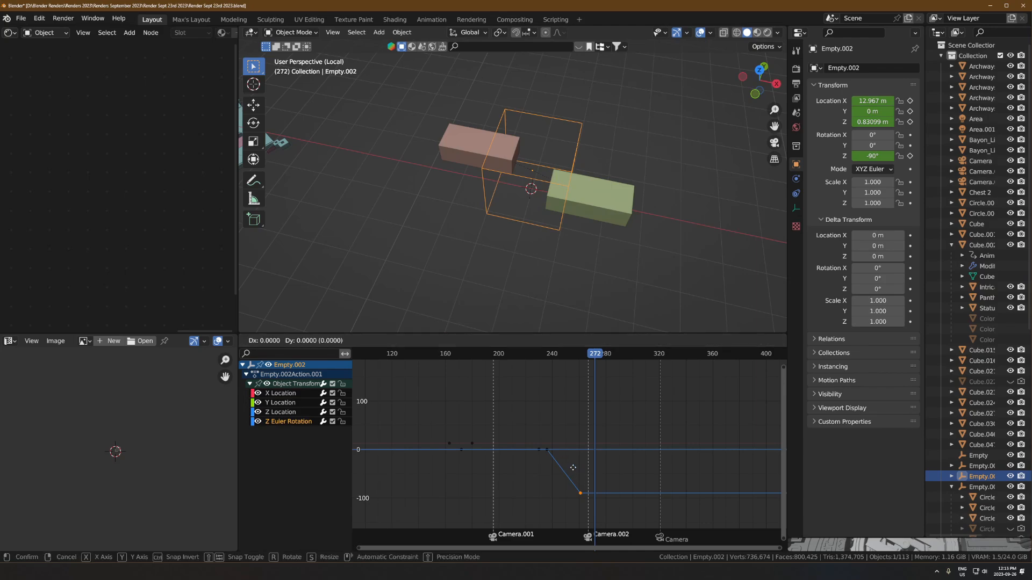
key("x")
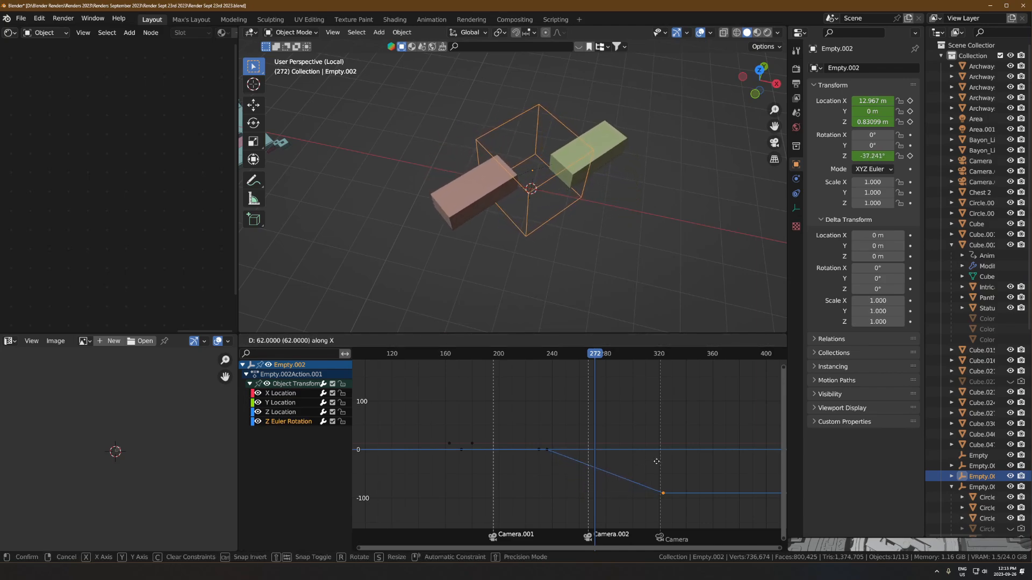
left_click(657, 463)
left_click_drag(554, 358, 602, 361)
key("space")
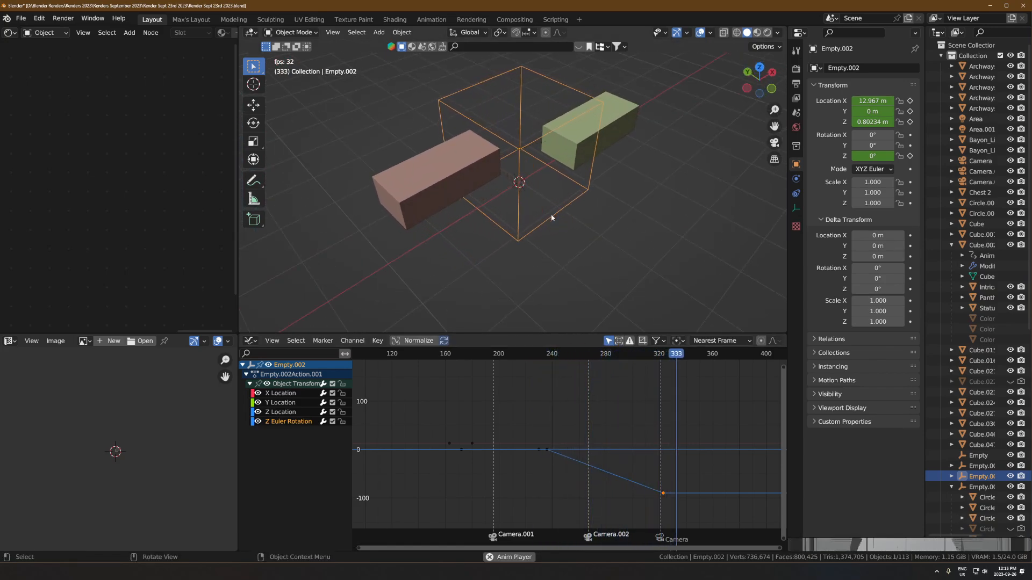
key("space")
- Return to the full temple scene, select the empty at its centre, and scrub the timeline to check the linked motion
left_click_drag(532, 353, 442, 376)
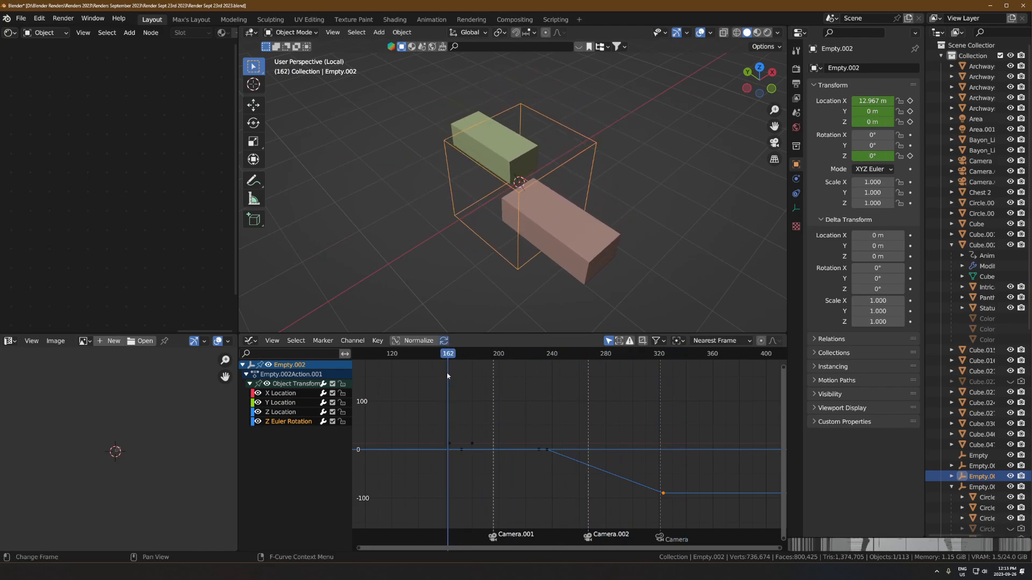
scroll(571, 147, "down", 3)
middle_click_drag(572, 147, 565, 207)
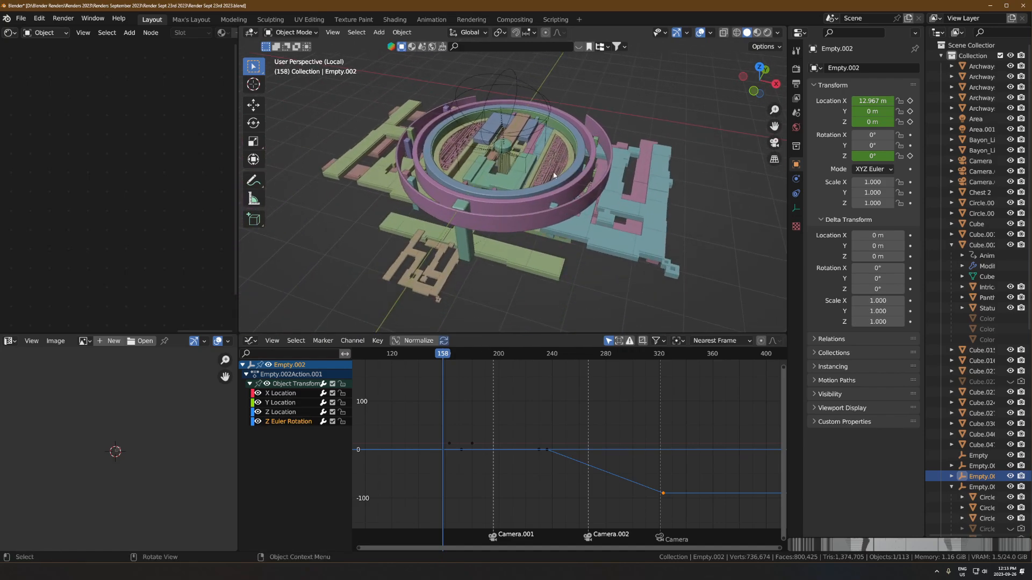
scroll(486, 160, "up", 4)
left_click(544, 228)
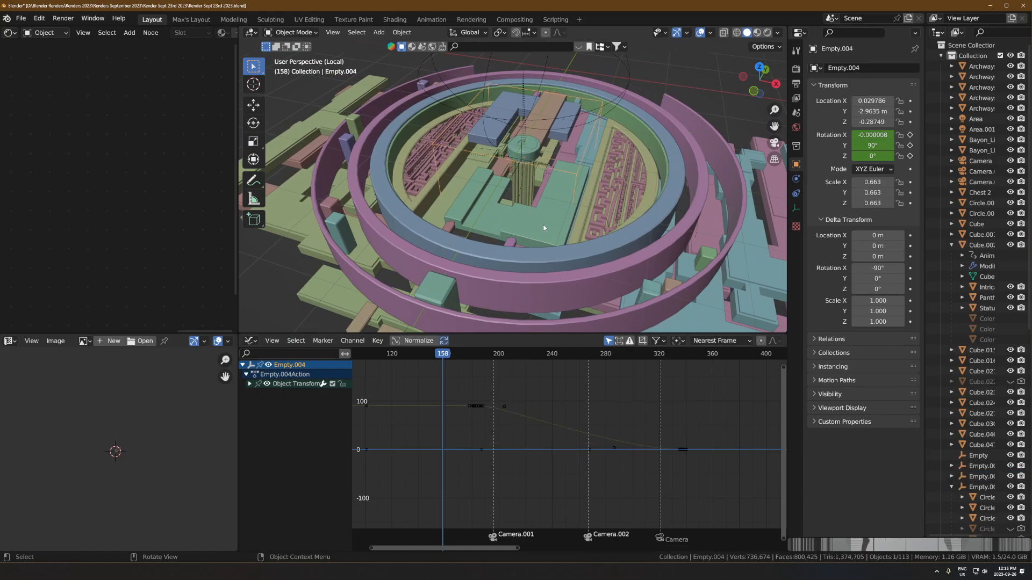
left_click_drag(442, 363, 463, 355)
middle_click_drag(502, 225, 517, 250)
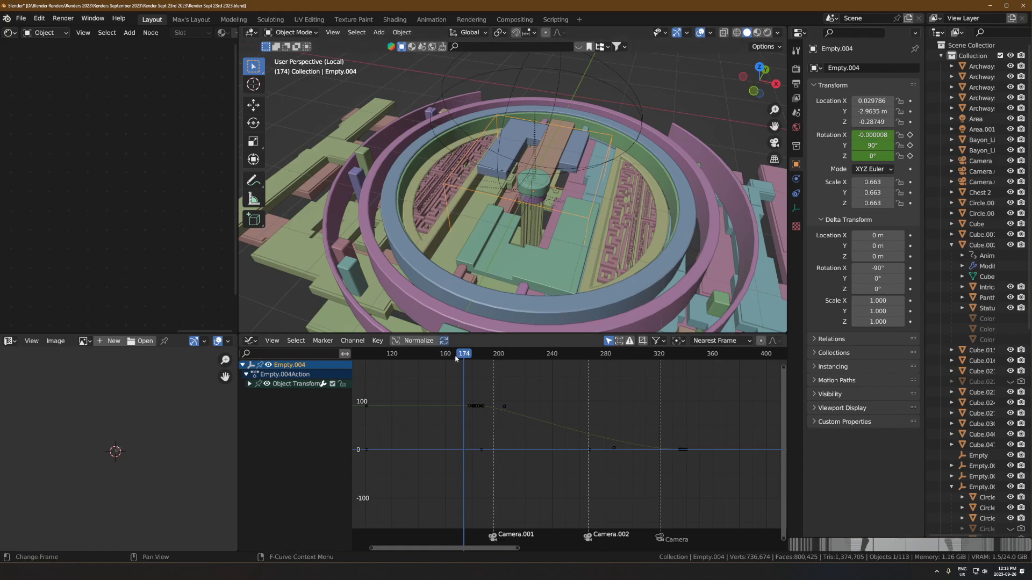
left_click_drag(456, 359, 388, 371)
- Select the temple's Intricate Platform 2.002 piece and scrub the timeline back to frame 105
scroll(331, 147, "down", 4)
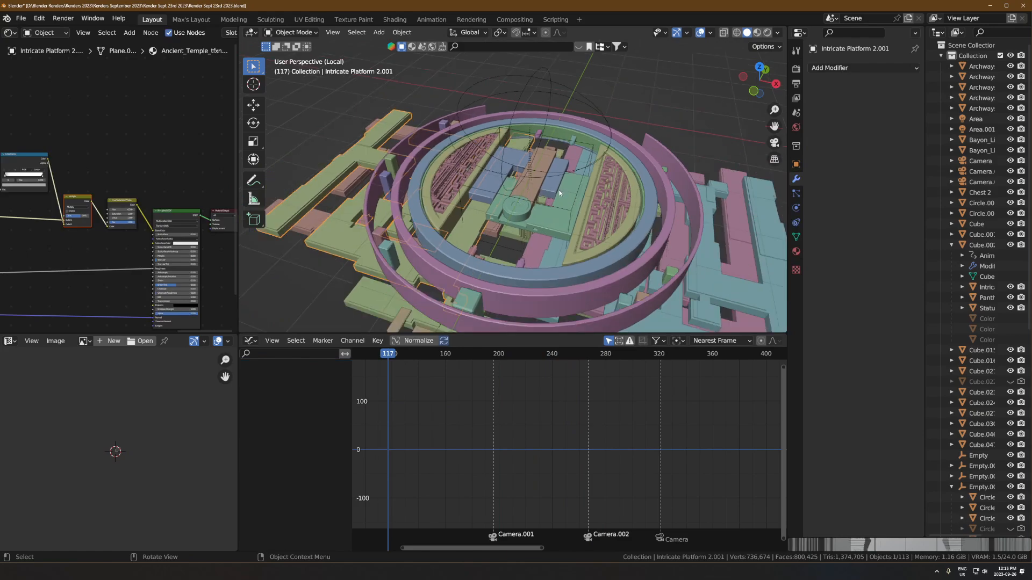
left_click(550, 198)
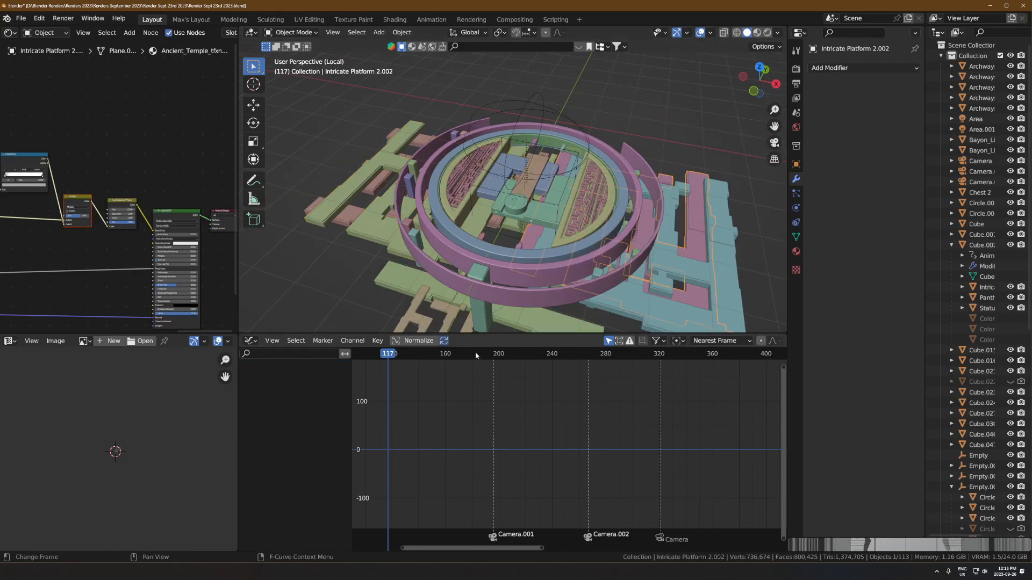
left_click_drag(476, 355, 372, 374)
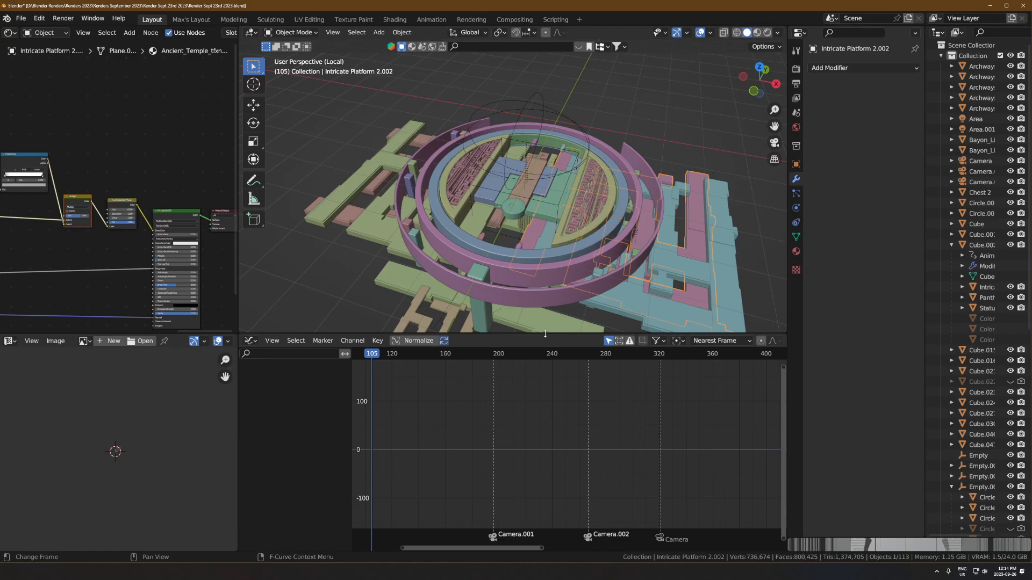
- Select the two blocks' parent empty again, frame it in the view, and scrub its animation to frame 157
scroll(533, 190, "down", 5)
middle_click_drag(657, 230, 437, 169, "shift")
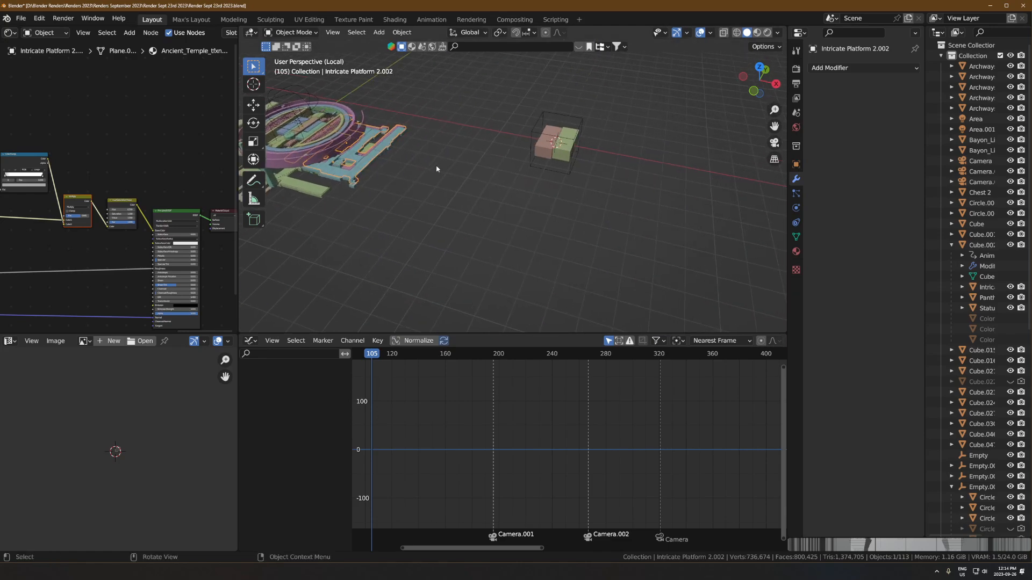
left_click(557, 118)
key("KP_Decimal")
left_click_drag(470, 357, 441, 362)
middle_click_drag(463, 189, 554, 197, "shift")
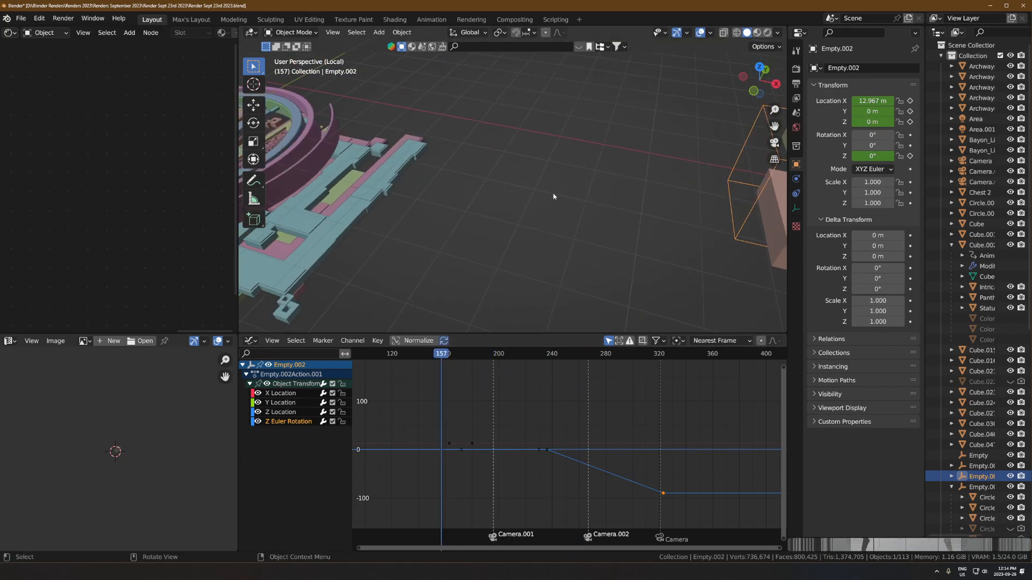
- Select the temple's U-shaped green platform, scrub back to frame 138, and play the animation to examine its movement
middle_click_drag(438, 215, 666, 285, "shift")
scroll(543, 215, "up", 2)
middle_click_drag(499, 232, 543, 215, "shift")
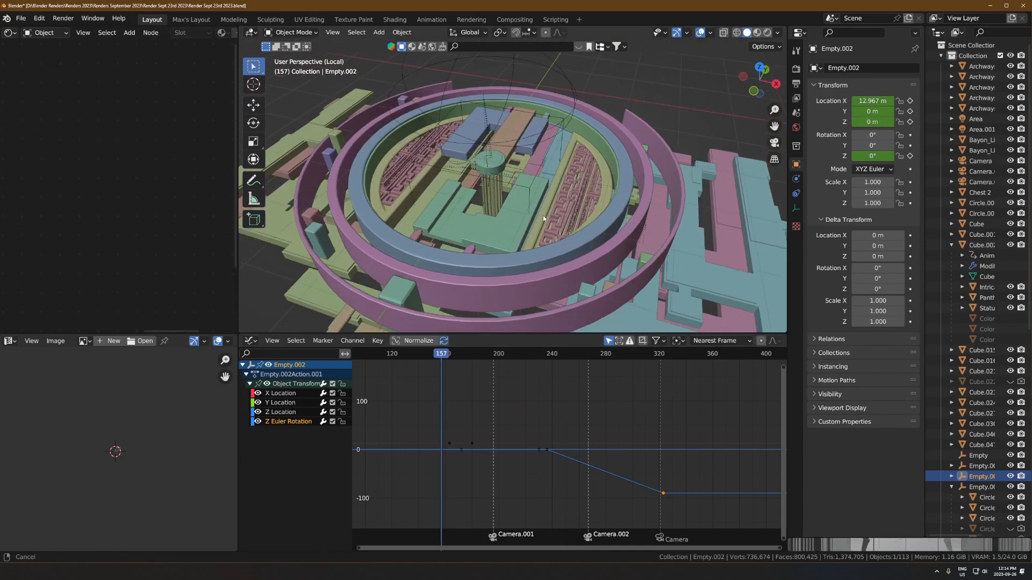
scroll(543, 215, "up", 4)
left_click(477, 221)
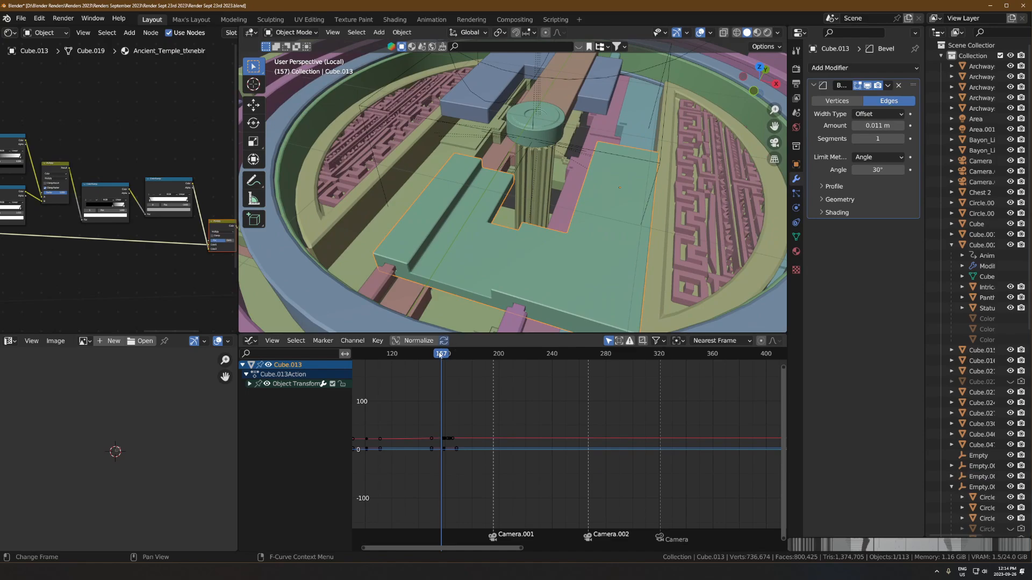
left_click_drag(441, 354, 415, 355)
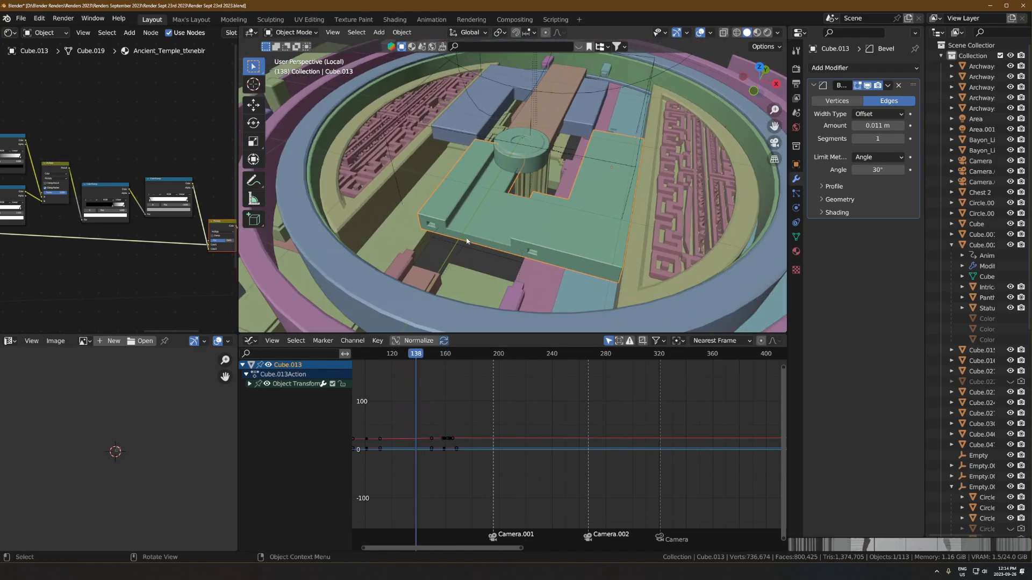
key("space")
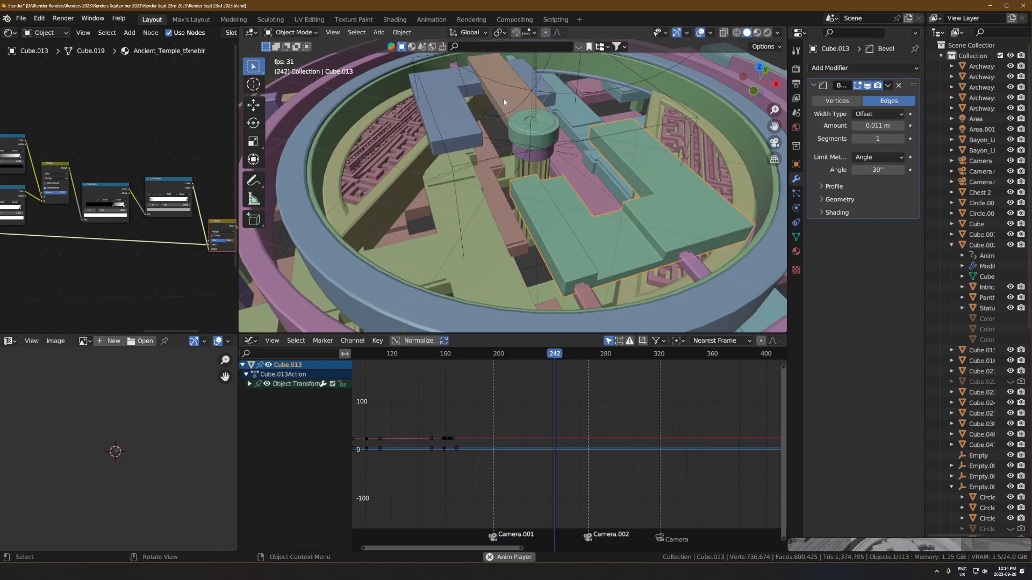
key("space")
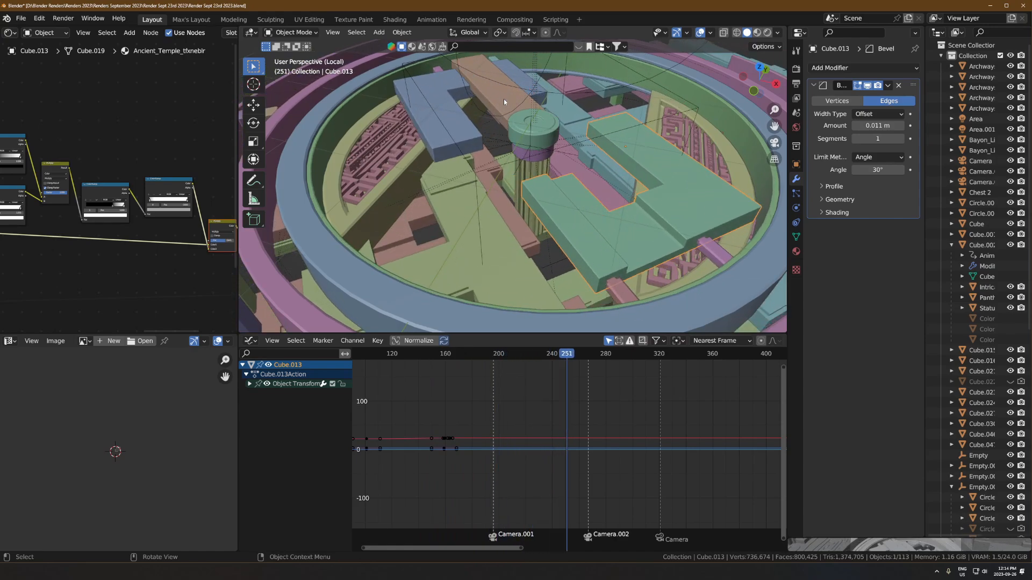
key("space")
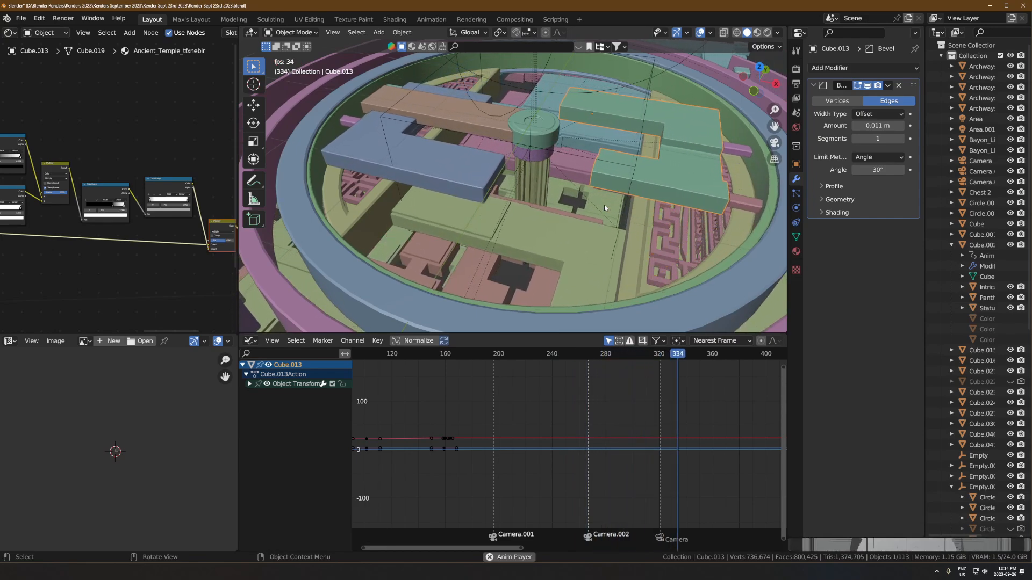
key("space")
- Select the two blocks' parent empty, frame it in the view, and scrub the timeline to examine its motion
scroll(608, 217, "down", 3)
middle_click_drag(561, 235, 436, 182, "shift")
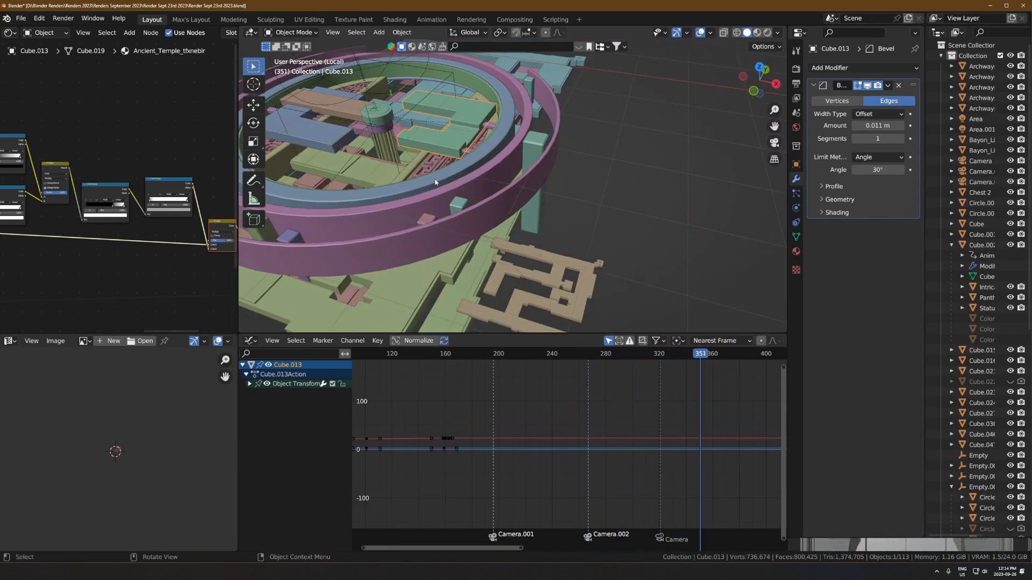
middle_click_drag(494, 215, 375, 169, "shift")
middle_click_drag(661, 148, 531, 143, "shift")
left_click(609, 95)
key("KP_Decimal")
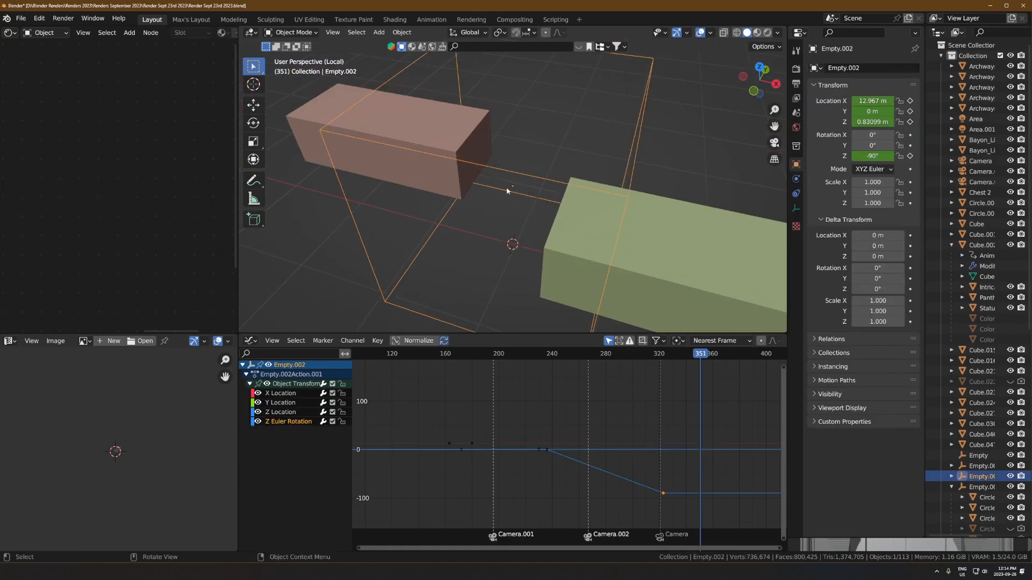
scroll(507, 188, "down", 2)
middle_click_drag(507, 190, 529, 191)
left_click_drag(521, 356, 668, 343)
- Return to the full temple and scrub the timeline to frame 223 to examine the start of its rotation
scroll(360, 218, "down", 4)
middle_click_drag(351, 213, 766, 196, "shift")
scroll(474, 350, "up", 4)
left_click_drag(536, 354, 513, 354)
key("space")
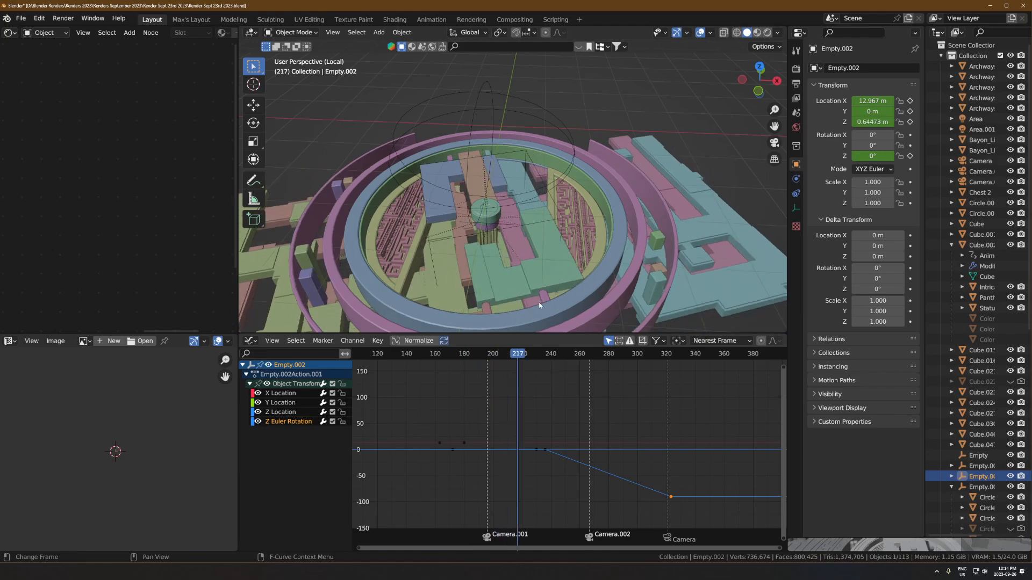
left_click_drag(533, 330, 523, 336)
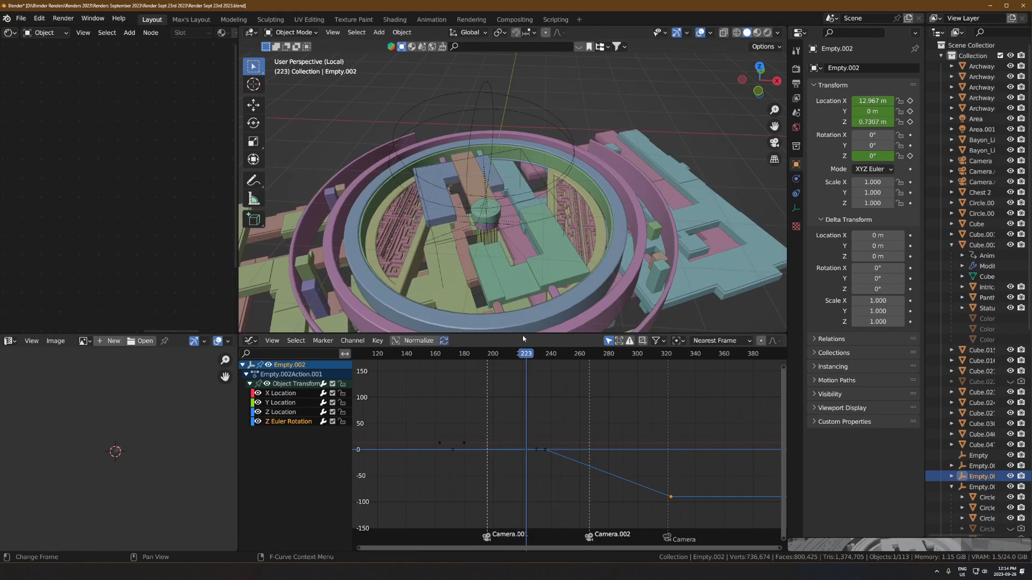
- Play the temple's rotation from frame 223, then rewind and replay the sliding of the central platforms
middle_click_drag(490, 238, 511, 198)
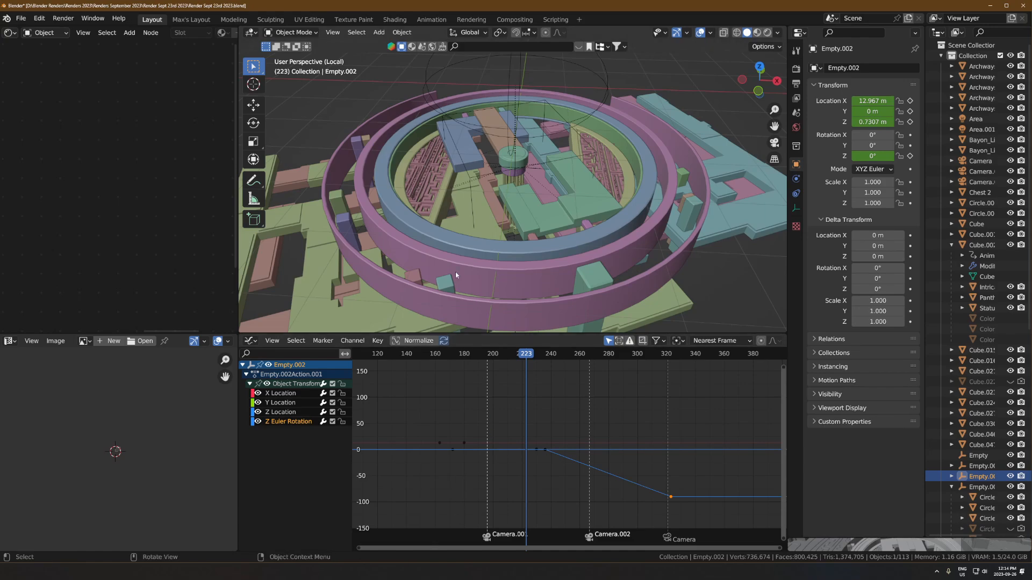
key("space")
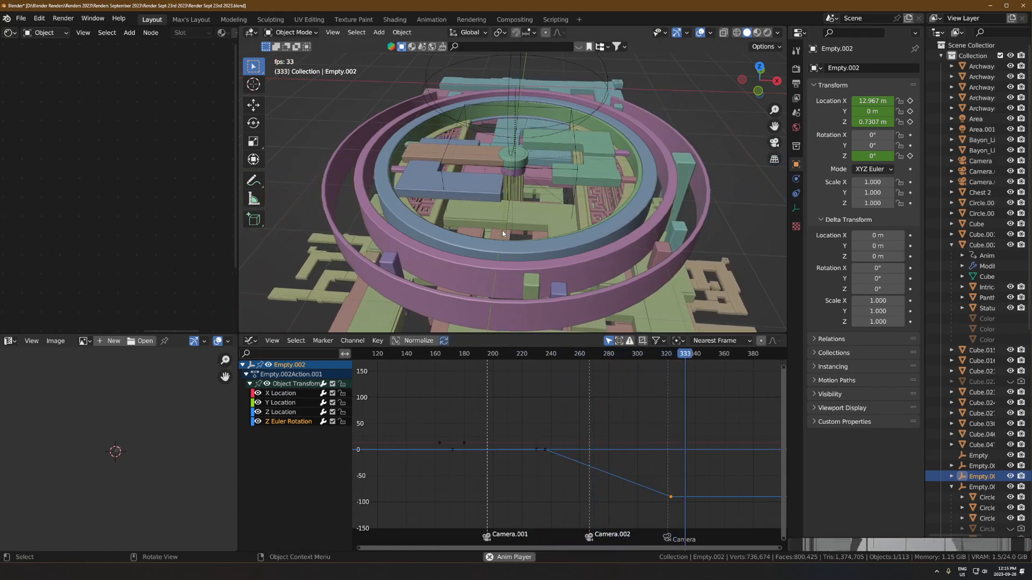
key("space")
left_click_drag(461, 354, 359, 368)
key("space")
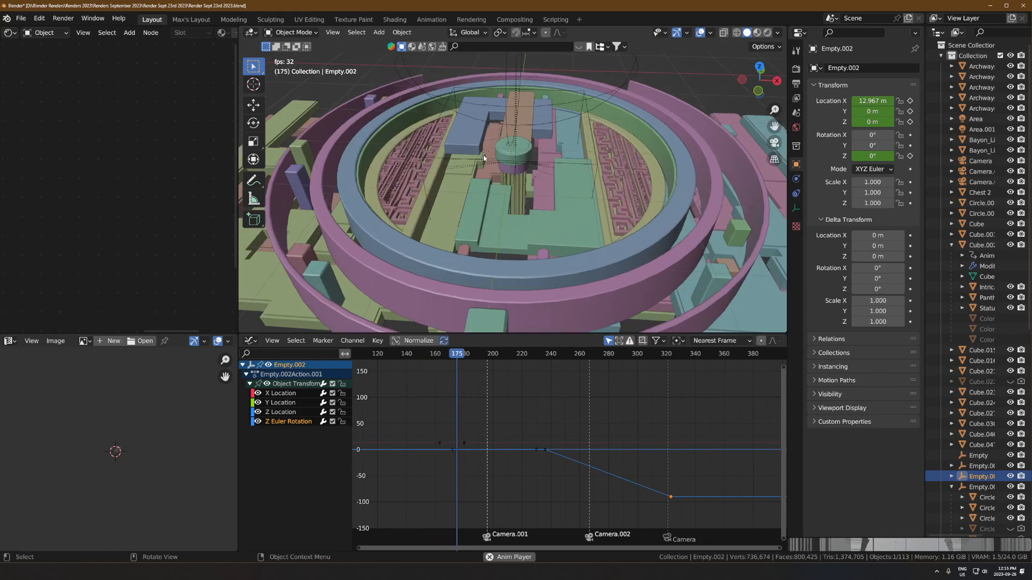
key("space")
left_click_drag(473, 357, 401, 357)
key("space")
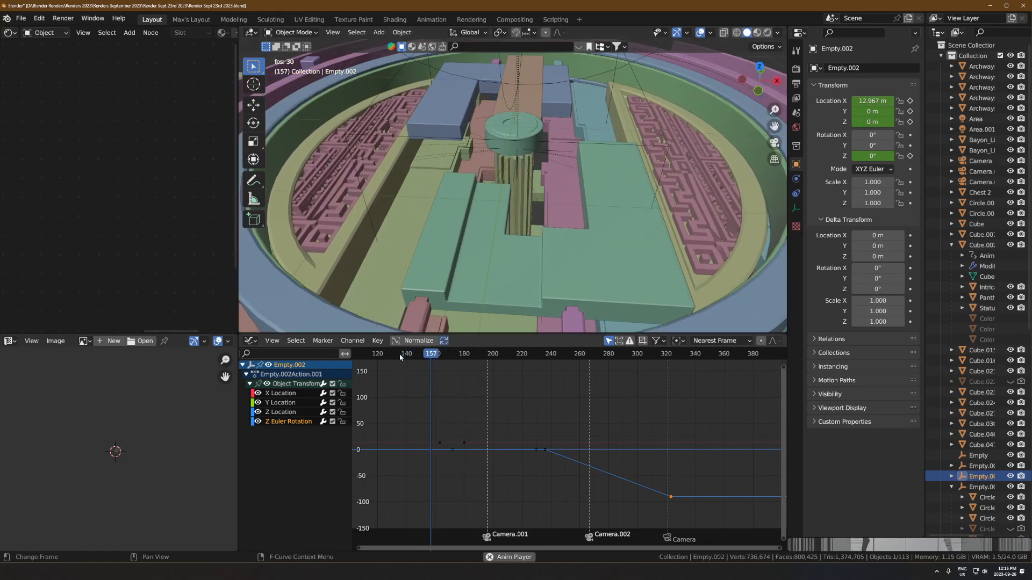
key("space")
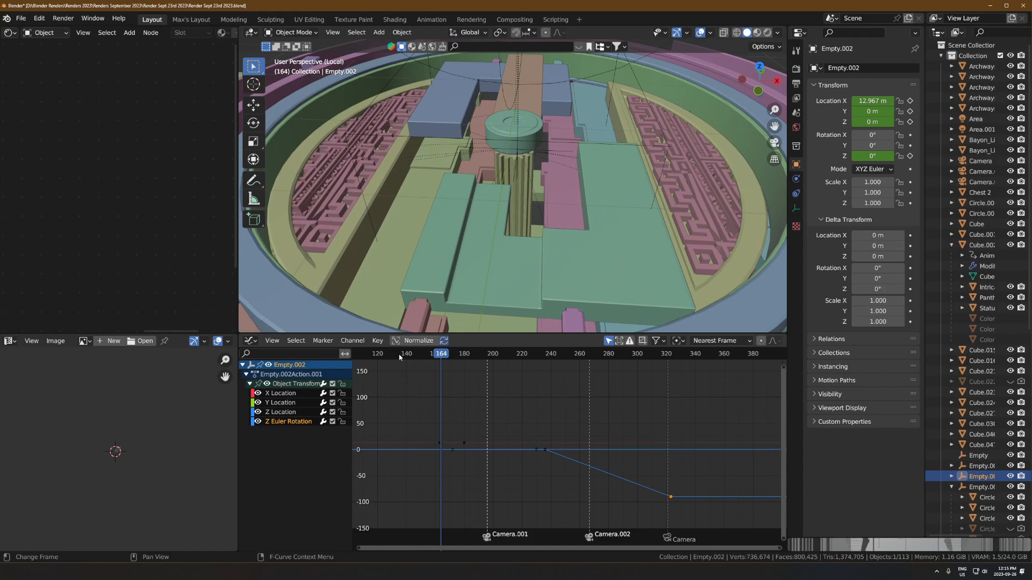
- Frame the two demo blocks, select both of them, and set the current frame to 106
scroll(579, 160, "down", 12)
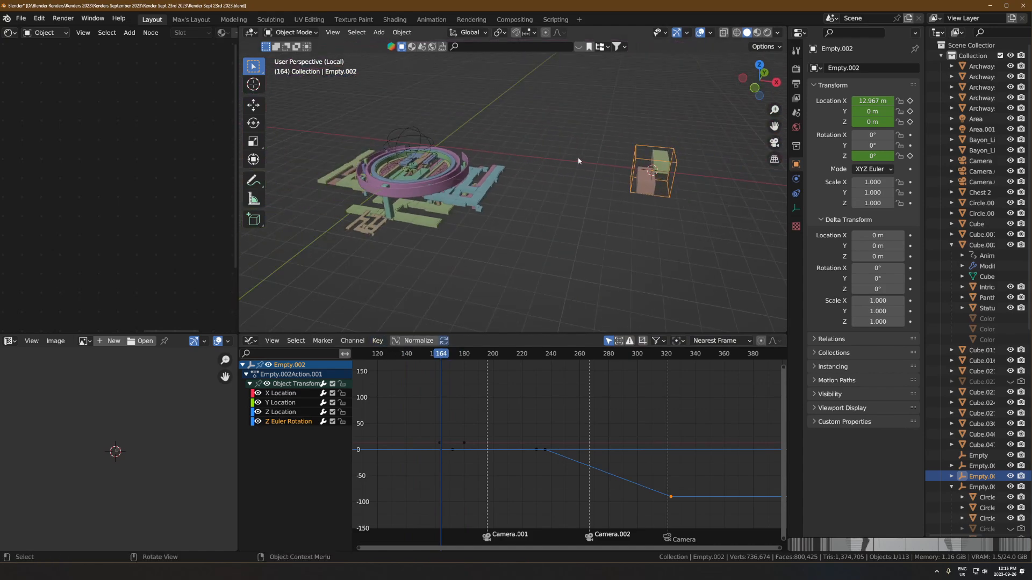
key("KP_Decimal")
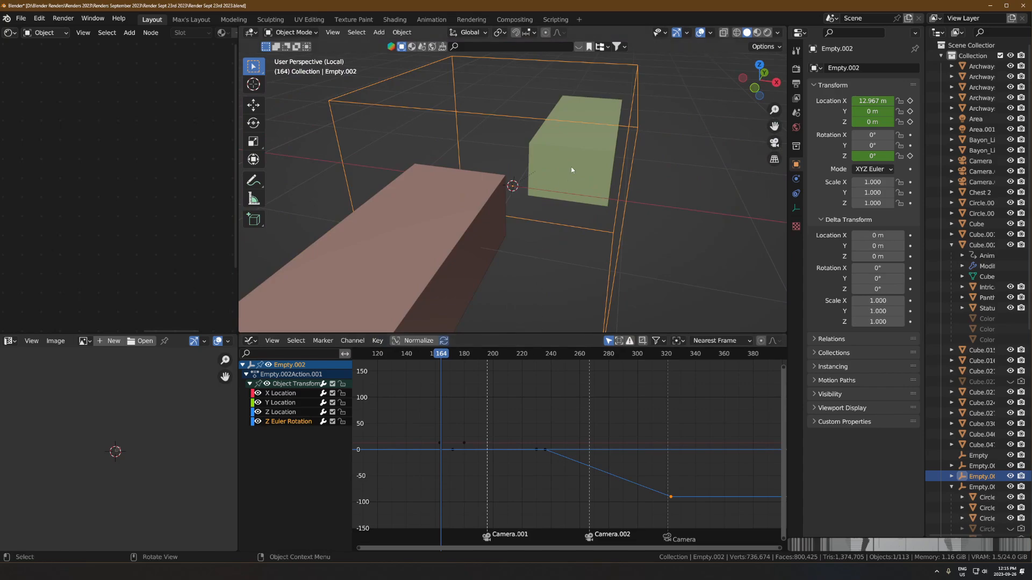
left_click(556, 184)
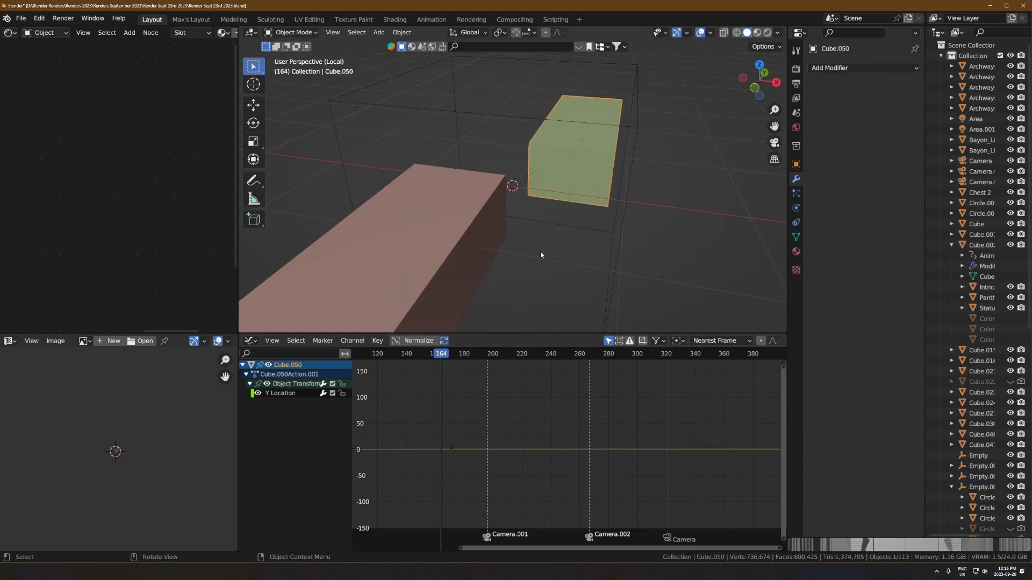
left_click_drag(454, 365, 358, 366)
scroll(489, 205, "down", 3)
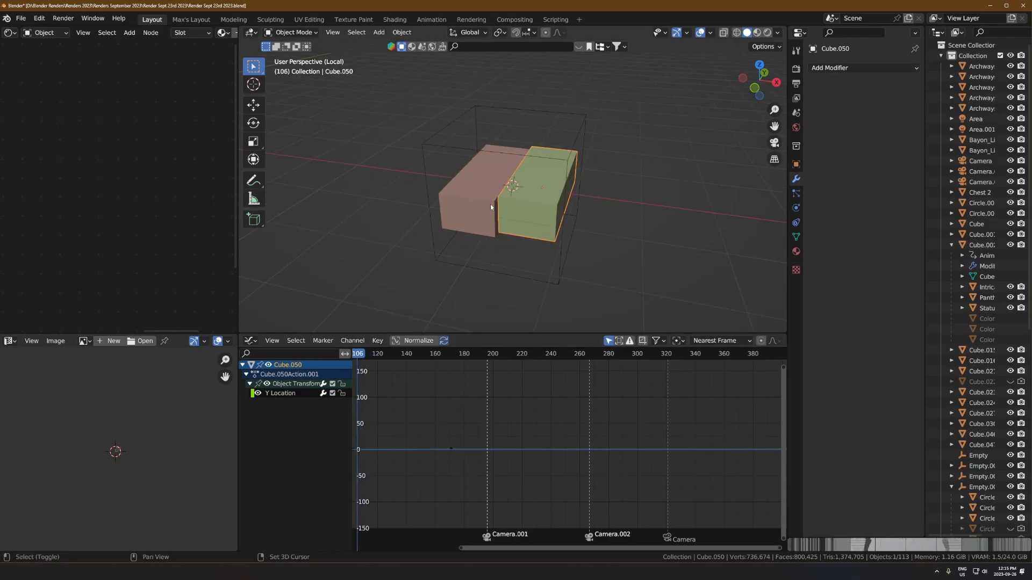
middle_click_drag(490, 204, 516, 204, "shift")
left_click(511, 192, "shift")
- Select only the pink block, zoom in on its Y Location curve, and scrub to frame 102
middle_click_drag(417, 430, 534, 473)
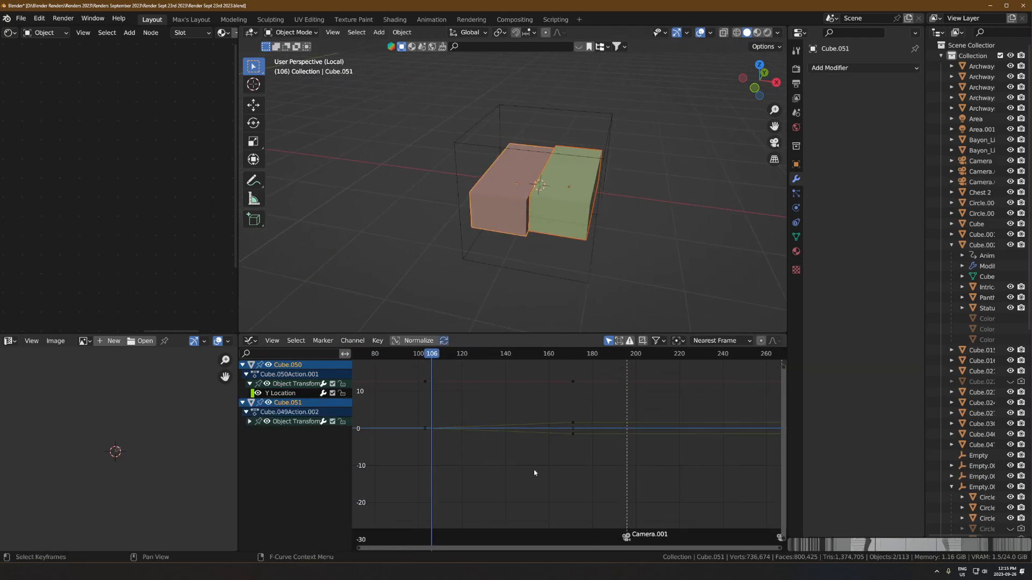
left_click(511, 215)
middle_click_drag(469, 459, 524, 457, "ctrl")
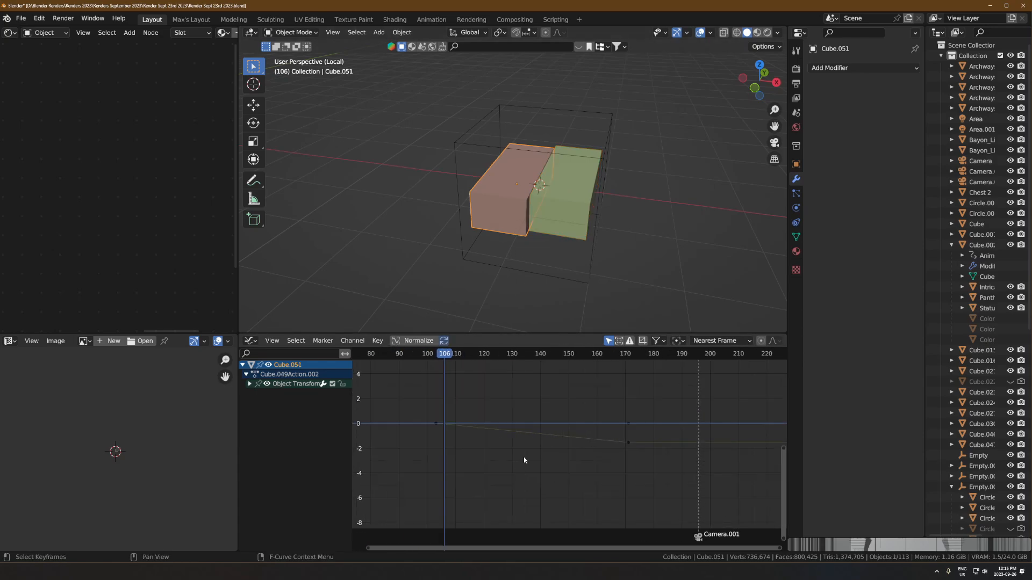
left_click(626, 448)
middle_click_drag(592, 467, 588, 480)
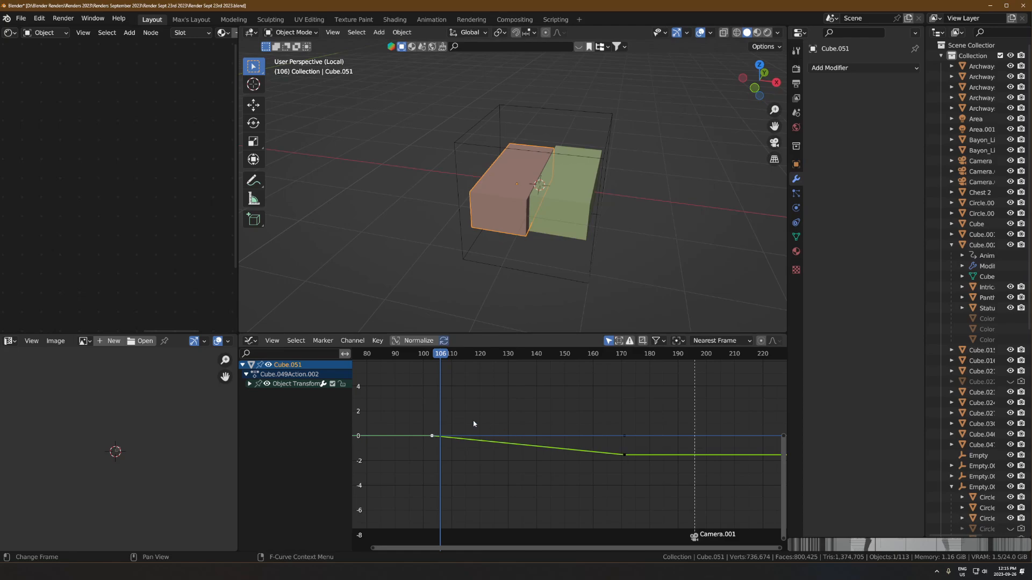
middle_click_drag(496, 442, 540, 419, "ctrl")
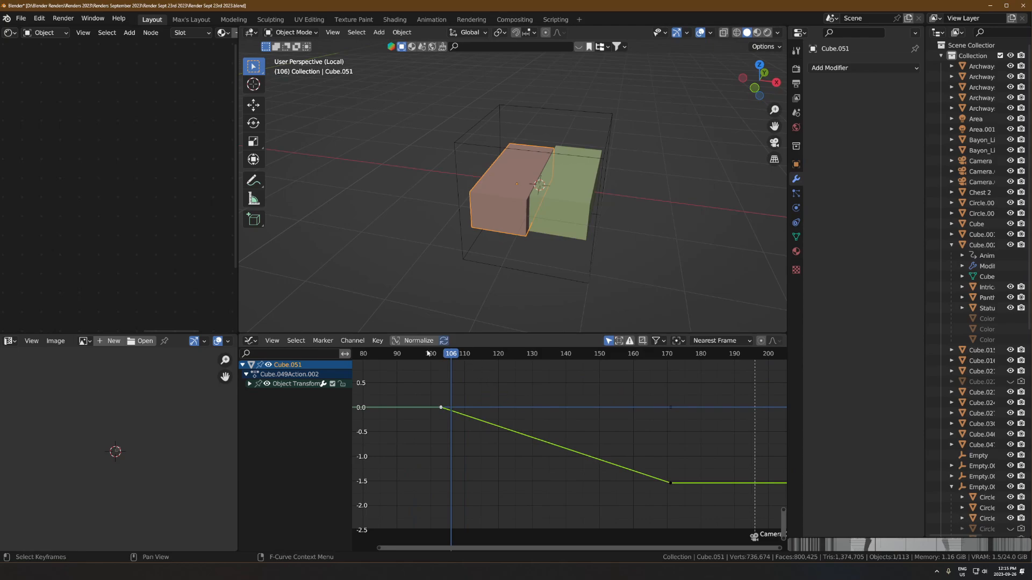
left_click_drag(428, 353, 457, 399)
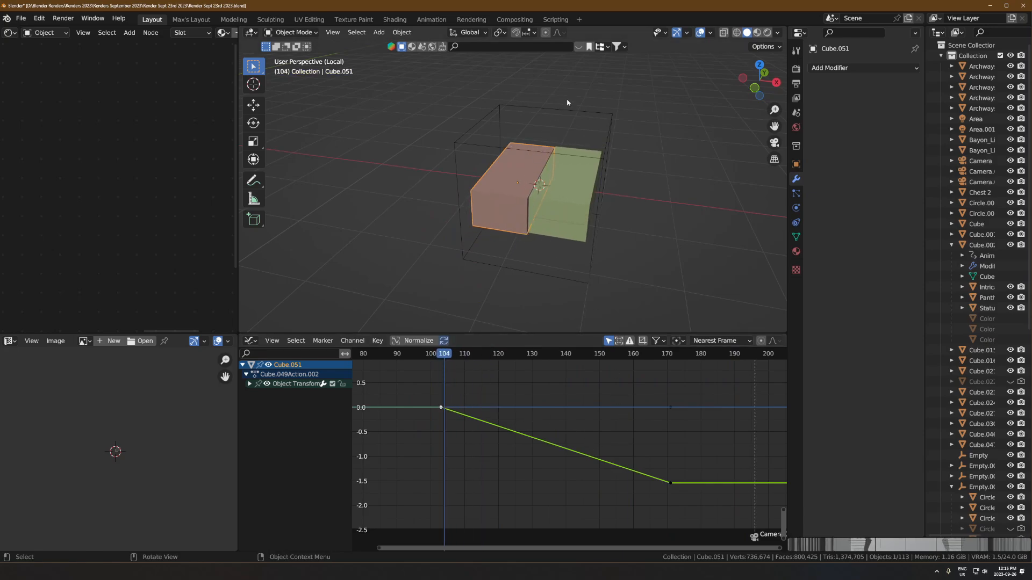
left_click_drag(443, 359, 437, 360)
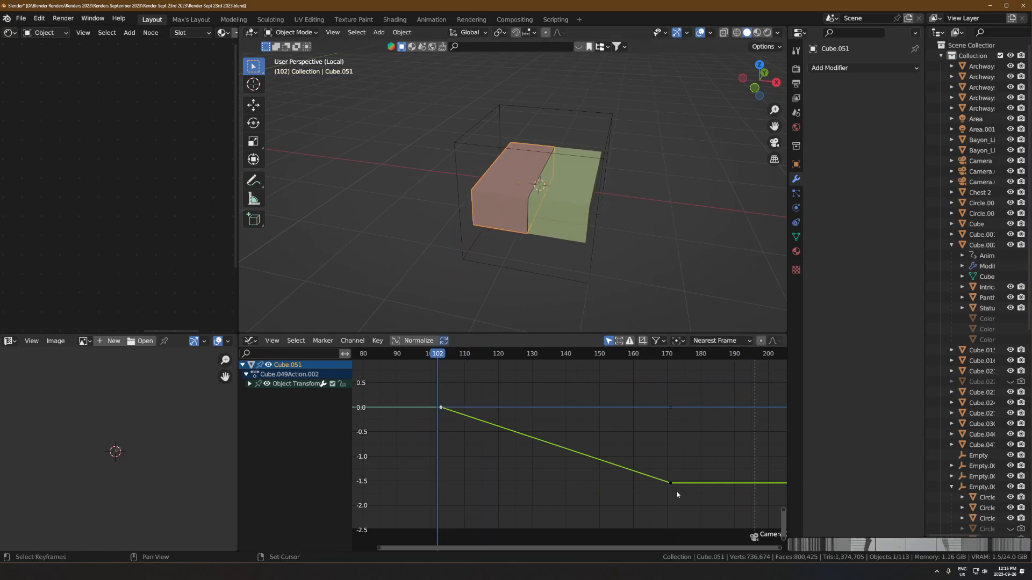
- Switch the pink block's Y Location keyframes to Bezier interpolation, then back to Linear
right_click(503, 430)
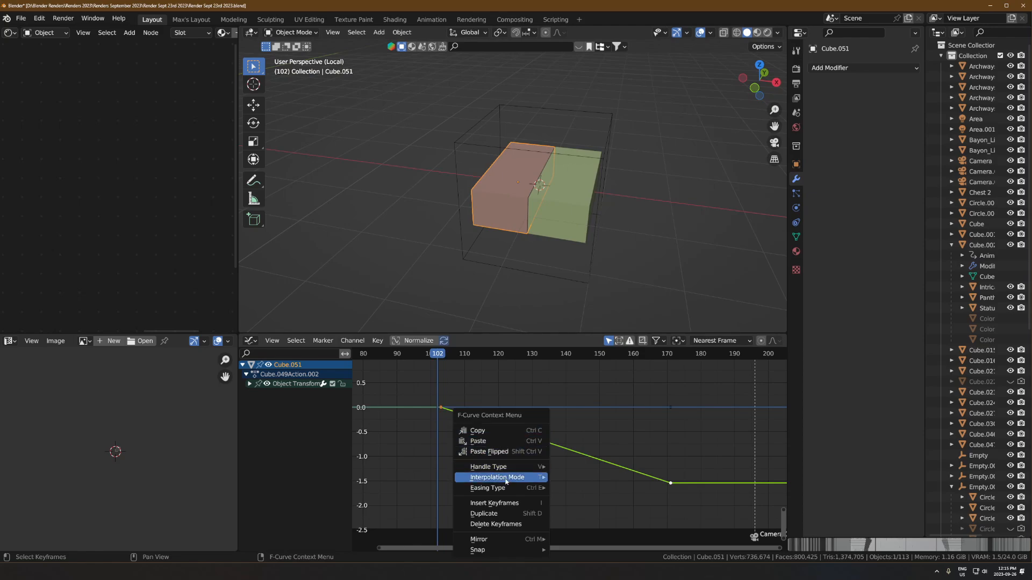
mouse_move(500, 478)
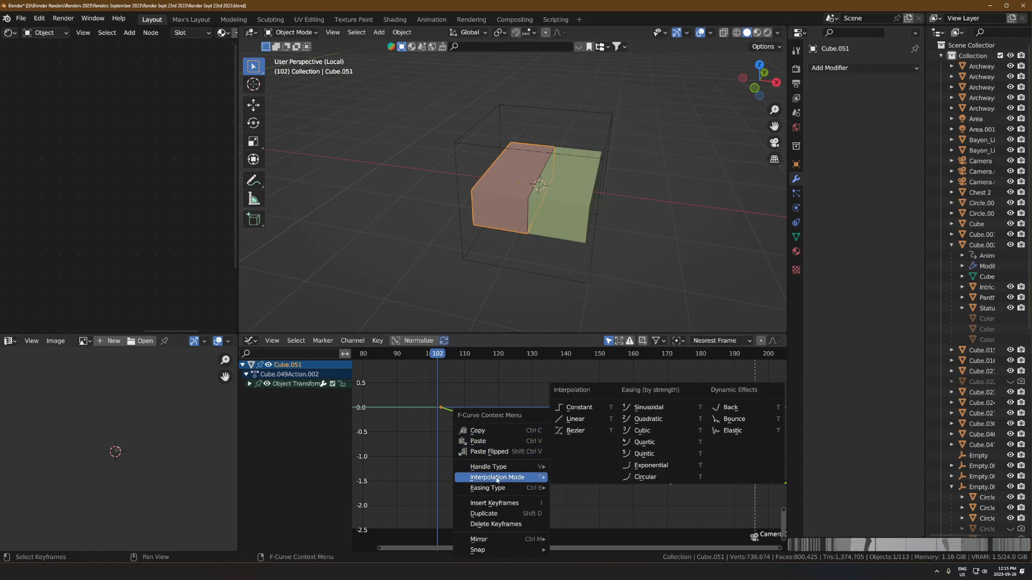
left_click(585, 434)
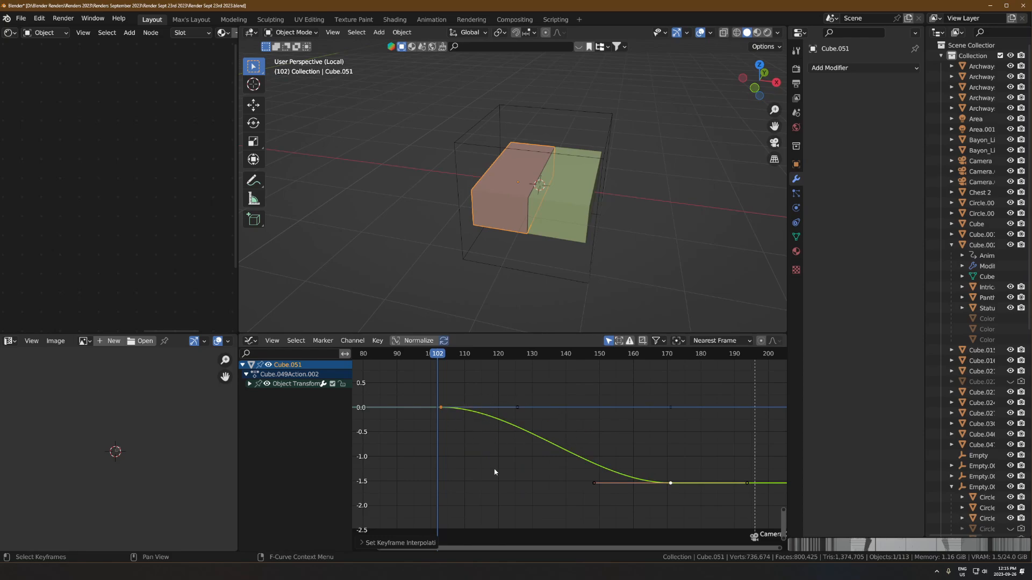
right_click(448, 426)
mouse_move(435, 426)
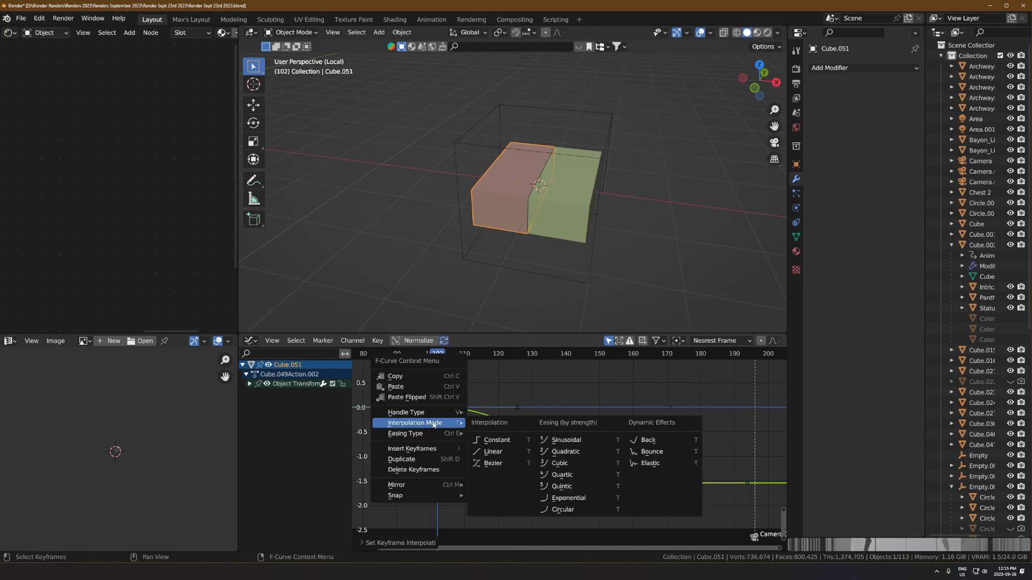
left_click(490, 452)
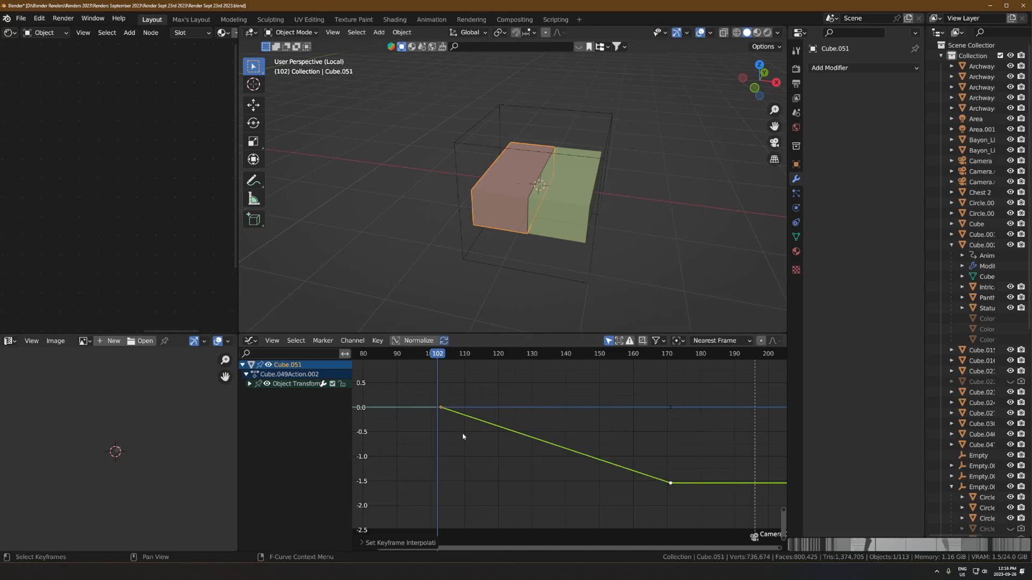
- Set the pink block's Y Location keyframes to Bezier interpolation again and play the animation
right_click(462, 431)
mouse_move(465, 431)
left_click(492, 463)
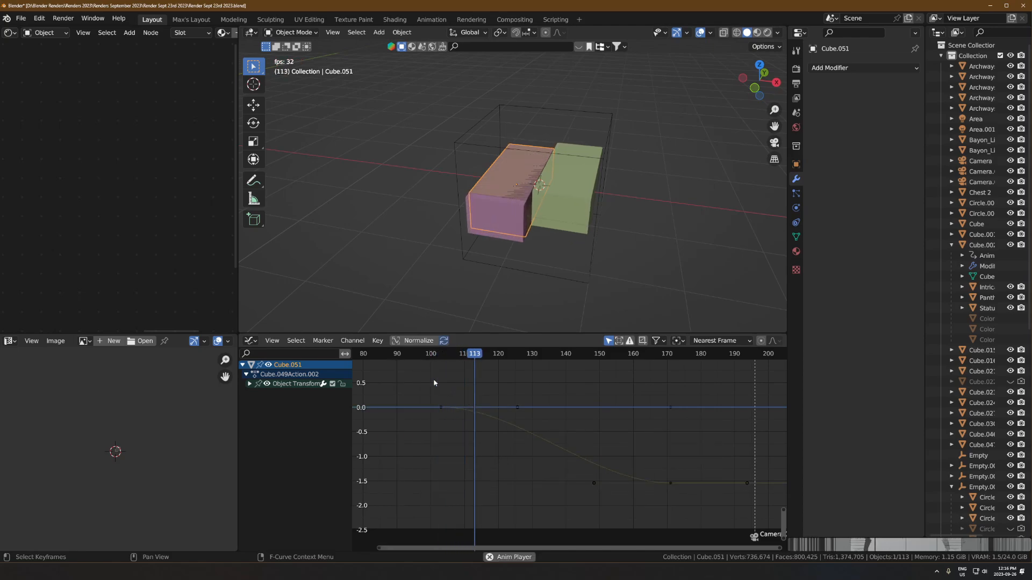
- Delete the pink duplicate Cube.051 and select the overlapping purple block, Cube.049
left_click(501, 213)
left_click(501, 211)
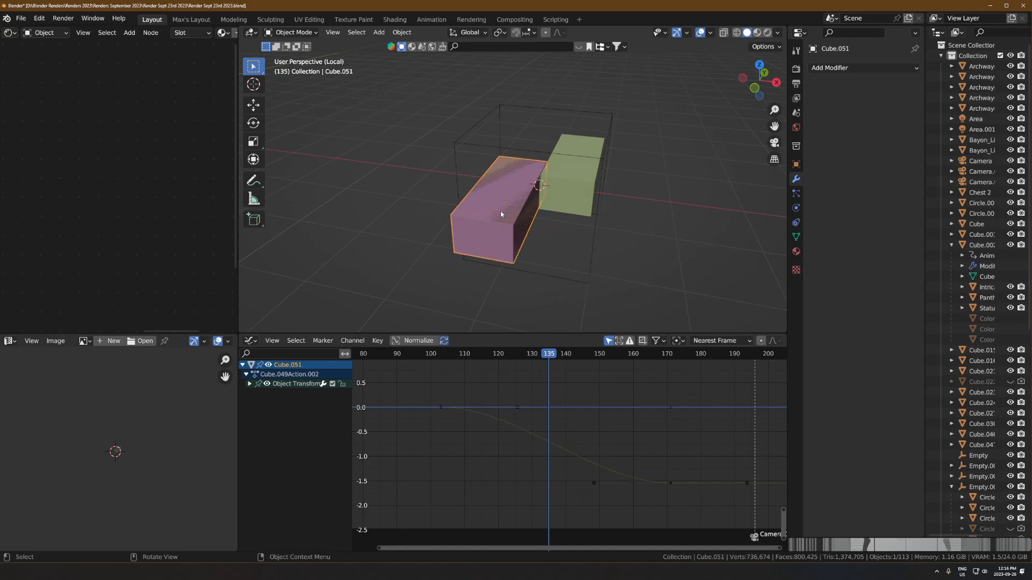
key("x")
left_click(501, 212)
left_click(501, 212)
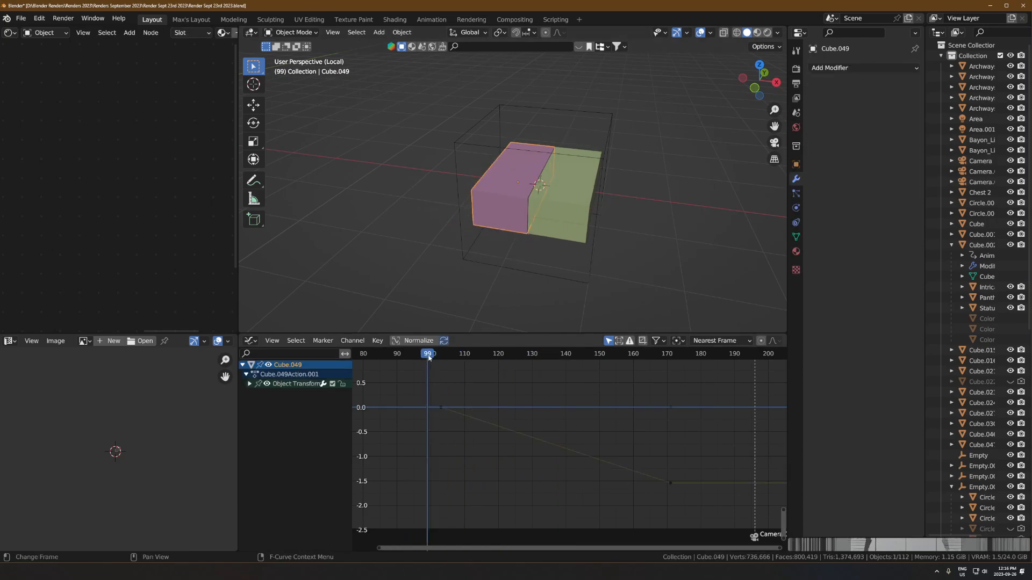
- Set the purple block's Y Location keyframes to Bezier interpolation and play the animation
left_click(670, 483)
right_click(668, 482)
mouse_move(650, 477)
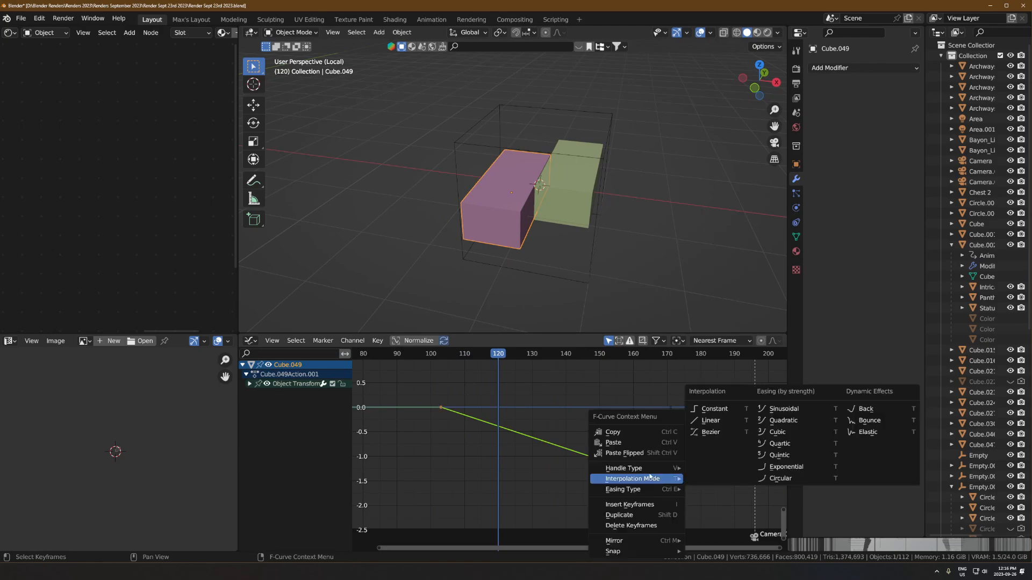
left_click(711, 432)
key("space")
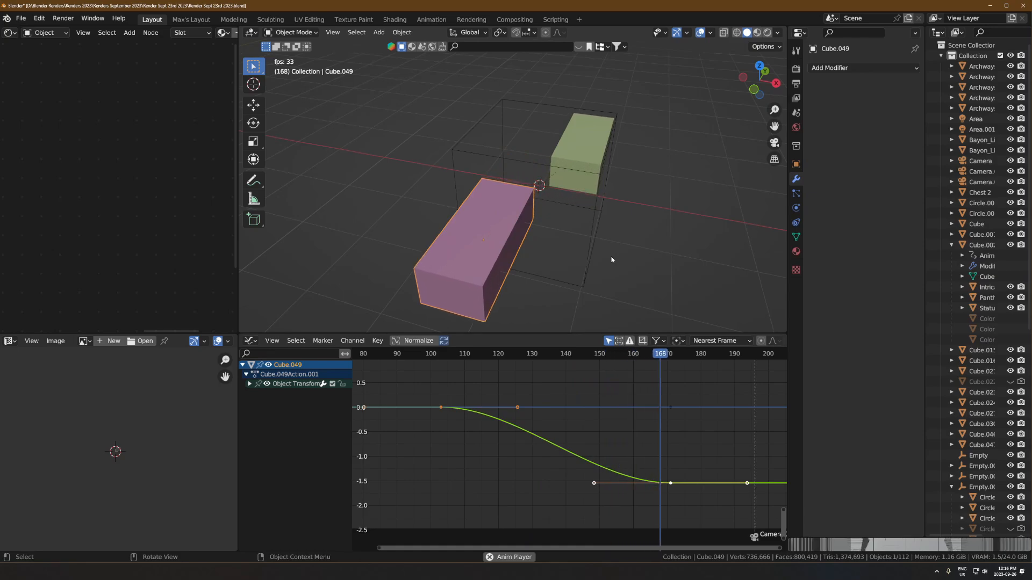
- Set the green block's Y Location keyframes to Bezier interpolation and play the animation
left_click(570, 163)
key("space")
middle_click_drag(511, 398, 484, 480)
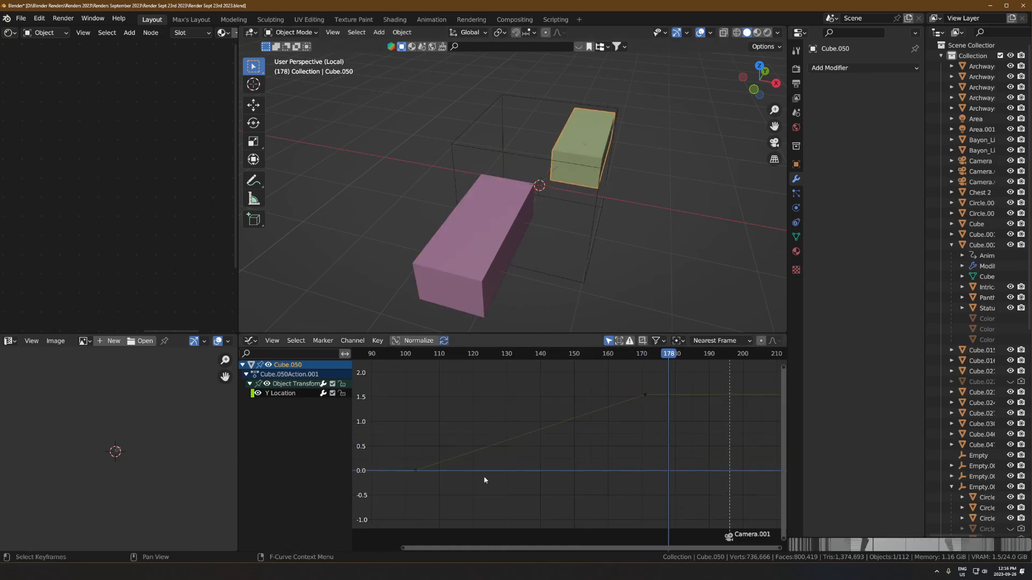
left_click(647, 395)
right_click(647, 394)
mouse_move(647, 395)
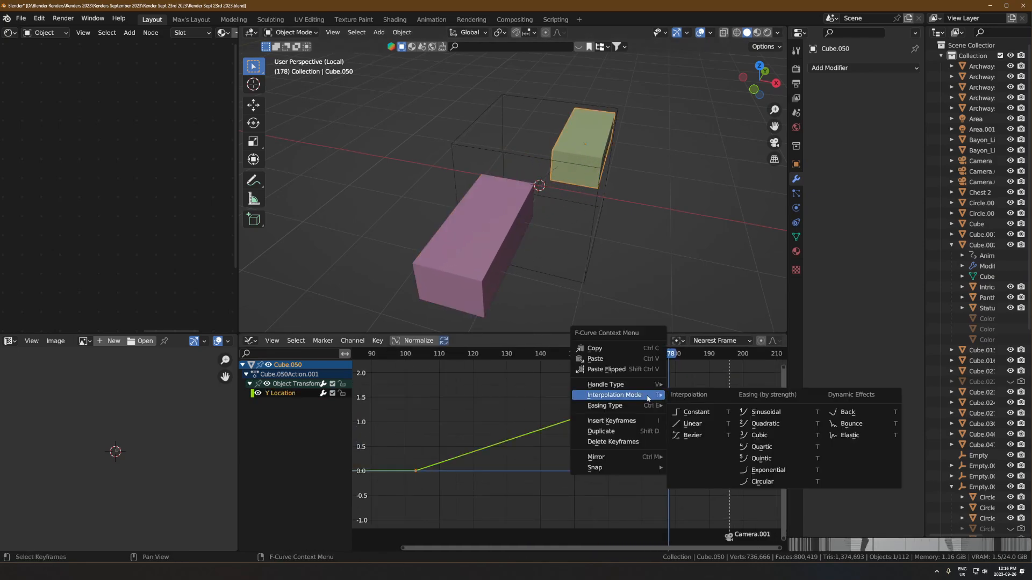
left_click(683, 436)
key("space")
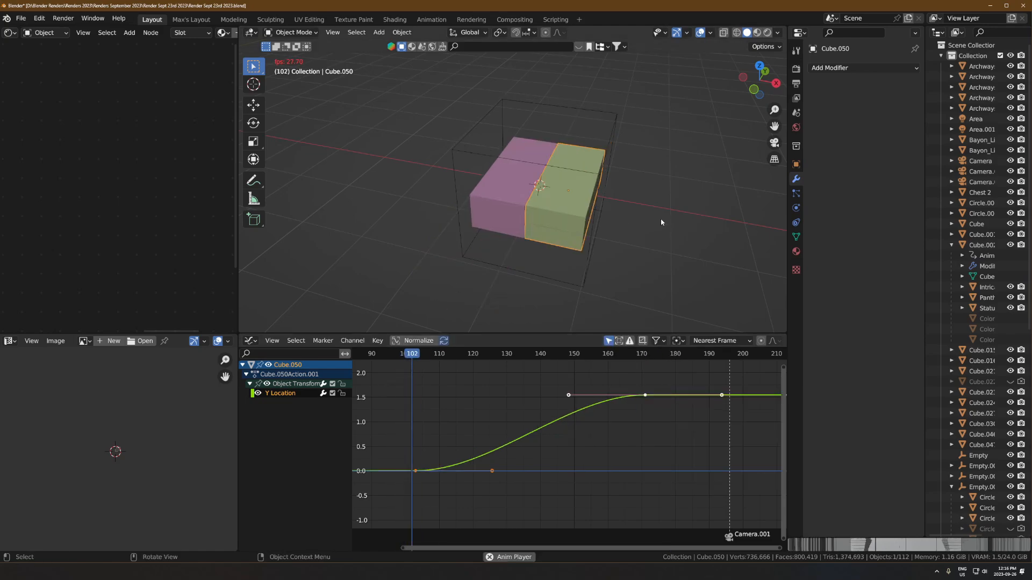
- Deselect the blocks, rewind to before they start moving, and replay the animation from a higher viewing angle
left_click(650, 242)
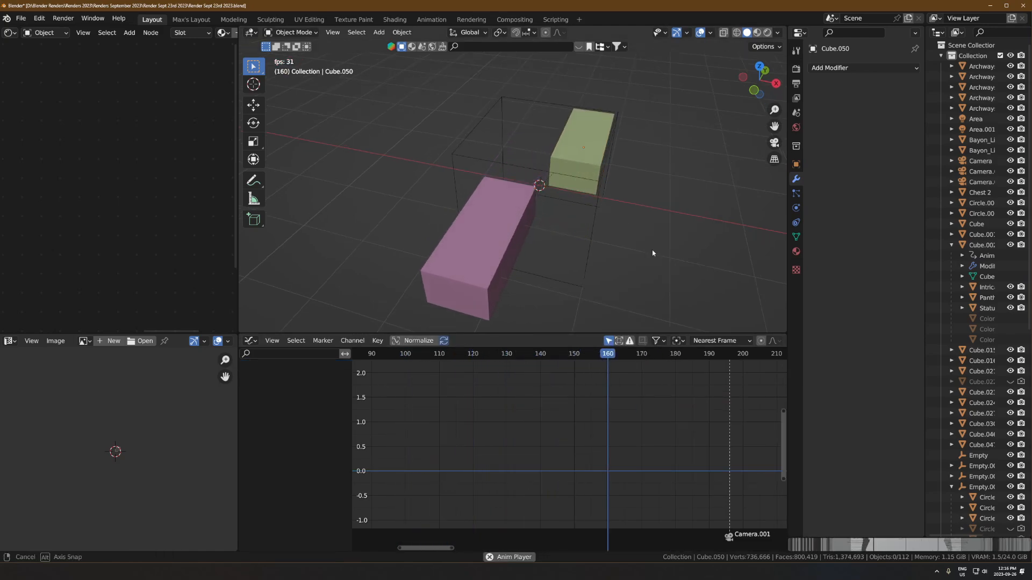
middle_click_drag(653, 250, 649, 277)
key("space")
left_click_drag(494, 355, 392, 369)
key("space")
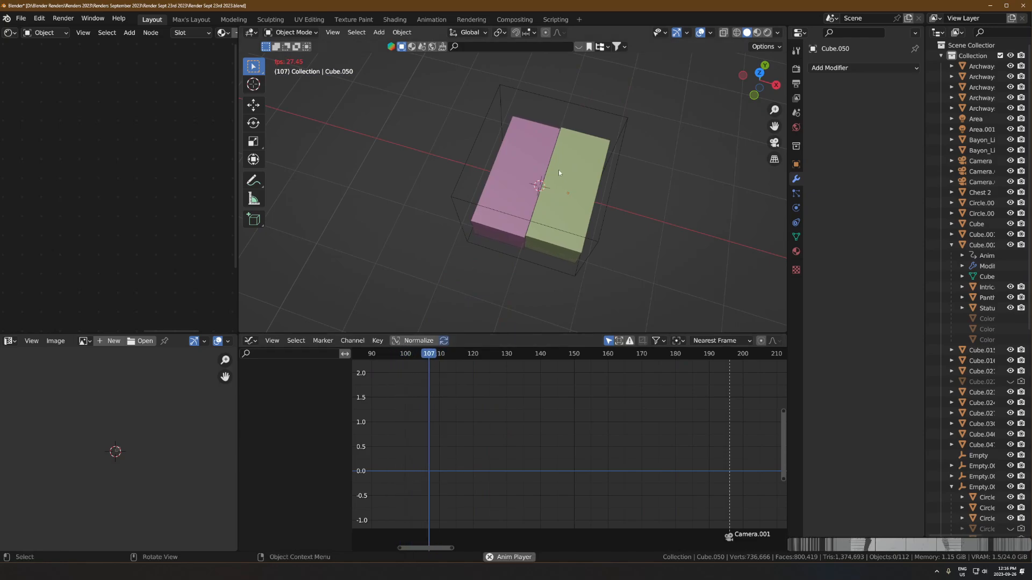
key("space")
- Select the purple block and the starting keyframe of its Y Location curve
left_click(515, 215)
middle_click_drag(505, 478, 570, 429)
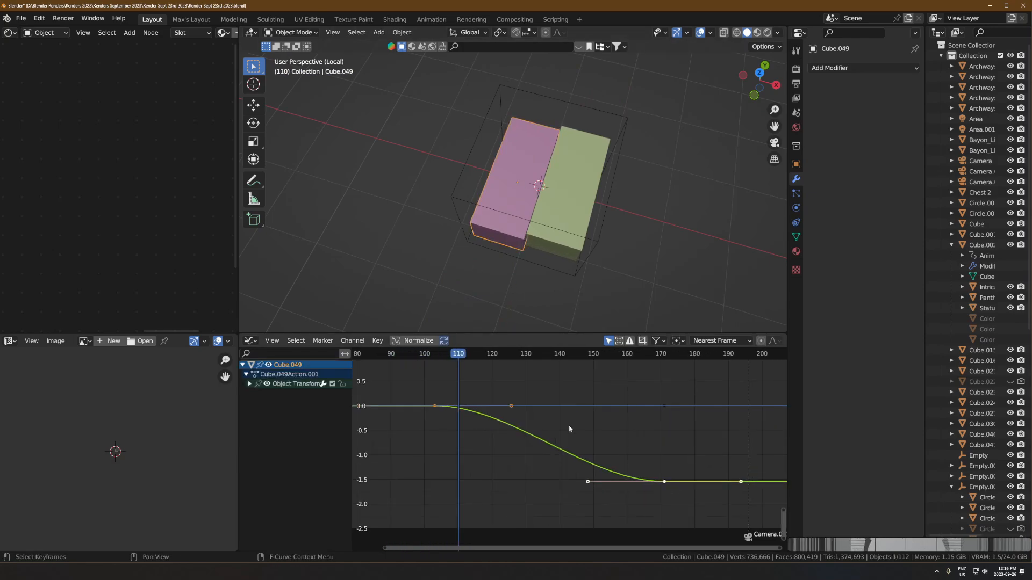
left_click(435, 407)
middle_click_drag(497, 421, 570, 437)
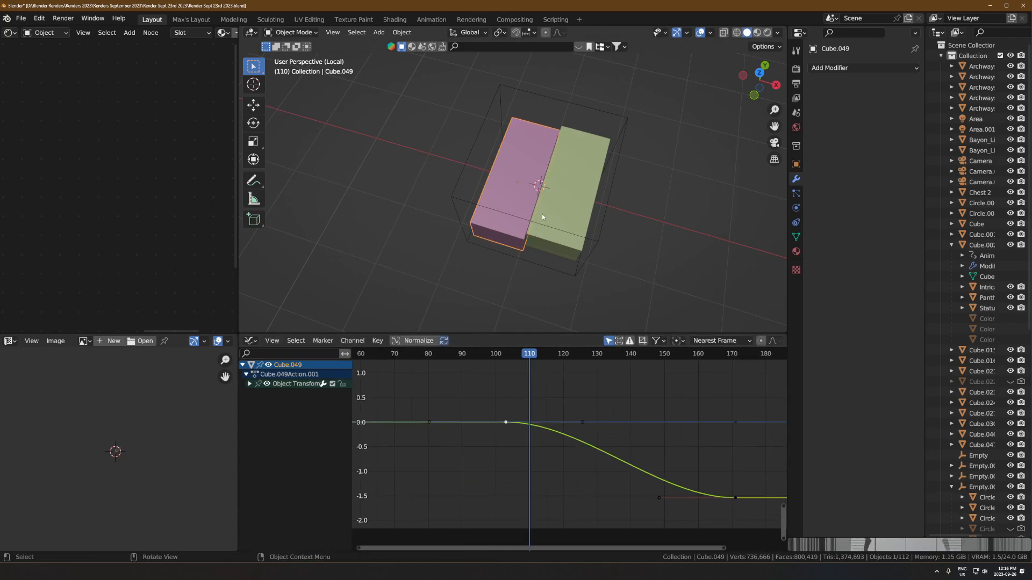
middle_click_drag(542, 213, 591, 233)
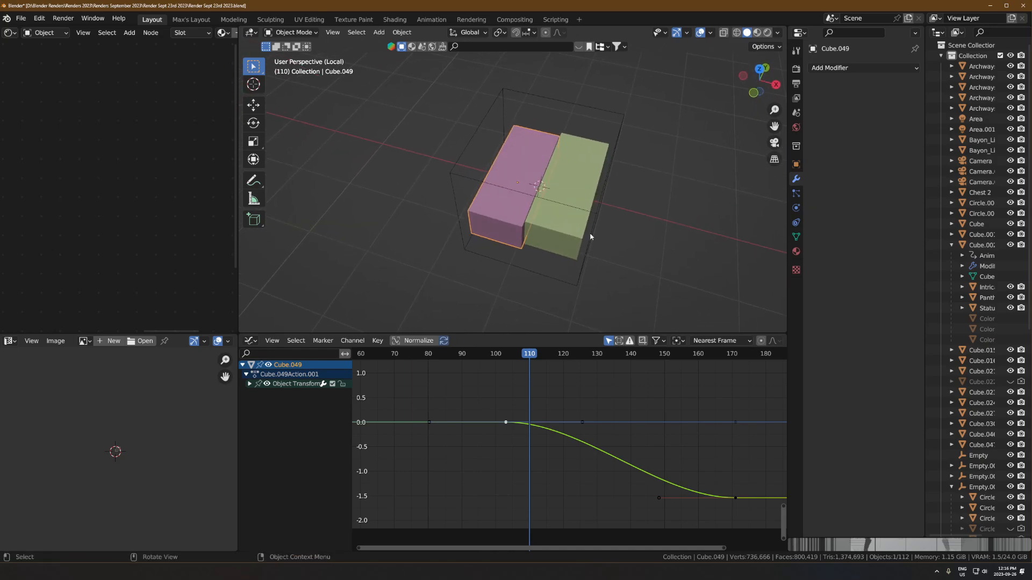
middle_click_drag(536, 378, 508, 388)
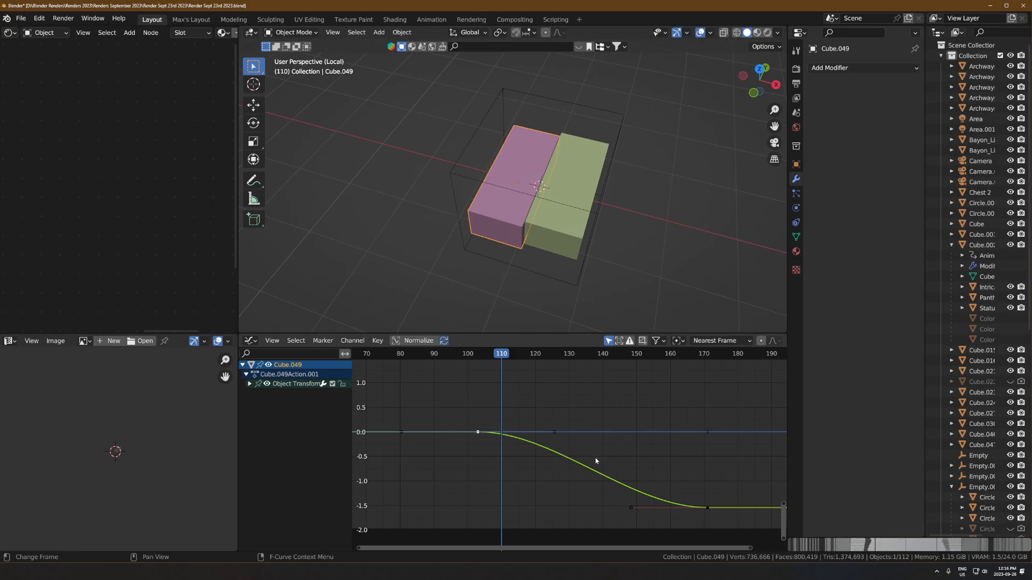
key("g")
right_click(589, 442)
key("r")
right_click(604, 388)
- Expand the purple block's transform channels, select Z Location, and try to delete it from the curve area
scroll(521, 444, "up", 4)
middle_click_drag(521, 444, 597, 436)
left_click(250, 385)
left_click(280, 412)
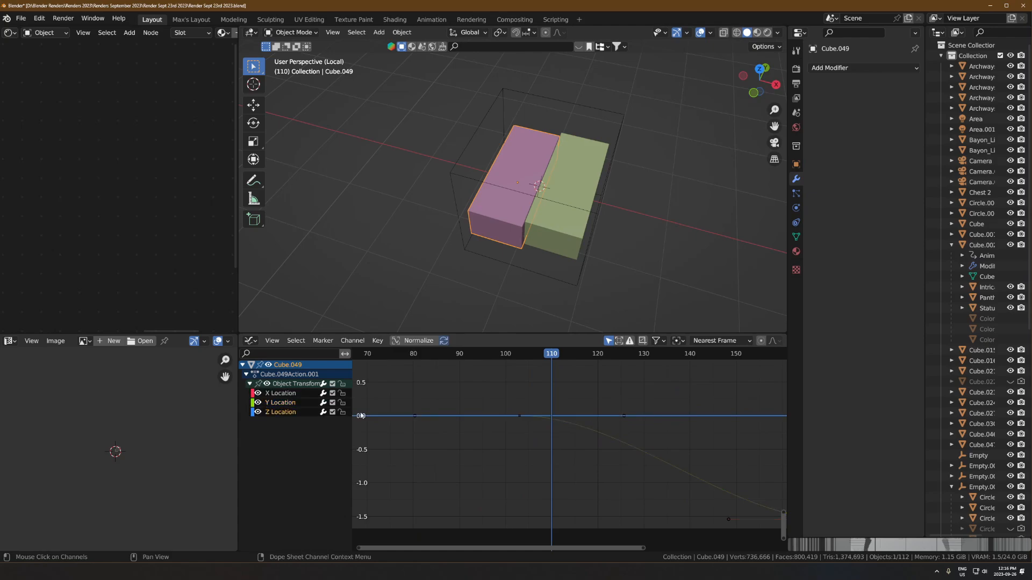
key("x")
left_click(543, 434)
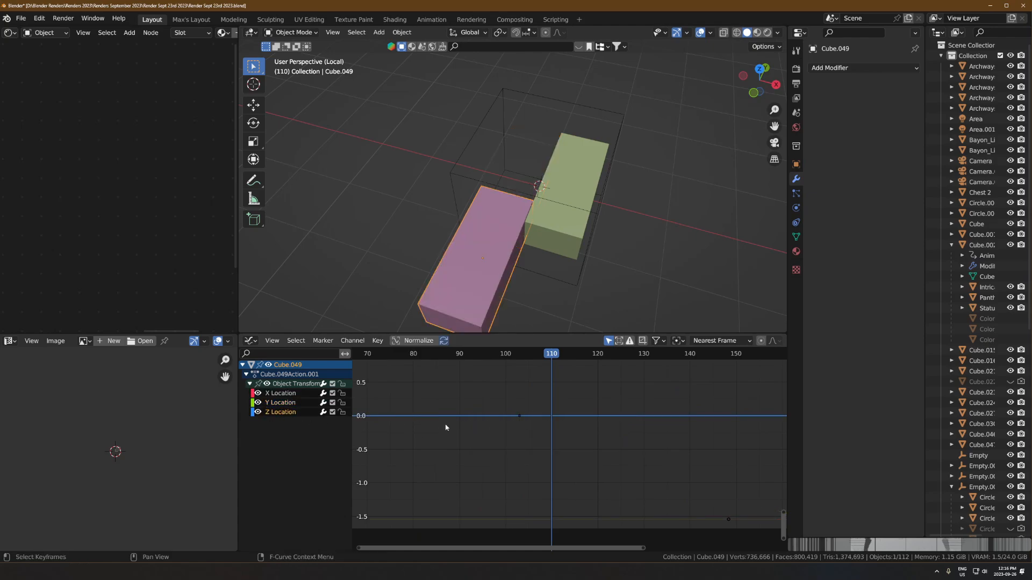
- Delete the purple block's Z Location and X Location channels
left_click(278, 414)
key("x")
left_click(278, 395)
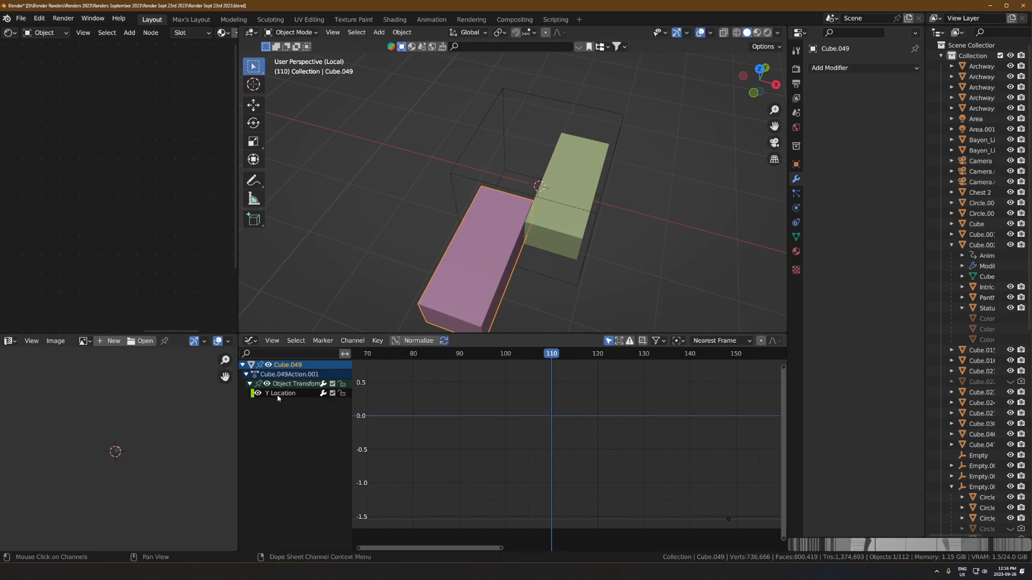
key("x")
scroll(598, 430, "down", 1)
scroll(598, 430, "down", 2)
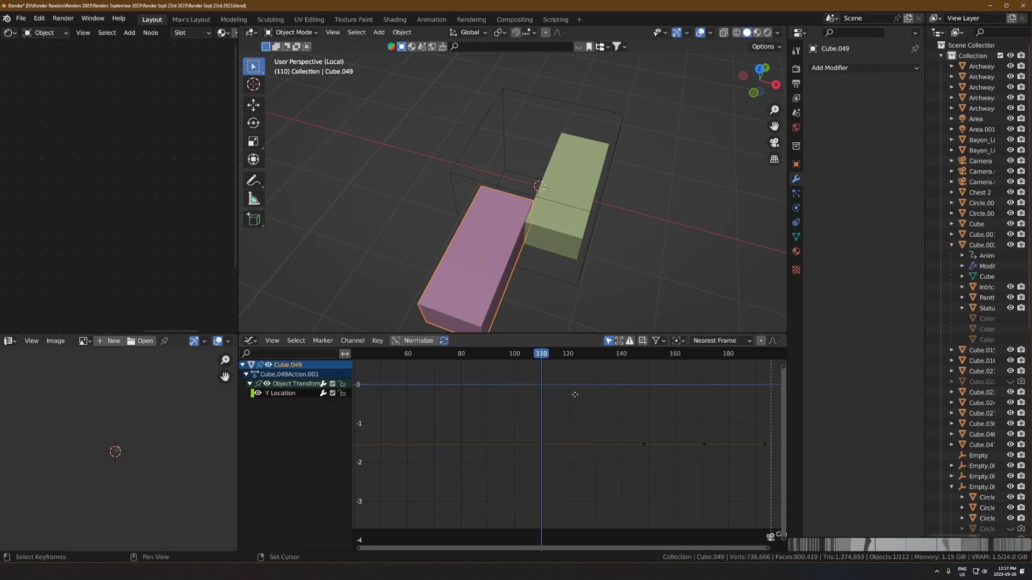
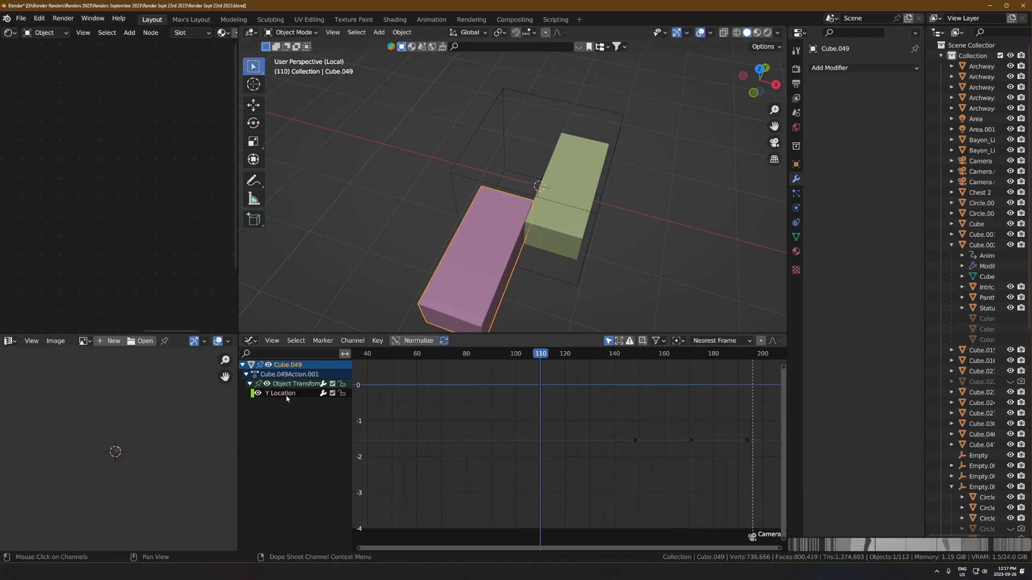
scroll(536, 413, "down", 8)
- Undo the channel and keyframe deletions on the purple block
key("ctrl+z")
key("ctrl+z")
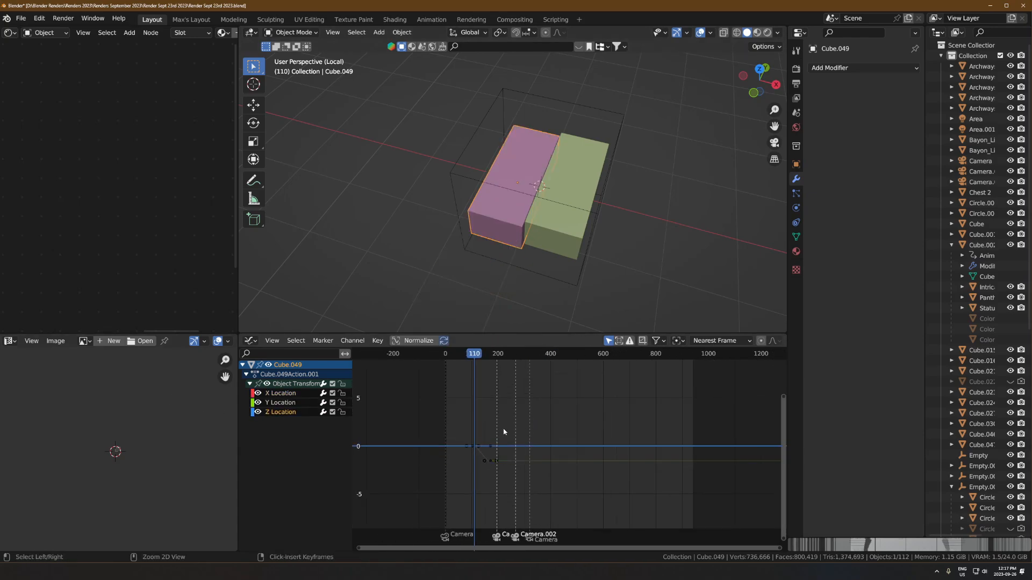
key("ctrl+z")
key("ctrl+z")
- Expand the purple block's transform channels and delete X Location and Z Location, keeping only Y Location
scroll(478, 440, "up", 6)
middle_click_drag(414, 457, 569, 405)
left_click(250, 384)
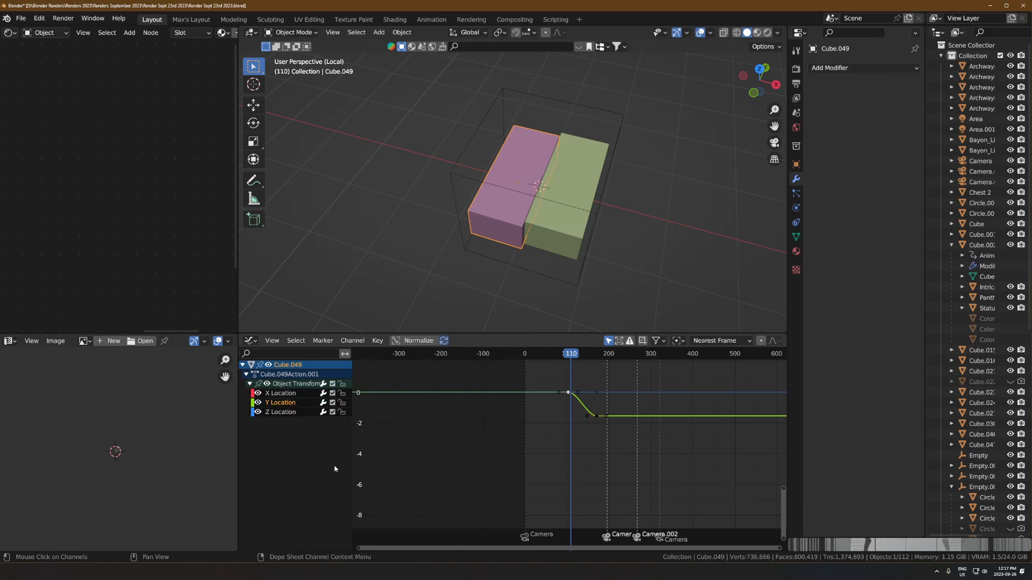
scroll(569, 449, "up", 3)
left_click(569, 449)
left_click(286, 394)
key("x")
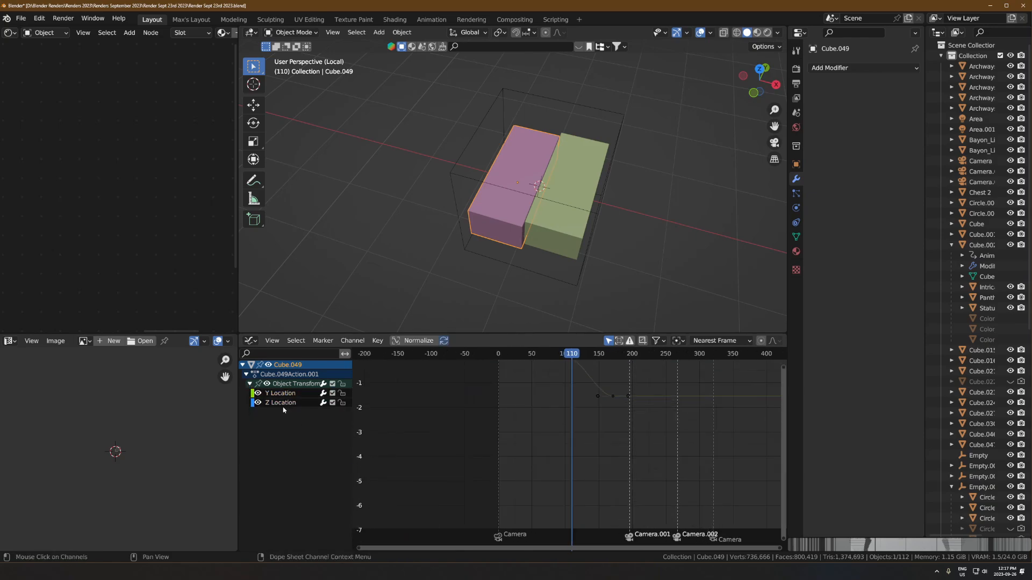
left_click(284, 404)
key("x")
- Shorten the Bezier handles of the purple block's starting Y Location keyframe by scaling them to about 0.3
scroll(583, 403, "up", 3)
middle_click_drag(584, 403, 588, 440)
left_click(586, 402)
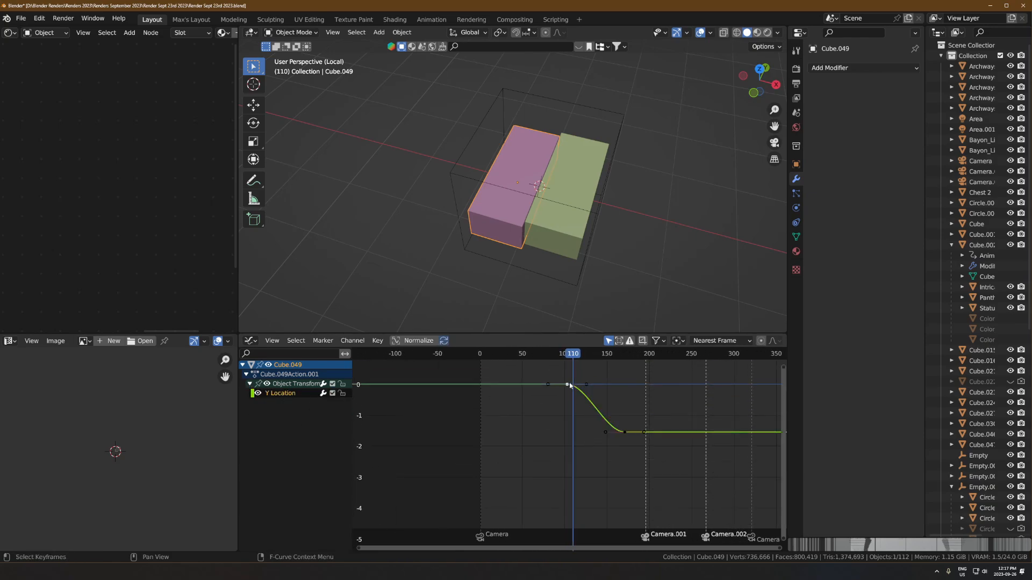
scroll(618, 441, "up", 5)
scroll(637, 454, "down", 3)
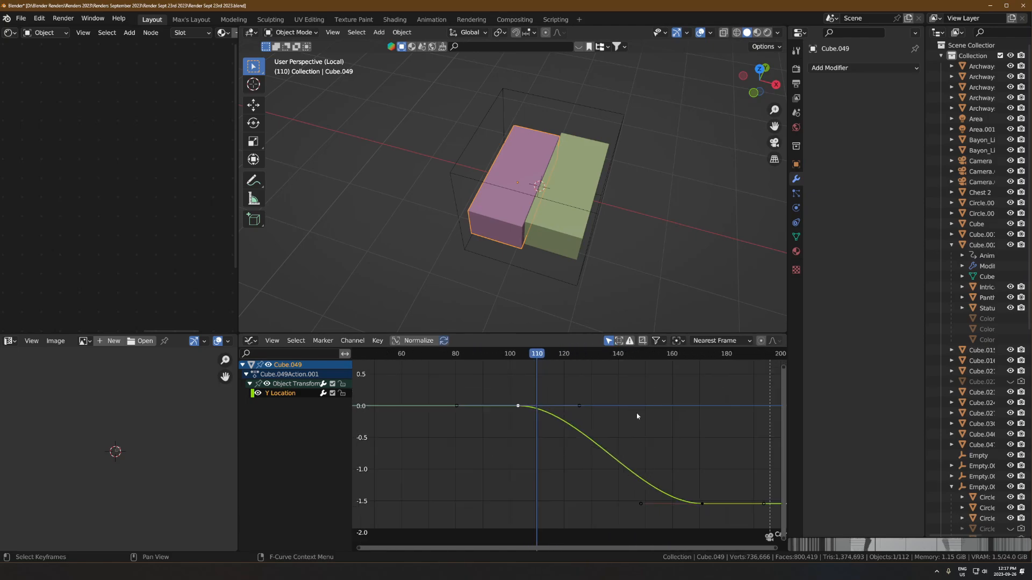
key("s")
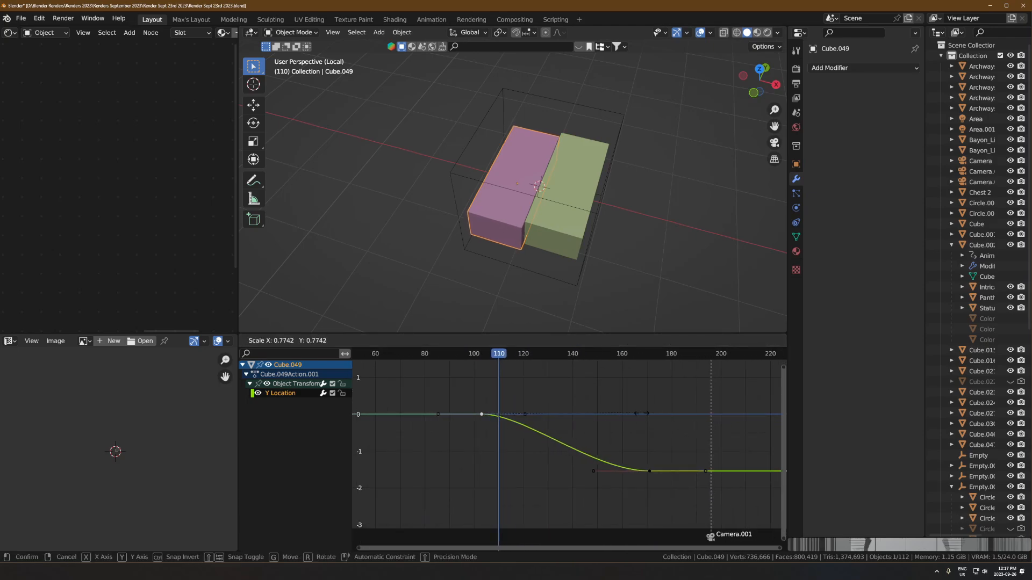
key("r")
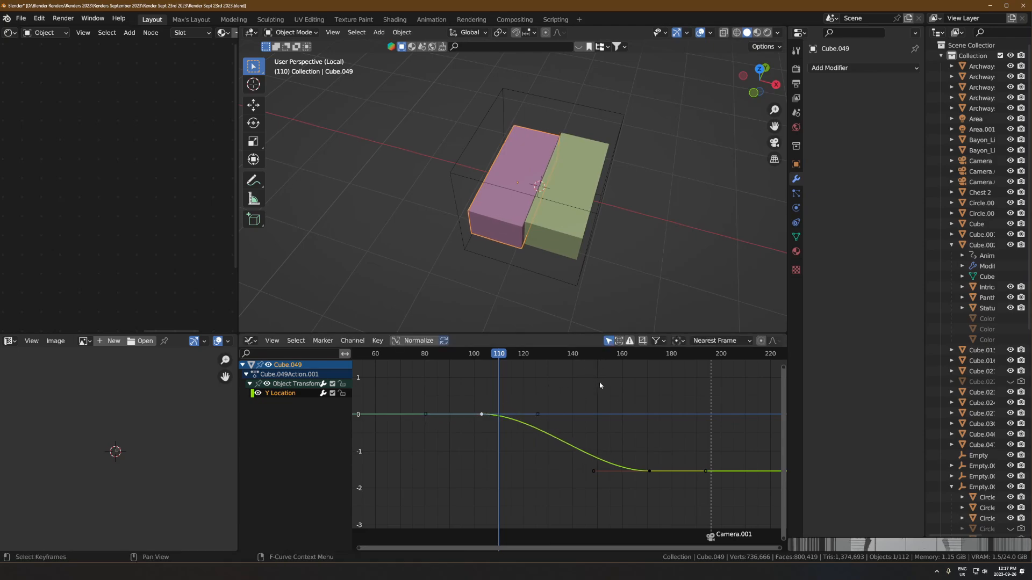
key("s")
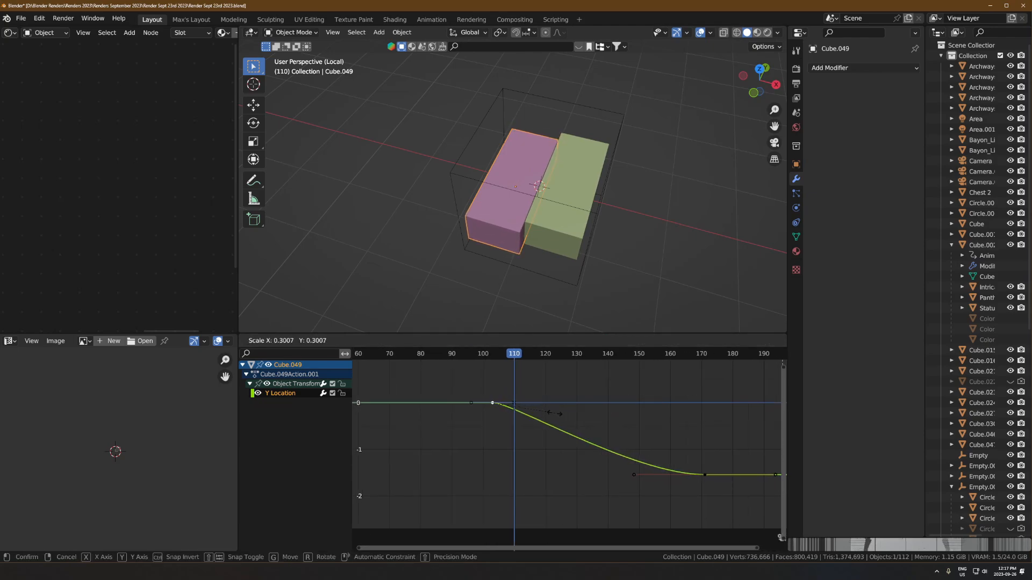
left_click(597, 444)
- Shorten the handles of the purple block's ending Y Location keyframe by scaling them to about 0.4
left_click(704, 475)
key("s")
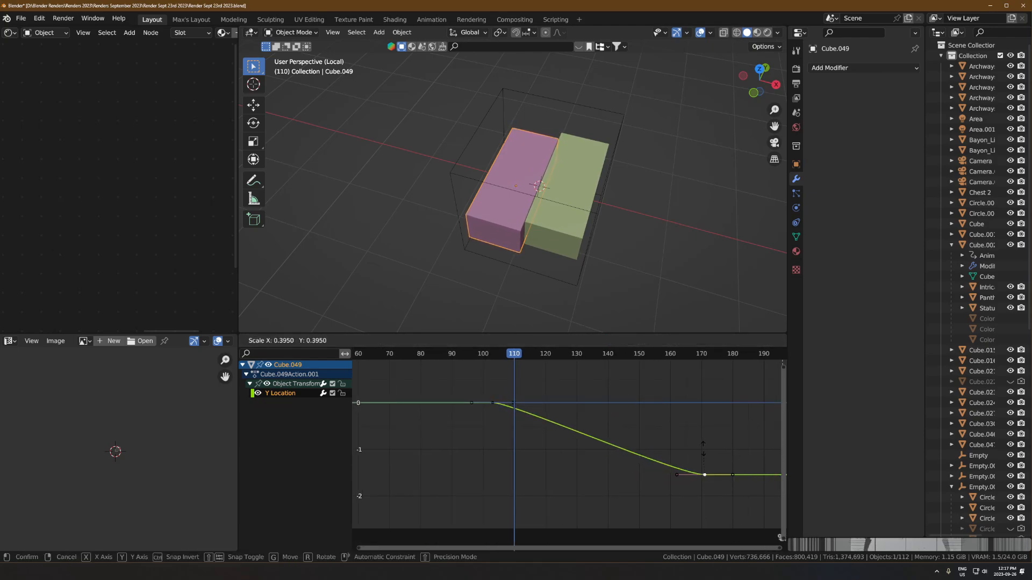
left_click(681, 442)
- Lengthen the starting keyframe's handles by scaling them about 1.64 along X, and play the animation
left_click(493, 403)
key("s")
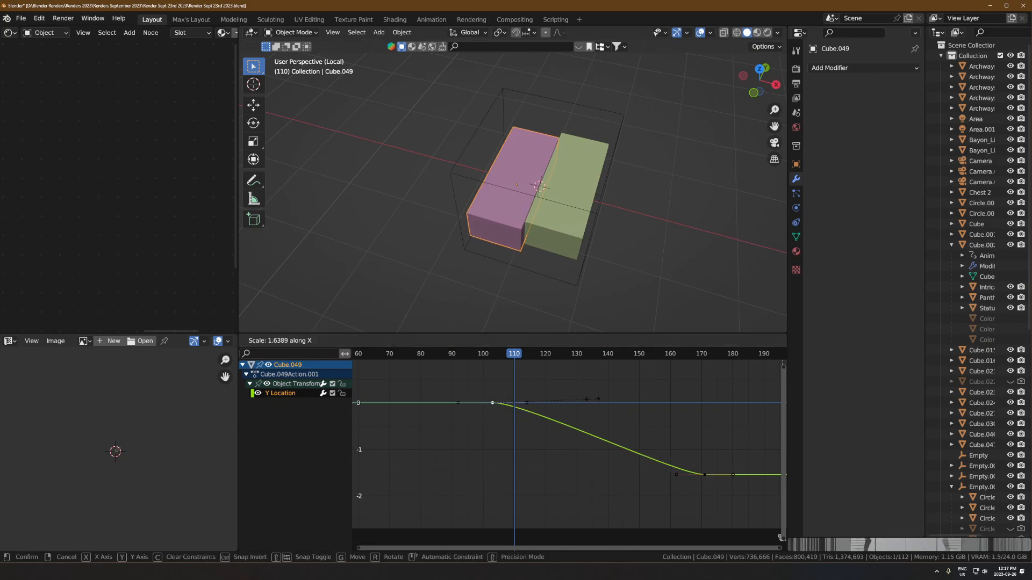
left_click(505, 394)
key("space")
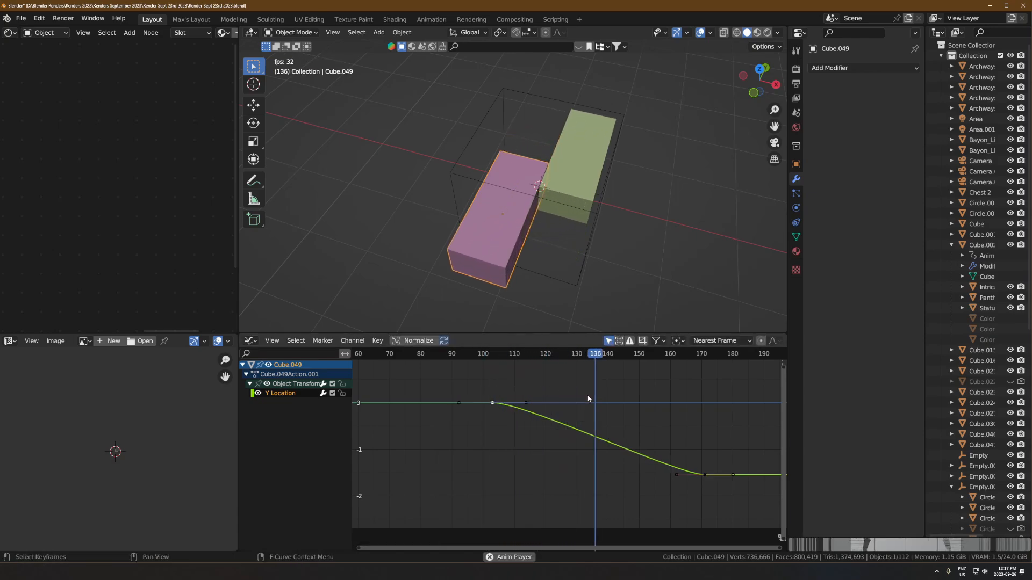
key("space")
- Rewind, stretch the starting keyframe's handles much longer along X for a slower ease-in, and replay the animation
key("shift+Left")
key("s")
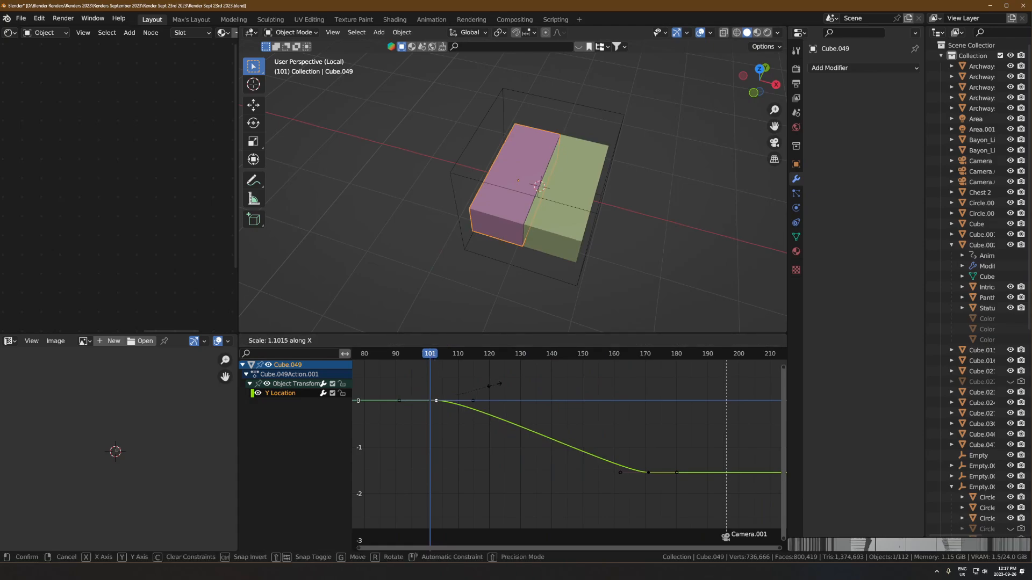
left_click(625, 412)
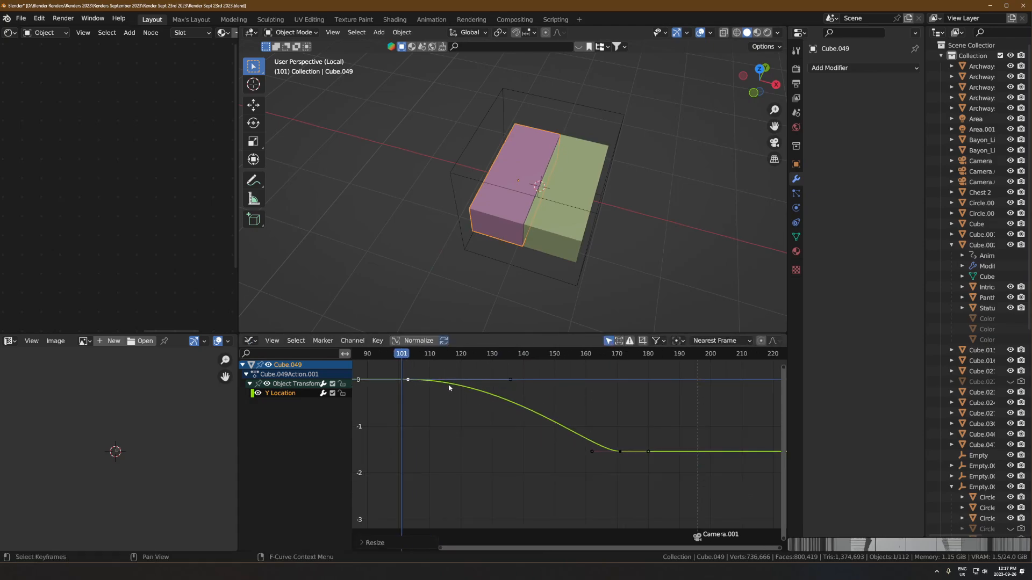
key("space")
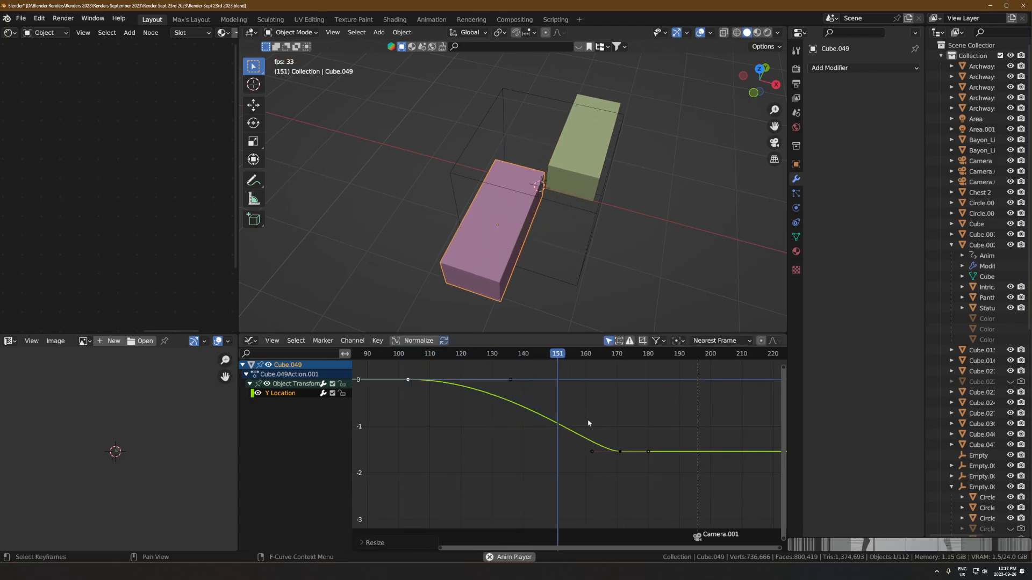
key("space")
left_click_drag(624, 356, 573, 355)
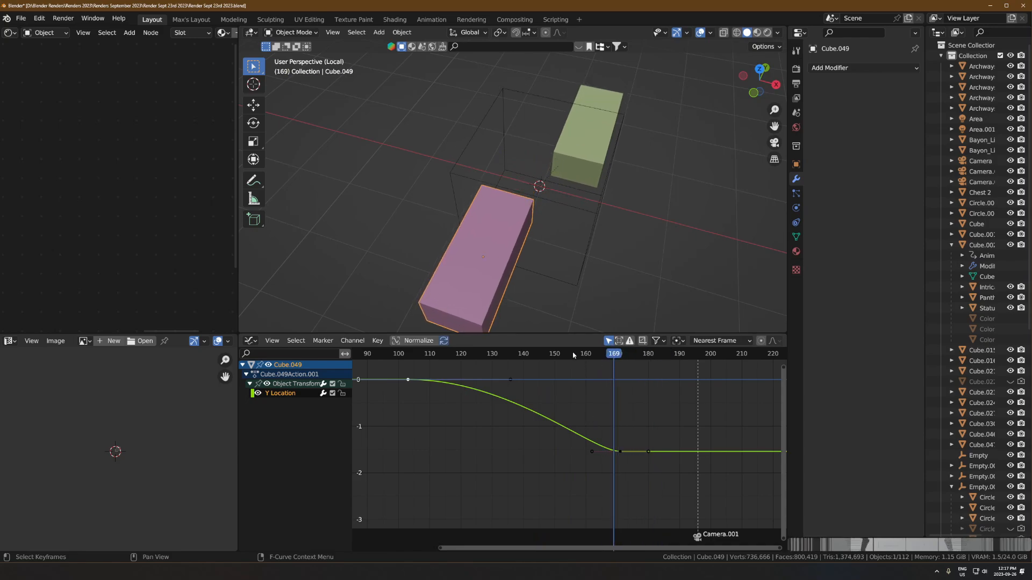
- Shift all of Empty.002's keyframes along the time axis to begin at about frame 200, and play the animation
left_click(589, 213)
middle_click_drag(631, 456, 575, 484)
scroll(537, 470, "down", 3)
key("a")
key("g")
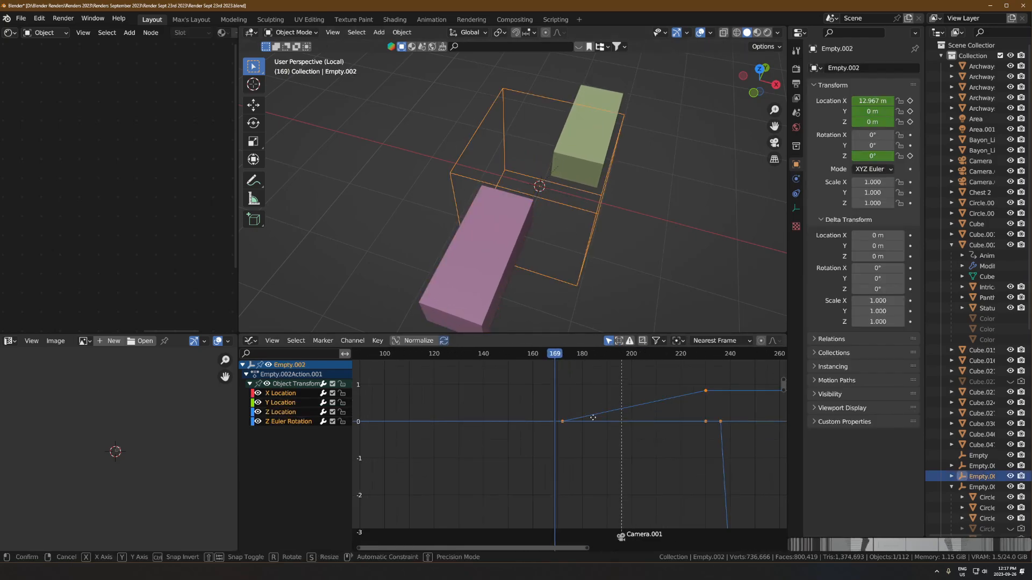
key("x")
left_click(672, 419)
key("space")
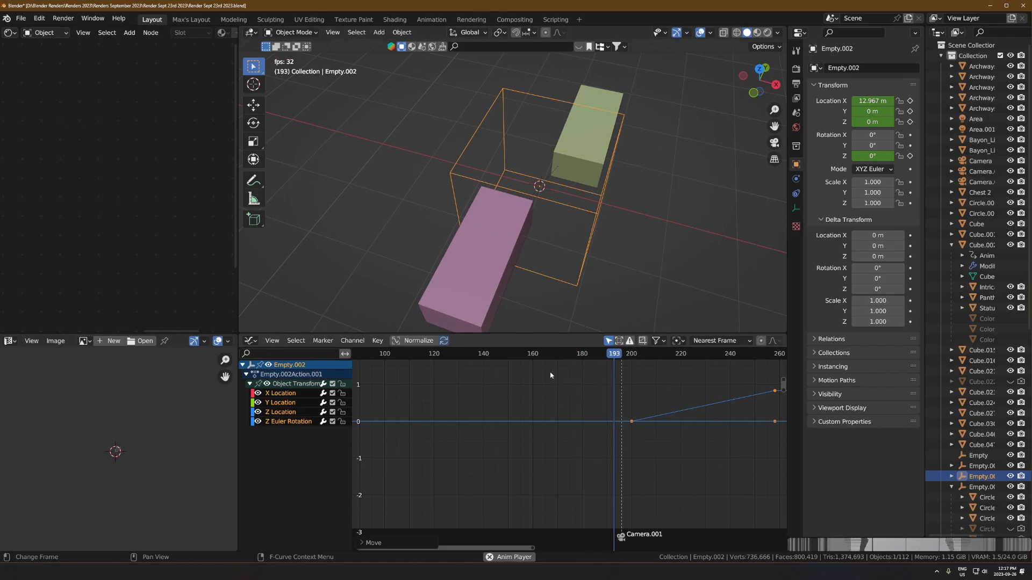
key("space")
- Scale the handles of the purple block's ending Y Location keyframe to about 0.49 and play the animation
left_click(499, 268)
left_click_drag(532, 354, 561, 396)
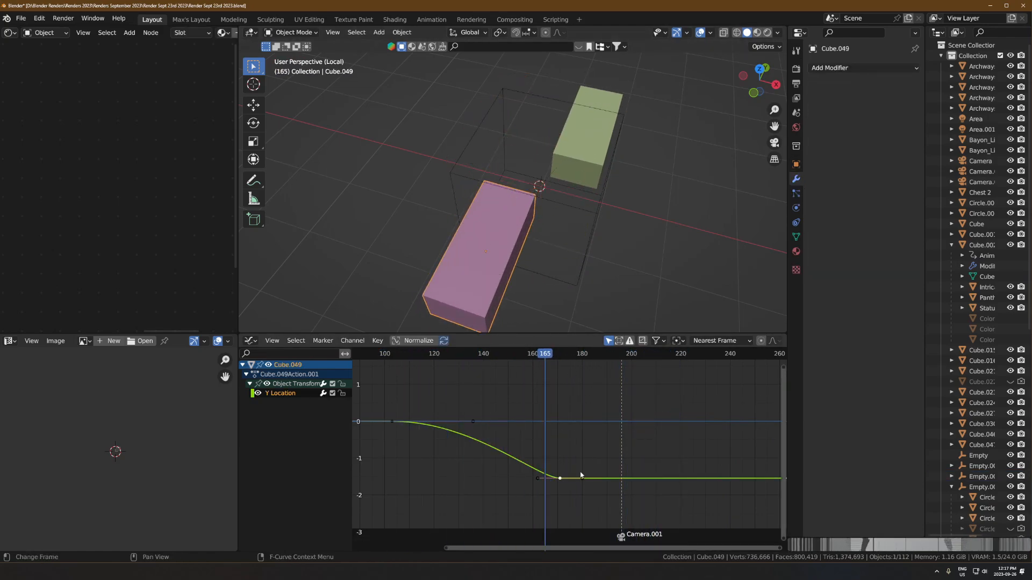
key("Home")
key("s")
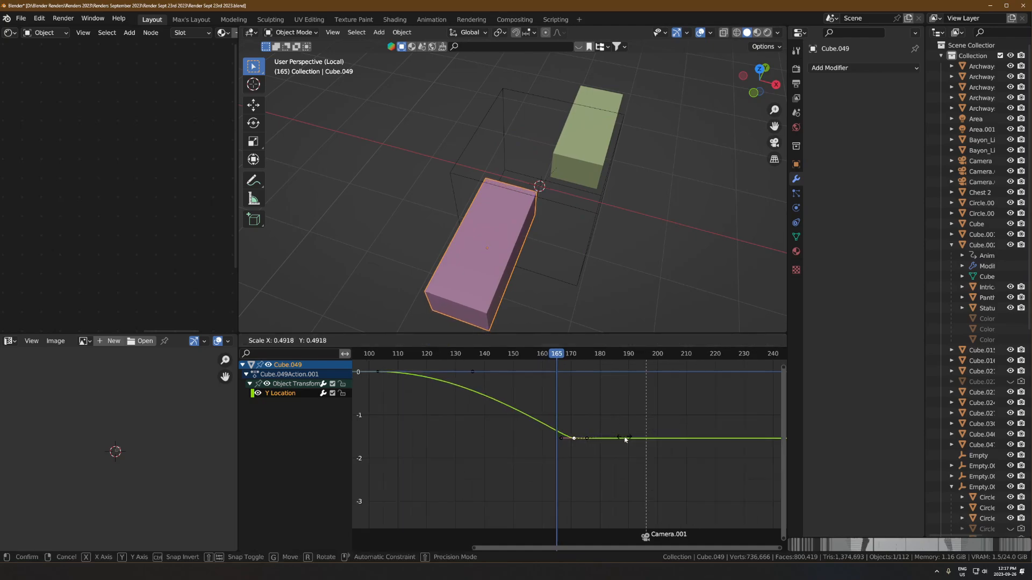
left_click(625, 439)
key("space")
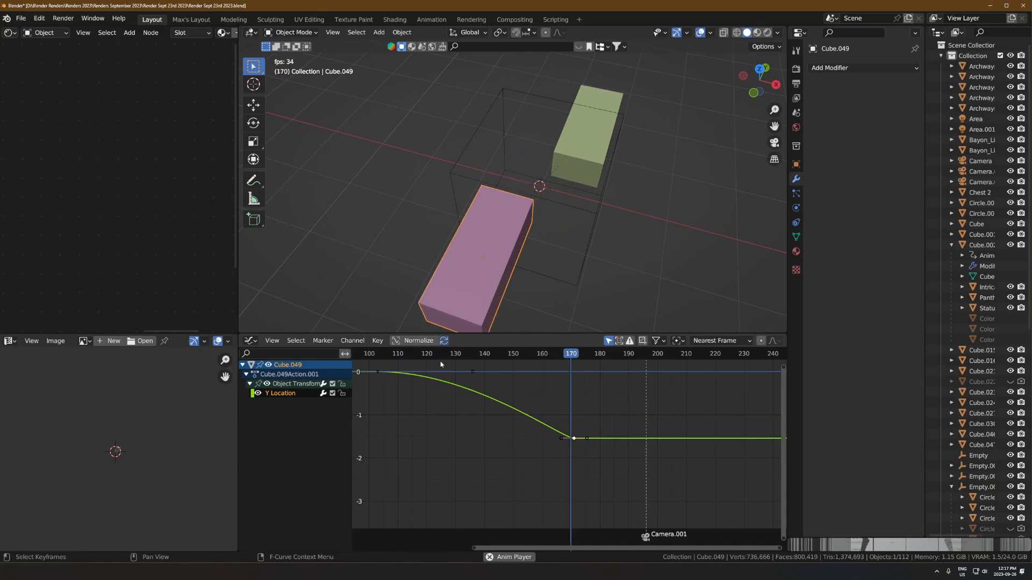
key("space")
scroll(568, 430, "up", 6)
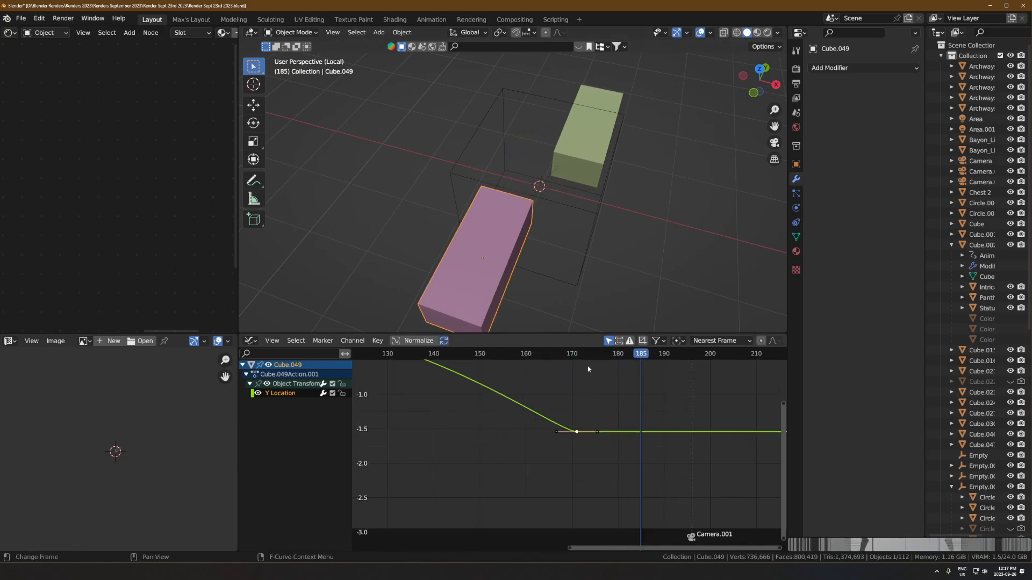
- Go to frame 171 and duplicate the purple block's ending Y Location keyframe to frame 175 at about -1.65
left_click(577, 355)
scroll(567, 446, "up", 6)
scroll(512, 440, "up", 3)
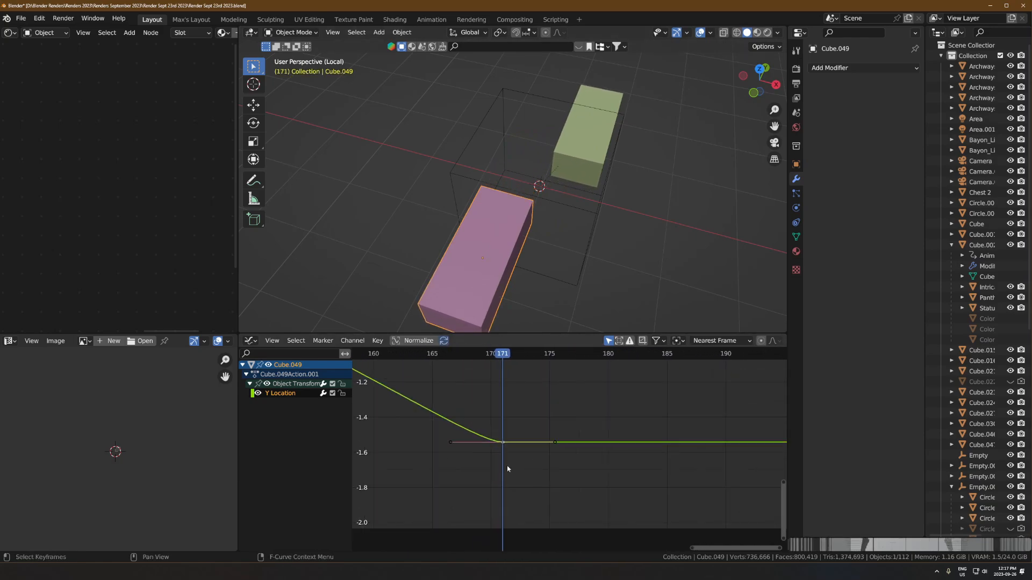
key("shift+d")
left_click(528, 441)
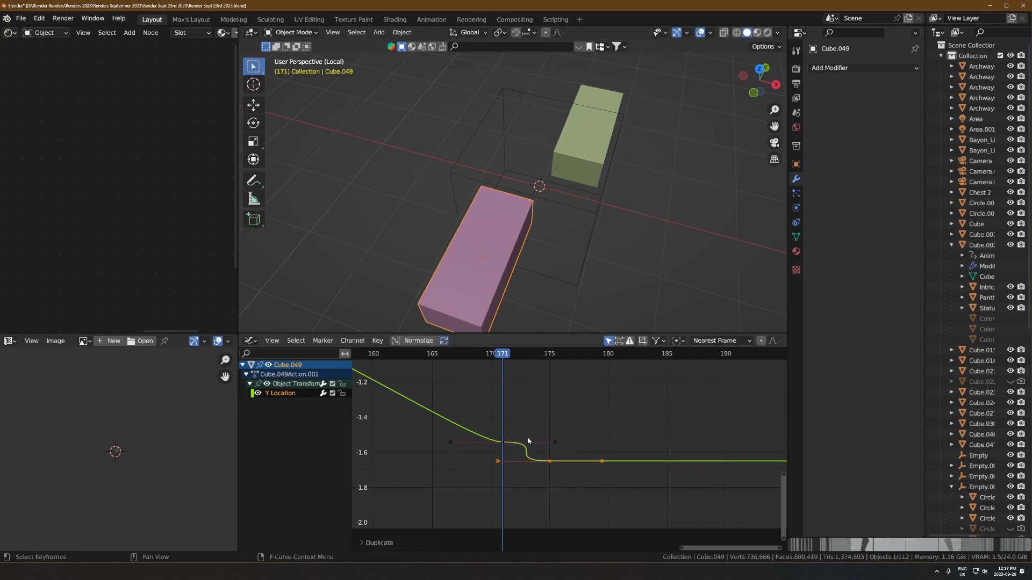
- Shorten the frame-171 keyframe's outgoing handle along X and scale the duplicated keyframe's handles to about half their length
left_click(555, 444)
key("g")
key("x")
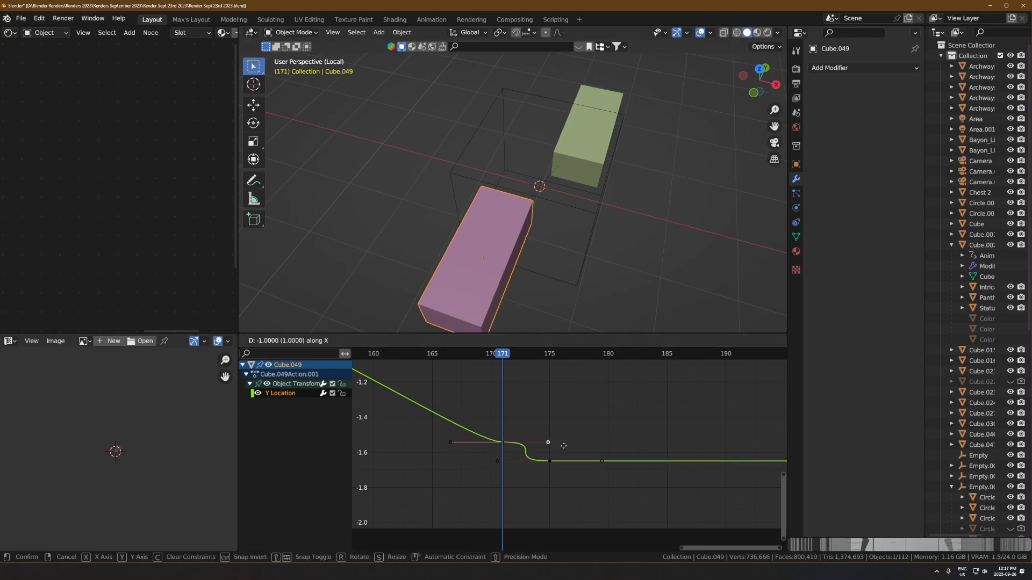
left_click(535, 448)
key("s")
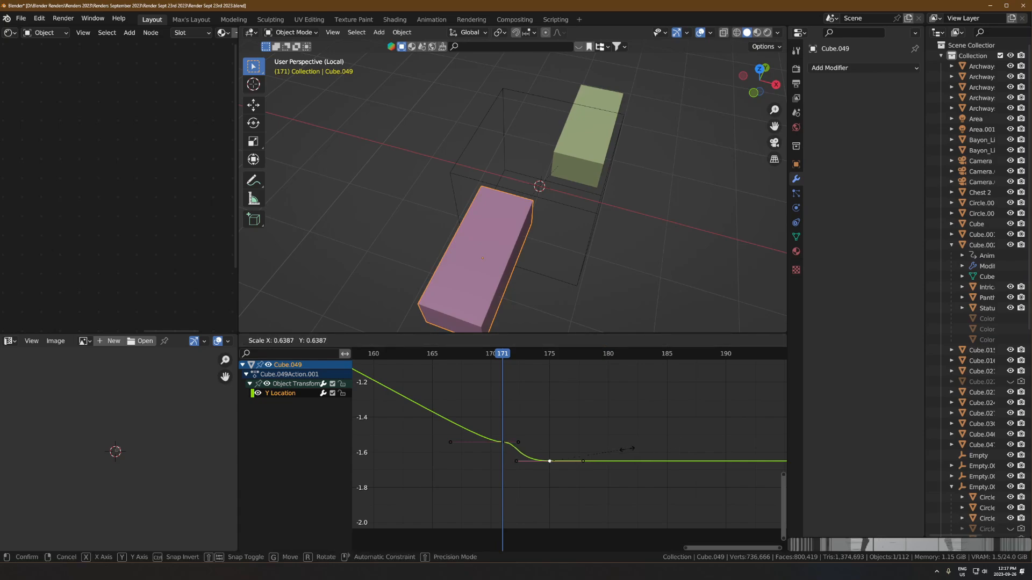
left_click(600, 450)
- Raise the duplicated frame-175 keyframe to a Y Location of about -1.42 to form a bounce peak
key("g")
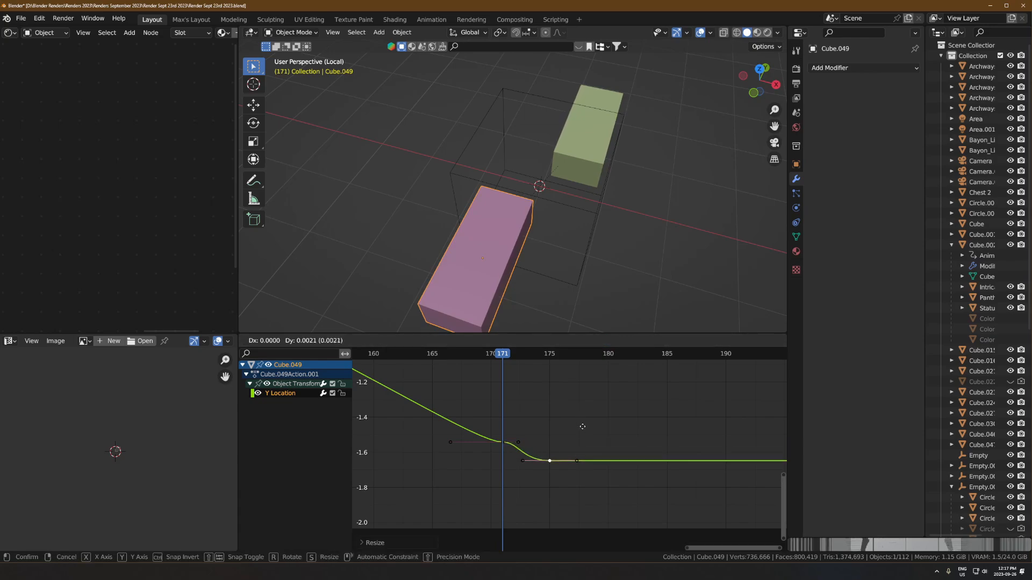
left_click(579, 426)
left_click_drag(505, 357, 536, 359)
key("g")
left_click(556, 385)
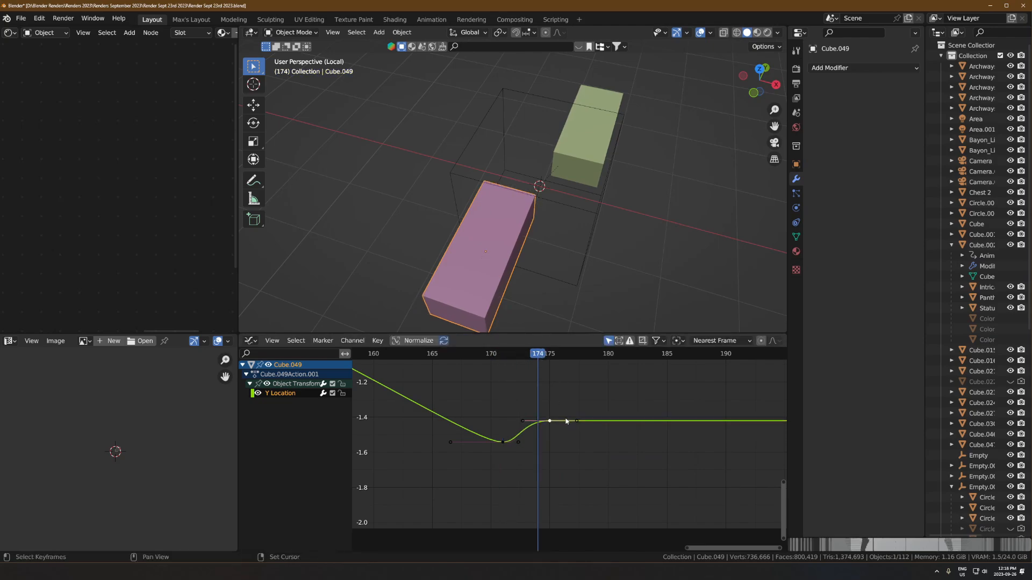
- Duplicate the peak keyframe to frame 183 at about -1.57 for the settling position, and play the bounce
key("shift+d")
left_click(657, 445)
key("space")
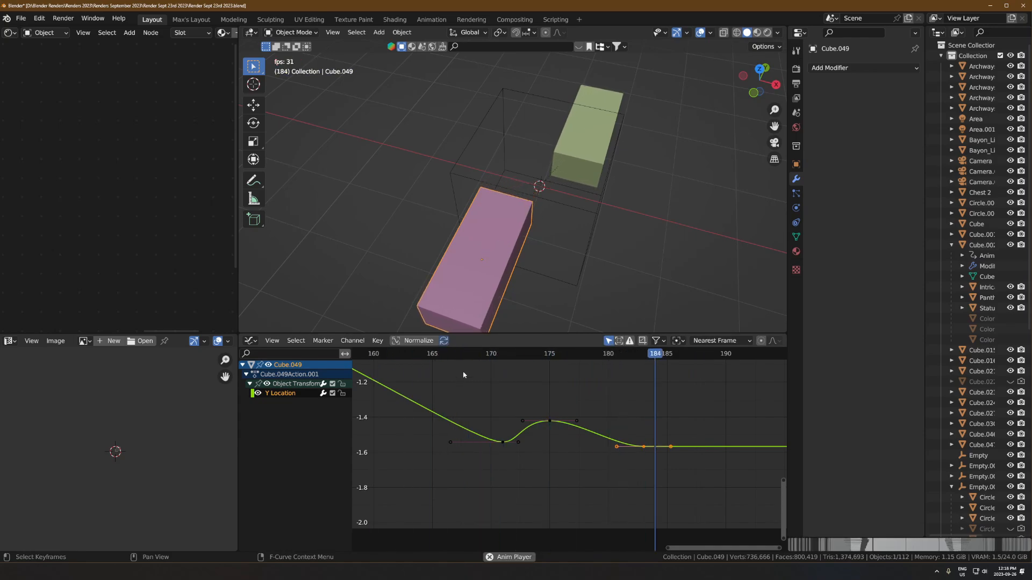
key("space")
middle_click_drag(502, 248, 511, 231, "shift")
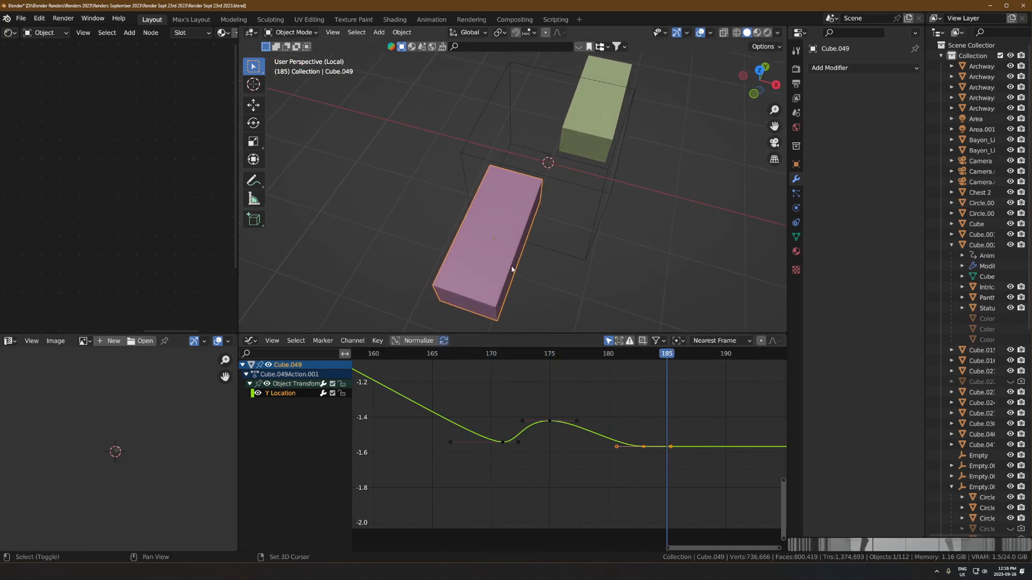
middle_click_drag(512, 270, 514, 245, "shift")
left_click(374, 354)
key("space")
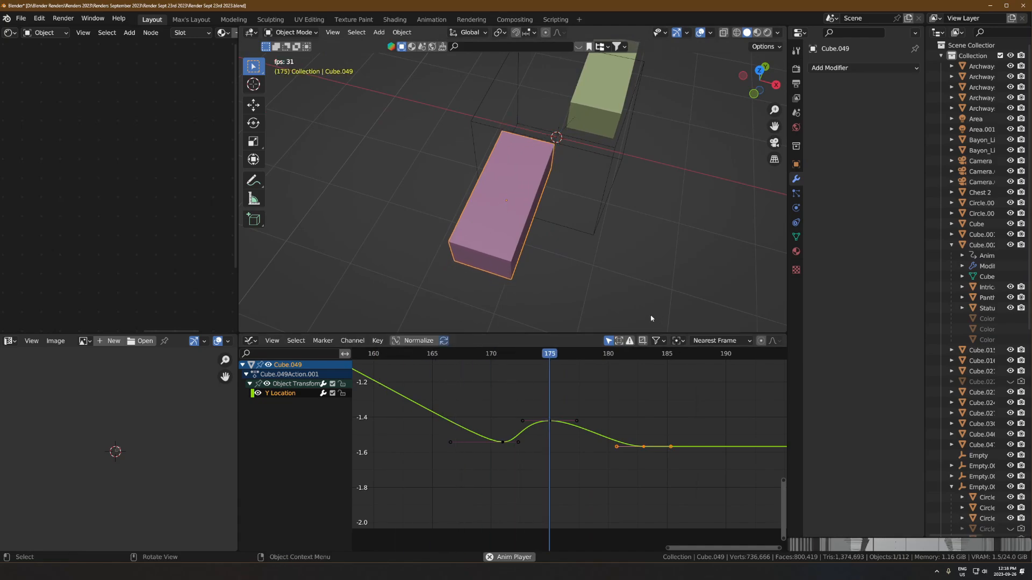
key("space")
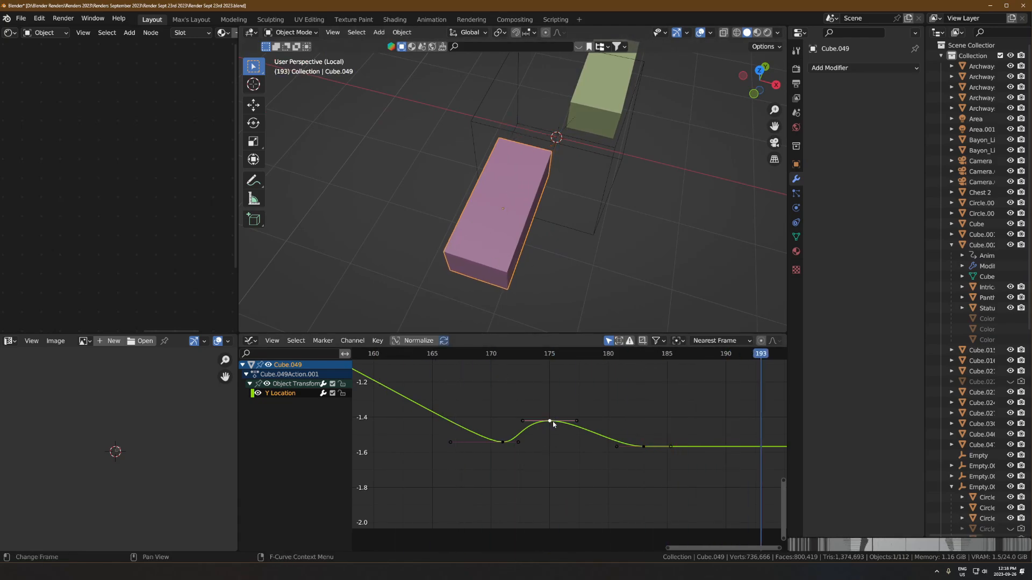
- Move the bounce peak keyframe to frame 173 at about -1.51, scale down its handles, and scrub through it
left_click_drag(553, 422, 526, 436)
left_click(525, 437)
key("s")
left_click(538, 439)
left_click(503, 355)
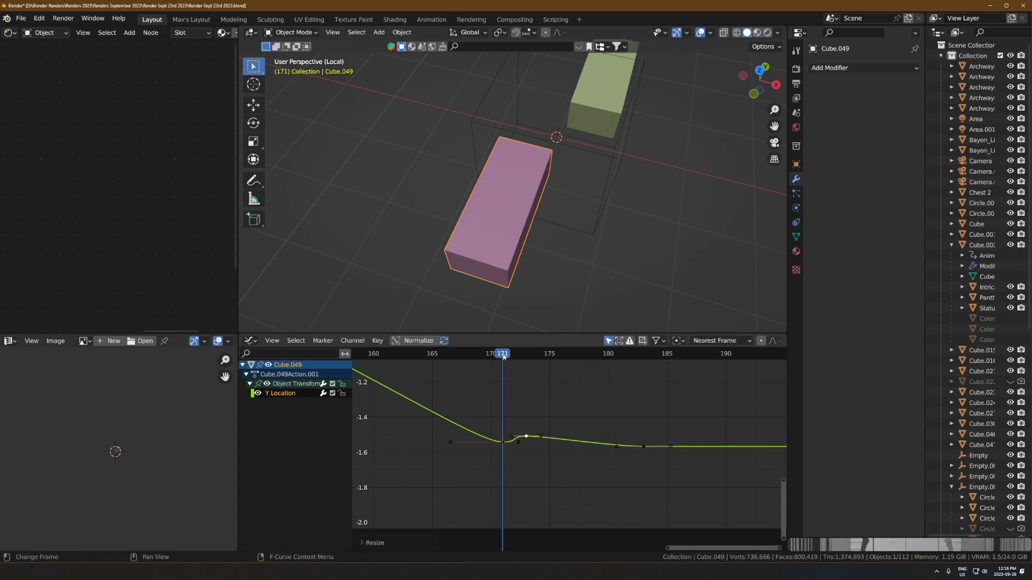
left_click_drag(505, 356, 526, 359)
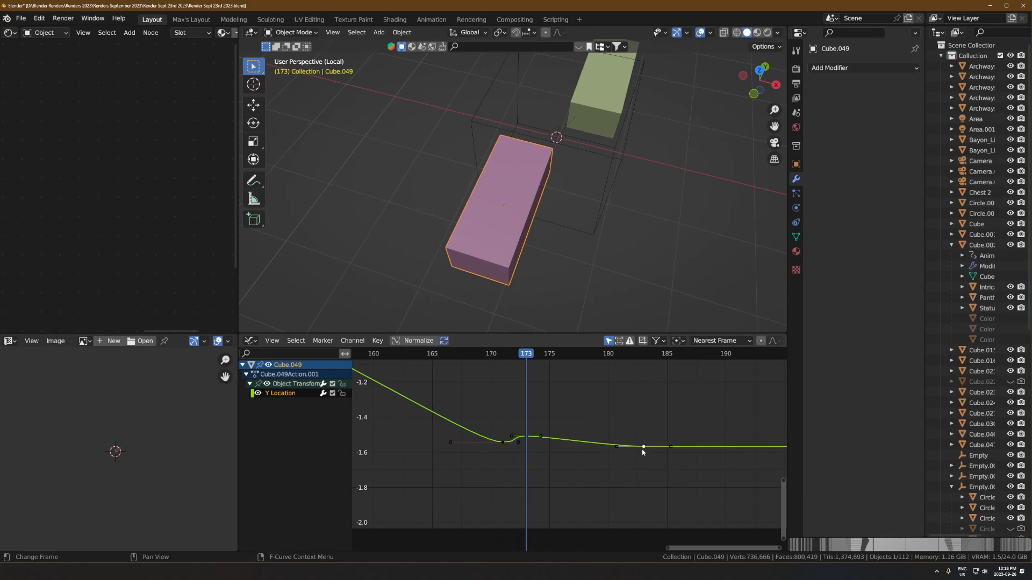
- Move the settling keyframe to frame 176, raise it along Y to about -1.55, and play the animation
key("g")
key("x")
key("x")
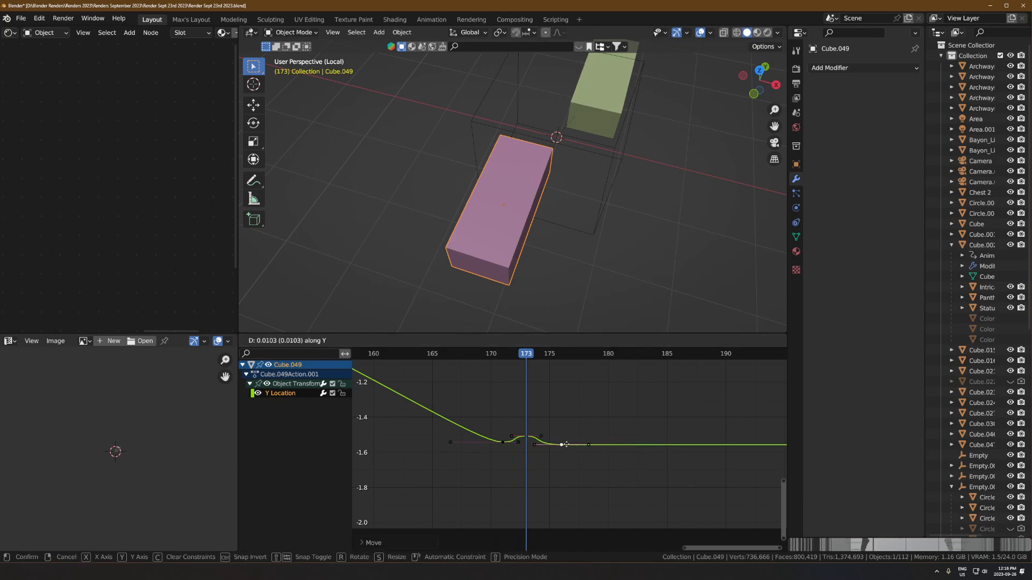
left_click(572, 431)
key("space")
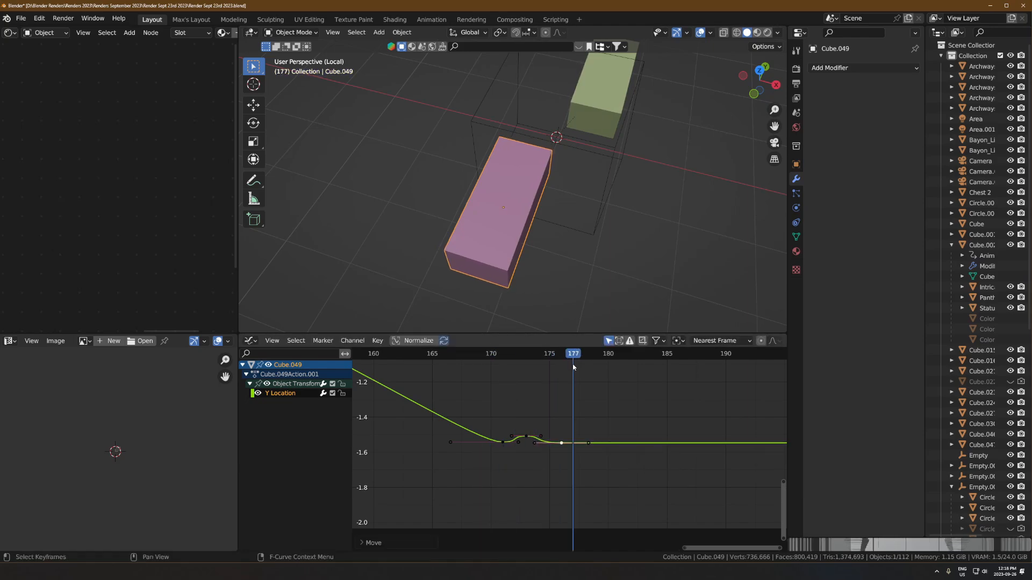
key("space")
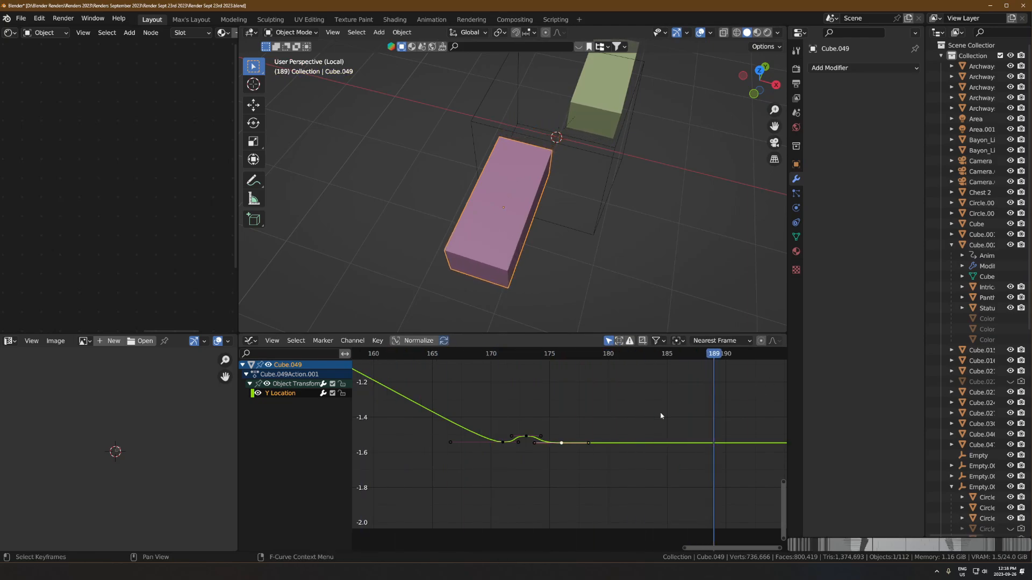
- Lower the bounce peak keyframe along Y to about -1.525 and play the animation
middle_click_drag(521, 432, 560, 411, "ctrl")
key("g")
key("y")
left_click(538, 419)
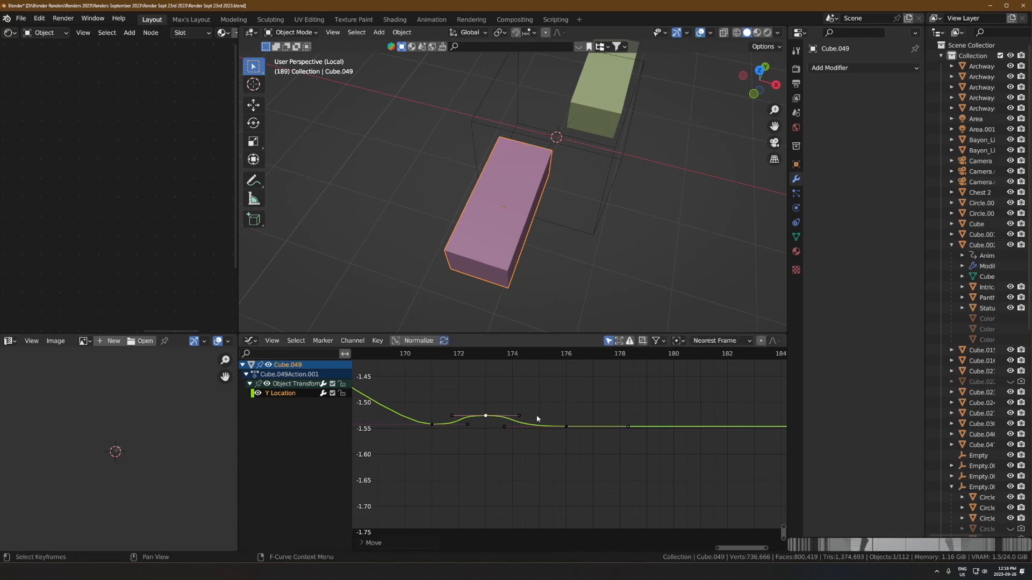
key("space")
key("space")
- Shift the bounce peak keyframe along X to frame 172 and shorten its handles along X
key("g")
key("x")
key("s")
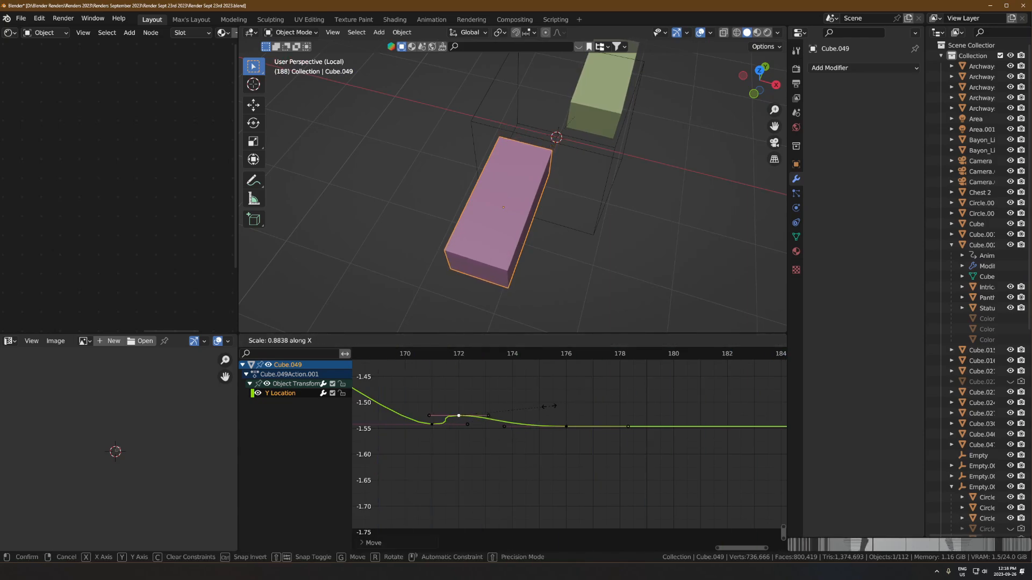
left_click(510, 410)
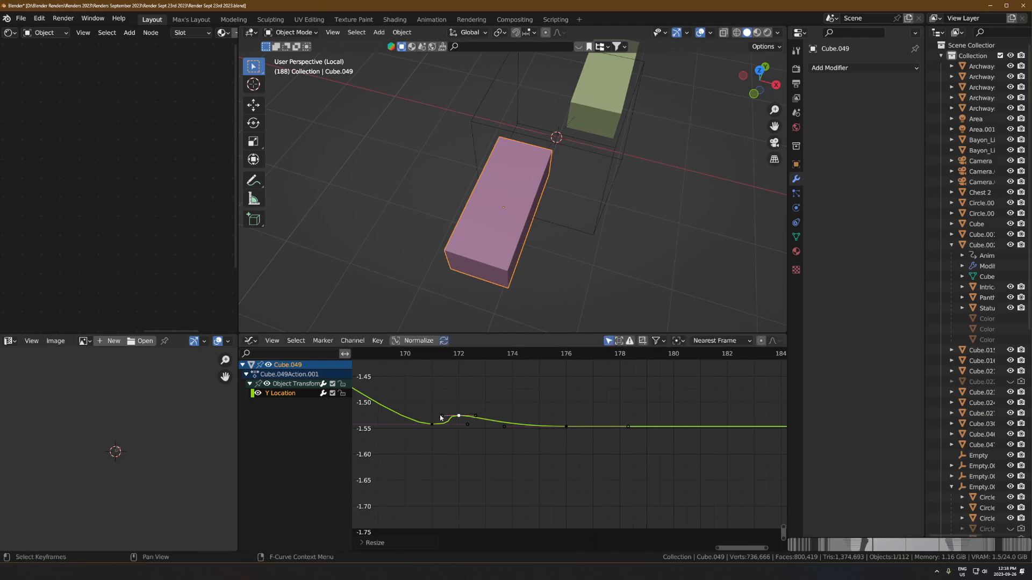
- Pull the frame-171 keyframe's outgoing handle in by about 1 frame along X and replay the landing
key("g")
key("x")
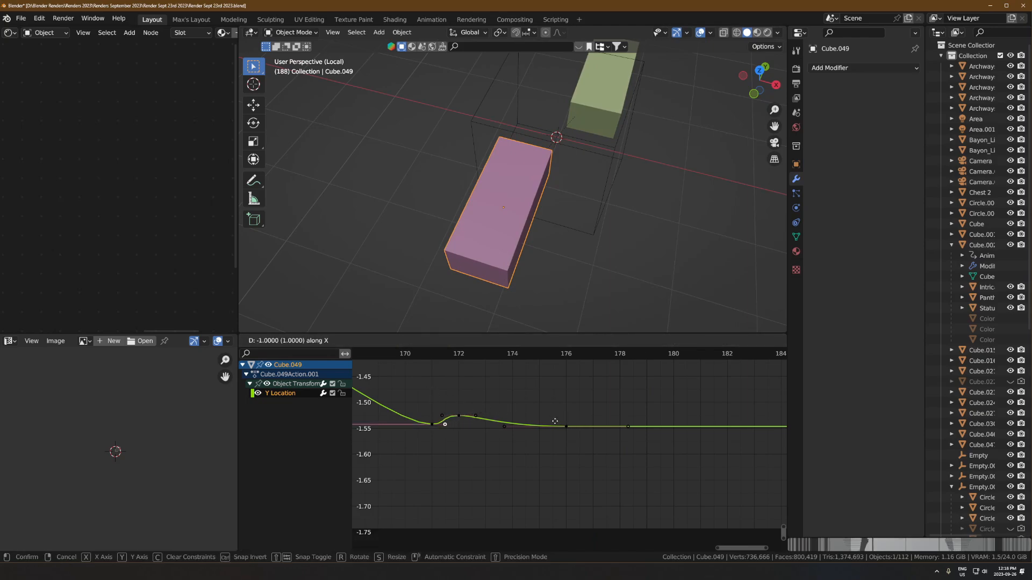
left_click(554, 422)
left_click(378, 356)
key("space")
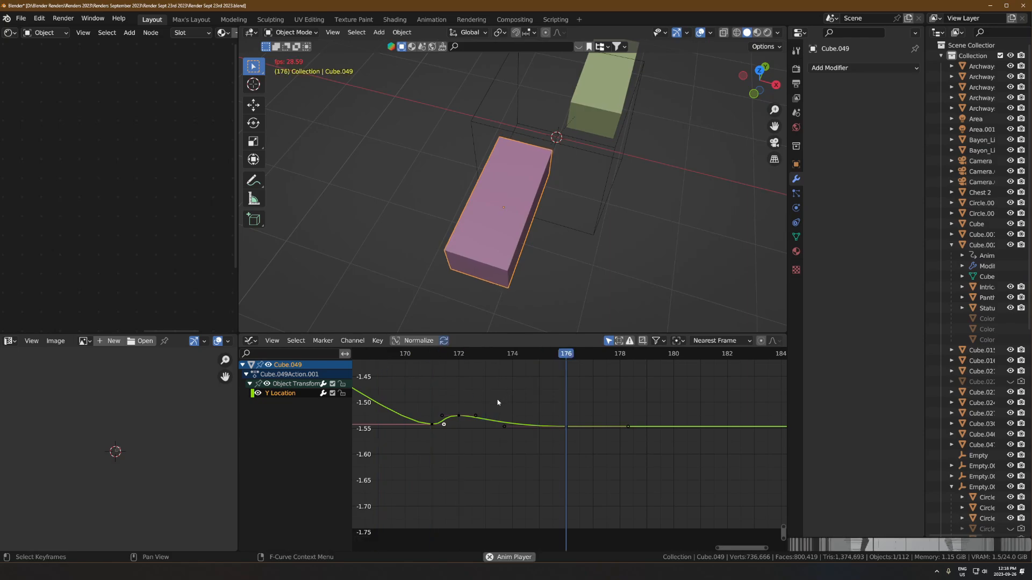
key("space")
middle_click_drag(447, 429, 565, 423)
scroll(566, 422, "down", 1)
key("space")
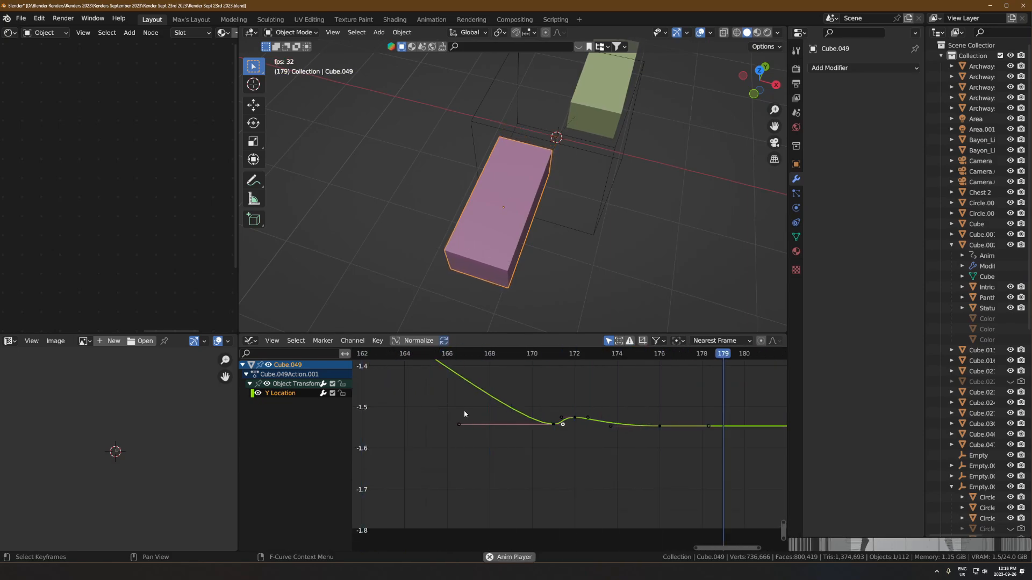
key("space")
- Move the settling keyframe along X to frame 175 and scrub back to frame 167
scroll(620, 426, "down", 1)
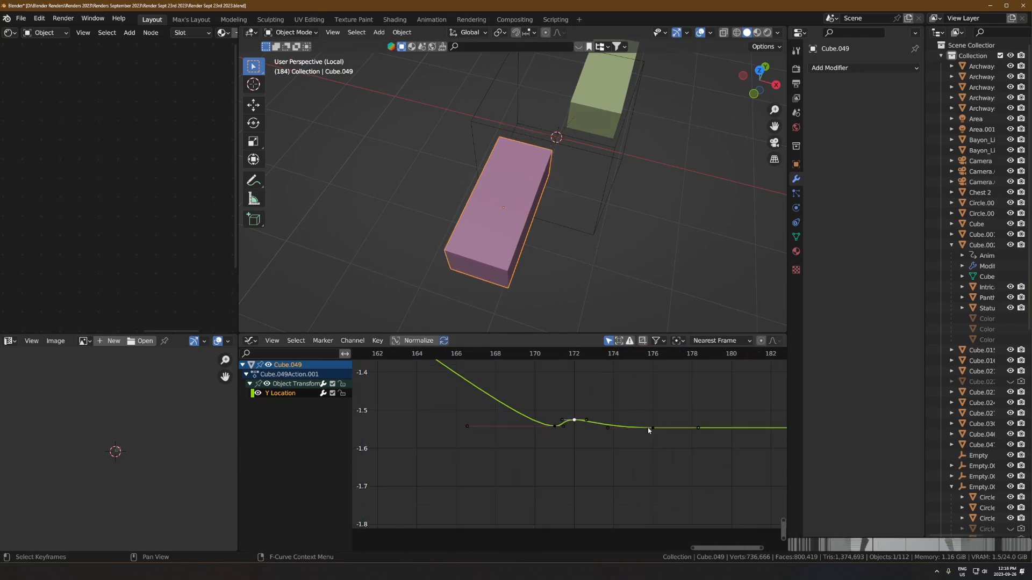
key("g")
key("x")
left_click(619, 407)
left_click_drag(494, 353, 476, 354)
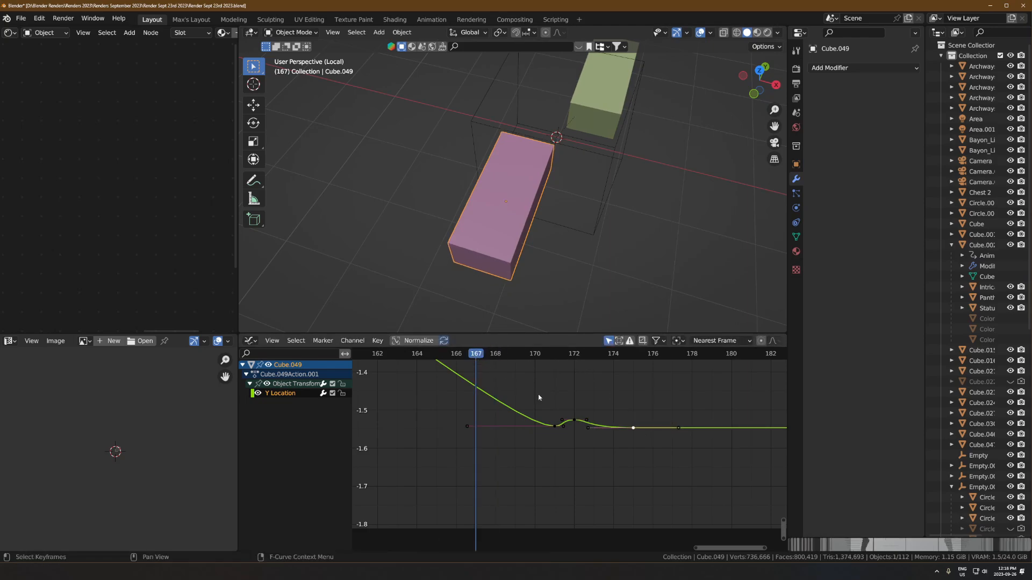
- Try raising the bounce peak keyframe along Y, play the animation, and undo the change
left_click(574, 421)
key("g")
key("y")
left_click(574, 401)
key("space")
key("space")
key("ctrl+z")
- Rewind to before the landing and play the purple block's bounce animation
middle_click_drag(605, 469, 545, 473)
left_click_drag(457, 354, 298, 387)
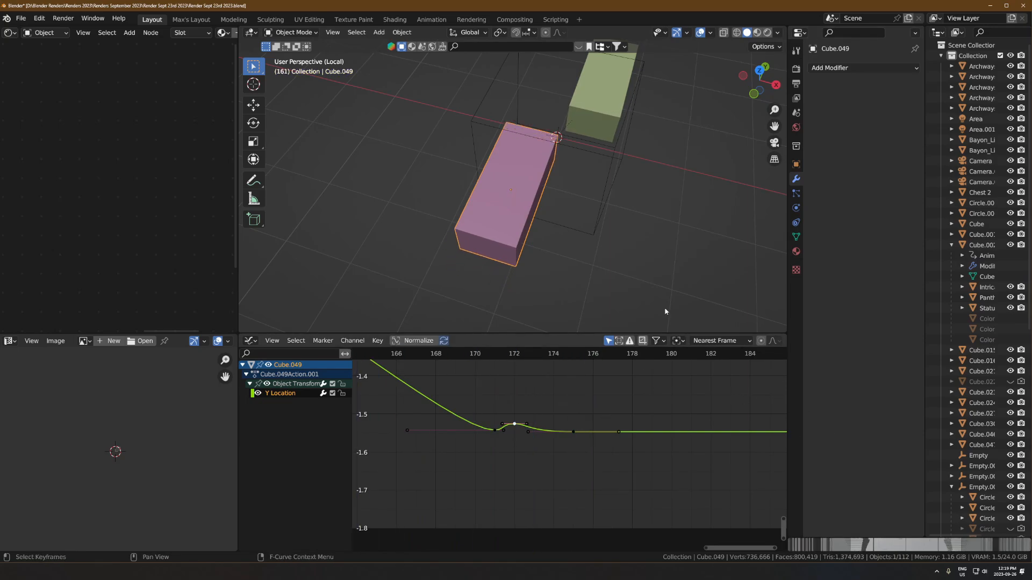
scroll(543, 417, "down", 3)
key("space")
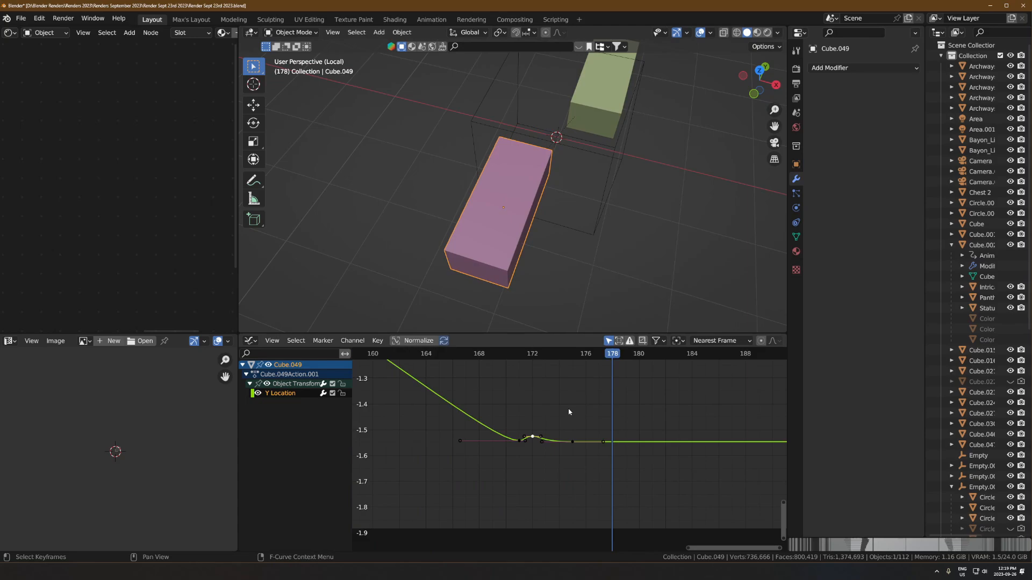
- Compare the Y Location curves of the green and purple blocks by selecting each and fitting its keyframes in the Graph Editor
middle_click_drag(593, 169, 456, 249, "shift")
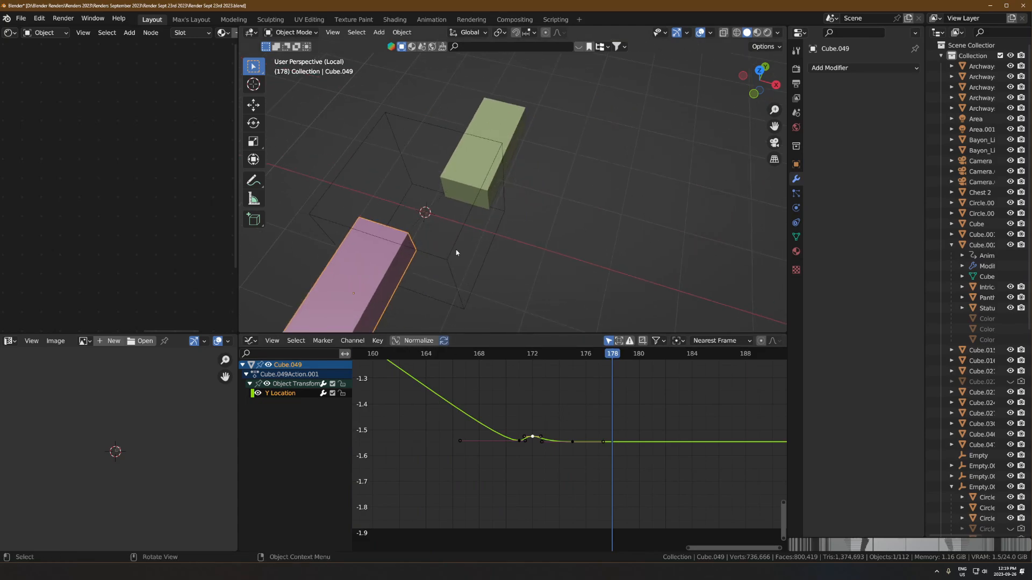
left_click(486, 159)
scroll(508, 314, "down", 2)
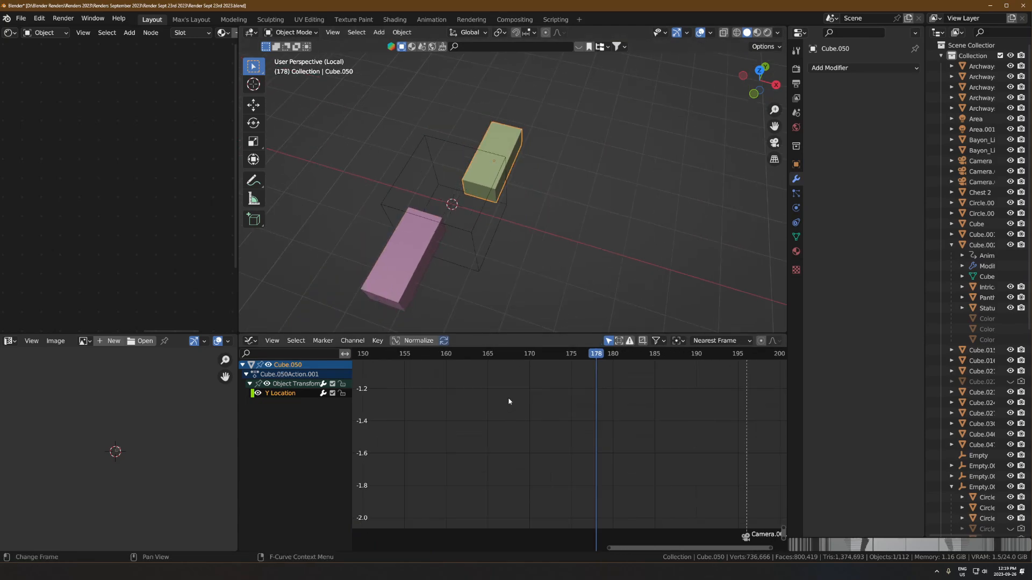
key("Home")
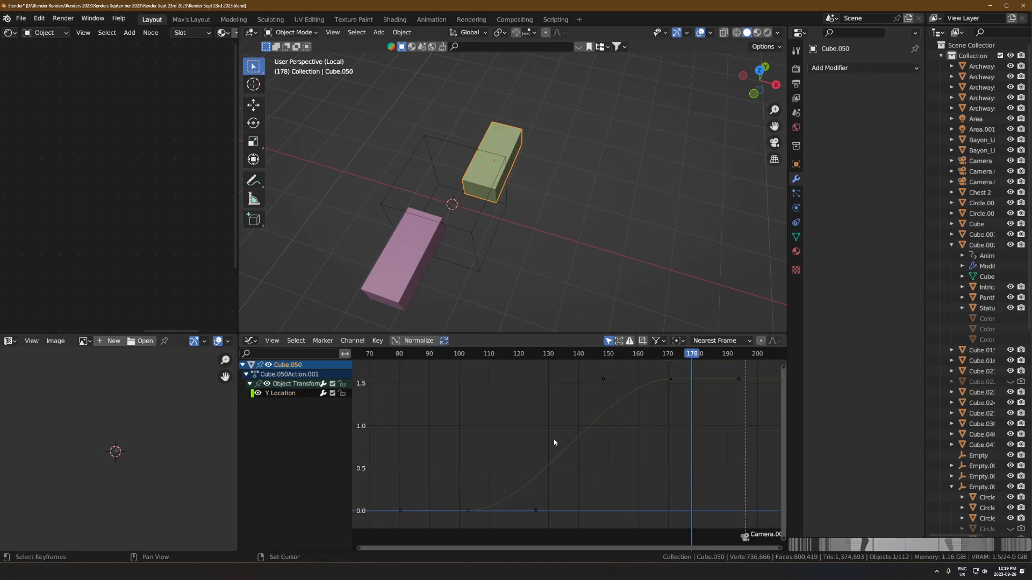
left_click(383, 276)
key("Home")
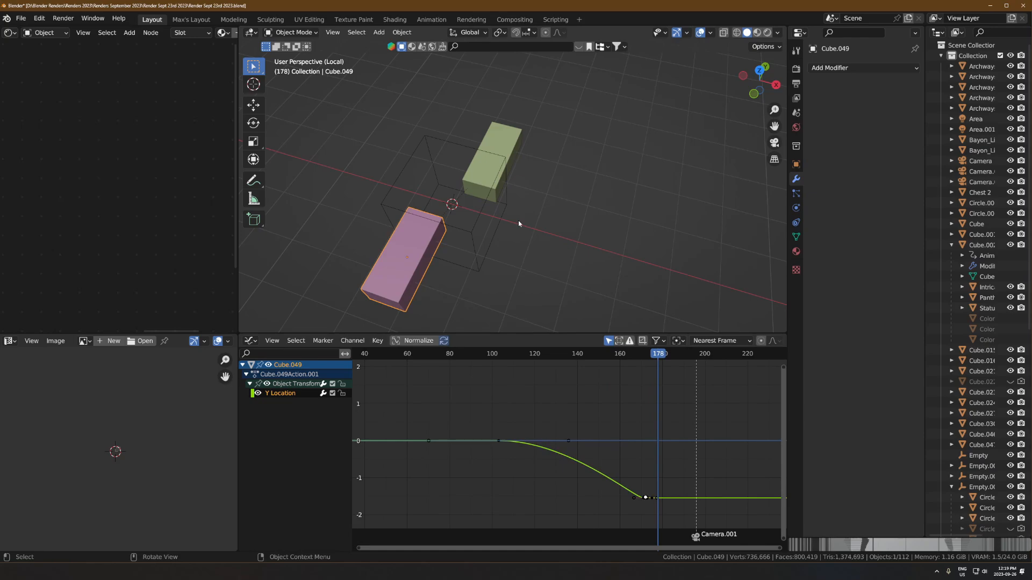
left_click(521, 139)
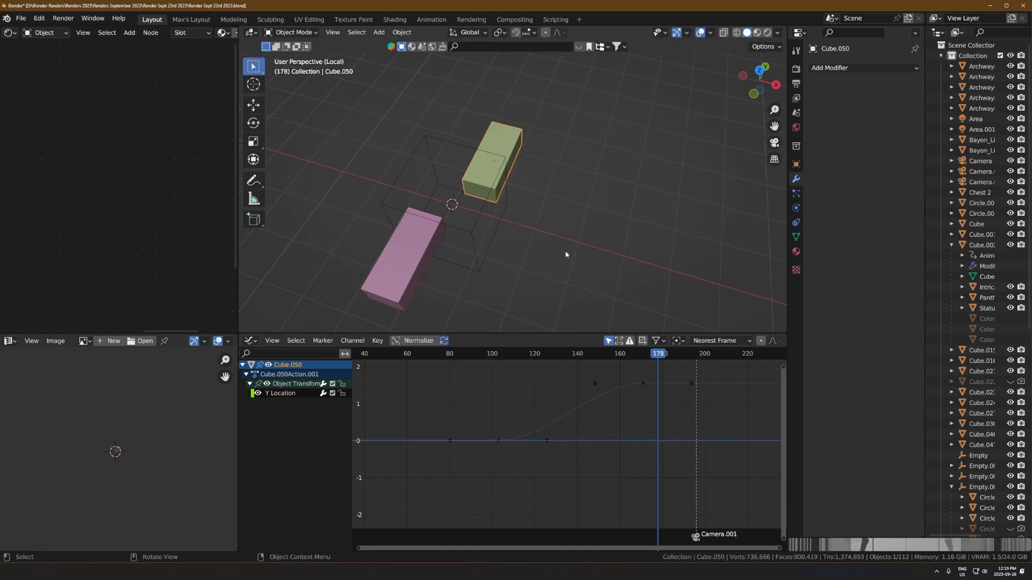
key("Home")
scroll(471, 251, "up", 2)
middle_click_drag(474, 325, 576, 268, "shift")
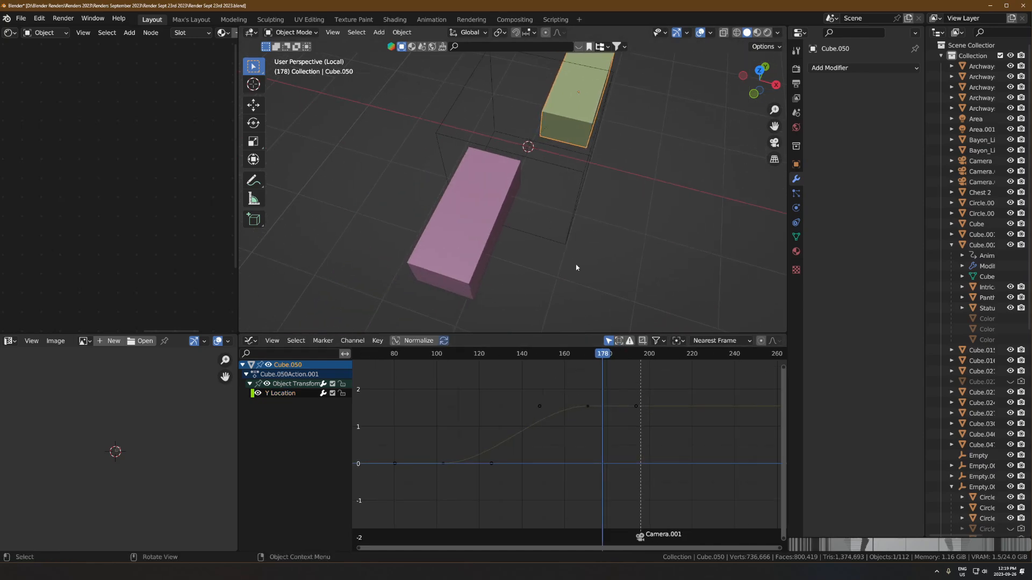
- Copy all of the purple block's Y Location keyframes
left_click(480, 249)
key("Home")
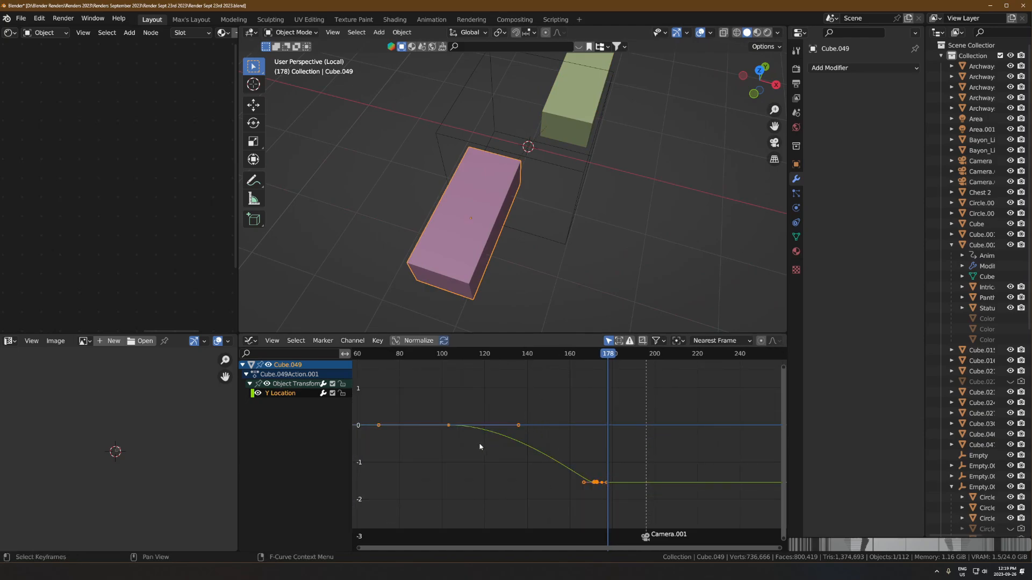
scroll(480, 446, "up", 3)
middle_click_drag(497, 450, 505, 432)
left_click(527, 461)
left_click(609, 474)
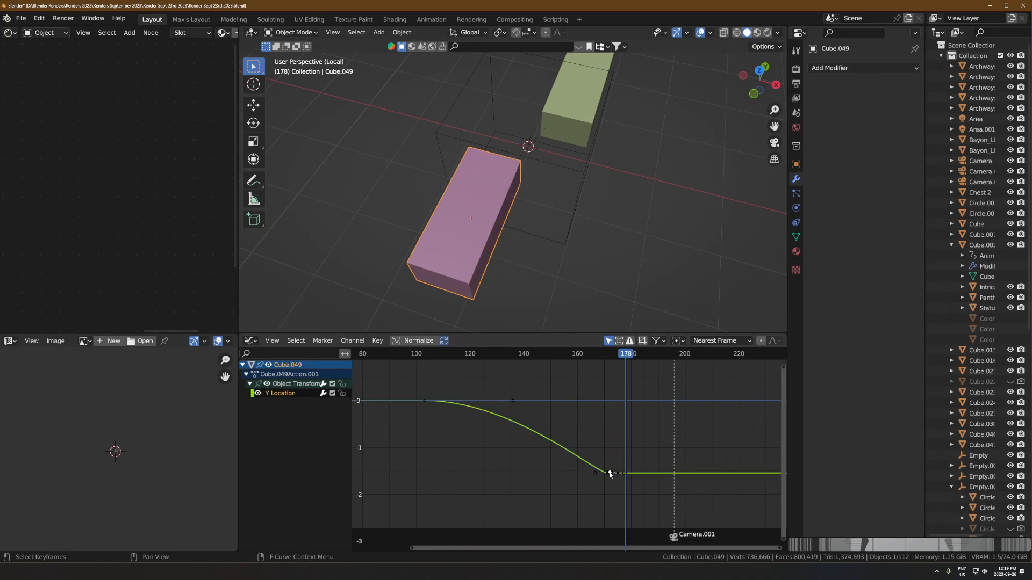
right_click(610, 475)
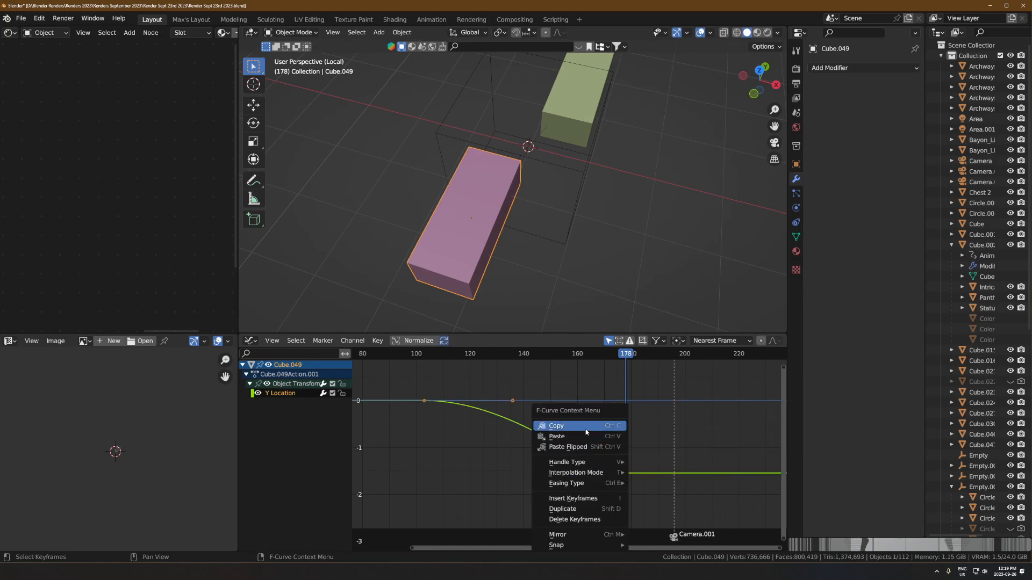
- Paste the copied keyframes into the green block's Y Location curve at frame 244
left_click(584, 155)
key("Home")
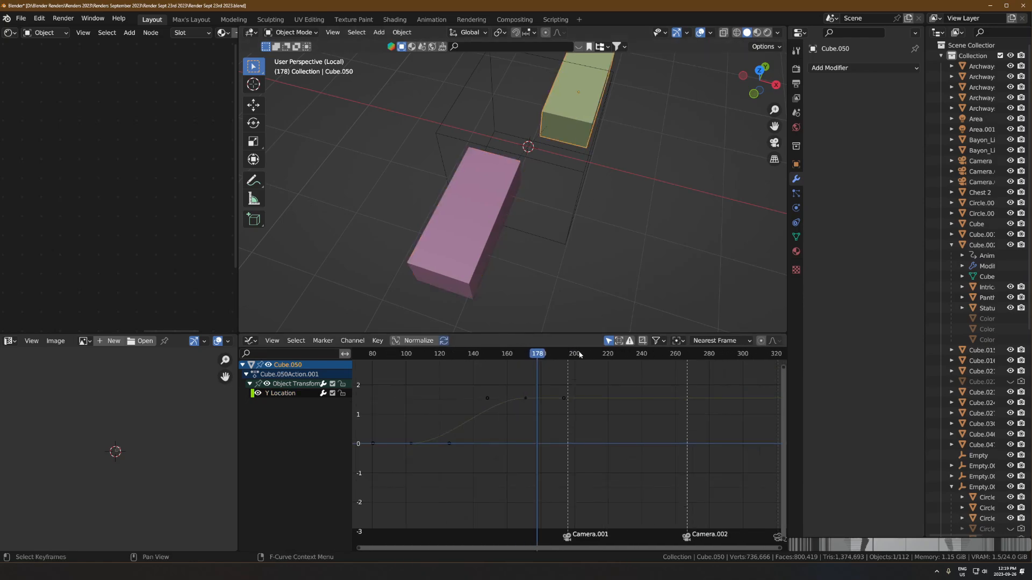
left_click_drag(556, 354, 649, 355)
middle_click_drag(671, 403, 591, 419)
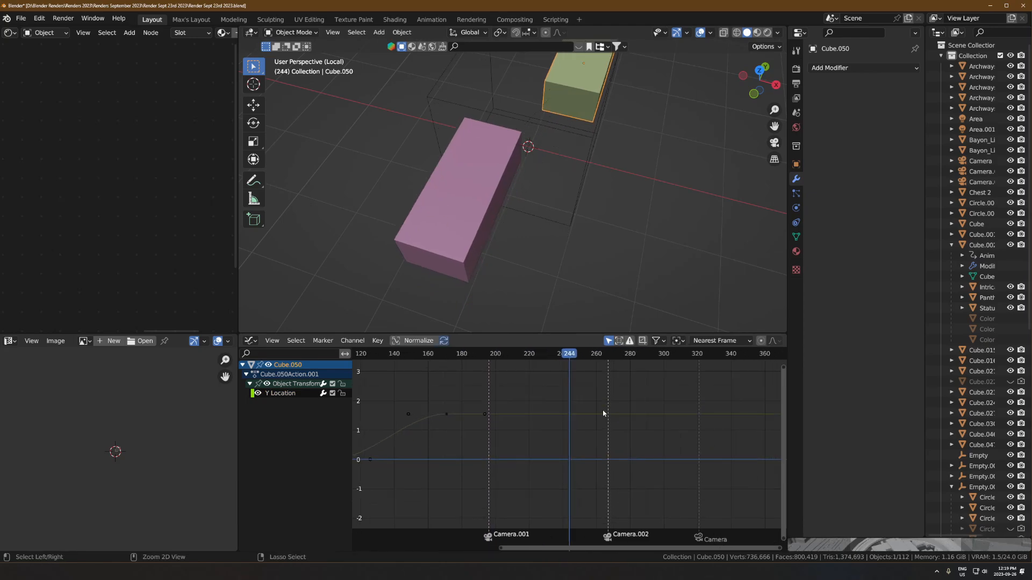
key("ctrl+v")
- Flip the green block's pasted keyframes by scaling them by -1 along Y
type("sy")
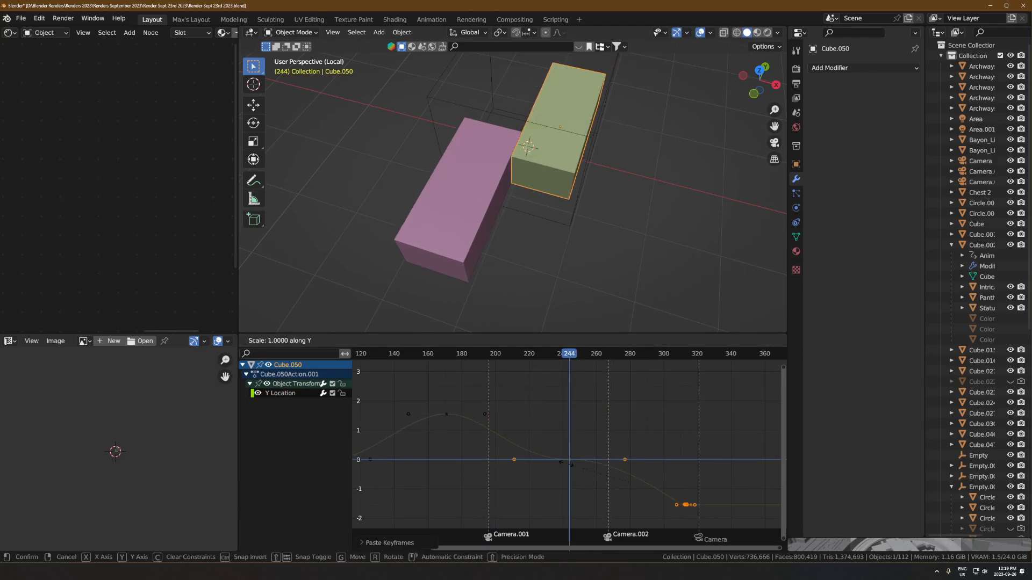
type("-1")
key("Return")
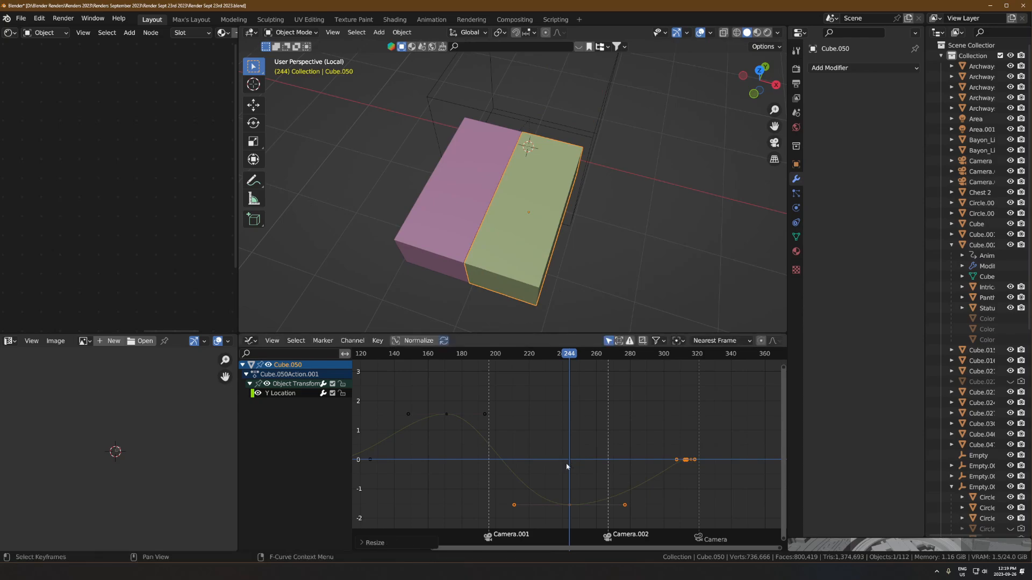
- Raise the flipped keyframes along Y until the one at frame 244 sits at 0
middle_click_drag(473, 460, 576, 466)
key("g")
key("y")
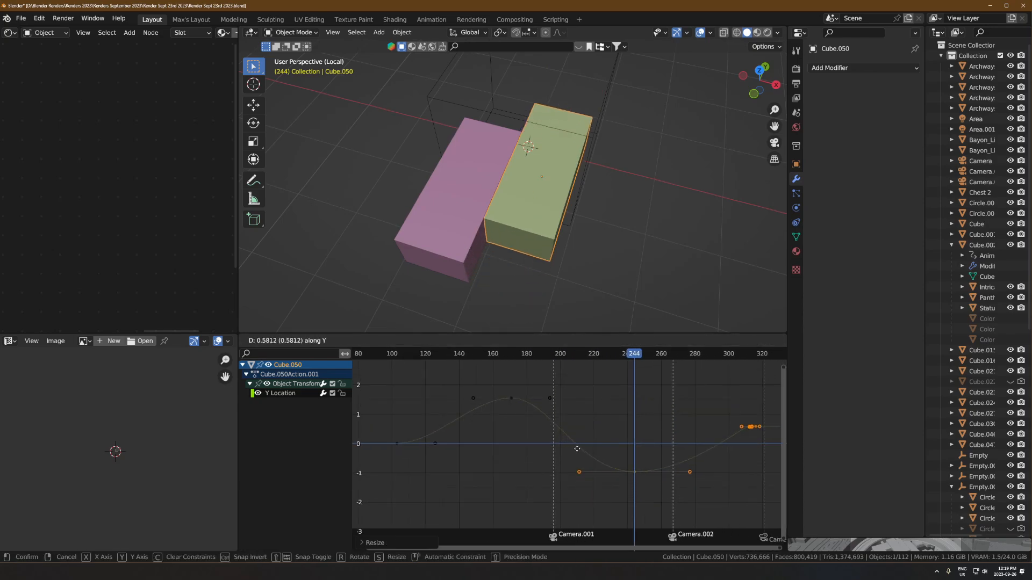
left_click(574, 462)
scroll(559, 463, "up", 5)
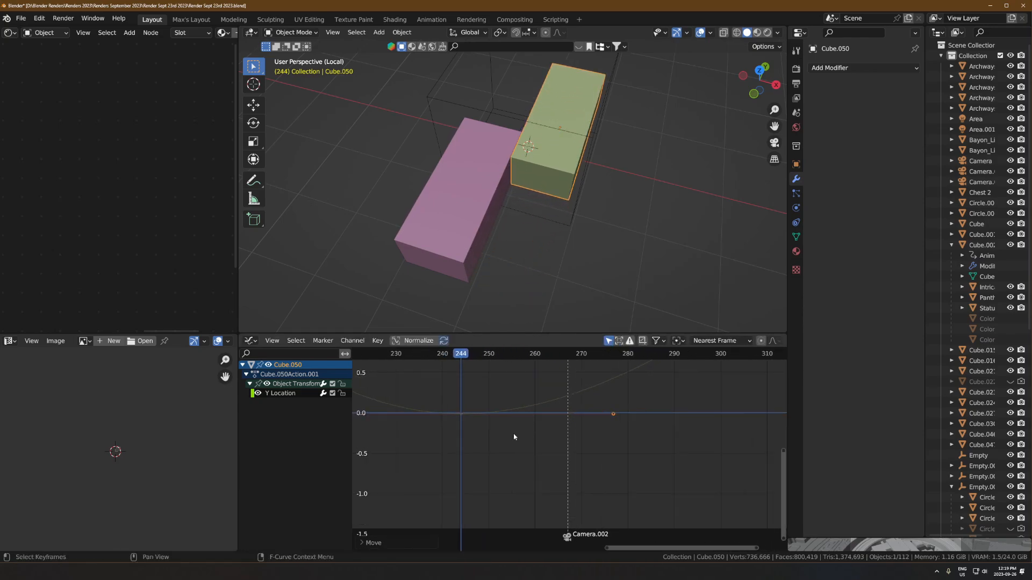
scroll(559, 467, "up", 1)
key("g")
key("y")
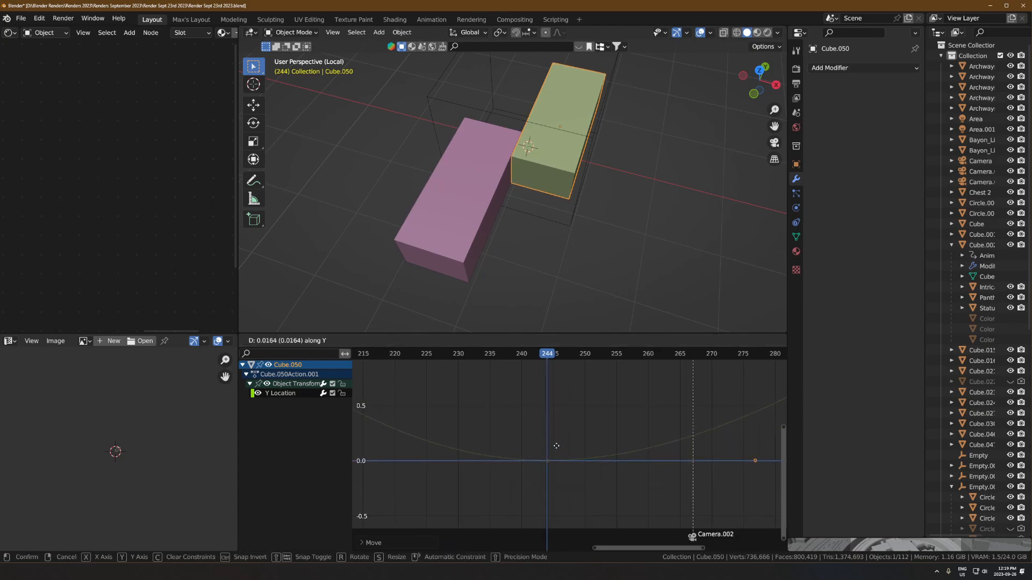
left_click(556, 446)
- Try duplicating the green block's keyframe at frame 244 to add extra curve points between frames 254 and 262
scroll(559, 449, "down", 6)
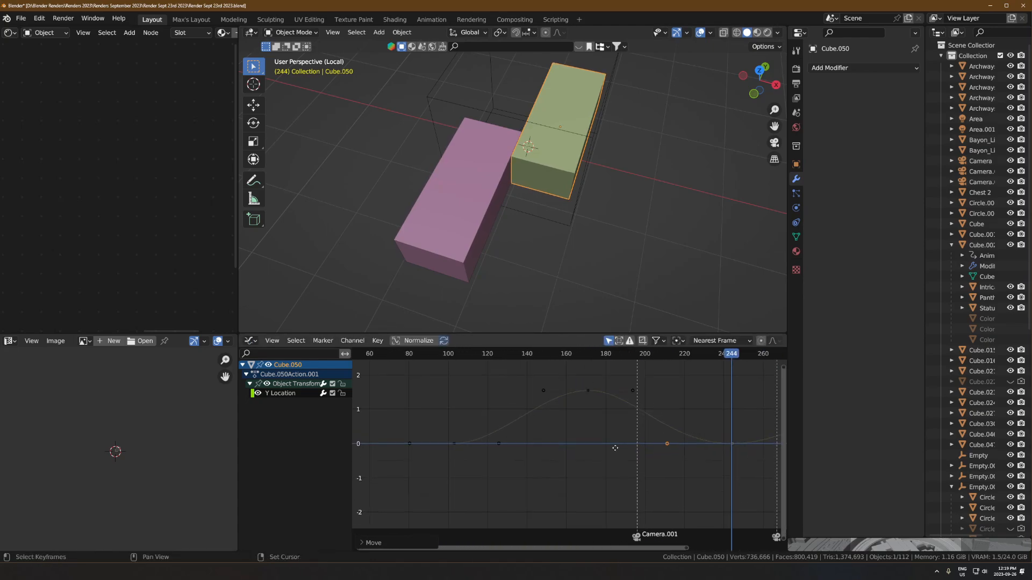
middle_click_drag(615, 448, 465, 438)
scroll(529, 429, "up", 5)
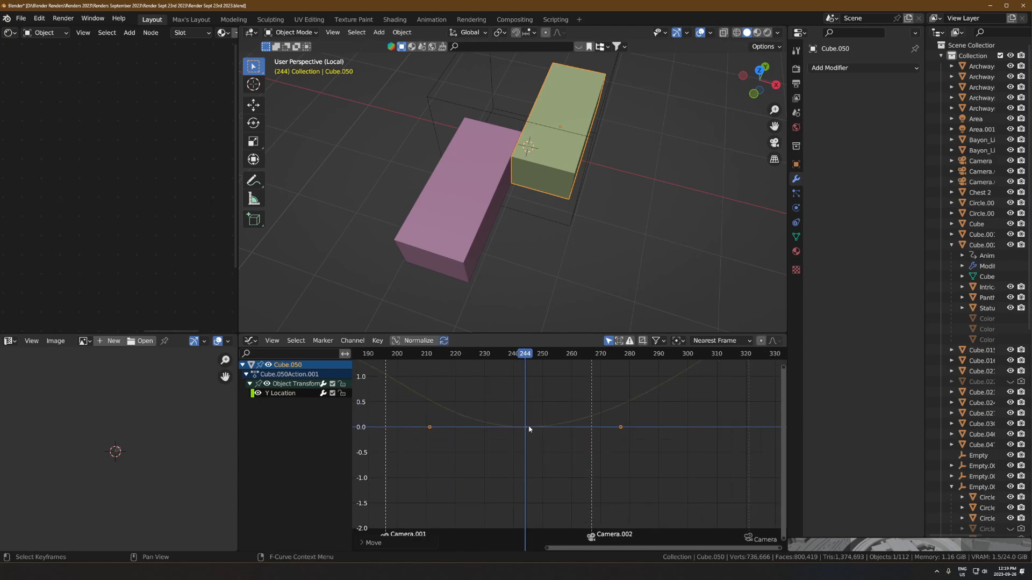
left_click(526, 427)
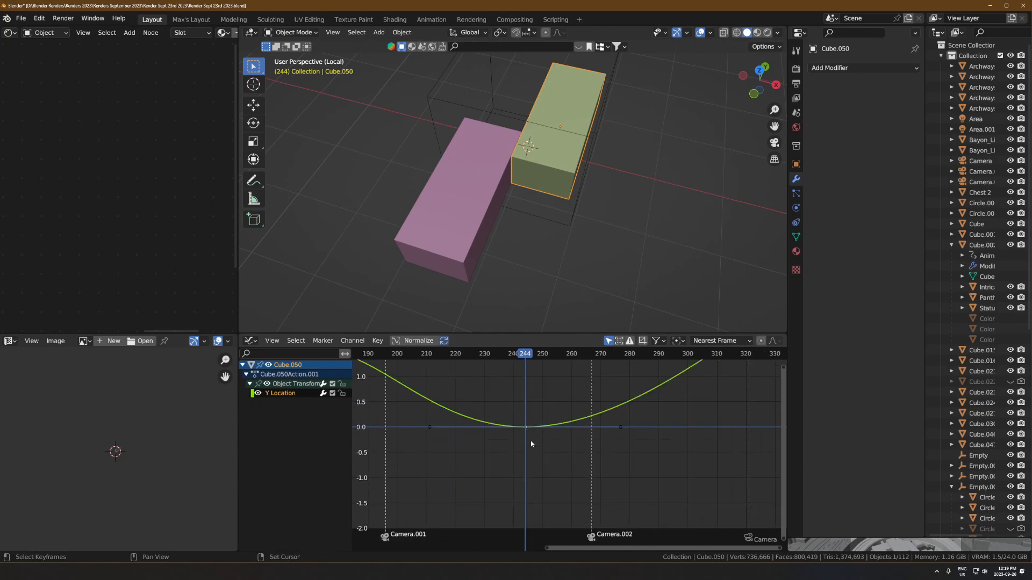
key("shift+d")
left_click(560, 418)
key("shift+d")
left_click(583, 405)
left_click(555, 404)
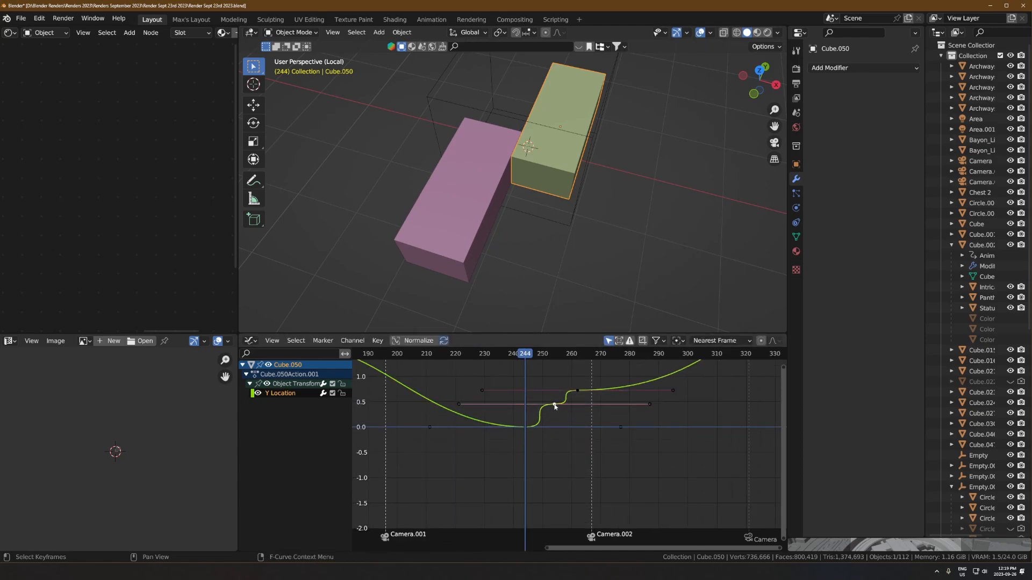
key("shift+d")
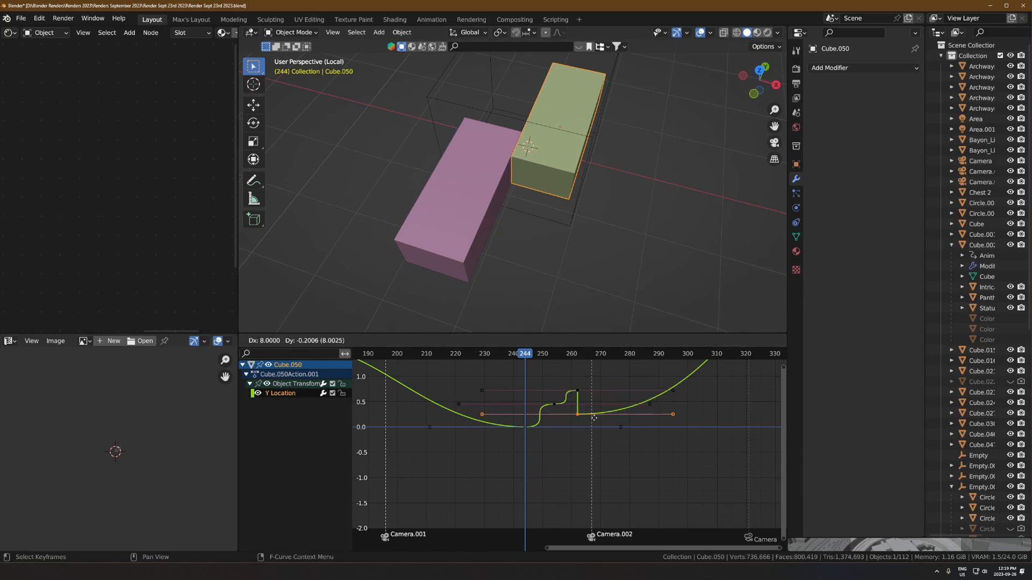
left_click(589, 414)
- Try duplicating the keyframe at frame 262 to frame 269, and duplicate that one back onto frame 262 at about 0.5
scroll(584, 407, "up", 5)
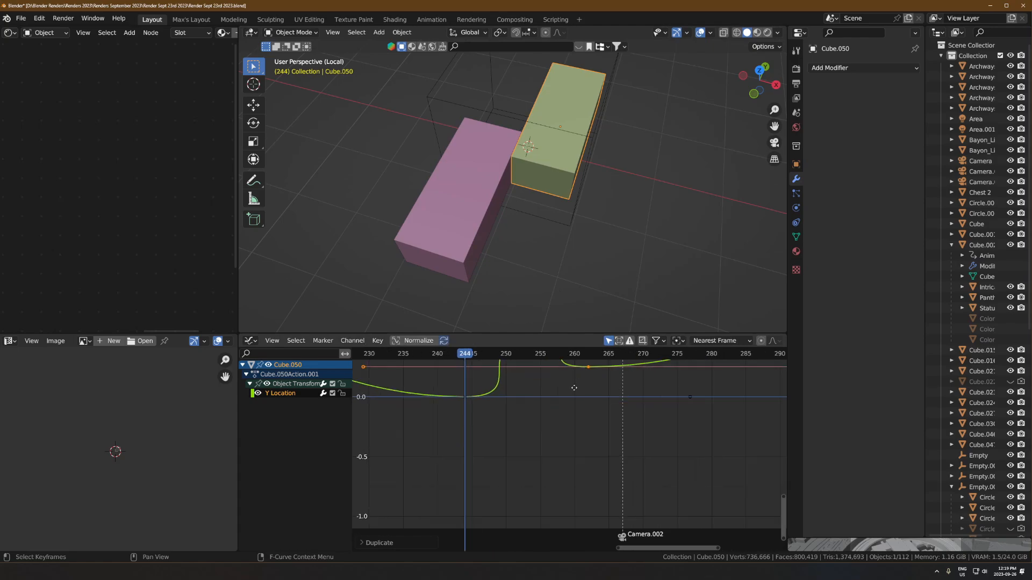
left_click(585, 354)
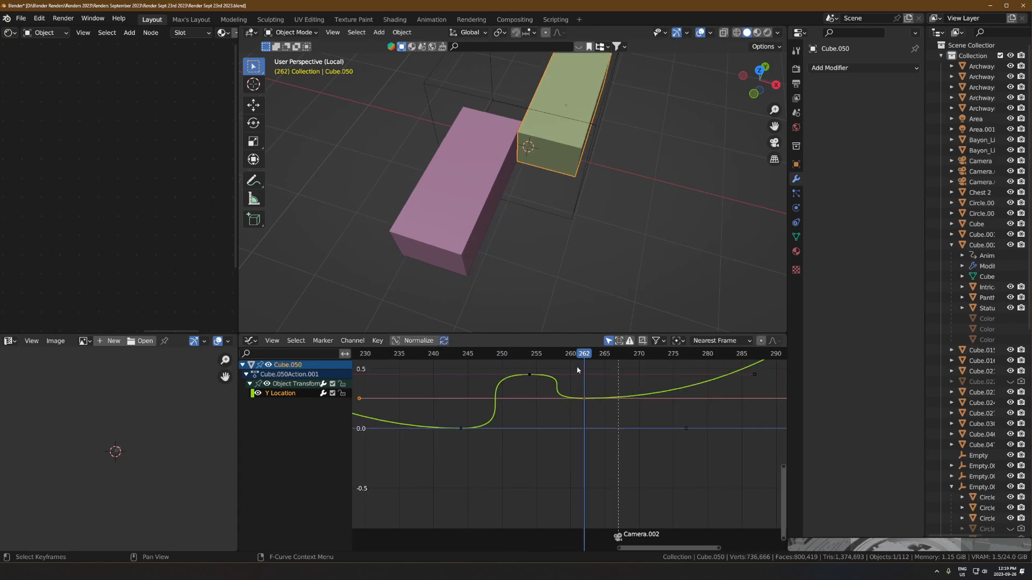
key("shift+d")
left_click(639, 419)
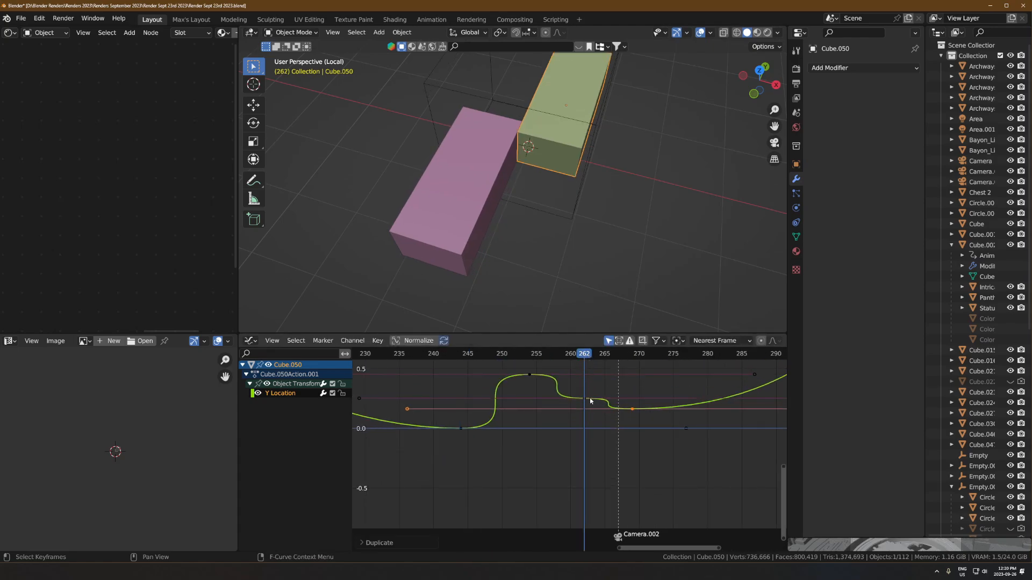
key("shift+d")
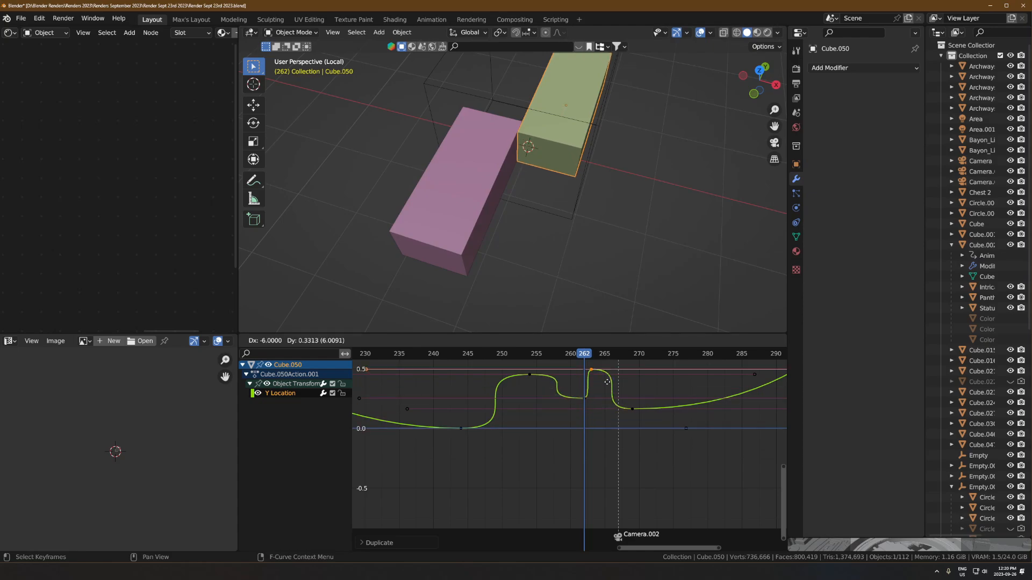
left_click(599, 386)
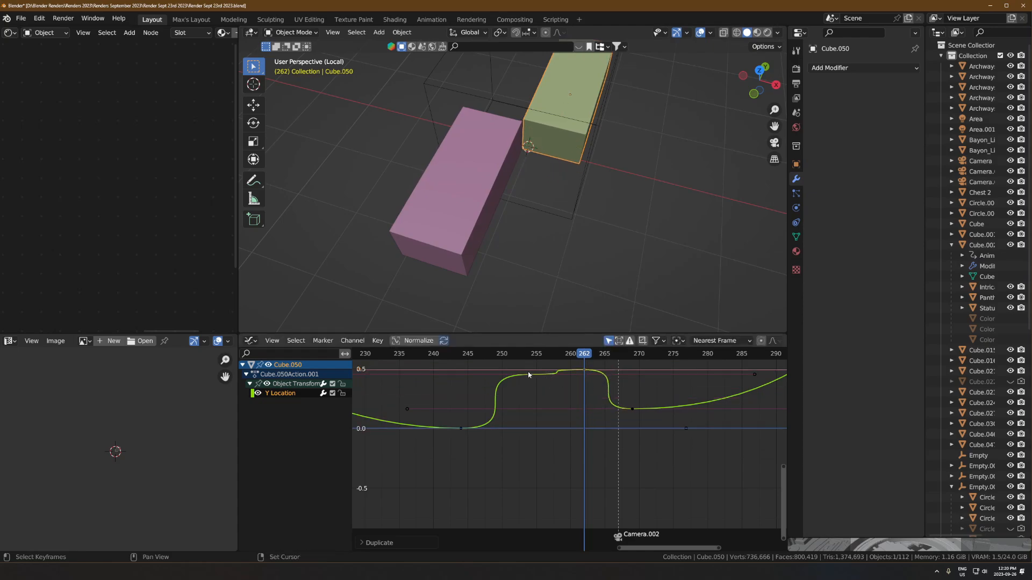
- Undo all the duplicated keyframes on the green block's Y Location curve
key("ctrl+z")
key("ctrl+z")
key("ctrl+z")
key("ctrl+z")
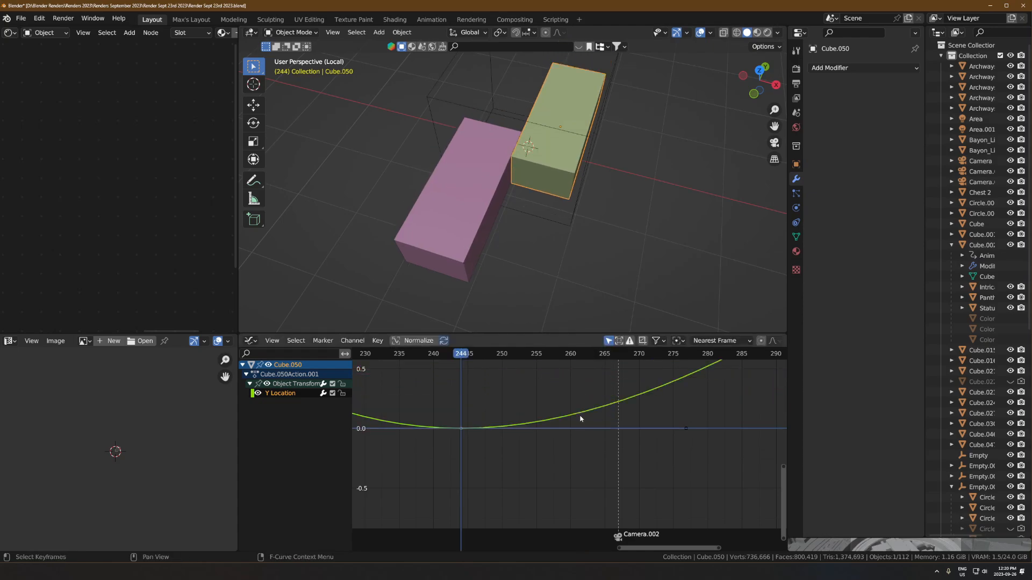
- Move the green block's pasted keyframes -141 frames along X to start at frame 103, and play the animation
scroll(581, 419, "down", 8)
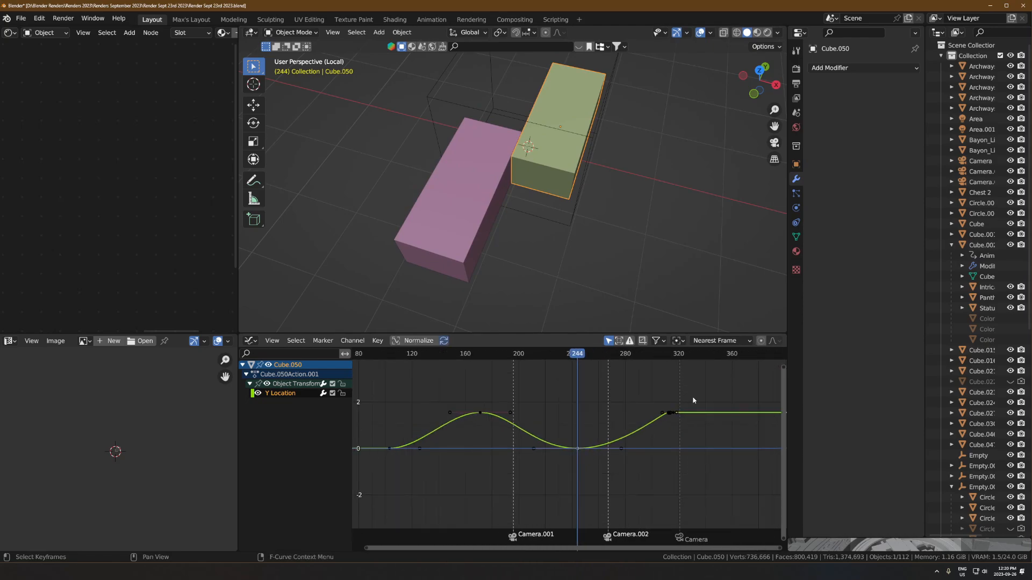
left_click_drag(695, 389, 553, 483)
middle_click_drag(531, 449, 658, 456)
scroll(667, 456, "up", 1)
key("g")
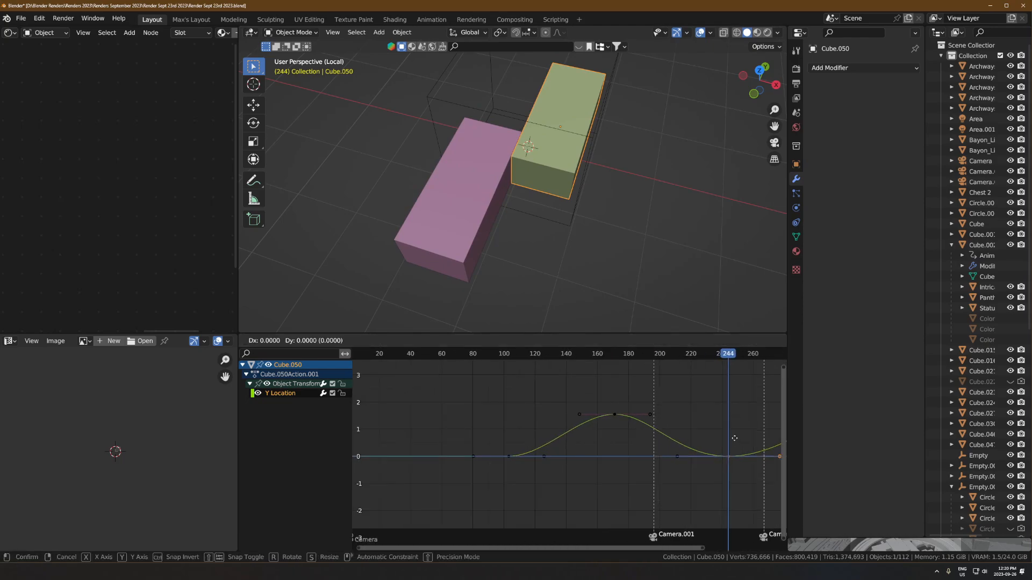
right_click(734, 438)
left_click(508, 354)
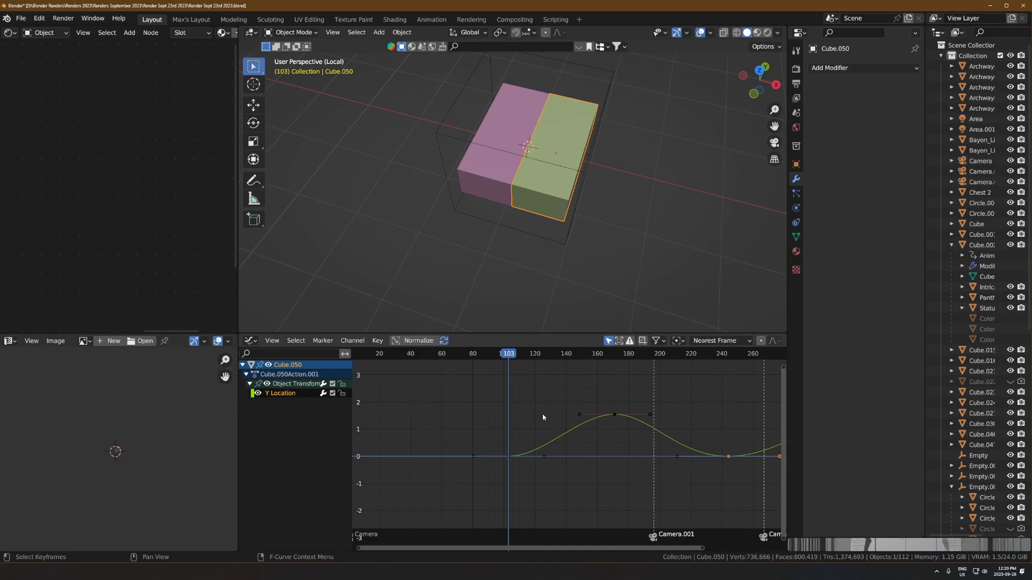
scroll(543, 417, "up", 2)
key("g")
key("x")
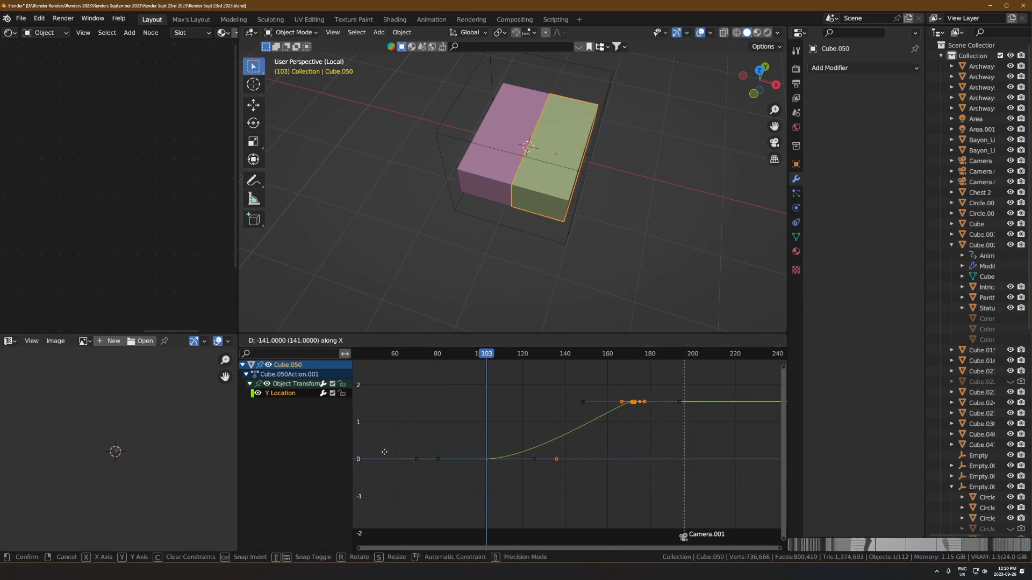
left_click(384, 453)
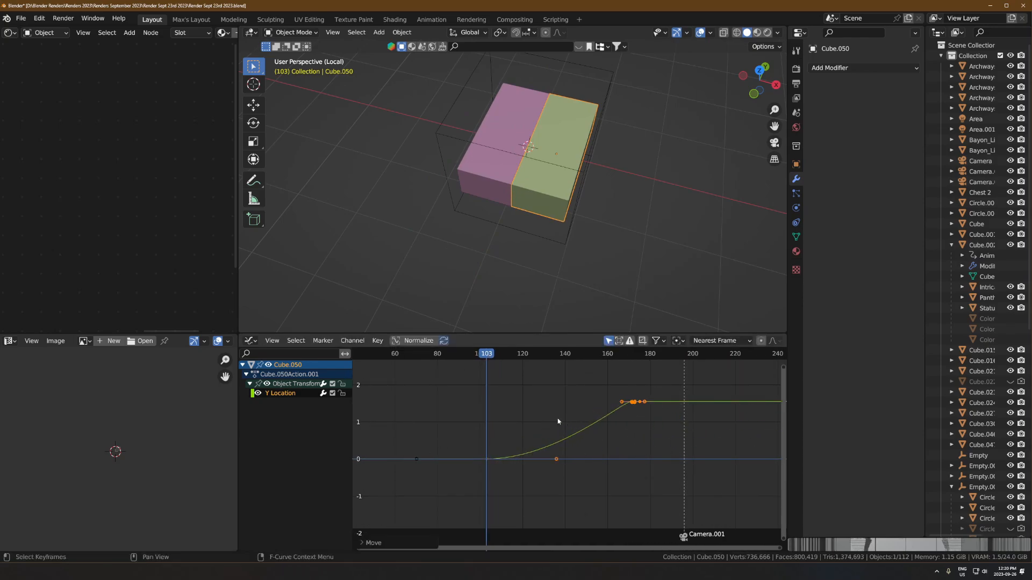
key("space")
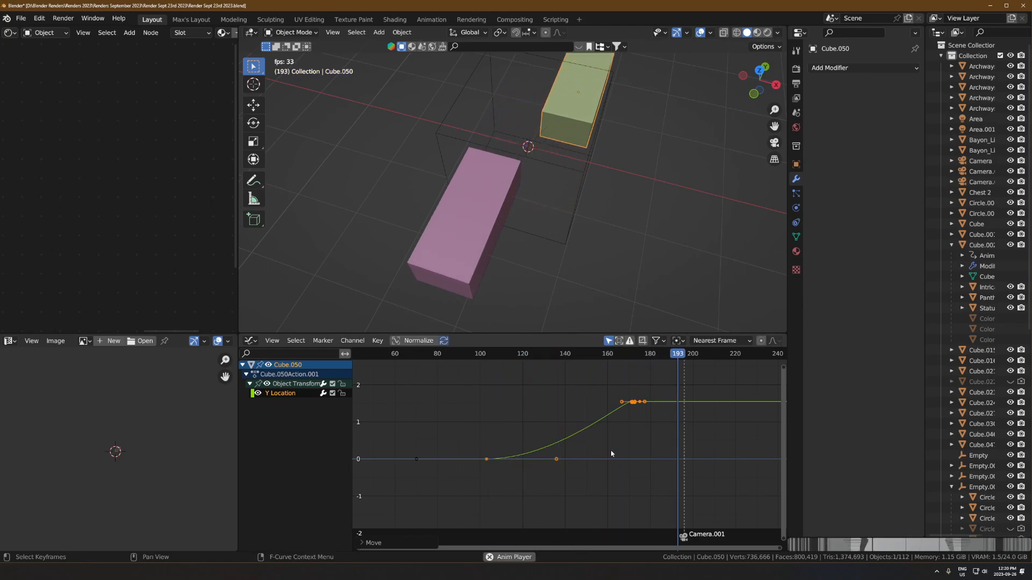
key("space")
- Select the parent empty Empty.002 and preview its motion from before frame 200
left_click(555, 202)
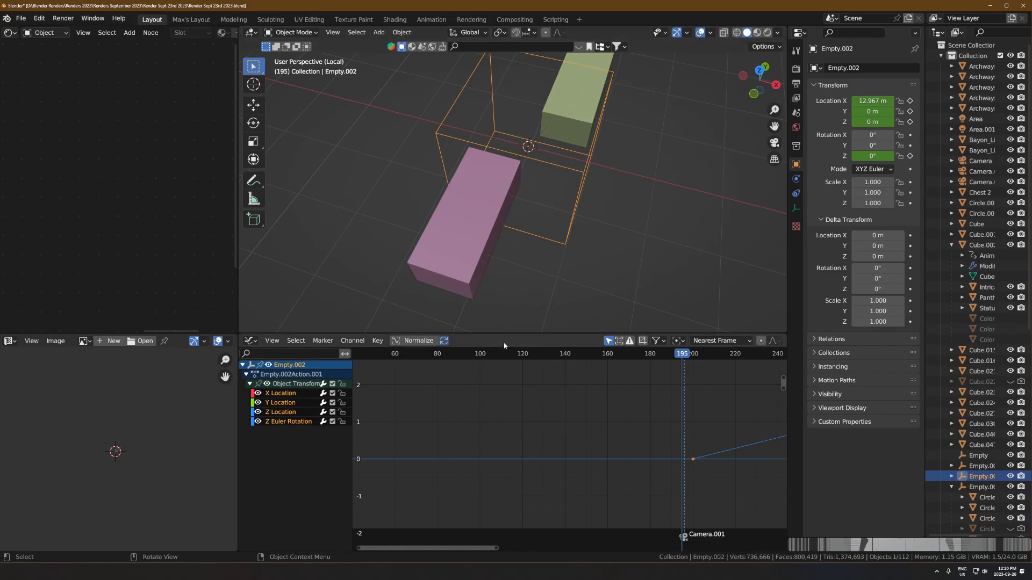
middle_click_drag(635, 400, 495, 411)
left_click_drag(548, 358, 778, 381)
key("space")
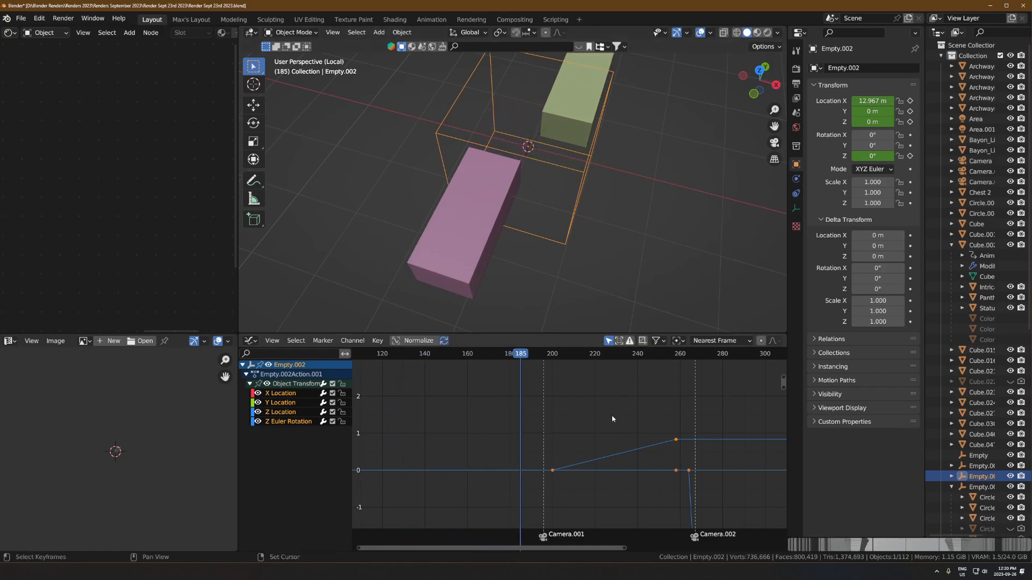
- Set the interpolation of the empty's Z Location keyframes at frames 200 and 258 to Bezier
left_click(634, 405)
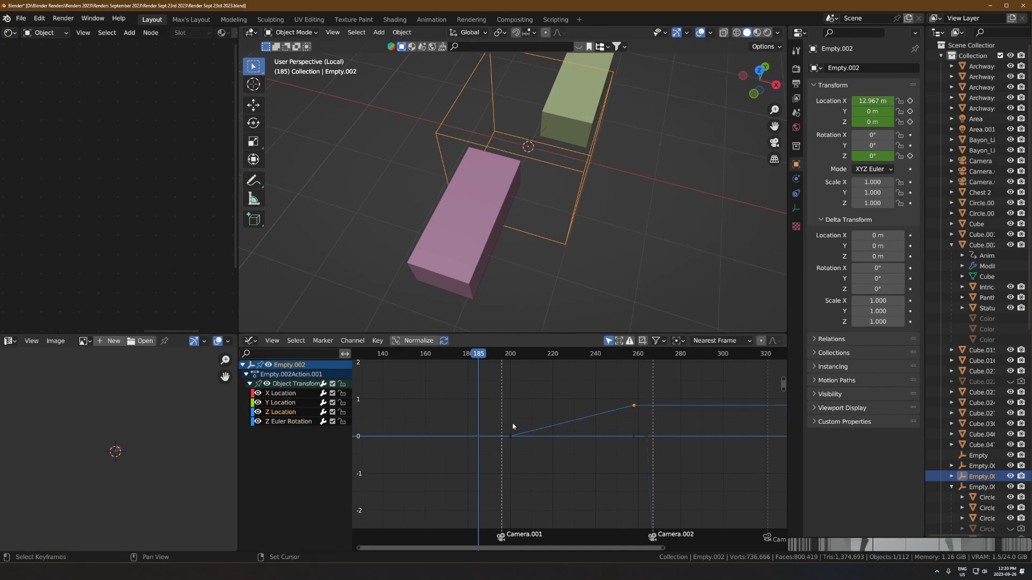
scroll(571, 445, "up", 1)
right_click(522, 408)
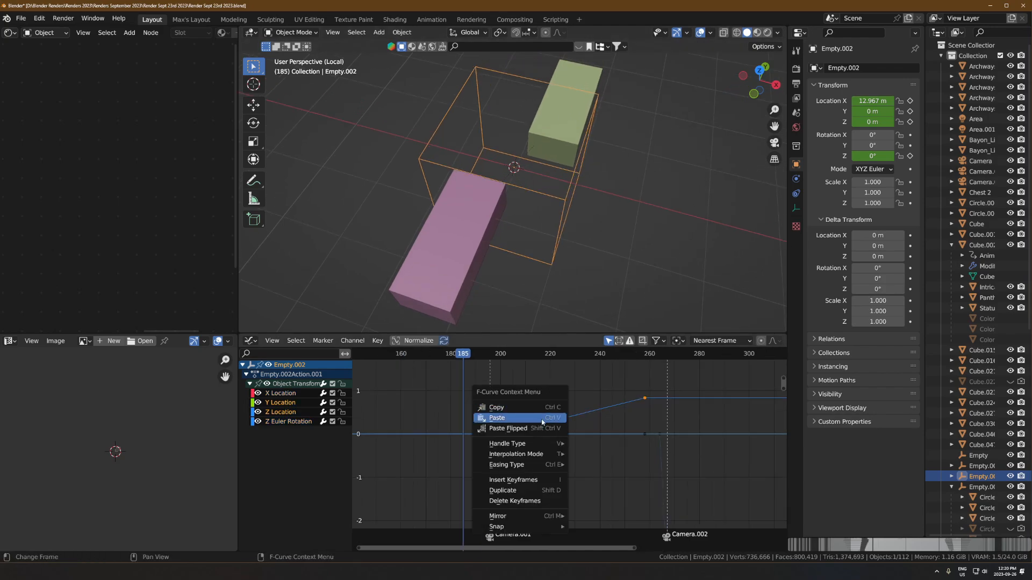
mouse_move(537, 455)
left_click(590, 494)
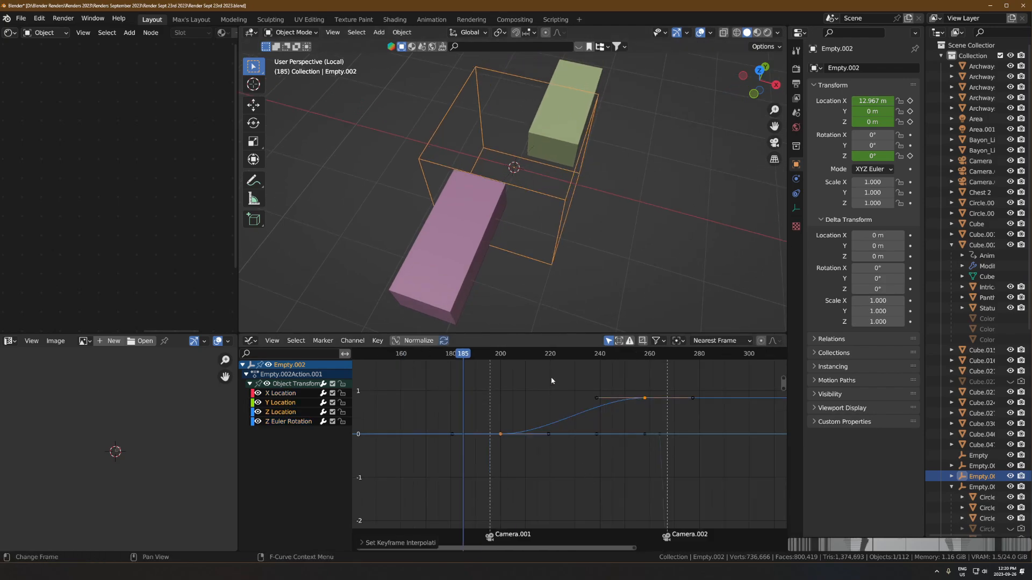
- Play the eased rise of the empty, and replay it from frame 198
key("space")
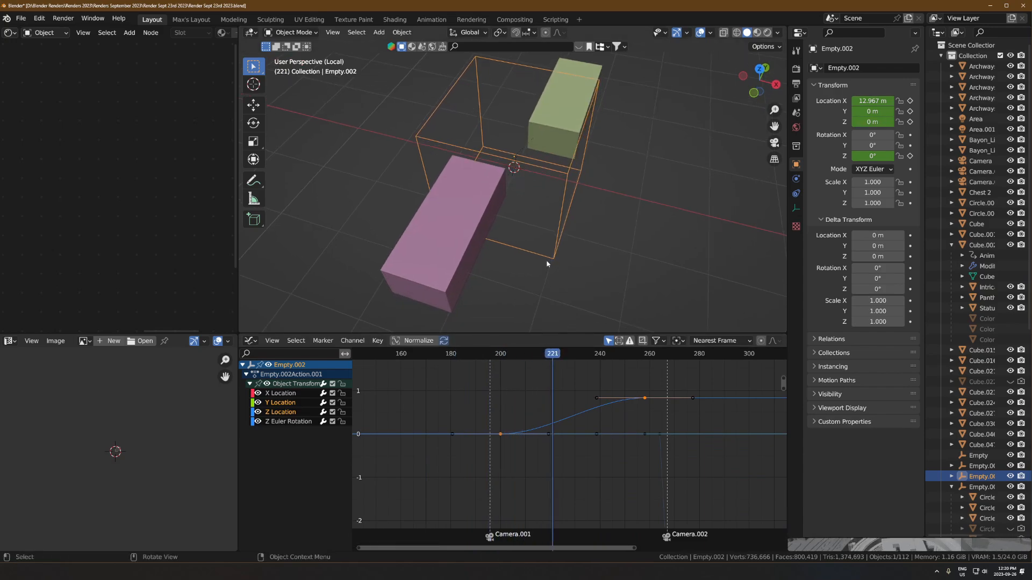
left_click_drag(504, 353, 497, 359)
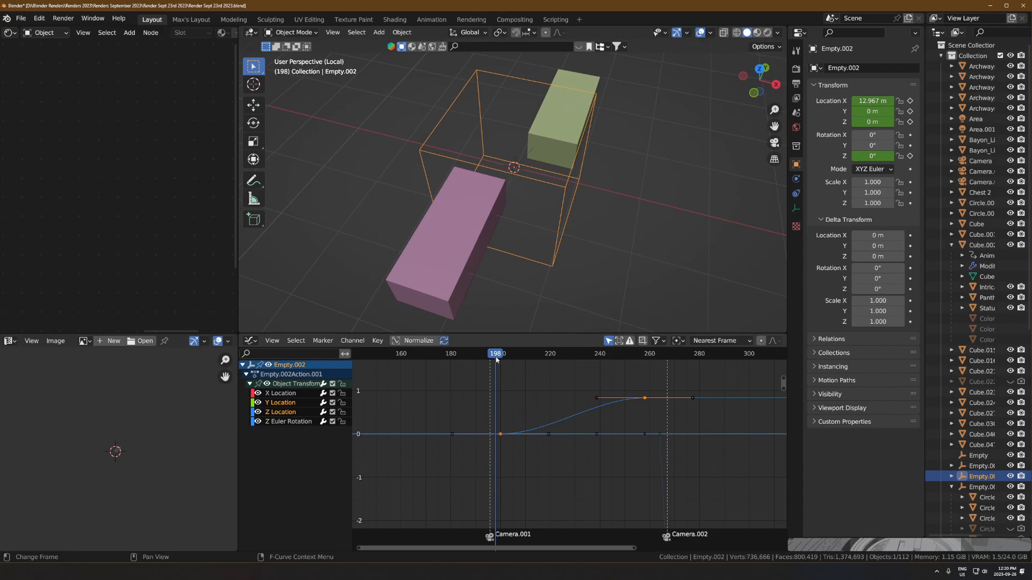
key("space")
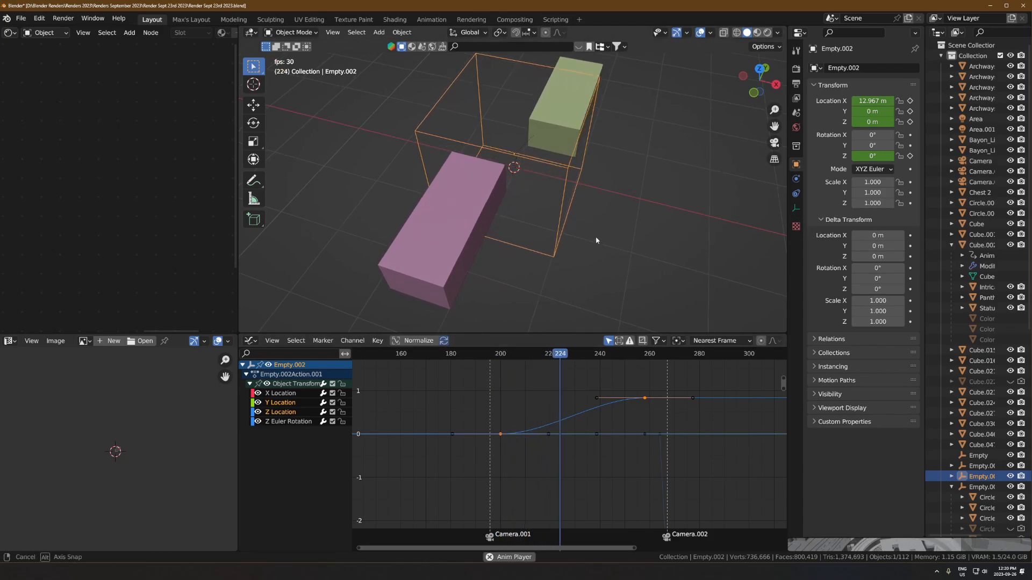
key("space")
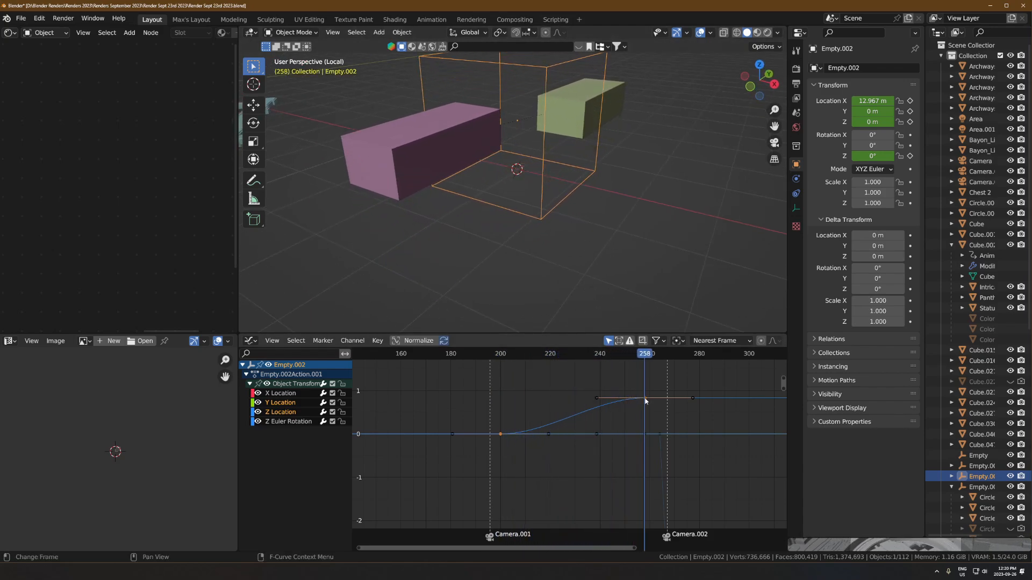
- Rotate and shrink the handles of the empty's Z Location keyframe at frame 258
key("r")
key("s")
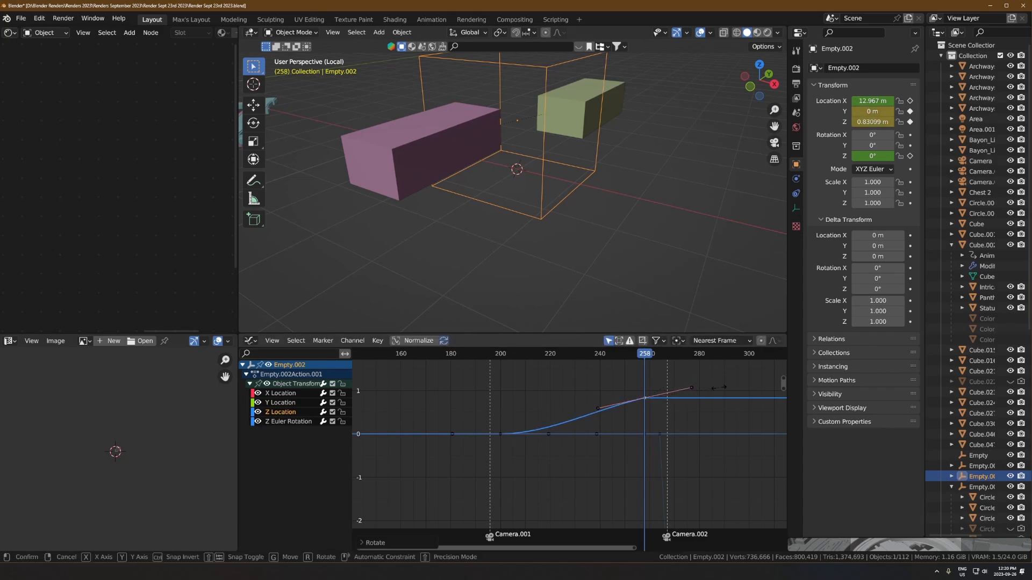
left_click(657, 401)
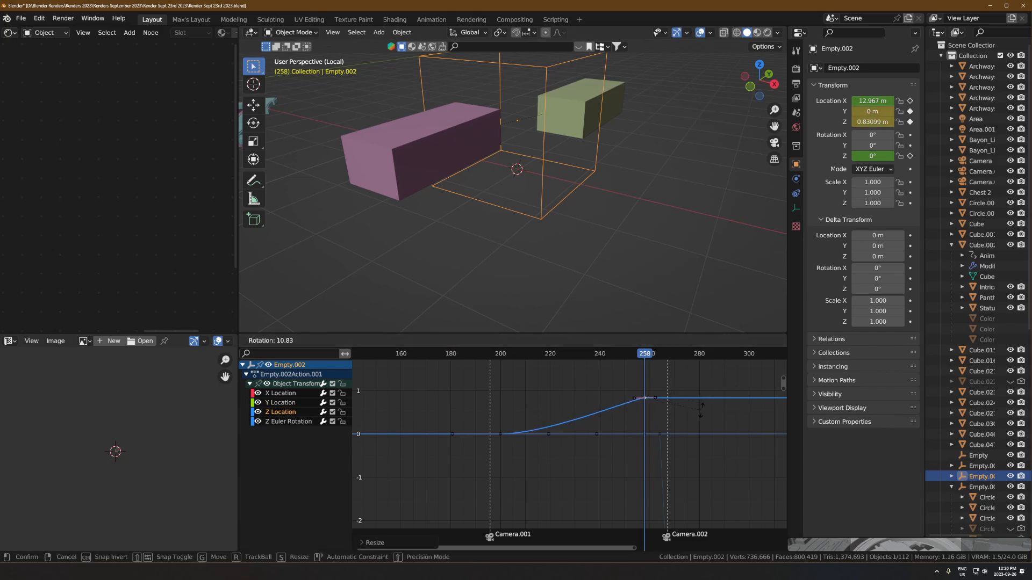
- Play the empty's rise from frame 200, and replay its end from just before frame 250
left_click(501, 360)
key("space")
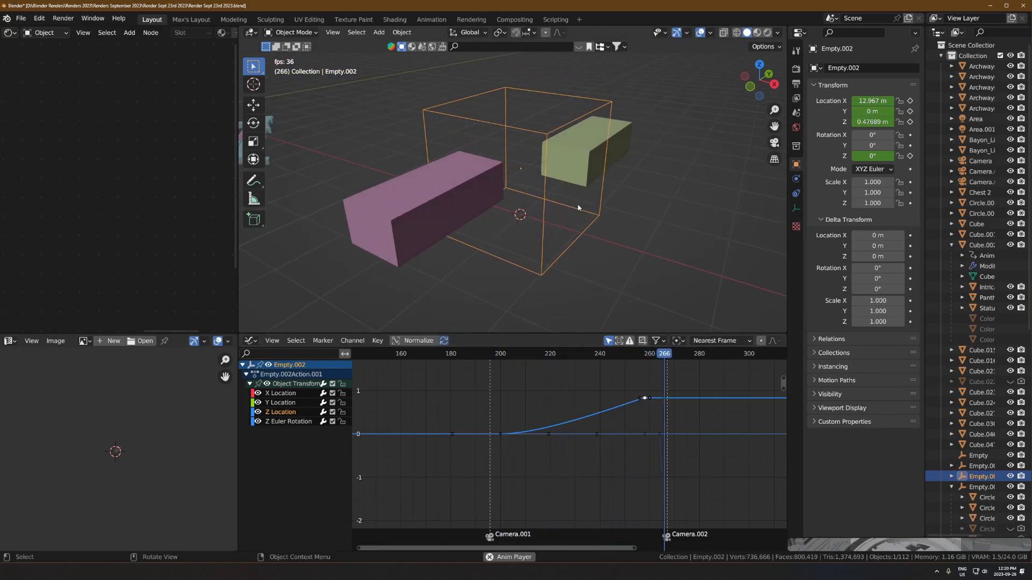
key("space")
left_click(622, 360)
key("space")
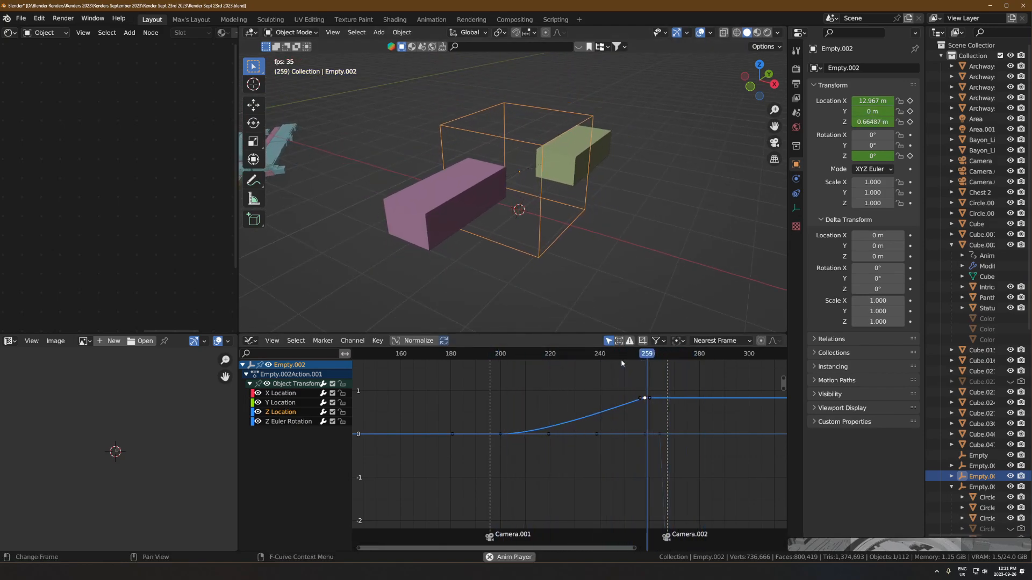
- Shift the empty's Z Euler Rotation keyframes along X so the rotation starts at about frame 279
scroll(656, 386, "up", 3)
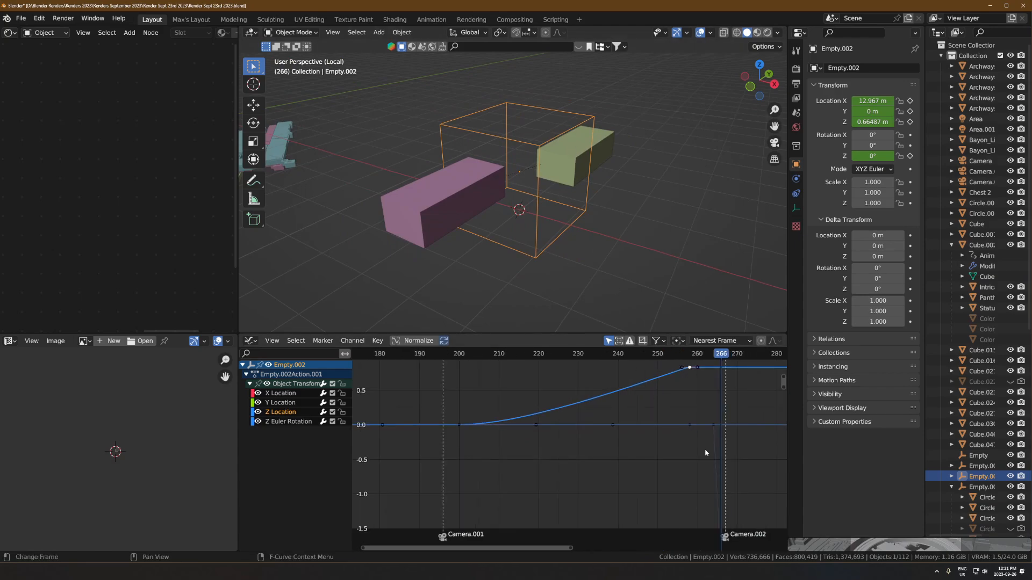
middle_click_drag(705, 453, 674, 461)
left_click(284, 422)
scroll(654, 441, "down", 2)
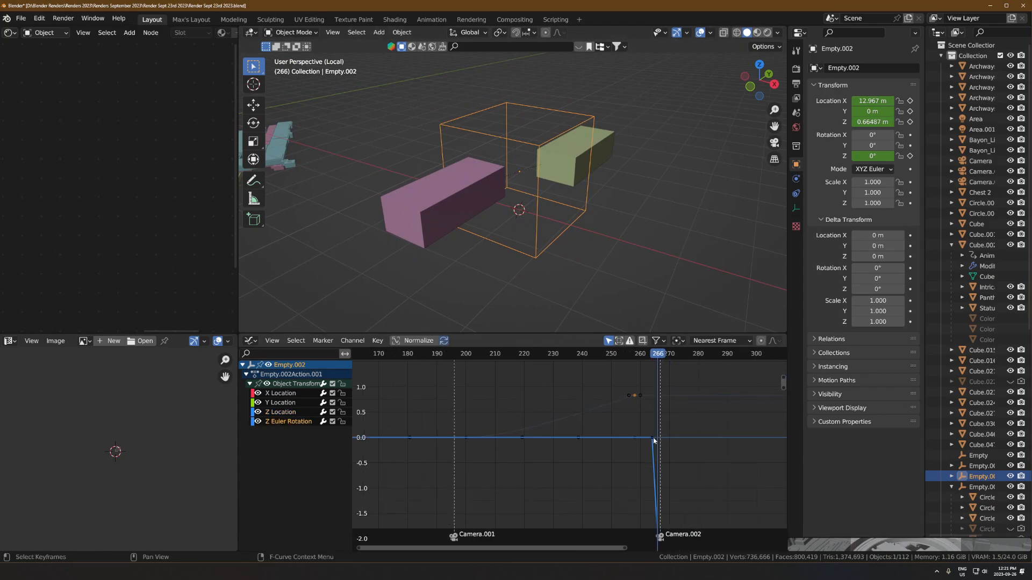
scroll(612, 424, "down", 3)
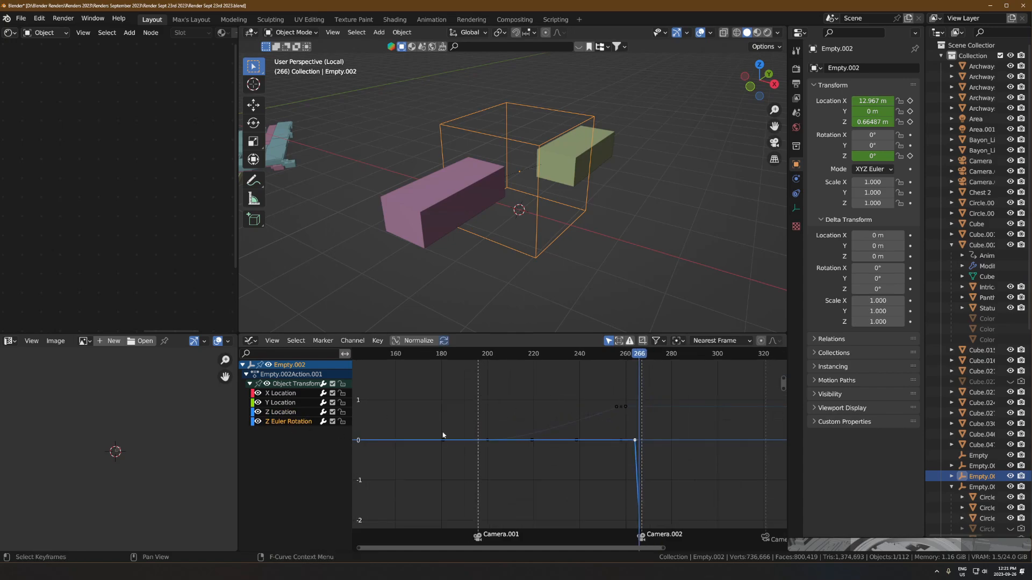
middle_click_drag(657, 494, 633, 413)
middle_click_drag(633, 413, 623, 502, "ctrl")
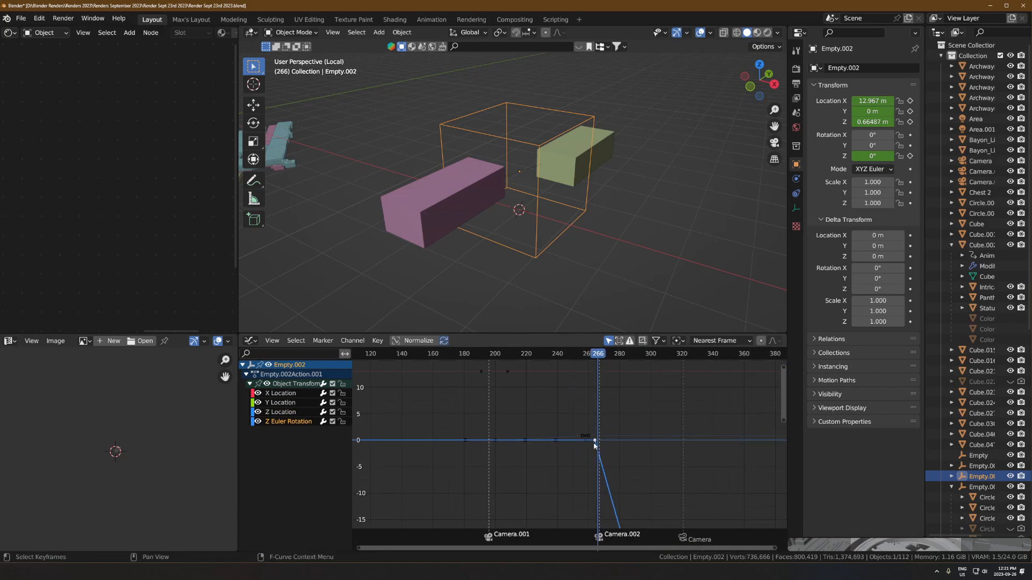
scroll(618, 461, "down", 5)
middle_click_drag(620, 463, 622, 515, "ctrl")
scroll(640, 464, "up", 4)
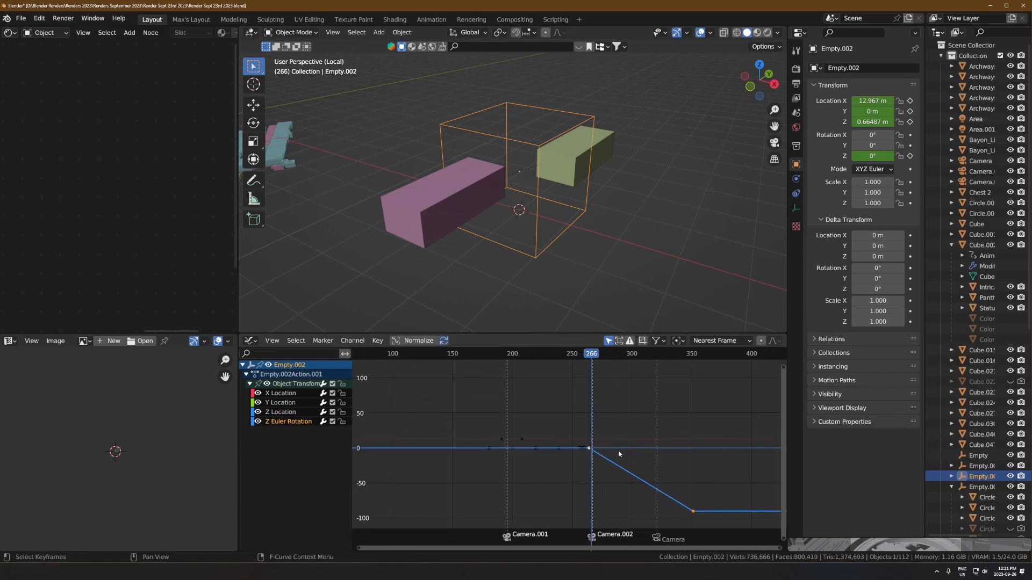
key("g")
key("x")
left_click(640, 450)
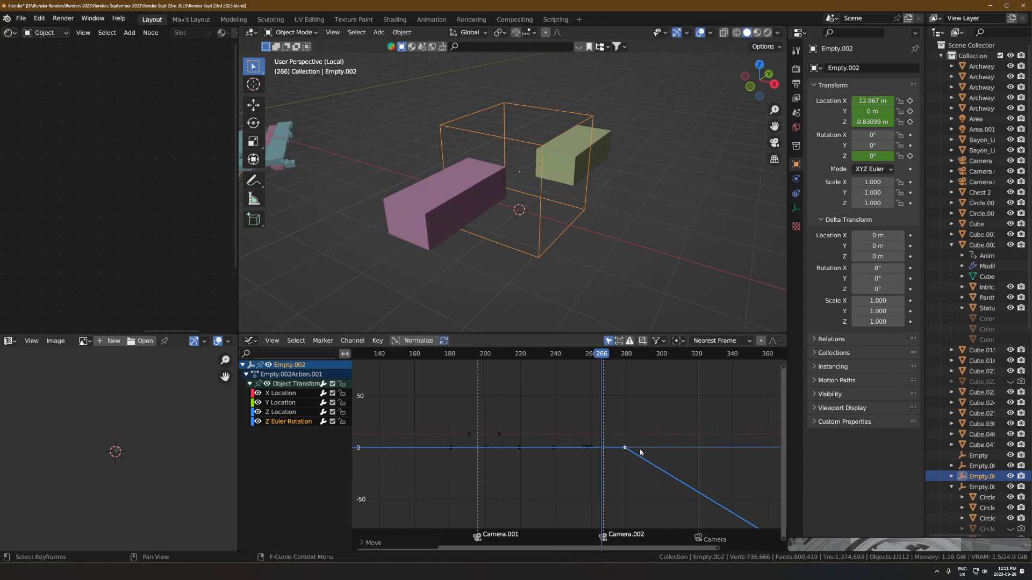
key("g")
key("x")
left_click(640, 452)
scroll(586, 162, "up", 2)
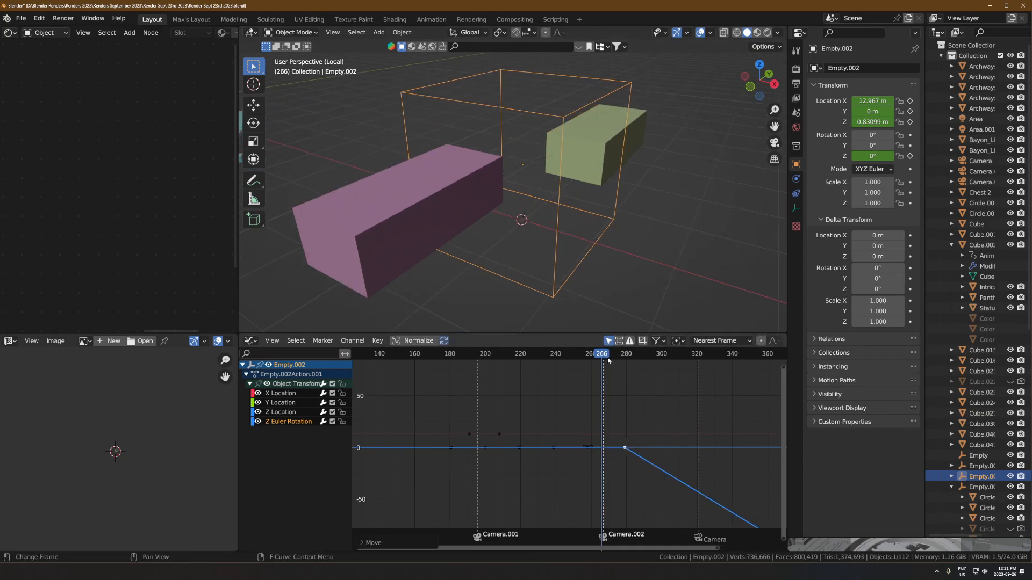
- Examine the Z Location curve around its last keyframe, and set the current frame to 258
left_click_drag(609, 360, 576, 365)
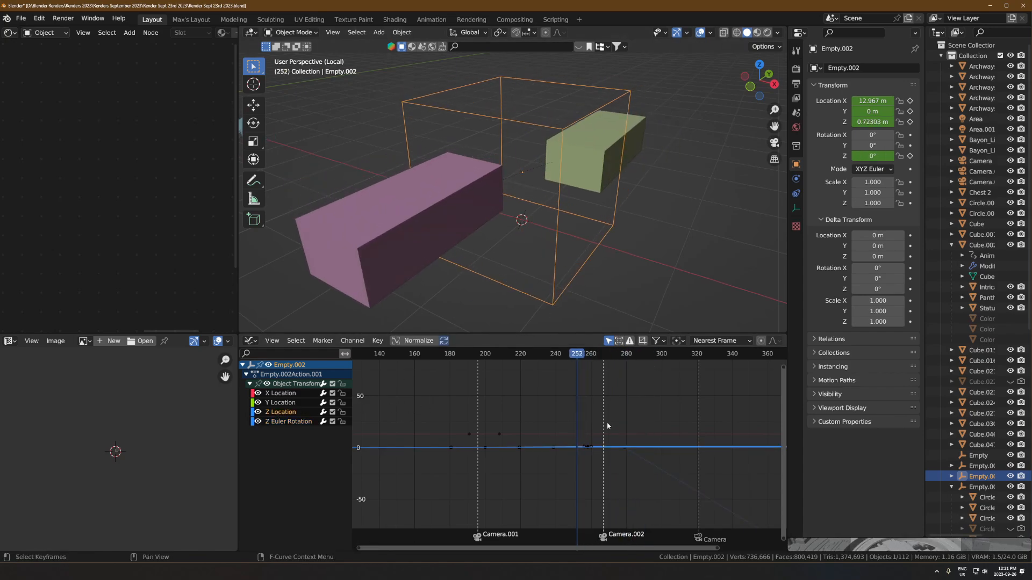
key("KP_Decimal")
middle_click_drag(588, 448, 621, 447, "ctrl")
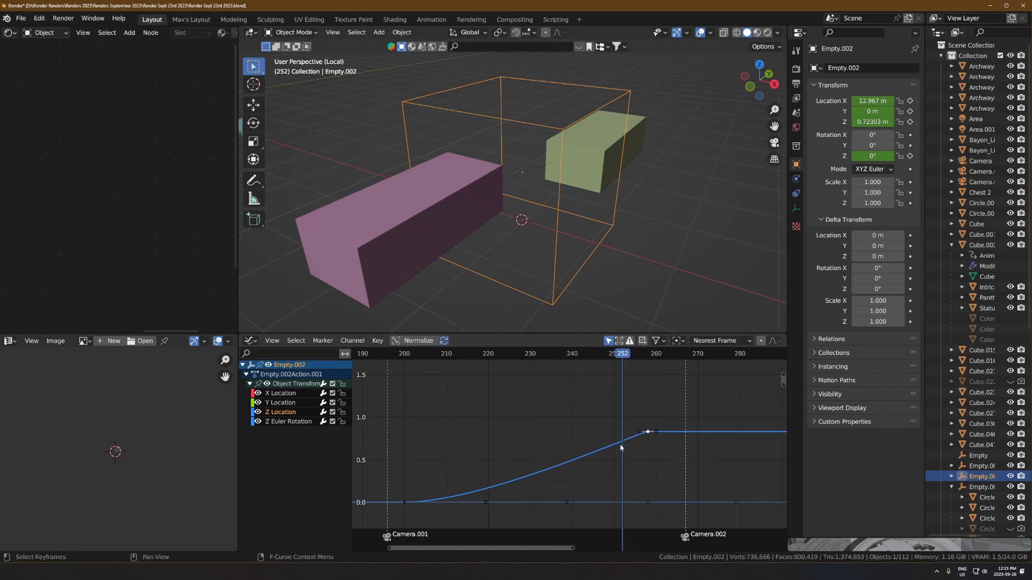
middle_click_drag(585, 214, 595, 242, "ctrl")
mouse_move(556, 430)
middle_mouse_down("ctrl")
mouse_move(555, 471)
mouse_move(530, 437)
mouse_move(551, 412)
middle_mouse_up("ctrl")
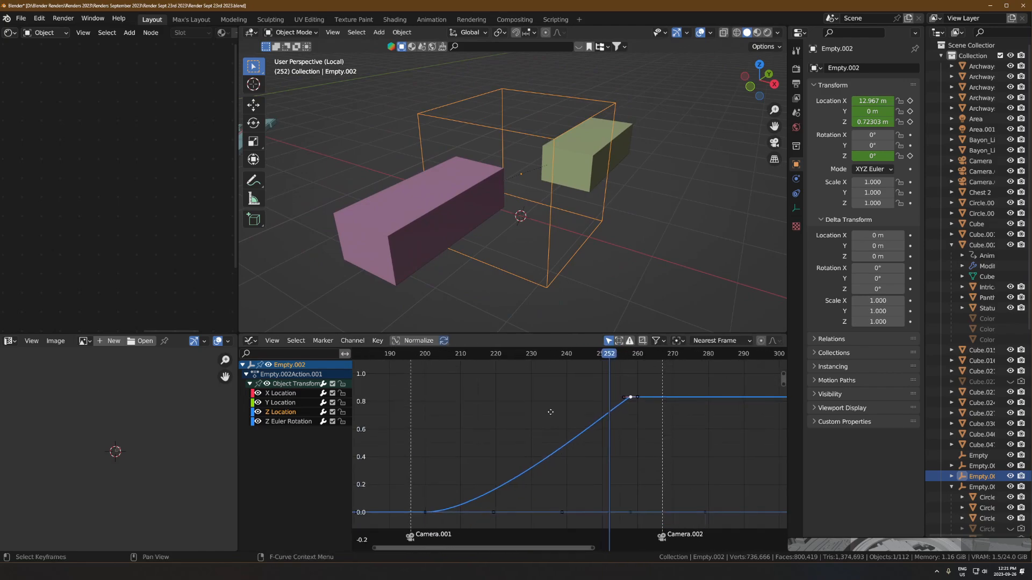
mouse_move(627, 406)
middle_mouse_down("ctrl")
mouse_move(617, 415)
mouse_move(638, 414)
middle_mouse_up("ctrl")
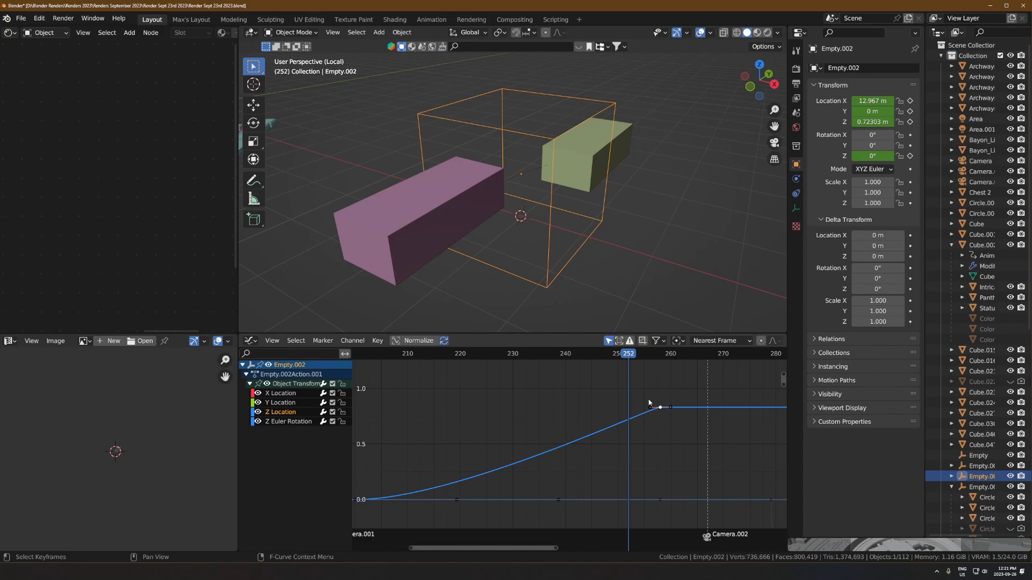
key("KP_Decimal")
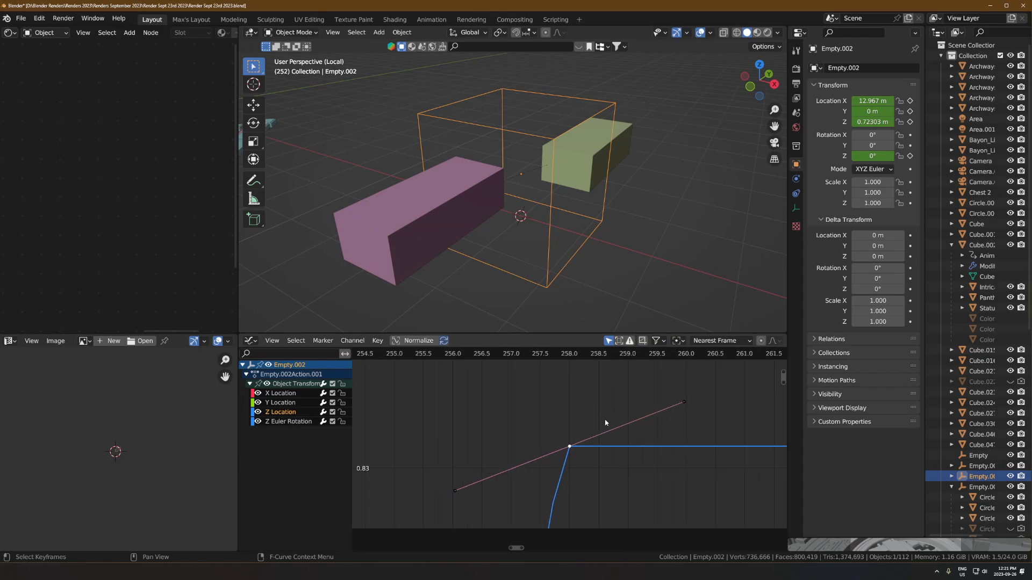
scroll(609, 425, "down", 4)
left_click_drag(553, 357, 578, 359)
scroll(548, 428, "down", 3)
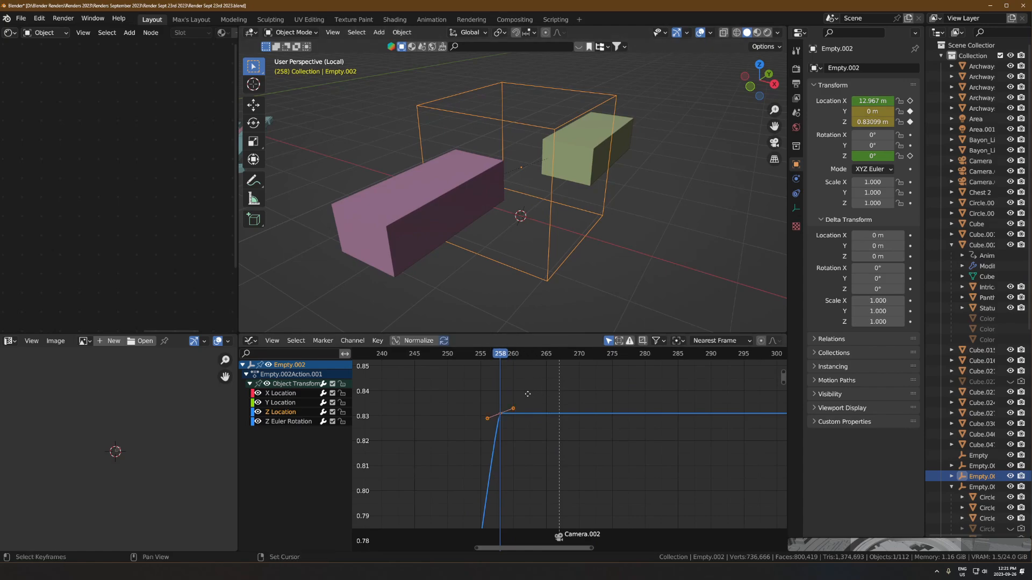
- Duplicate the frame 258 Z Location keyframe to frame 260 at a value of about 0.826
key("g")
left_click(544, 406)
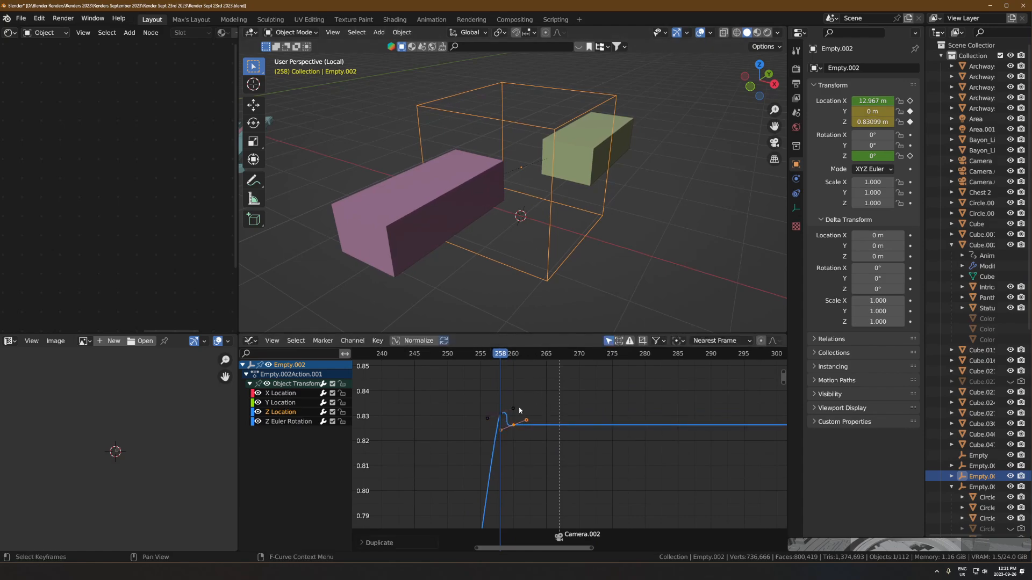
left_click(501, 416)
key("s")
left_click(530, 403)
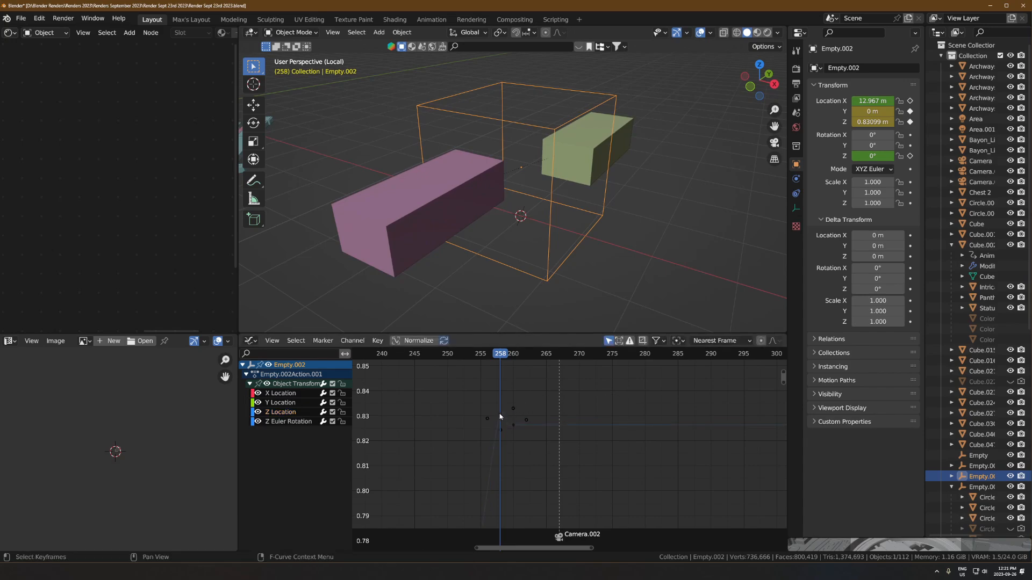
key("g")
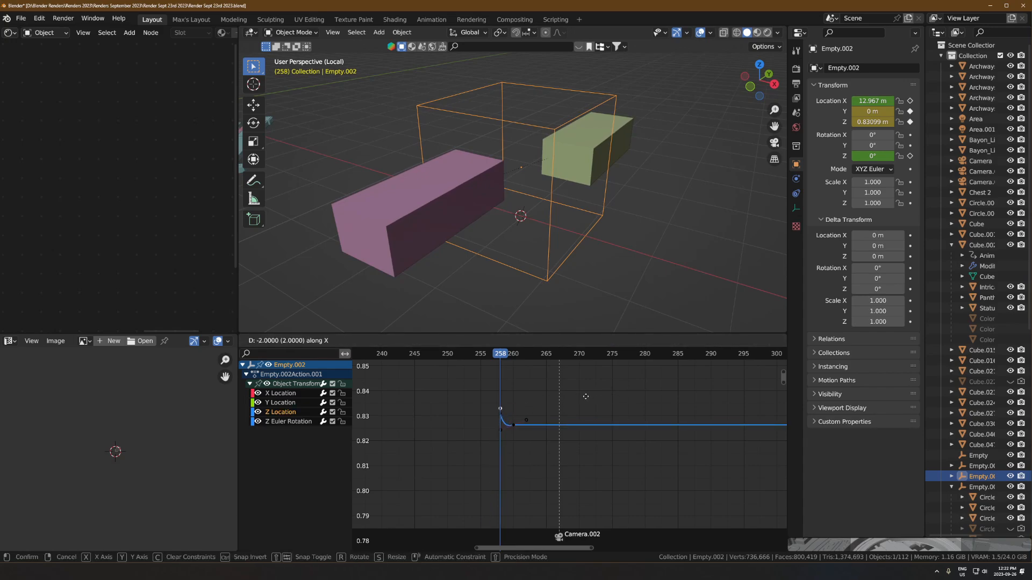
right_click(590, 396)
- Pull the frame 258 keyframe's outgoing handle in by one frame, and adjust the handles of the frame 260 keyframe
scroll(589, 396, "up", 4)
key("g")
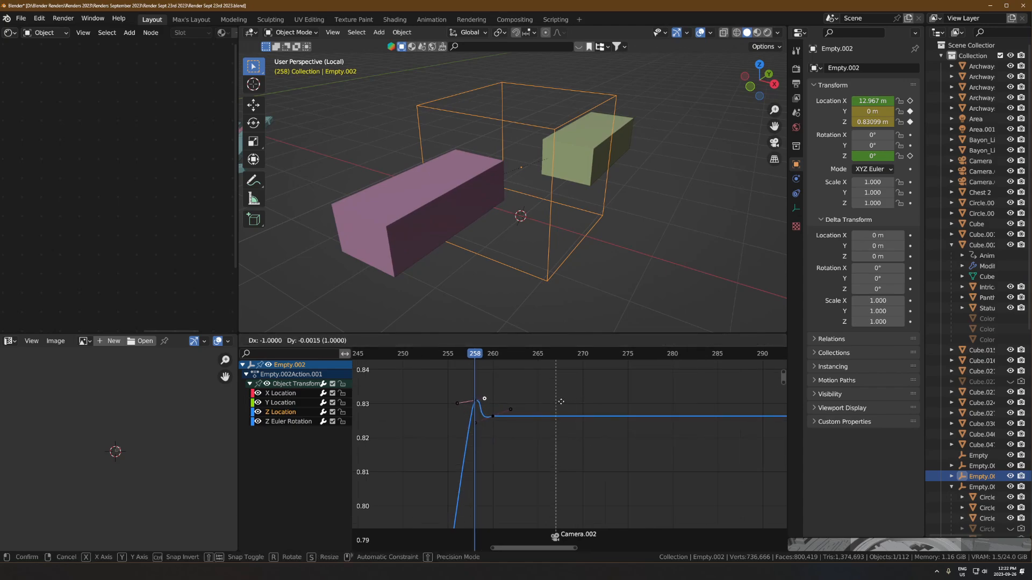
left_click(558, 402)
key("r")
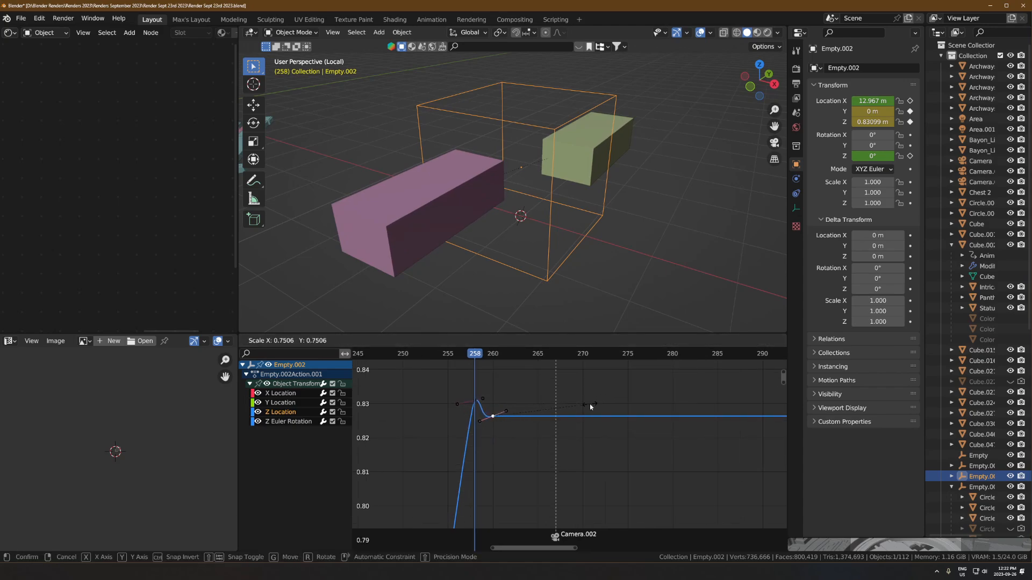
left_click(589, 405)
- Duplicate the dip keyframe to frame 265 at about 0.831, and play the bounce
key("shift+d")
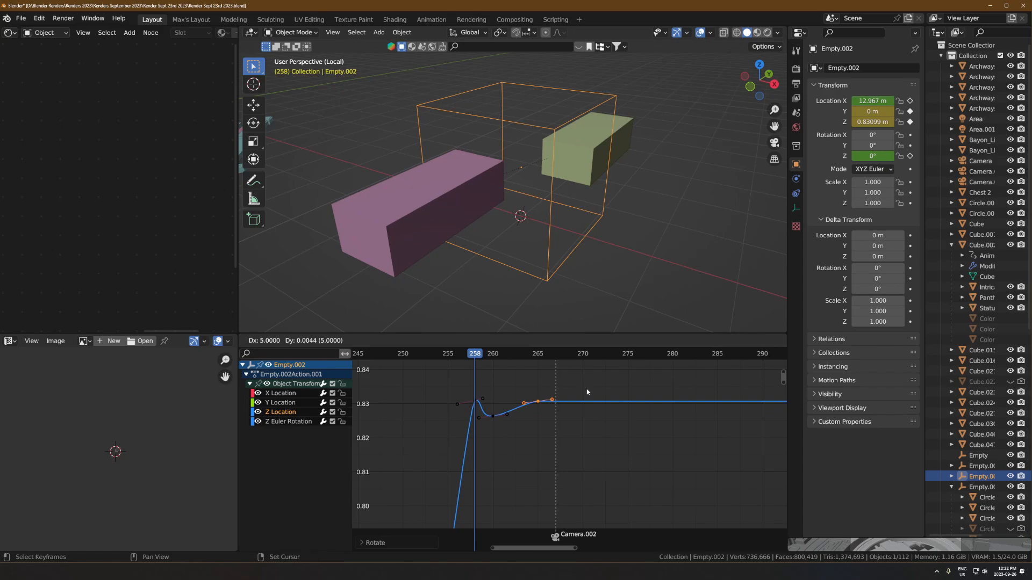
left_click(587, 393)
key("space")
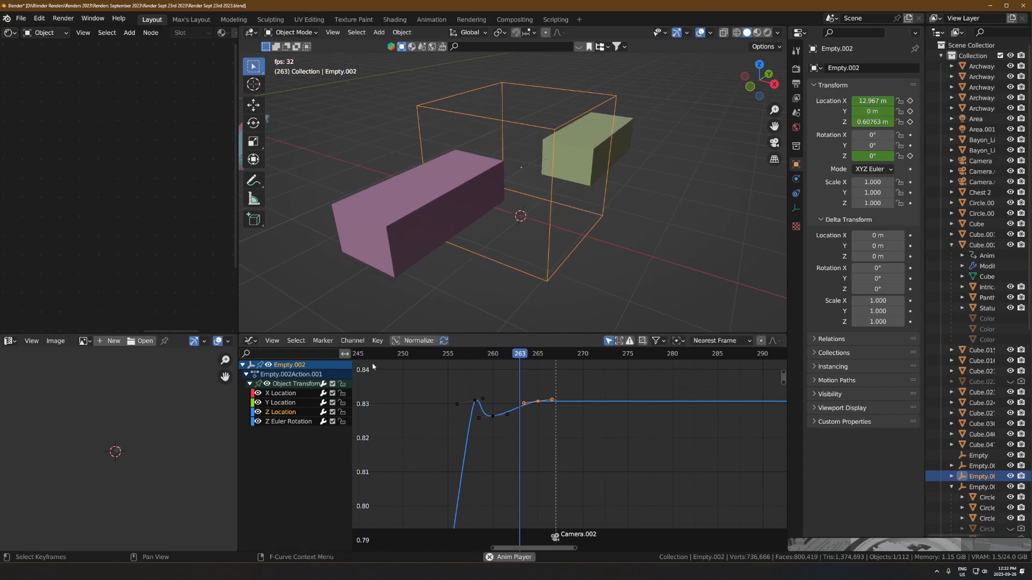
key("space")
- Lower the frame 260 dip keyframe along Y to about 0.822, and scrub through the bounce
left_click(495, 418)
key("g")
key("y")
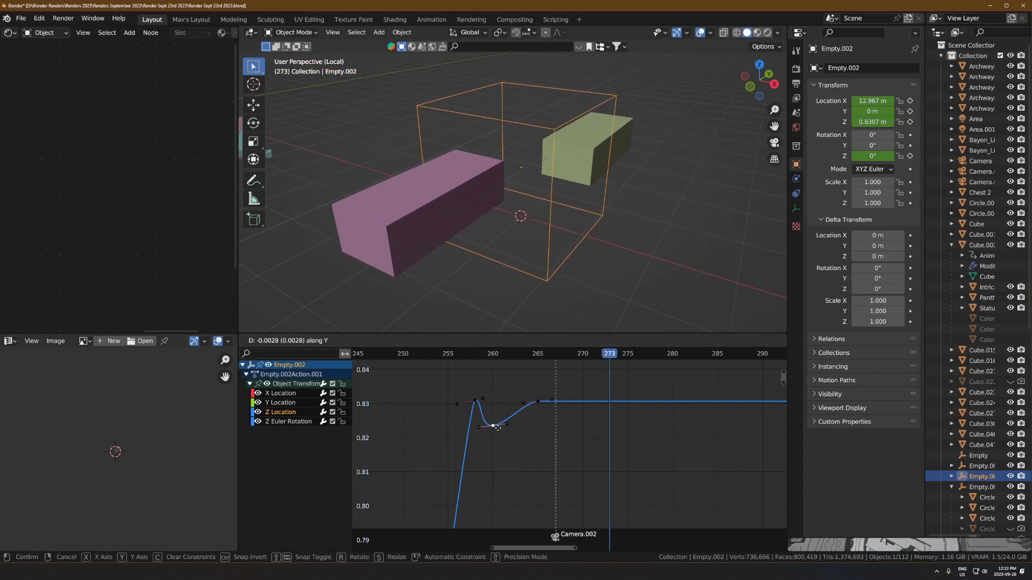
left_click(496, 435)
left_click_drag(444, 357, 637, 381)
mouse_move(541, 226)
middle_mouse_down("shift")
mouse_move(546, 247)
mouse_move(546, 232)
middle_mouse_up("shift")
scroll(545, 247, "up", 1)
left_click_drag(472, 354, 583, 357)
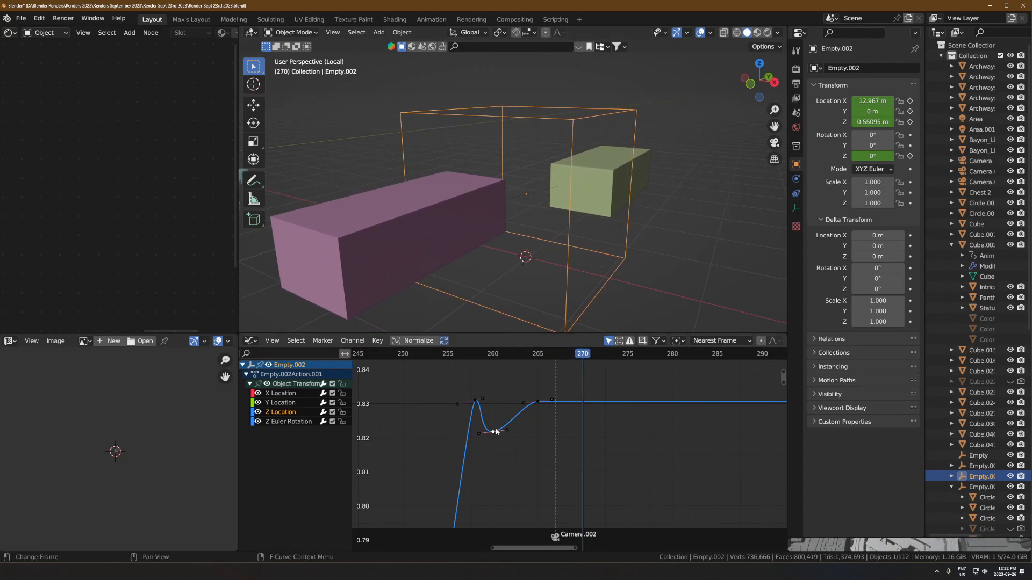
- Tighten the bounce by moving the dip keyframe to frame 259 and the settling keyframe to frame 262
left_click_drag(538, 406, 530, 406)
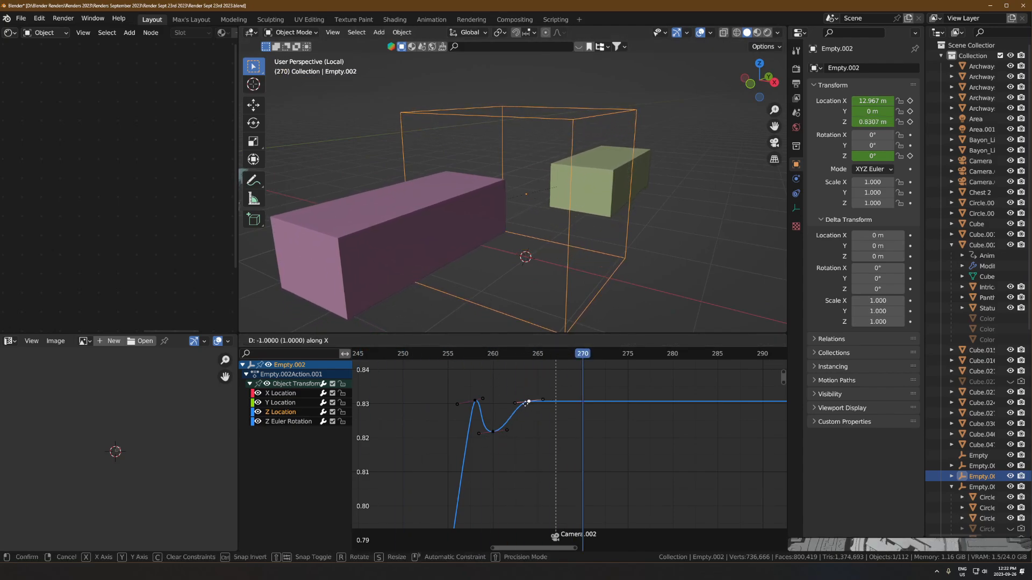
left_click(494, 435)
key("g")
key("x")
left_click(439, 436)
left_click(529, 403)
key("g")
key("x")
left_click(511, 403)
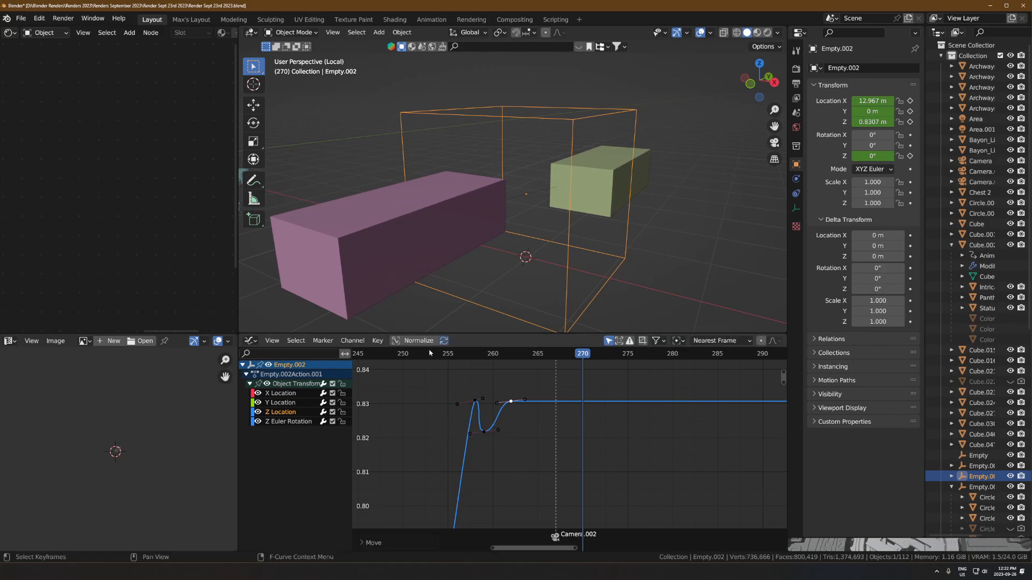
- Scrub and play the tightened bounce
left_click_drag(429, 354, 762, 359)
key("space")
key("space")
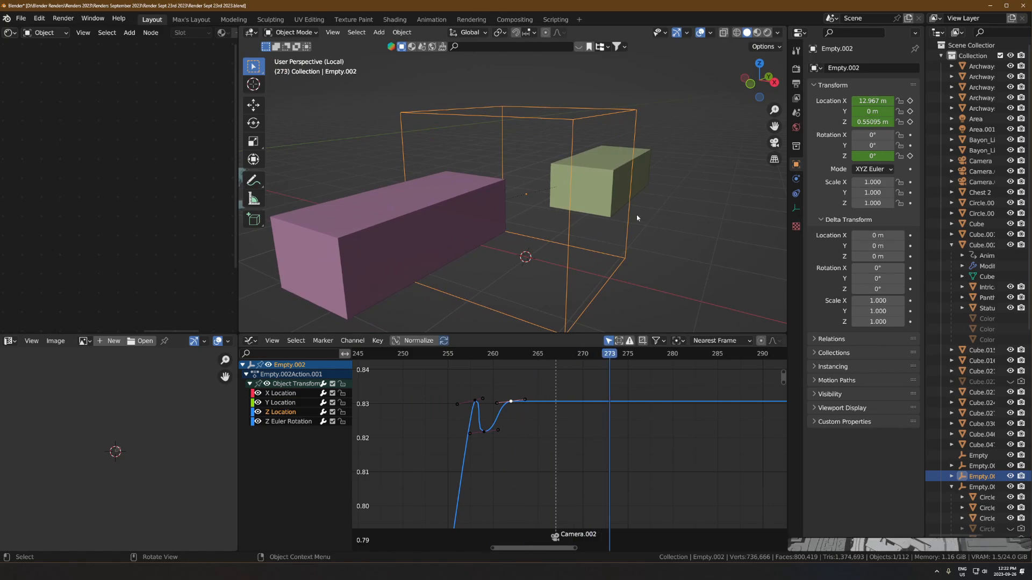
left_click_drag(467, 355, 762, 362)
key("space")
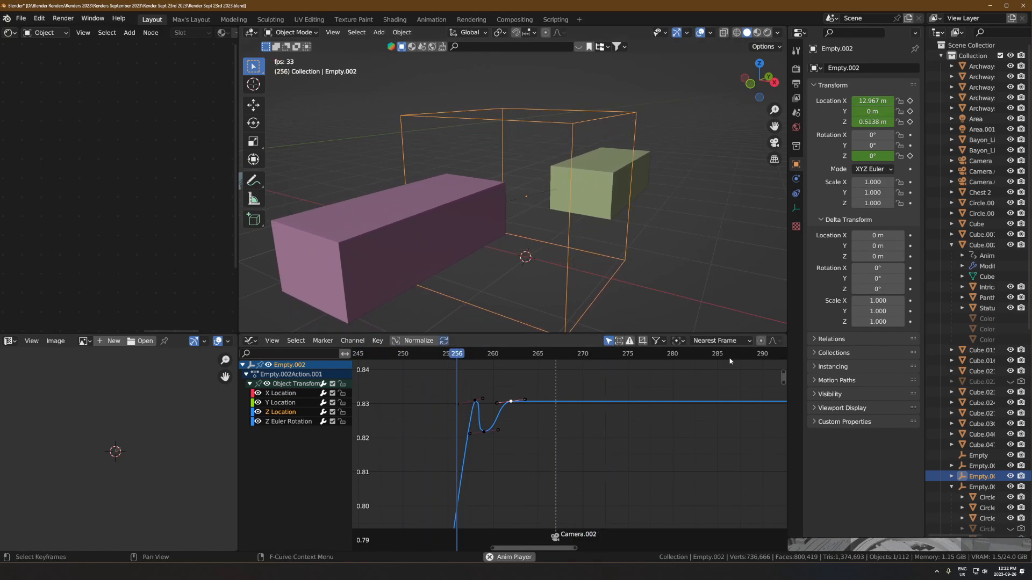
key("space")
- Try a deeper bounce with the dip keyframe at about 0.804 and the settling keyframe at frame 263, and play it
left_click_drag(483, 432, 483, 490)
key("space")
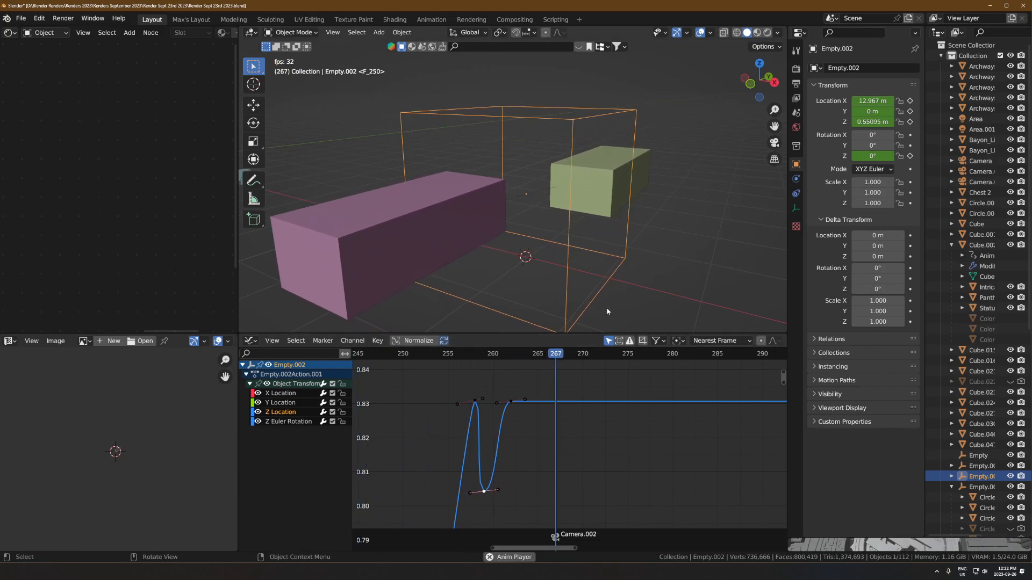
key("space")
left_click_drag(513, 407, 500, 459)
key("space")
key("space")
- Raise the frame 259 dip keyframe along Y to about 0.827
key("g")
key("y")
left_click(504, 425)
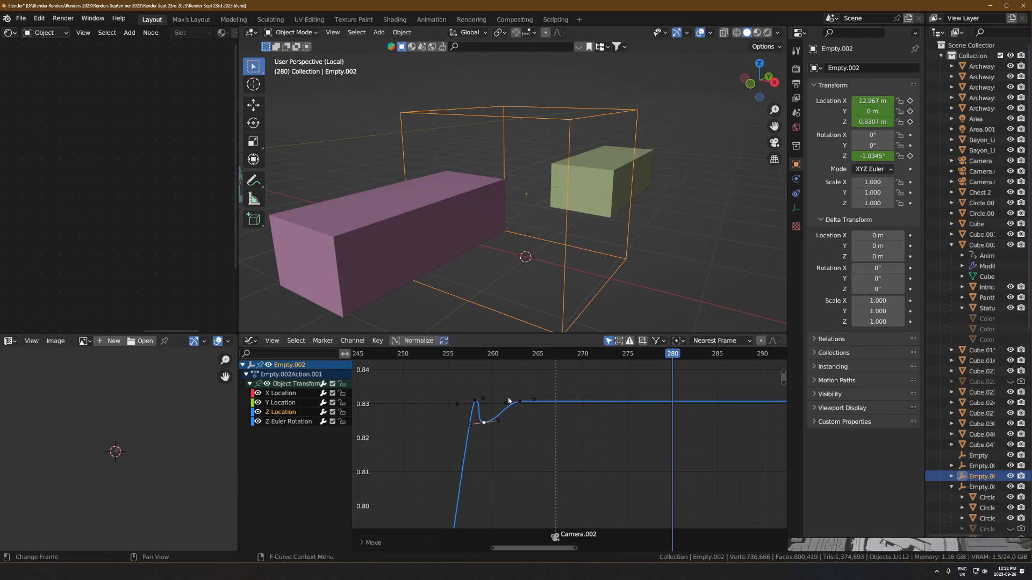
key("g")
key("y")
left_click(516, 409)
- Move the settling keyframe to frame 261, rotate its handles, and play the bounce
left_click(523, 401)
left_click(521, 401)
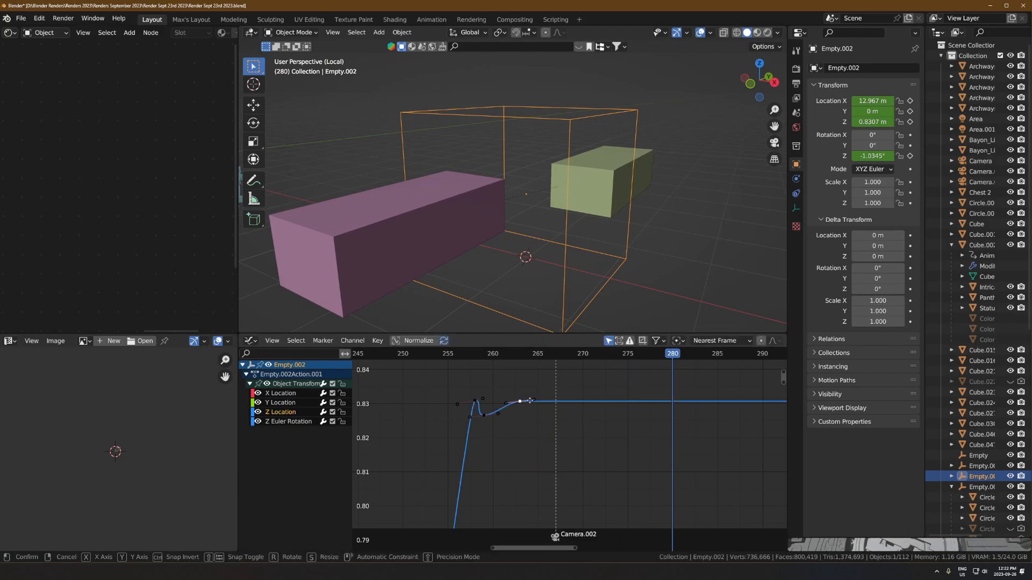
key("g")
key("x")
left_click(506, 400)
key("r")
left_click(542, 400)
key("space")
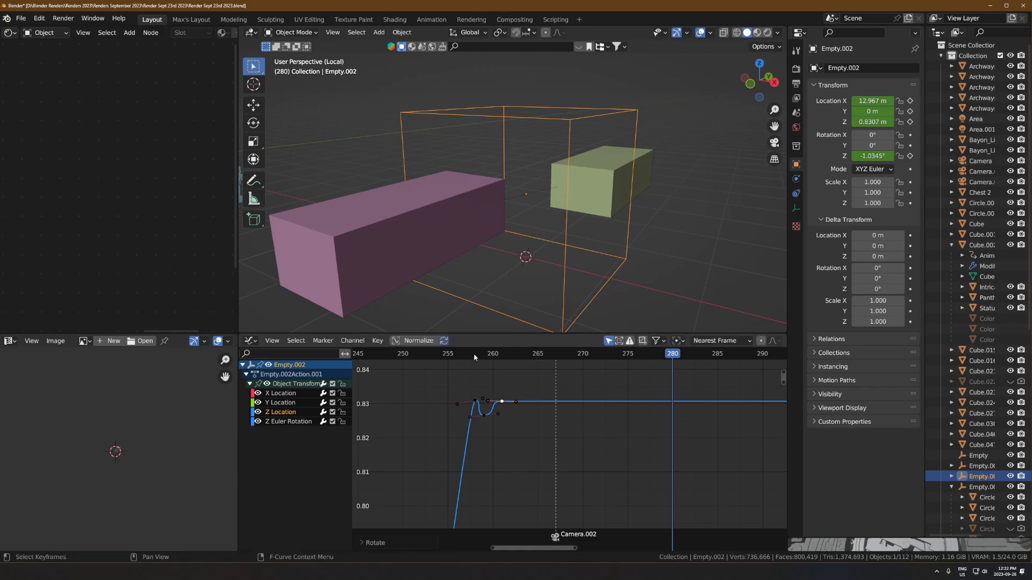
key("space")
- Try the frame 259 dip keyframe at about 0.822 with the settling keyframe moved to frame 263, and play the bounce
left_click(484, 415)
key("g")
key("y")
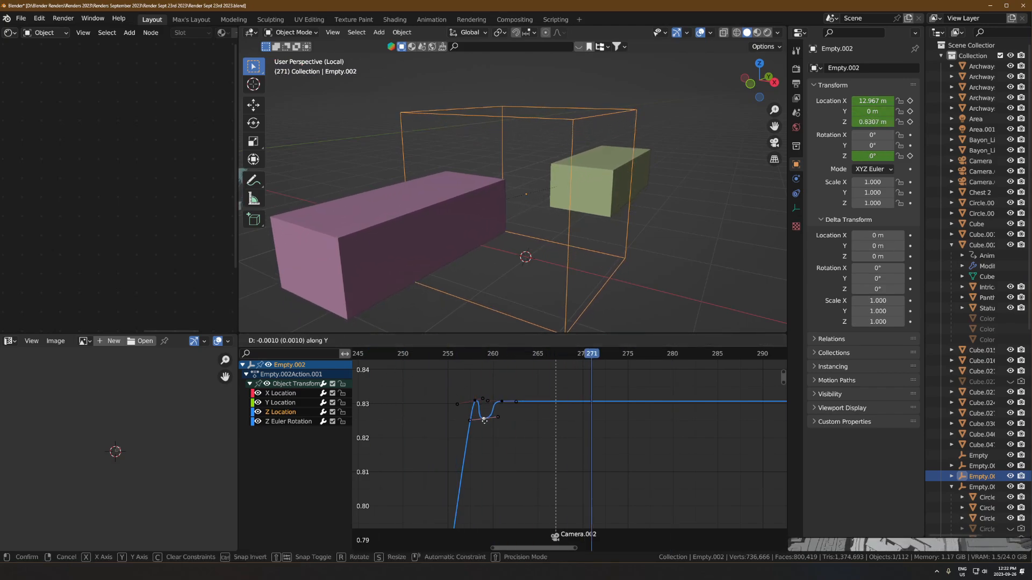
left_click(494, 420)
left_click_drag(502, 401, 511, 401)
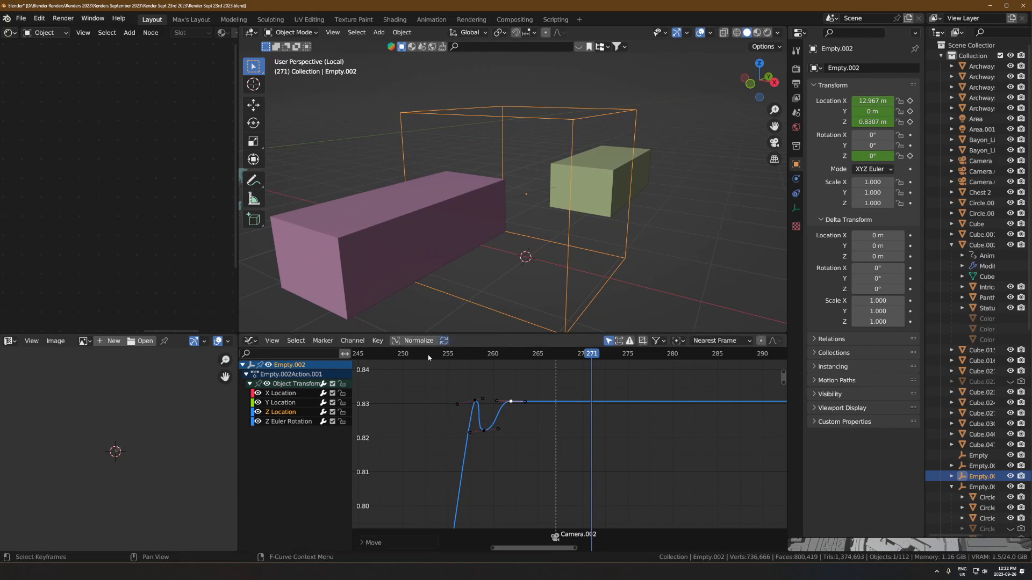
key("space")
key("space")
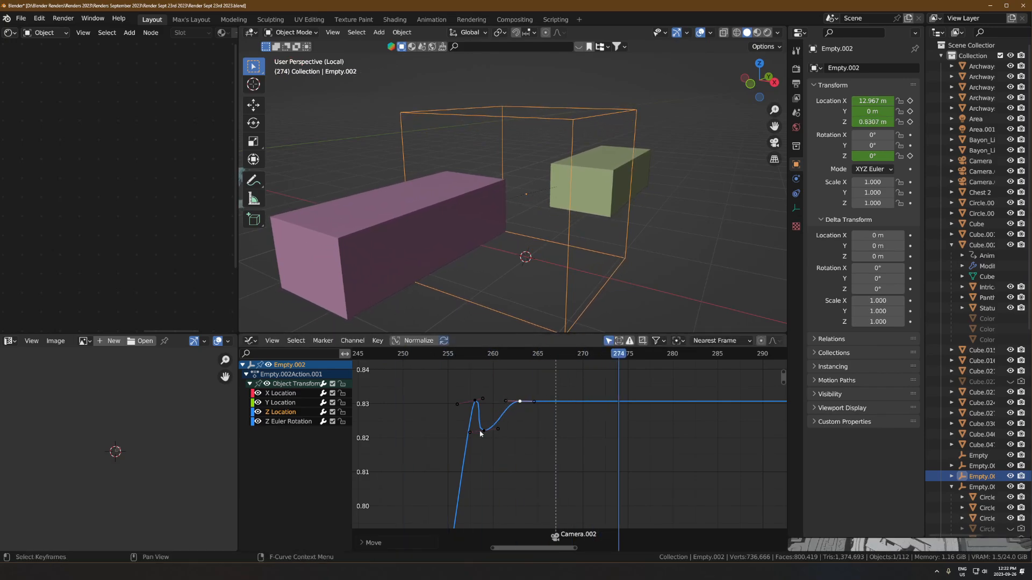
- Try lowering the frame 259 dip keyframe along Y to about 0.819 and play the bounce
left_click(484, 431)
key("g")
key("y")
left_click(483, 445)
left_click_drag(428, 355, 376, 359)
key("space")
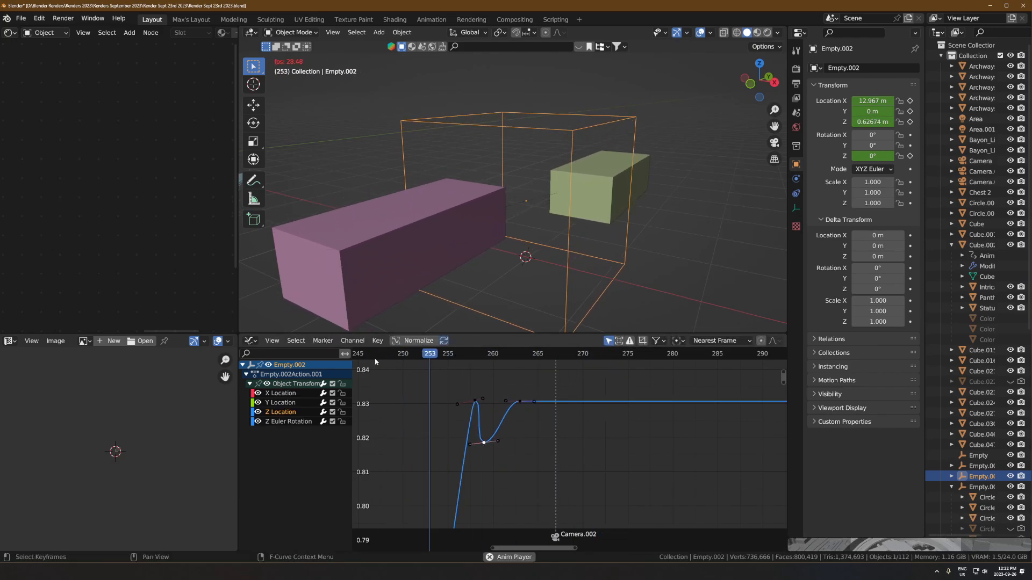
key("space")
- Raise the dip keyframe to about 0.8205, move the settling keyframe along X to frame 264, and play the bounce
key("g")
left_click(454, 429)
left_click(520, 402)
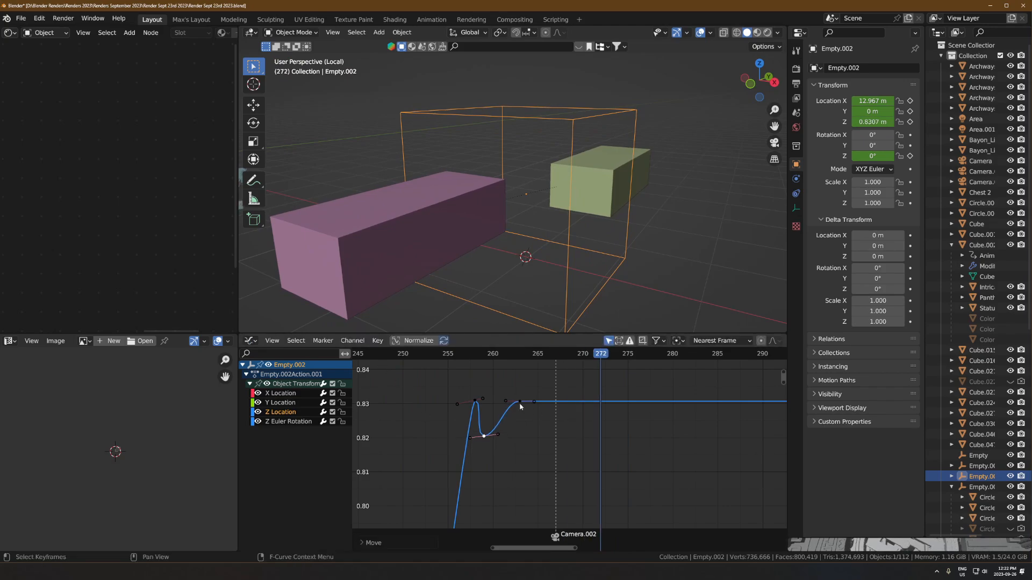
key("g")
key("x")
left_click(538, 406)
left_click_drag(438, 354, 383, 357)
key("space")
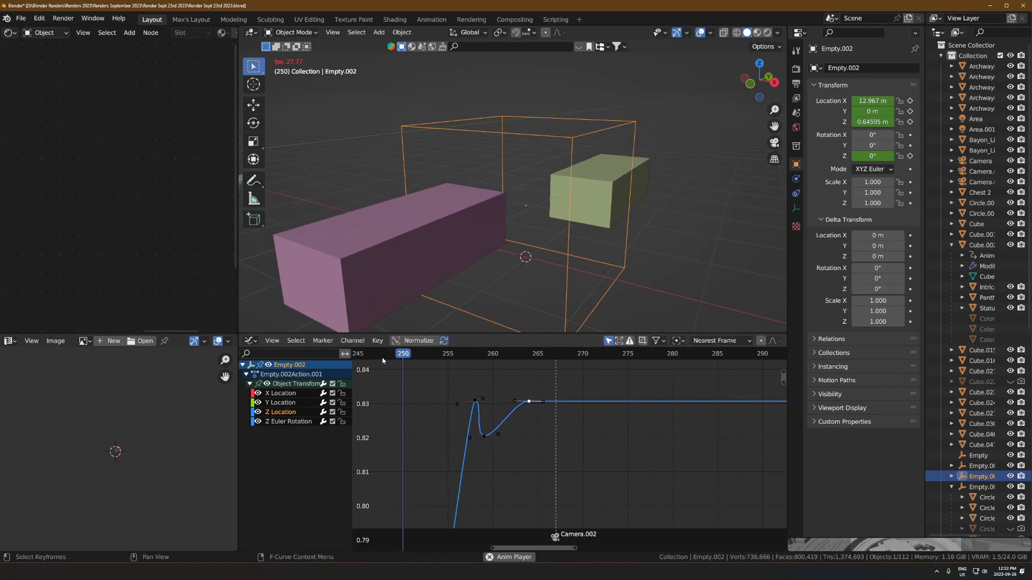
key("space")
- Scrub back before the rise and replay the empty's bounce to judge its settling
left_click_drag(450, 356, 371, 356)
key("space")
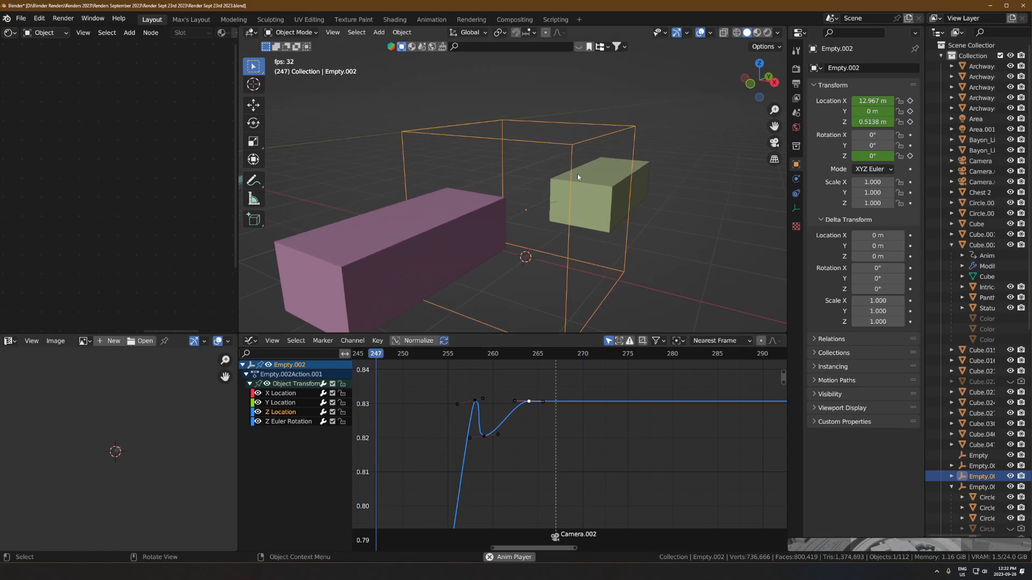
key("space")
left_click(435, 355)
key("space")
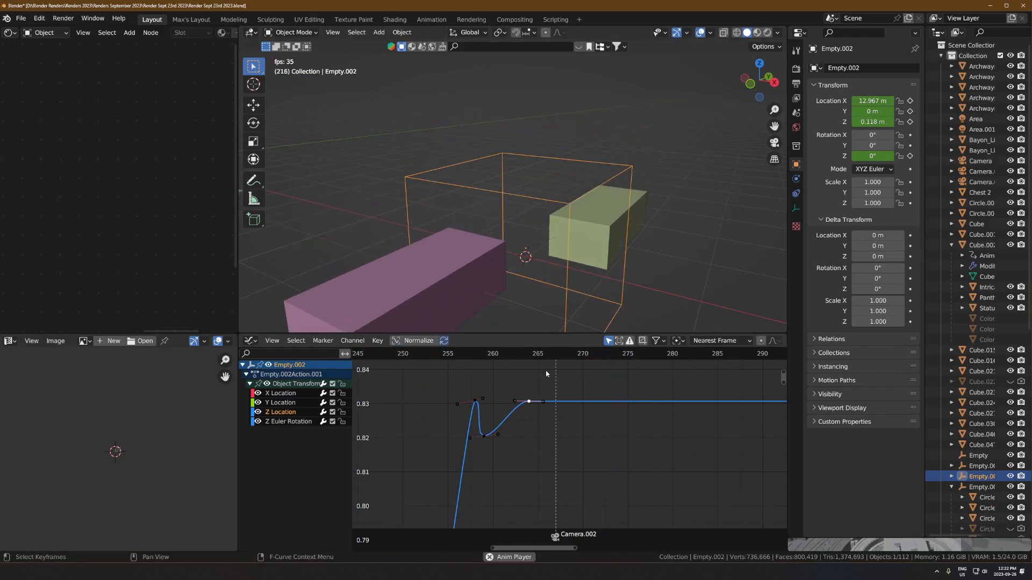
key("space")
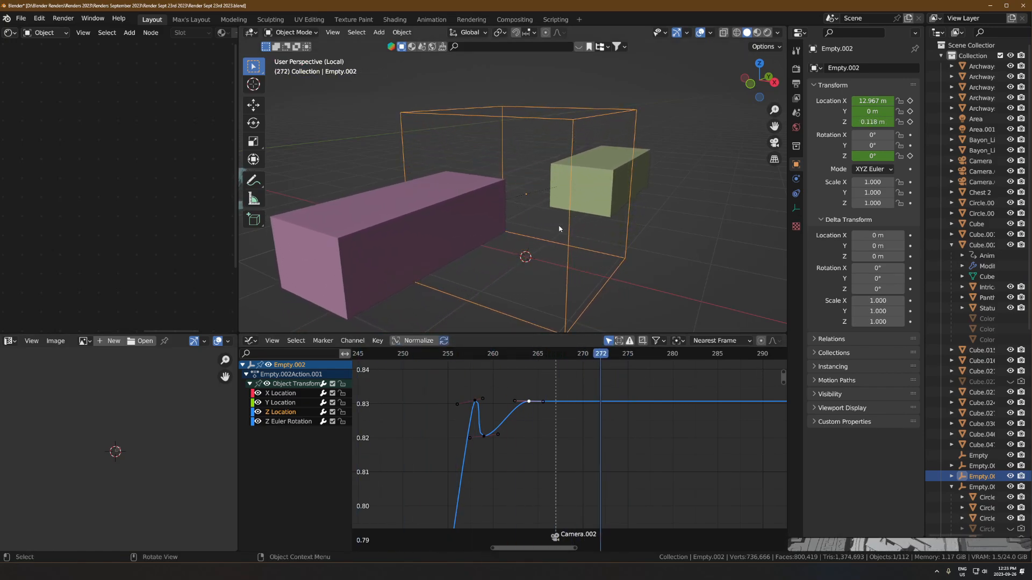
- Fine-tune the frame 259 dip keyframe along Y to about 0.82
scroll(559, 226, "down", 4)
middle_click_drag(554, 187, 594, 221)
left_click(484, 437)
key("g")
key("y")
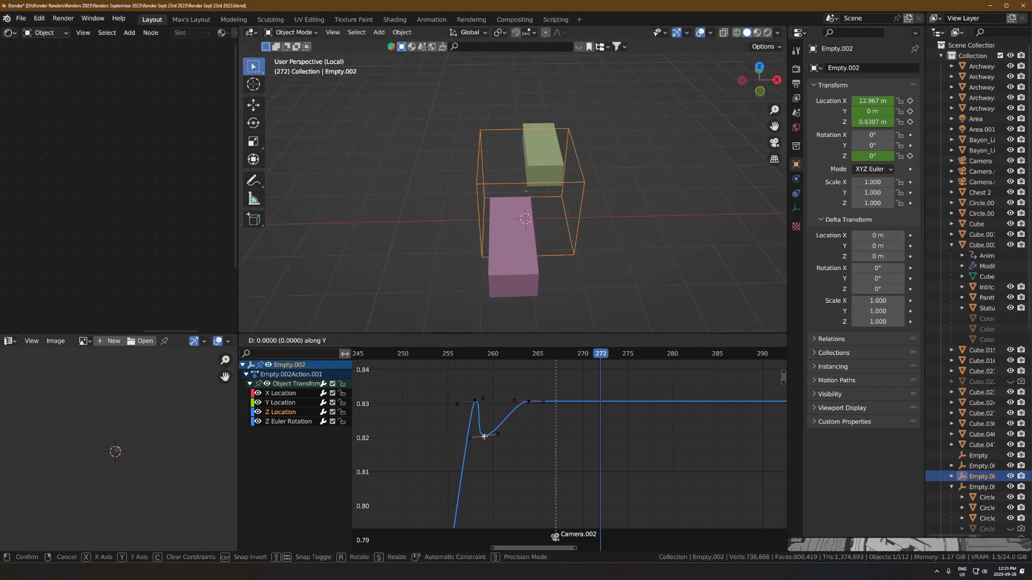
left_click(483, 457)
middle_click_drag(549, 261, 571, 249)
scroll(573, 248, "up", 1)
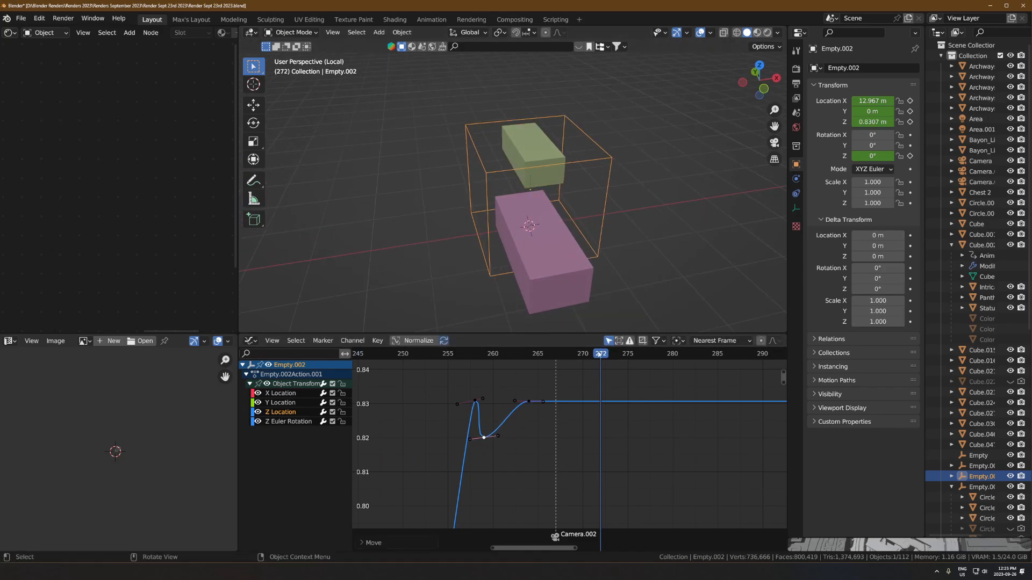
- Scrub past frame 279 and play the start of the empty's Z rotation to check both blocks turning
left_click_drag(591, 355, 665, 354)
scroll(621, 240, "down", 3)
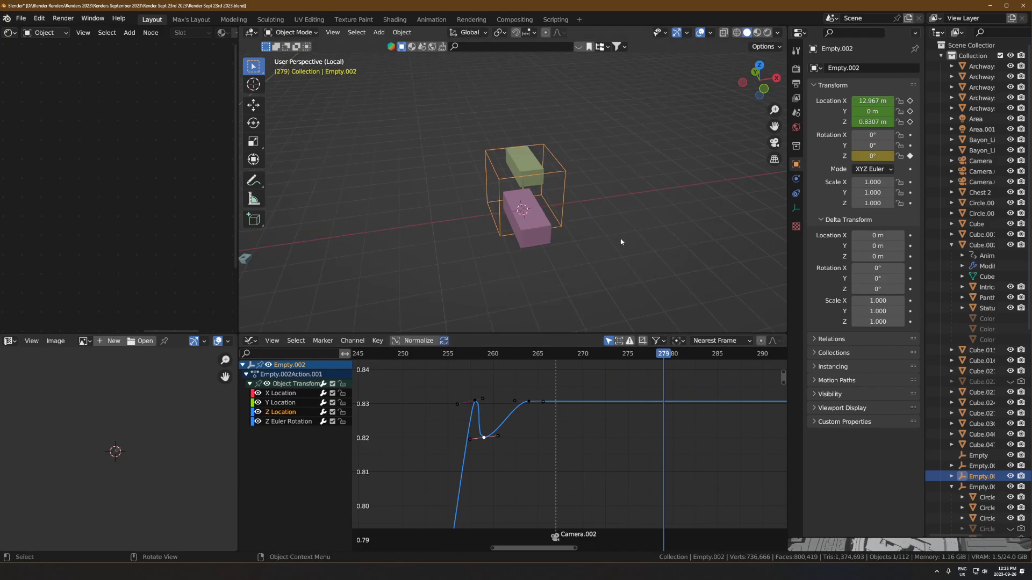
middle_click_drag(622, 240, 593, 236)
left_click_drag(673, 357, 718, 361)
middle_click_drag(603, 438, 514, 454)
scroll(514, 454, "down", 5)
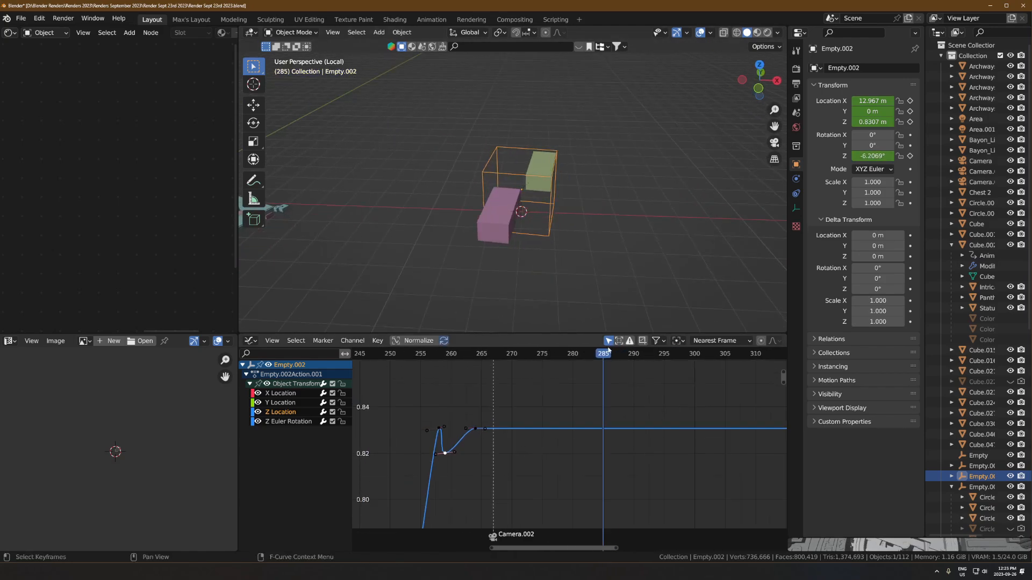
left_click_drag(607, 355, 702, 359)
key("space")
scroll(592, 408, "down", 4)
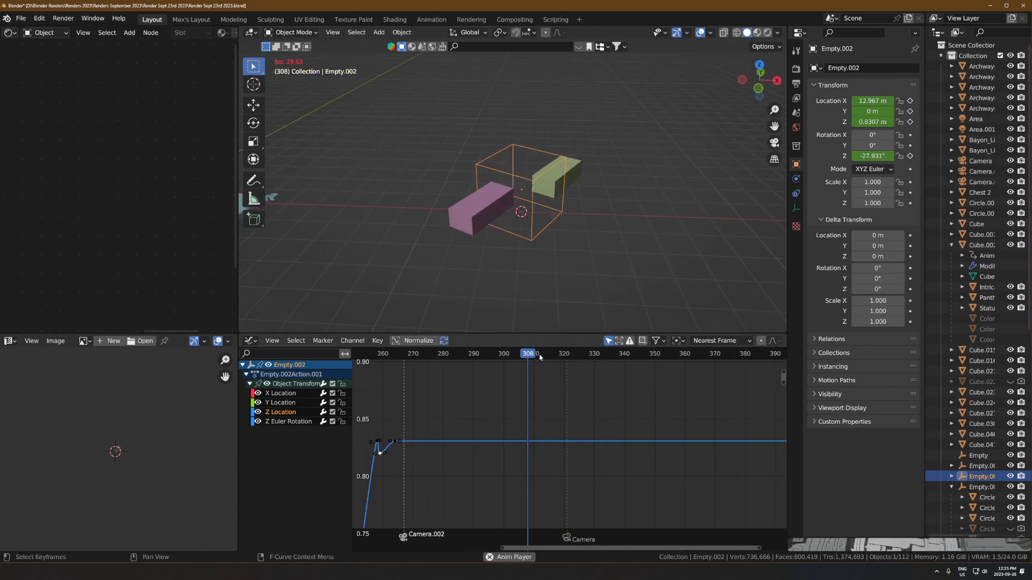
key("space")
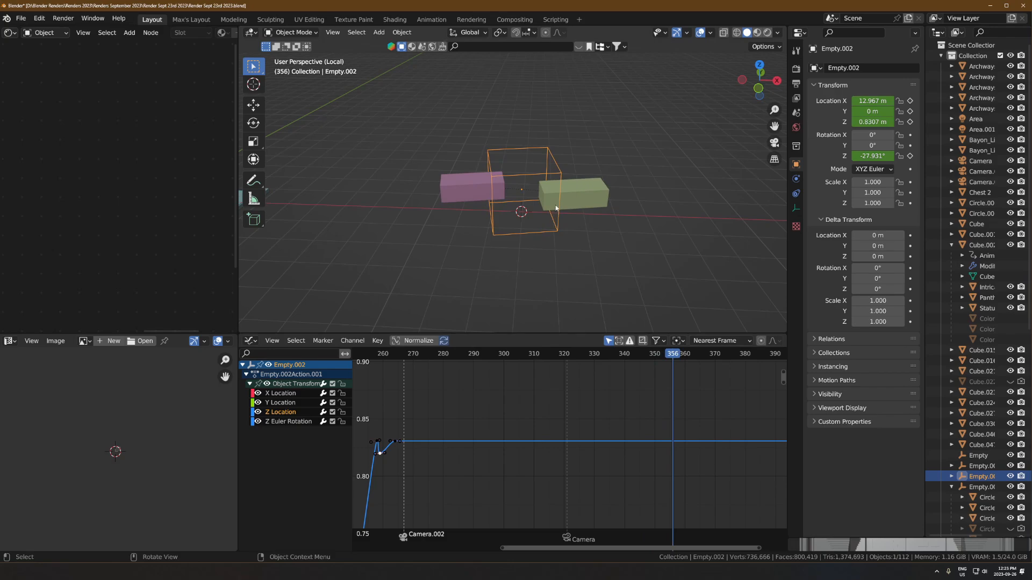
- Play the rest of the rotation and scrub through it from a higher viewpoint, ending at frame 378
key("space")
mouse_move(521, 193)
middle_mouse_down()
mouse_move(532, 196)
mouse_move(528, 182)
middle_mouse_up()
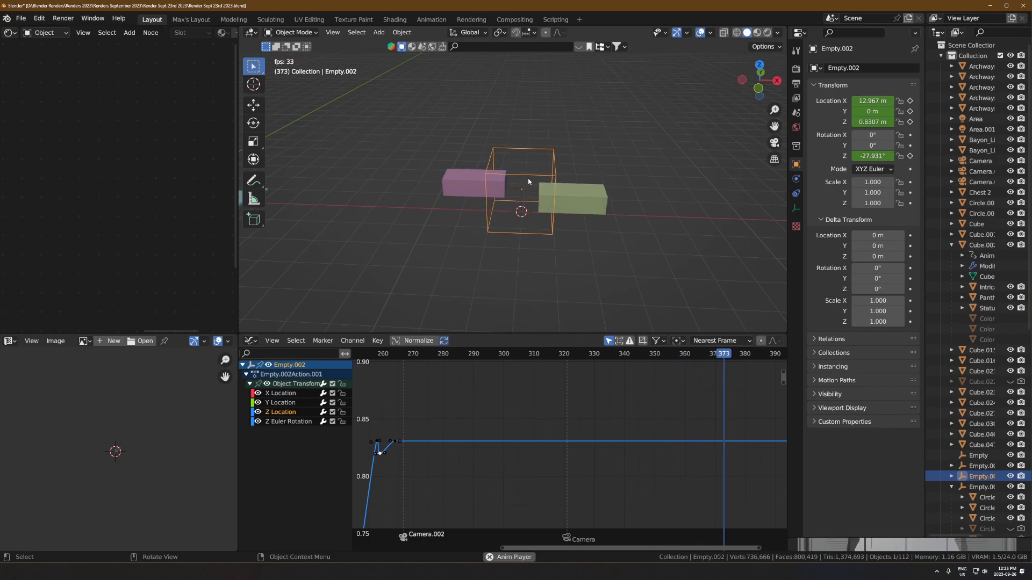
key("space")
middle_click_drag(612, 265, 617, 318)
scroll(616, 318, "up", 3)
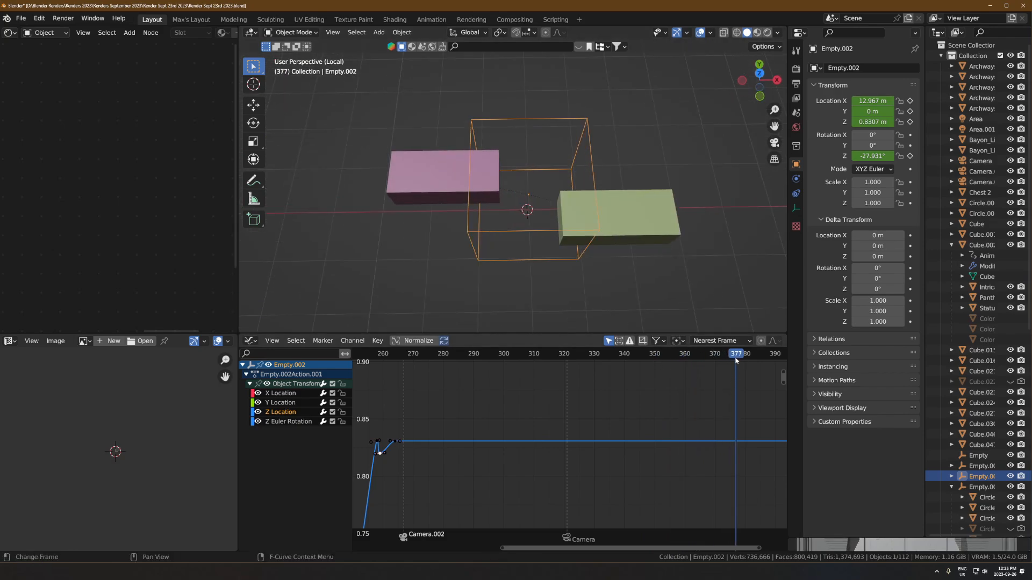
left_click_drag(737, 358, 642, 354)
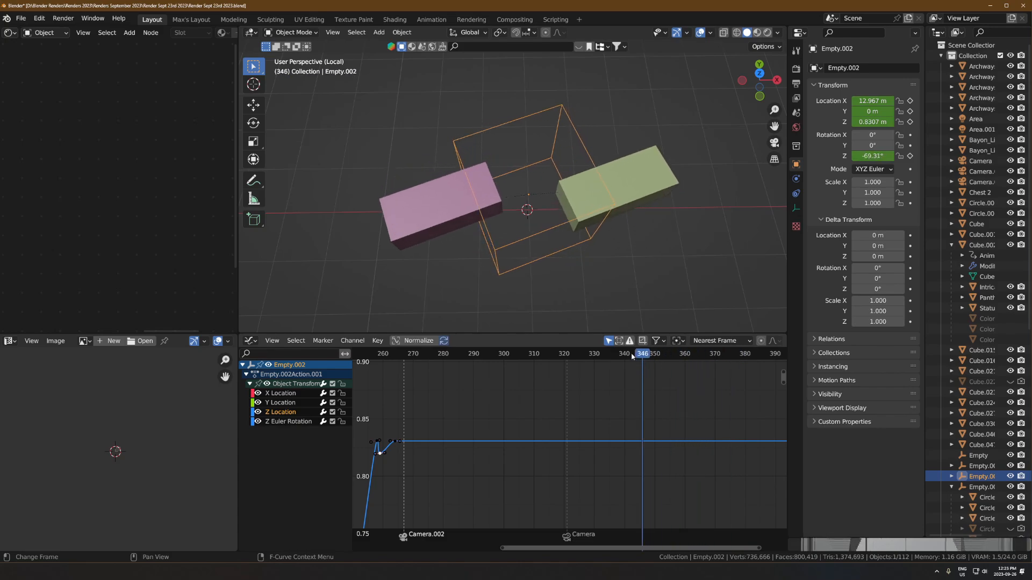
key("space")
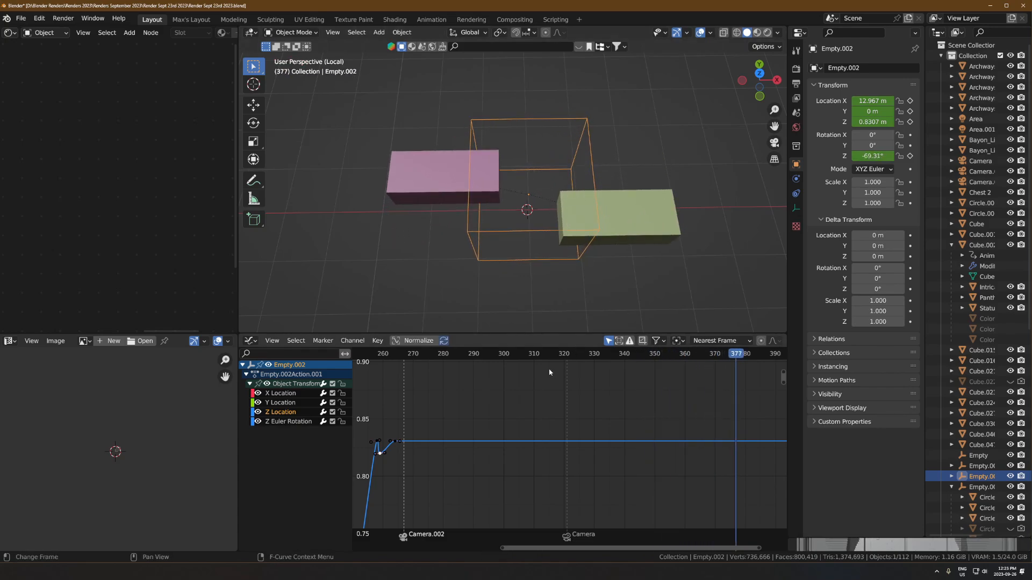
left_click_drag(466, 357, 739, 365)
- Inspect the main temple model beside the blocks, selecting Empty.005 and focusing on it at frame 125
scroll(554, 324, "down", 3)
scroll(514, 234, "down", 3)
middle_click_drag(386, 253, 460, 245, "shift")
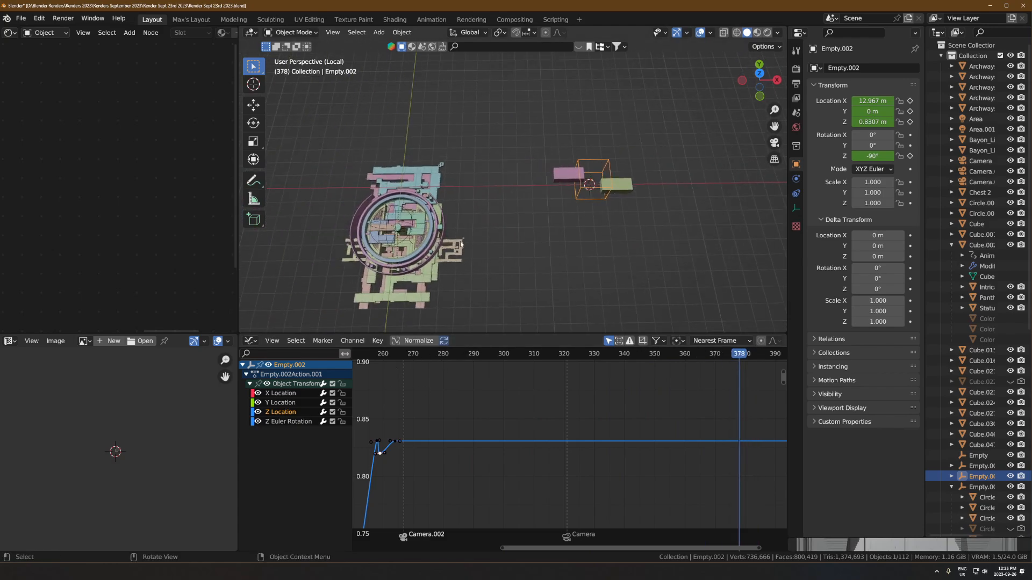
scroll(413, 212, "up", 4)
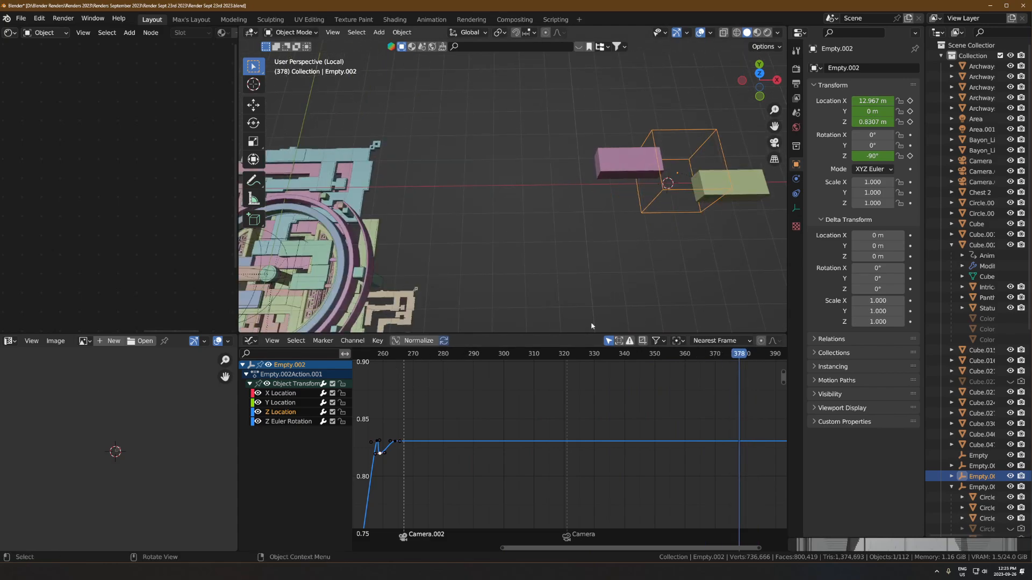
scroll(690, 415, "down", 4)
left_click(540, 356)
mouse_move(539, 355)
left_mouse_down()
mouse_move(528, 359)
mouse_move(603, 359)
mouse_move(529, 355)
left_mouse_up()
middle_click_drag(400, 280, 528, 162, "shift")
left_click(392, 187)
key("KP_Decimal")
key("shift+Left")
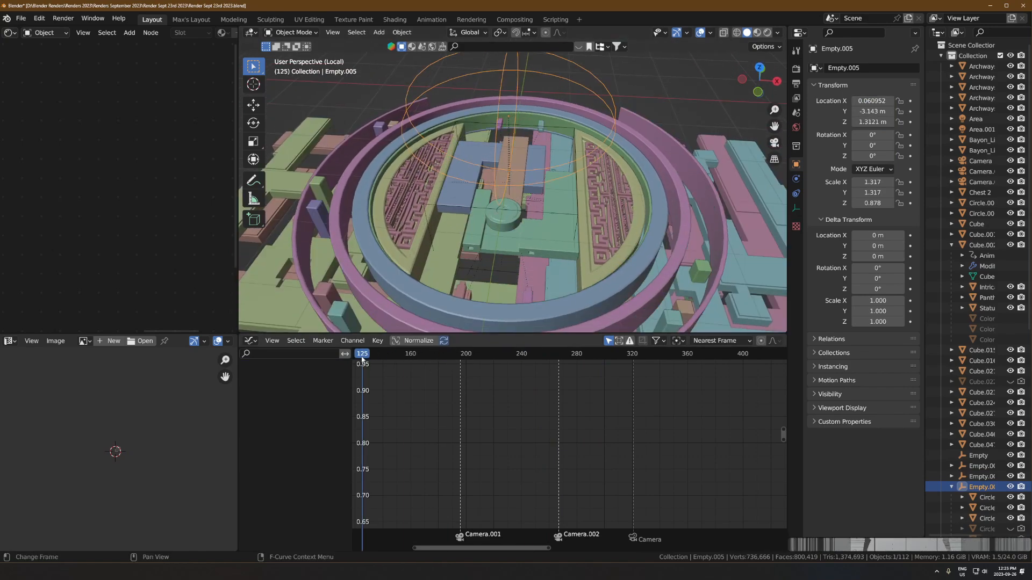
- Select Cube.014, Circle.001 and Empty.004 in the temple while scrubbing their animation to frame 220
left_click(547, 219)
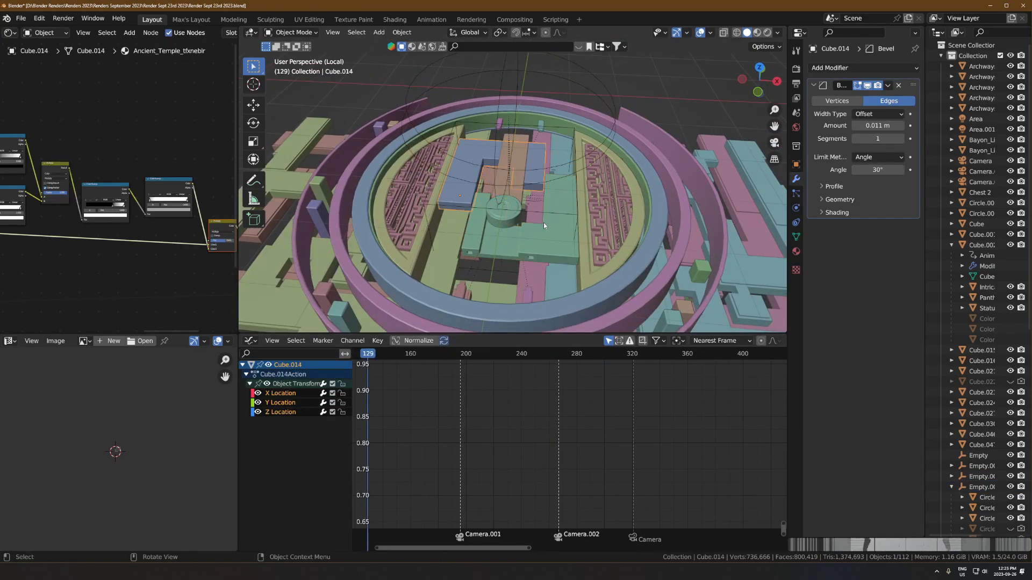
left_click(433, 201)
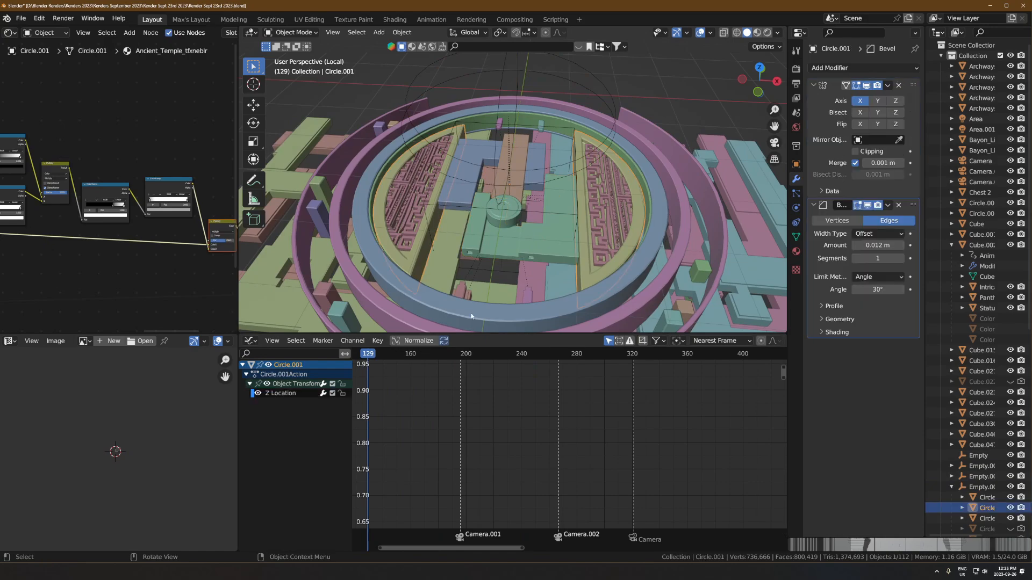
left_click_drag(455, 355, 404, 368)
middle_click_drag(487, 287, 489, 281, "shift")
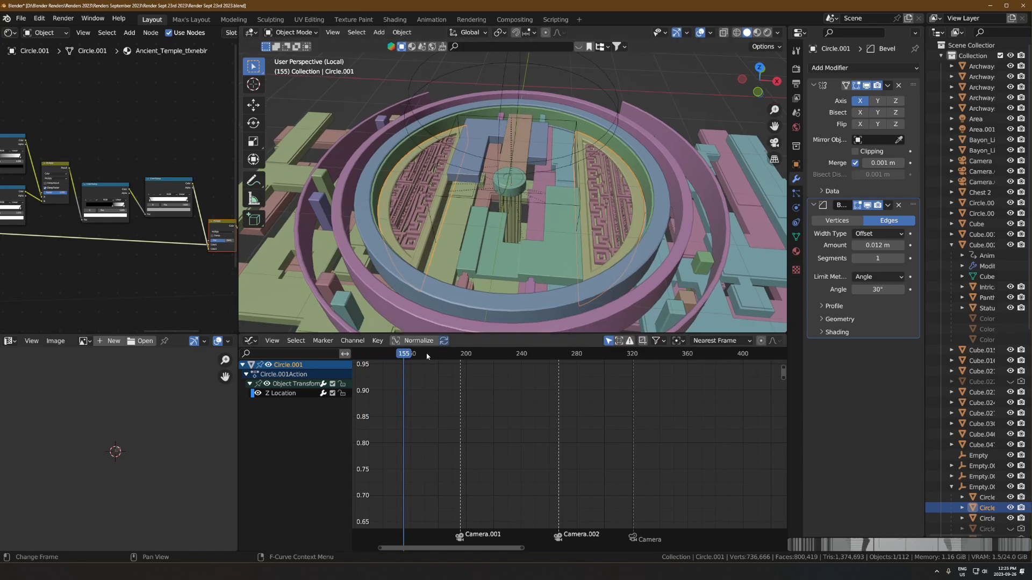
left_click_drag(429, 355, 494, 358)
left_click(549, 197)
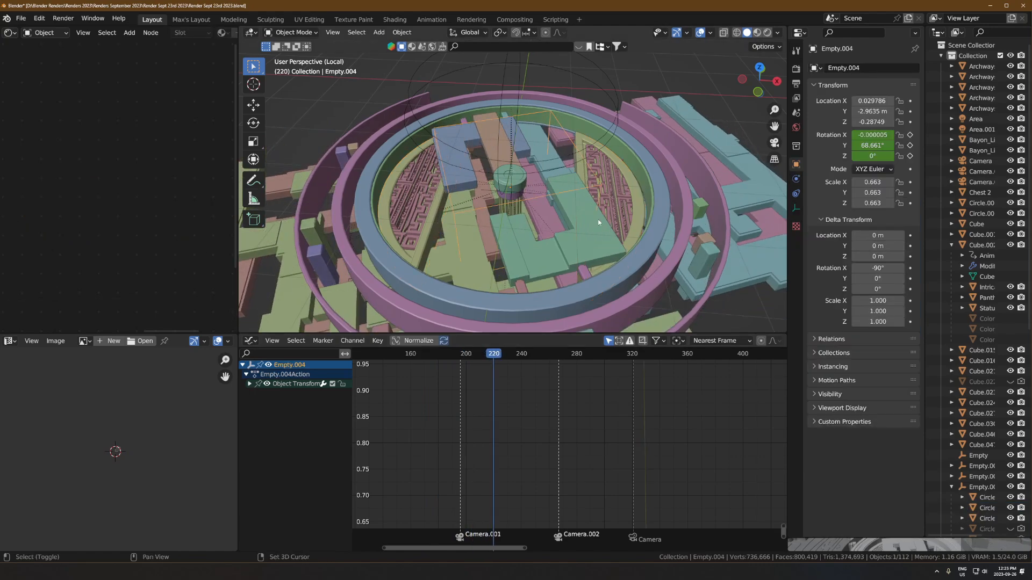
- Return to the two demo blocks, select their parent Empty.002, and scrub to frame 254
scroll(598, 223, "down", 5)
middle_click_drag(598, 223, 460, 217, "shift")
left_click_drag(469, 356, 423, 356)
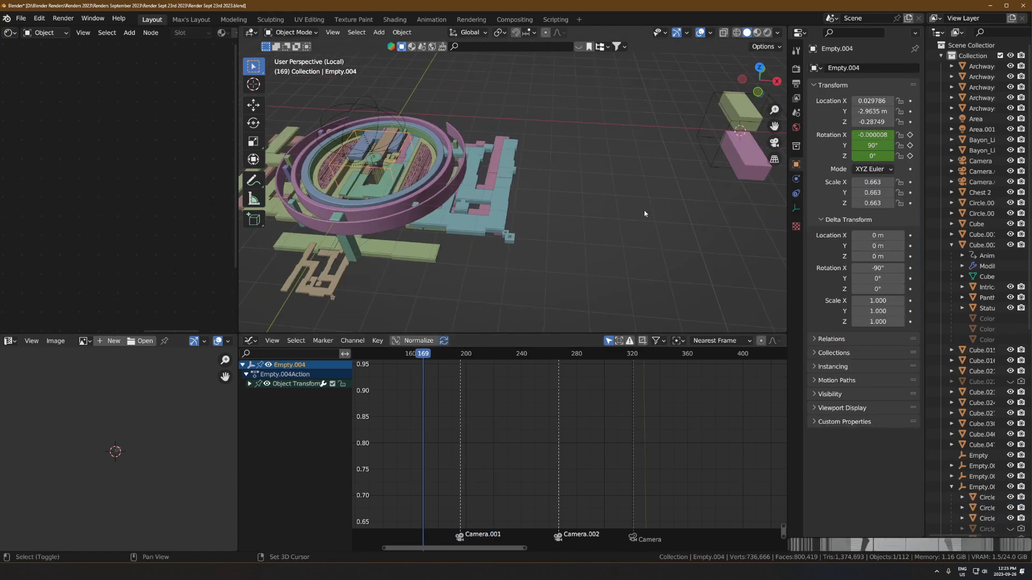
middle_click_drag(737, 122, 595, 144, "shift")
middle_click_drag(621, 153, 620, 160)
scroll(615, 241, "down", 4)
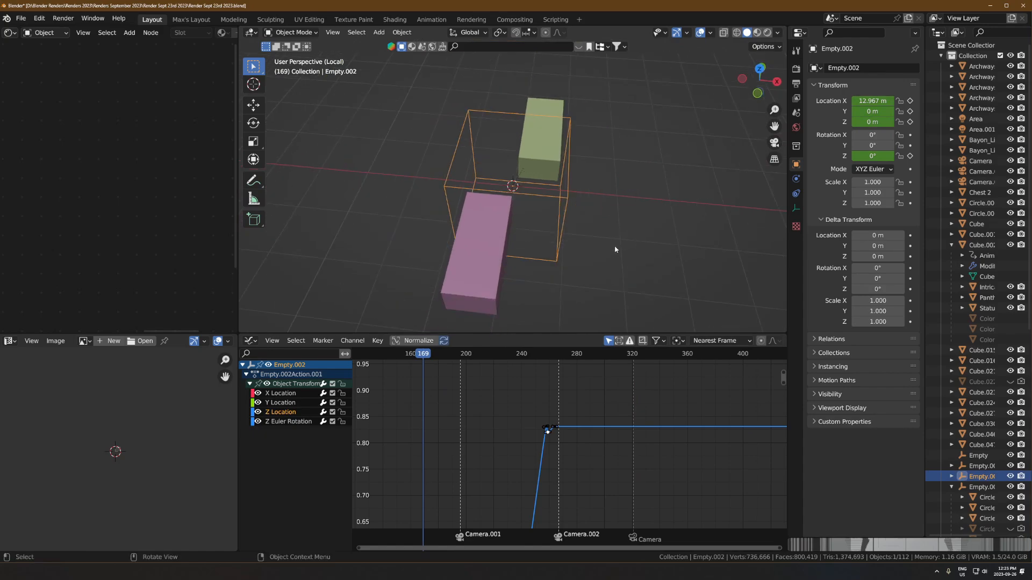
middle_click_drag(615, 247, 612, 228, "shift")
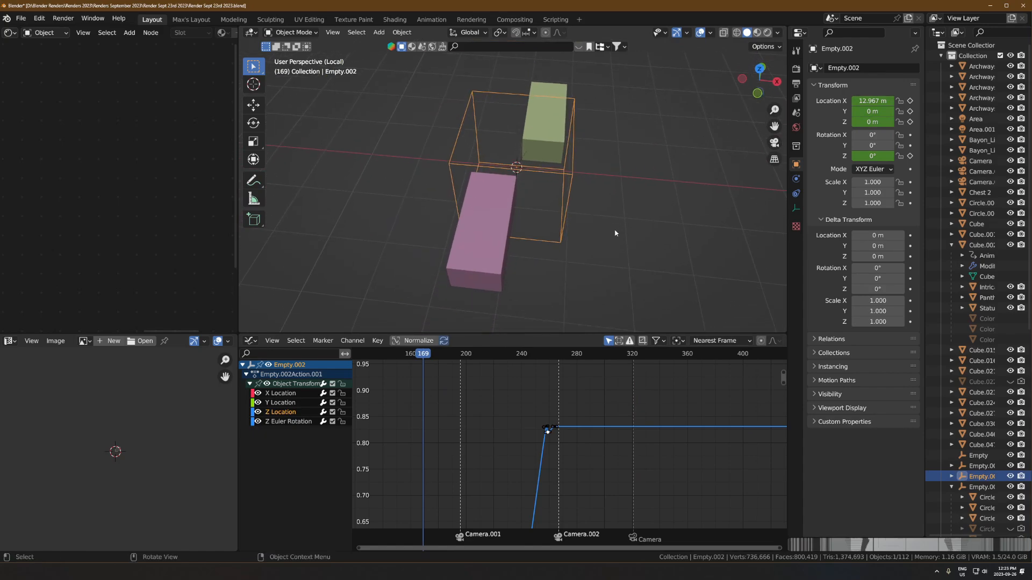
left_click_drag(501, 356, 541, 355)
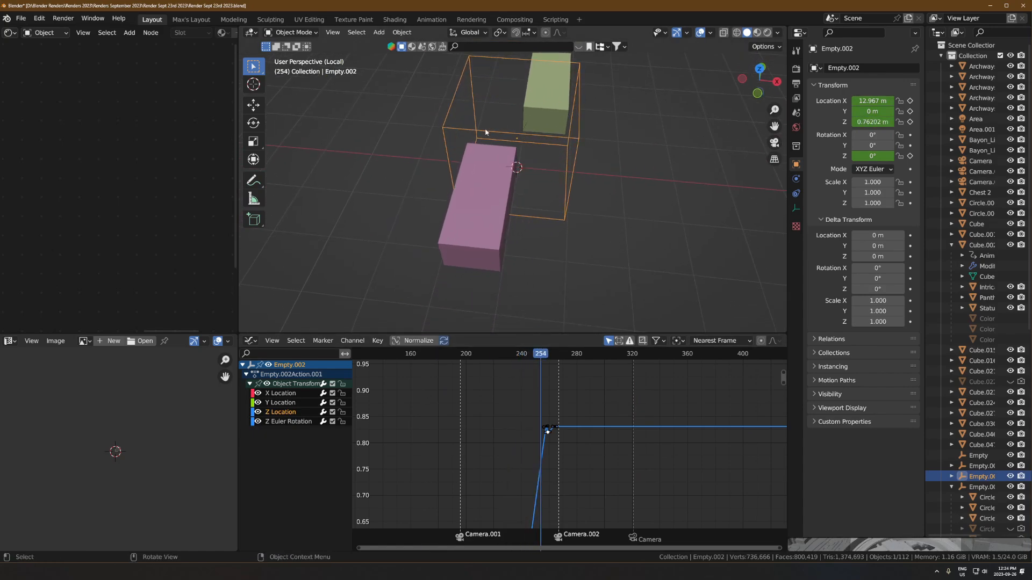
- Select the pink and green blocks together, ending with only the pink block selected
left_click(501, 148)
middle_click_drag(501, 149, 519, 180)
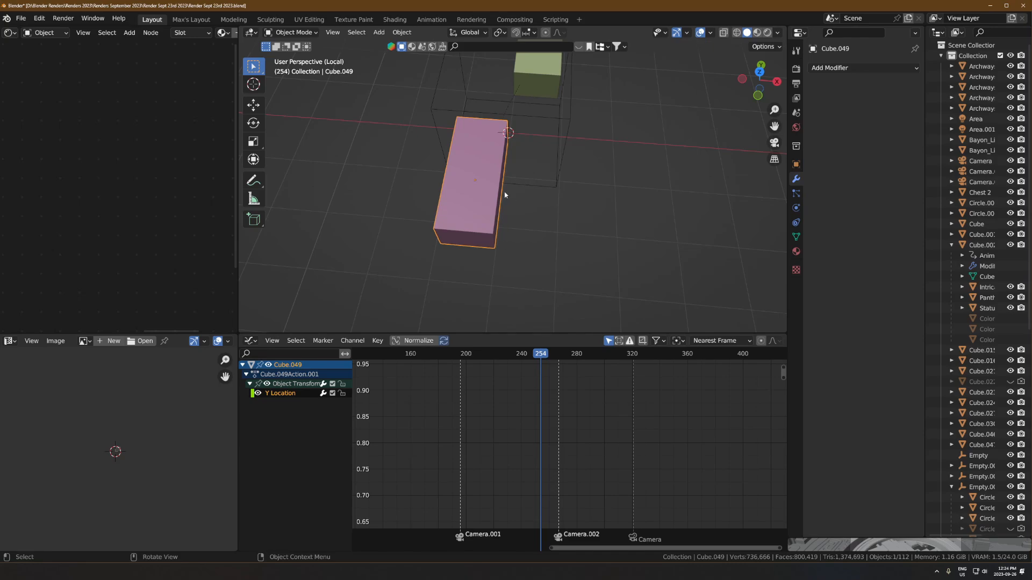
middle_click_drag(505, 195, 540, 103)
left_click(543, 101, "shift")
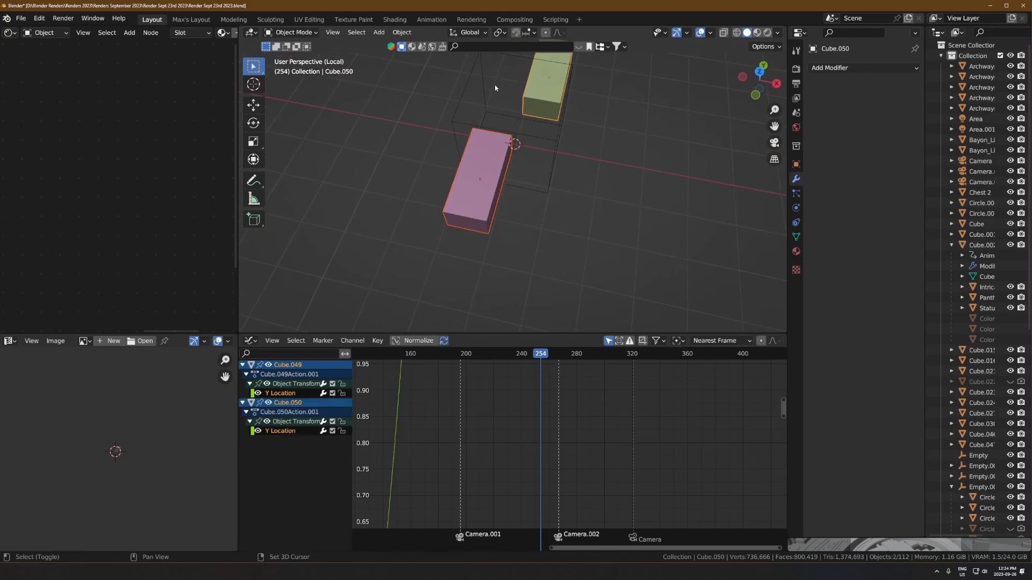
left_click(482, 138)
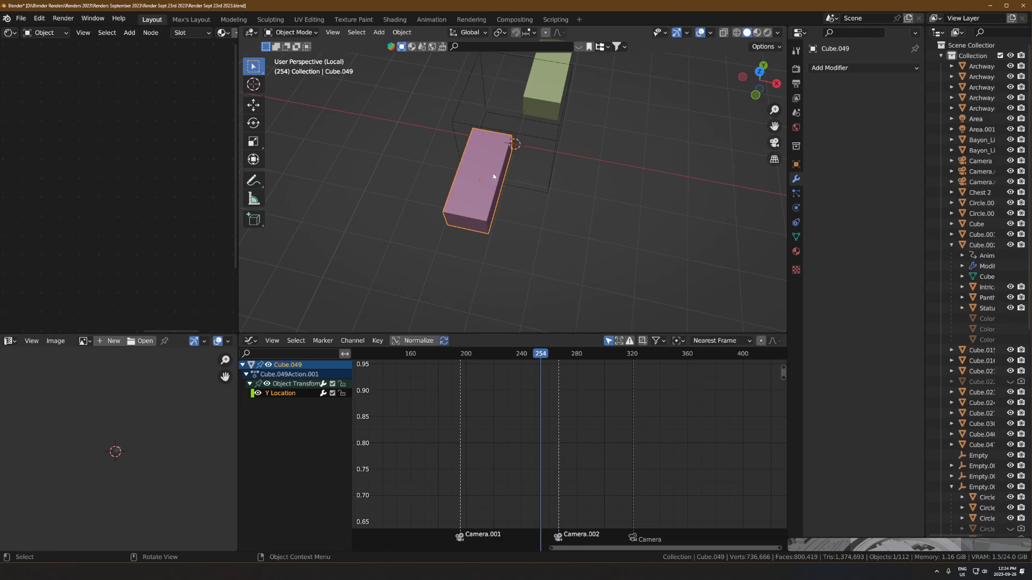
- Add a cube mesh on the pink block and scale it to 0.351
key("shift+a")
key("Escape")
key("shift+a")
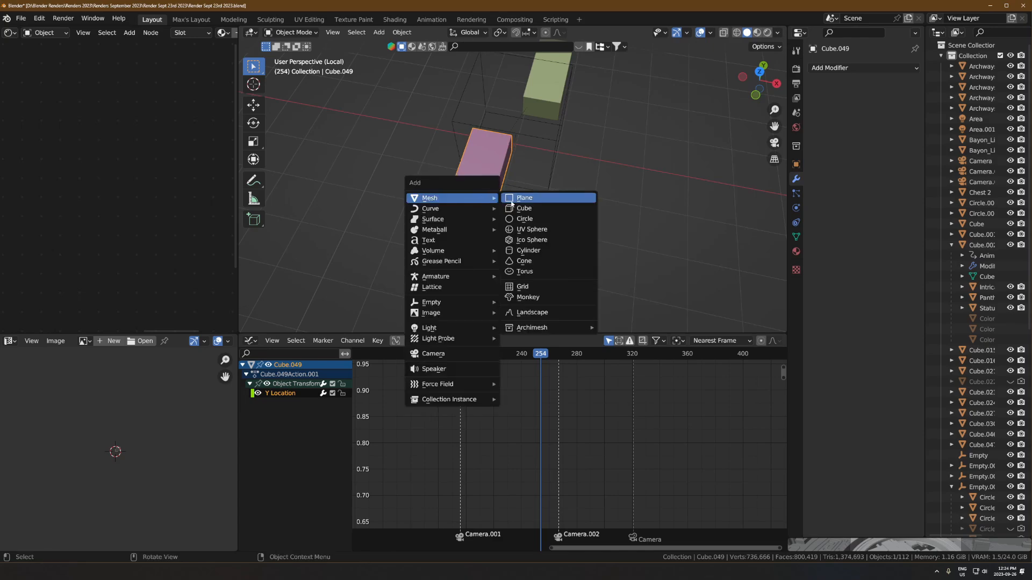
left_click(520, 208)
key("s")
left_click(511, 188)
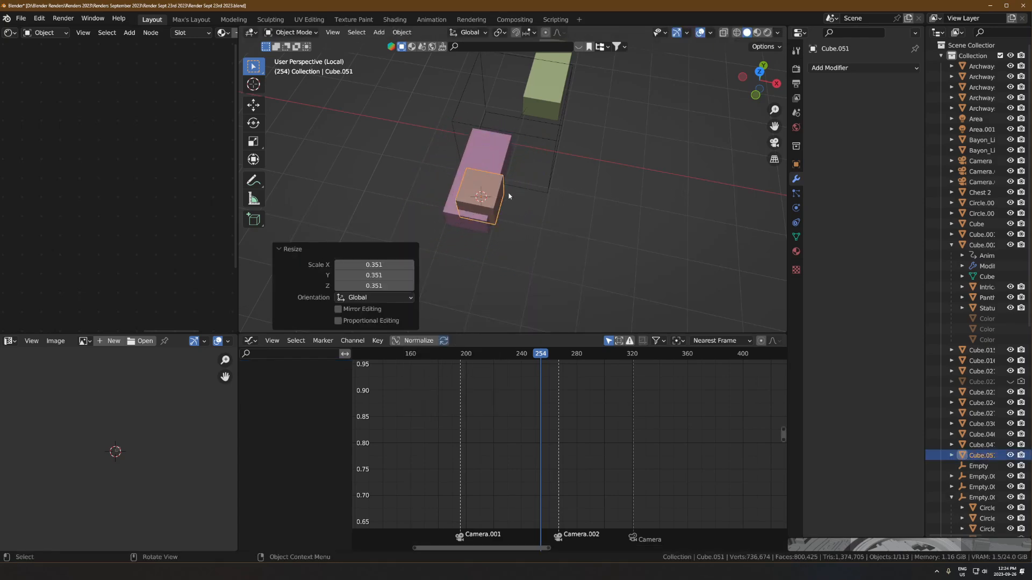
- Move the small cube horizontally to the side of the pink block without changing its height
key("g")
key("shift+z")
left_click(647, 197)
- Reshape the small cube into a tall thin pillar by narrowing it horizontally and scaling it 1.973 along Z
middle_click_drag(565, 207, 527, 185)
key("s")
key("shift+z")
left_click(548, 164)
key("s")
key("z")
left_click(600, 159)
- Raise the pillar 0.12215 m along Z, and try lowering it beside the pink block
key("g")
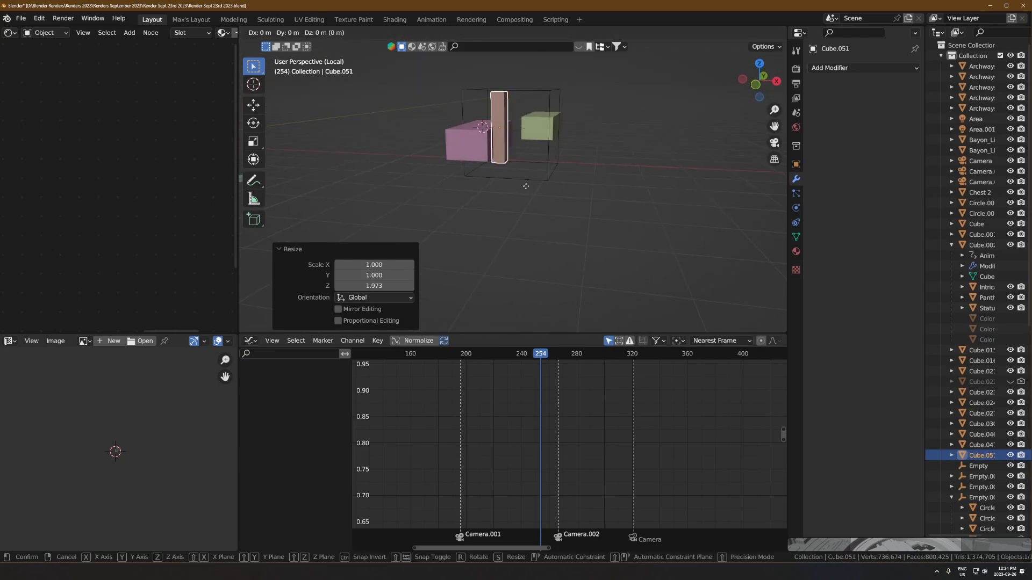
key("z")
left_click(527, 173)
middle_click_drag(524, 113, 539, 142)
key("g")
key("z")
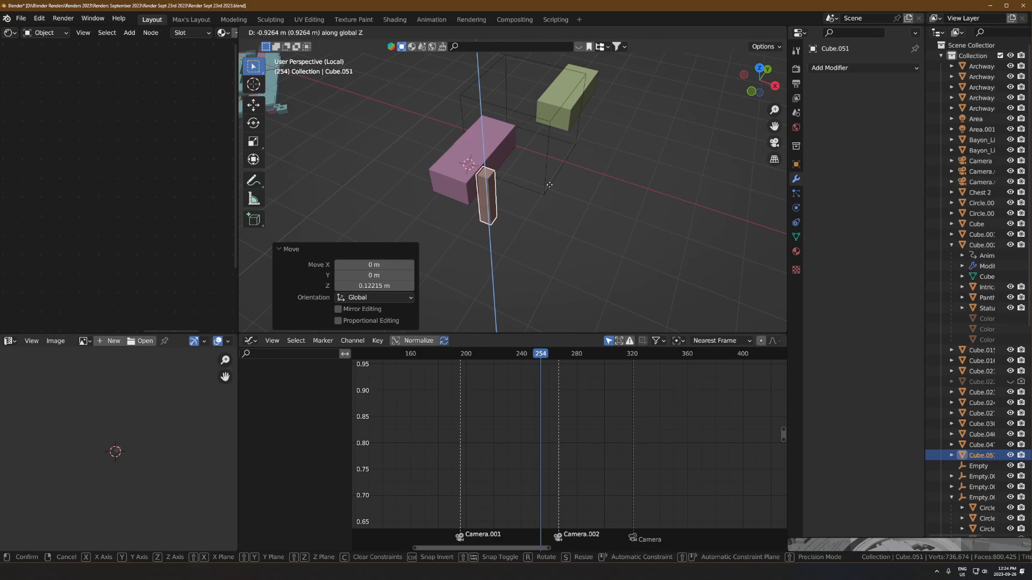
right_click(549, 184)
- Scrub back to frame 182 and lower the pillar 1.4227 m along Z beside the pink block
left_click_drag(540, 370, 440, 368)
key("g")
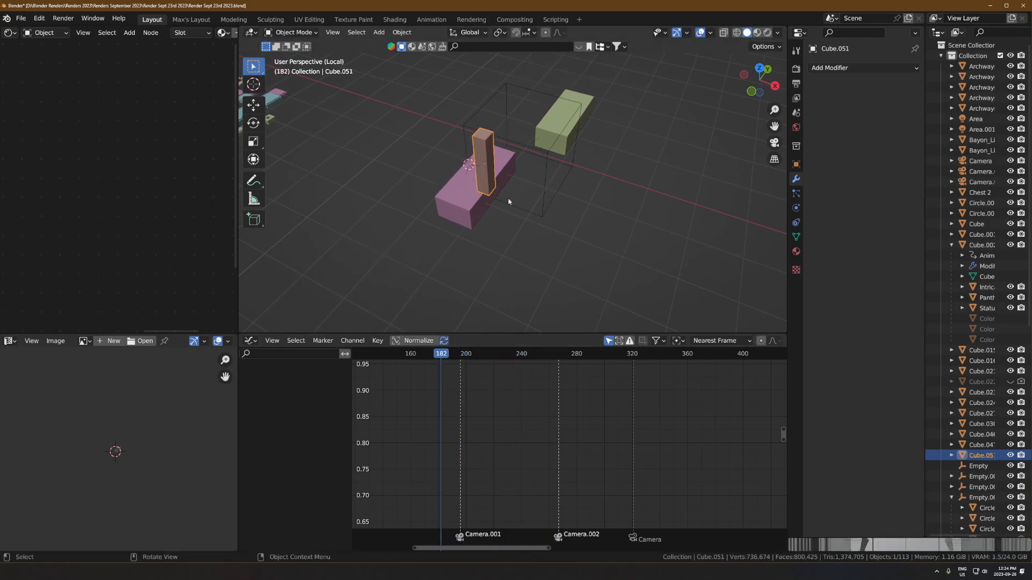
key("z")
left_click(468, 178)
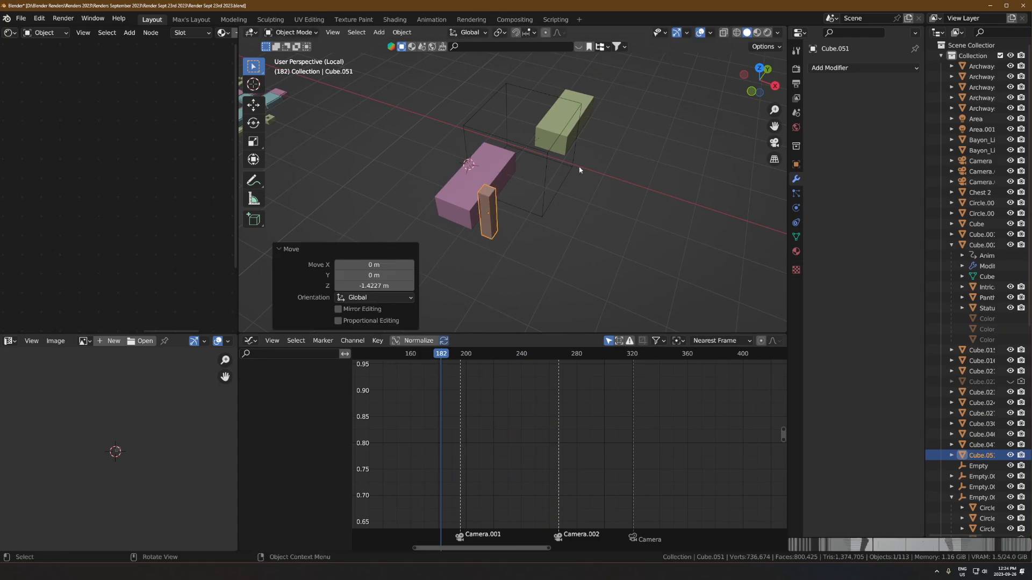
- Parent the pillar to the pink block using Object (Keep Transform)
scroll(520, 101, "up", 5)
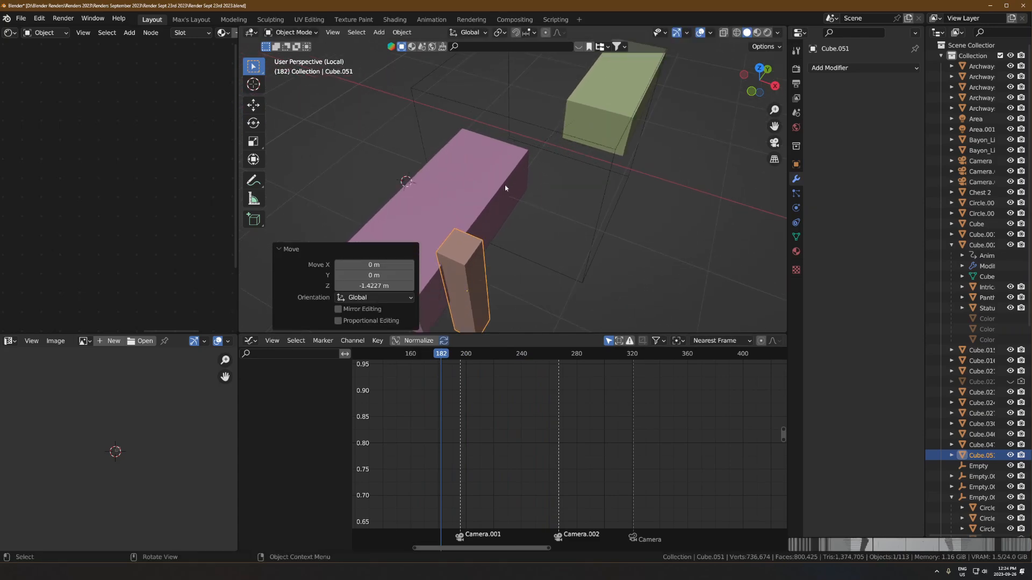
scroll(466, 205, "down", 5)
left_click(466, 205, "shift")
key("ctrl+p")
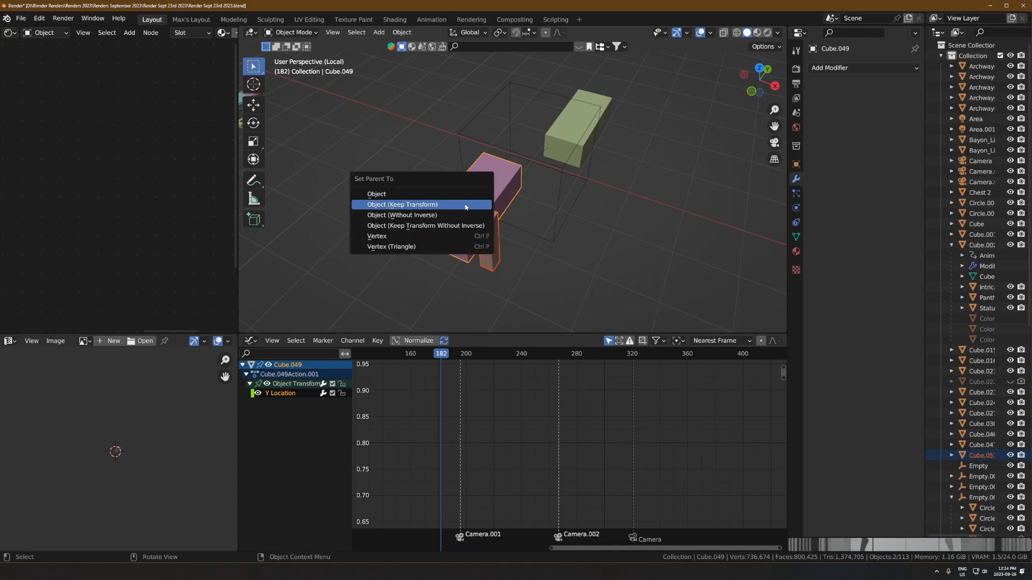
left_click(466, 204)
- Raise the pillar 0.60198 m along Z at frame 371 and insert a keyframe for it there
left_click_drag(455, 353, 703, 359)
left_click(495, 229)
middle_click_drag(418, 126, 523, 174, "shift")
key("KP_Decimal")
scroll(523, 176, "down", 3)
key("g")
key("z")
left_click(543, 210)
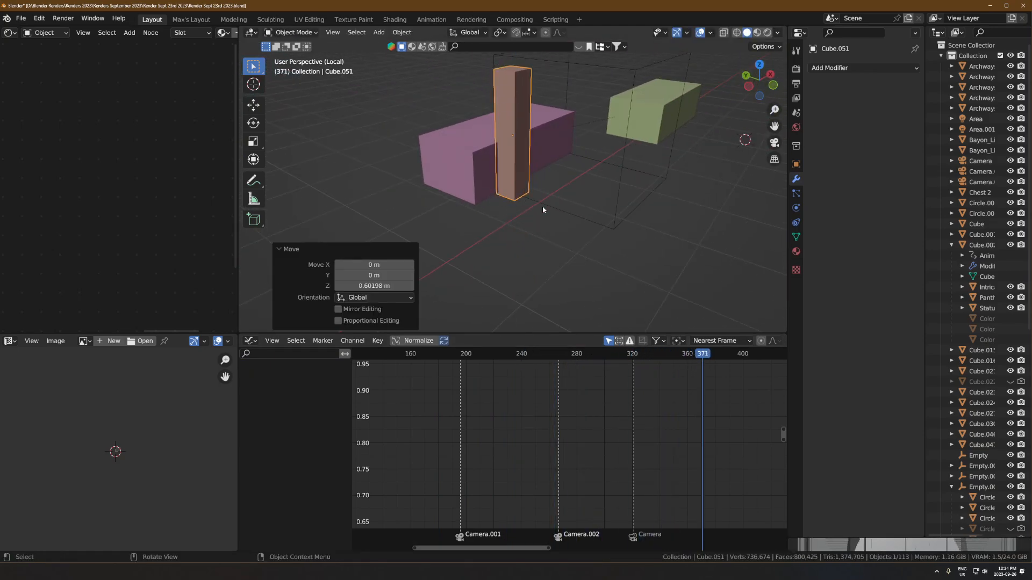
key("i")
left_click(509, 146)
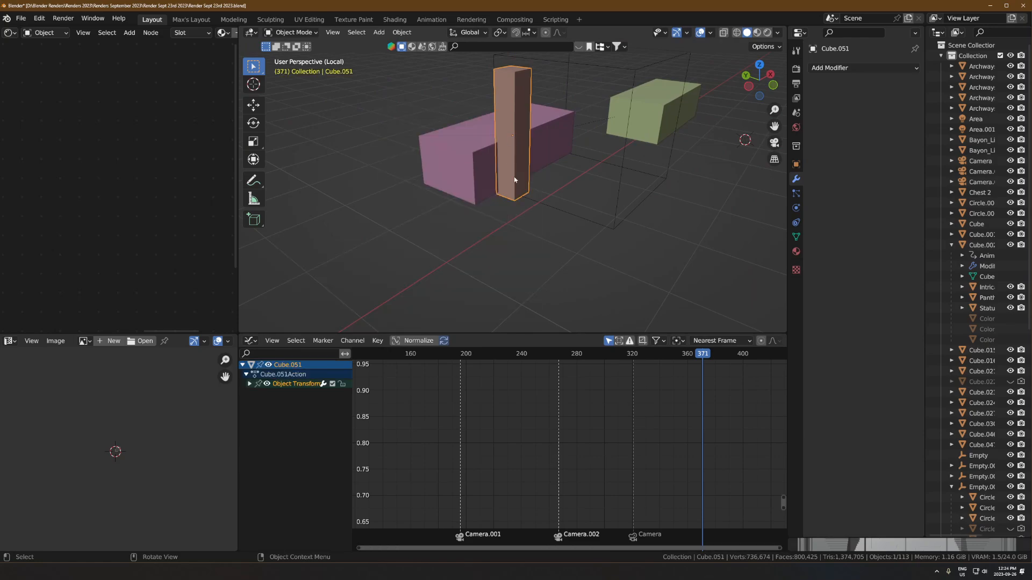
- Lower the pillar along Z at frame 383 to about the pink block's top level and insert a keyframe
middle_click_drag(715, 425, 633, 432)
left_click_drag(623, 356, 638, 356)
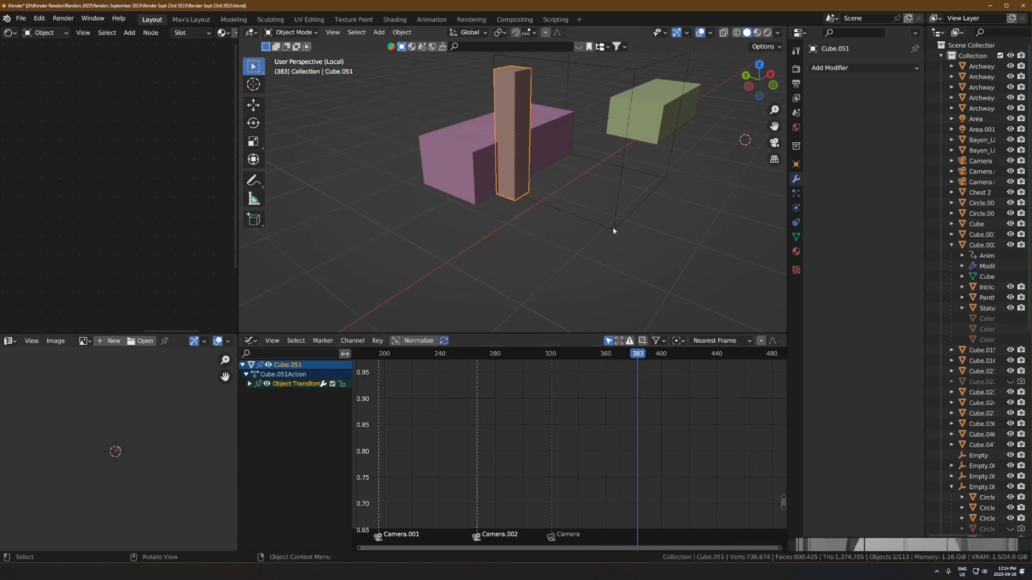
key("g")
key("z")
left_click(598, 276)
key("i")
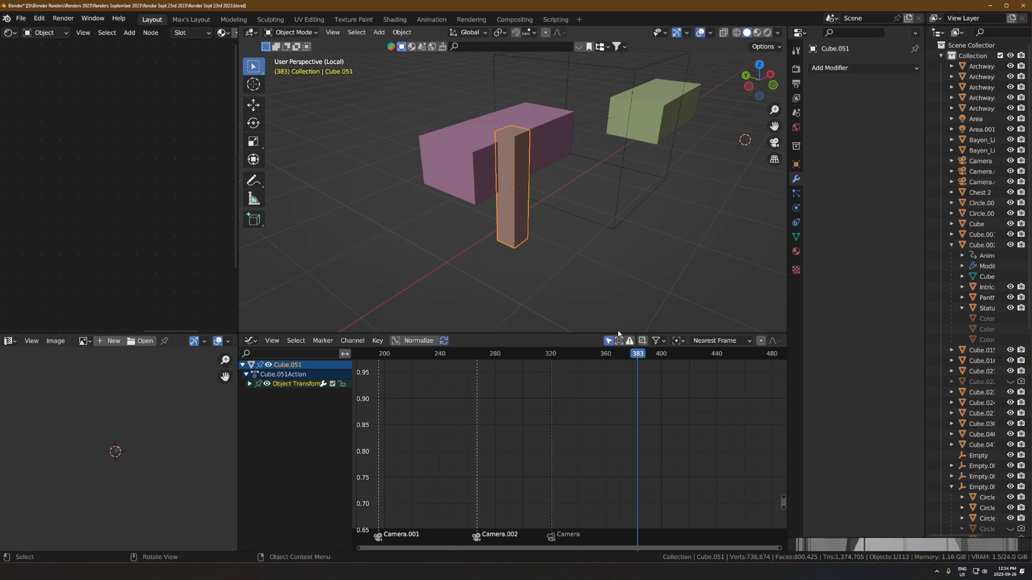
- Scrub back a few frames and play the animation to check the pillar's vertical movement beside the purple block
left_click_drag(638, 356, 601, 355)
key("space")
middle_click_drag(575, 260, 574, 255)
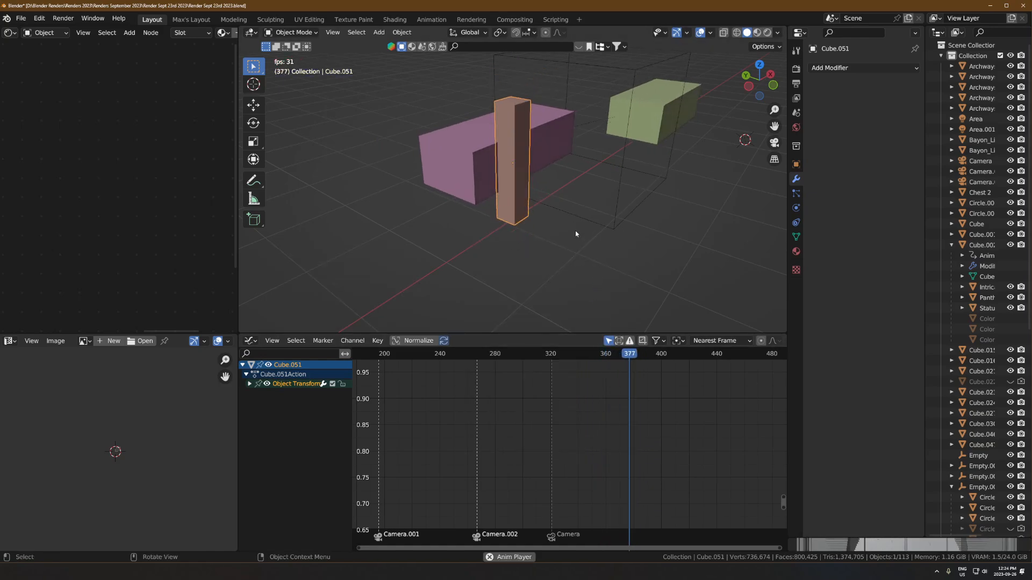
key("space")
middle_click_drag(668, 208, 596, 228)
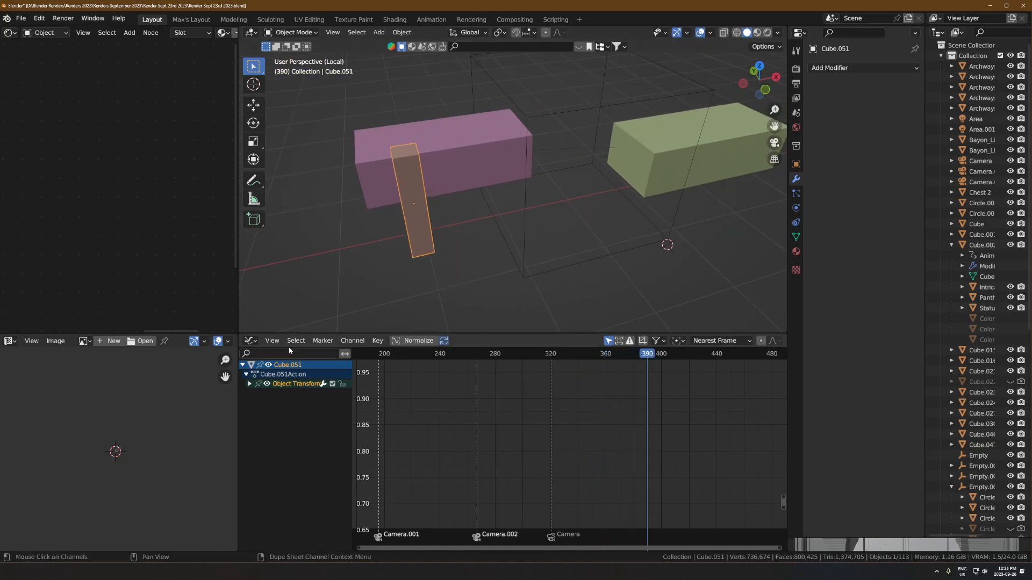
- Delete the pillar's X Location and Y Location animation channels, keeping only Z Location
left_click(249, 384)
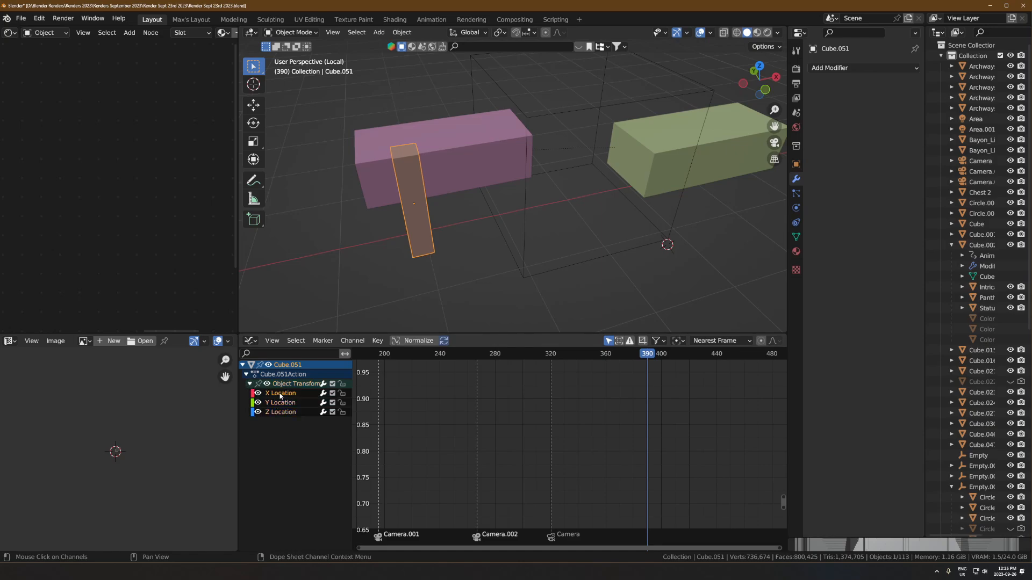
key("x")
key("x")
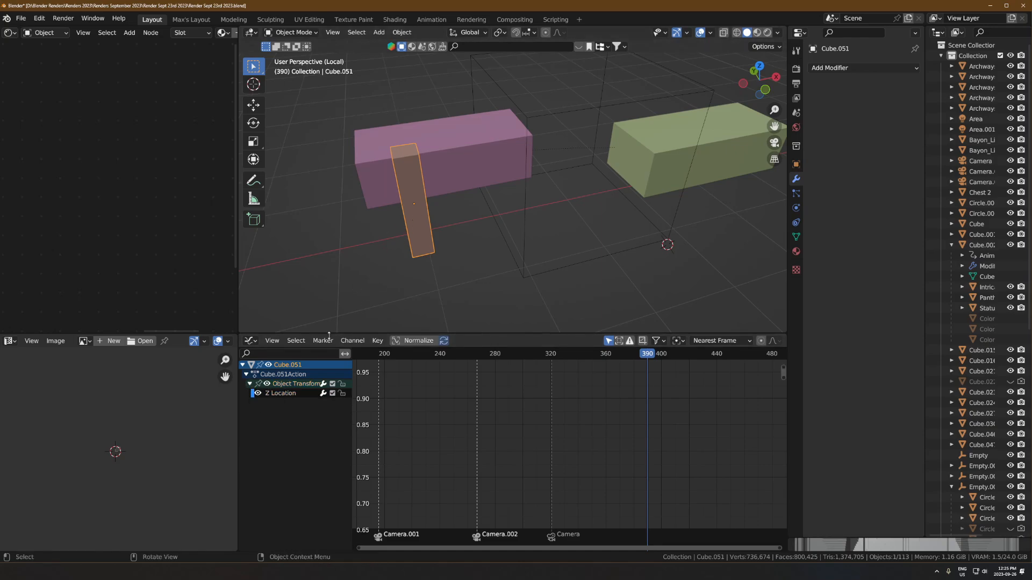
- Make a linked duplicate of the pillar, shift it along X past the green block's middle, and adjust it along Y
key("KP_7")
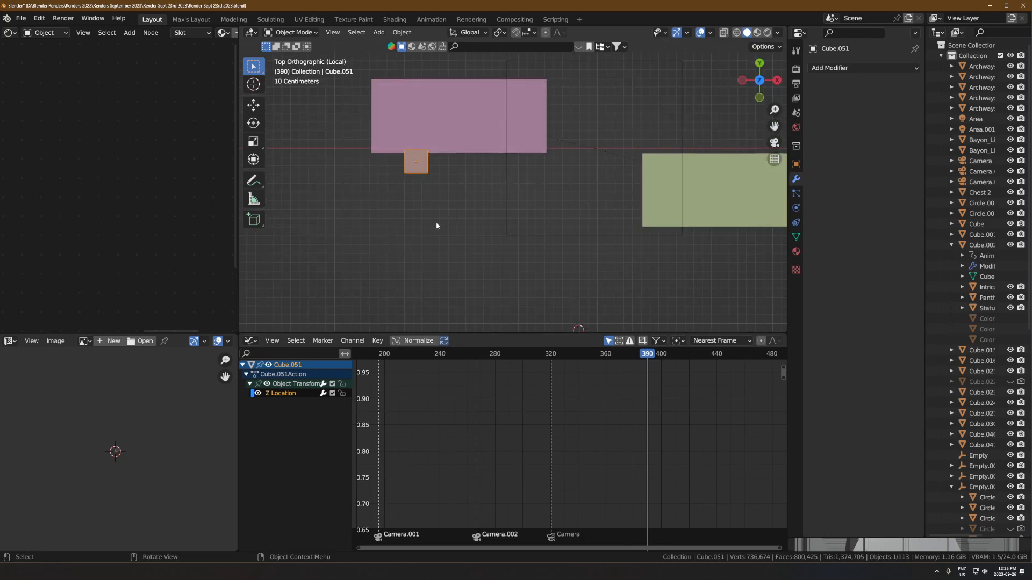
key("alt+d")
key("x")
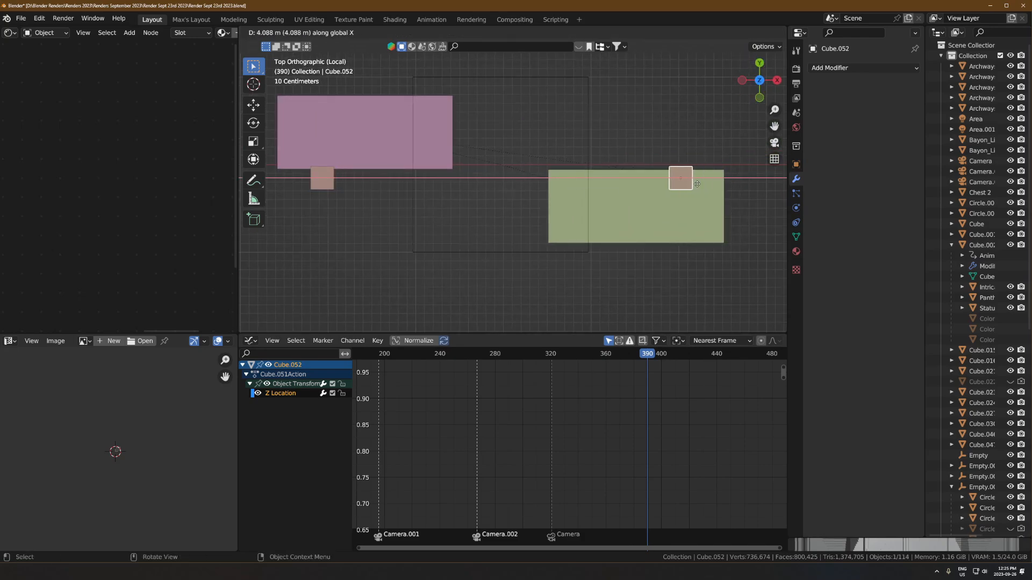
left_click(698, 178)
key("g")
key("y")
left_click(701, 155)
- At frame 80, move the original pillar about -0.43 m in X and -0.53 m in Y to the purple block's front end
left_click_drag(645, 354, 712, 379)
scroll(489, 396, "down", 3)
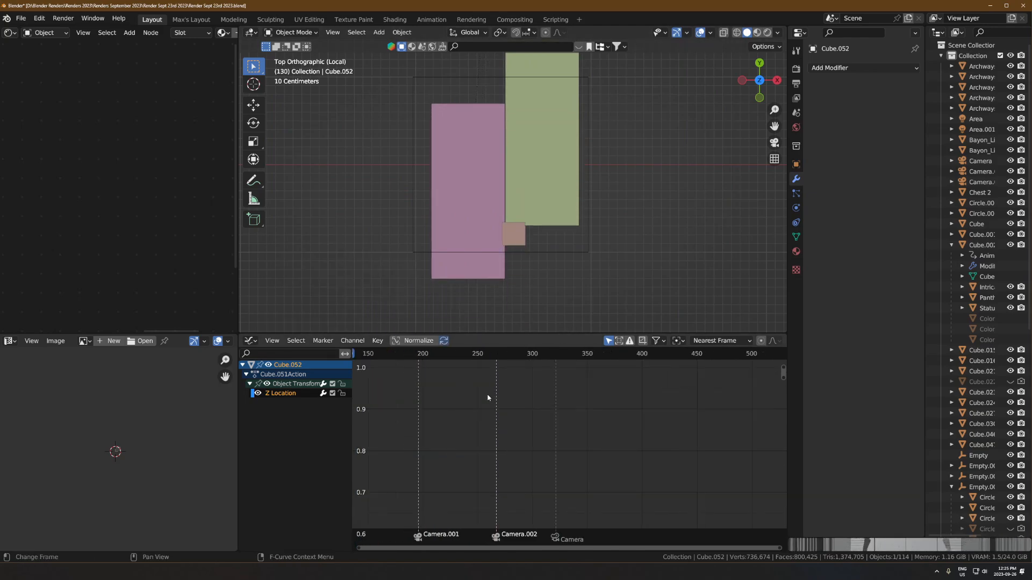
middle_click_drag(519, 374, 553, 400)
scroll(451, 371, "down", 1)
scroll(435, 365, "down", 3)
left_click_drag(410, 357, 391, 357)
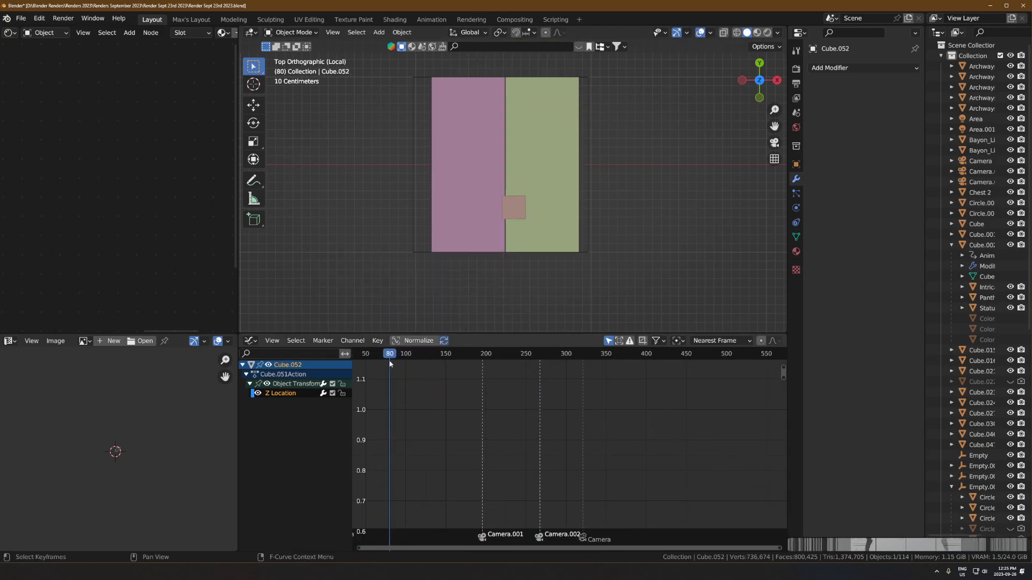
middle_click_drag(524, 191, 529, 211, "shift")
left_click(521, 225)
key("g")
left_click(488, 269)
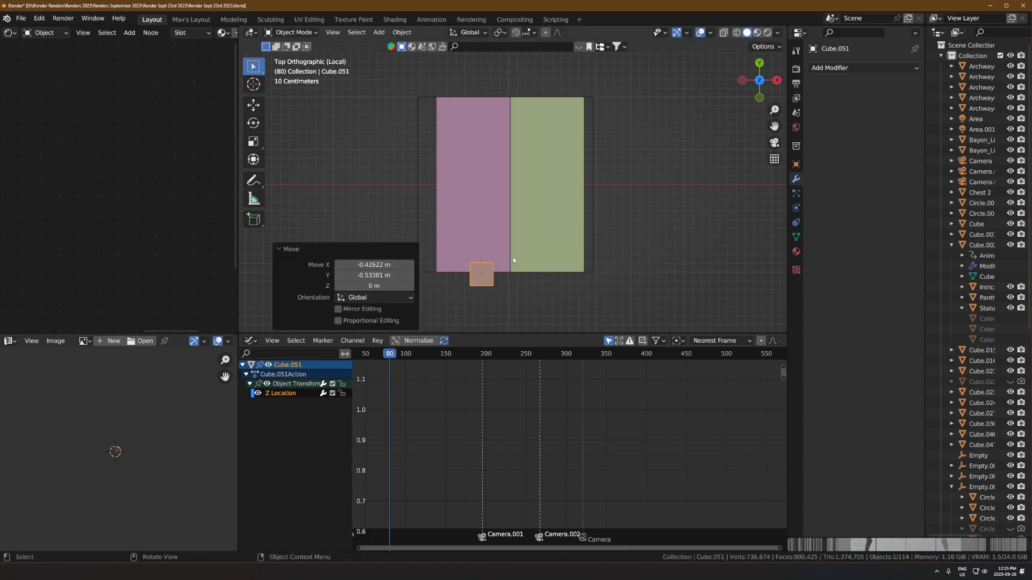
- Move the duplicate pillar about 0.46 m in X and -2.55 m in Y to the green block's back end
middle_click_drag(515, 256, 509, 177)
scroll(511, 176, "down", 4)
left_click(520, 142)
key("KP_7")
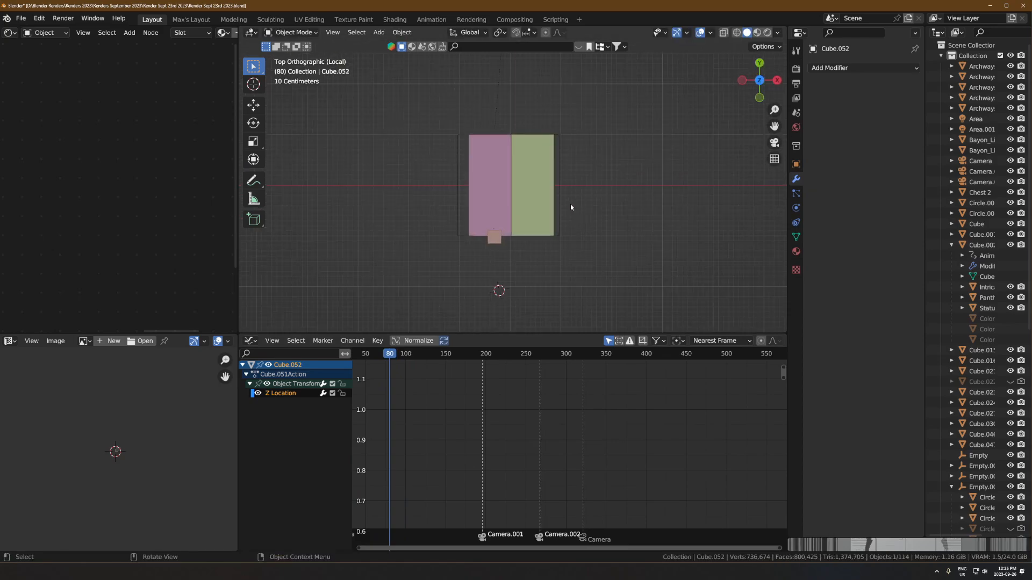
scroll(570, 204, "down", 2)
key("g")
left_click(552, 157)
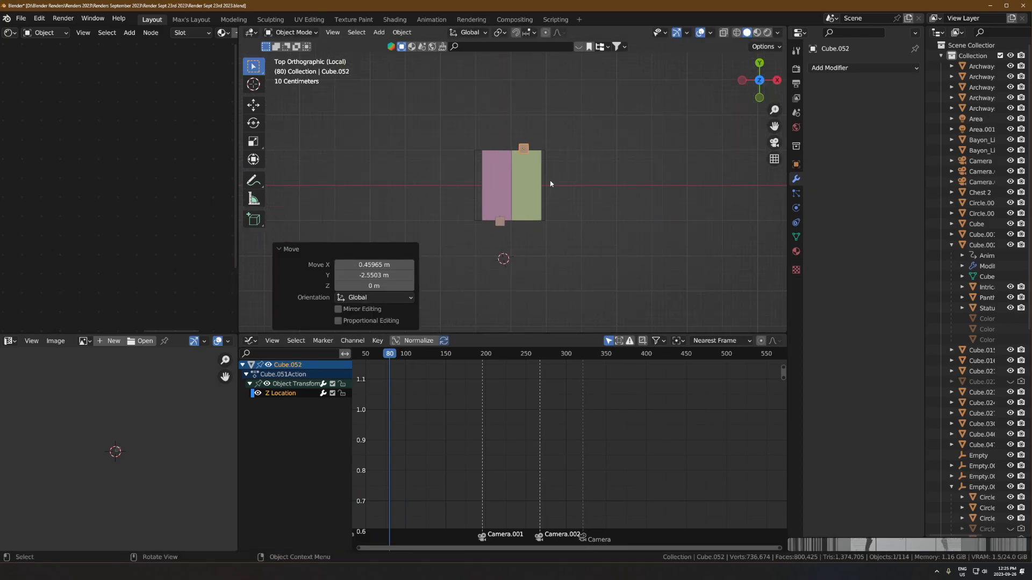
- Clear the duplicate pillar's parent and move it horizontally back to the green block's rear end
middle_click_drag(548, 184, 603, 195)
key("alt+p")
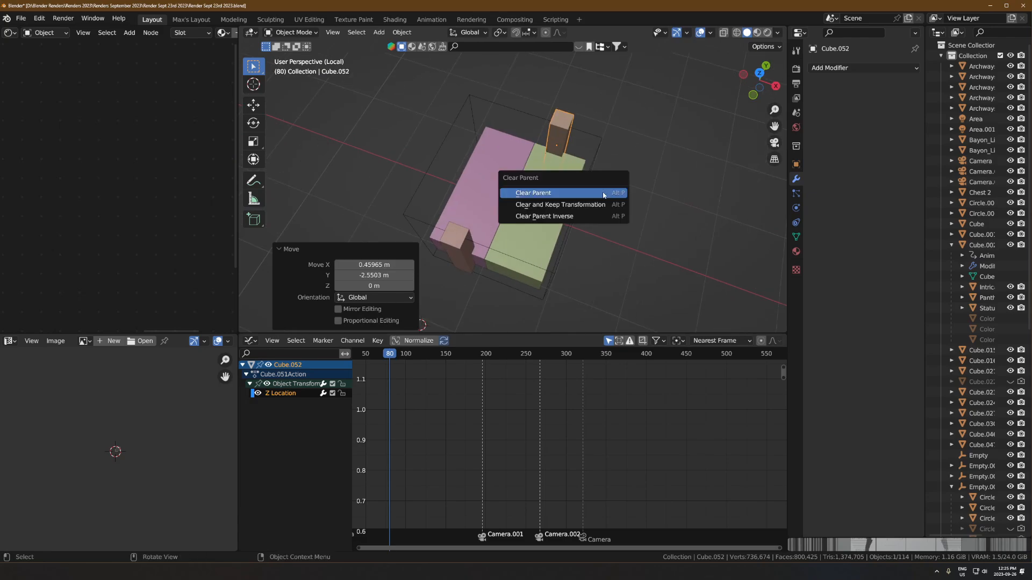
left_click(604, 195)
middle_click_drag(559, 210, 561, 199)
key("g")
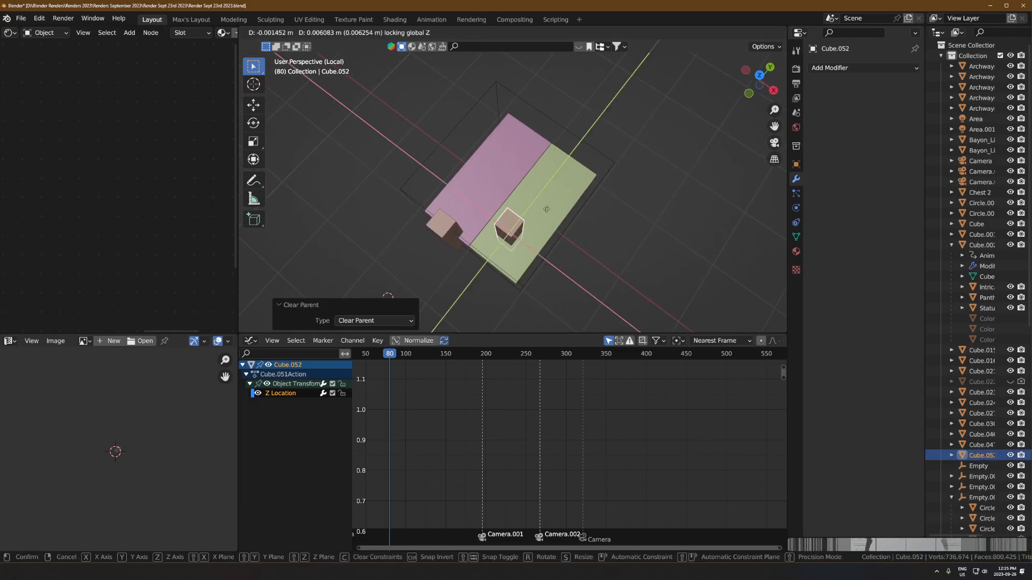
left_click(559, 178)
- Parent the duplicate pillar to the green block with Object (Keep Transform)
left_click(559, 181, "shift")
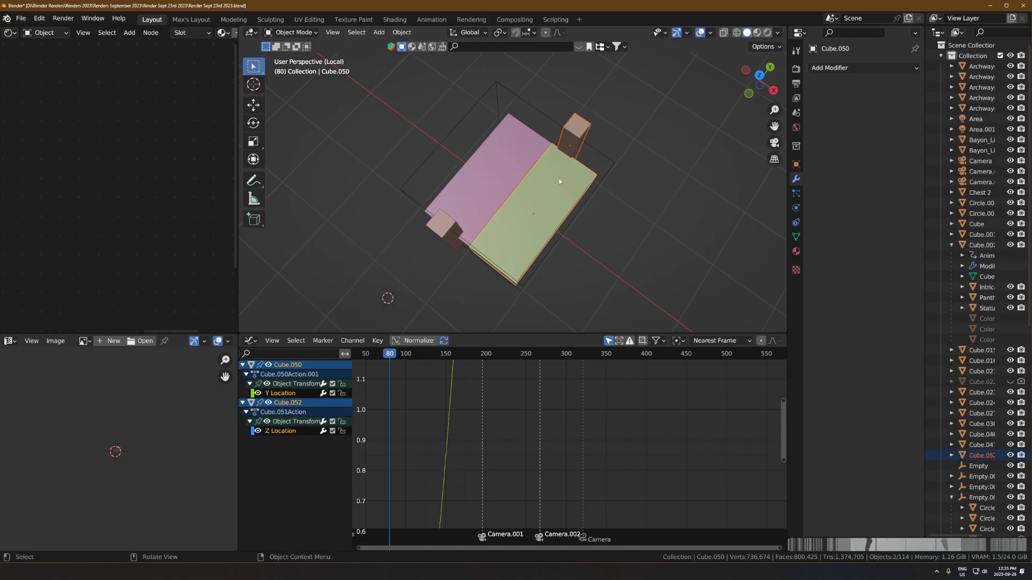
key("ctrl+p")
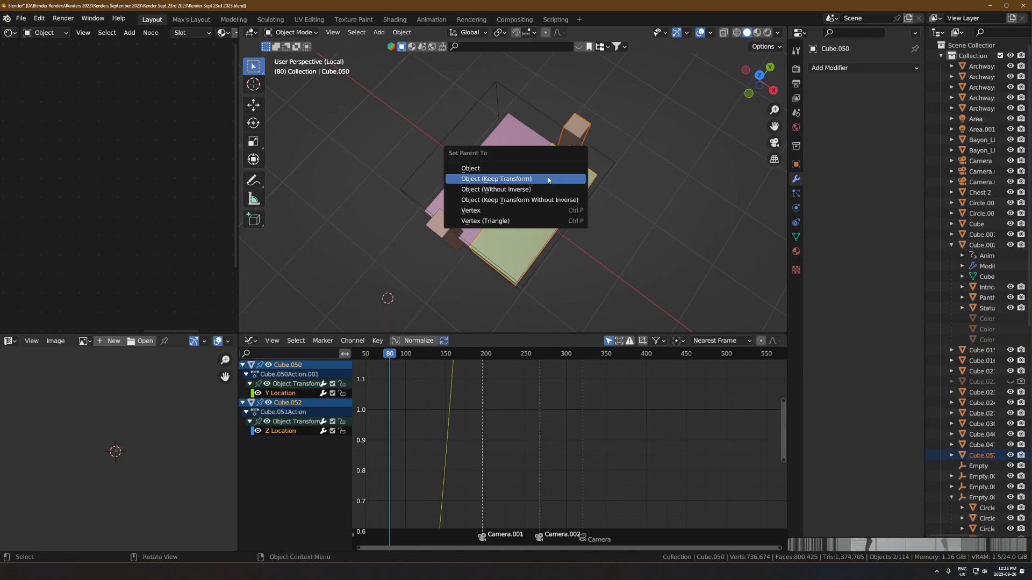
left_click(549, 179)
left_click(546, 194)
- Scrub the animation to frame 408 to check how the pillars travel with the purple and green blocks
middle_click_drag(546, 195, 541, 301)
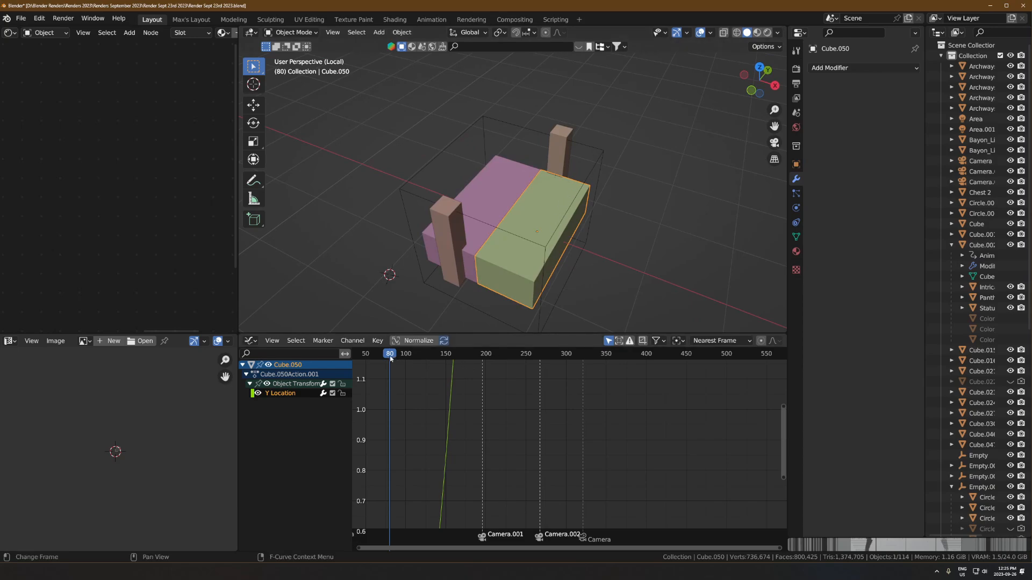
left_click_drag(390, 359, 643, 355)
scroll(550, 284, "down", 3)
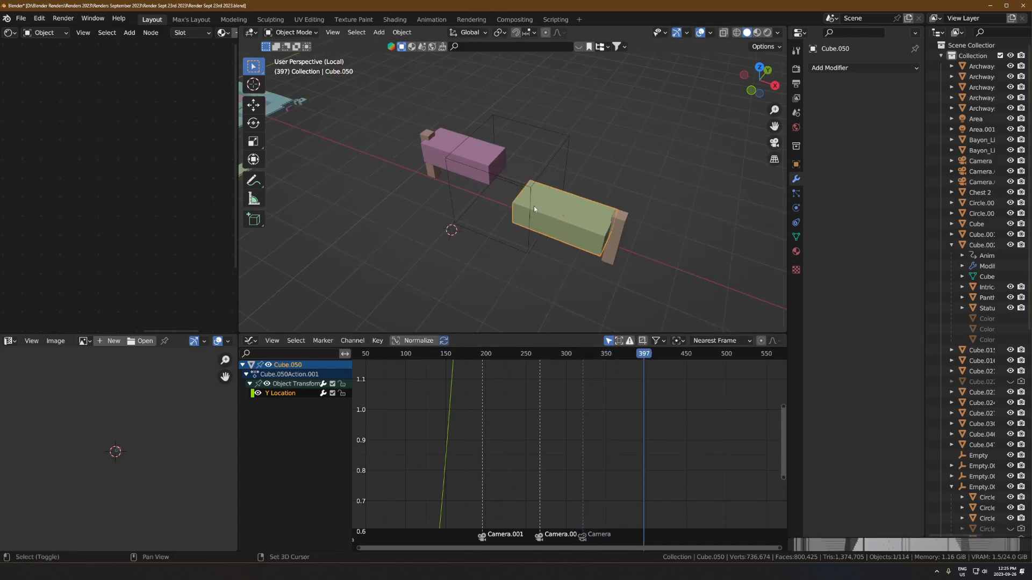
middle_click_drag(533, 209, 514, 177, "shift")
left_click_drag(400, 357, 652, 354)
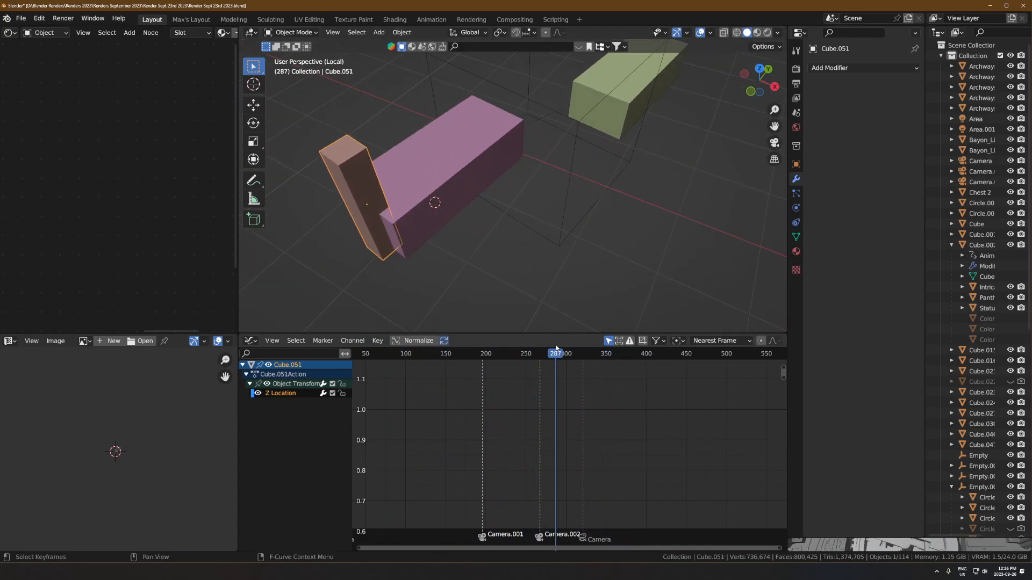
- Duplicate the pillar on the purple block, place the copy beside it, and scale it down to about 0.26
scroll(490, 203, "down", 4)
middle_click_drag(480, 233, 511, 194)
key("KP_Decimal")
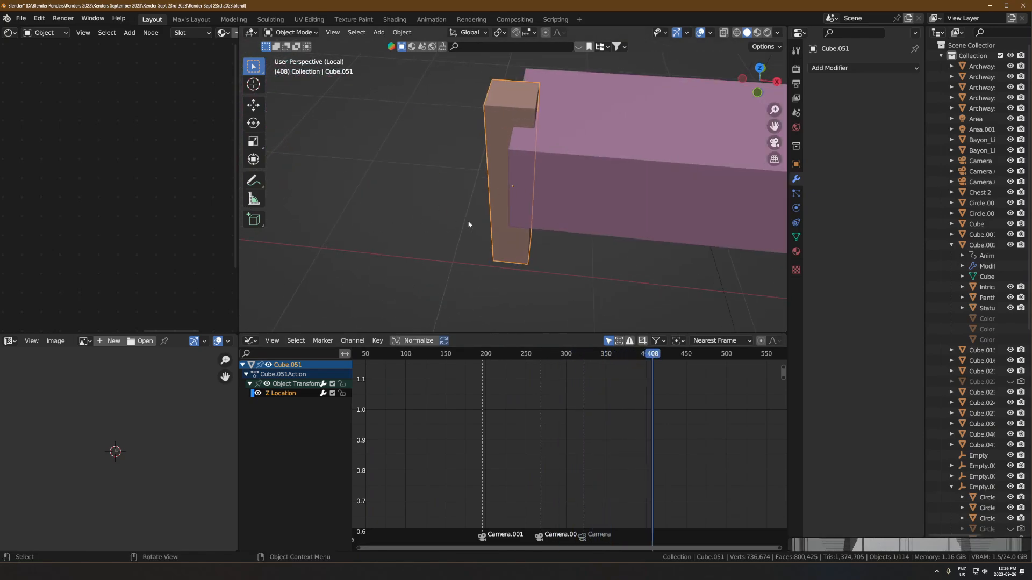
scroll(470, 224, "down", 3)
middle_click_drag(470, 224, 549, 164)
scroll(549, 165, "up", 2)
key("shift+d")
left_click(524, 187)
key("s")
left_click(508, 217)
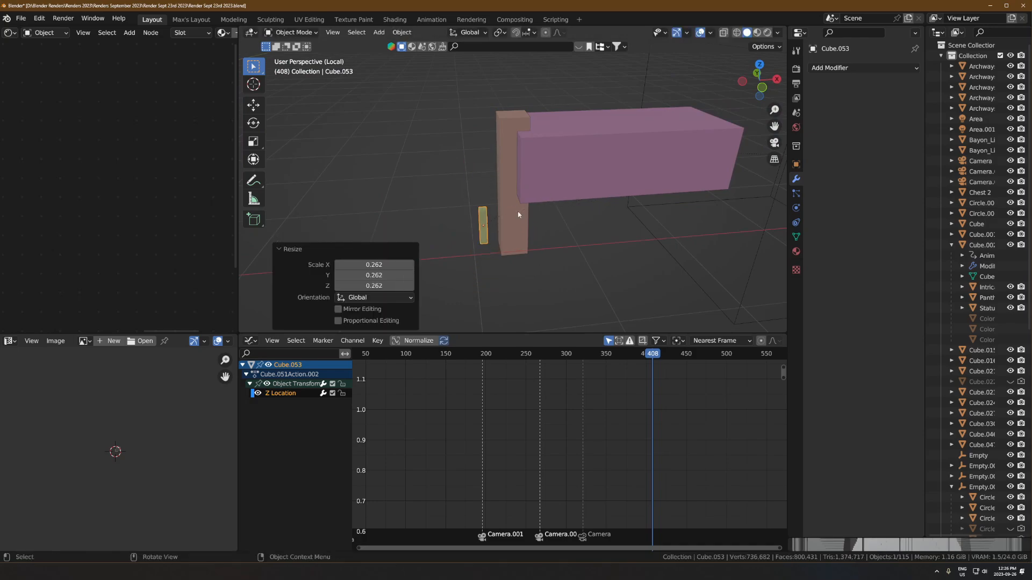
- Move the small post to the base of the pillar and scale it up by about 1.9
key("g")
left_click(533, 220)
key("s")
left_click(561, 223)
- Clear the small post's parent while keeping its transformation
middle_click_drag(531, 249, 523, 230)
key("alt+p")
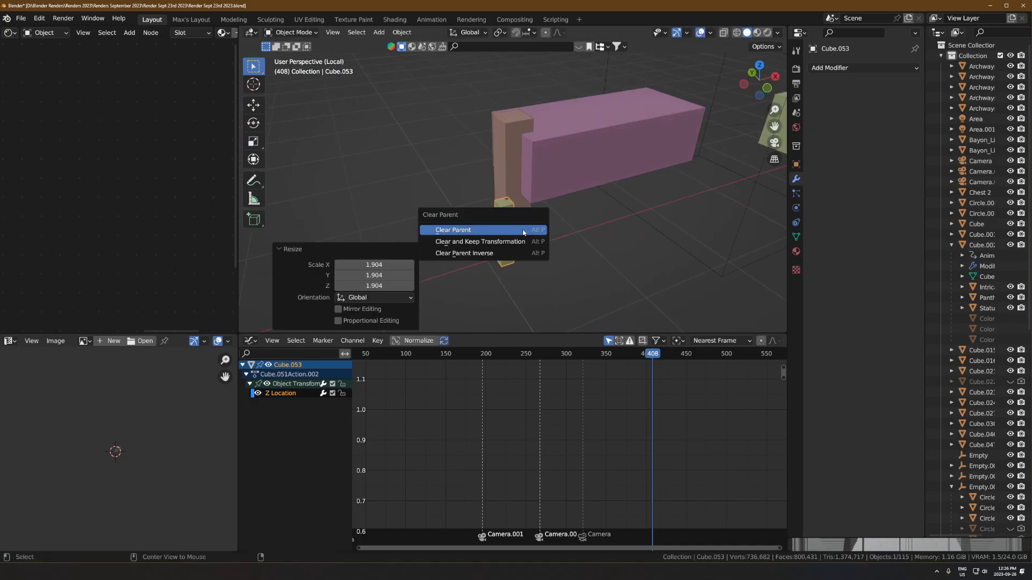
left_click(522, 240)
- Align the small post with the pillar's outer face and lower end by moving it along Z and Y
key("g")
key("z")
left_click(503, 241)
key("g")
key("y")
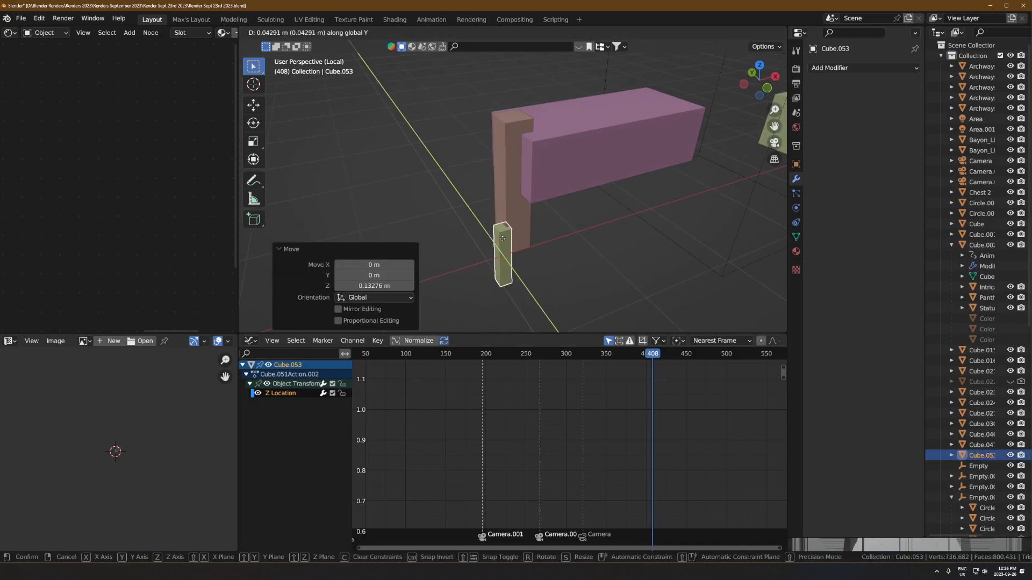
left_click(500, 235)
middle_click_drag(499, 234, 525, 221)
key("g")
key("z")
left_click(521, 213)
- Parent the small post to the pillar with Object (Keep Transform)
left_click(513, 202, "shift")
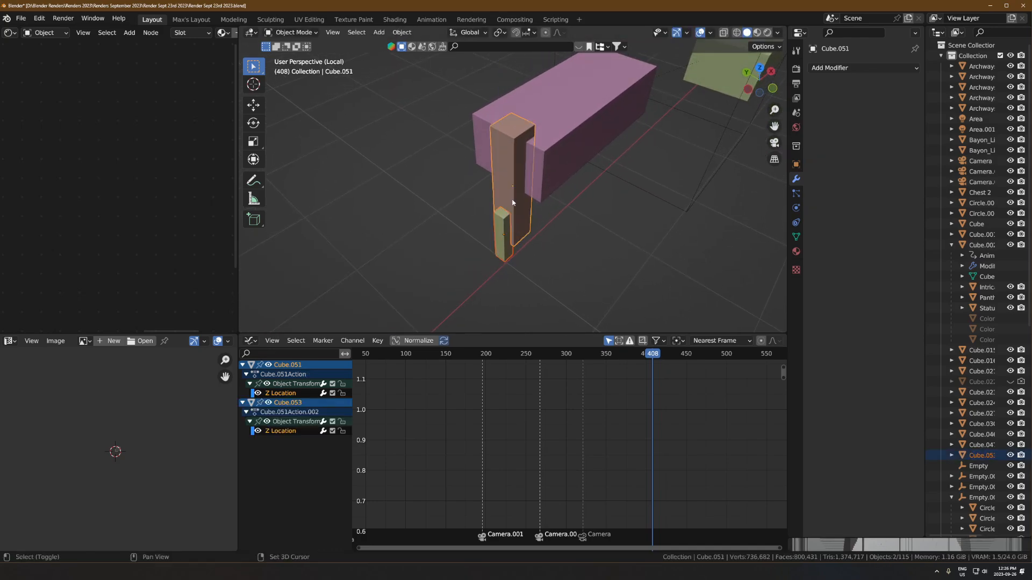
key("ctrl+p")
left_click(513, 202)
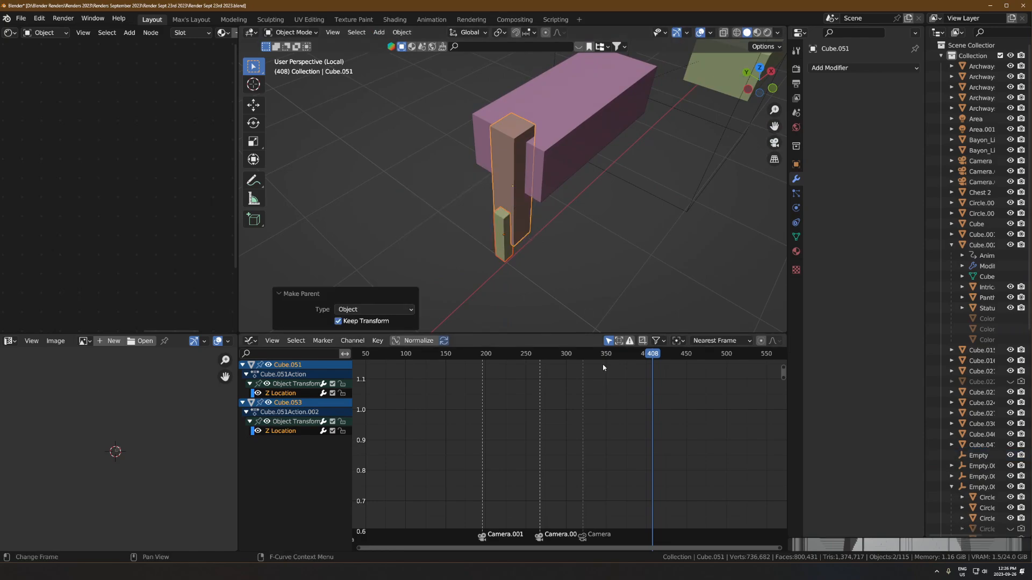
- Go to frame 382 and delete the keyframes that the small post inherited from the pillar
left_click_drag(652, 356, 631, 359)
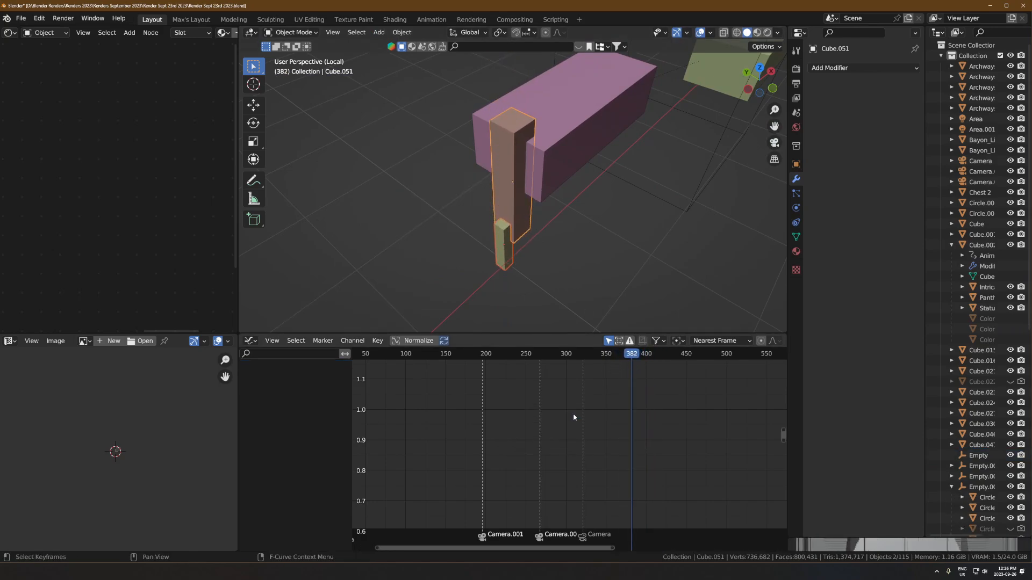
left_click(498, 246)
key("x")
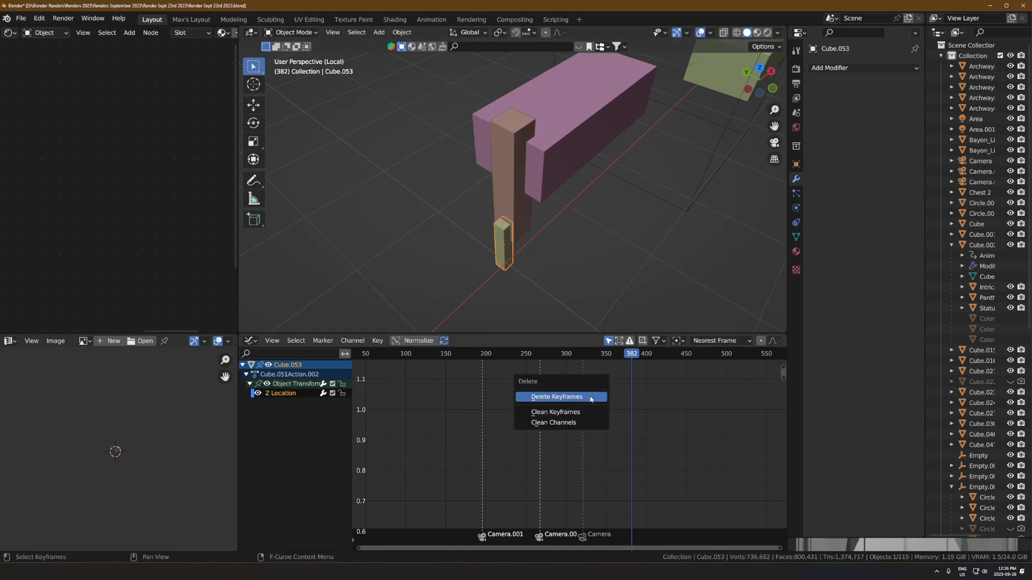
left_click(591, 399)
- At frame 388, move the small post about 0.39 m along Z and insert a keyframe
mouse_move(630, 358)
left_mouse_down()
mouse_move(615, 358)
mouse_move(636, 358)
left_mouse_up()
key("g")
key("z")
left_click(586, 284)
middle_click_drag(639, 307, 617, 276)
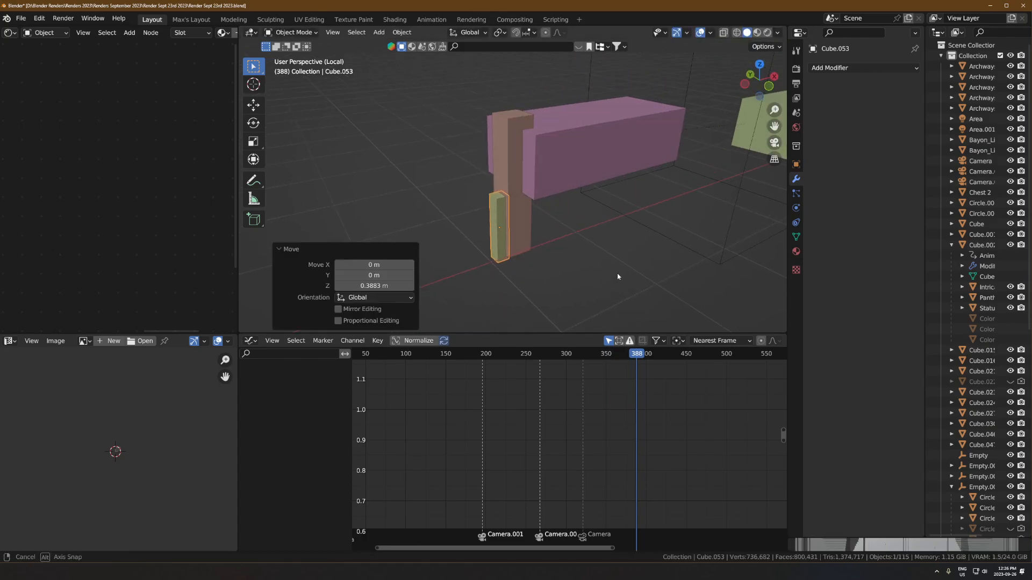
key("i")
- Go back to an earlier frame, reposition the small post along Z, and insert a starting keyframe
left_click_drag(645, 355, 579, 350)
key("g")
key("z")
left_click(579, 295)
key("i")
left_click(581, 293)
- Play the animation to review the small post's movement together with the pillar and blocks
key("space")
scroll(570, 243, "down", 6)
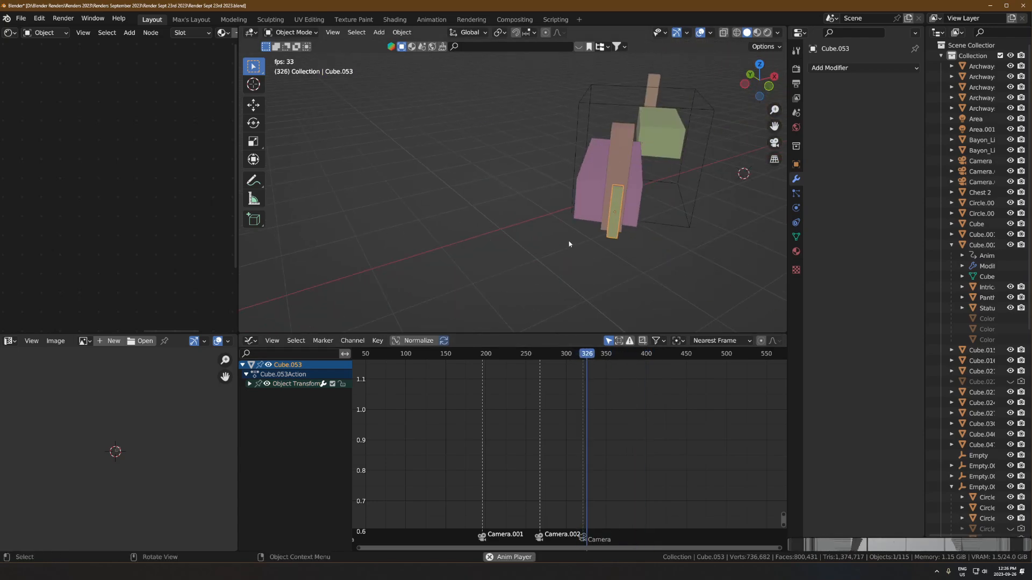
middle_click_drag(566, 247, 544, 238)
key("space")
key("slash")
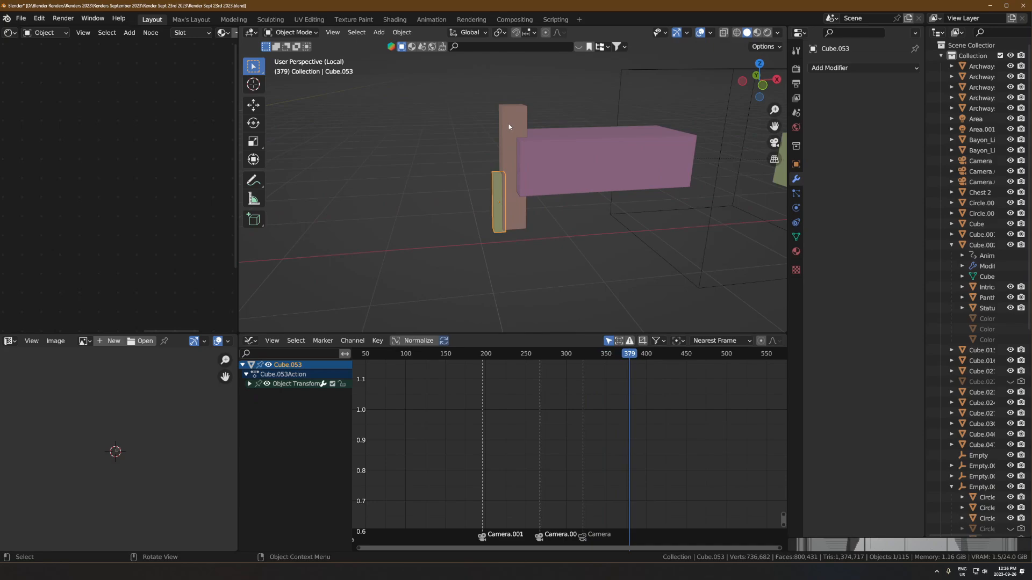
- Select the pillar, the purple block and the cube-shaped empty in turn to examine the parenting chain
left_click(509, 124)
middle_click_drag(508, 125, 482, 151)
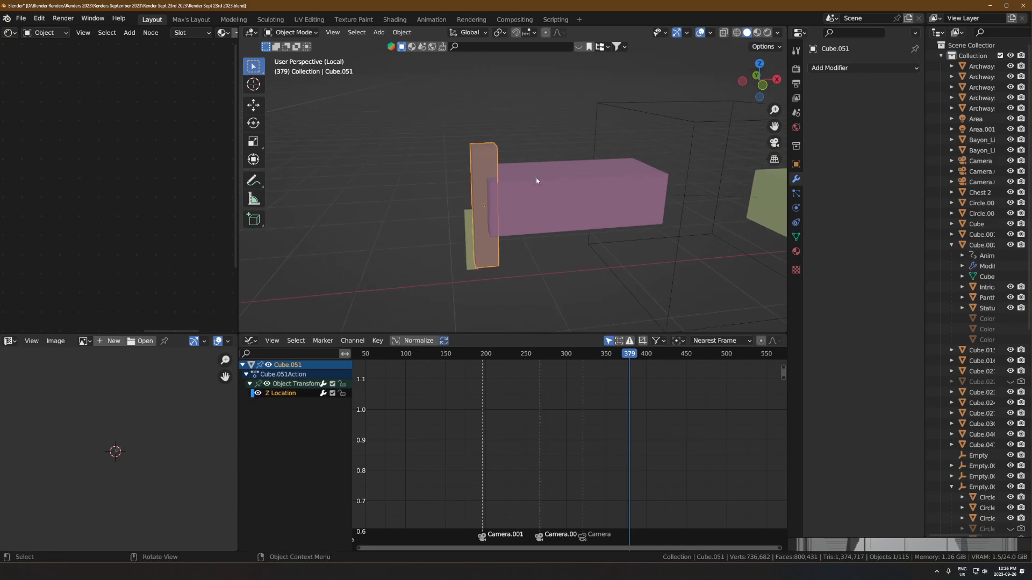
left_click(640, 210)
middle_click_drag(640, 210, 486, 216)
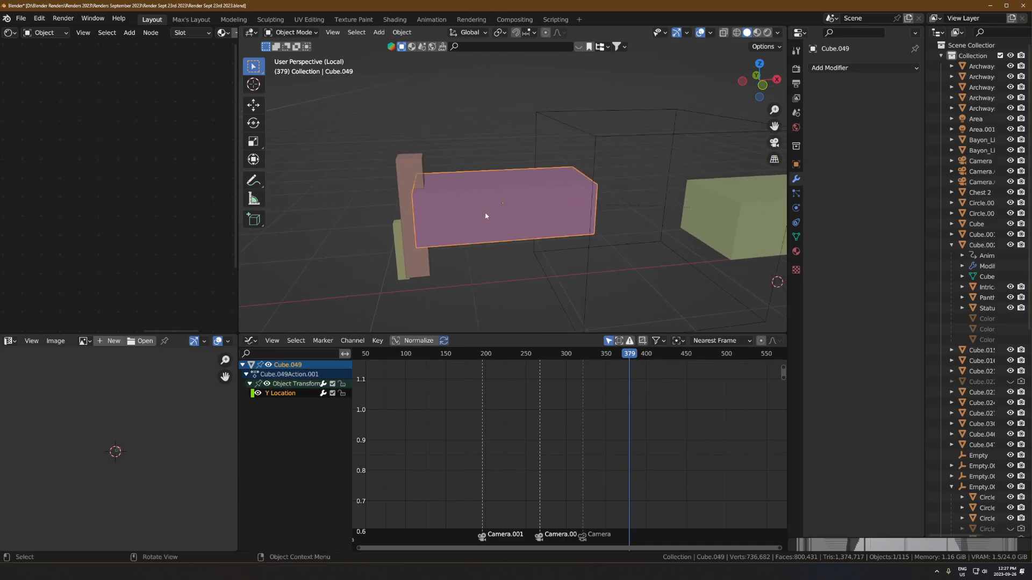
left_click(536, 133)
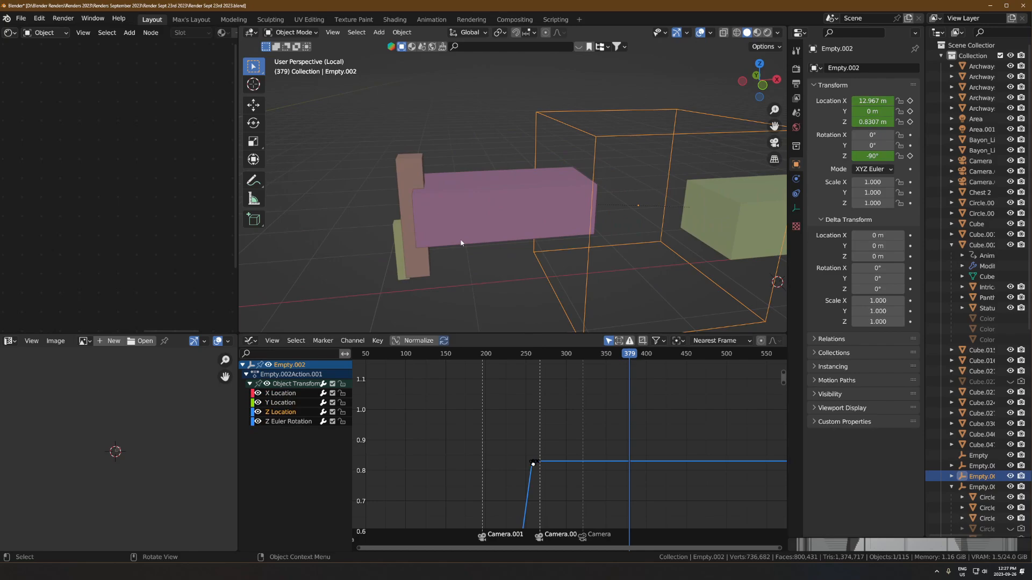
left_click(412, 173)
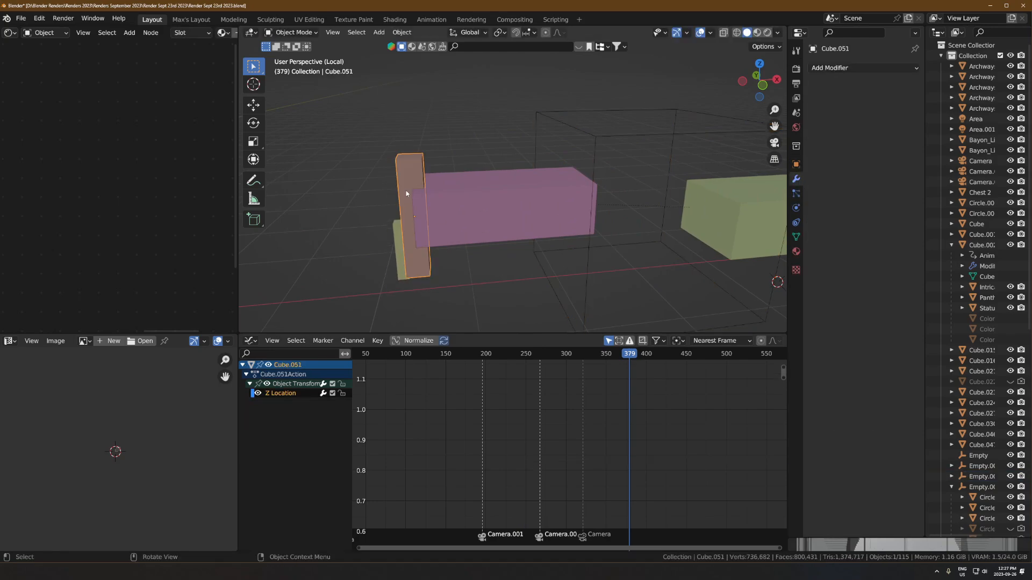
- Try rotating the cube-shaped empty about the Z axis
left_click(616, 140)
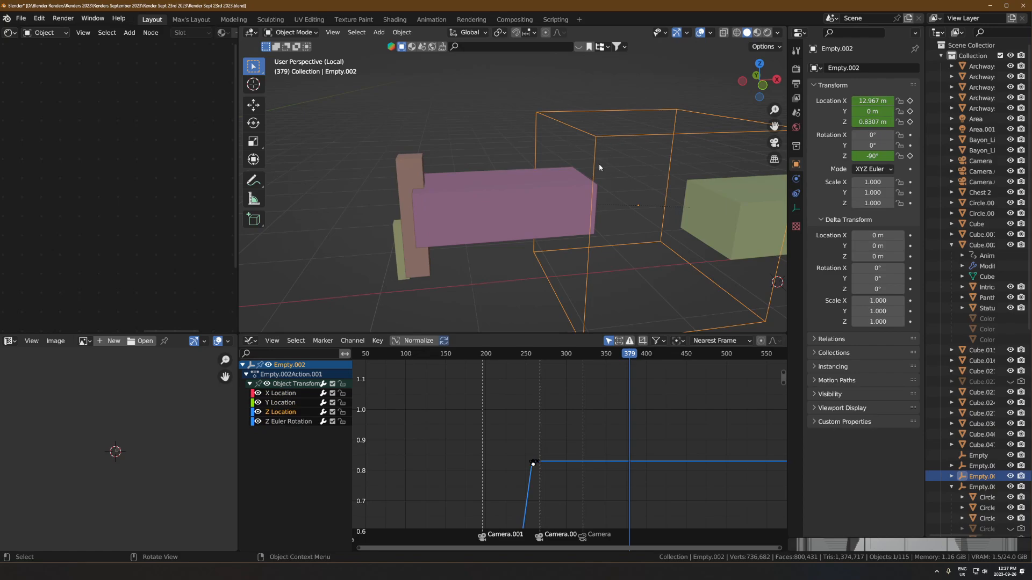
key("r")
key("z")
right_click(611, 141)
- Try moving the purple block, the pillar and the small post in turn to test their parenting chain
left_click(559, 186)
key("g")
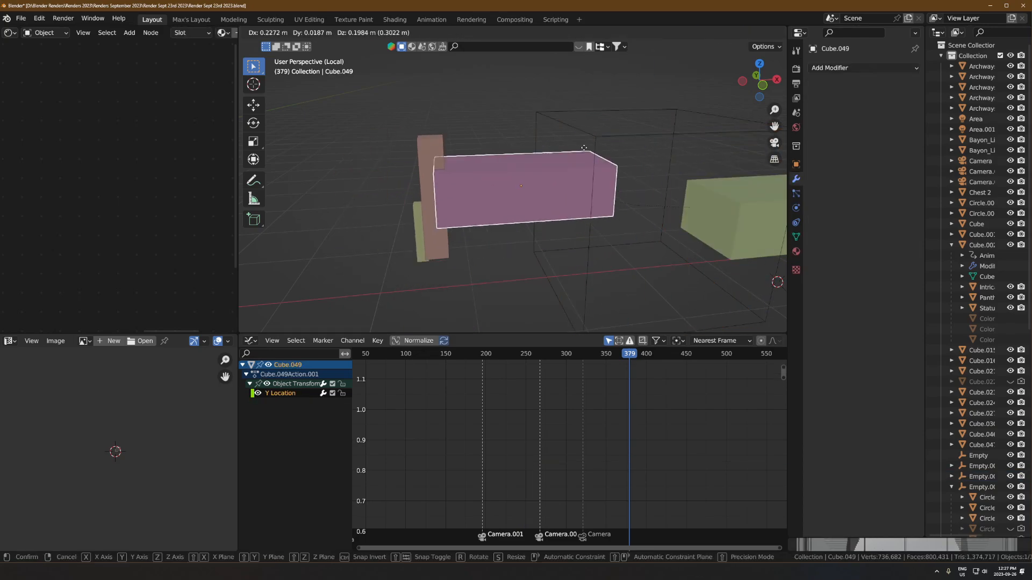
right_click(582, 149)
left_click(411, 183)
key("g")
right_click(333, 213)
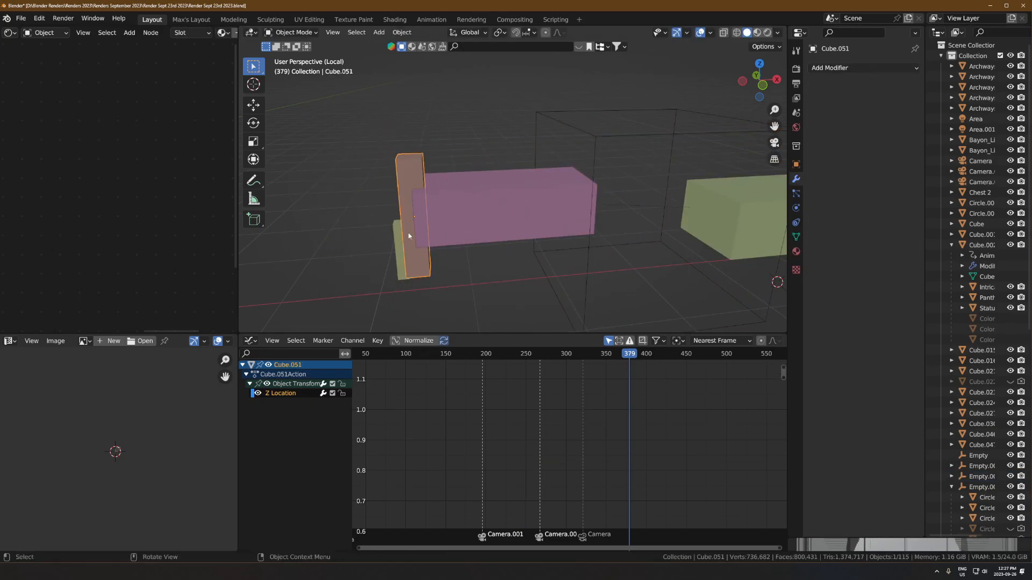
left_click(402, 228)
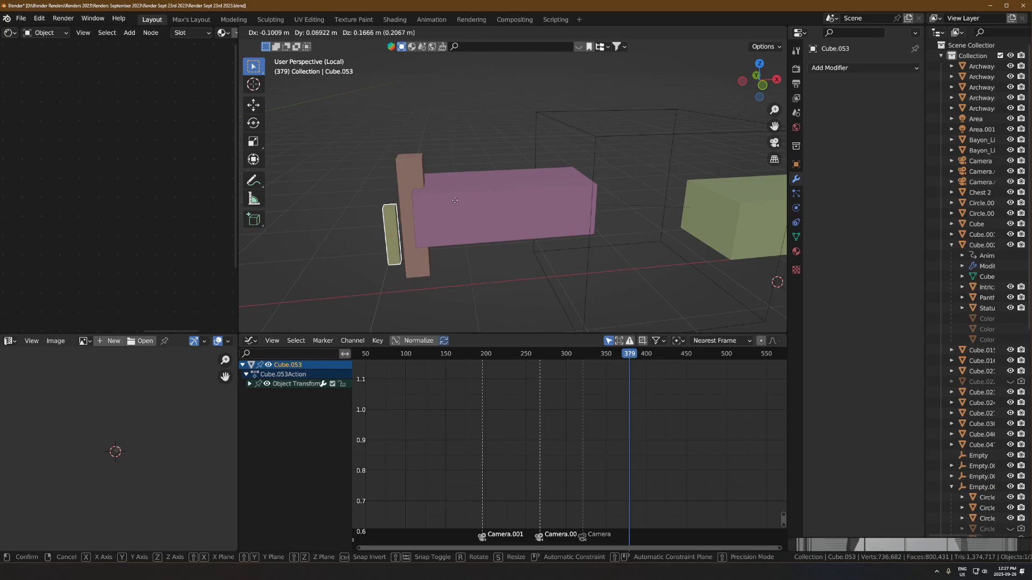
left_click(398, 202)
- Select the small post together with the pillar and view the pair at frame 453
middle_click_drag(398, 202, 472, 211)
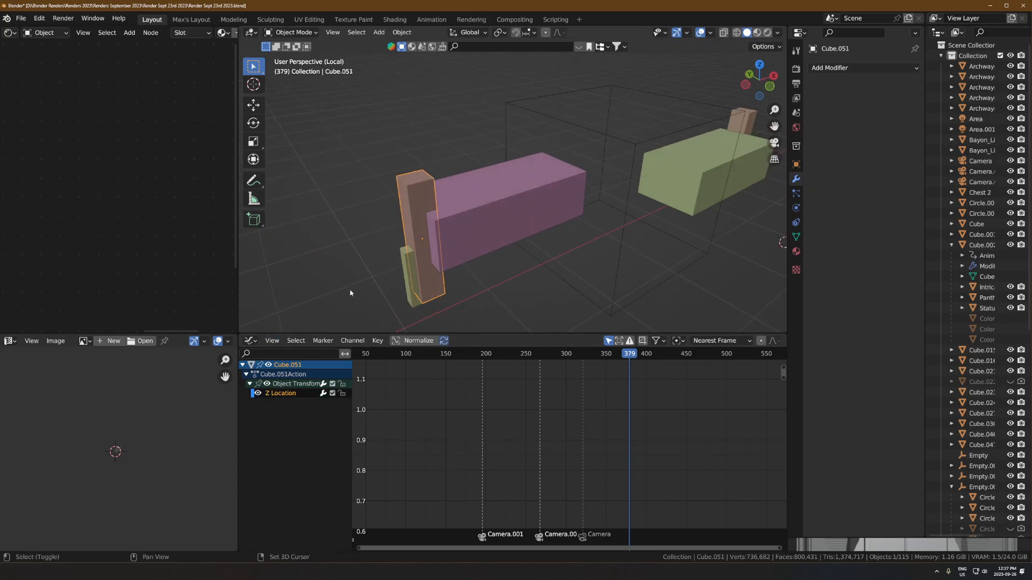
left_click(417, 273, "shift")
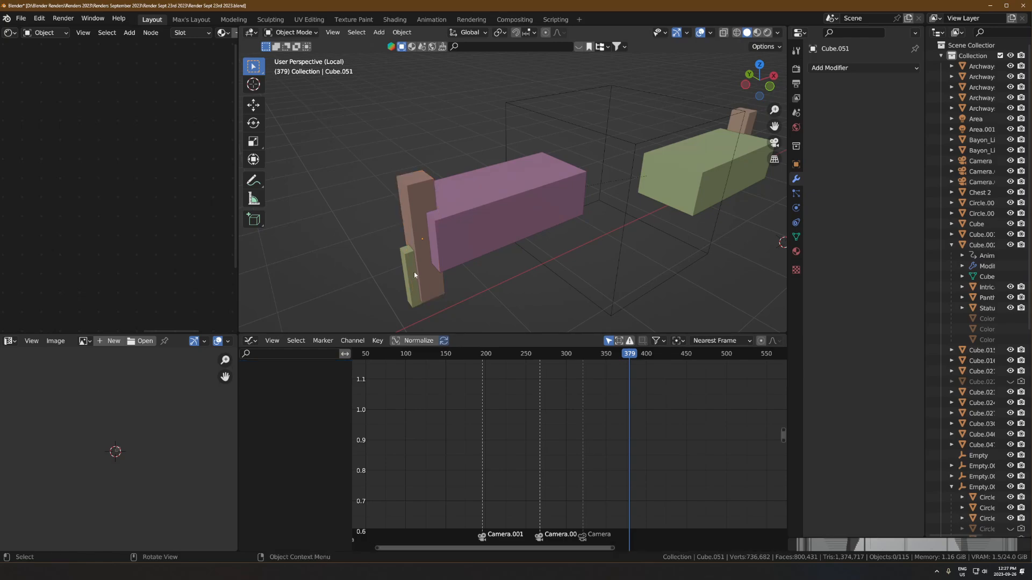
left_click(414, 272)
left_click(430, 279, "shift")
key("Up")
middle_click_drag(572, 273, 496, 227, "shift")
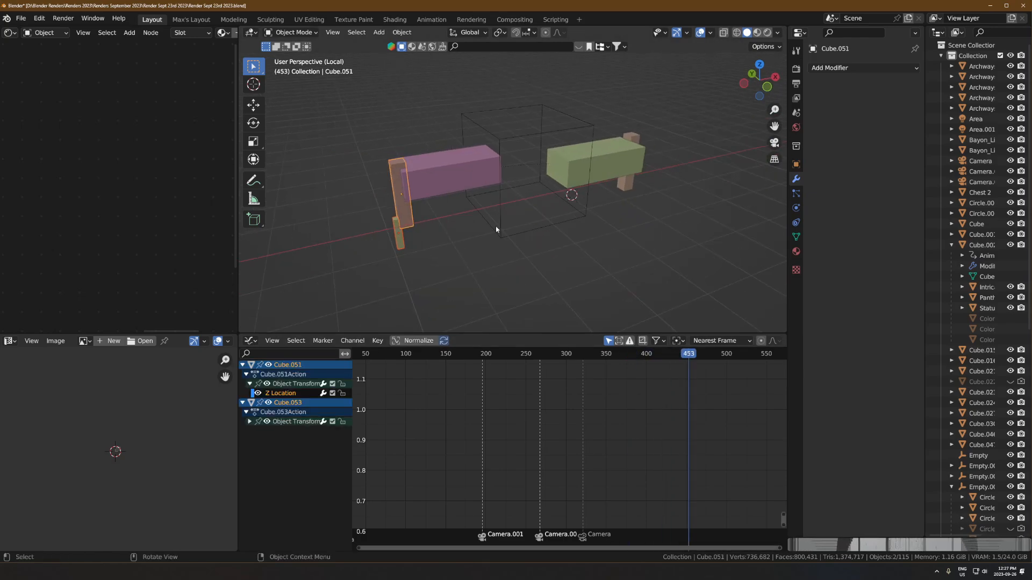
- Go back to frame 185 and focus the view on the green block inside the ring structure
left_click(500, 211)
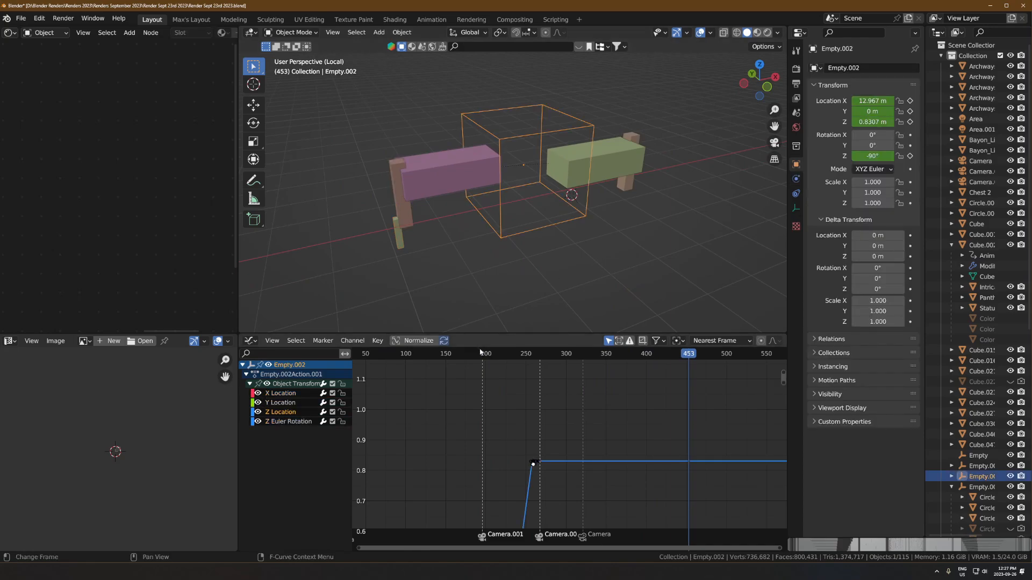
left_click_drag(483, 353, 474, 354)
scroll(479, 301, "down", 5)
middle_click_drag(459, 208, 523, 240, "shift")
scroll(483, 275, "down", 2)
left_click(455, 292)
key("KP_Decimal")
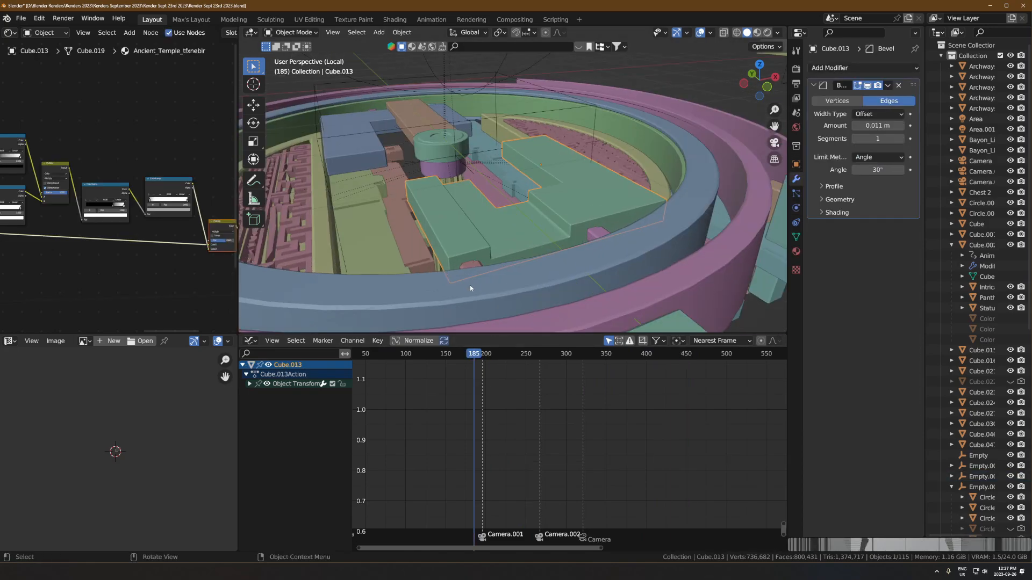
- Scrub the animation forward to frame 292 to review how the ring mechanism unfolds
middle_click_drag(470, 285, 529, 242)
scroll(544, 191, "up", 3)
left_click_drag(473, 354, 559, 357)
scroll(526, 189, "down", 4)
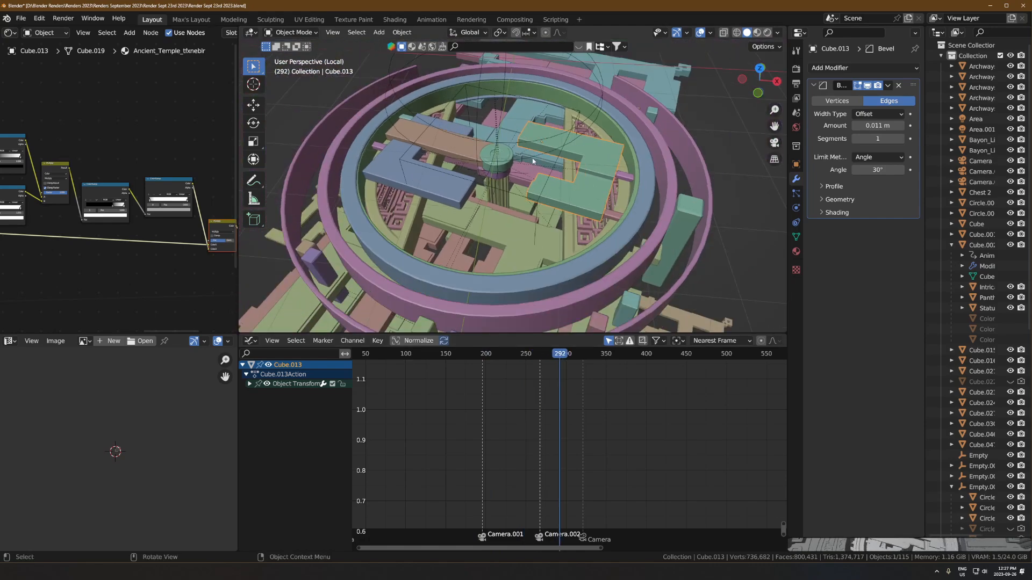
- Select the green inner ring and extend the selection down through its child objects
middle_click_drag(533, 161, 562, 207)
left_click(559, 165)
key("shift+bracketright")
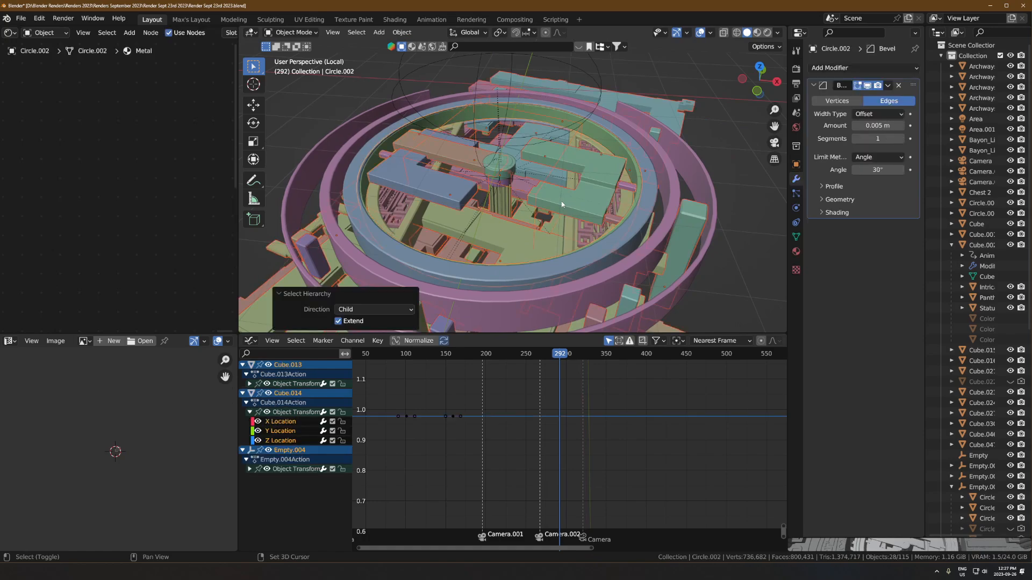
scroll(574, 180, "down", 5)
middle_click_drag(577, 182, 534, 214, "shift")
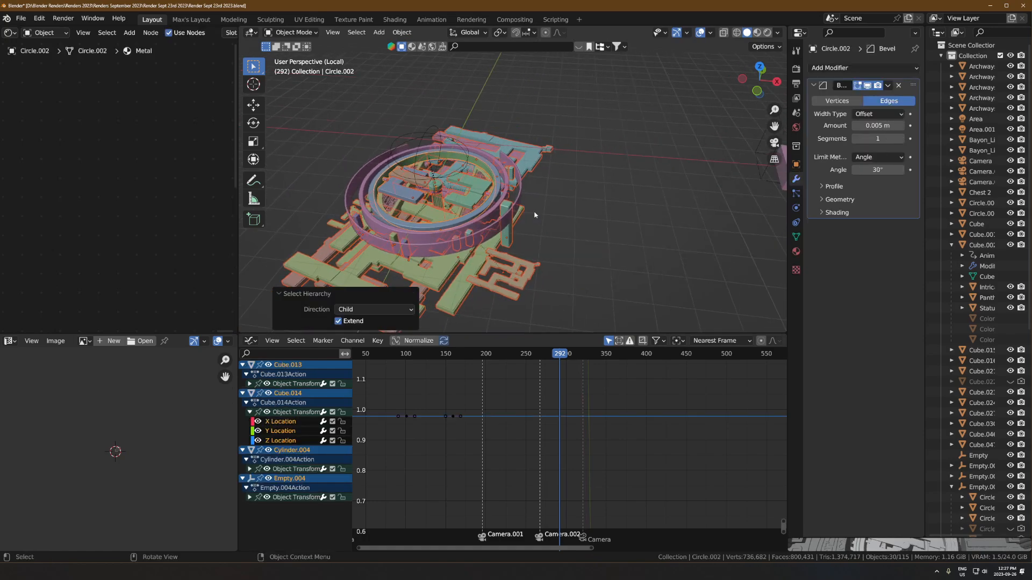
middle_click_drag(598, 228, 479, 230, "shift")
- Select the cube-shaped empty and extend the selection down to its blocks, pillars and small post
left_click(643, 112)
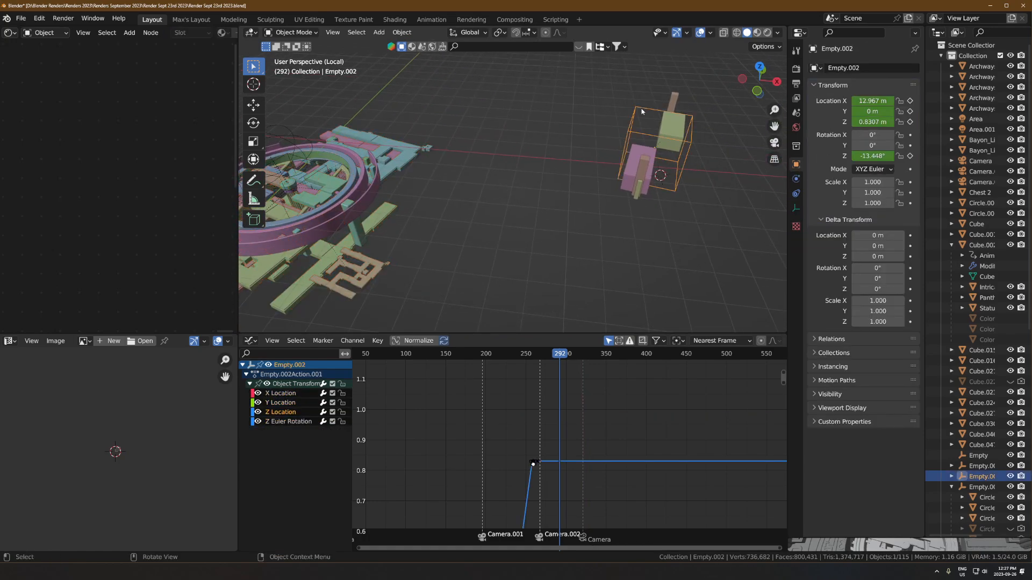
key("KP_Decimal")
scroll(614, 246, "down", 3)
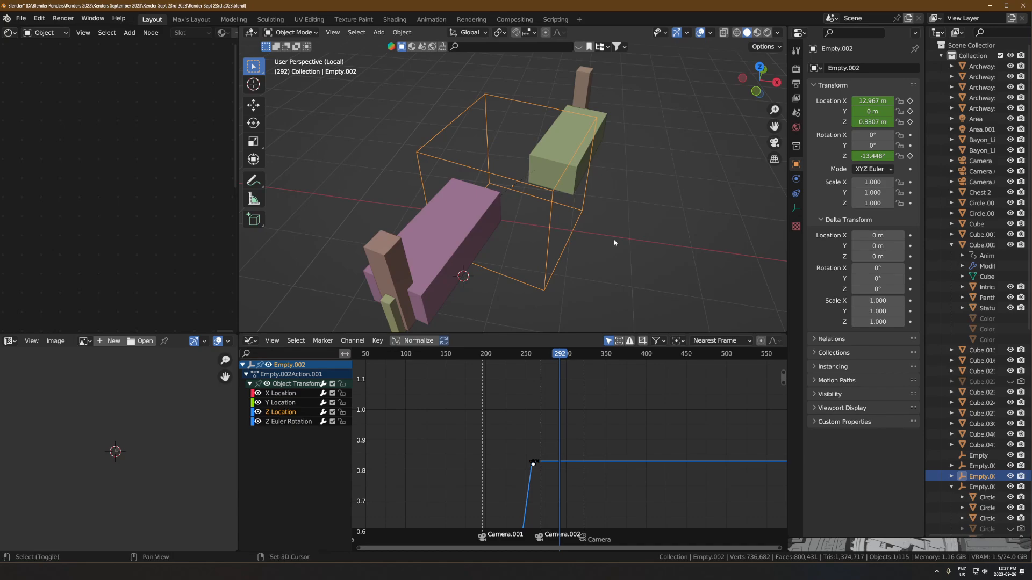
key("shift+bracketright")
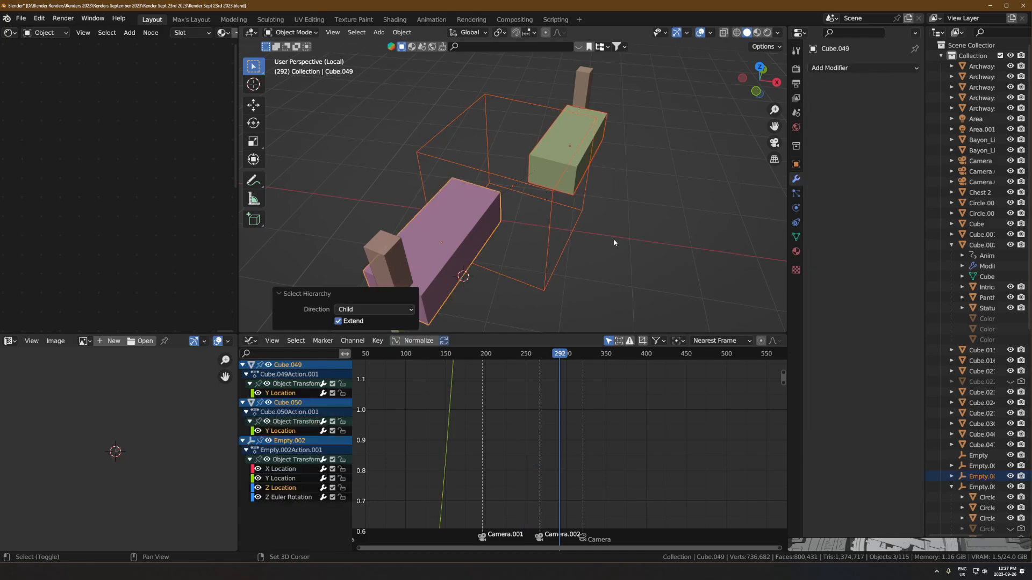
key("shift+bracketright")
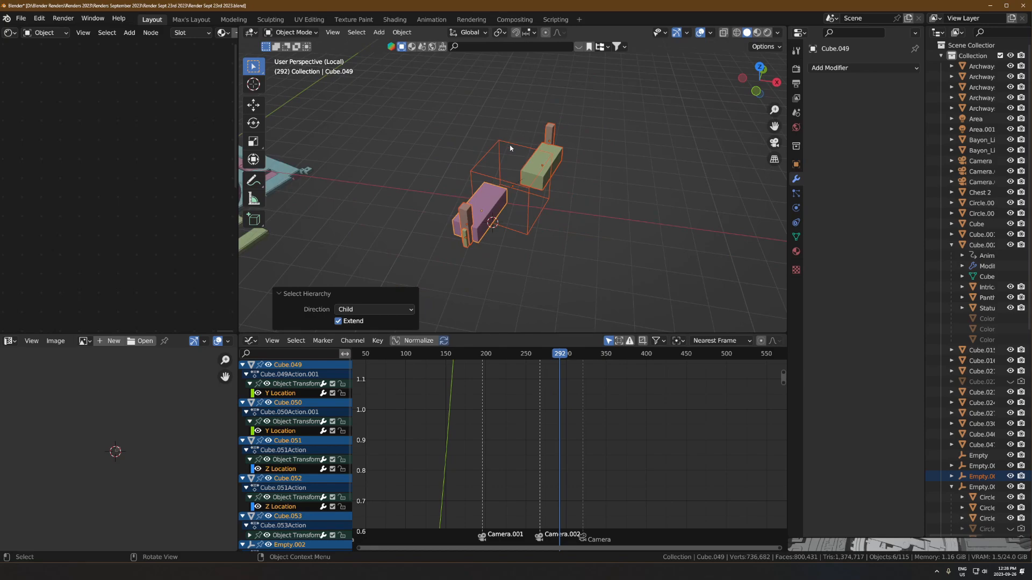
key("ctrl+z")
key("ctrl+shift+z")
scroll(459, 226, "up", 2)
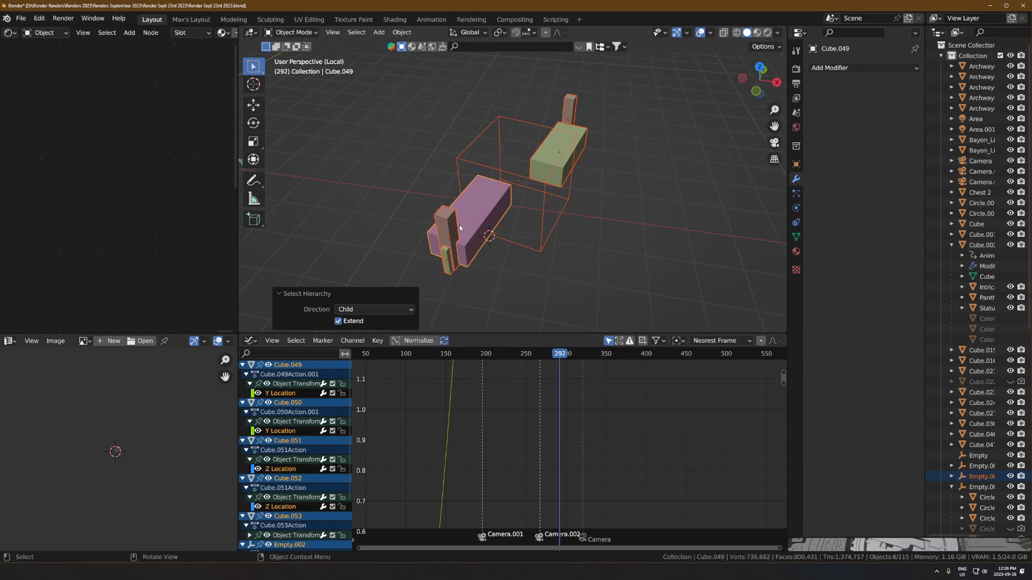
- Select the green inner ring with its whole child hierarchy and isolate it in local view
scroll(457, 213, "down", 5)
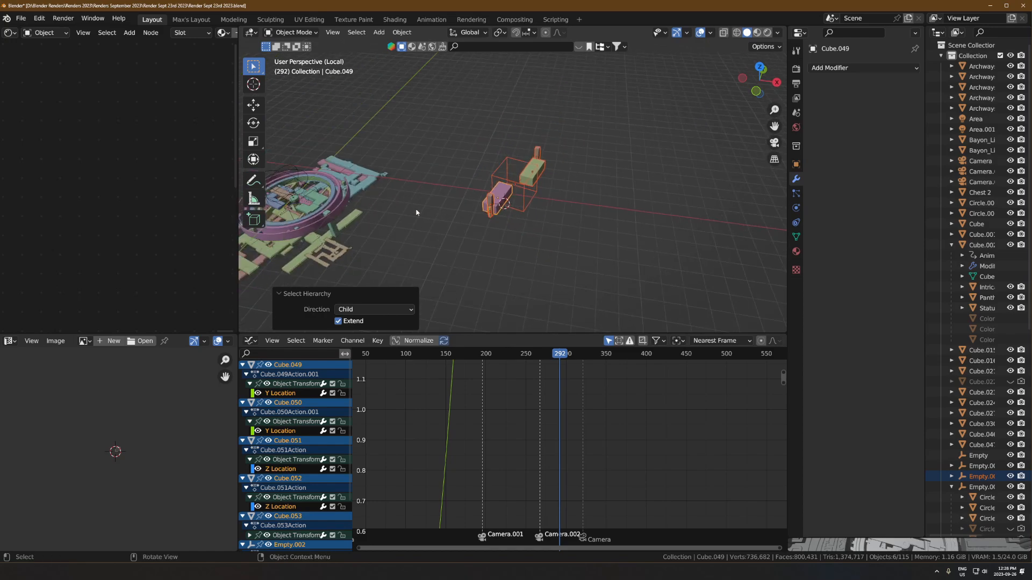
middle_click_drag(295, 199, 494, 192, "shift")
scroll(429, 169, "up", 4)
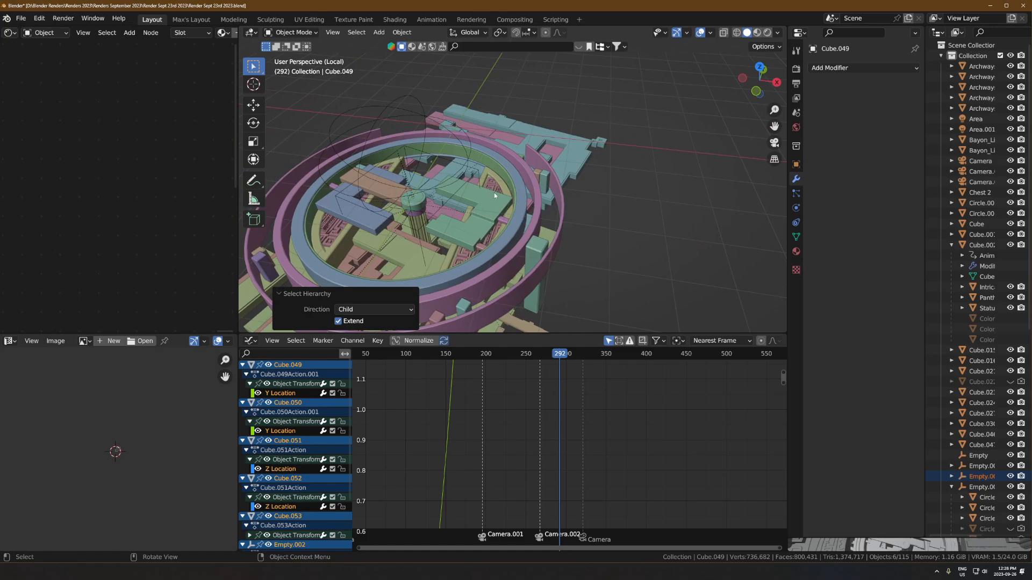
left_click(429, 155)
key("shift+bracketright")
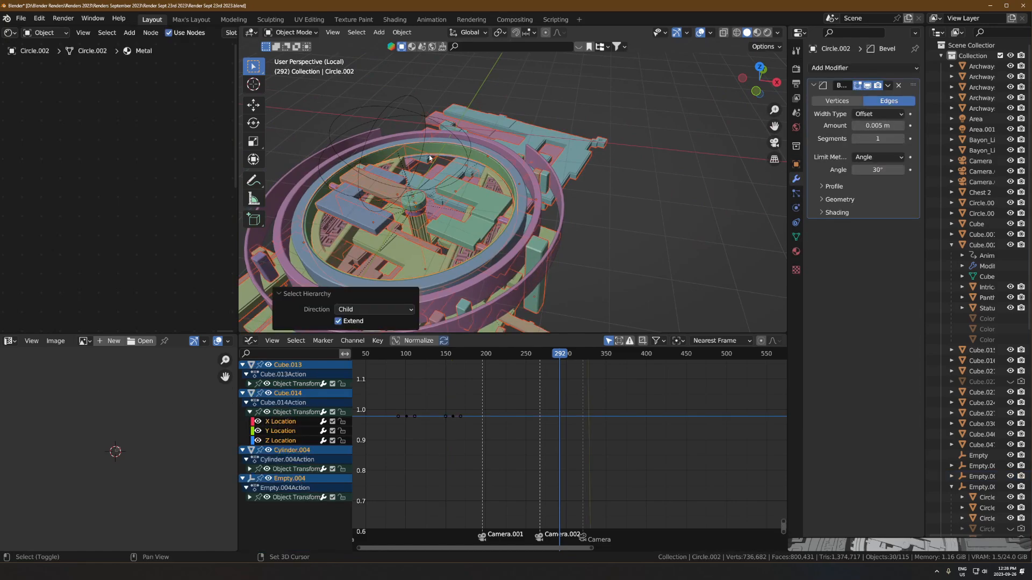
key("KP_Divide")
key("KP_Divide")
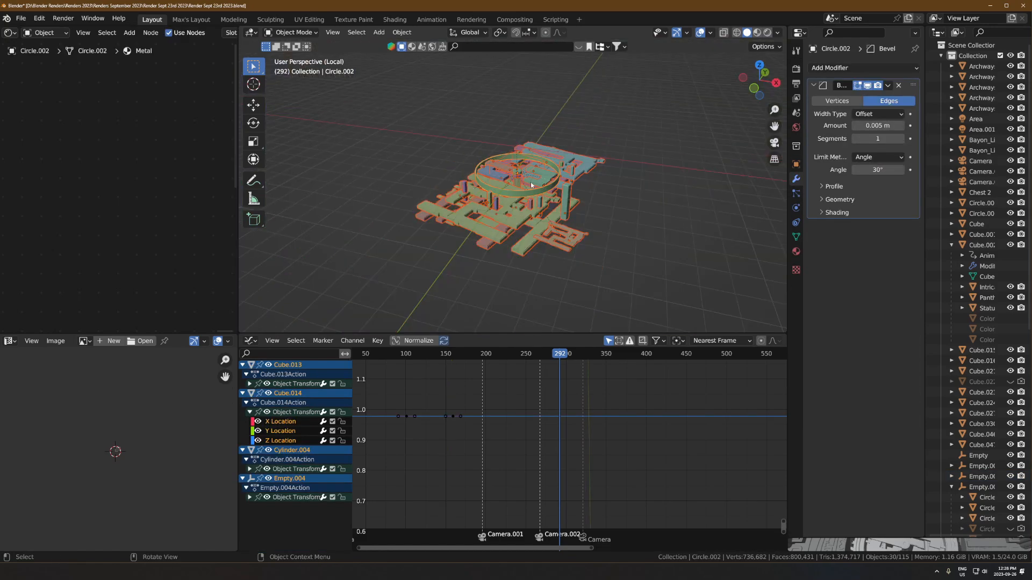
- Enlarge the 3D viewport over the graph editor and select the wireframe empty inside the green ring
left_click(621, 222)
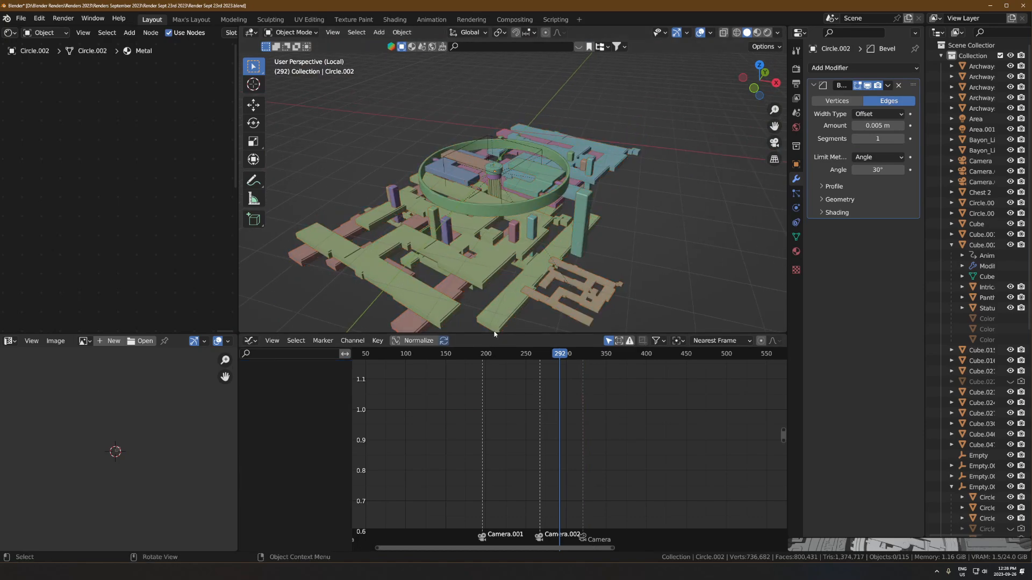
left_click_drag(494, 334, 481, 466)
scroll(572, 255, "up", 2)
middle_click_drag(574, 247, 516, 185)
left_click(518, 188)
middle_click_drag(625, 182, 533, 287)
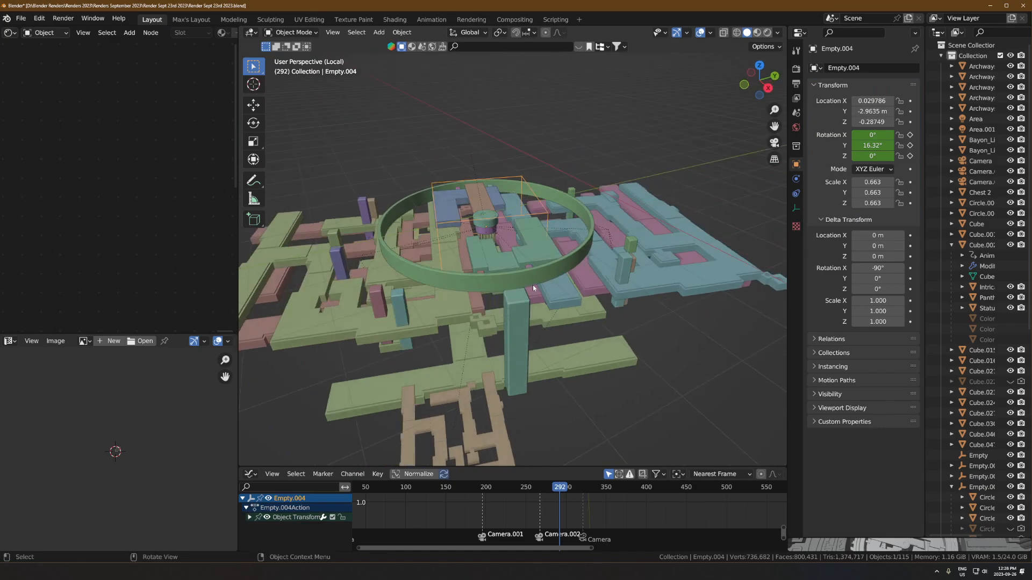
- Try rotating the empty inside the green ring about the Z axis to test the attached platforms
left_click(413, 293)
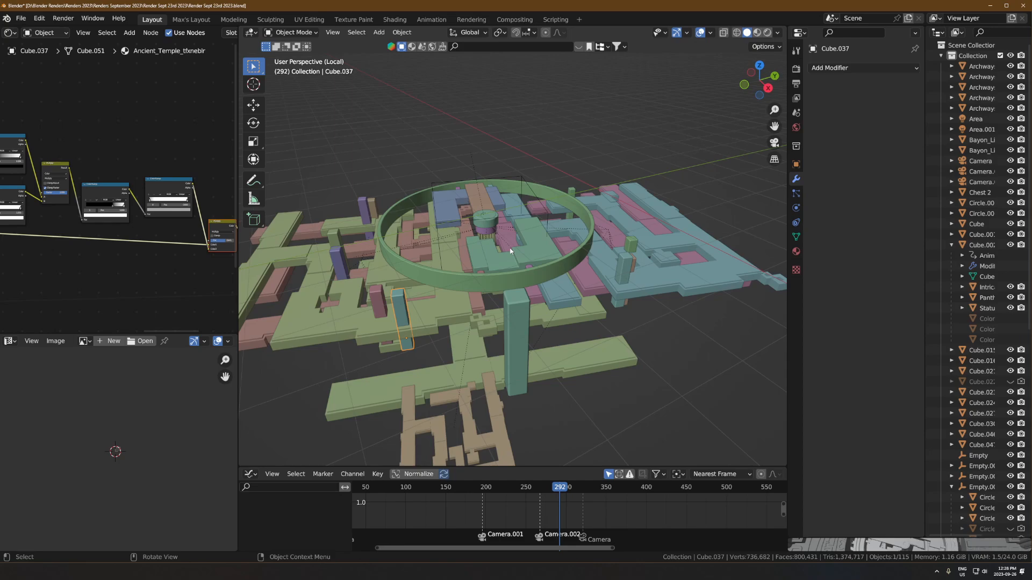
left_click(504, 181)
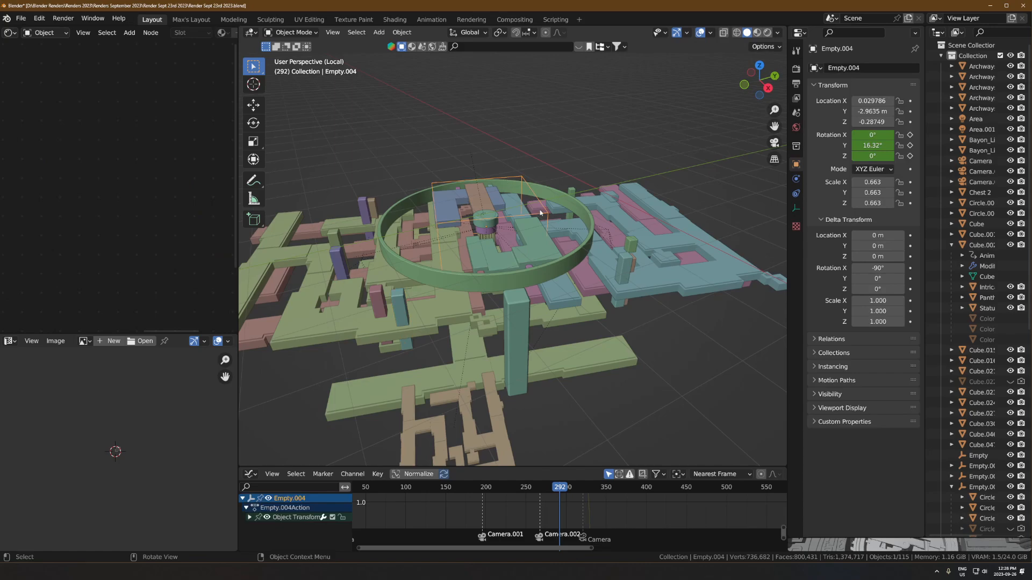
middle_click_drag(459, 265, 467, 280)
key("r")
key("z")
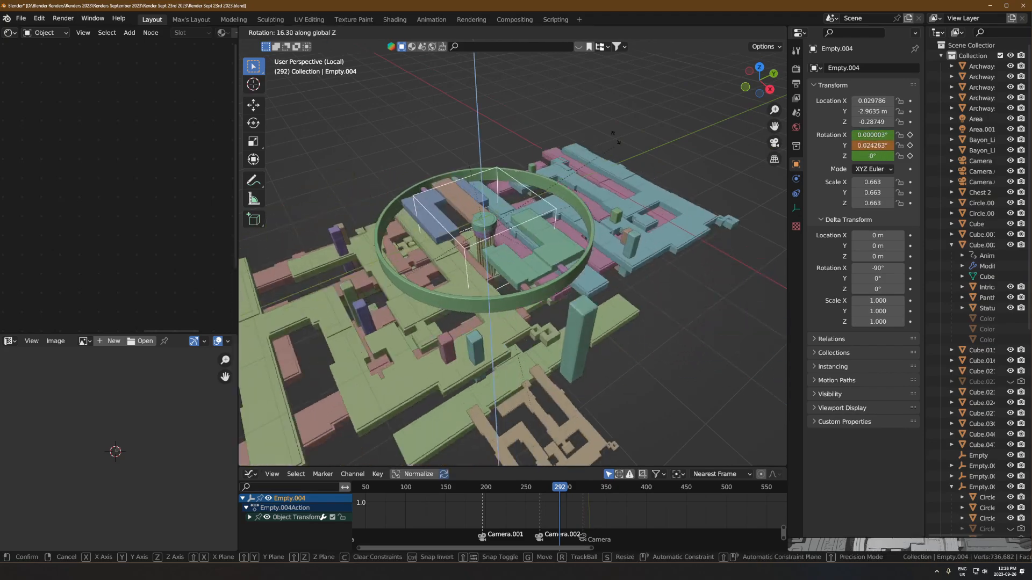
left_click(529, 240)
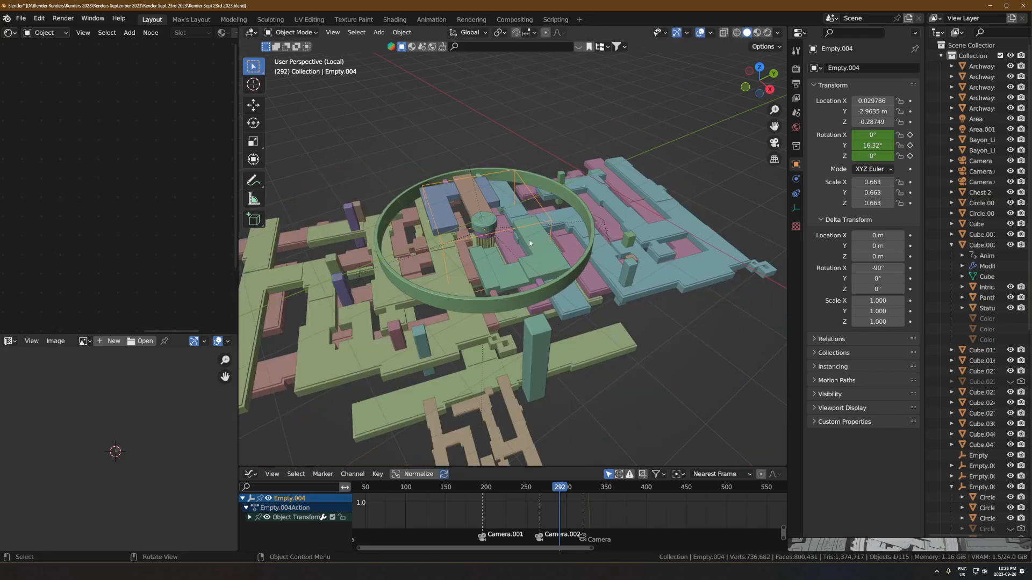
- Try moving the brown bar beside the central column to see which parts follow it
left_click(529, 240)
left_click(474, 196)
key("g")
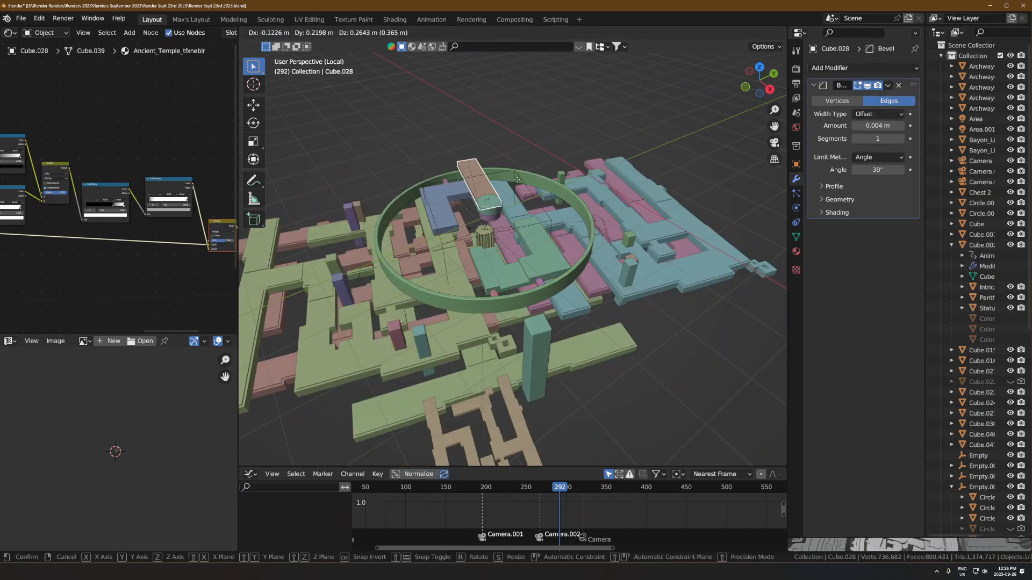
right_click(481, 184)
key("KP_Decimal")
scroll(560, 257, "down", 3)
middle_click_drag(531, 266, 603, 249)
key("g")
right_click(571, 233)
- Examine the parenting of the column's cap and purple collar by selecting them and test-moving the brown bar
scroll(583, 252, "up", 5)
middle_click_drag(652, 276, 618, 217)
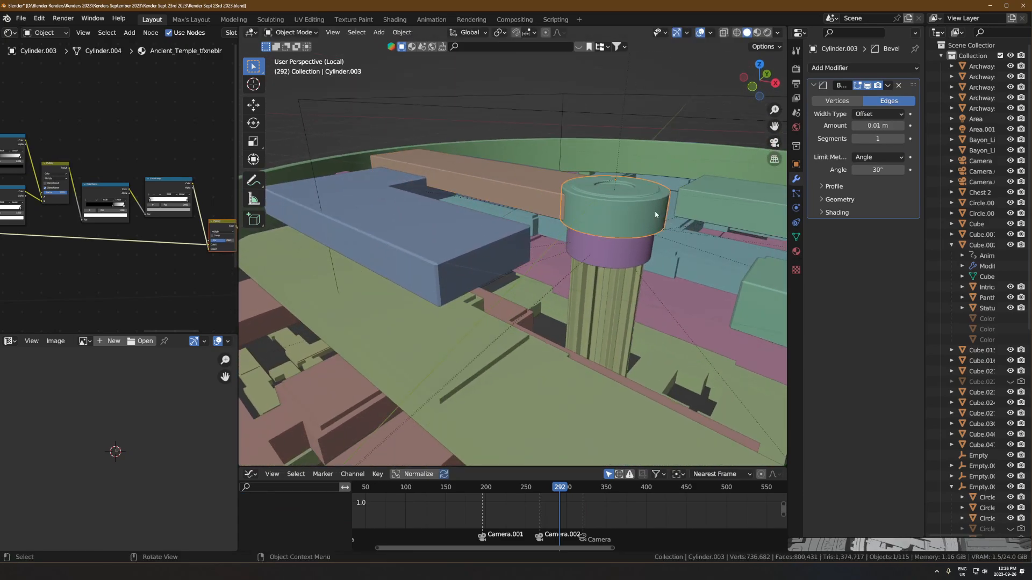
left_click(628, 242)
left_click(543, 180)
key("g")
right_click(535, 161)
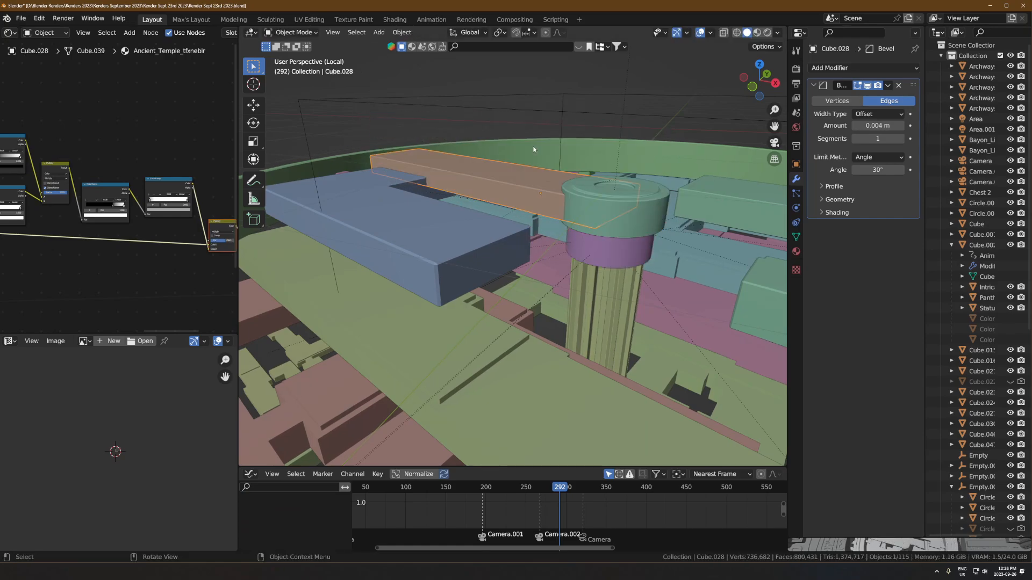
left_click(602, 244)
left_click(515, 179)
scroll(515, 179, "down", 3)
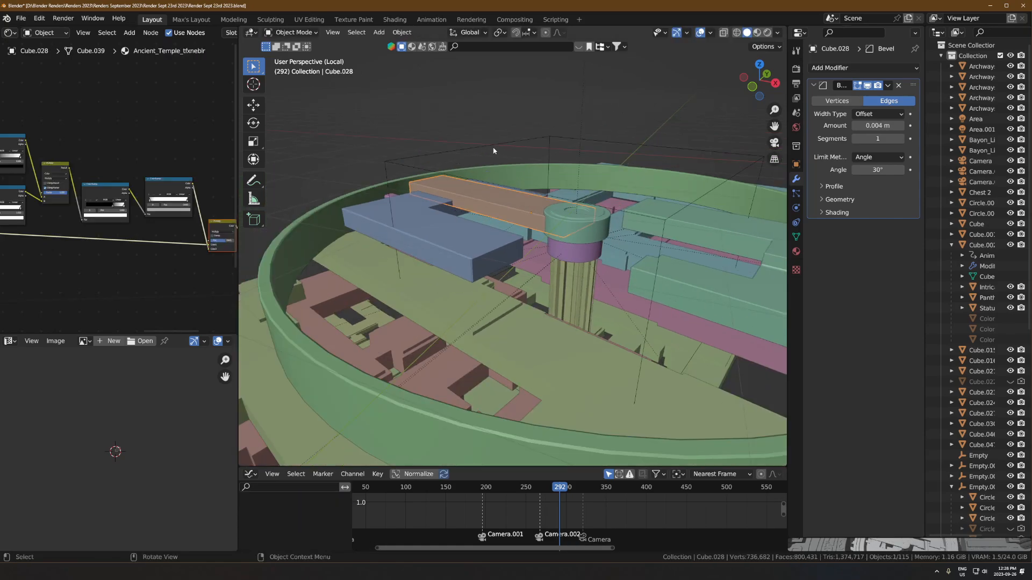
- Select the wireframe empty around the brown bar and try rotating it freely
left_click(493, 148)
middle_click_drag(529, 178, 536, 188)
scroll(537, 190, "down", 4)
key("r")
right_click(546, 230)
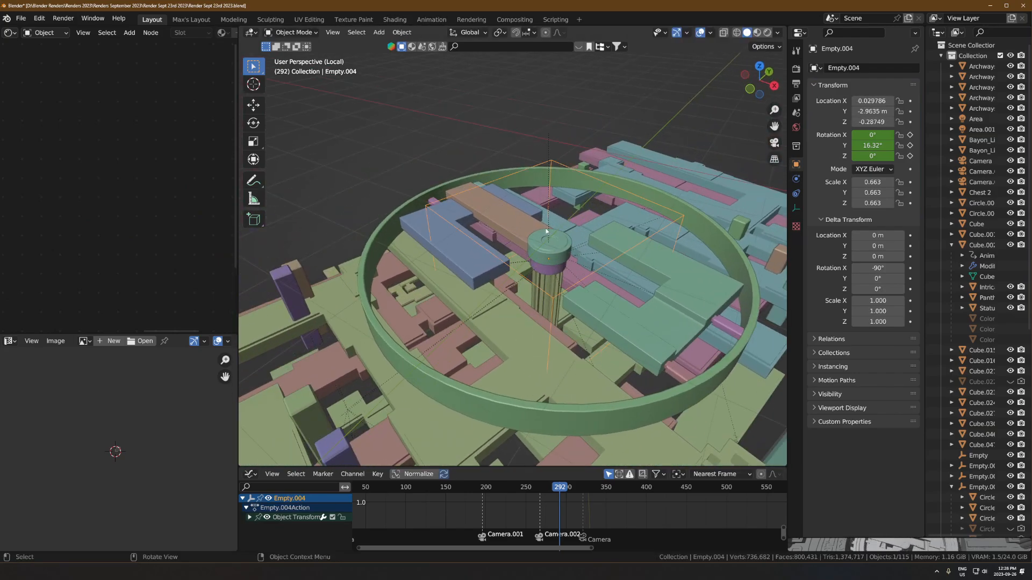
left_click(499, 218)
middle_click_drag(564, 239, 487, 304)
scroll(580, 252, "down", 4)
key("shift+a")
key("Escape")
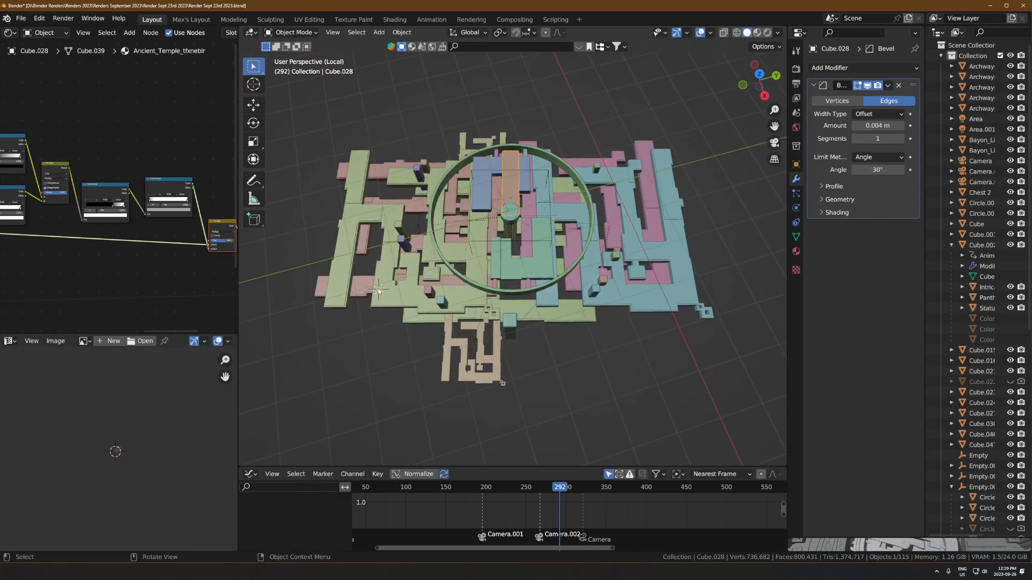
- Select the large green maze platform and try moving it
middle_click_drag(379, 290, 550, 244)
left_click(428, 255)
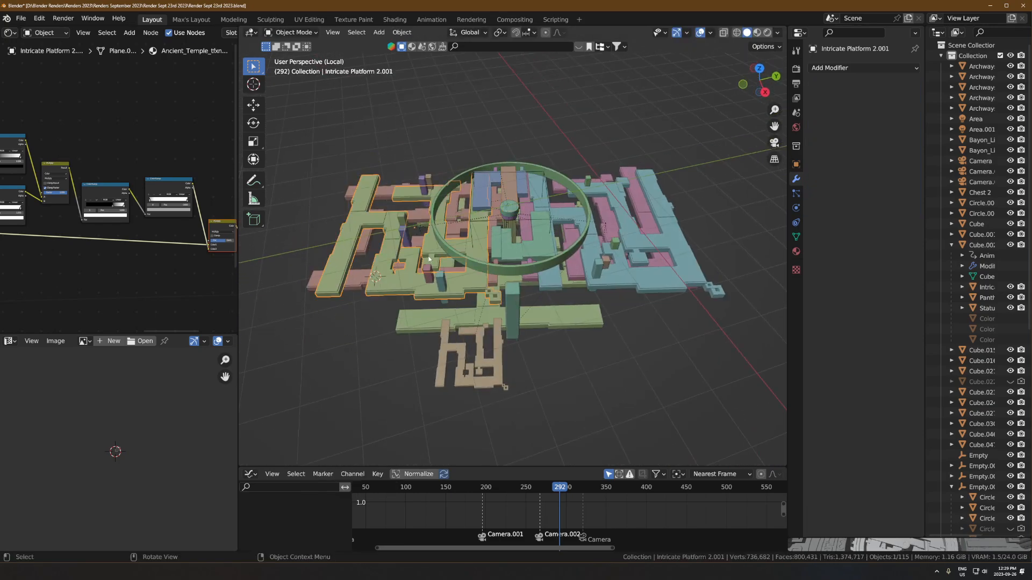
scroll(423, 264, "up", 3)
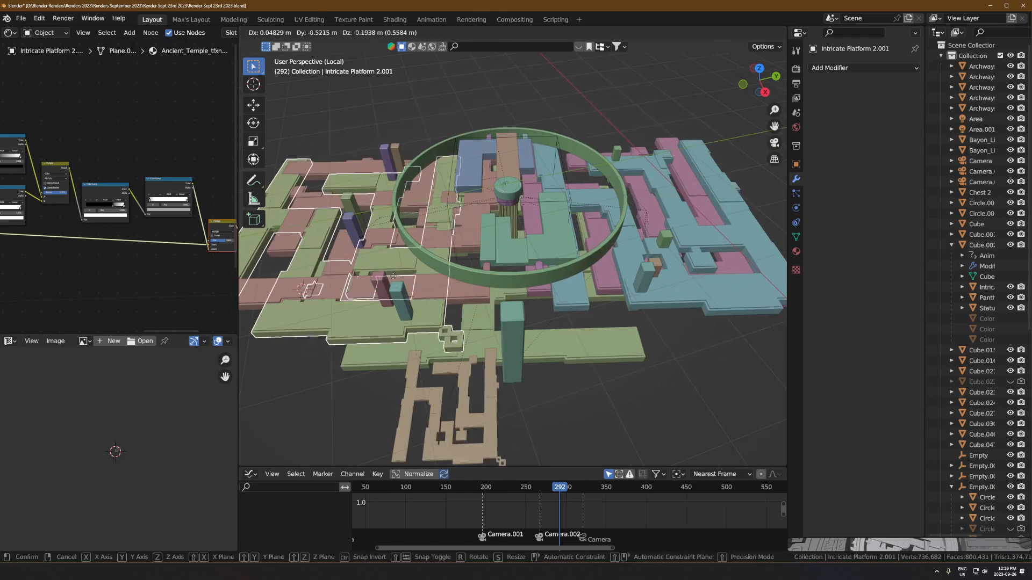
- Add a cube mesh and move it vertically away from the maze platforms
left_click(436, 371)
key("shift+a")
mouse_move(415, 288)
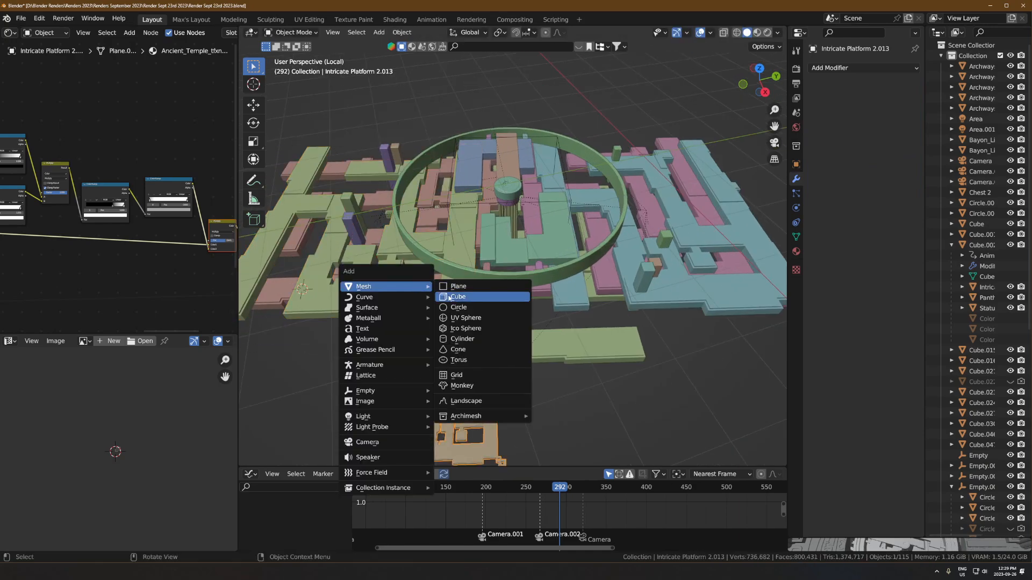
left_click(454, 297)
key("g")
key("z")
left_click(546, 370)
- Go to frame 127, move the cube clear of the maze platforms and scale it down to about a third
left_click_drag(522, 488, 427, 489)
middle_click_drag(467, 280, 444, 258)
scroll(443, 258, "down", 3)
middle_click_drag(443, 210, 519, 263, "shift")
key("g")
left_click(517, 185)
key("s")
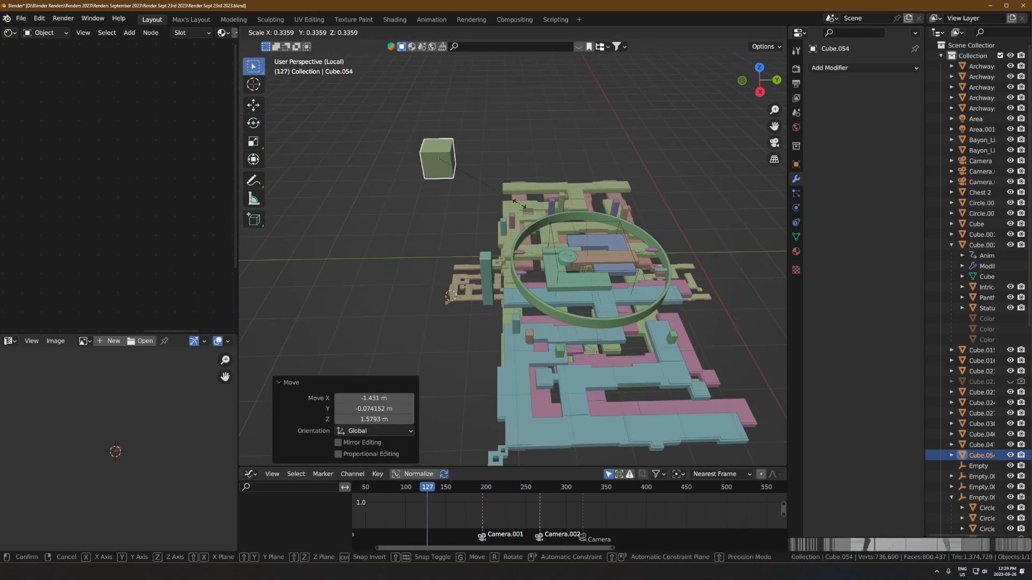
left_click(468, 172)
- Extrude one side face of the cube about 2.83 m into a bar and add a loop cut near its new end
key("Tab")
left_click(453, 160)
key("e")
left_click(573, 156)
key("ctrl+r")
left_click(561, 154)
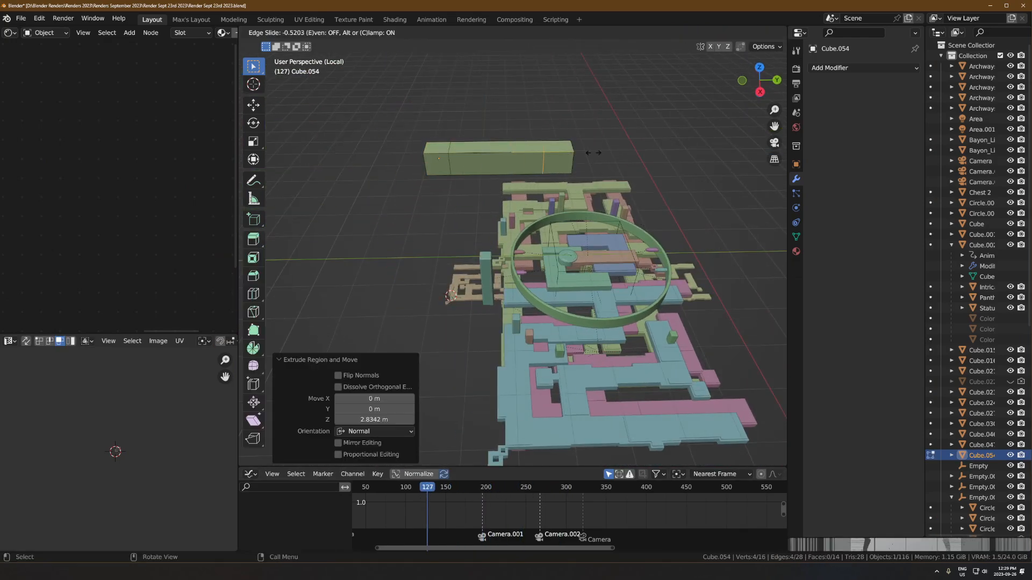
left_click(595, 153)
- Extrude the side face at the bar's end about 3.06 m at a right angle and add a loop cut near the tip
left_click(562, 163)
middle_click_drag(563, 164, 597, 173)
key("e")
left_click(613, 227)
key("ctrl+r")
left_click(612, 227)
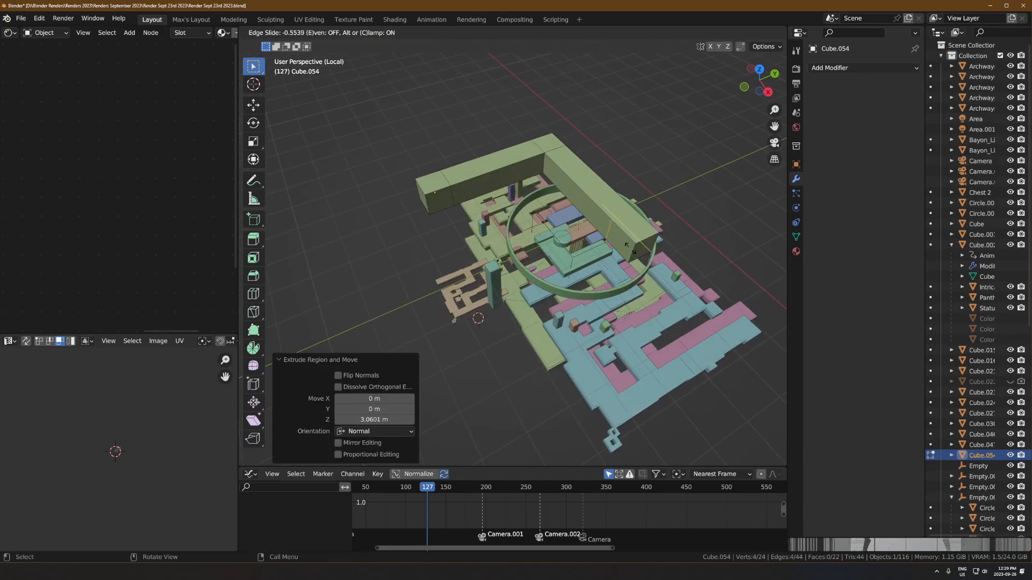
left_click(632, 250)
- Extrude two more right-angled segments from the bar's end, with a loop cut marking the turn between them
left_click(625, 246)
key("e")
left_click(559, 279)
key("ctrl+r")
left_click(581, 276)
left_click(581, 276)
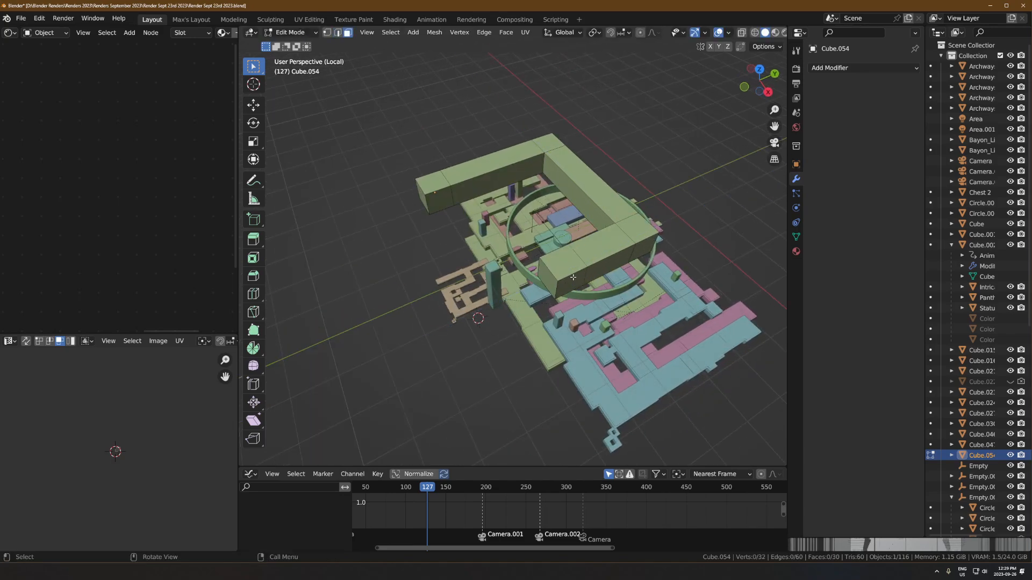
left_click(574, 285)
key("e")
left_click(629, 317)
- Bevel a centred loop cut on the first arm and extrude the resulting inner face as a short branch
key("ctrl+r")
left_click(532, 170)
right_click(534, 172)
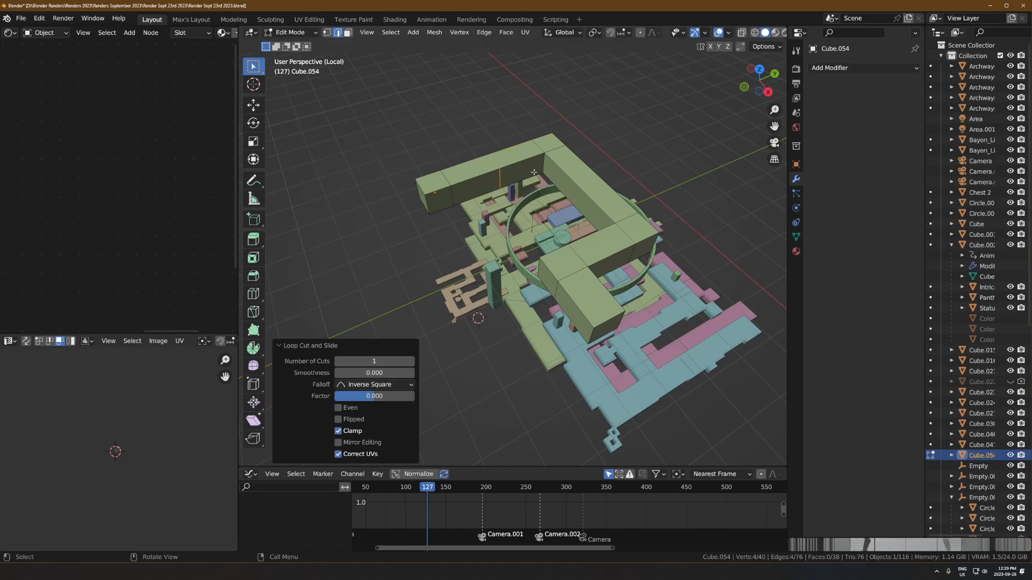
key("ctrl+b")
left_click(562, 178)
key("3")
left_click(507, 178)
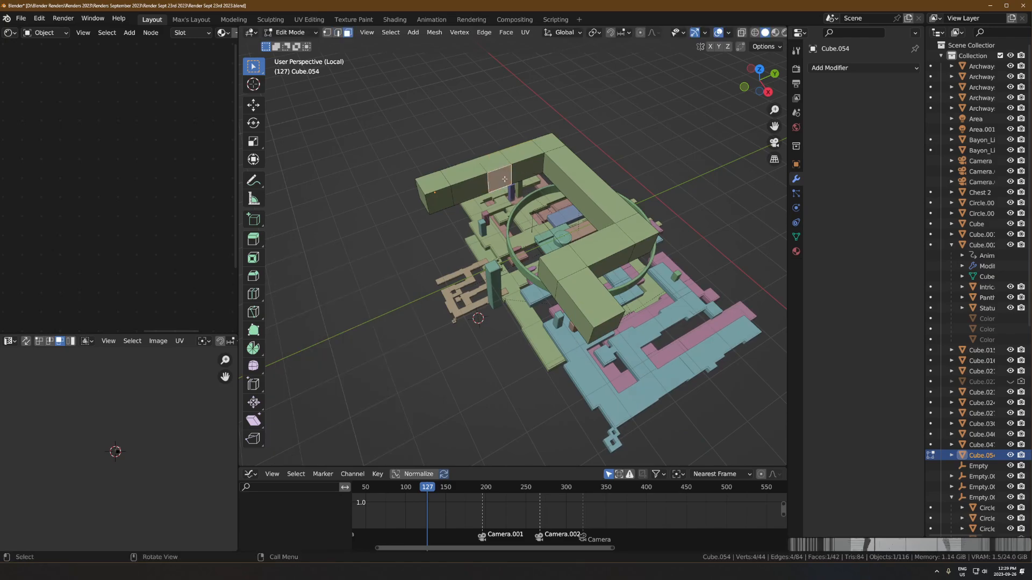
key("e")
left_click(543, 212)
- Leave mesh editing and set the maze piece's origin to its geometry
scroll(543, 211, "down", 3)
mouse_move(543, 212)
middle_mouse_down()
mouse_move(610, 200)
mouse_move(528, 210)
mouse_move(557, 213)
middle_mouse_up()
key("Tab")
key("q")
left_click(525, 189)
key("q")
left_click(512, 177)
- Try placing the new maze piece against the edge of the existing maze platforms
key("g")
left_click(543, 276)
key("g")
key("z")
middle_click_drag(547, 259, 565, 290)
left_click(559, 275)
key("g")
key("z")
left_click(560, 282)
key("g")
left_click(548, 276)
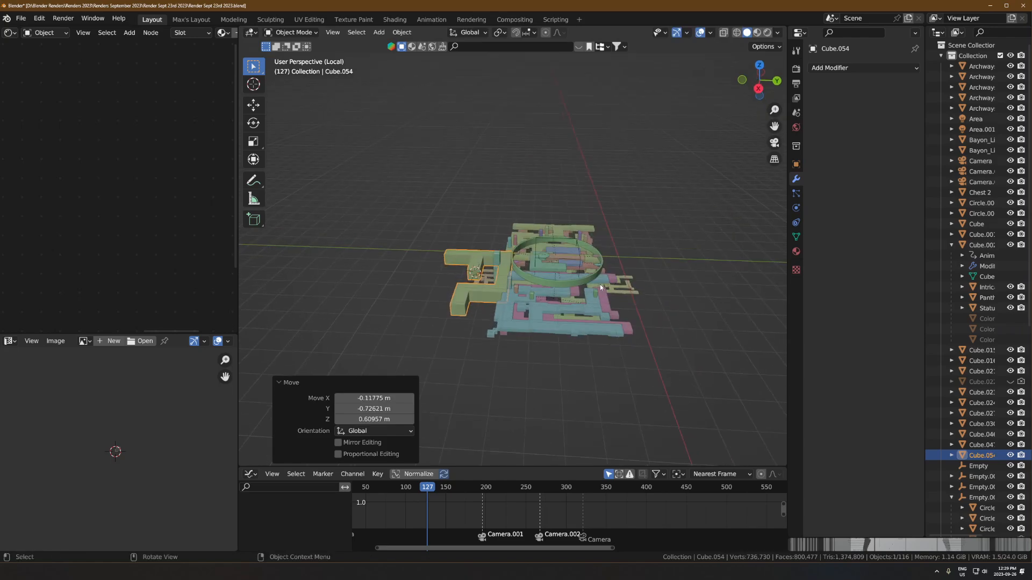
- Move the maze piece about 25 m along negative X, away from the platforms
scroll(600, 285, "down", 4)
key("g")
key("x")
left_click(653, 251)
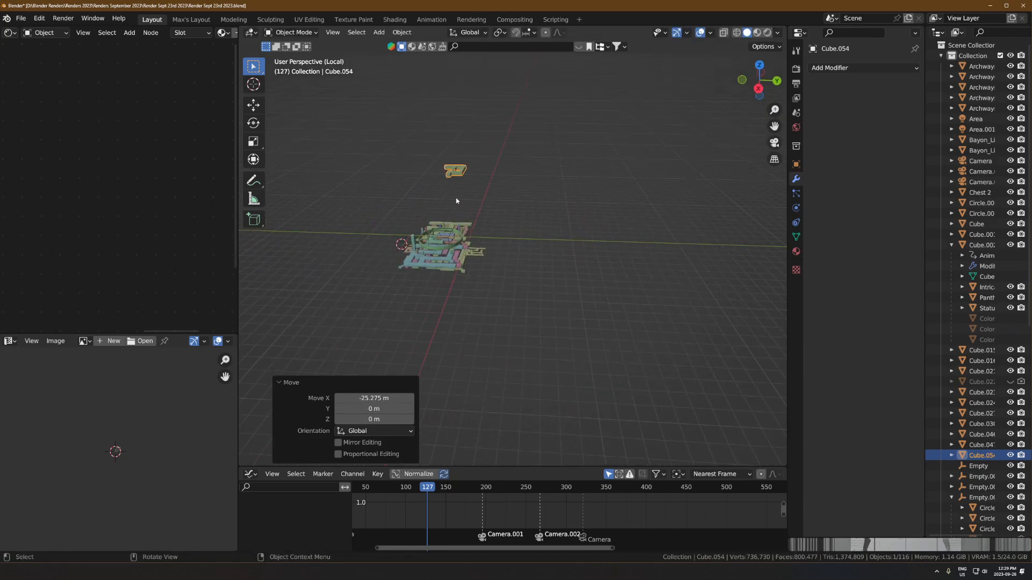
- Isolate the new maze piece together with Empty.002 and its child objects in local view
key("slash")
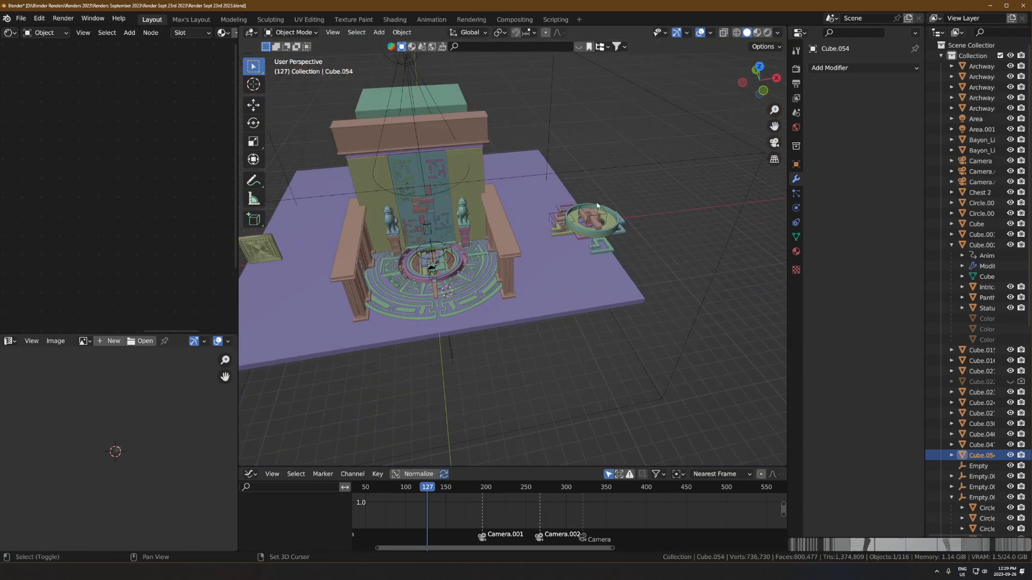
middle_click_drag(598, 205, 575, 203)
key("alt+z")
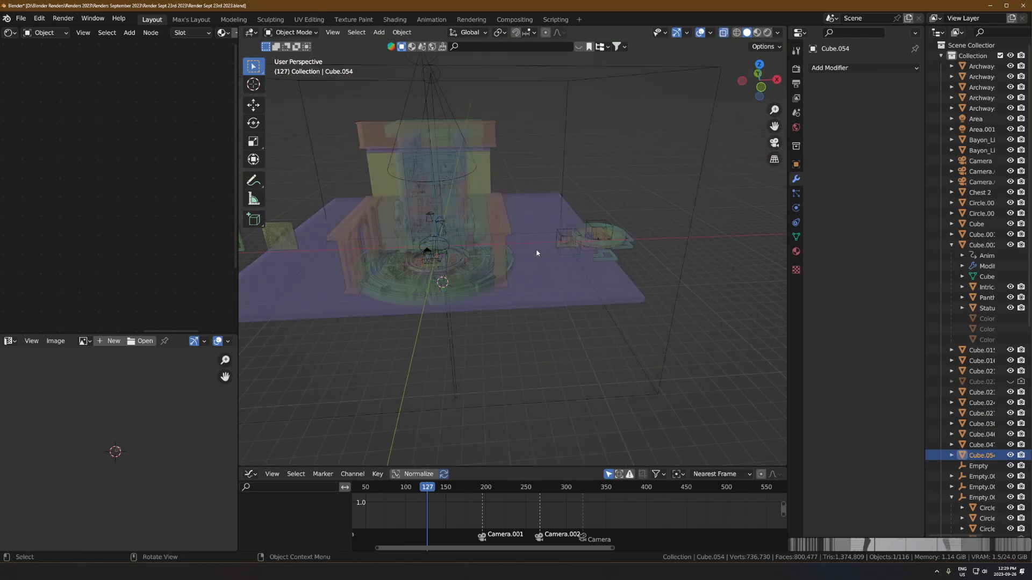
scroll(536, 250, "up", 4)
key("alt+z")
left_click(529, 217, "shift")
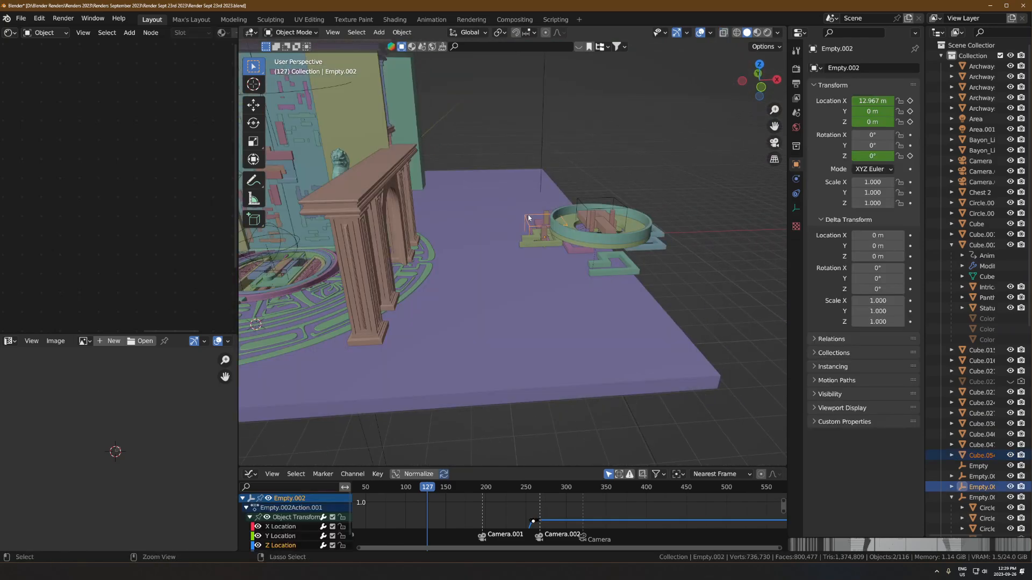
key("shift+bracketright")
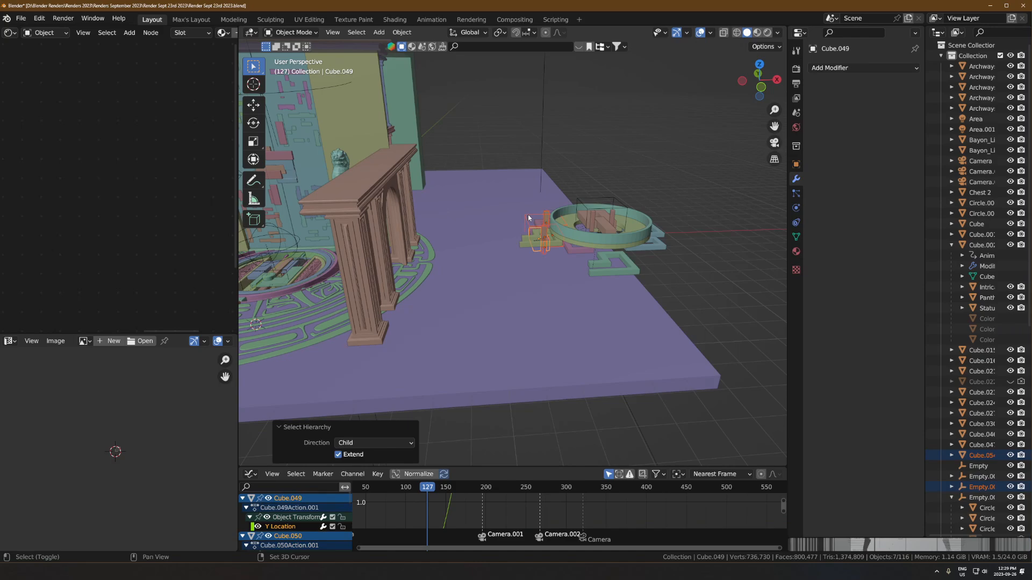
key("KP_Divide")
- Place the 3D cursor on the block assembly and snap the new maze piece to it
left_click(376, 274)
middle_click_drag(484, 275, 420, 295, "shift")
key("g")
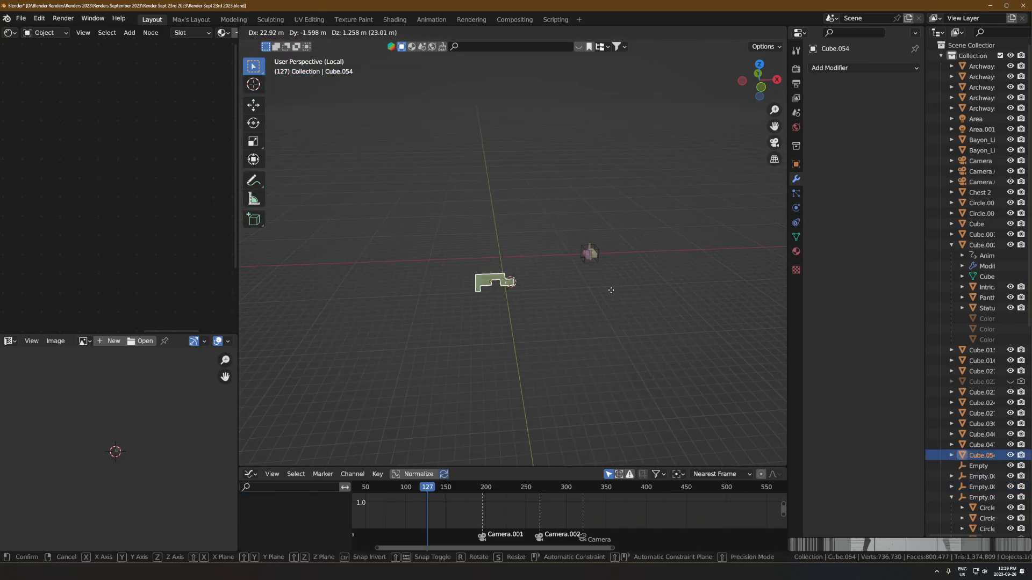
left_click(638, 273)
right_click(593, 256, "shift")
key("shift+s")
left_click(546, 218)
key("KP_Decimal")
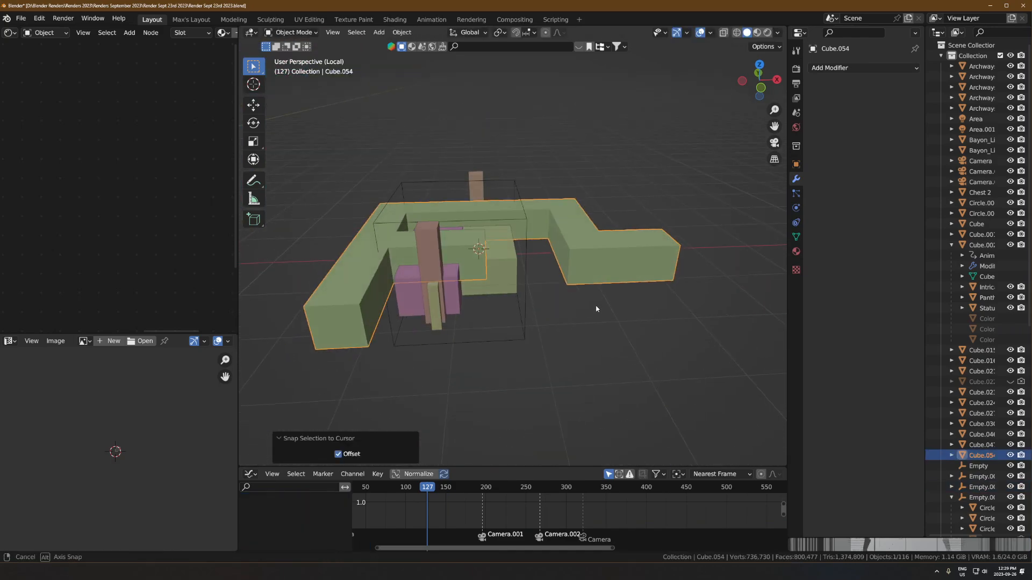
- Scale the maze piece down and move it beside the pink and green blocks
key("s")
left_click(532, 259)
middle_click_drag(533, 260, 549, 278)
key("g")
left_click(497, 206)
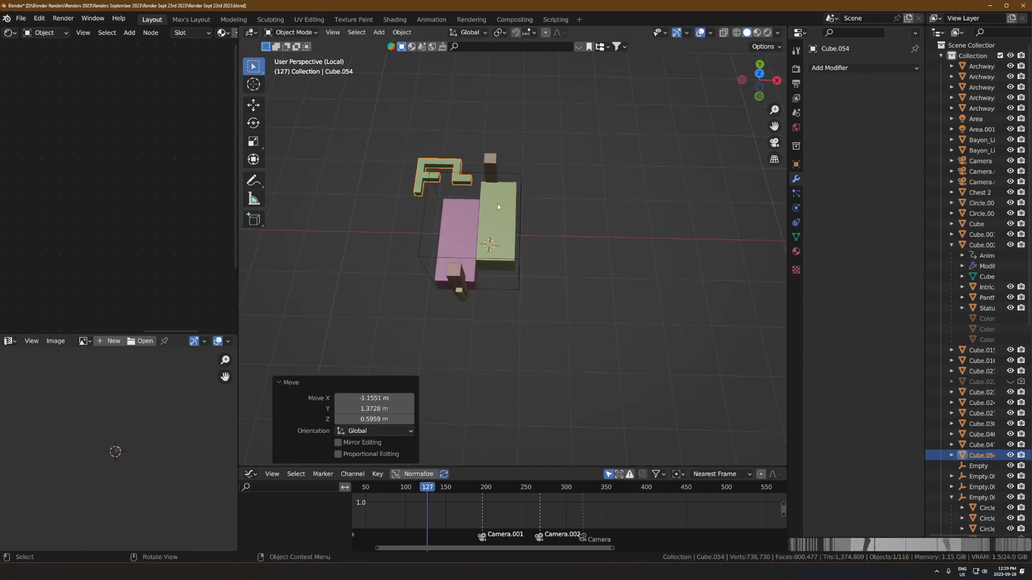
- Duplicate the piece's geometry within its mesh from the top view, rotate the copy 90° and place it beside the original
key("Tab")
key("KP_7")
scroll(384, 172, "up", 7)
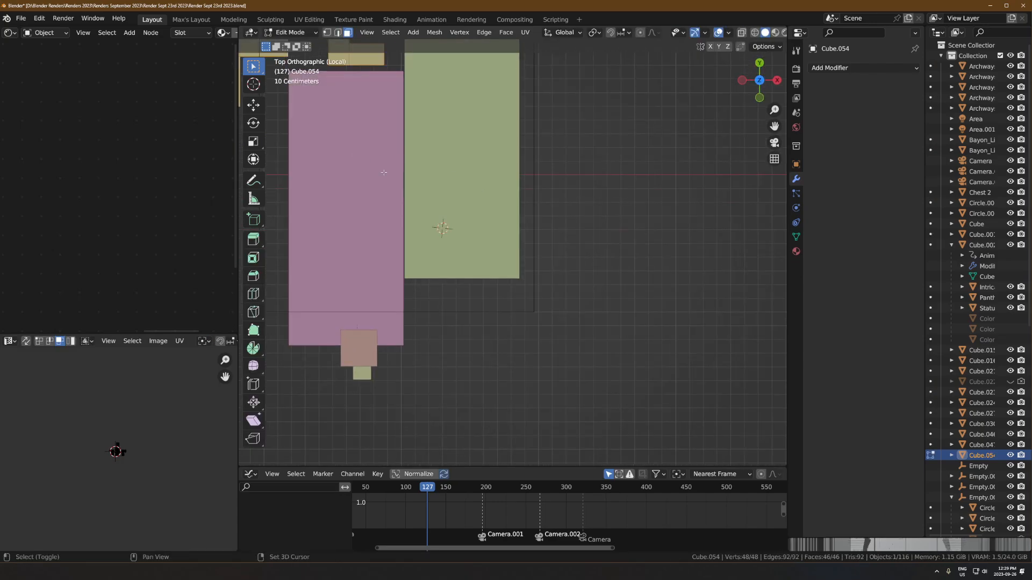
middle_click_drag(384, 173, 511, 362, "shift")
key("shift+d")
left_click(491, 341)
type("r90")
key("Return")
key("g")
left_click(529, 316)
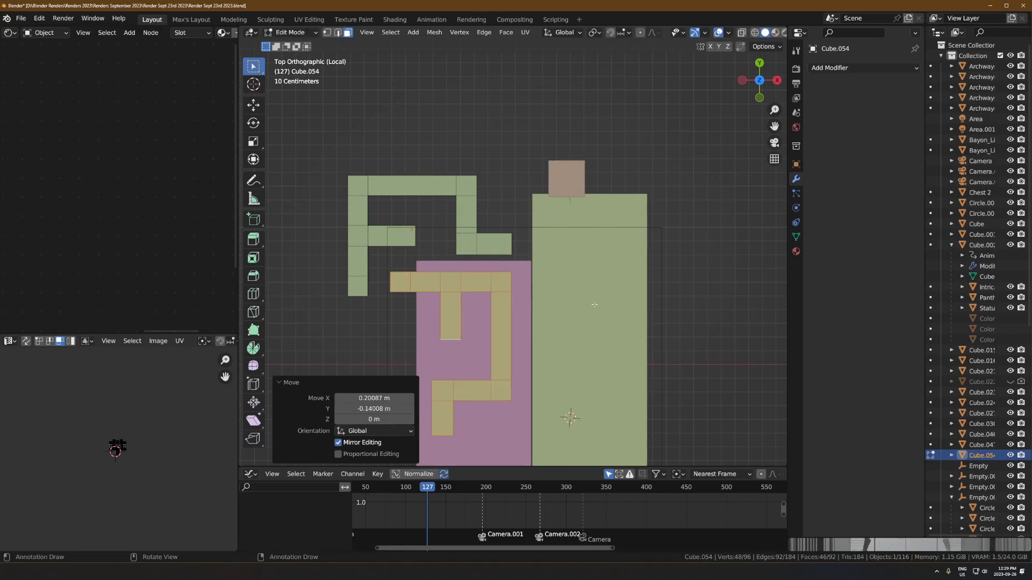
- Duplicate the selected maze geometry again, rotate it 90° and fit it against the other two sections
key("shift+d")
left_click(482, 322)
type("r90")
key("Return")
key("g")
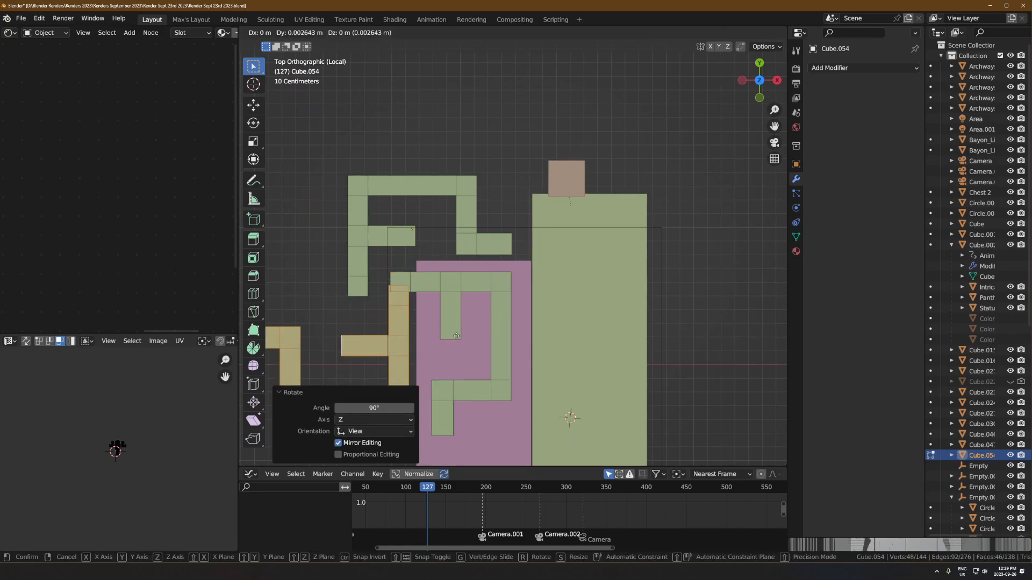
left_click(479, 309)
- Leave mesh editing and apply Object & Data to the combined maze piece
key("Tab")
scroll(478, 309, "down", 3)
scroll(479, 311, "down", 1)
key("q")
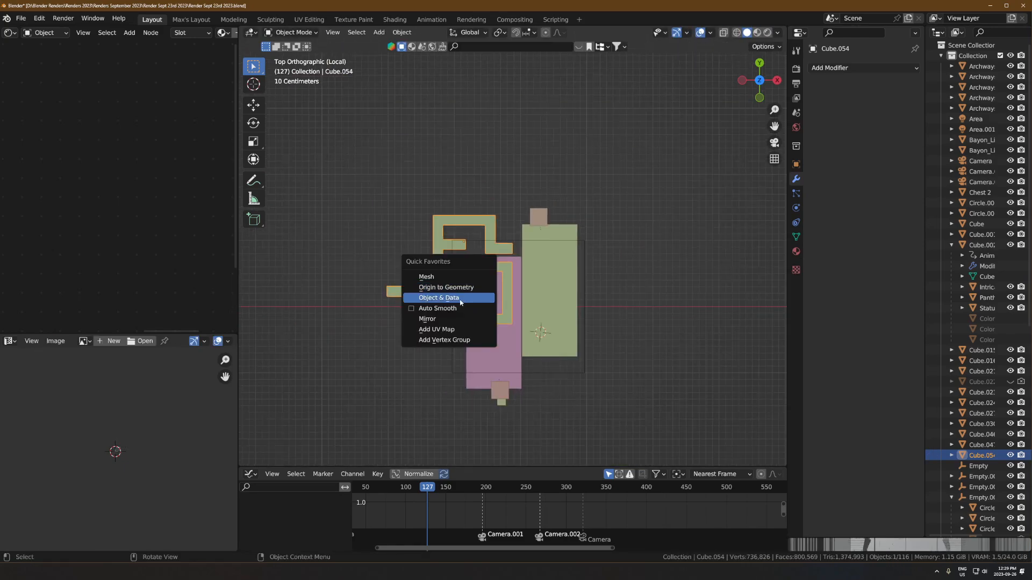
left_click(460, 300)
- Reposition the combined maze piece relative to the blocks and the wireframe empty
middle_click_drag(508, 318, 523, 279)
key("g")
left_click(488, 333)
mouse_move(488, 334)
middle_mouse_down()
mouse_move(504, 225)
mouse_move(480, 344)
middle_mouse_up()
key("g")
left_click(509, 255)
- At frame 369, scale the maze piece up to about 2.1 times and position it beneath the pink block
left_click_drag(477, 488, 621, 488)
middle_click_drag(525, 375, 515, 287)
key("g")
left_click(513, 306)
key("s")
left_click(592, 255)
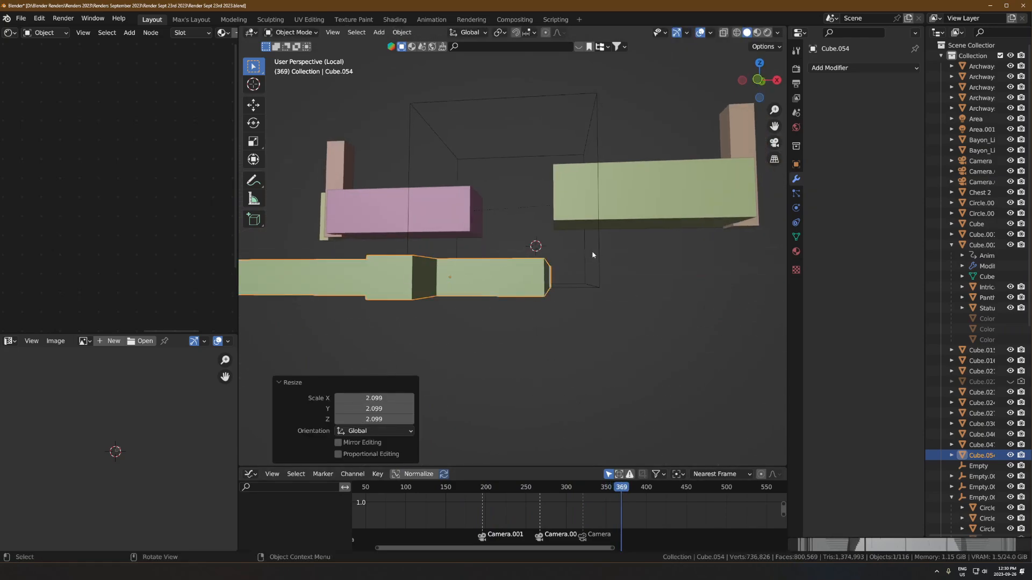
key("g")
left_click(533, 248)
- Parent the maze piece to Empty.002 using Object (Keep Transform)
left_click(443, 135)
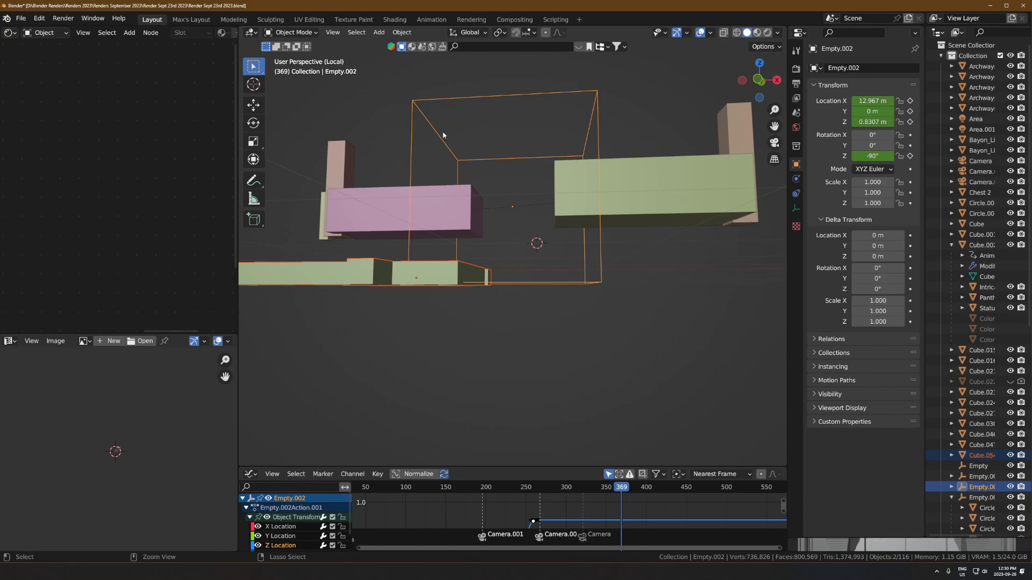
key("ctrl+p")
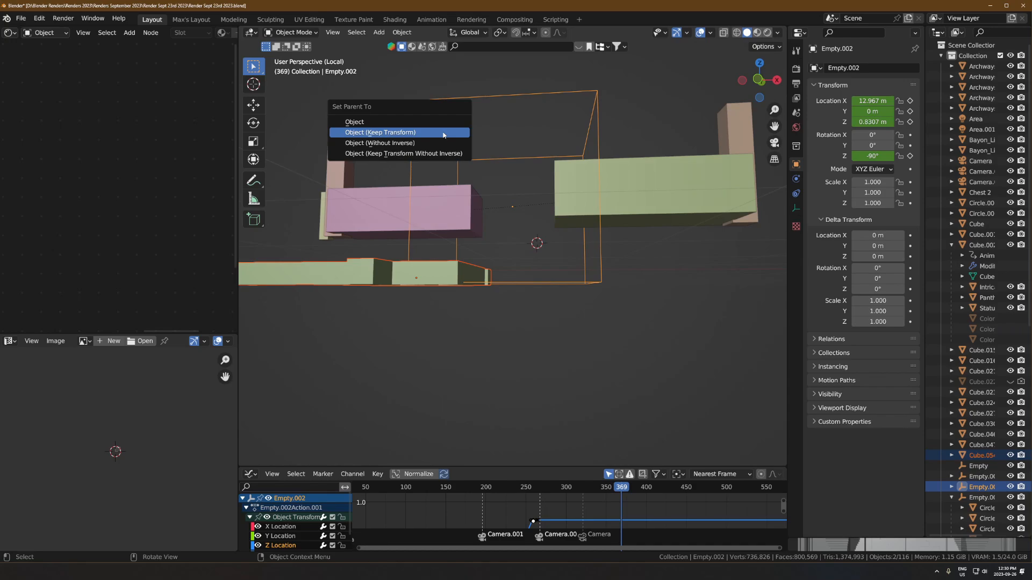
left_click(444, 135)
- Make a linked duplicate of the maze piece from the top view, rotate it 90° and place it above the original
left_click(412, 269)
key("KP_7")
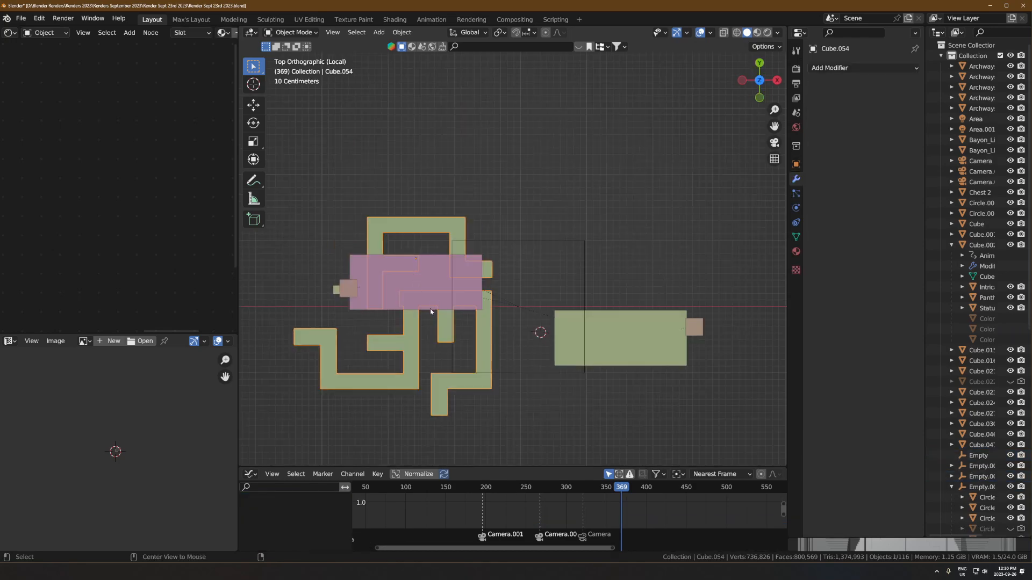
key("alt+d")
left_click(552, 224)
type("r90")
key("Return")
key("g")
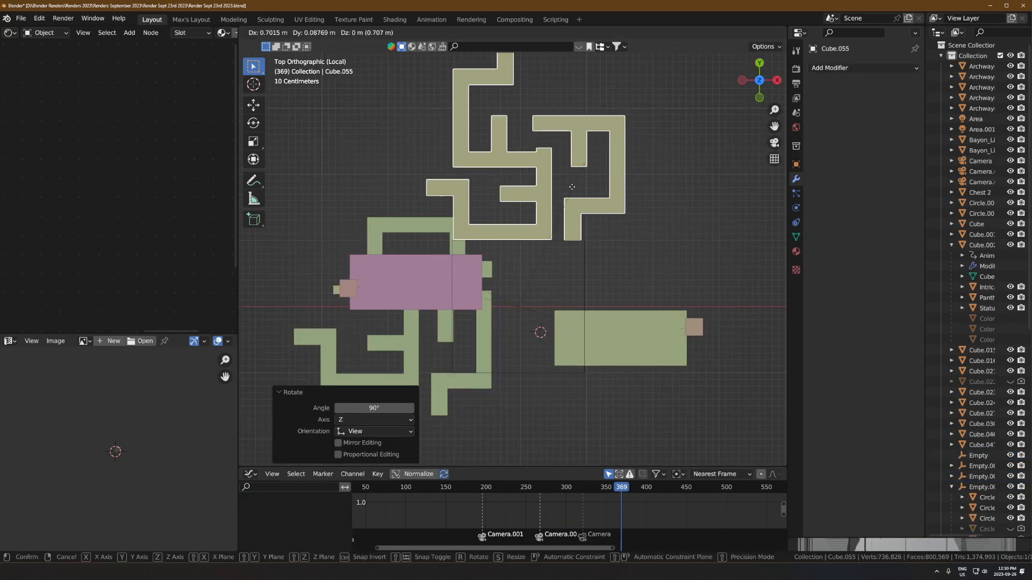
left_click(572, 187)
- Make another linked duplicate, rotate it 180° and place it around the green block
key("alt+d")
left_click(598, 242)
type("r180")
key("Return")
key("g")
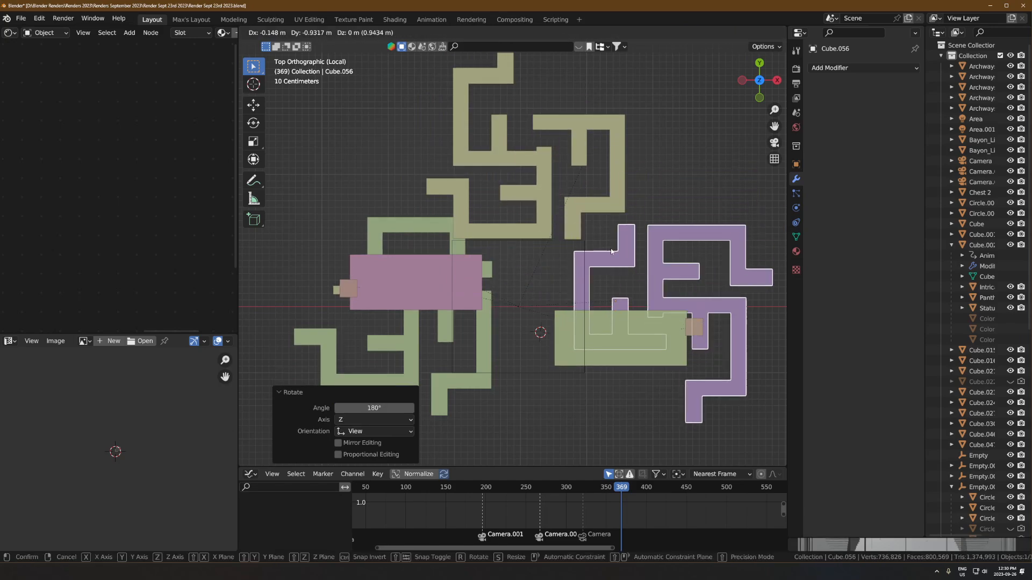
left_click(612, 251)
- Make a linked duplicate mirrored by scaling -1 along Y and place it below the original maze piece
key("alt+d")
left_click(557, 278)
type("s")
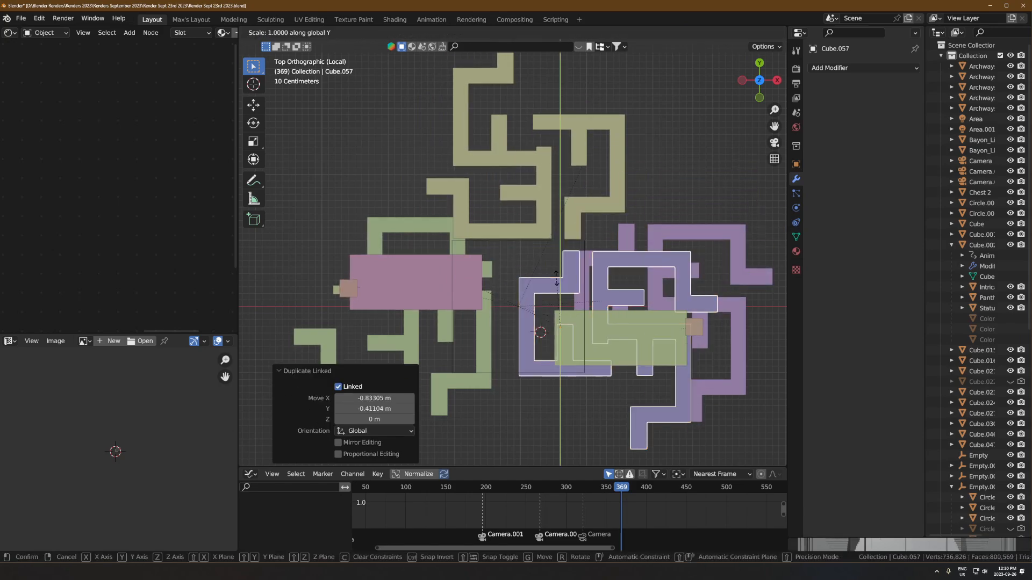
type("y-1")
key("Return")
key("g")
left_click(544, 370)
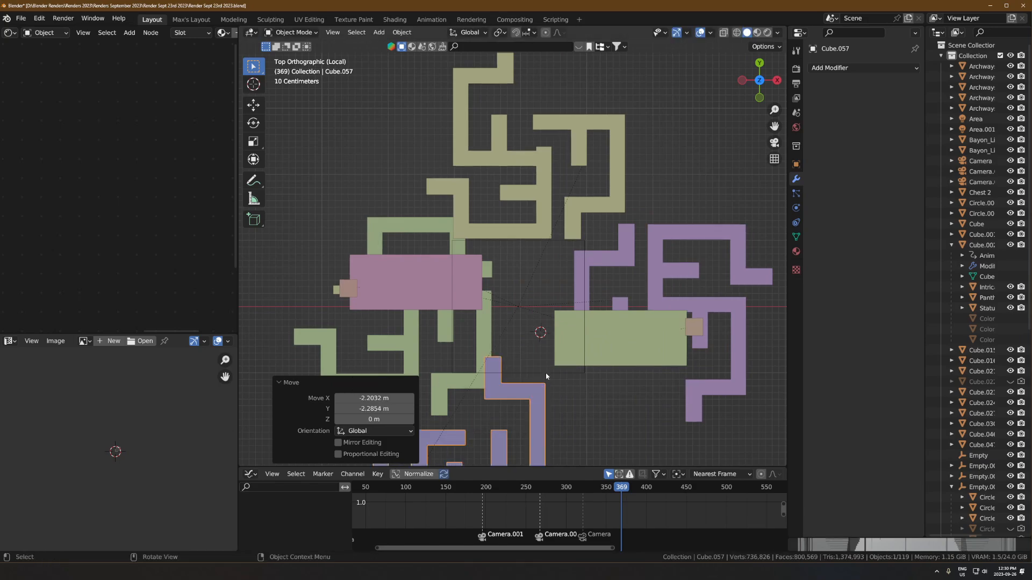
- Make a linked duplicate rotated 90°, place it below the green block and lower it about 0.016 m
key("alt+d")
left_click(652, 348)
key("r")
key("g")
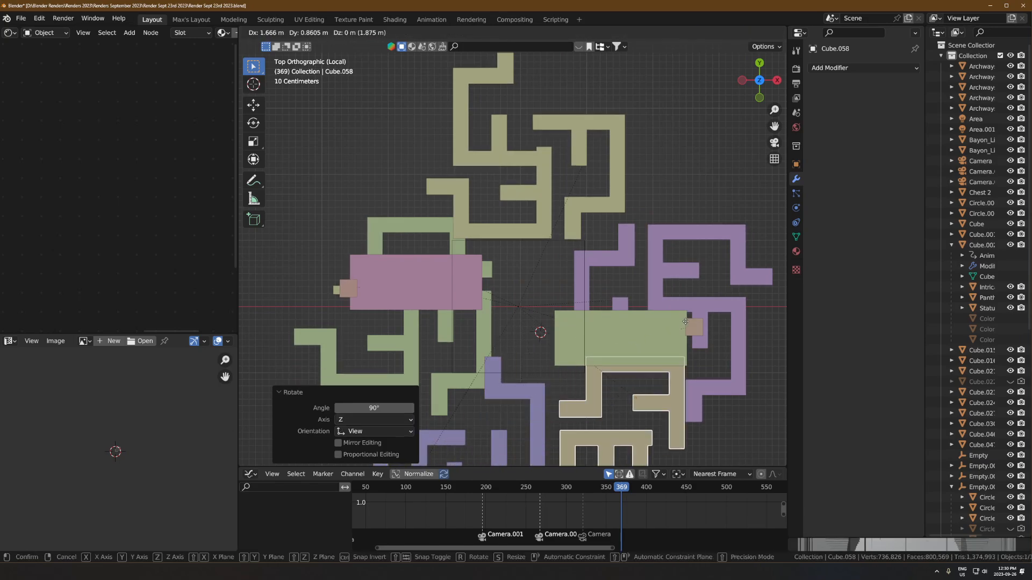
left_click(660, 340)
middle_click_drag(547, 224, 559, 306)
key("g")
key("z")
left_click(559, 311)
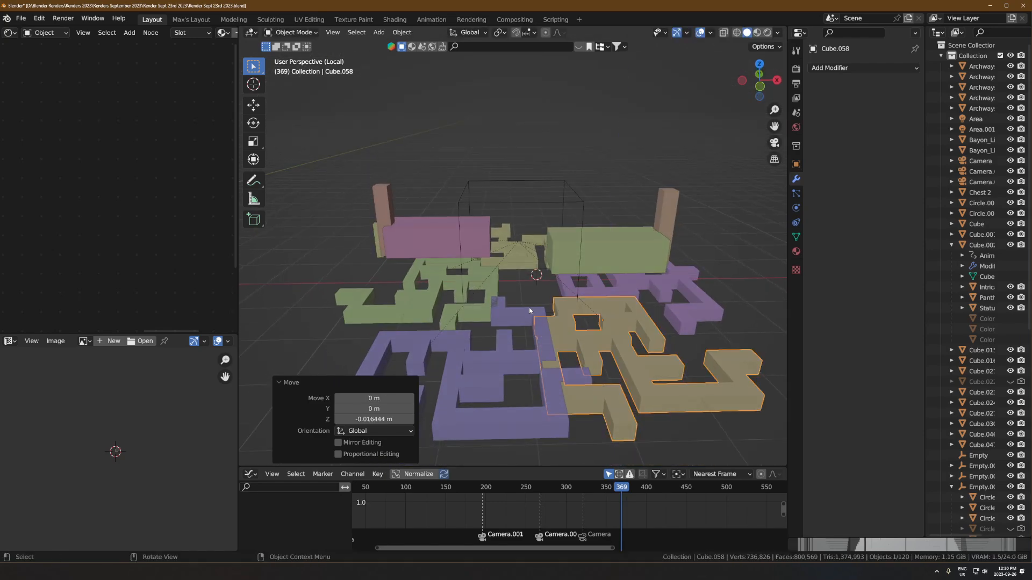
- Lower the blue maze piece slightly along Z, and lower the yellow maze piece at the back by about 0.004 m
left_click(529, 310)
key("g")
key("z")
left_click(529, 312)
left_click(519, 244)
key("g")
key("z")
left_click(520, 246)
middle_click_drag(584, 383, 579, 351)
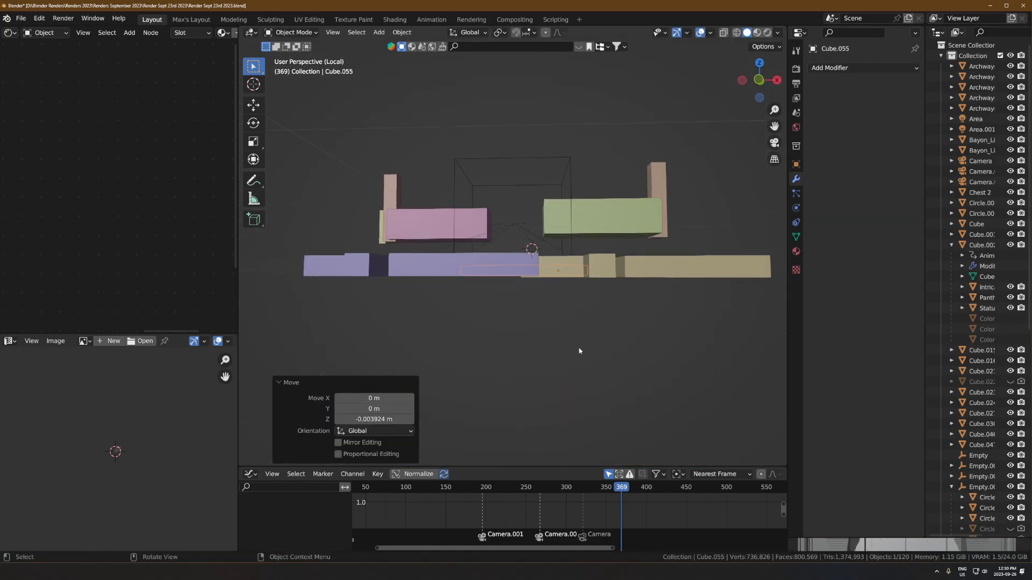
left_click(530, 270)
middle_click_drag(529, 271, 581, 248)
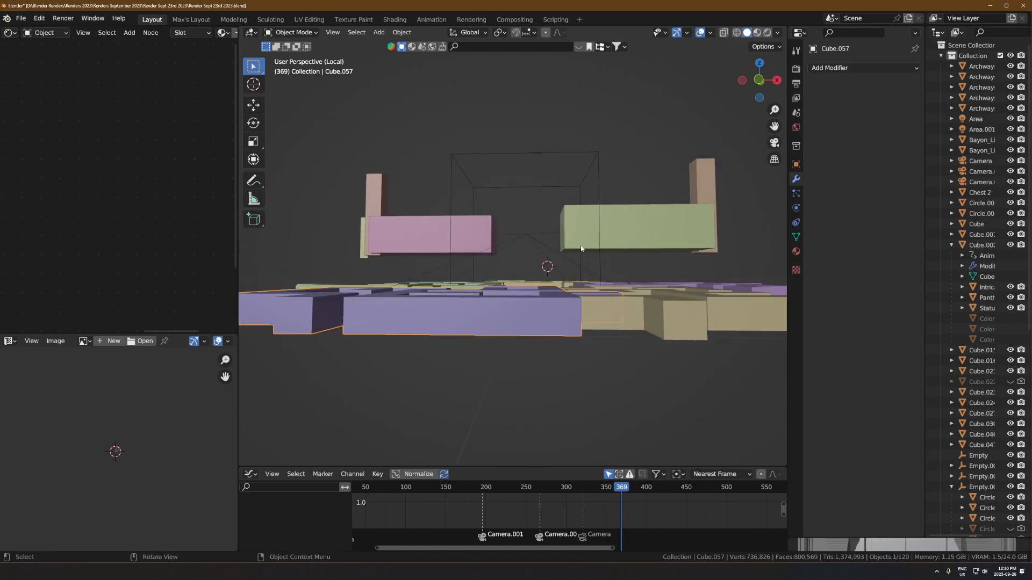
middle_click_drag(471, 307, 475, 312)
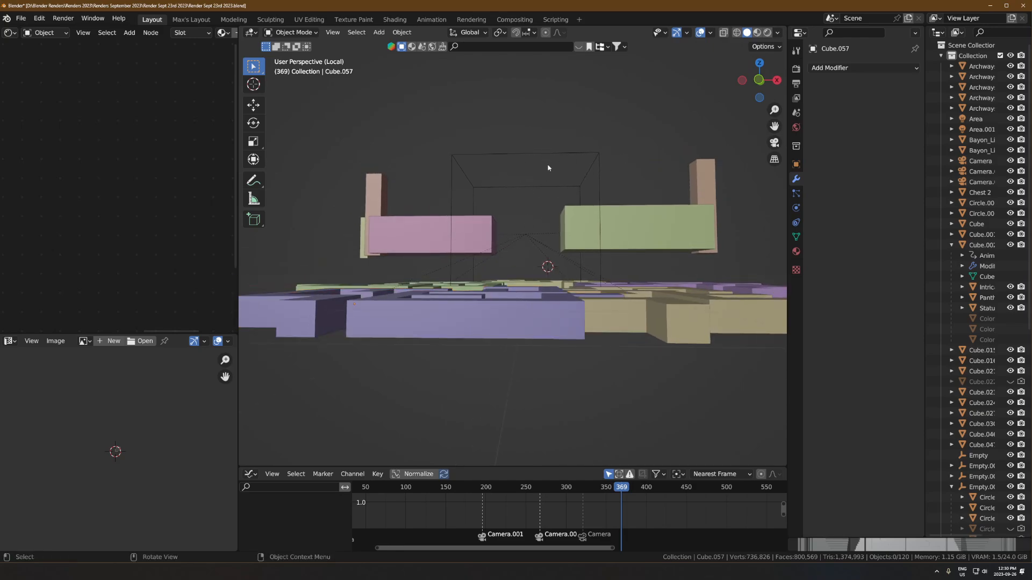
- Play back the animation to check how the blocks and maze pieces unfold, and return to frame 190
left_click(548, 168)
middle_click_drag(571, 172, 553, 430)
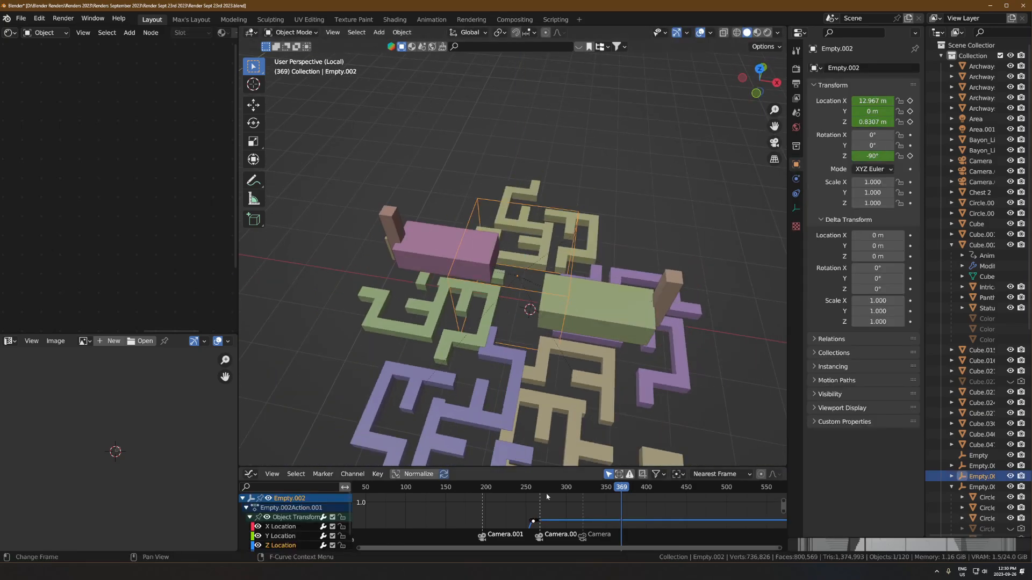
key("space")
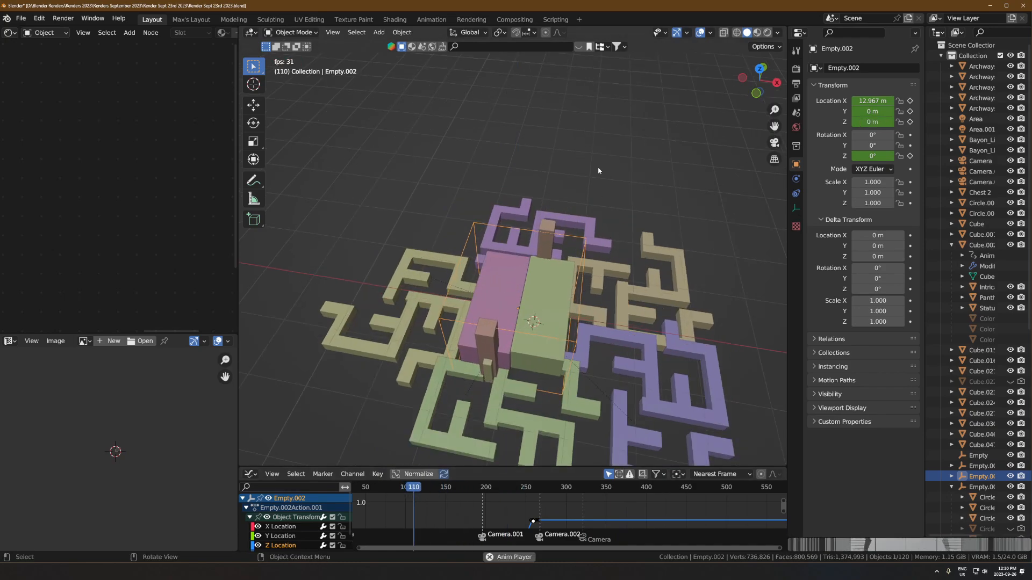
left_click(598, 171)
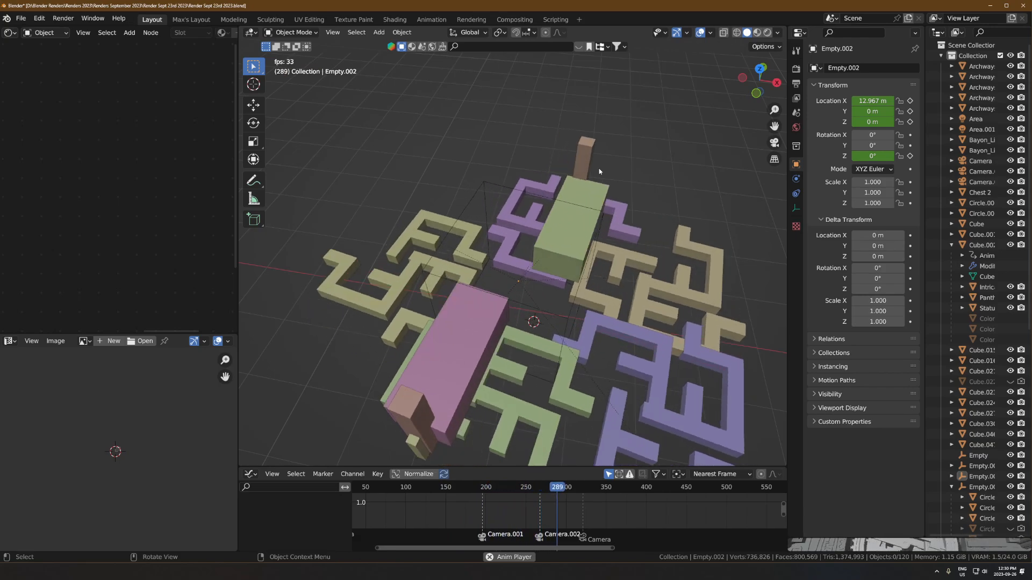
key("space")
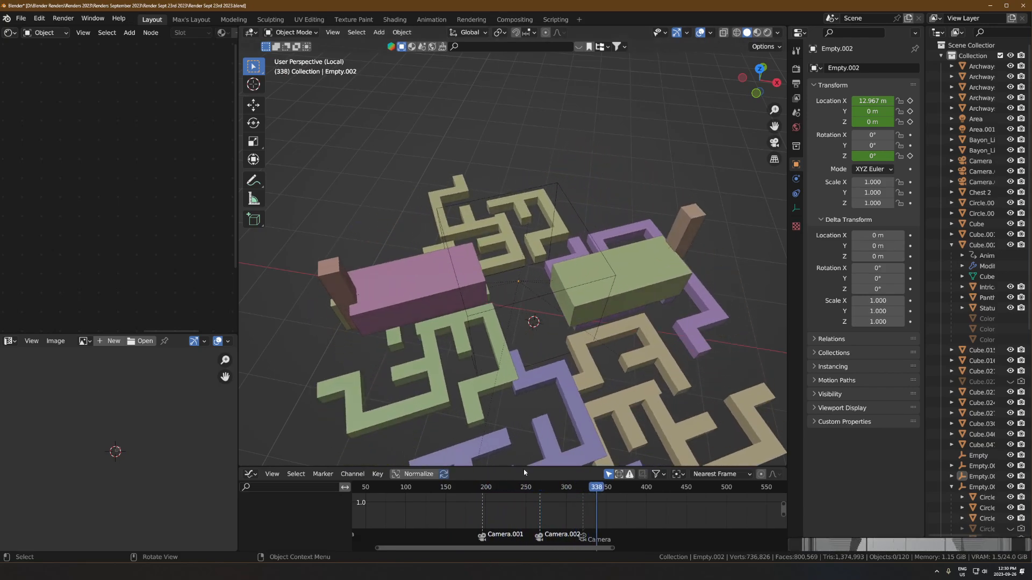
scroll(519, 375, "down", 4)
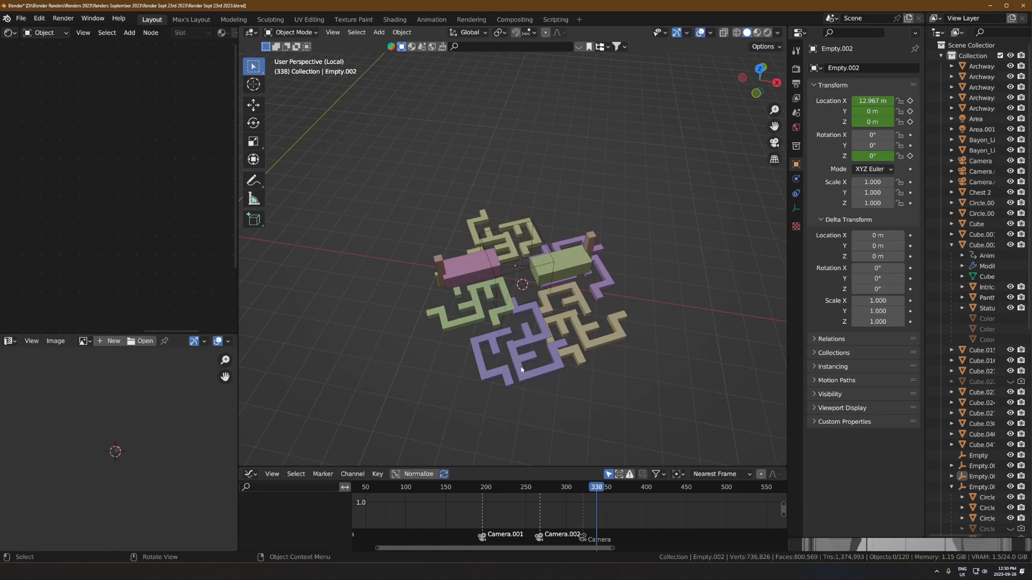
left_click_drag(484, 488, 478, 487)
scroll(500, 315, "up", 5)
middle_click_drag(500, 314, 507, 276)
scroll(538, 342, "down", 1)
middle_click_drag(538, 342, 528, 317, "shift")
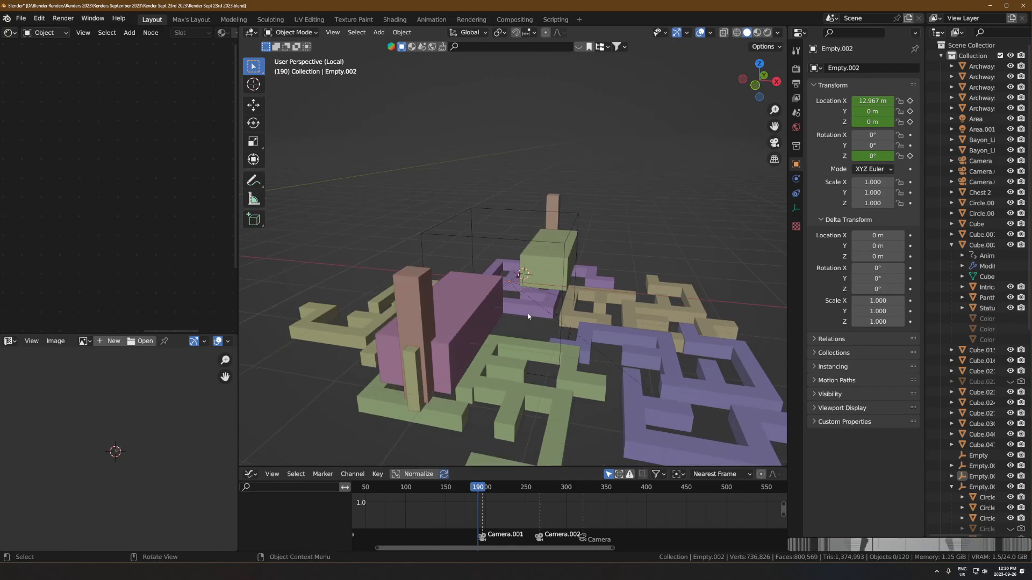
- Isolate attention on the pink block and examine its mesh in Edit Mode and its fit with the maze pieces
left_click(494, 318)
middle_click_drag(507, 351, 499, 344)
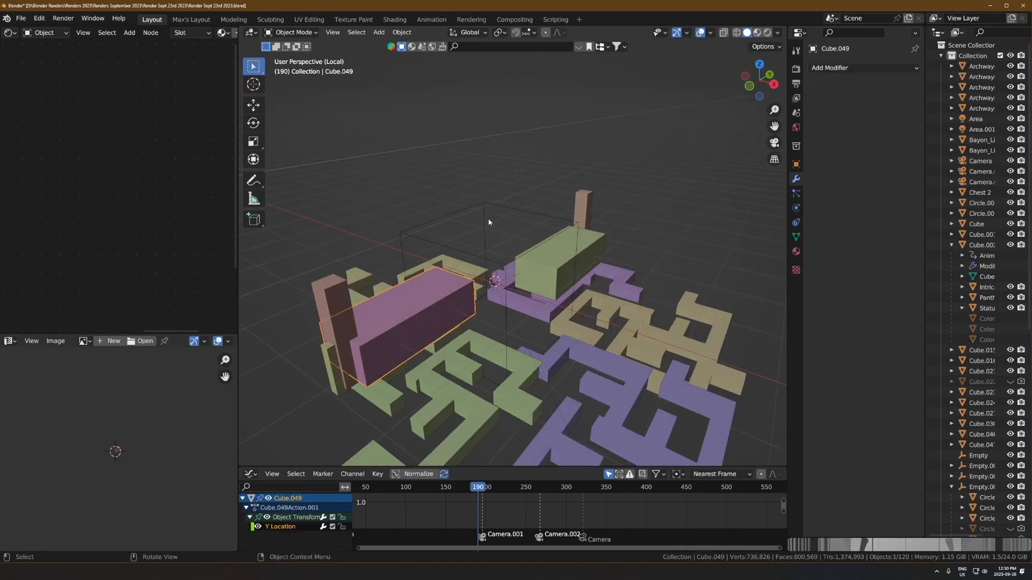
key("KP_Decimal")
middle_click_drag(554, 326, 495, 334)
scroll(495, 334, "down", 1)
key("Tab")
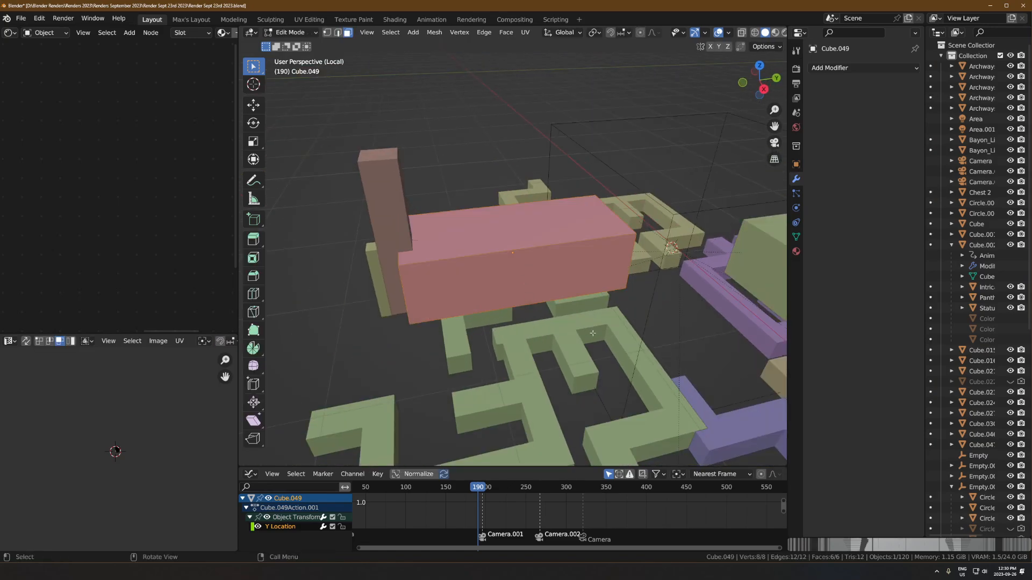
middle_click_drag(607, 285, 550, 298)
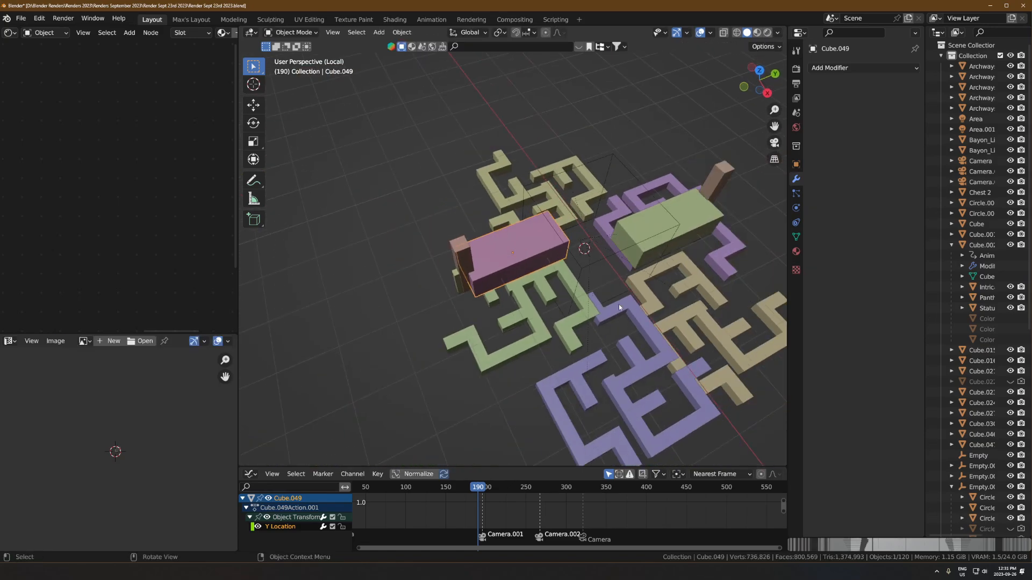
- Add a cylinder mesh at the mechanism's centre and widen it horizontally without changing its height
key("shift+a")
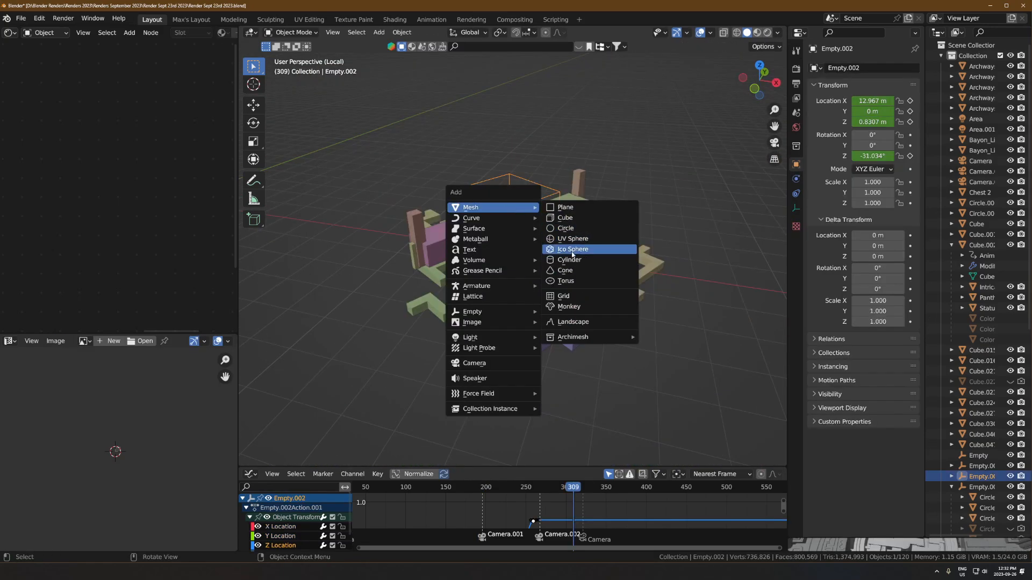
left_click(570, 260)
key("Tab")
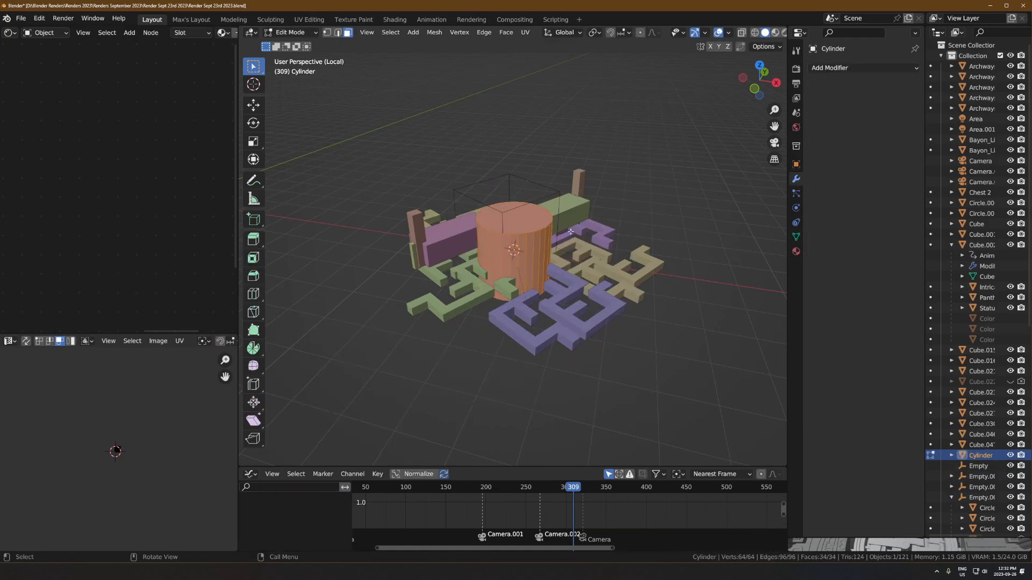
key("Tab")
key("s")
key("shift+z")
left_click(679, 227)
- Delete the cylinder's top and bottom cap faces to leave an open tube
key("Tab")
left_click(517, 234)
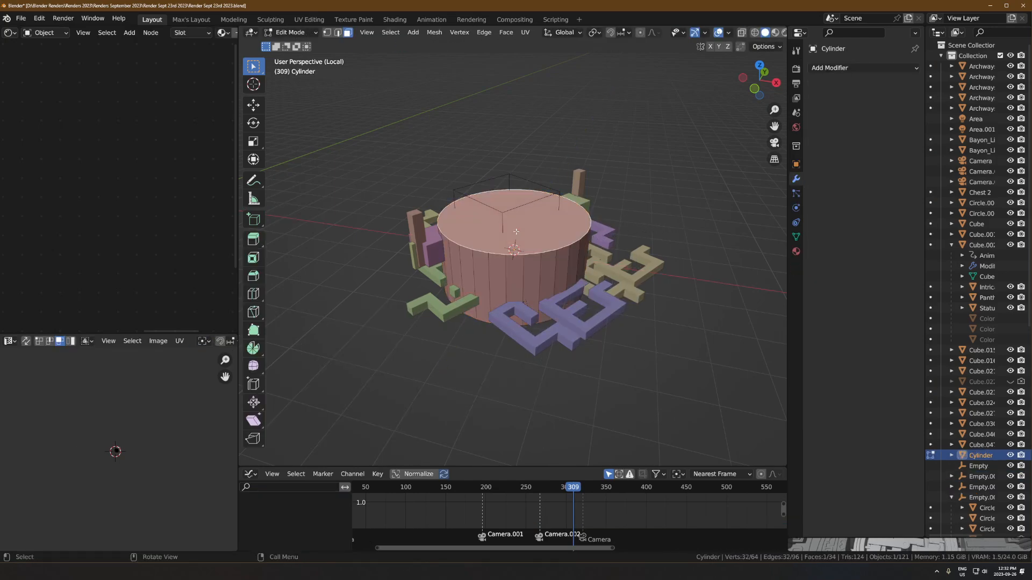
key("alt+z")
middle_click_drag(517, 235, 657, 250)
key("x")
left_click(516, 264)
key("Tab")
key("alt+z")
- Scale the open cylinder to about 0.752 along Z and enlarge it horizontally by about 1.401
key("s")
key("z")
left_click(603, 240)
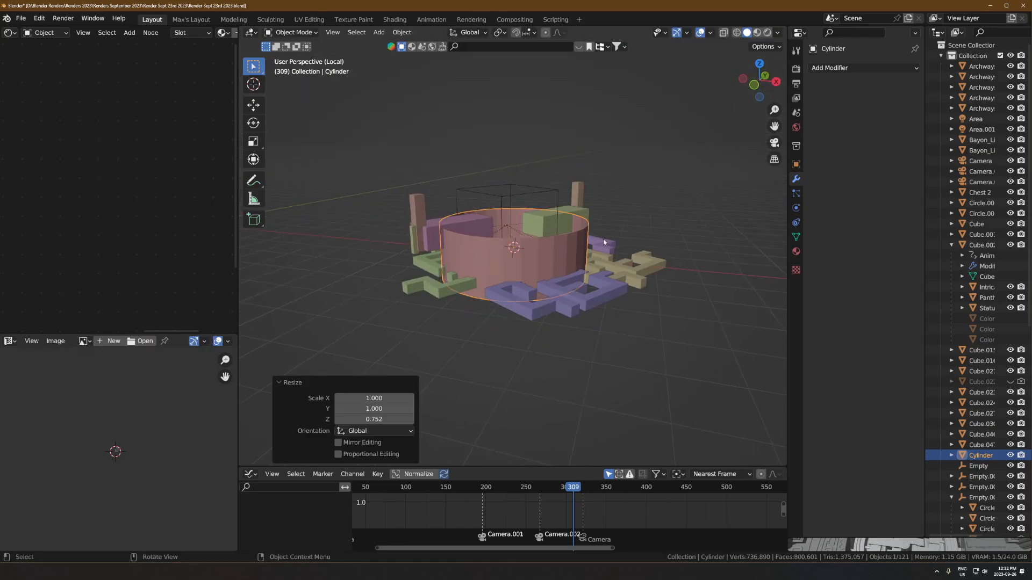
key("s")
key("shift+z")
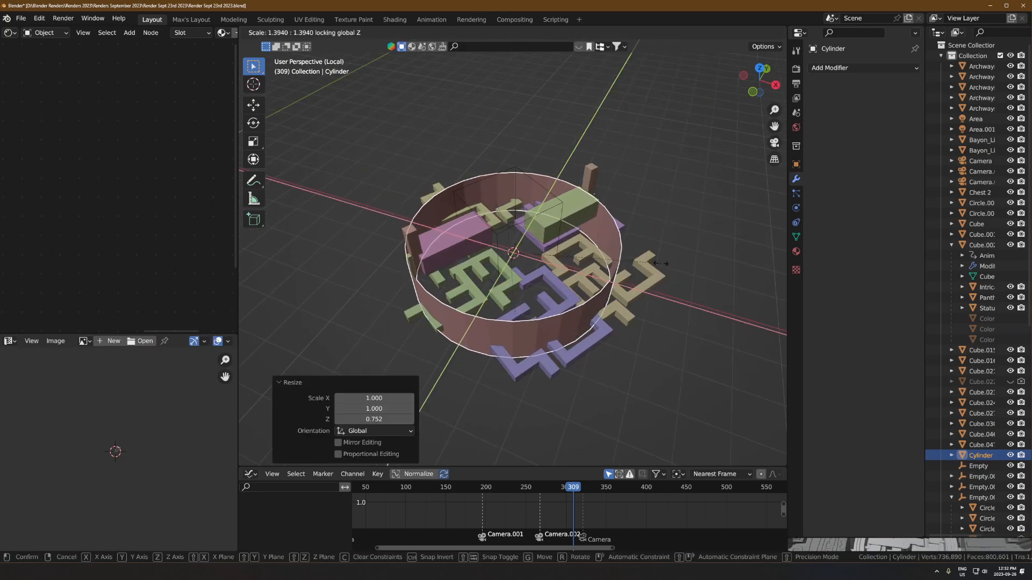
left_click(626, 287)
middle_click_drag(529, 318, 624, 265)
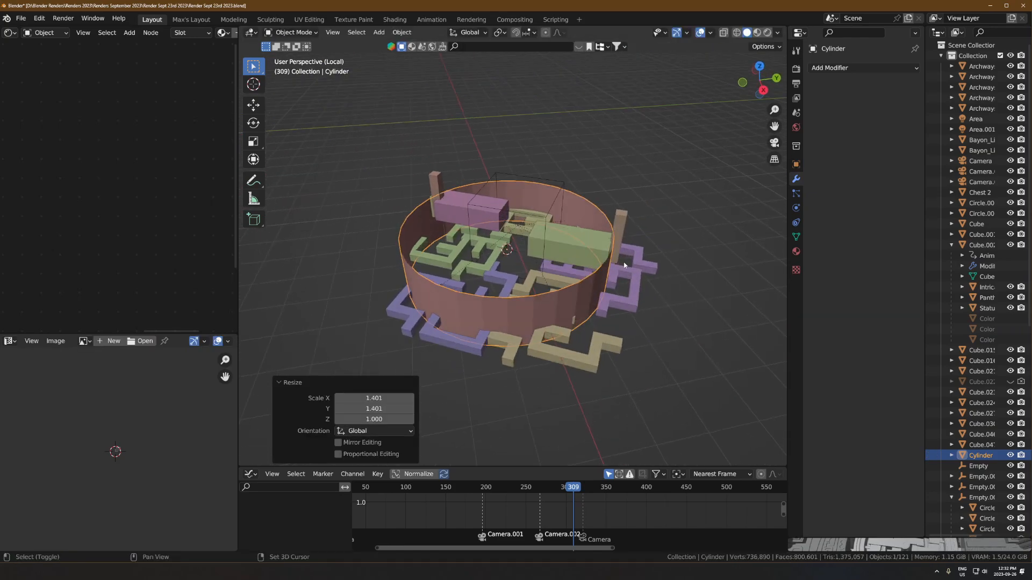
- Copy the central empty's location to the cylinder and adjust its horizontal scale to surround the blocks and pillars
left_click(526, 213, "shift")
key("ctrl+c")
left_click(526, 213)
left_click(575, 184)
middle_click_drag(575, 184, 605, 190)
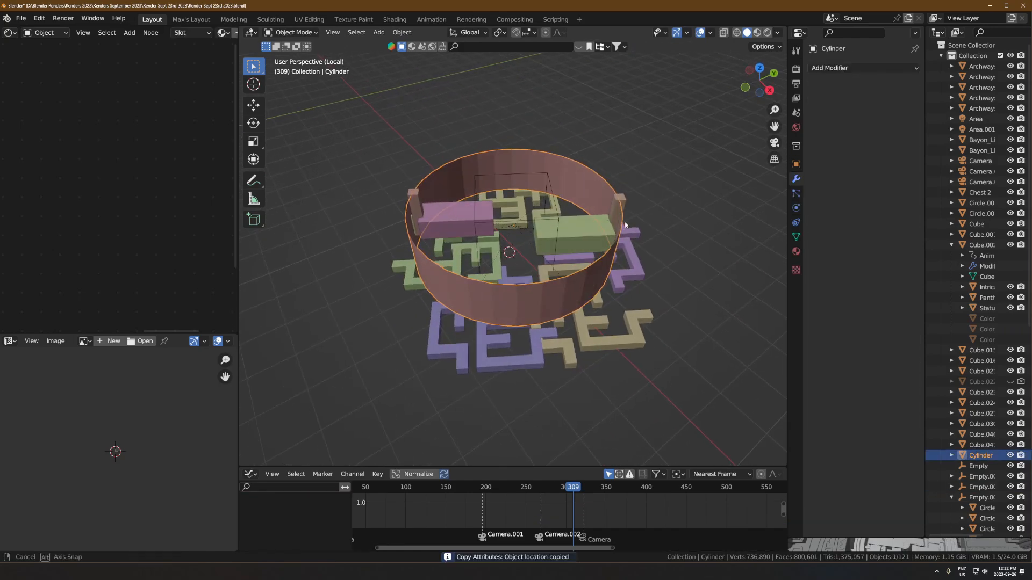
key("s")
key("shift+z")
left_click(627, 225)
- Scale all of the cylinder's mesh to about 0.764 along Z in Edit Mode
key("Tab")
key("a")
middle_click_drag(639, 240, 654, 241)
scroll(655, 241, "up", 2)
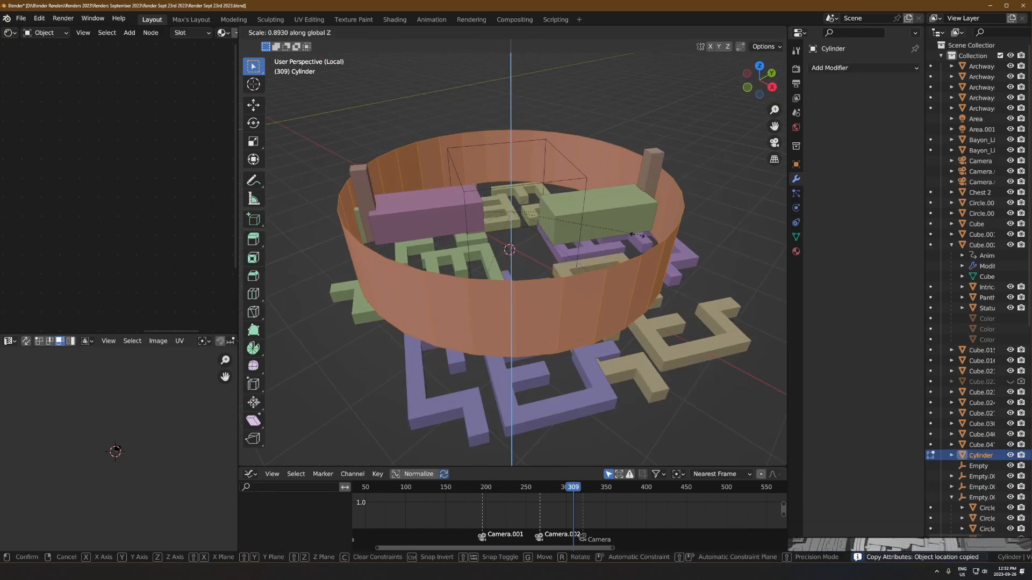
key("s")
key("z")
left_click(627, 252)
scroll(627, 250, "down", 1)
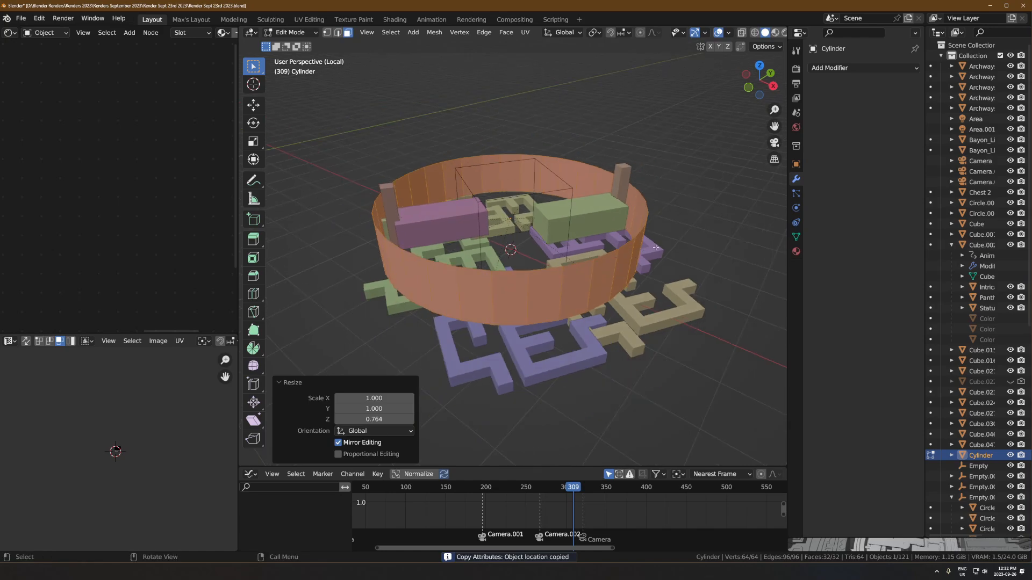
- Extrude the cylinder's faces and scale them outward horizontally by about 1.159 to form a thick ring
key("e")
left_click(672, 236)
key("s")
key("shift+z")
left_click(701, 243)
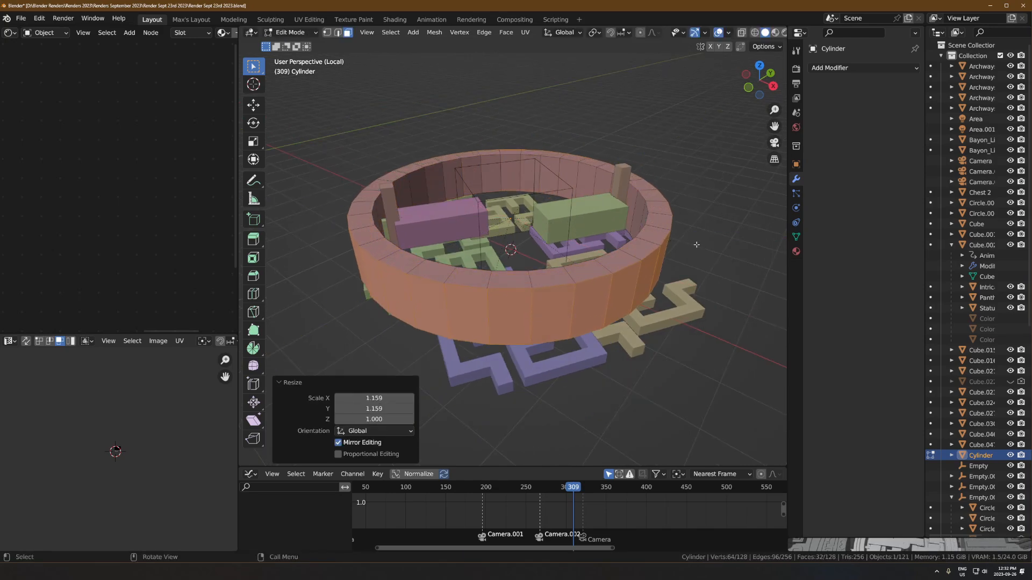
- Scale the ring object to about 0.878 along Z and shade it smooth with Auto Smooth at 30°
key("Tab")
middle_click_drag(621, 259, 640, 251)
left_click(719, 237)
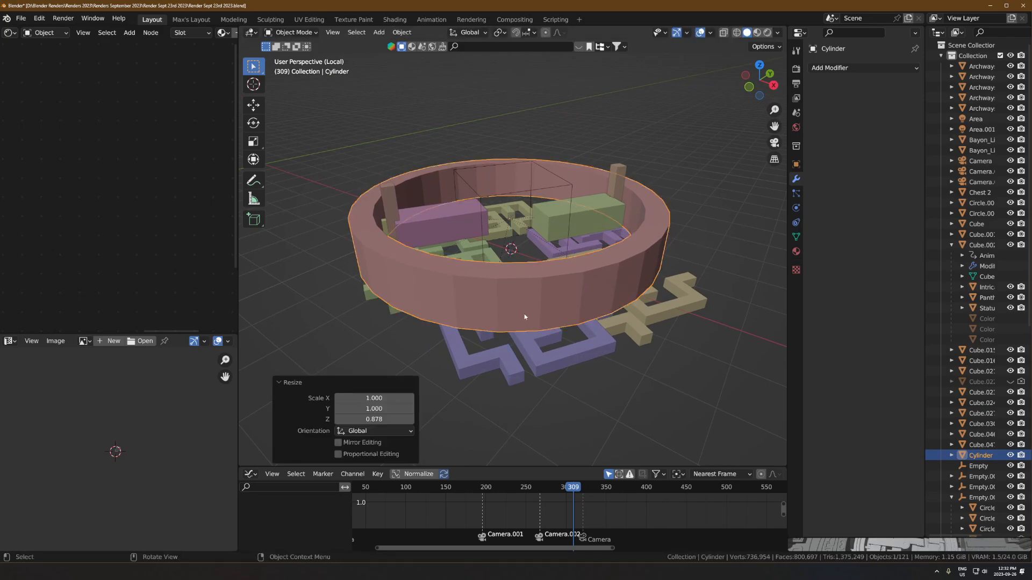
right_click(524, 314)
left_click(518, 270)
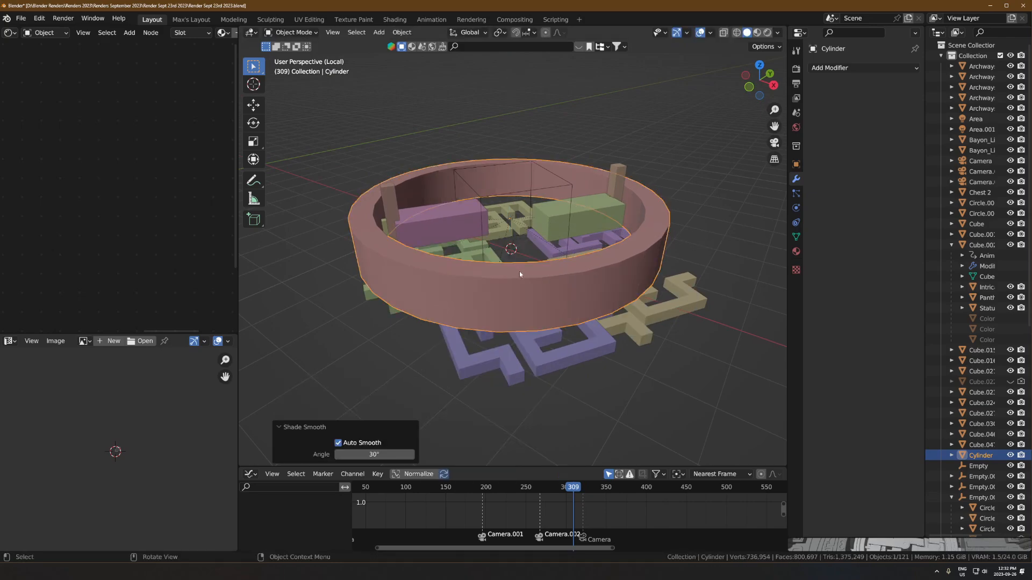
- Go to frame 365 and flatten the ring to about 0.658 along Z
middle_click_drag(409, 295, 511, 279, "ctrl")
scroll(501, 257, "down", 2)
left_click_drag(540, 490, 619, 457)
middle_click_drag(663, 295, 627, 265)
key("s")
key("z")
left_click(638, 261)
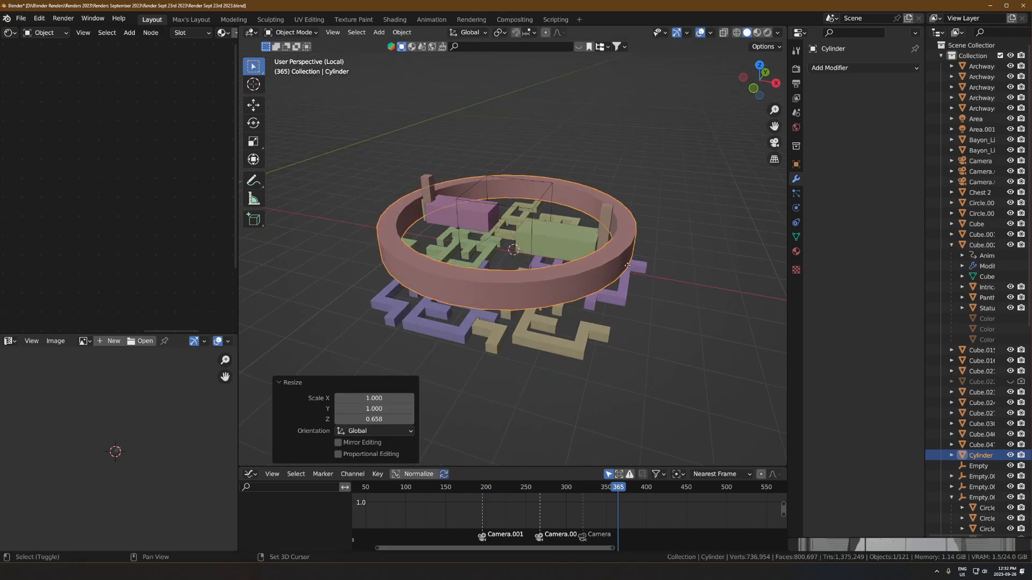
- Duplicate the ring in place, enlarge the copy horizontally by about 1.325 and lower it about 0.228 m
key("shift+d")
key("Escape")
key("s")
key("shift+z")
left_click(640, 278)
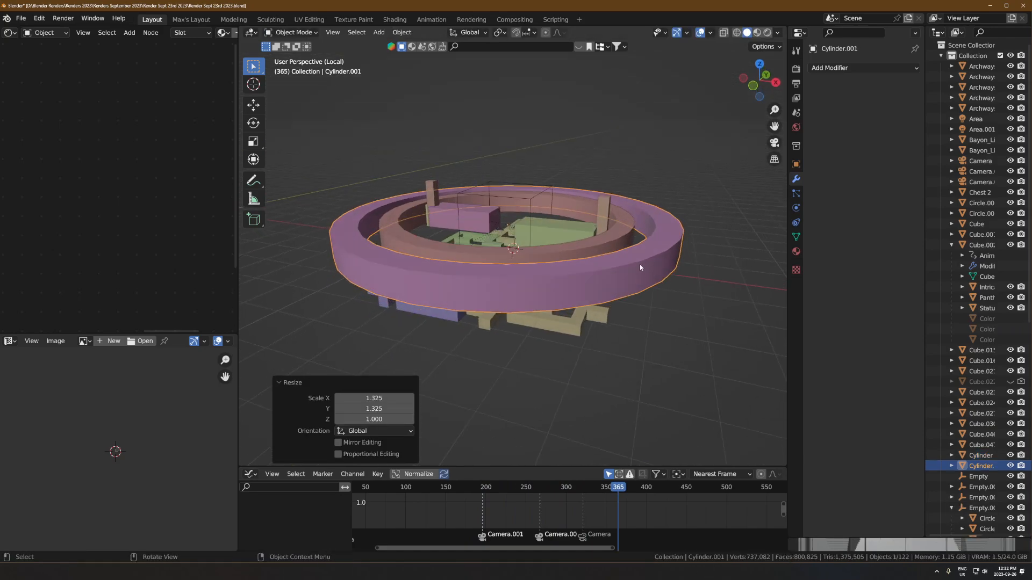
key("g")
key("z")
left_click(635, 276)
- Scrub through the unfolding frames and examine the nested rings, pink block and maze pieces from below and above
middle_click_drag(596, 361, 587, 310)
left_click_drag(578, 501, 622, 482)
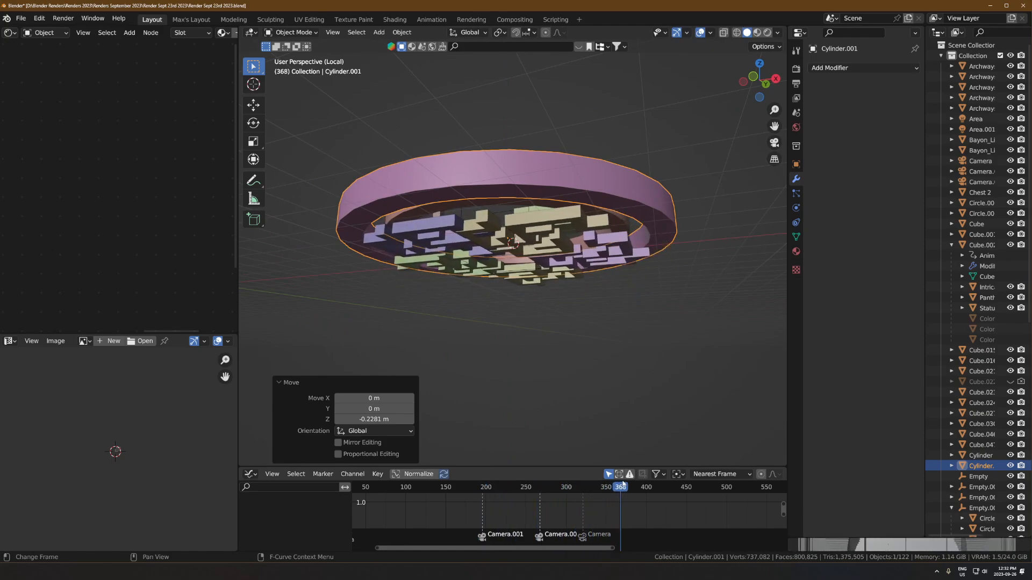
middle_click_drag(562, 361, 536, 354)
left_click_drag(583, 486, 623, 487)
middle_click_drag(570, 307, 567, 330)
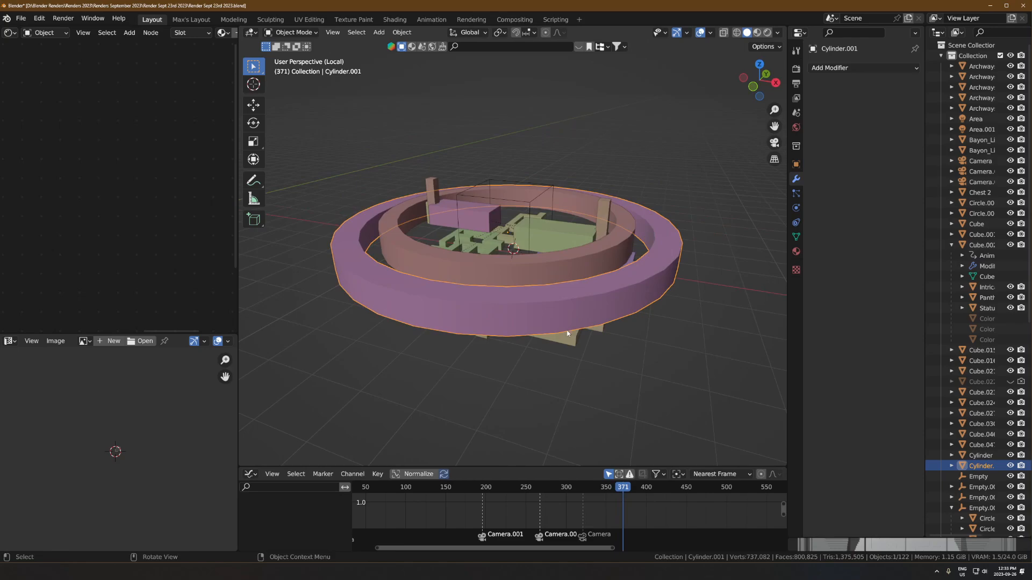
left_click(488, 209)
scroll(488, 215, "up", 5)
middle_click_drag(488, 221, 515, 276)
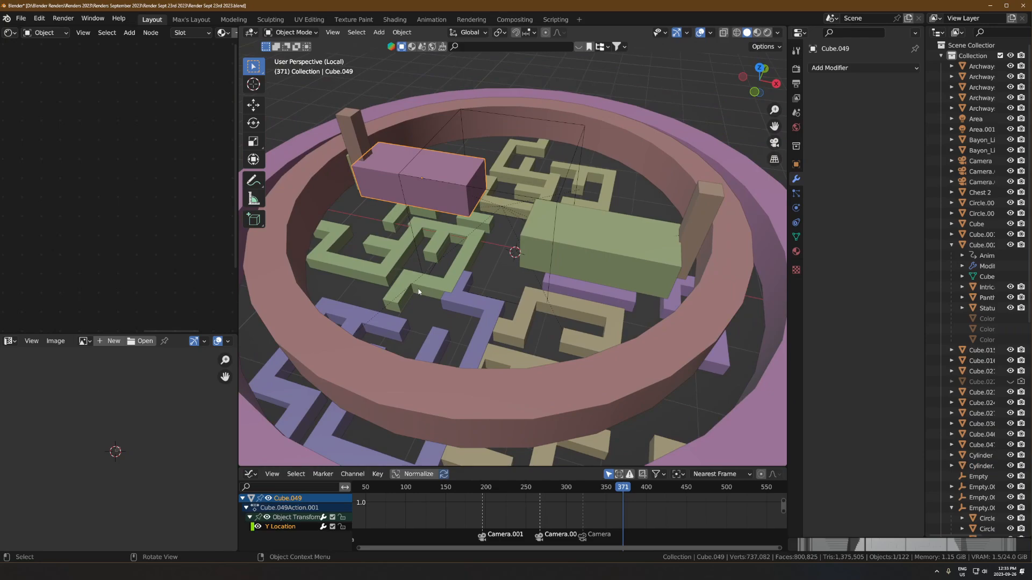
scroll(368, 339, "down", 4)
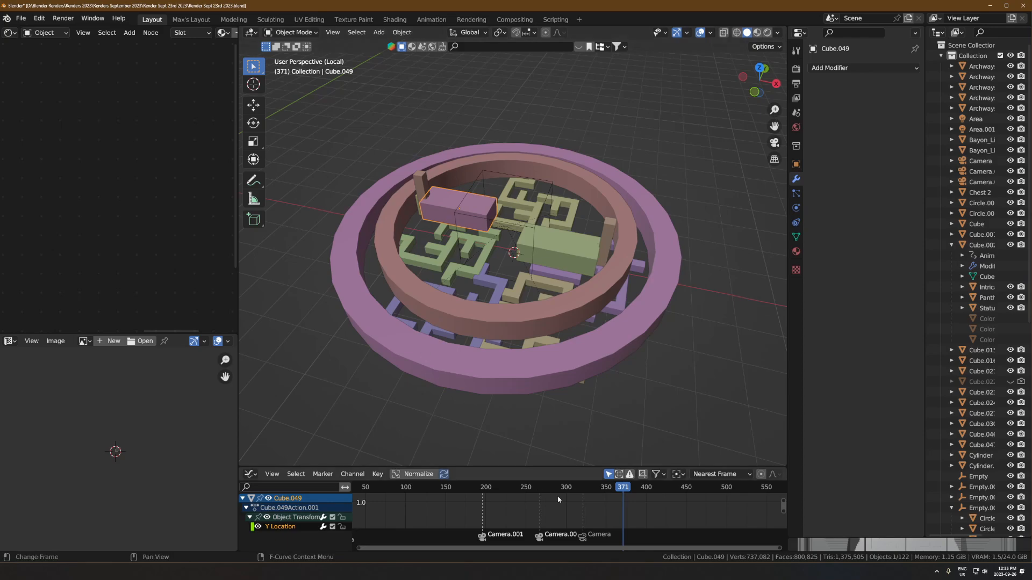
left_click_drag(568, 488, 638, 488)
scroll(710, 269, "down", 3)
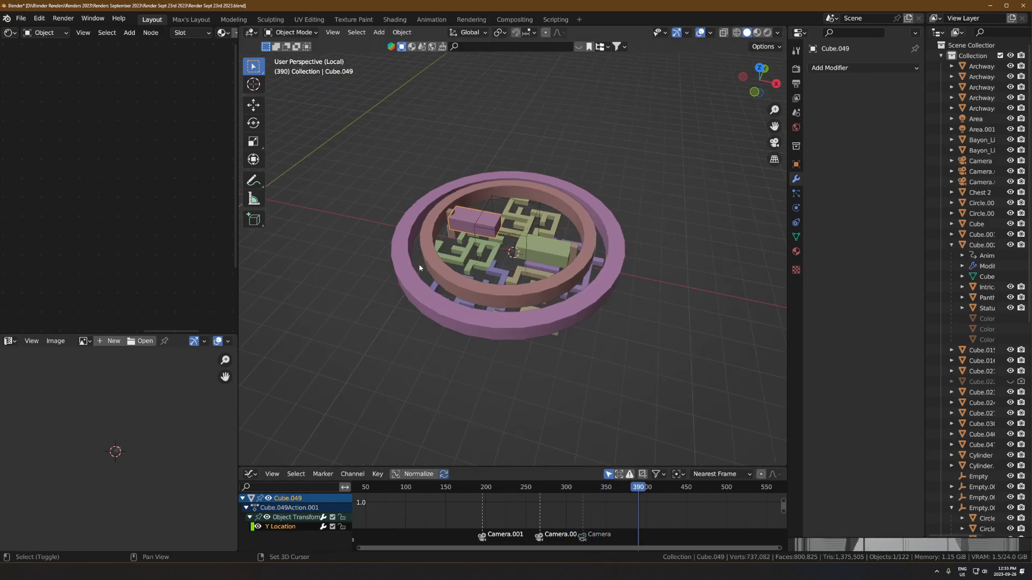
- Leave local view and examine the finished ring-and-maze mechanism in the temple scene at frame 340
key("KP_Divide")
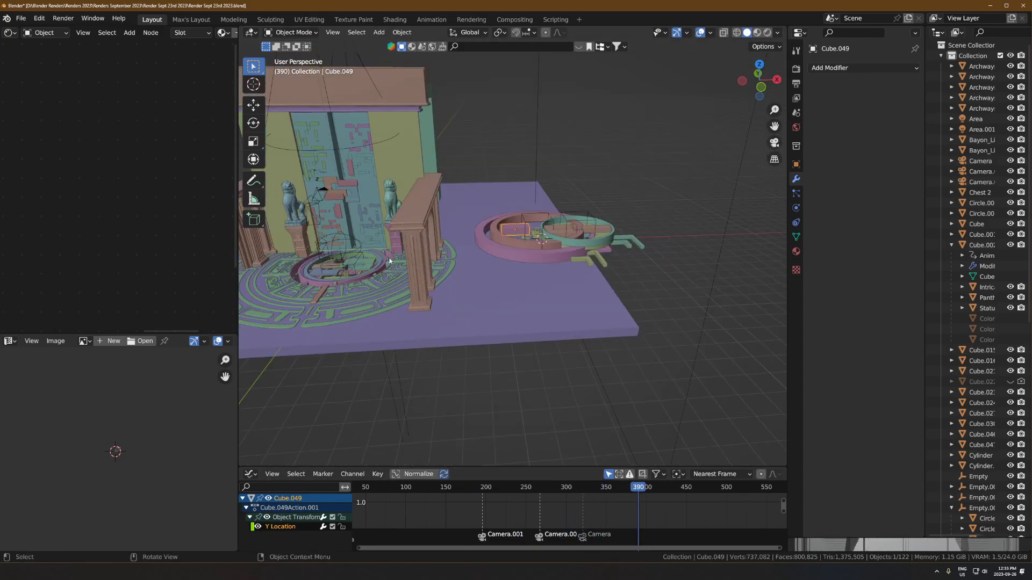
left_click(391, 262)
key("KP_Decimal")
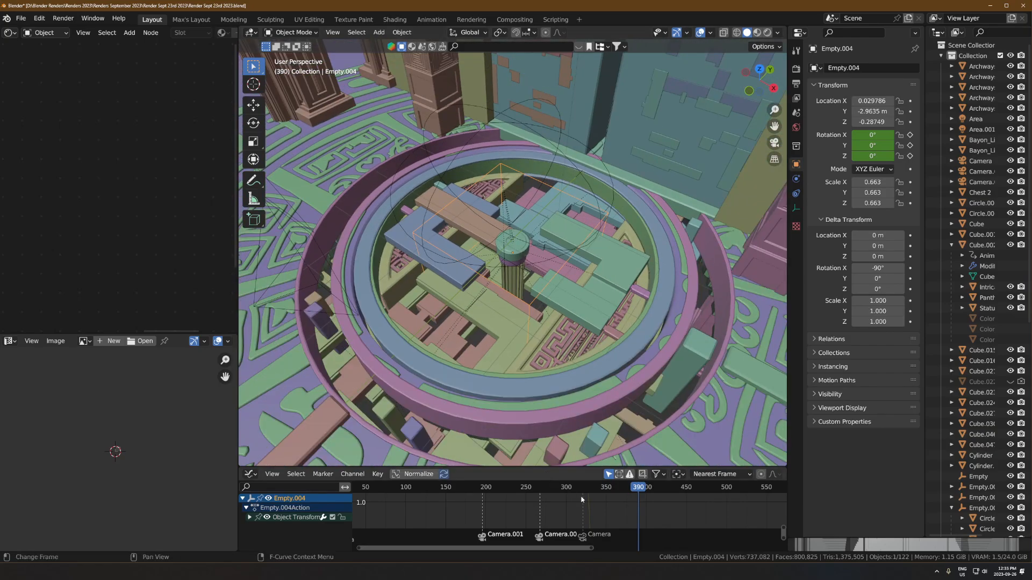
mouse_move(581, 499)
left_mouse_down()
mouse_move(400, 506)
mouse_move(598, 501)
left_mouse_up()
scroll(544, 223, "down", 6)
middle_click_drag(544, 223, 544, 255, "shift")
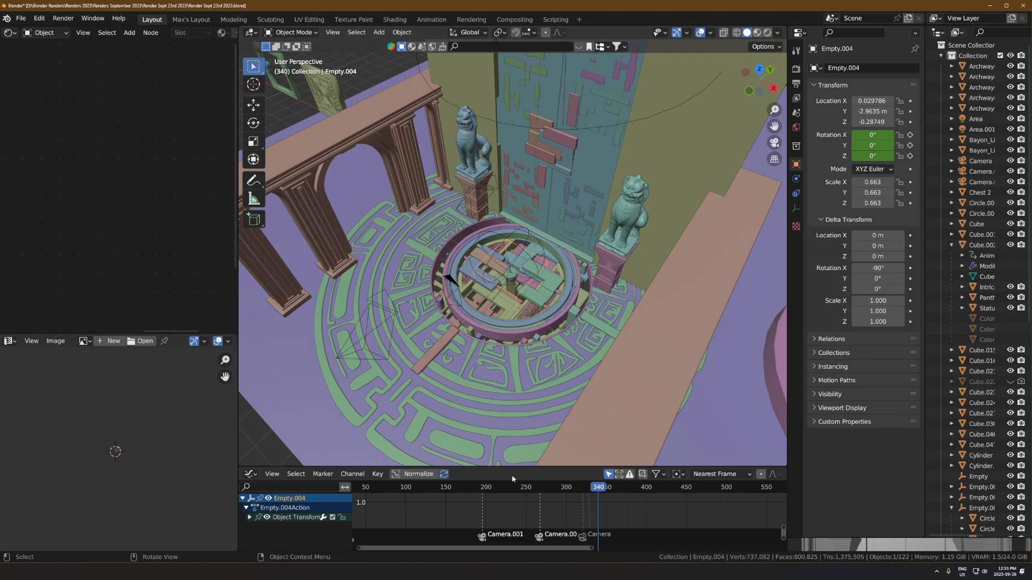
scroll(522, 274, "down", 3)
scroll(523, 273, "up", 5)
middle_click_drag(522, 274, 511, 325)
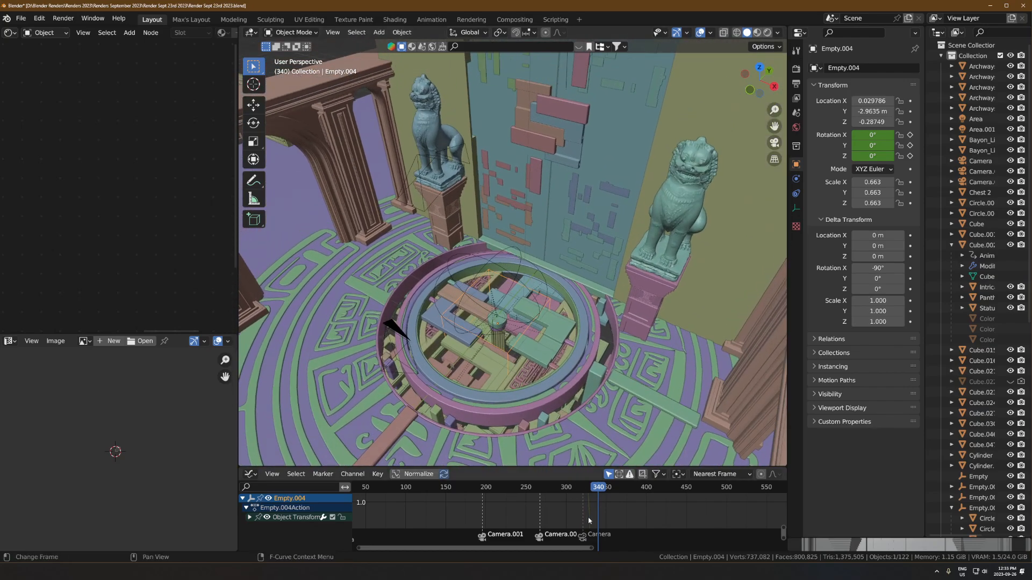
- Scrub through the door-opening frames up to about frame 498 and back, examining how the temple doors part
left_click_drag(582, 489, 693, 490)
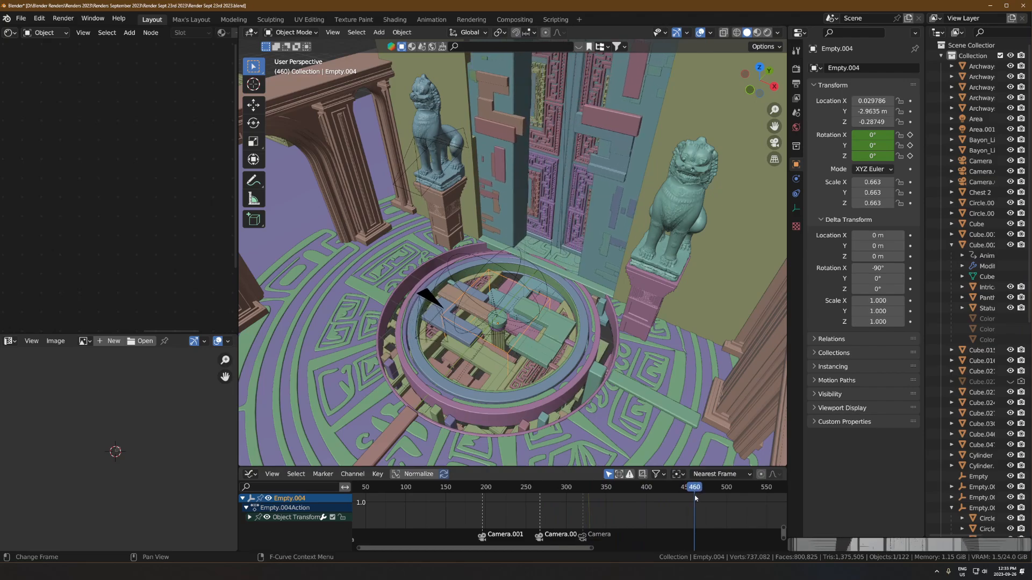
middle_click_drag(585, 335, 547, 331)
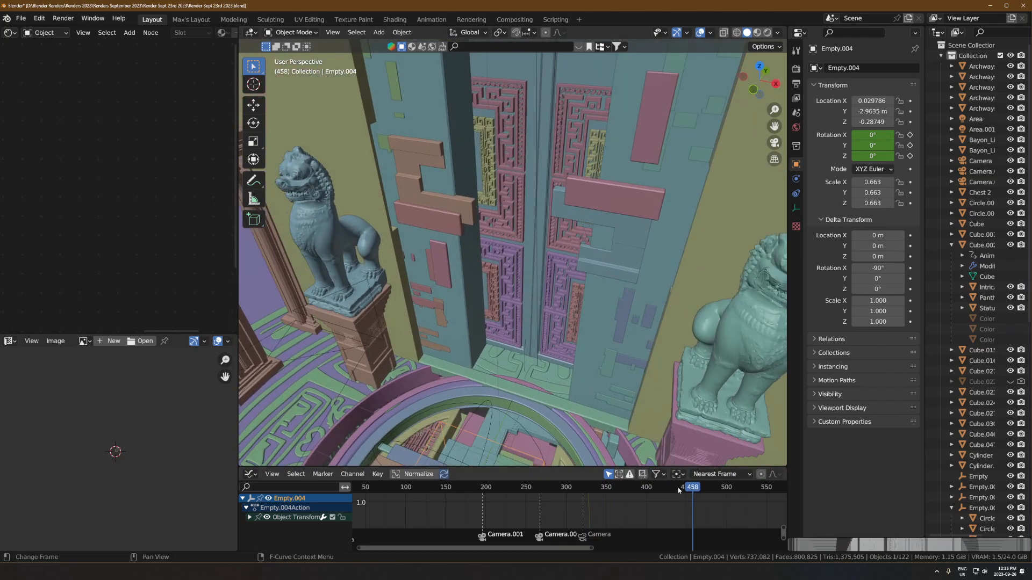
left_click_drag(693, 487, 708, 489)
key("space")
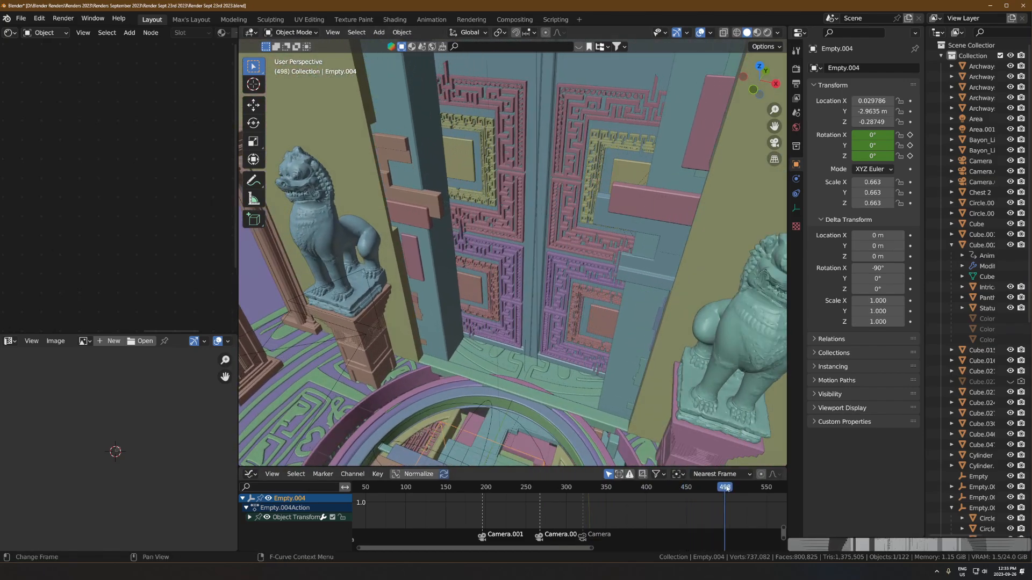
left_click_drag(458, 483, 660, 513)
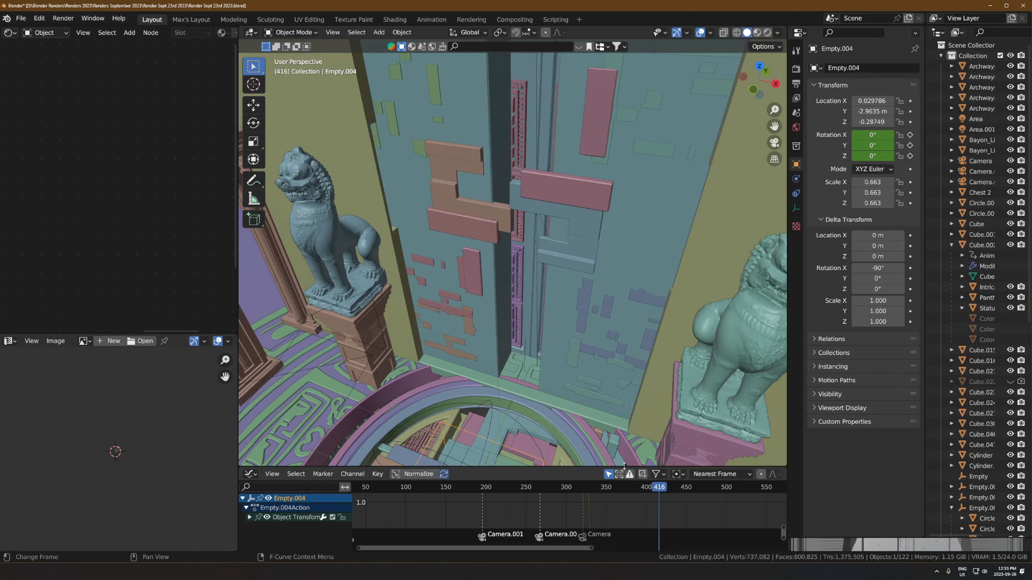
scroll(499, 125, "down", 4)
- Go to frame 458, select the temple door with all its child ornaments, and isolate them in local view
left_click(531, 153)
scroll(531, 155, "down", 4)
middle_click_drag(531, 156, 511, 214)
scroll(511, 213, "up", 5)
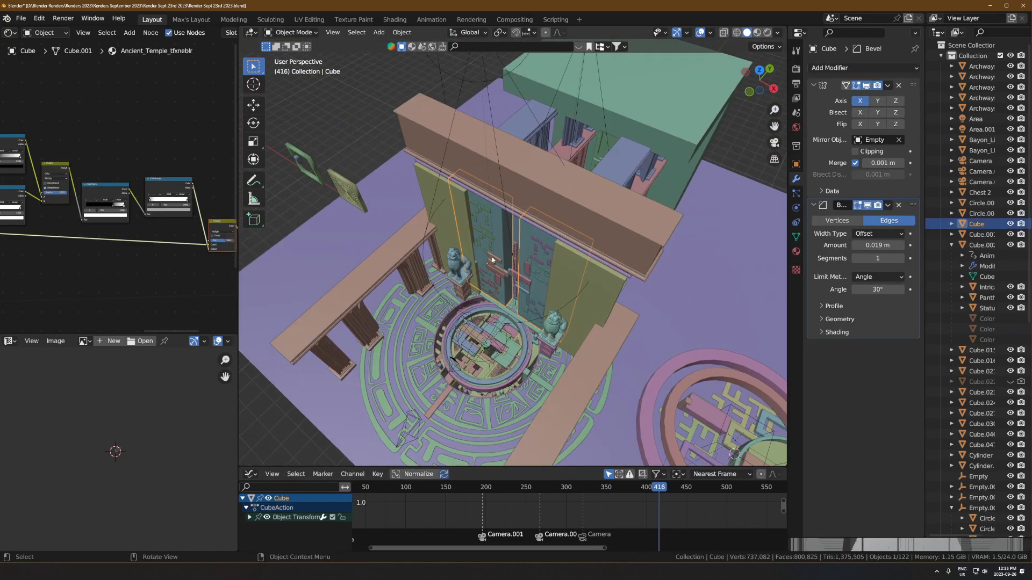
left_click(683, 495)
left_click_drag(684, 495, 693, 492)
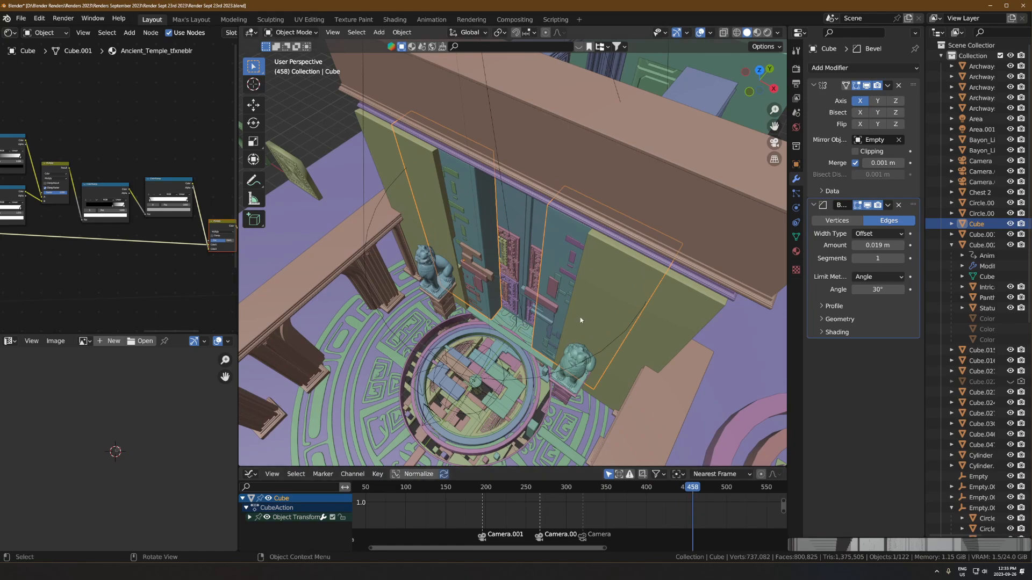
key("shift+bracketright")
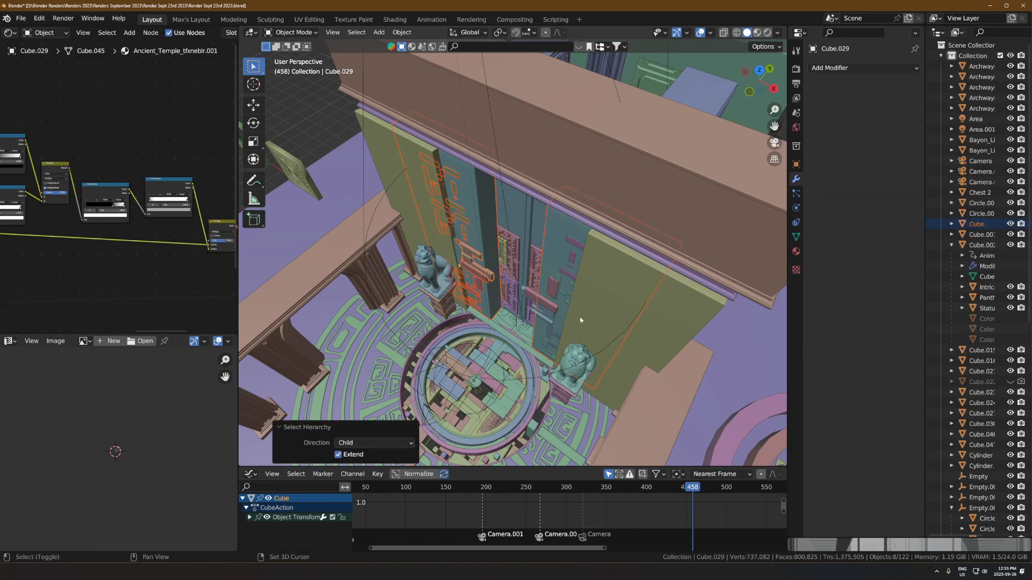
key("KP_Decimal")
left_click(462, 195)
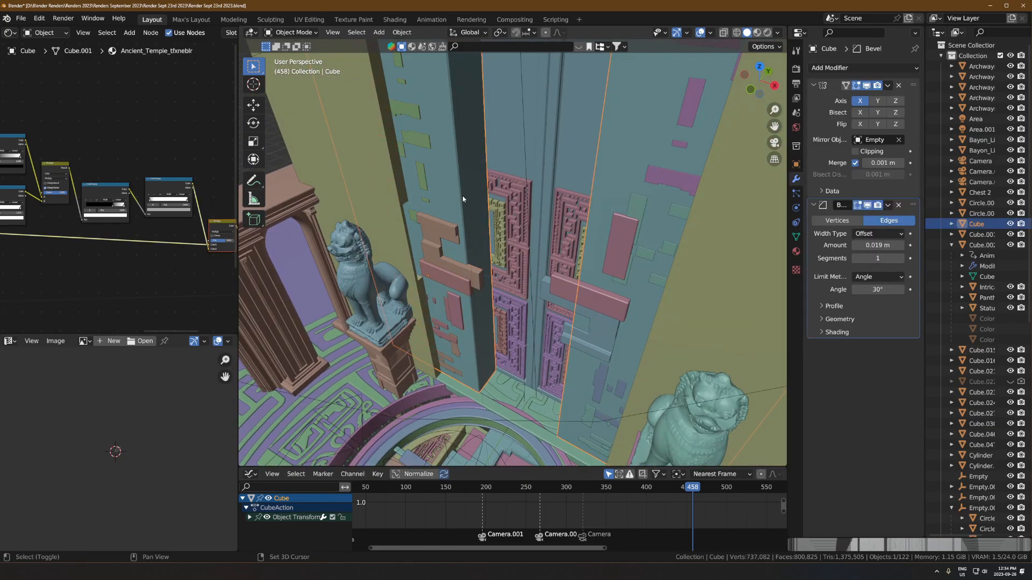
key("shift+bracketright")
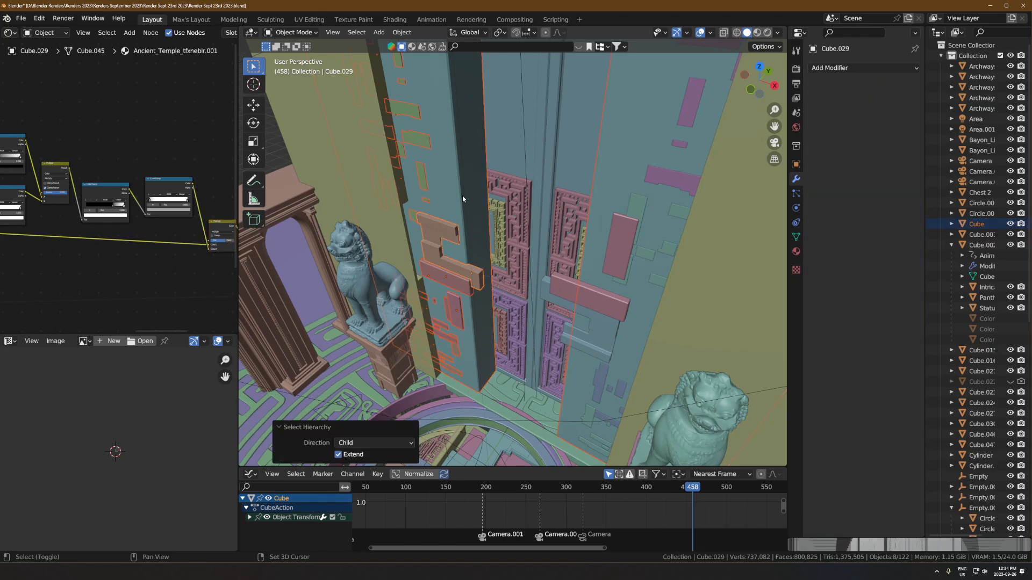
key("KP_Divide")
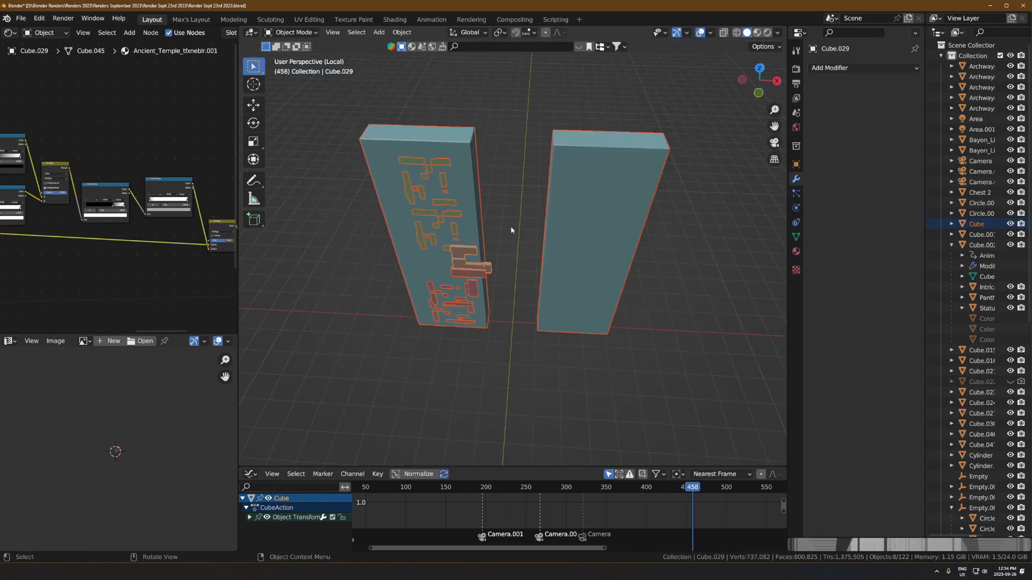
- Select only the mirrored door and try sliding it along X
left_click(489, 231)
left_click(480, 221)
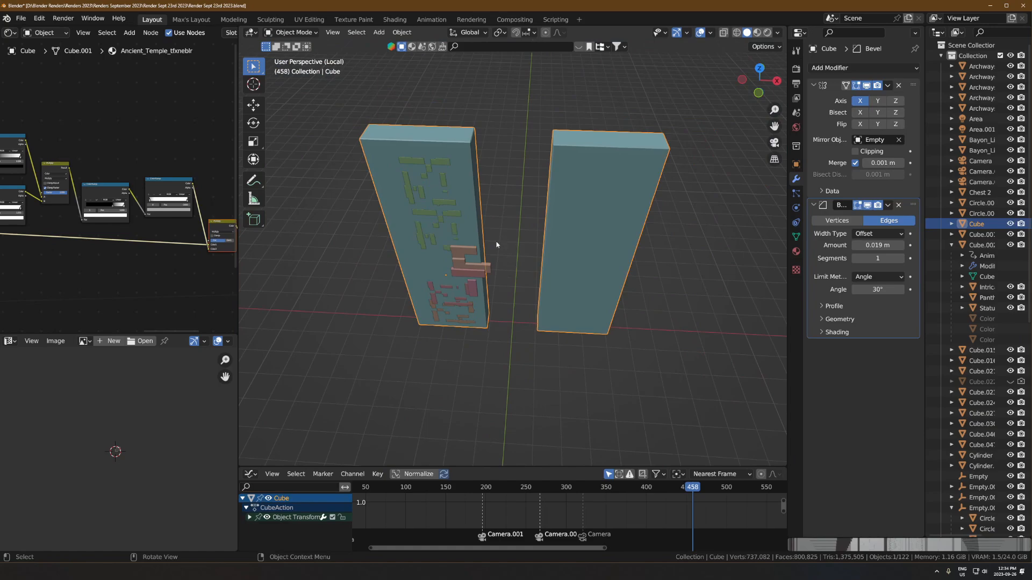
key("g")
key("x")
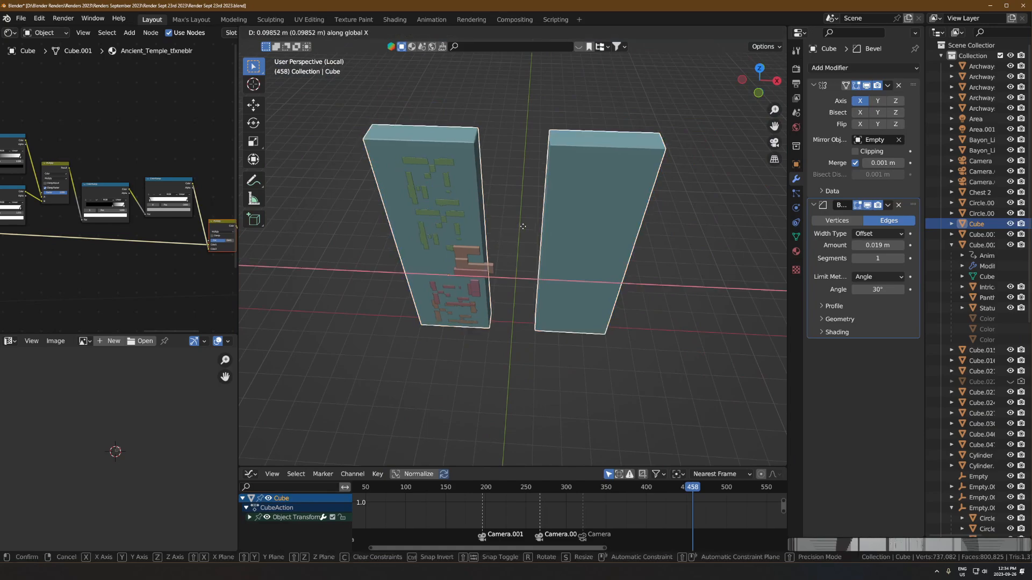
right_click(508, 272)
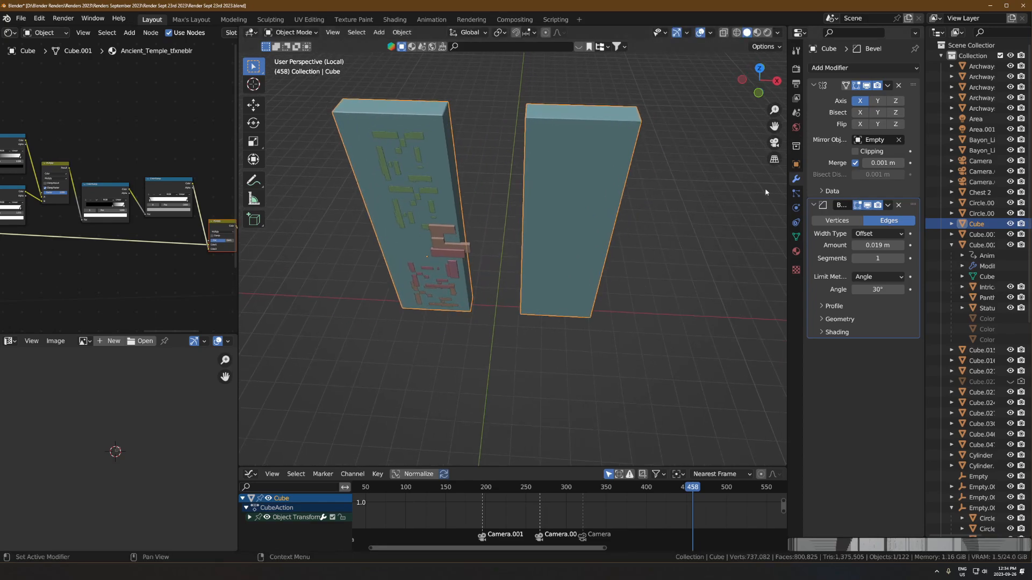
- Add a cube at the 3D cursor beside the doors and move it about -0.256 m along Y
scroll(518, 324, "down", 3)
key("shift+a")
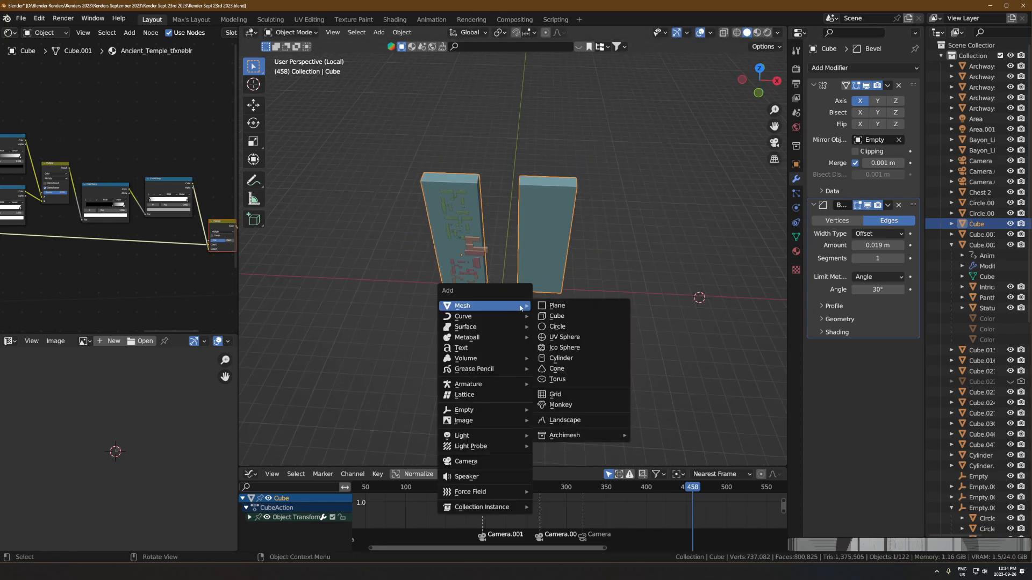
left_click(545, 315)
key("g")
key("y")
left_click(641, 312)
key("KP_Decimal")
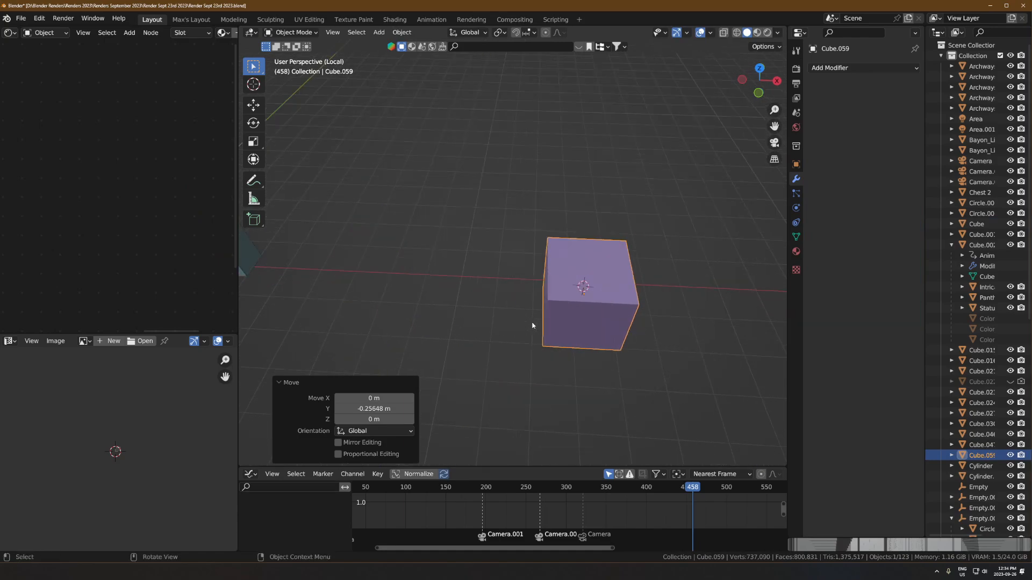
scroll(559, 307, "down", 5)
middle_click_drag(547, 289, 533, 300, "shift")
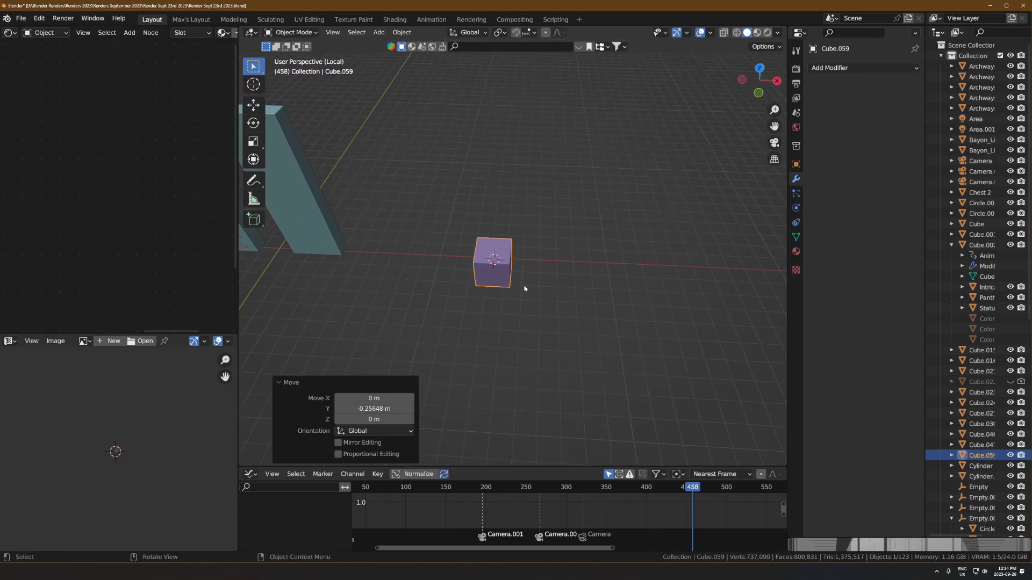
- Add a plain axes empty at the 3D cursor
scroll(525, 288, "up", 3)
key("shift+a")
key("e")
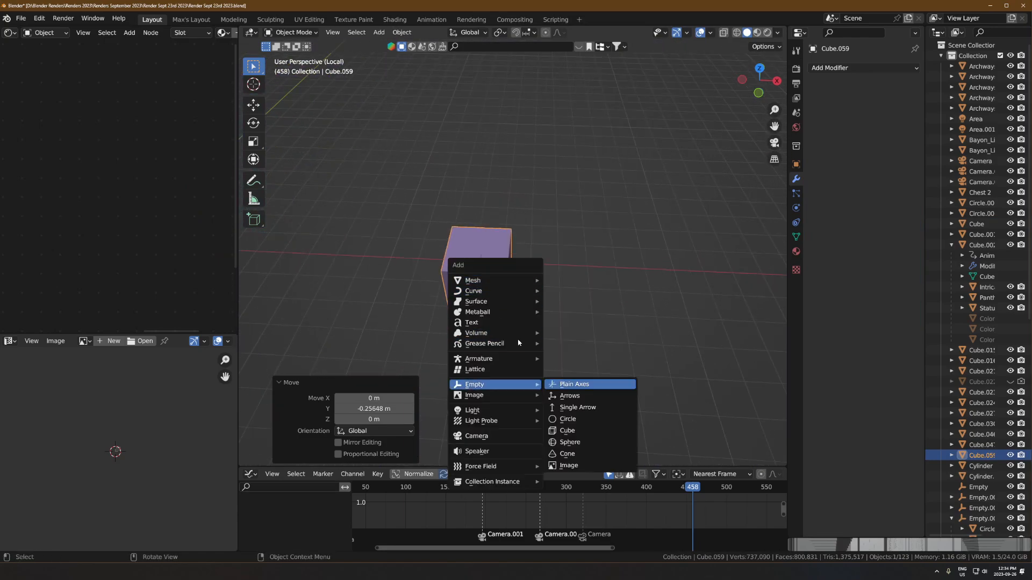
left_click(573, 385)
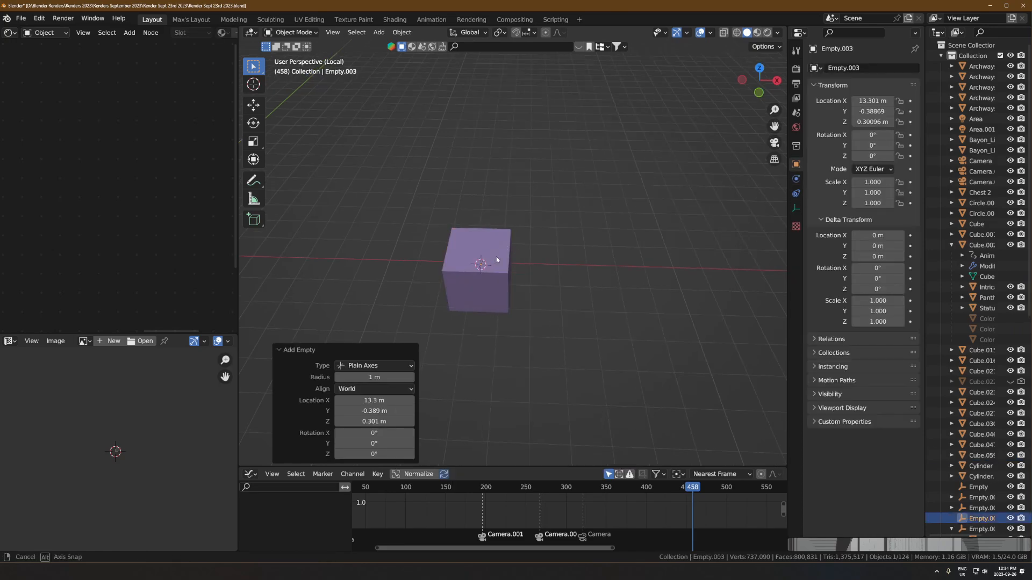
- Move the cube -1 m along X so the empty sits at its side face
left_click(493, 270)
middle_click_drag(493, 270, 498, 244)
type("gx-1")
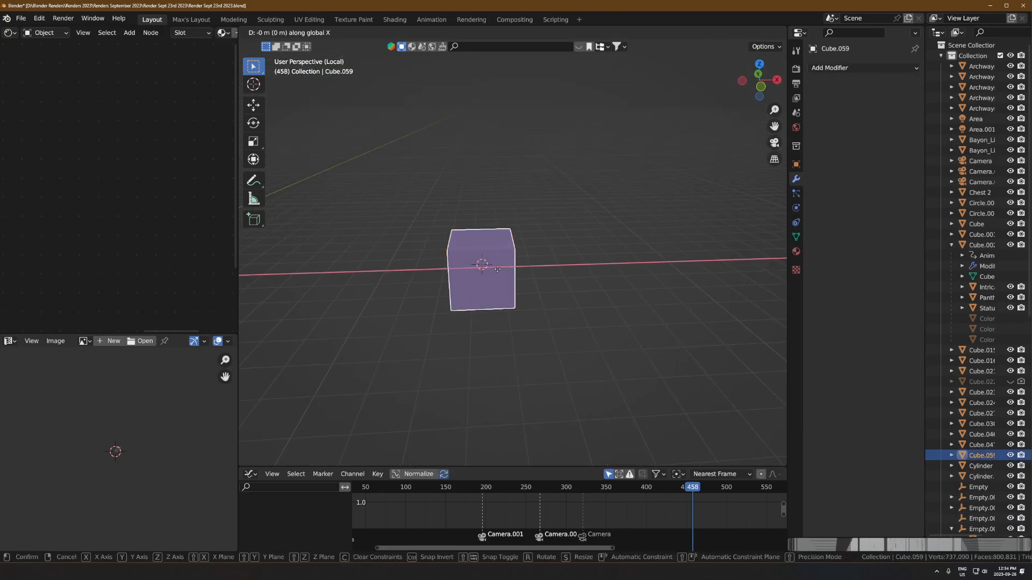
key("Return")
- Select the empty and try moving it away from the cube
left_click(503, 272)
scroll(507, 281, "up", 1)
middle_click_drag(507, 281, 496, 283)
key("g")
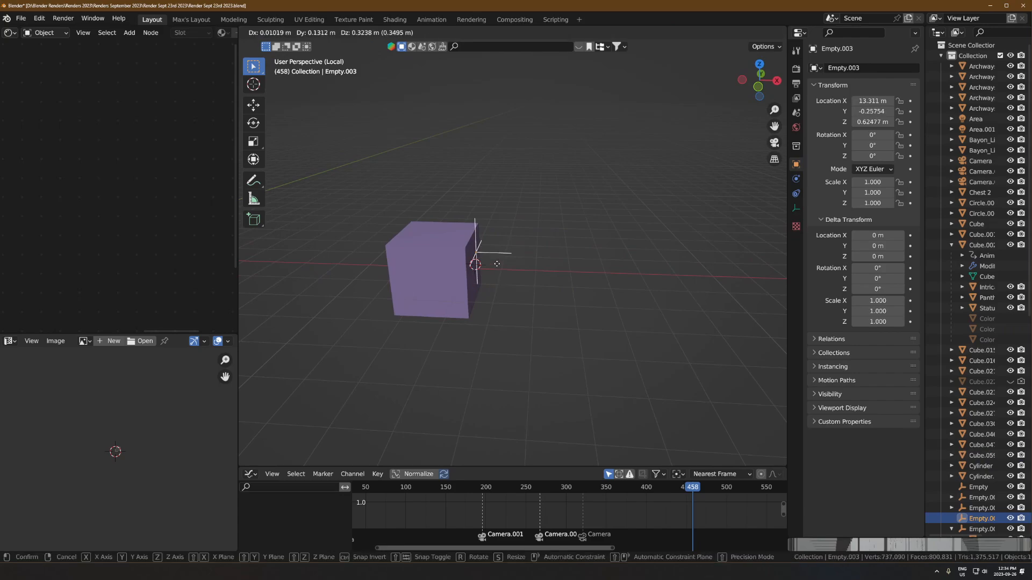
key("z")
right_click(505, 206)
scroll(504, 209, "up", 2)
key("g")
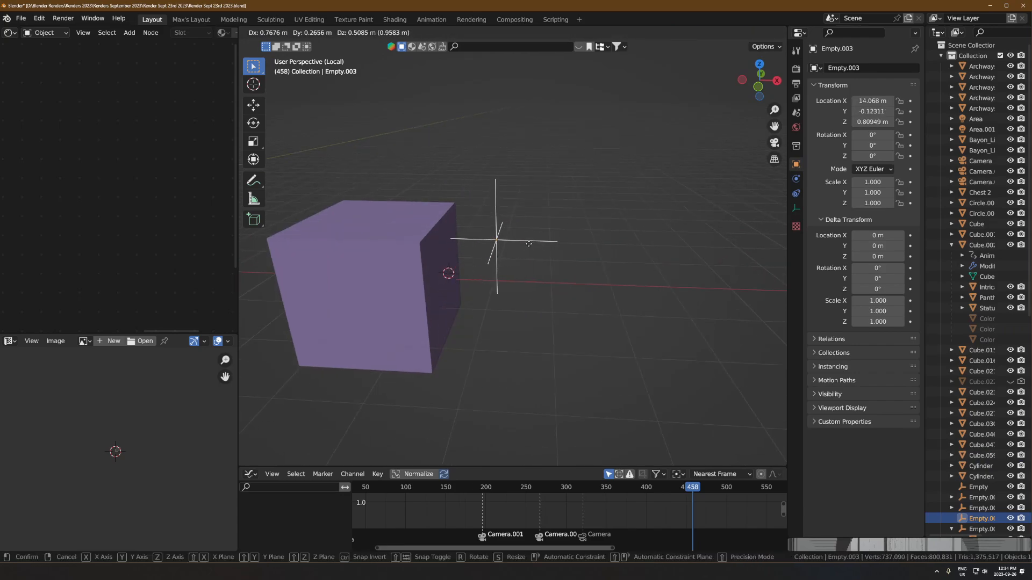
right_click(530, 241)
- Add a Mirror modifier on the X axis to the cube, using the empty as the mirror object
left_click(397, 280)
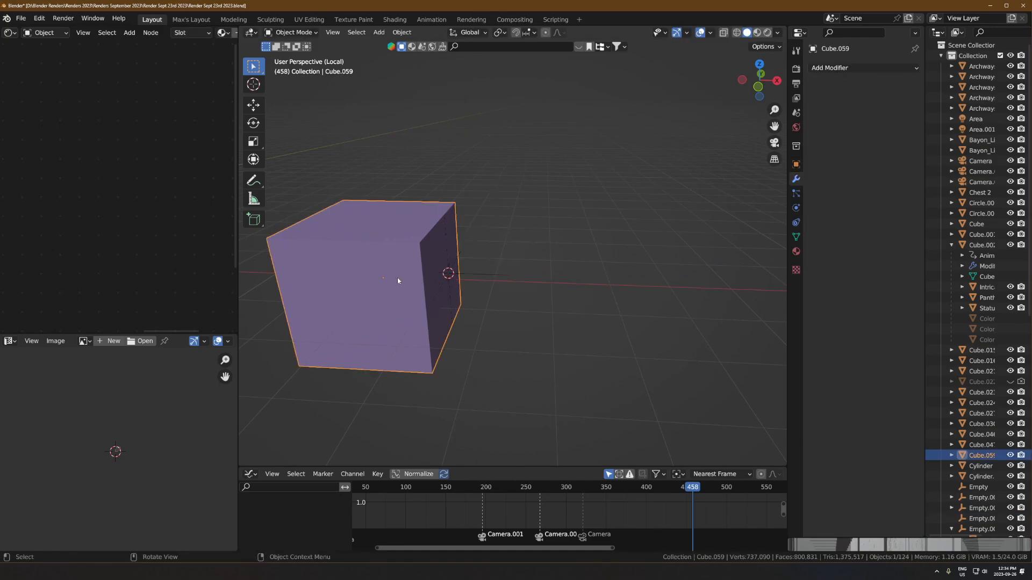
left_click(857, 68)
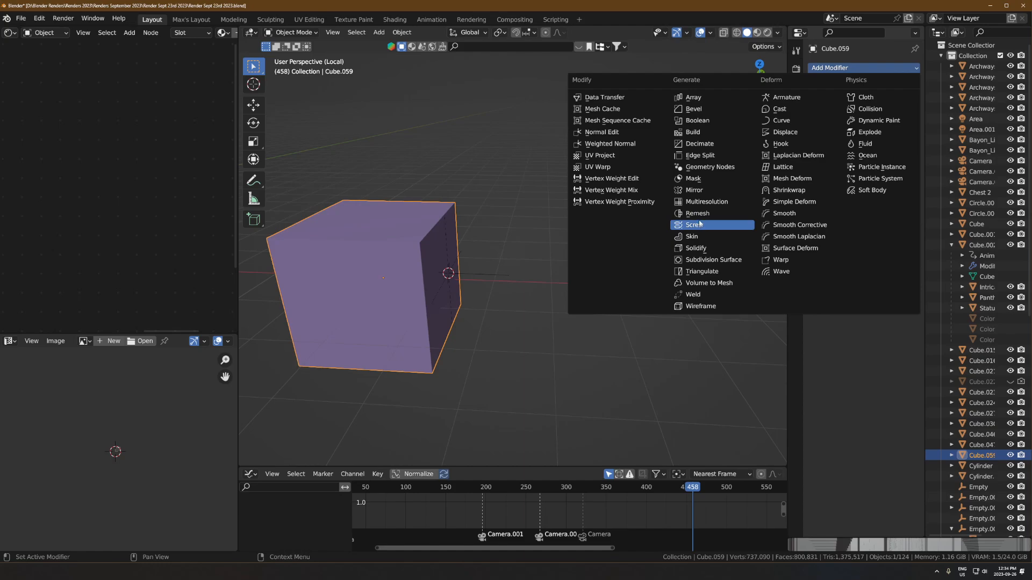
left_click(702, 190)
left_click(899, 139)
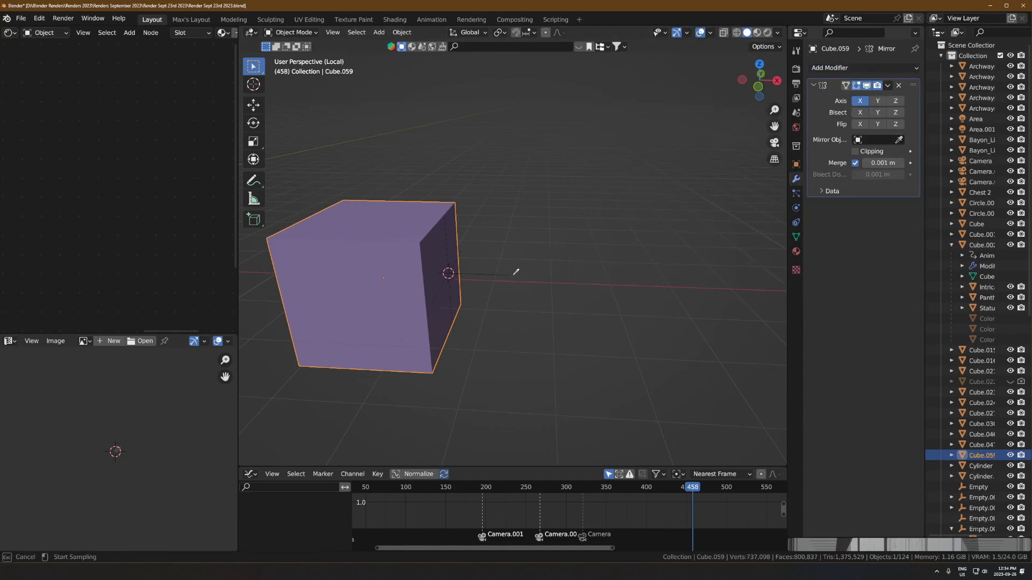
left_click(505, 273)
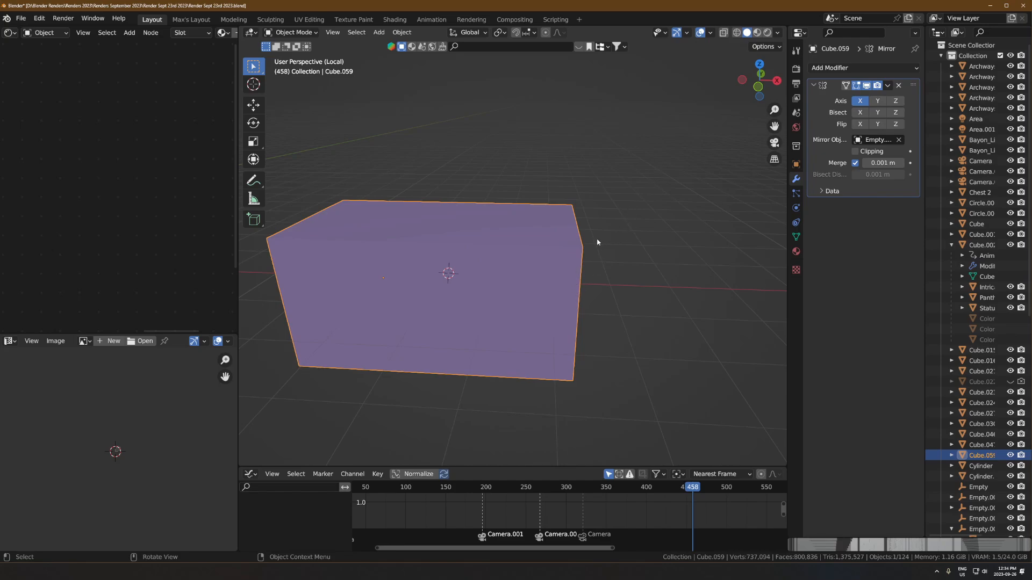
- Try shifting the cube along X to preview how its mirrored half moves
scroll(606, 224, "down", 3)
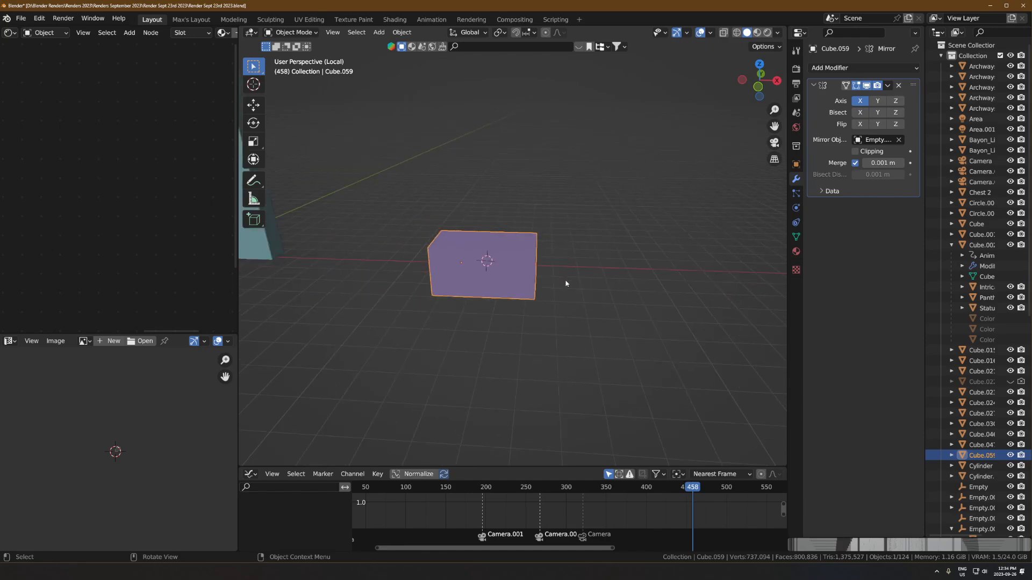
scroll(514, 271, "up", 2)
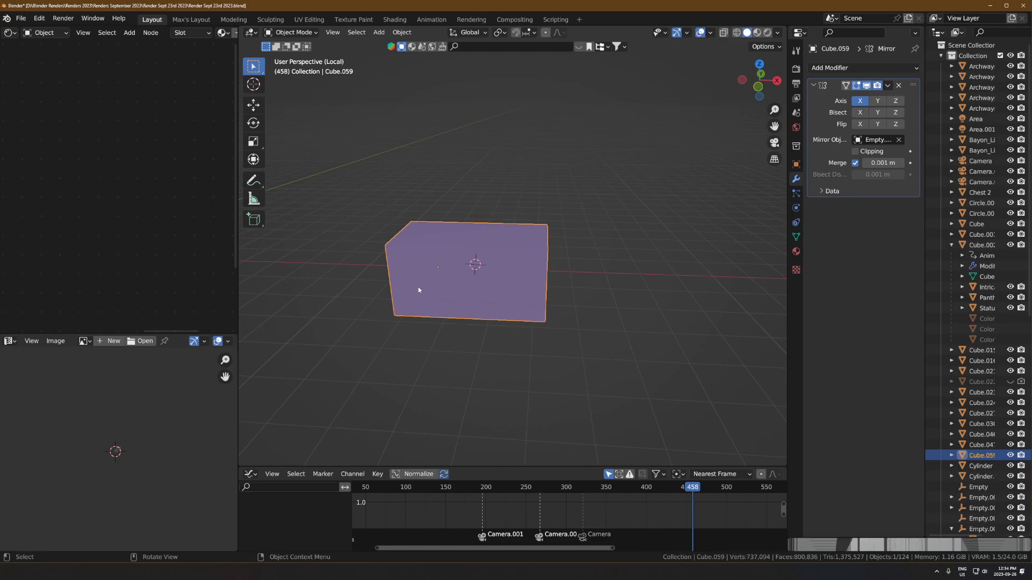
key("g")
key("x")
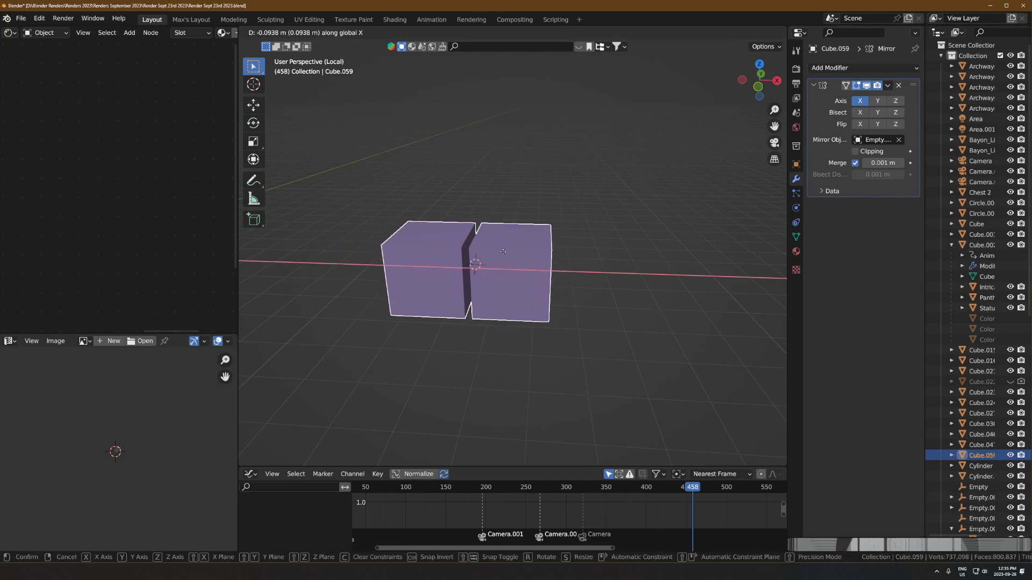
left_click(504, 258)
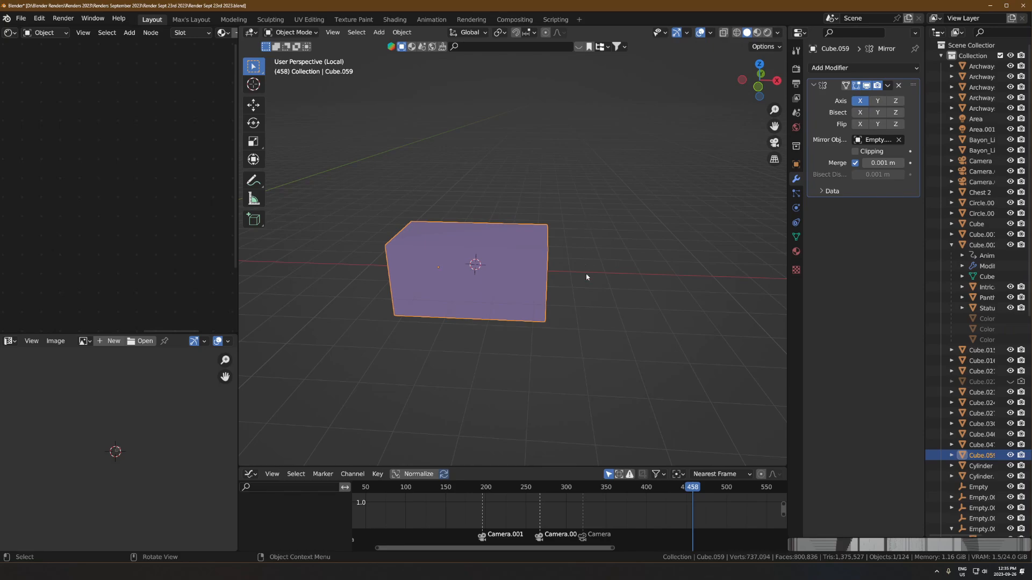
- Compare the mirrored cube with the doors and try sliding its halves apart along X again
scroll(587, 276, "down", 5)
middle_click_drag(460, 260, 556, 248, "shift")
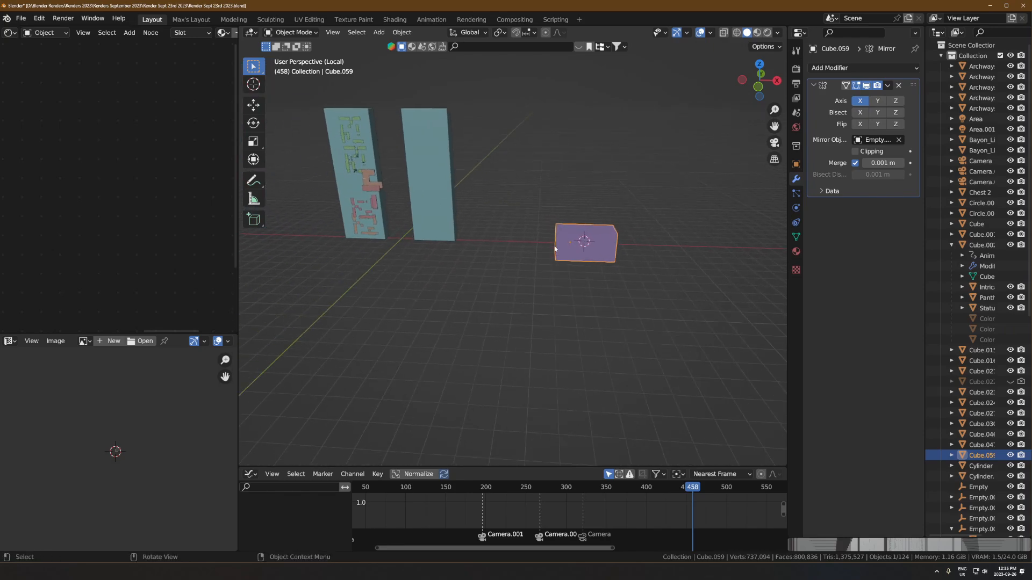
scroll(648, 237, "up", 4)
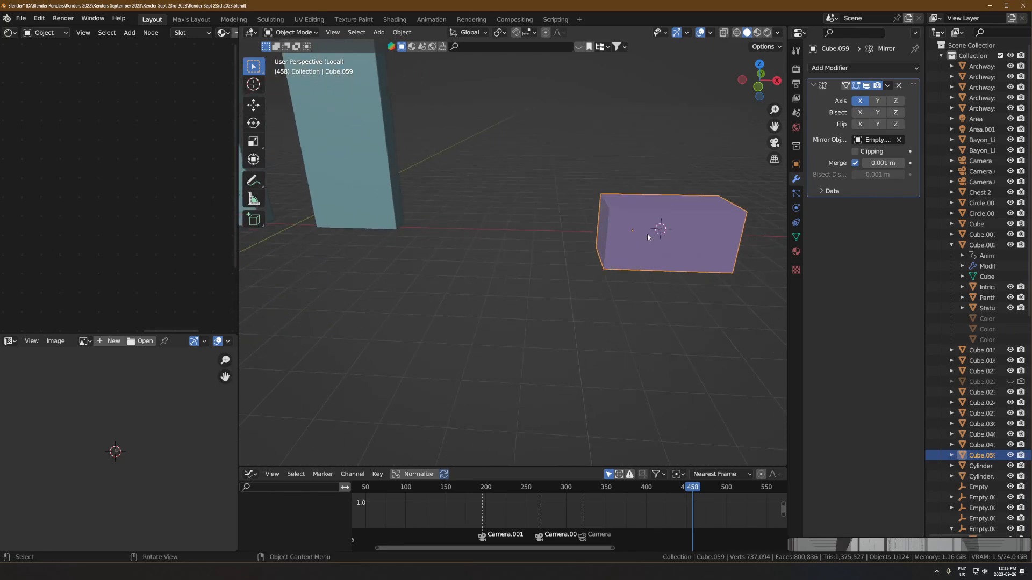
key("KP_Decimal")
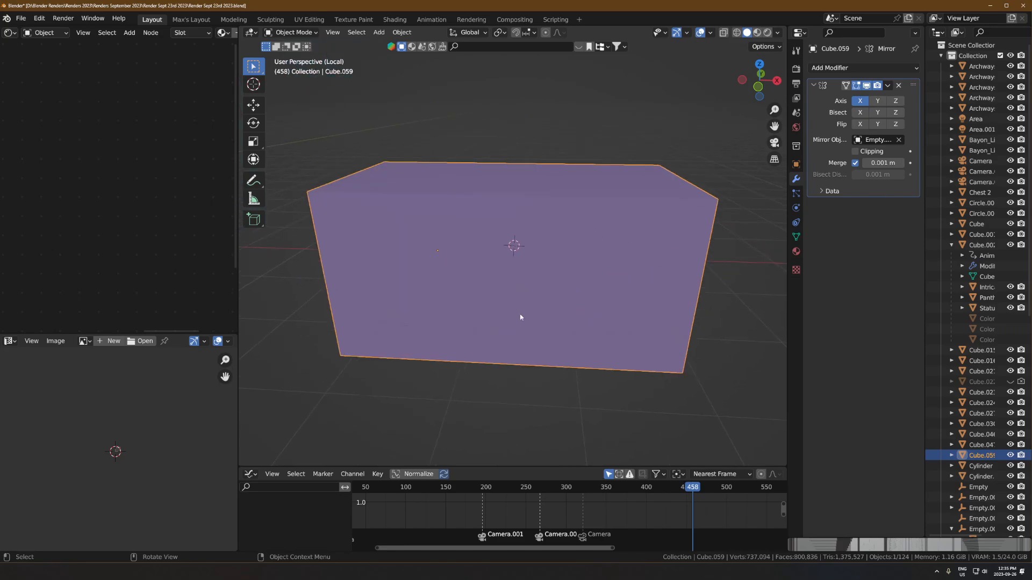
scroll(542, 285, "down", 2)
key("g")
key("x")
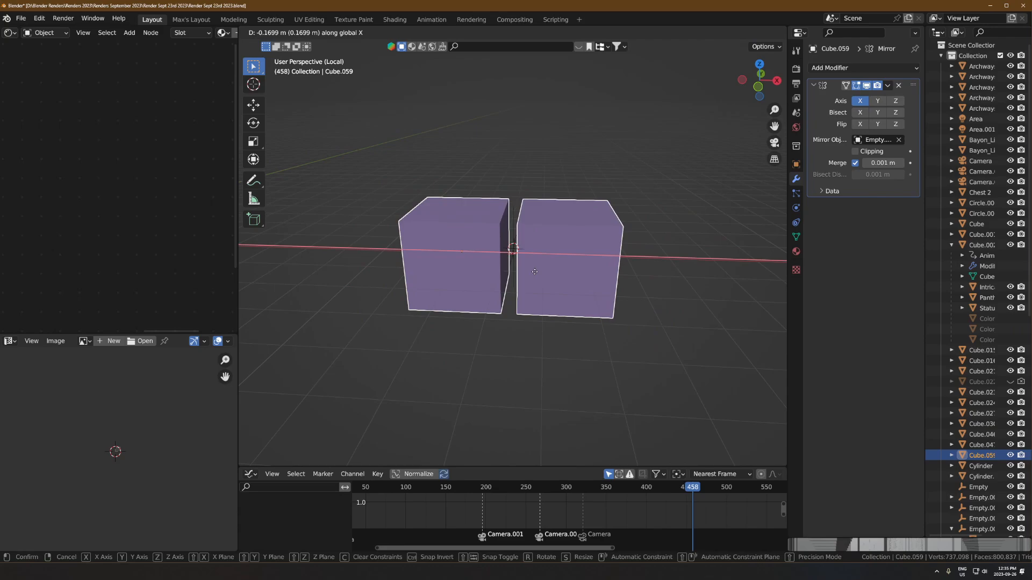
key("Escape")
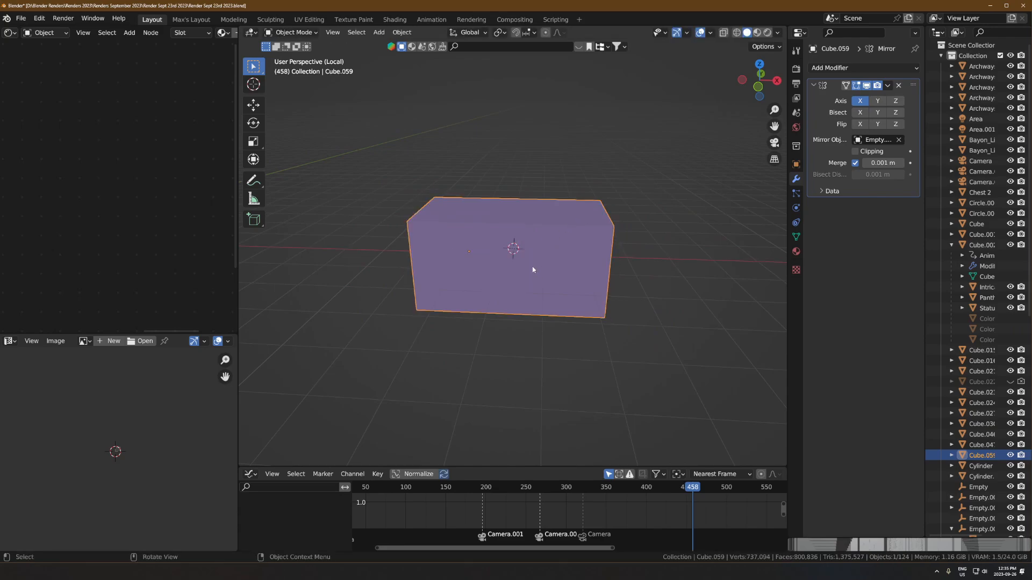
- Keyframe the closed mirrored cube's location at about frame 339
left_click_drag(543, 490, 597, 488)
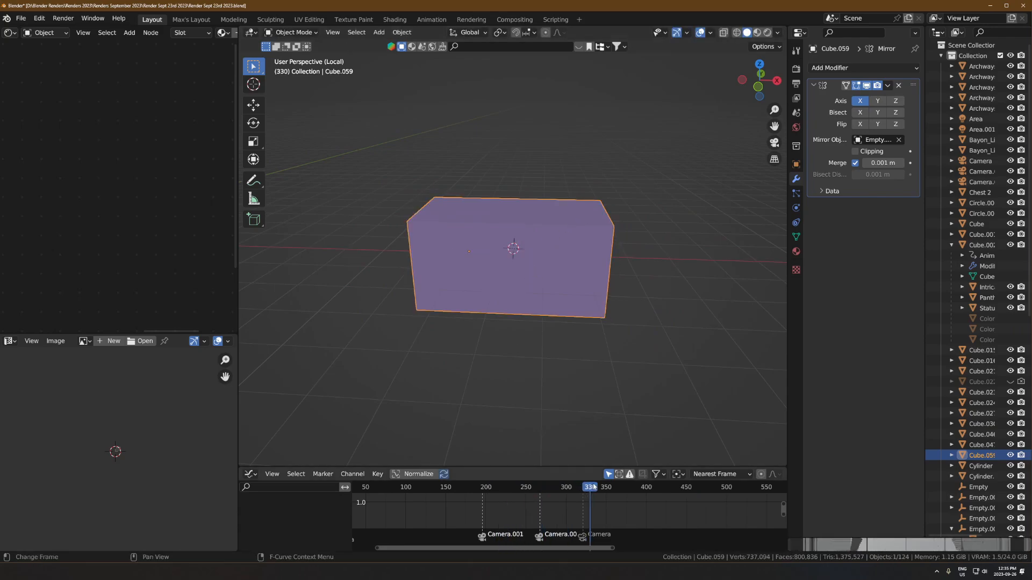
key("i")
left_click(530, 257)
- At frame 371, slide the cube halves apart along X, keyframe the location, and play back the opening motion
left_click(622, 488)
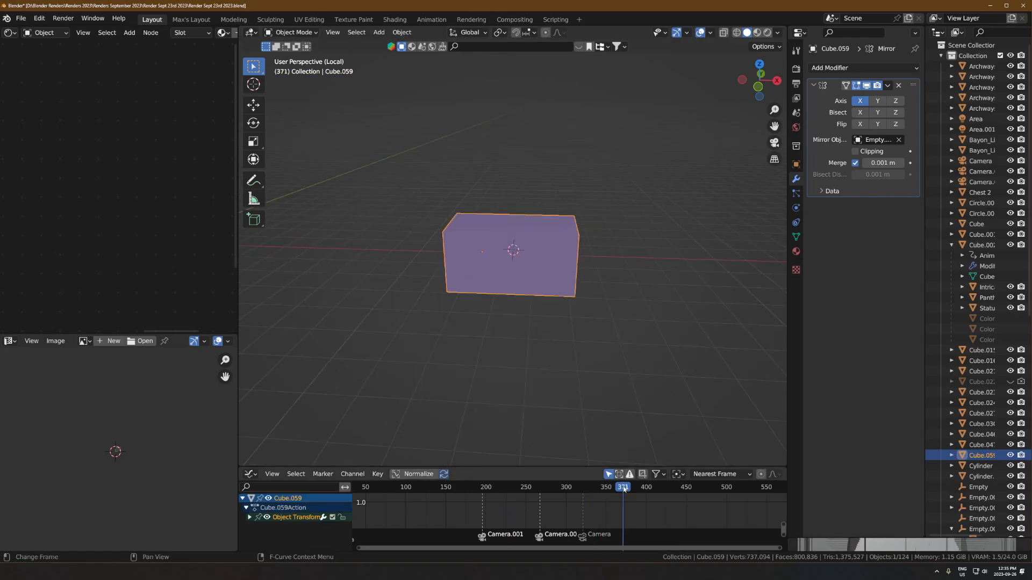
key("g")
key("x")
left_click(502, 277)
key("i")
left_click(501, 277)
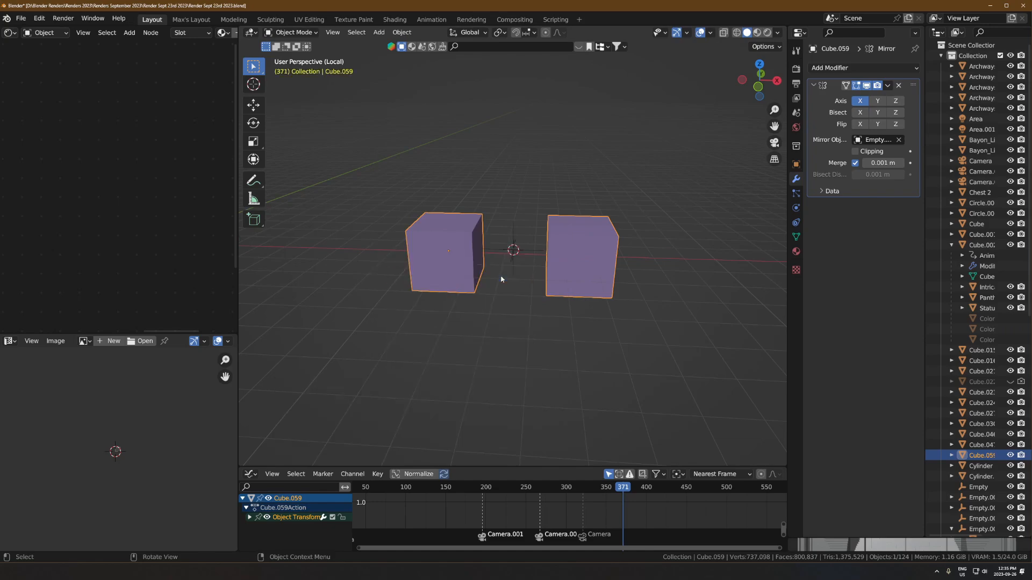
key("space")
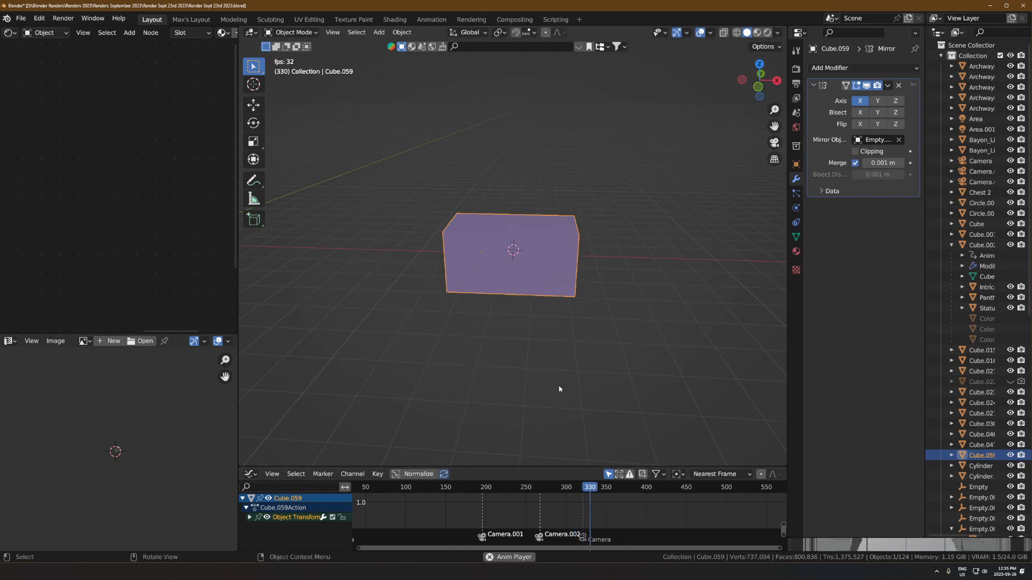
key("space")
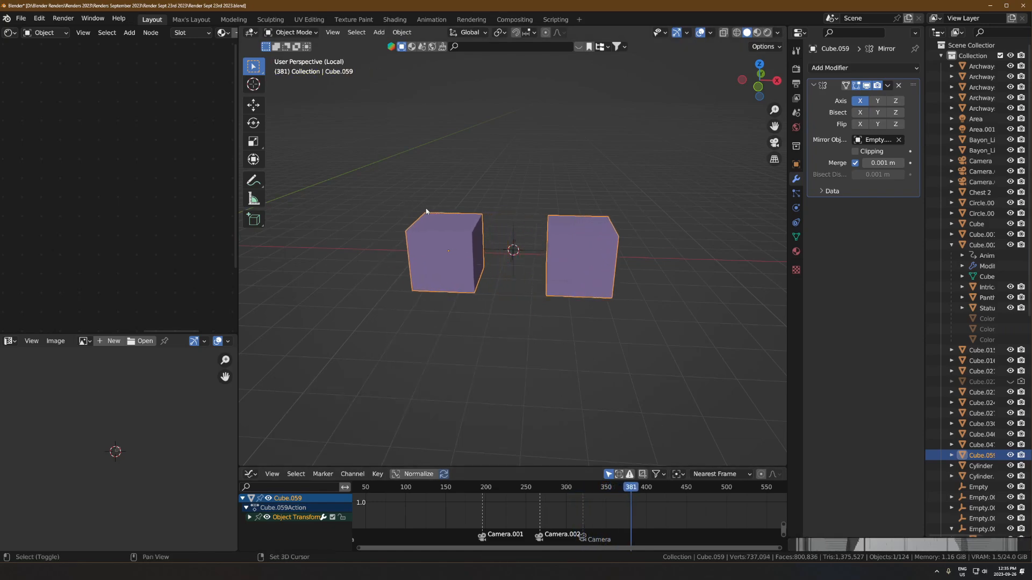
- Select the temple doors and enlarge the graph editor to fit all of their keyframes in view
scroll(301, 228, "down", 3)
middle_click_drag(298, 229, 457, 246, "shift")
left_click(457, 245)
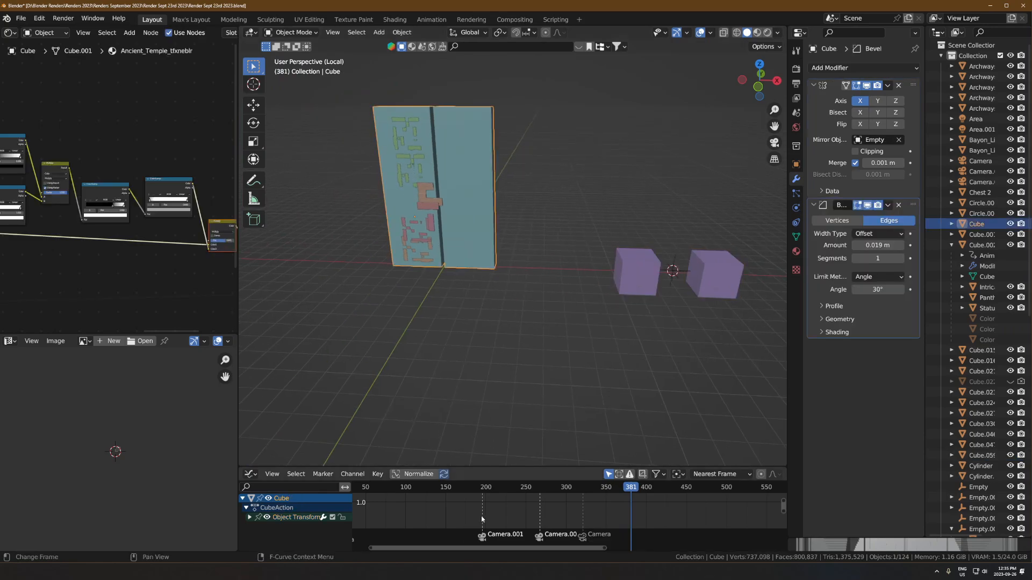
left_click_drag(482, 466, 483, 361)
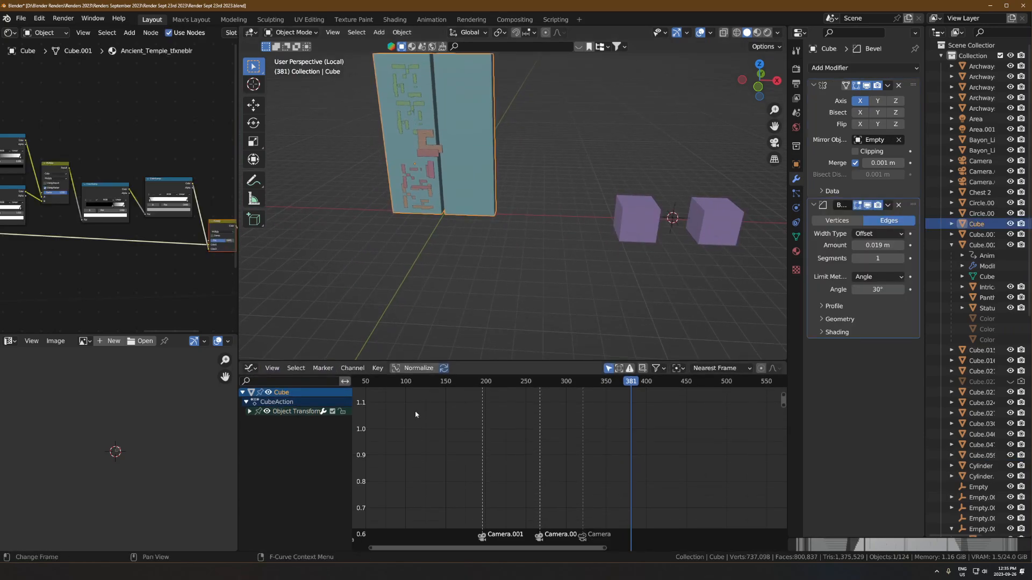
key("Home")
left_click(588, 438)
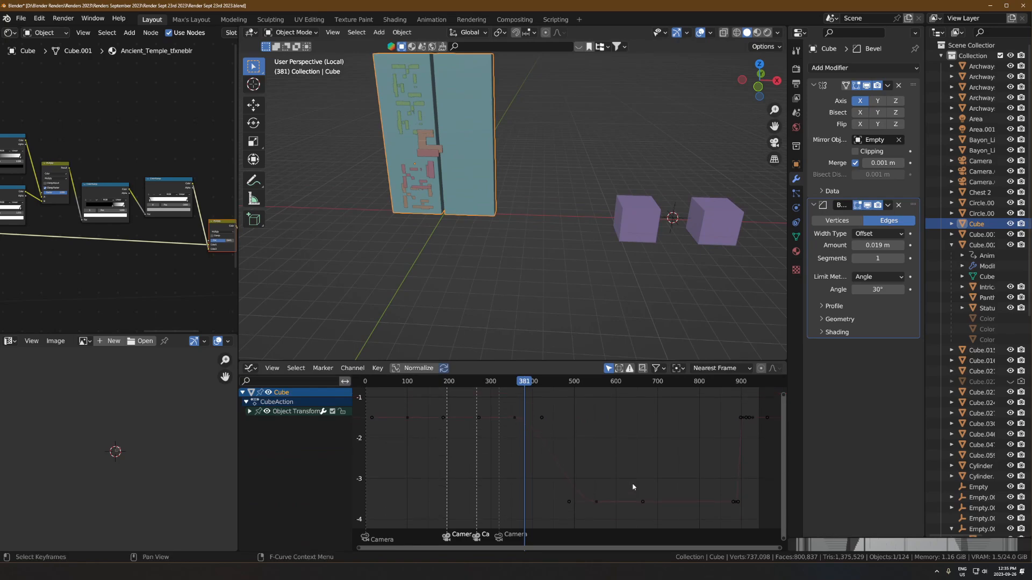
- Scrub the doors' opening animation through frame 408 to frame 553
middle_click_drag(477, 131, 491, 140, "shift")
mouse_move(521, 385)
left_mouse_down()
mouse_move(509, 393)
mouse_move(535, 392)
left_mouse_up()
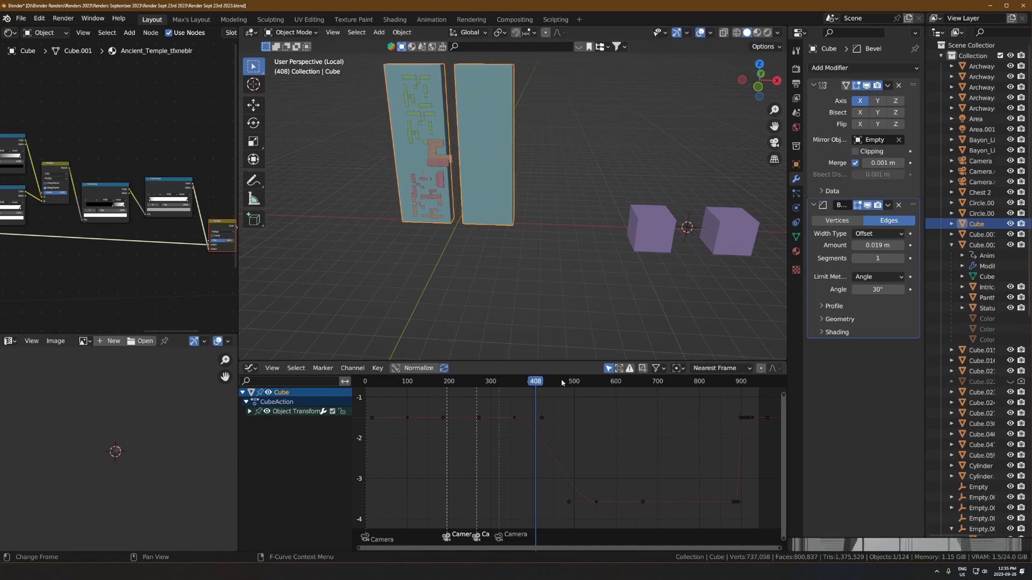
left_click(595, 387)
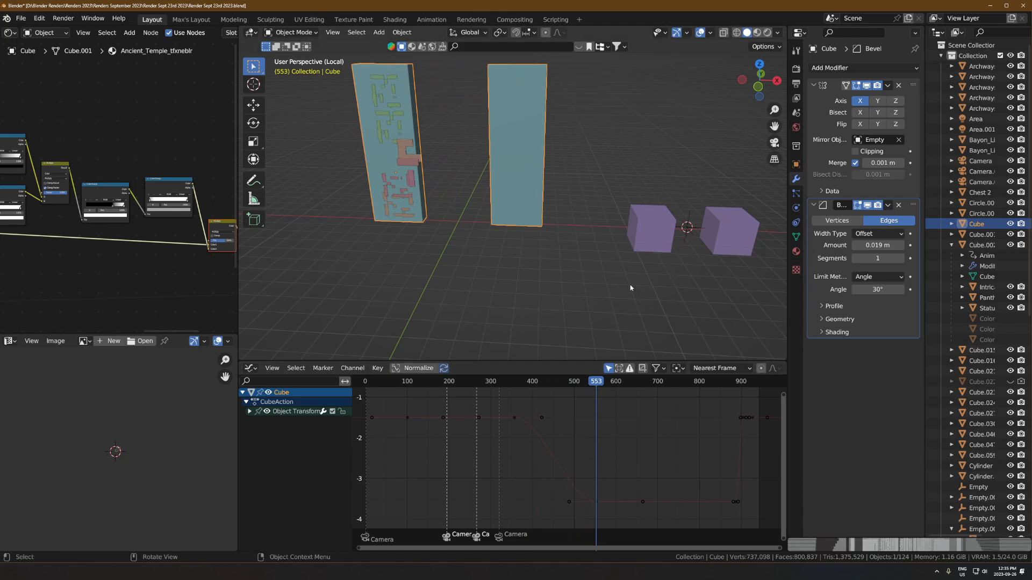
- Examine the two protruding lock pieces on the door's edge, selecting both and adding the door as the active object
key("KP_Decimal")
scroll(478, 211, "up", 5)
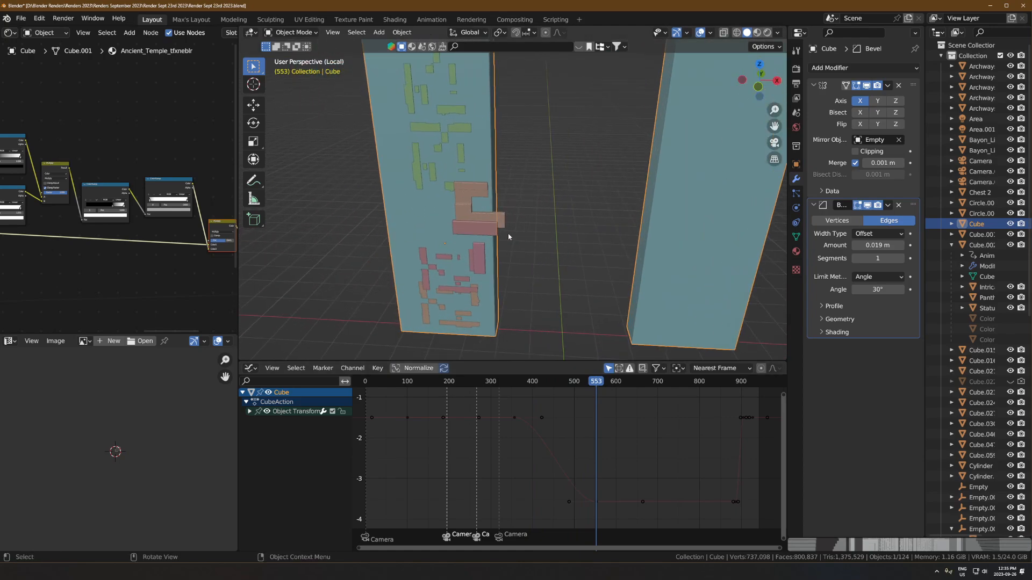
left_click(491, 223)
key("KP_Decimal")
middle_click_drag(528, 270, 560, 208)
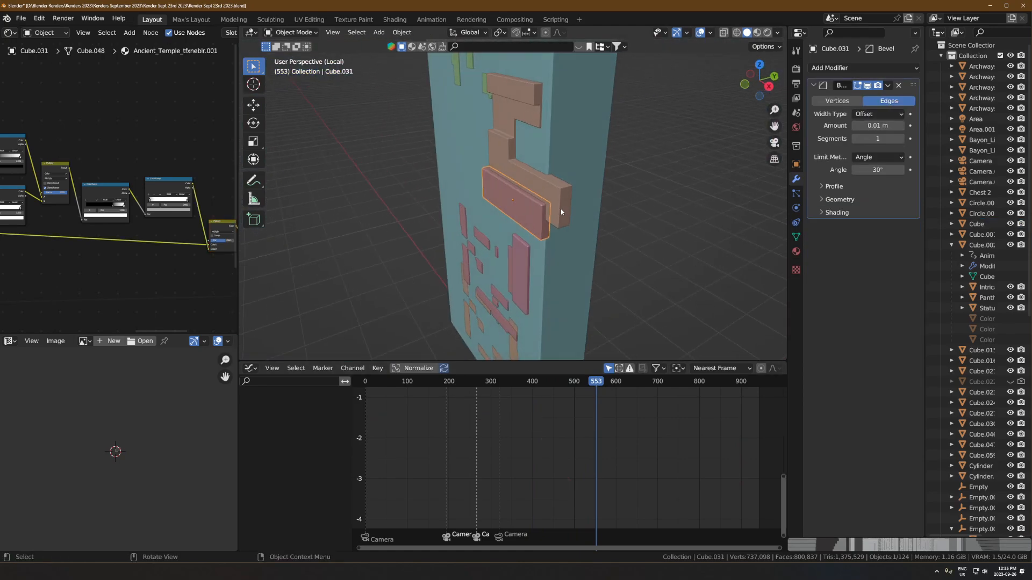
left_click(554, 195, "shift")
scroll(538, 209, "down", 3)
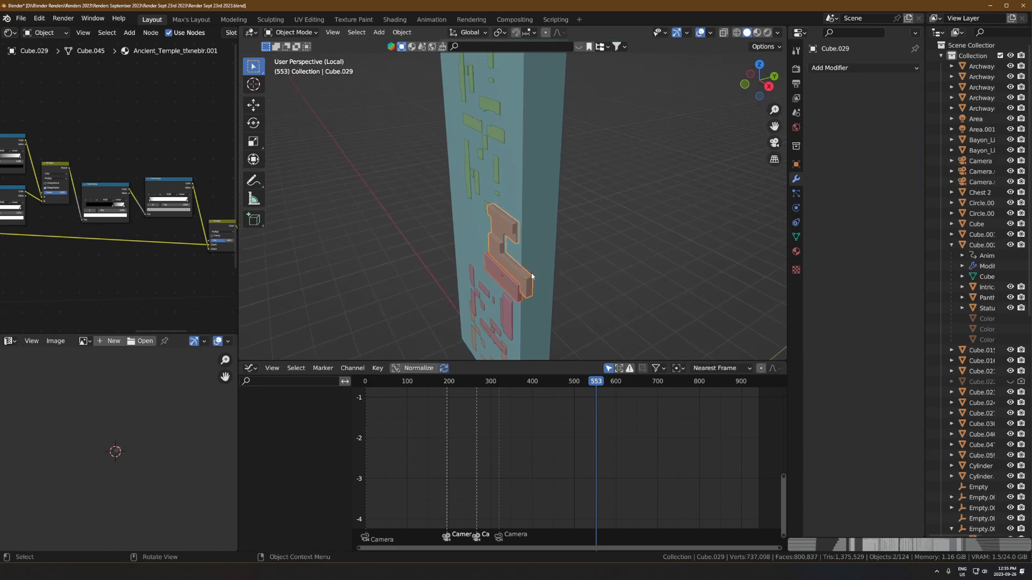
left_click(541, 183, "shift")
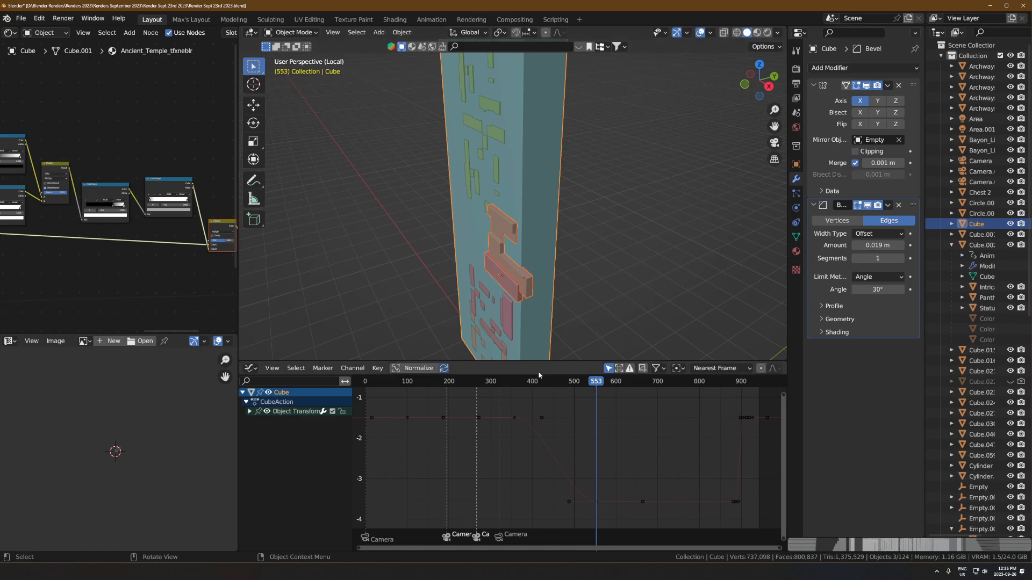
- Reselect the two lock pieces at frame 369 and scrub to frame 548 to check how they follow the door
left_click_drag(538, 381, 520, 380)
middle_click_drag(549, 263, 576, 252)
left_click(608, 269)
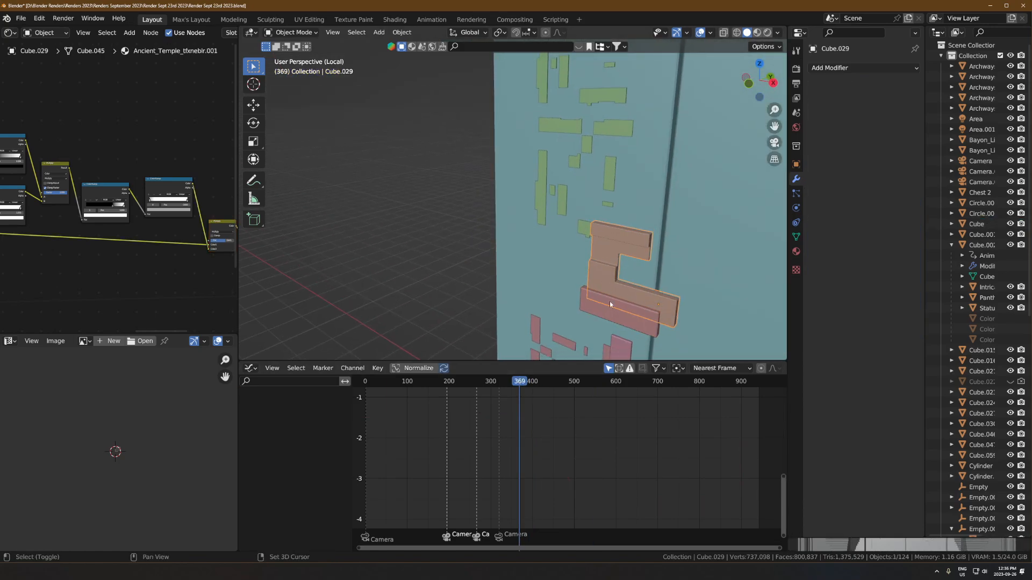
left_click(610, 305, "shift")
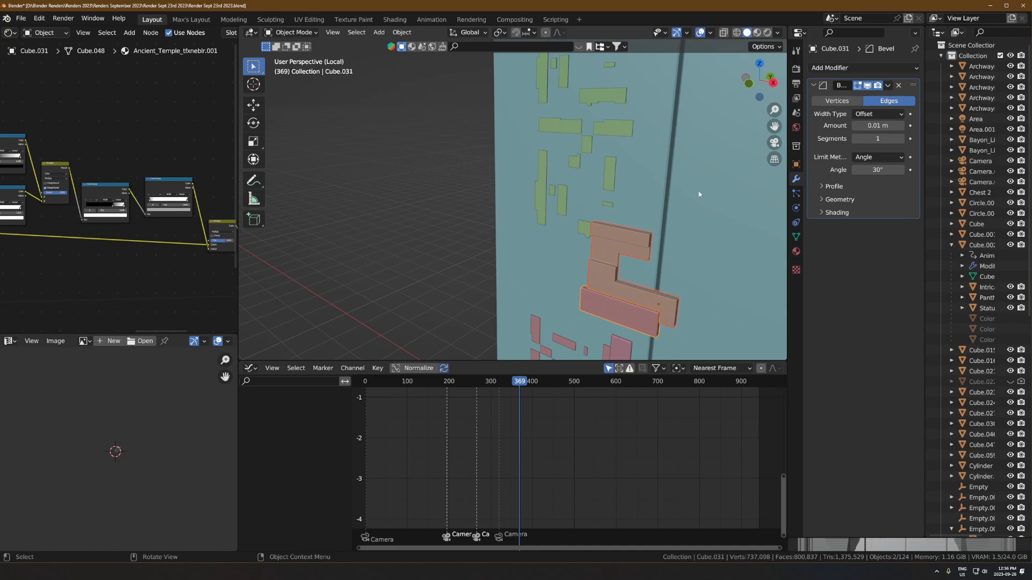
scroll(544, 209, "down", 5)
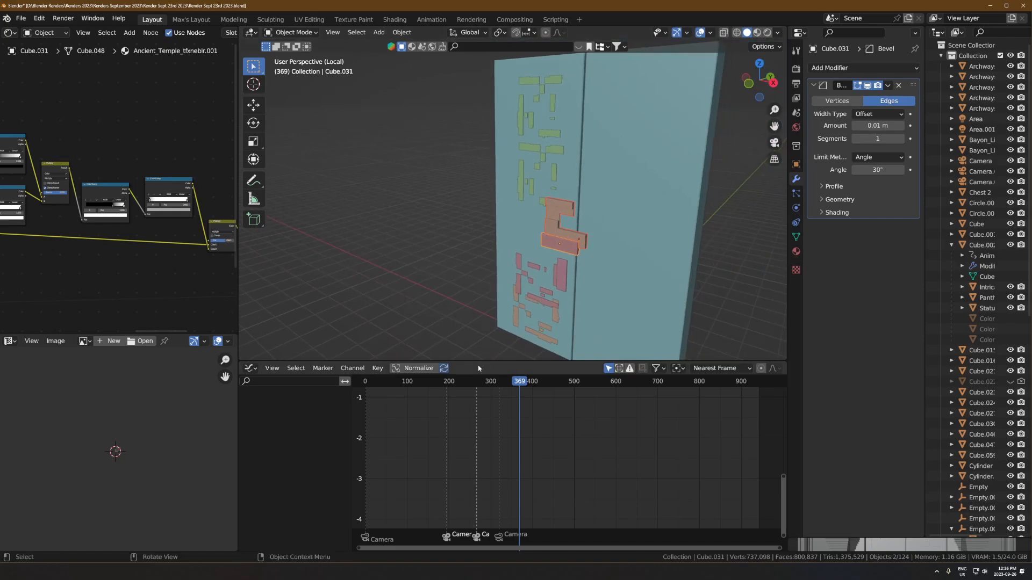
left_click_drag(482, 381, 594, 381)
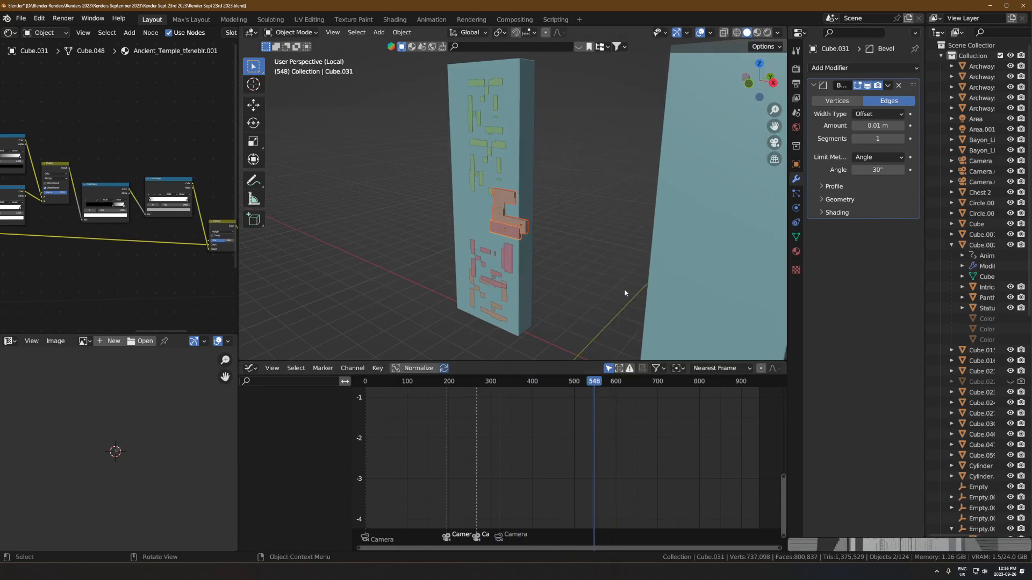
- Select the mirrored demo cube and scale it along Z to form two tall blocks
scroll(624, 293, "down", 6)
middle_click_drag(605, 291, 541, 251, "shift")
left_click(618, 250)
left_click_drag(565, 213, 541, 248)
middle_click_drag(540, 248, 594, 214)
left_click(542, 238)
key("s")
key("z")
left_click(573, 230)
- In Edit Mode, move the cube's outer side face outward along X to widen both mirrored blocks
key("Tab")
left_click(596, 214)
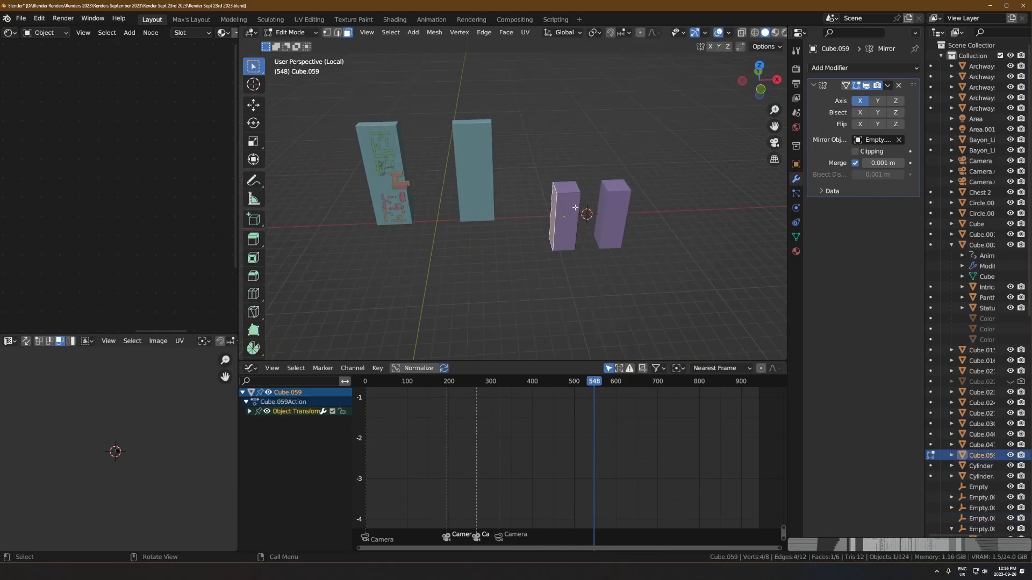
key("g")
key("x")
left_click(546, 205)
scroll(554, 215, "up", 6)
middle_click_drag(594, 240, 655, 266)
- Move the block's broad face along Y to thin both halves into door panels, and return to Object Mode
left_click(521, 236)
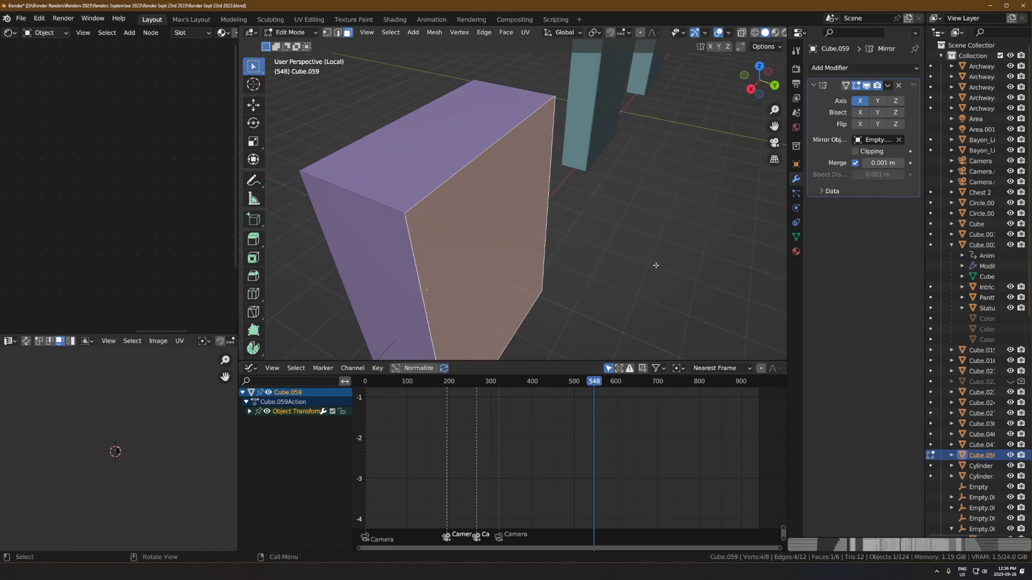
key("g")
key("y")
left_click(585, 260)
middle_click_drag(494, 284, 500, 264)
key("Tab")
- Try duplicating the mirrored door panels with an offset along Y
key("shift+d")
key("y")
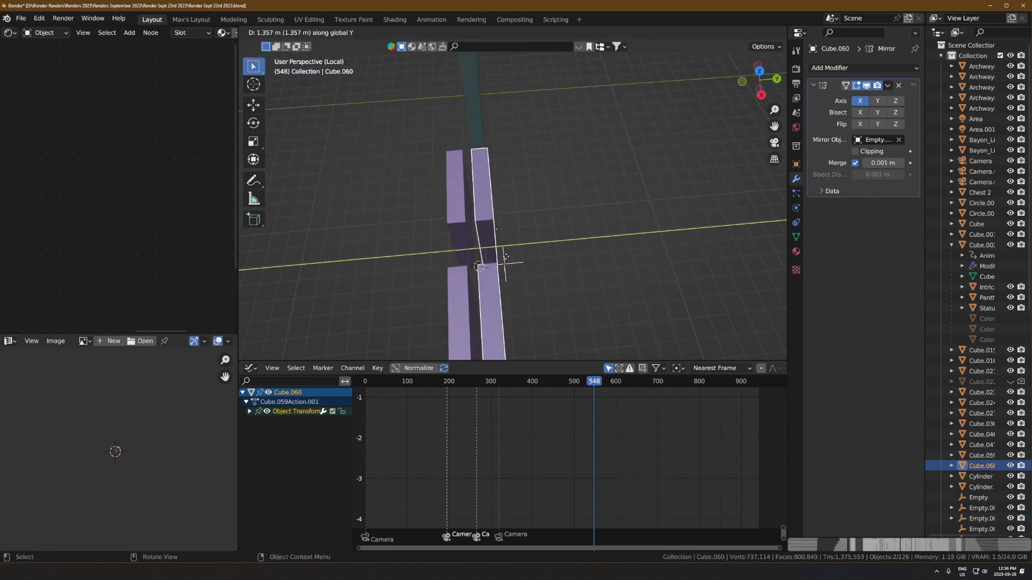
left_click(506, 257)
left_click(250, 412)
left_click(472, 279)
middle_click_drag(472, 278, 518, 266)
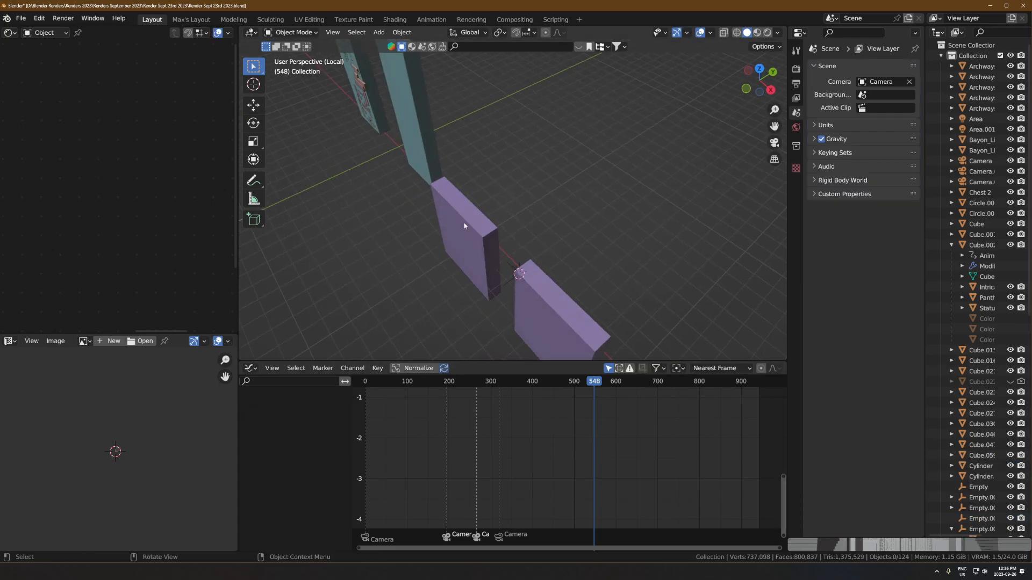
- Select the original demo panels and expand their animated location channels in the graph editor
left_click(464, 226)
left_click(250, 412)
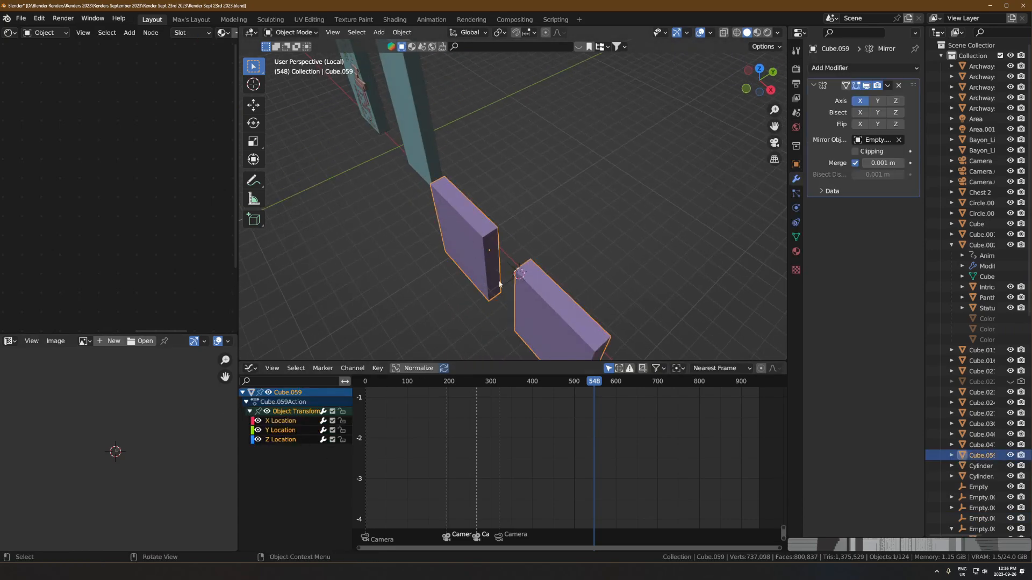
- Try duplicating the panels about 0.83 m along Y with the location animation active
key("shift+d")
left_click(519, 218)
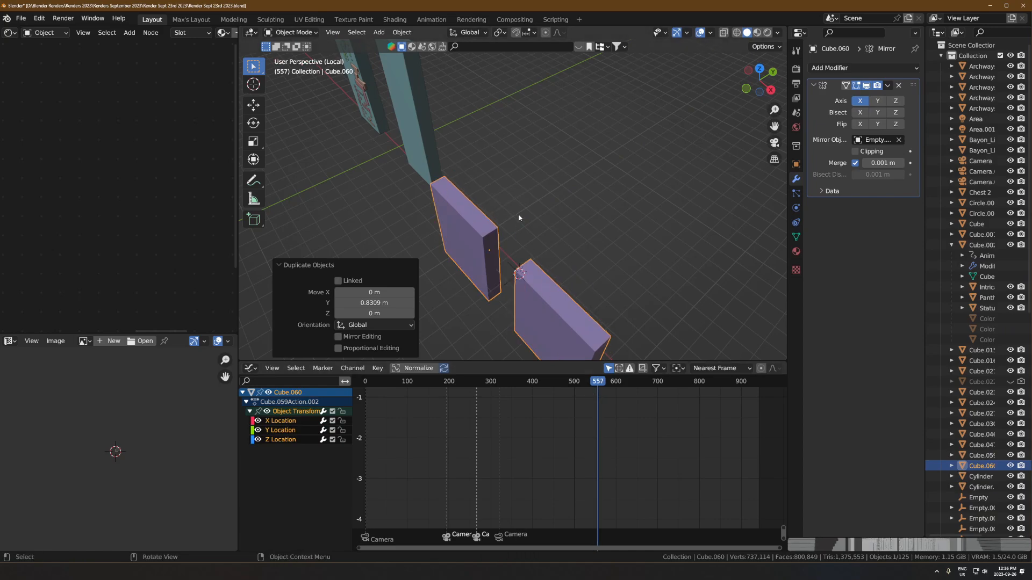
key("ctrl+z")
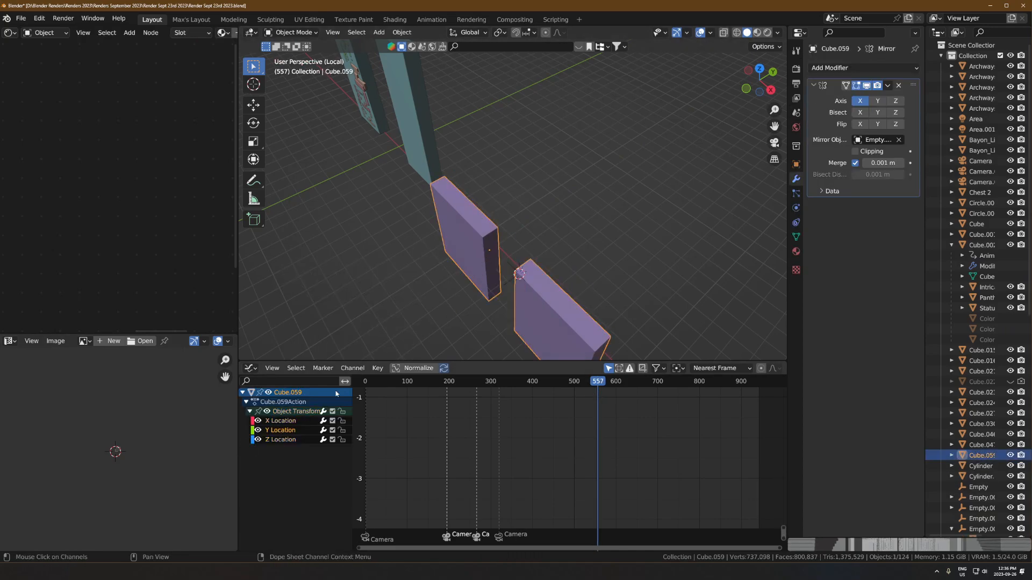
- Review the Location keyframe option and remove the panels' Y and Z Location channels, leaving only X Location animated
key("i")
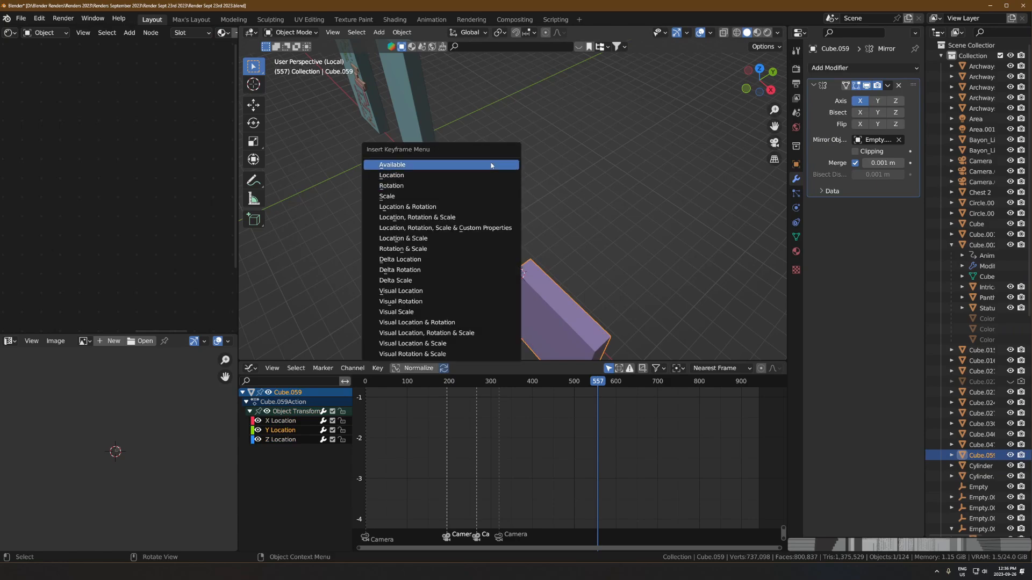
left_click(482, 176)
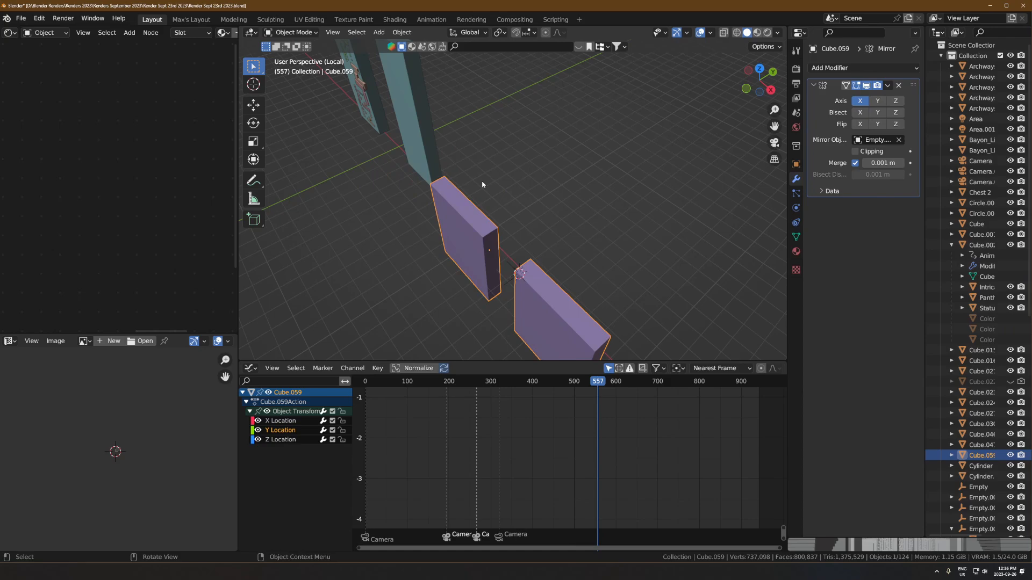
middle_click_drag(504, 219, 502, 238)
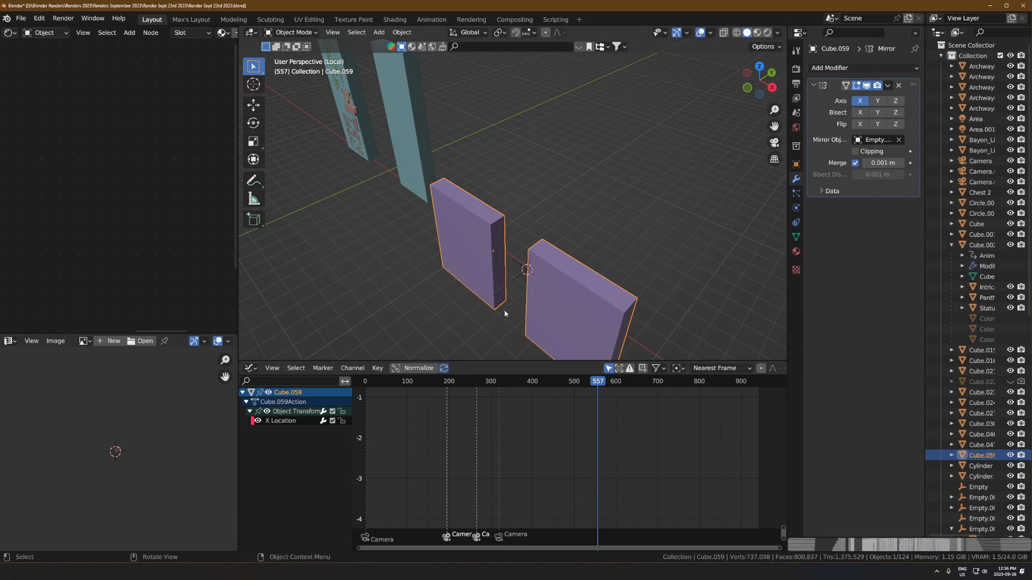
- Play the animation briefly, raise the panels about 2.85 m along Z, and shift them about 1.69 m along Y
key("space")
key("space")
middle_click_drag(557, 303, 559, 265)
key("g")
key("z")
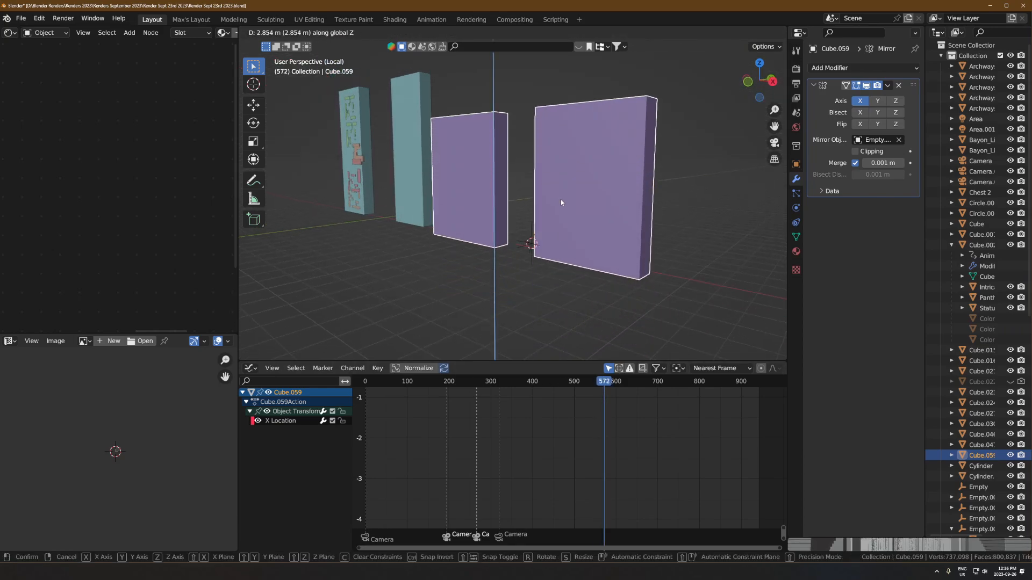
left_click(562, 202)
key("g")
key("y")
left_click(596, 208)
middle_click_drag(596, 209, 568, 253)
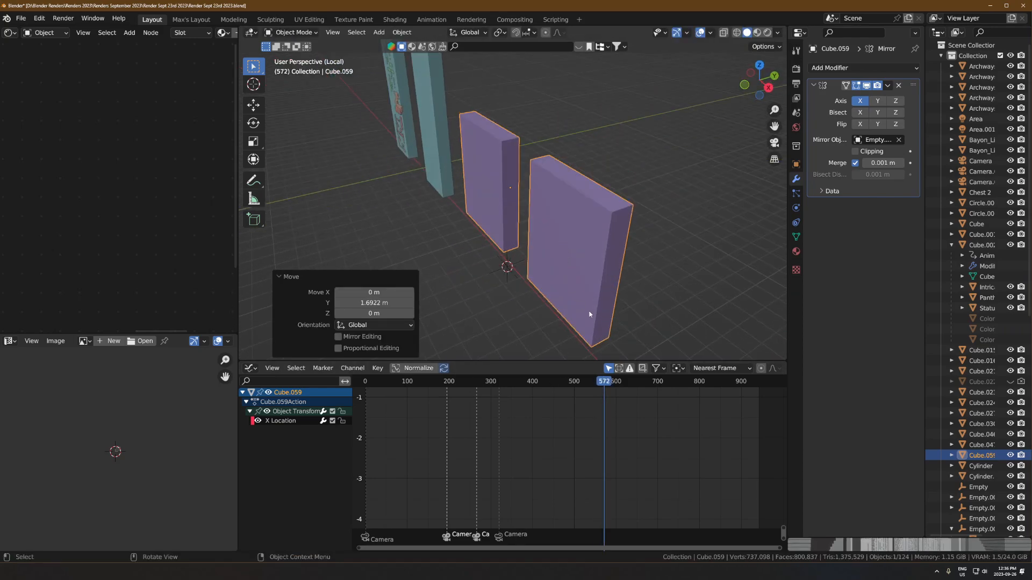
- Play the animation, return to frame 160, and move the closed panels about -0.52 m along Y
key("space")
key("space")
left_click_drag(582, 383, 433, 382)
middle_click_drag(536, 244, 558, 251)
middle_click_drag(591, 221, 480, 275, "shift")
key("g")
key("y")
left_click(539, 276)
- Duplicate the closed door panels about 0.89 m along Y to add a second layer behind them
key("shift+d")
key("y")
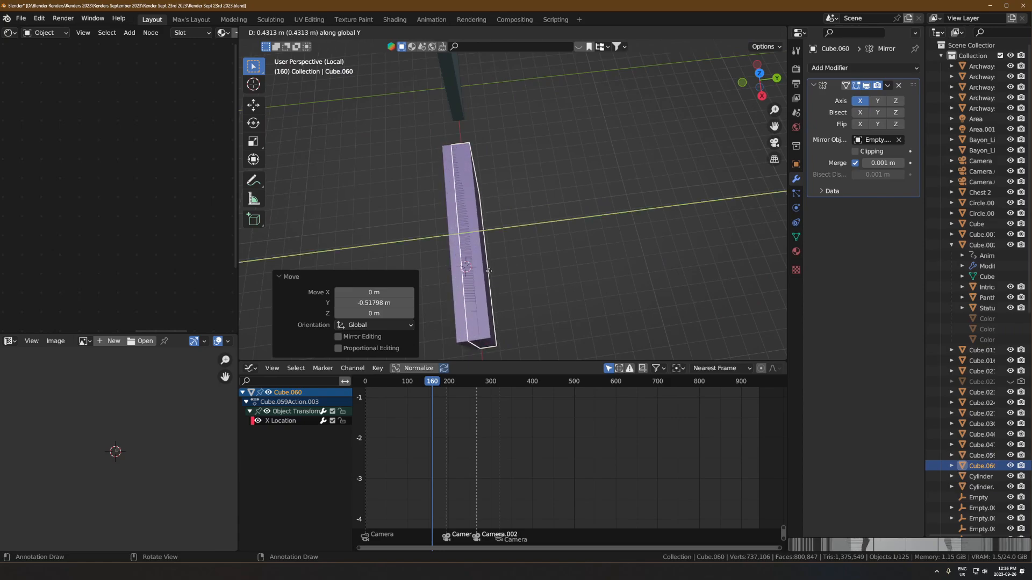
left_click(516, 269)
- Inspect both panel layers, scrub to frame 378, and fit the duplicate's X Location curve in the graph editor
scroll(553, 249, "up", 5)
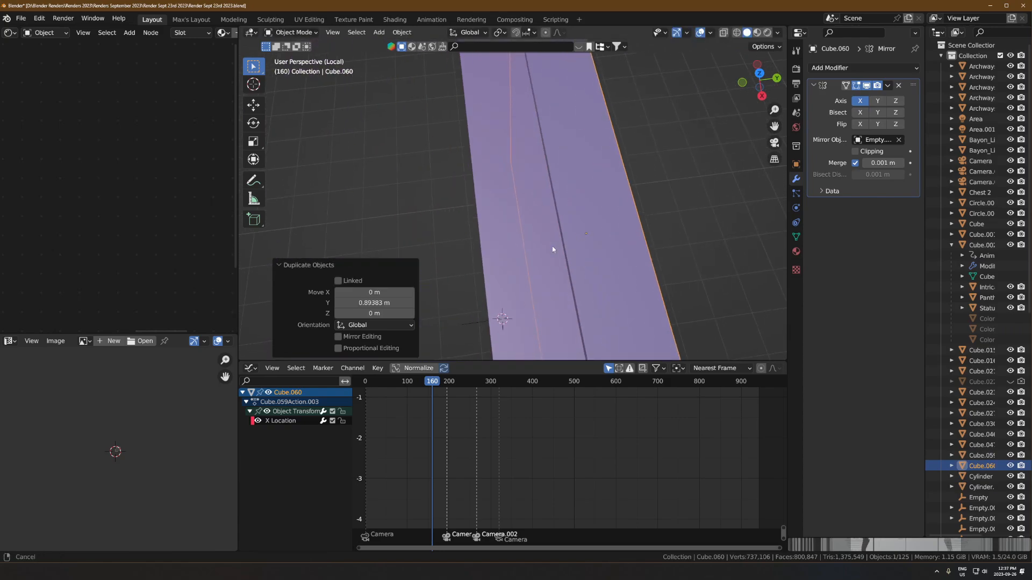
scroll(570, 250, "down", 5)
middle_click_drag(570, 251, 533, 317)
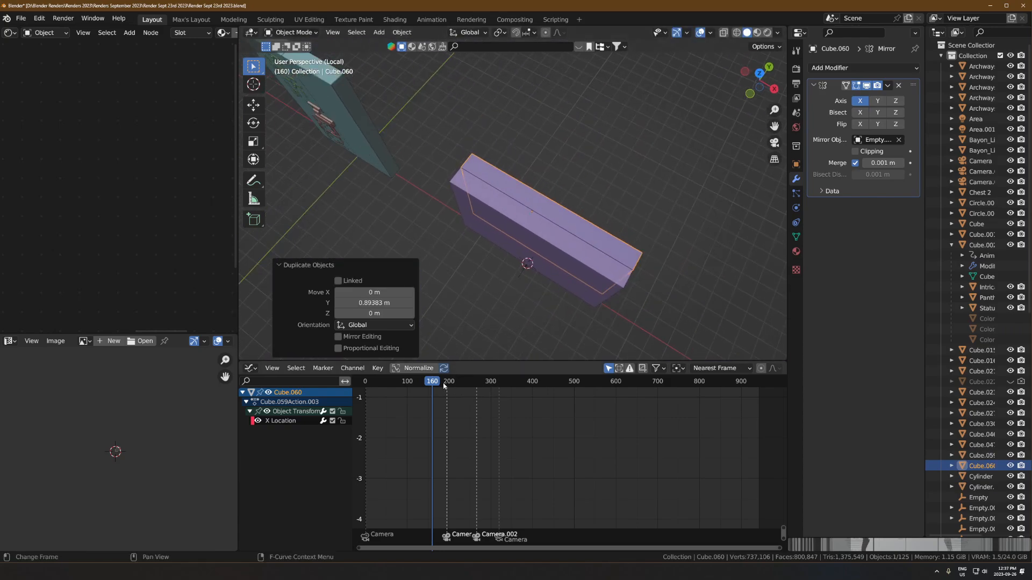
left_click_drag(444, 386, 523, 386)
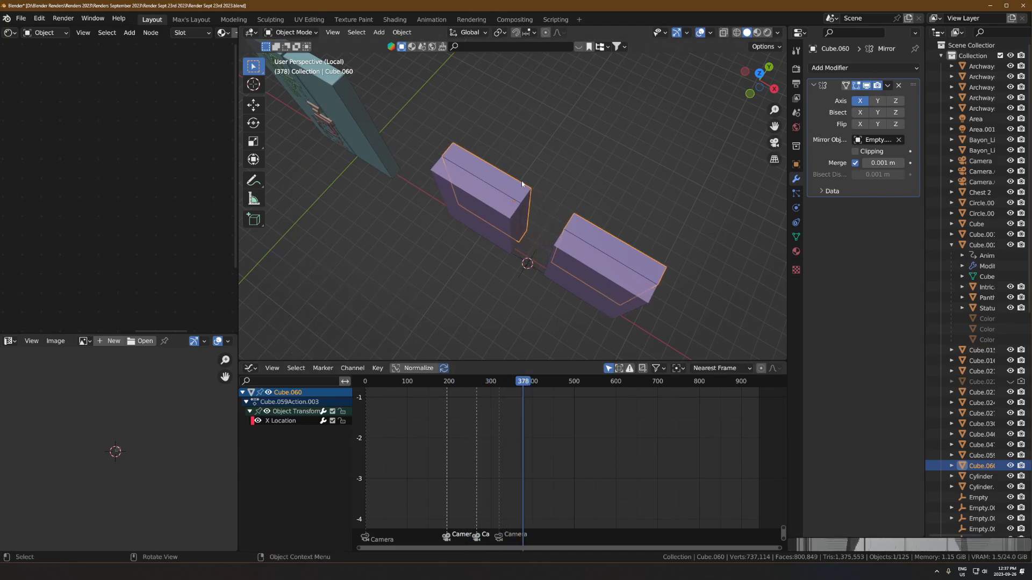
key("Home")
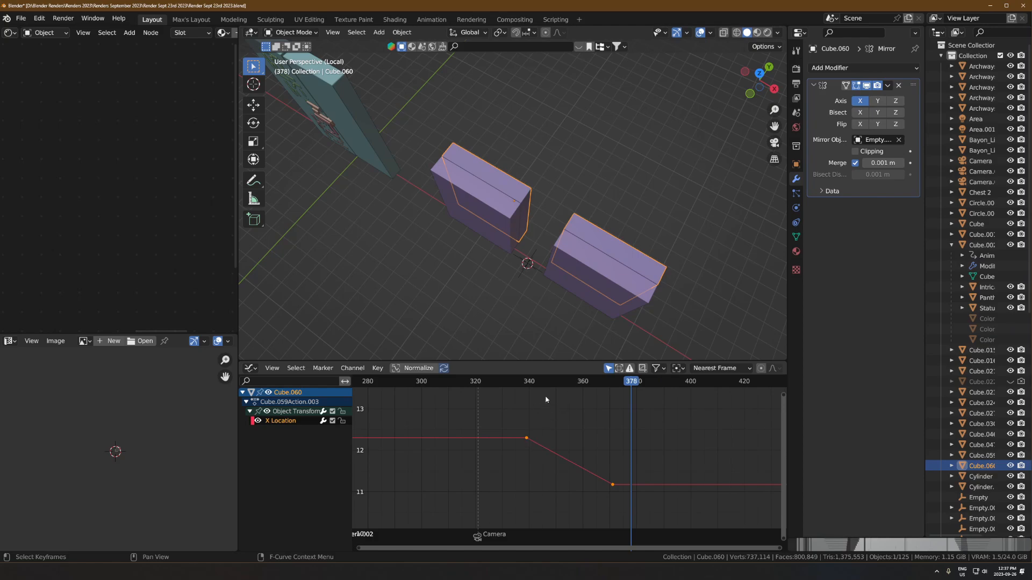
left_click_drag(546, 383, 590, 387)
key("g")
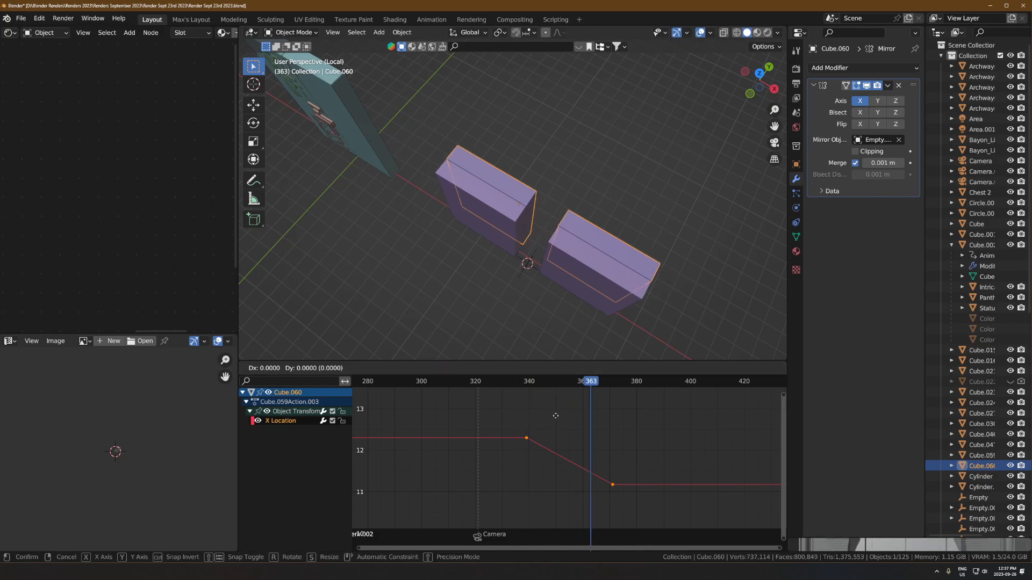
key("x")
right_click(556, 419)
key("g")
key("x")
right_click(560, 461)
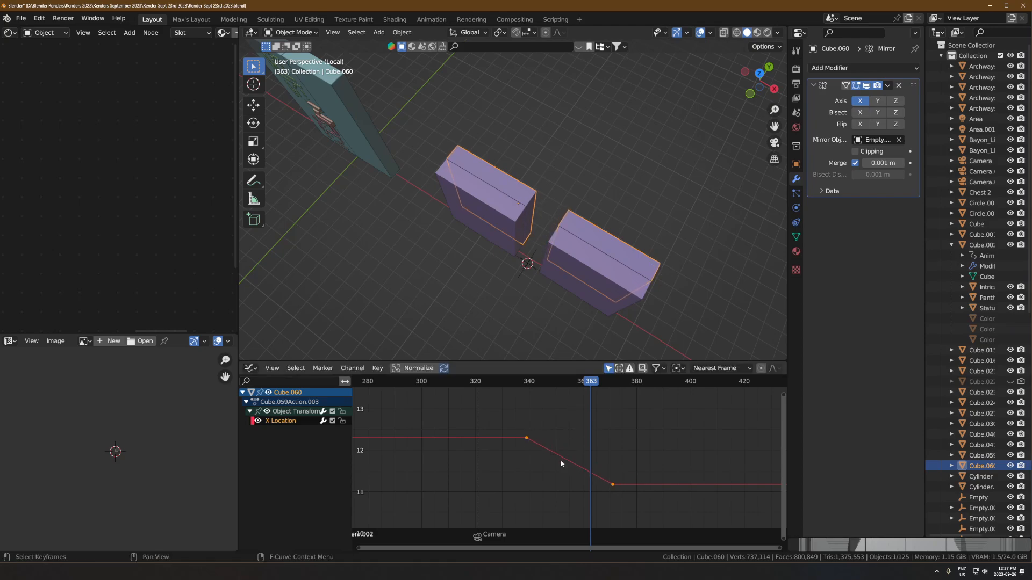
- Delay the second layer's X Location keyframes by 50 frames
key("g")
type("x")
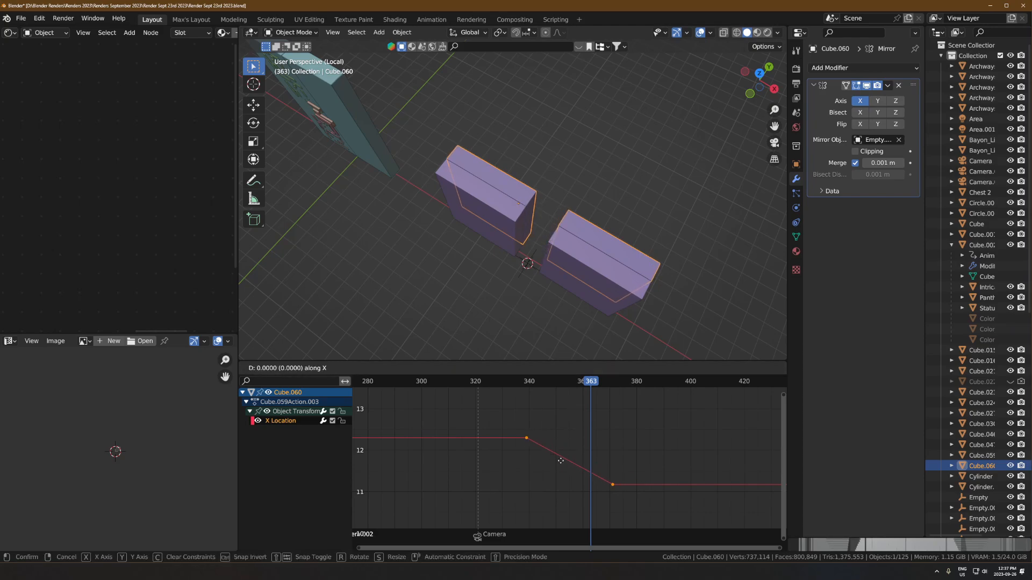
type("50")
key("Return")
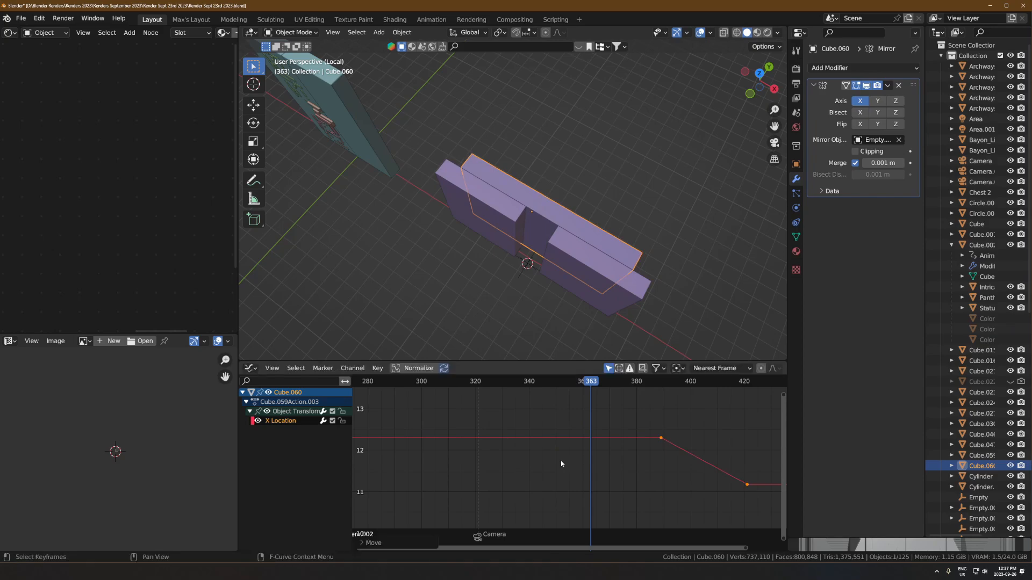
- Scrub back to frame 345 and play the animation to check the timing between the two panel layers
scroll(552, 248, "down", 1)
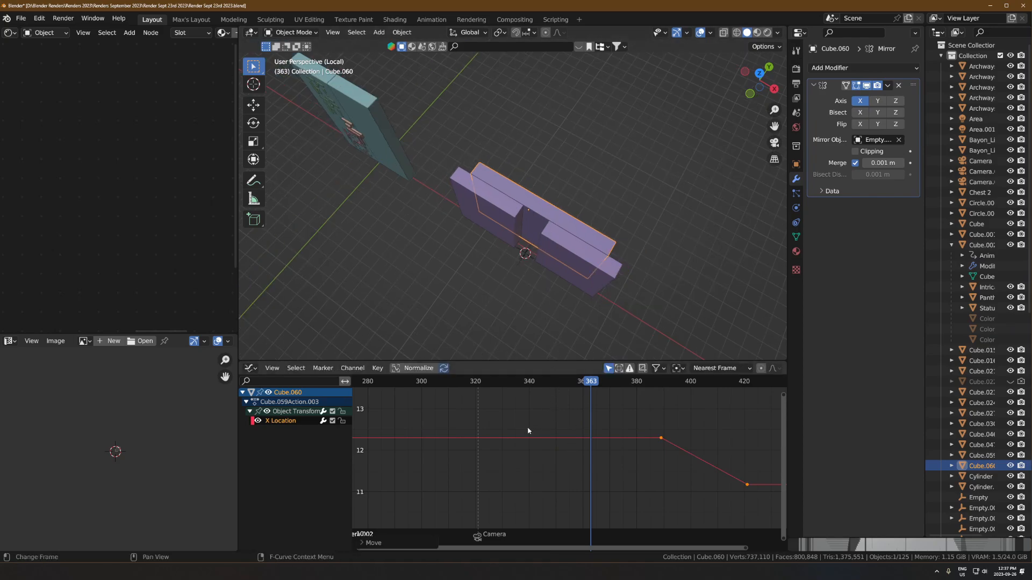
left_click_drag(595, 385, 549, 385)
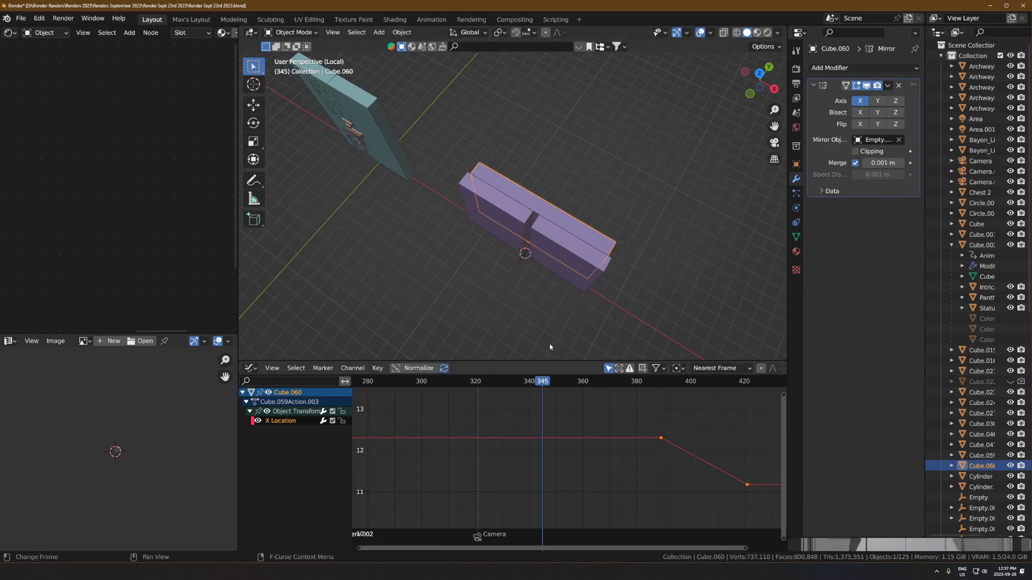
key("space")
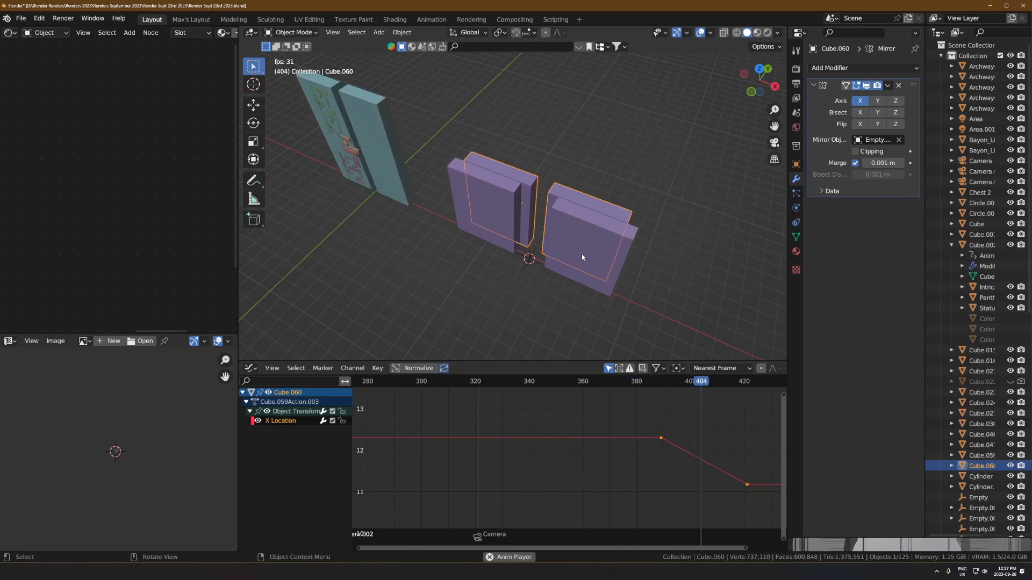
key("space")
- Duplicate the second panel layer about 0.89 m along Y to add a third layer behind it
middle_click_drag(582, 257, 422, 181)
key("shift+d")
key("y")
left_click(517, 225)
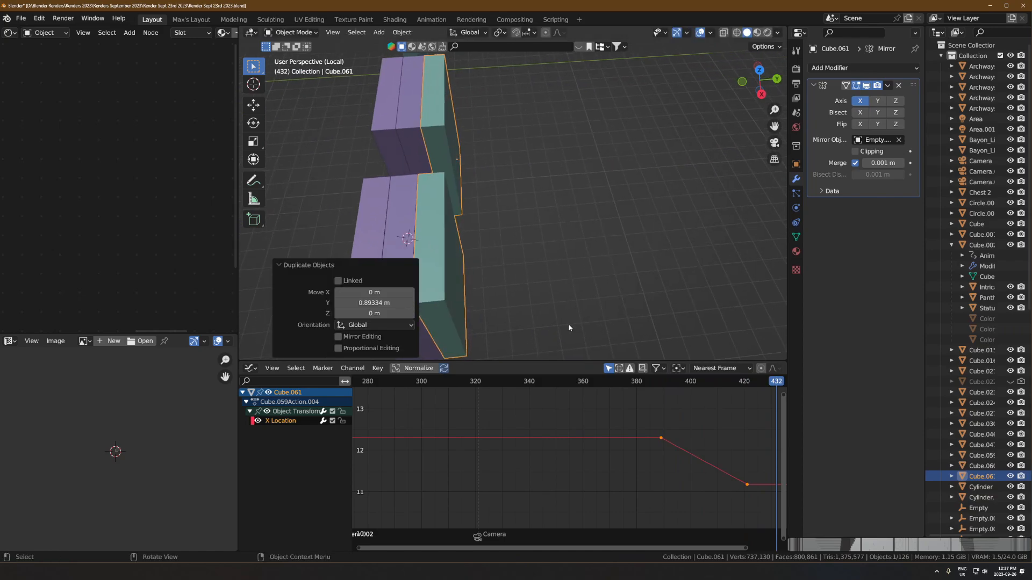
scroll(679, 453, "down", 5)
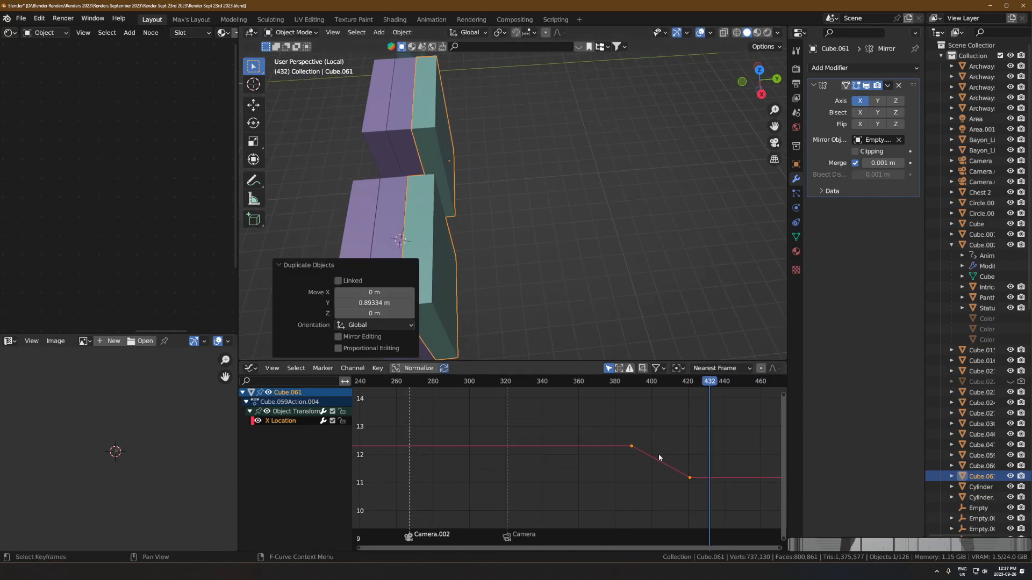
- Delay the third layer's X Location keyframes by 50 frames
key("g")
key("x")
key("5")
key("0")
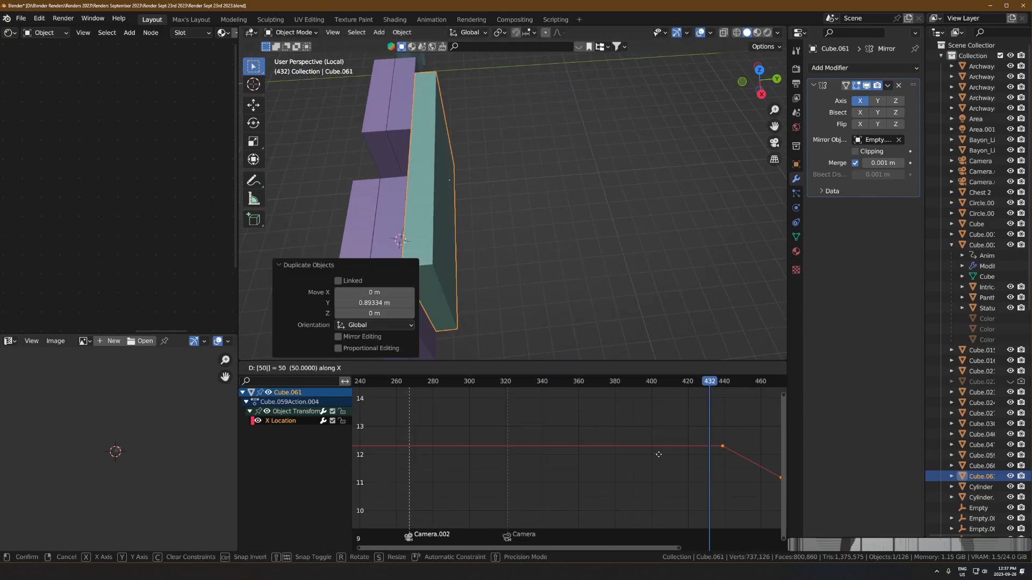
key("Return")
- Rewind and play the animation from the front to check the staggered opening of all three panel layers
middle_click_drag(502, 275, 556, 280)
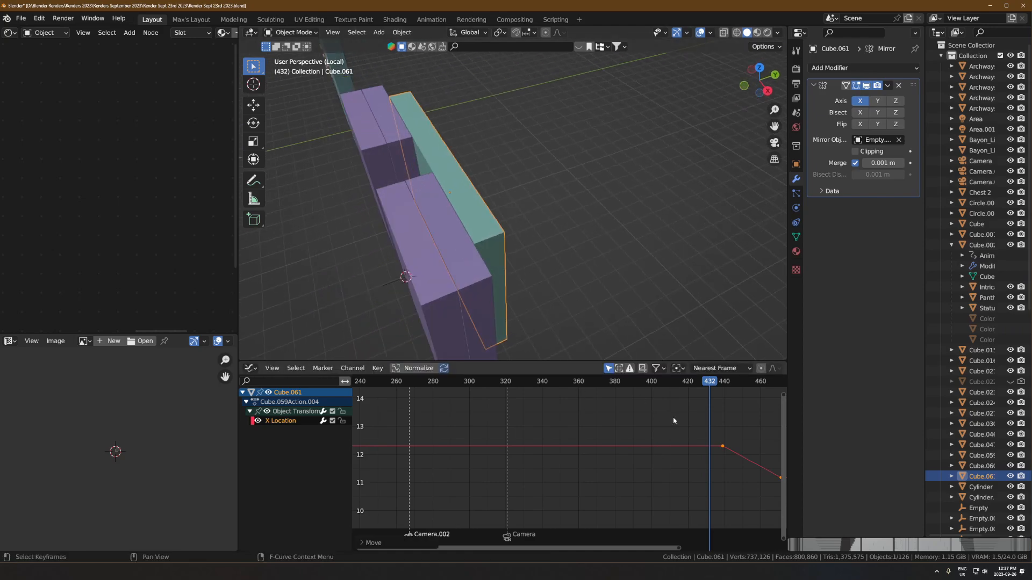
left_click_drag(666, 383, 438, 382)
key("space")
middle_click_drag(508, 269, 594, 251)
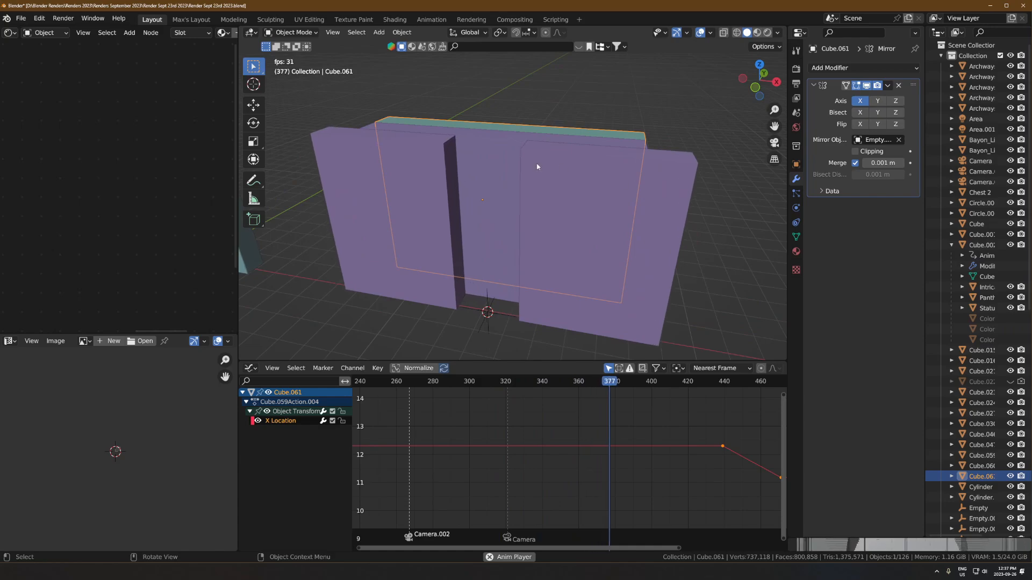
left_click(500, 180)
left_click(485, 165)
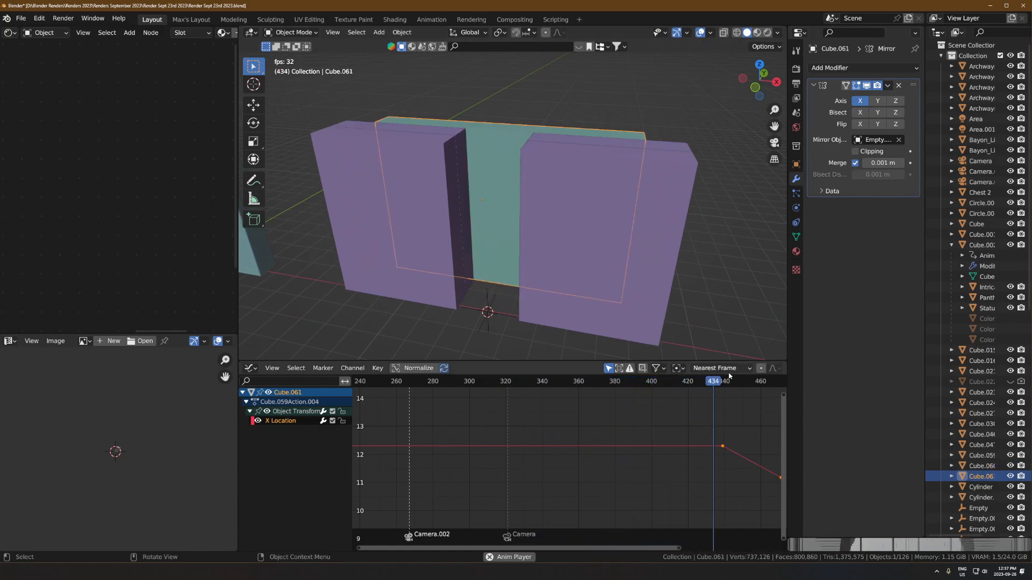
scroll(681, 468, "down", 3)
key("space")
- Select all three panel layers together and set their keyframe interpolation to Bezier for eased motion
left_click(604, 153, "shift")
left_click(609, 145, "shift")
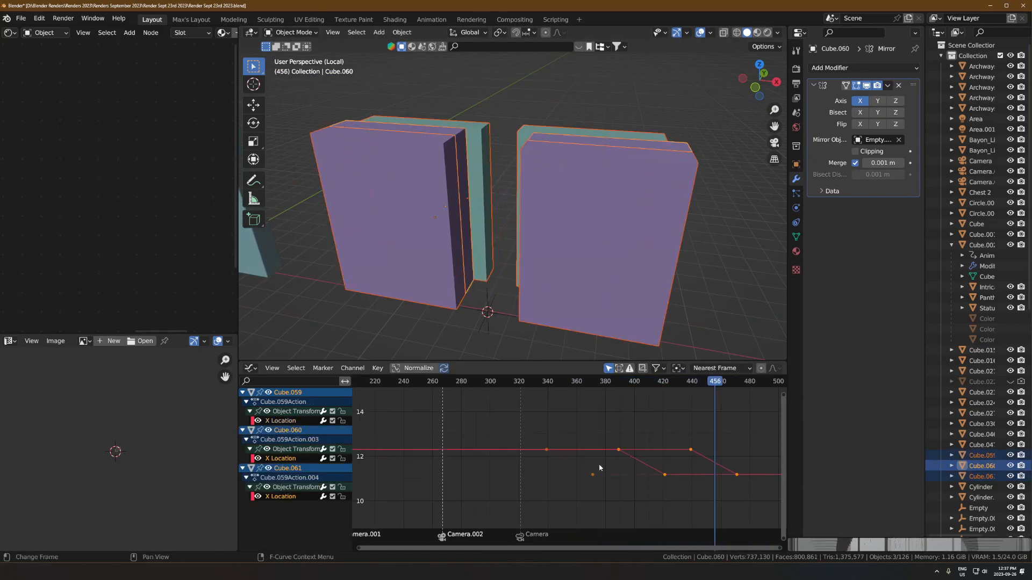
right_click(594, 461)
mouse_move(594, 461)
left_click(632, 416)
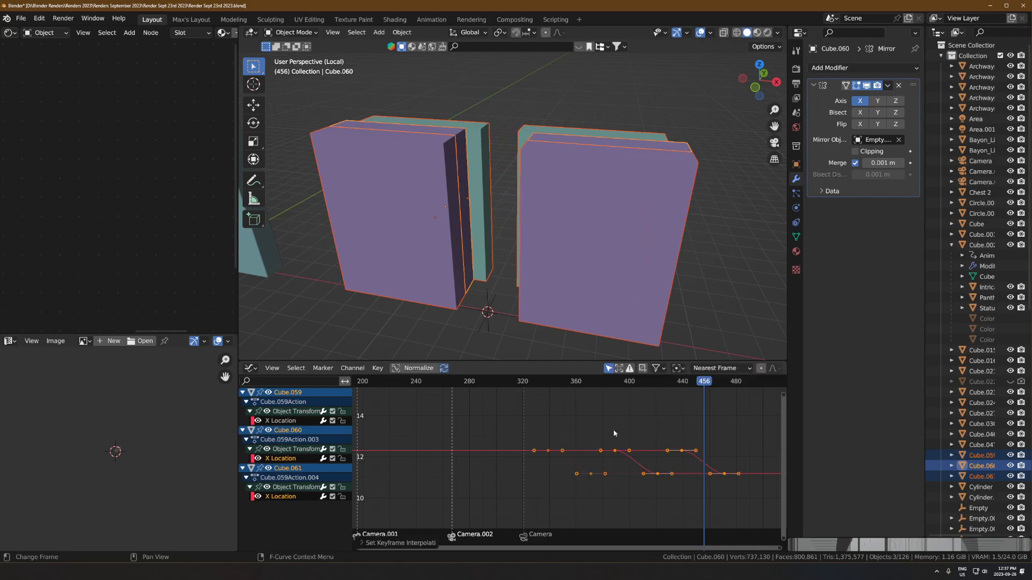
- Play the animation from around frame 325 to review the eased opening of the three layers
left_click(530, 382)
key("space")
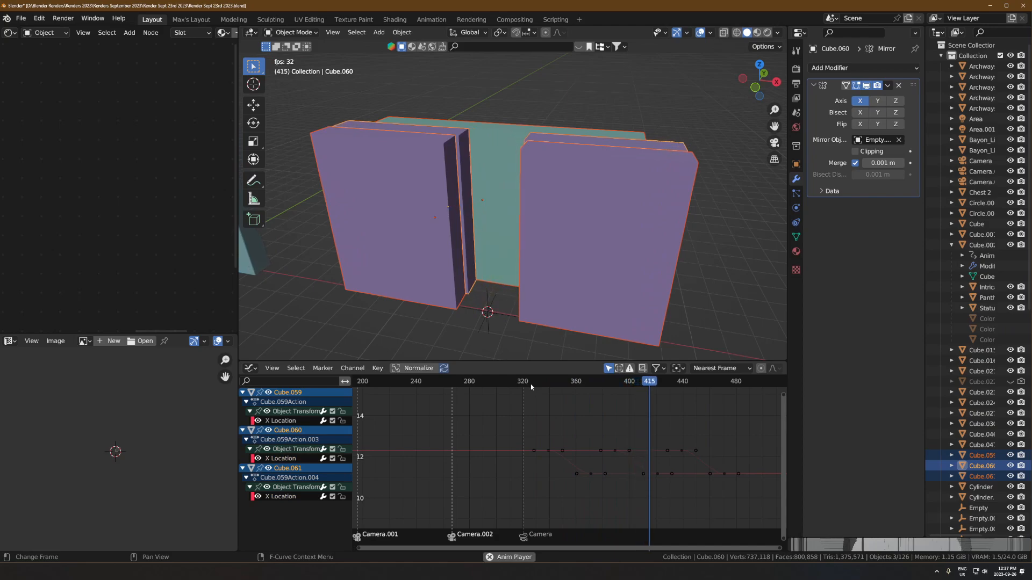
key("space")
- Move the ending X Location keyframes of all three layers about 43 frames later to slow the opening
left_click_drag(761, 499, 567, 461)
key("g")
key("x")
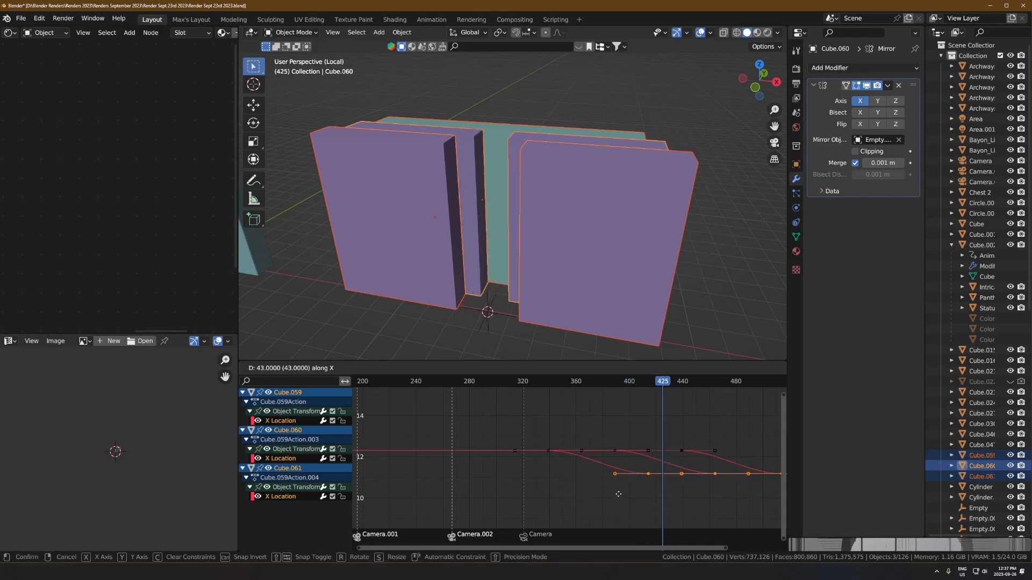
left_click(618, 492)
- Replay the lengthened opening to examine how the movements of the three layers overlap
left_click(530, 396)
key("space")
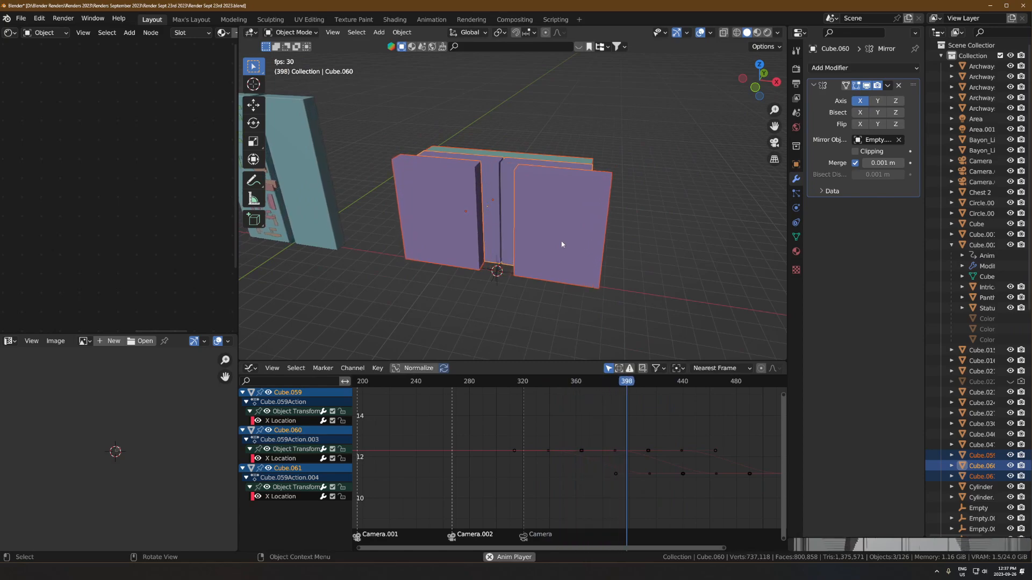
key("space")
- Exit local view, scrub the full temple scene to frame 463, and play the layered door opening up close
middle_click_drag(561, 241, 617, 224)
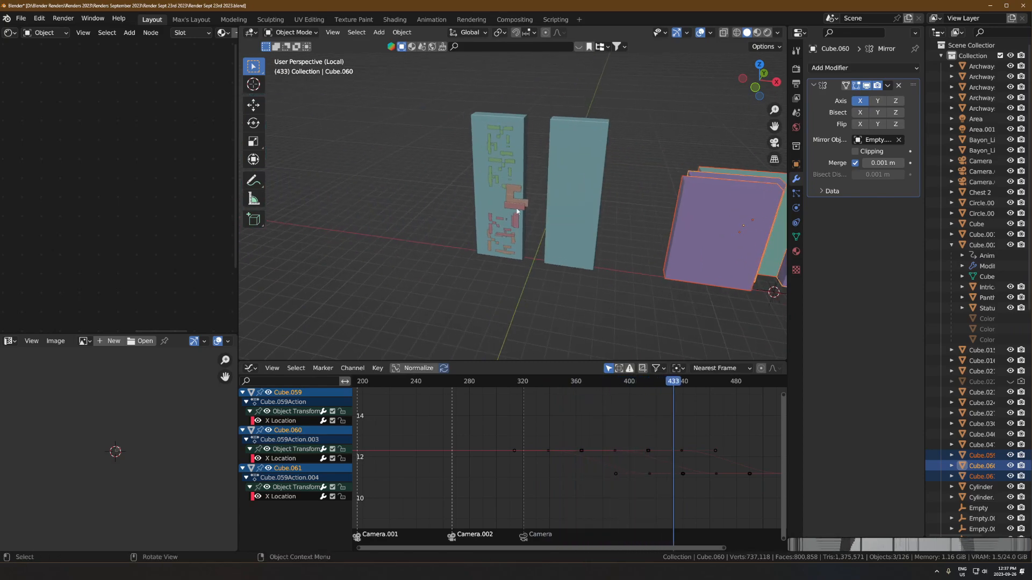
key("KP_Divide")
scroll(543, 196, "down", 6)
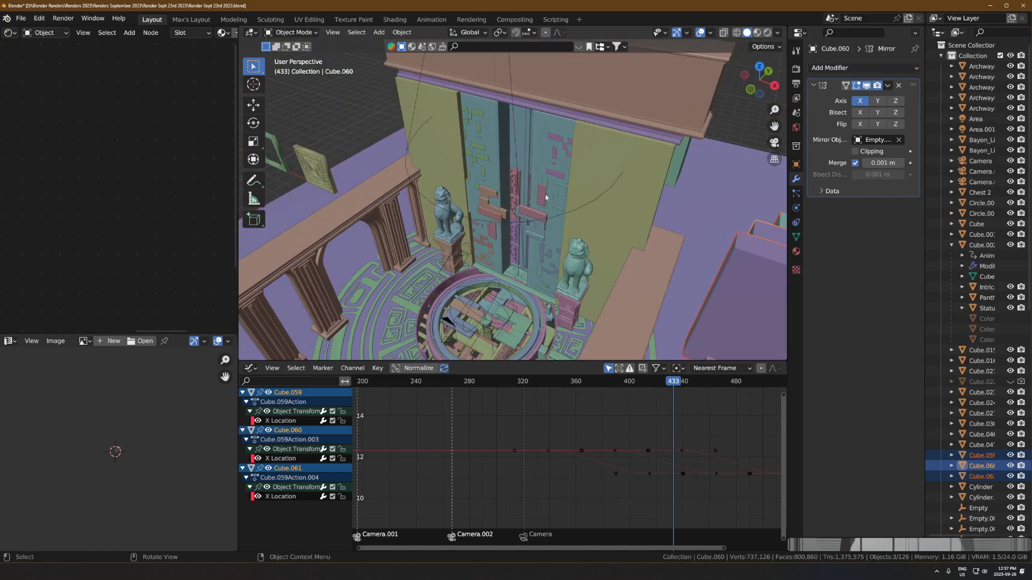
left_click_drag(569, 381, 720, 381)
scroll(540, 199, "up", 8)
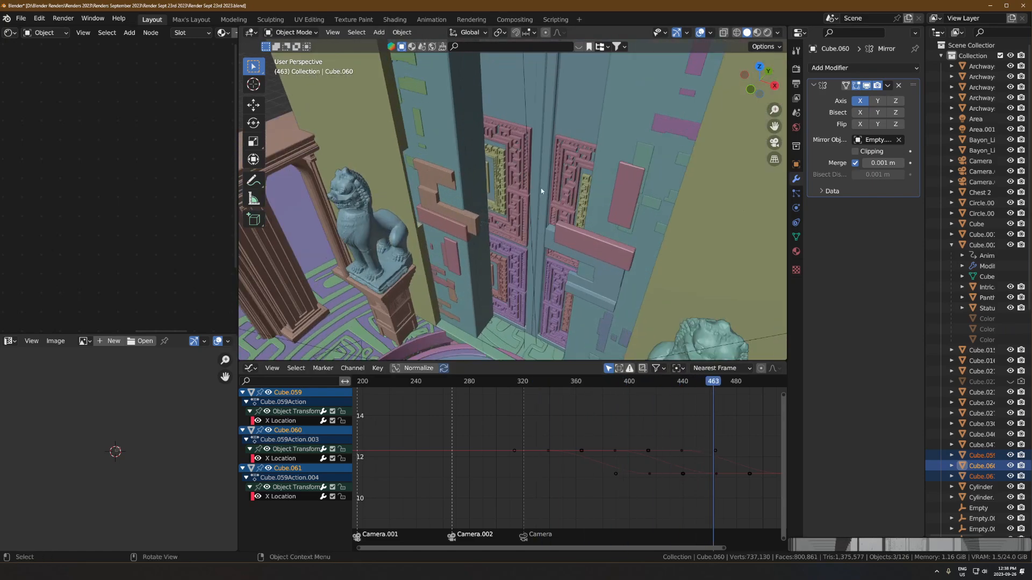
key("space")
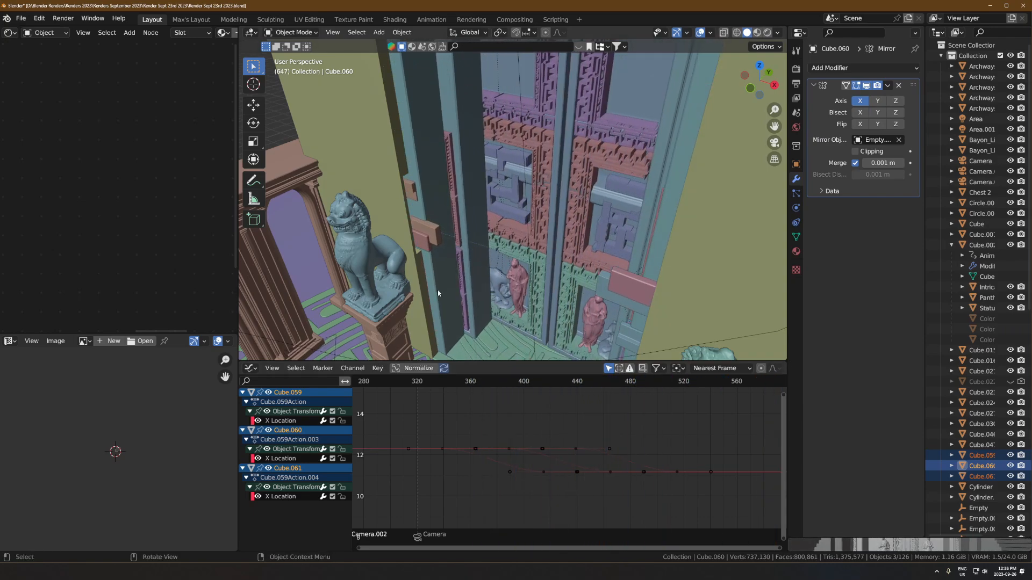
- Return to frame 363, focus on the stepped lock block on the temple doors, and scrub between frames 337 and 384 to examine its movement
scroll(559, 441, "down", 5)
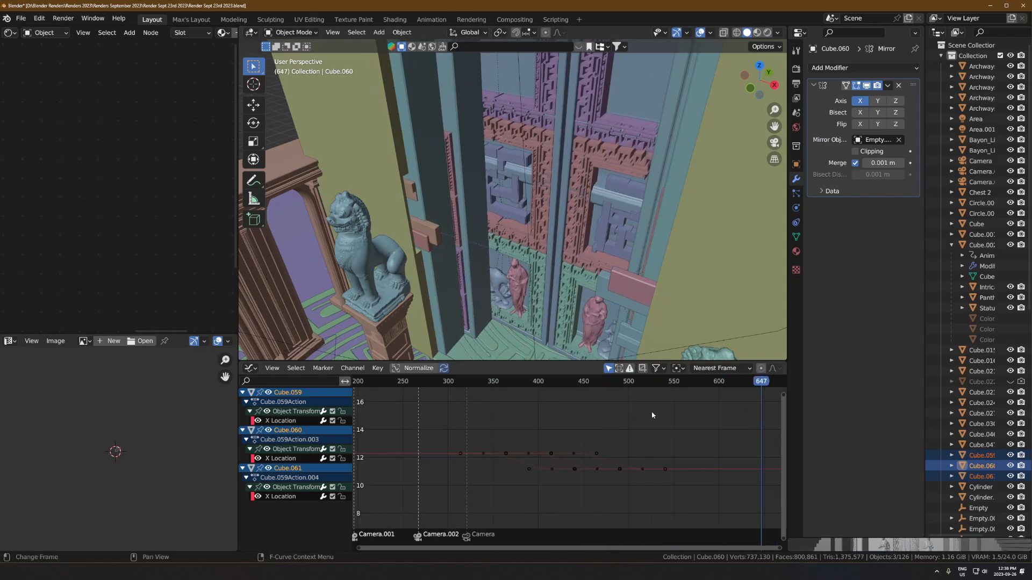
scroll(652, 414, "down", 2)
middle_click_drag(652, 414, 578, 420)
left_click_drag(661, 383, 449, 385)
scroll(496, 199, "up", 5)
left_click(538, 124)
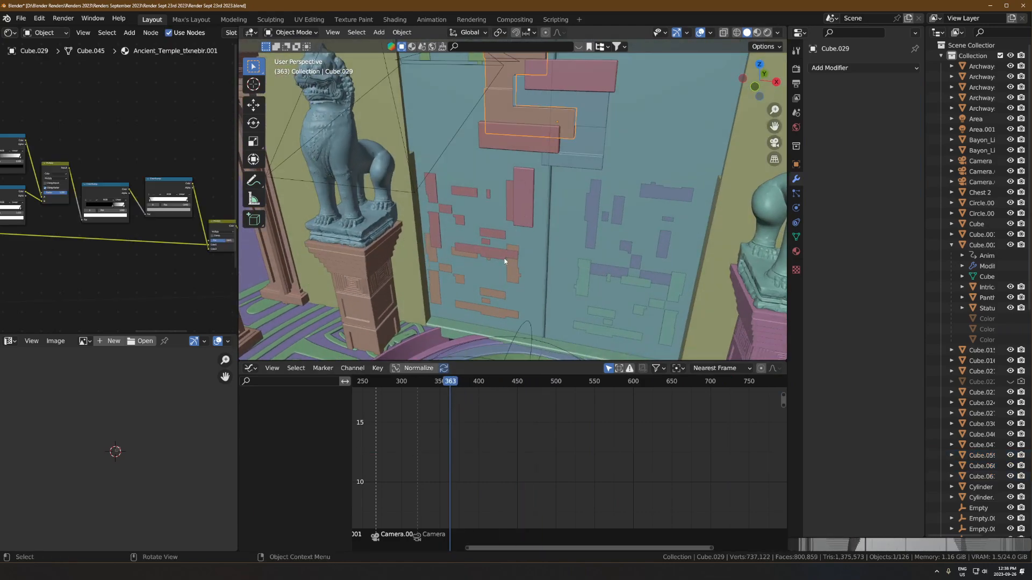
key("KP_Decimal")
scroll(528, 233, "down", 3)
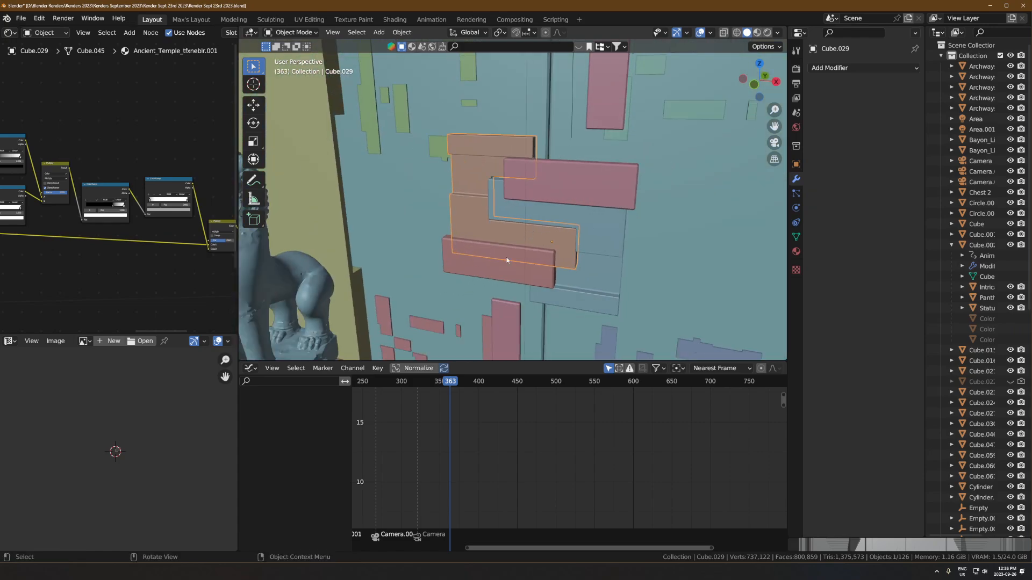
left_click(431, 384)
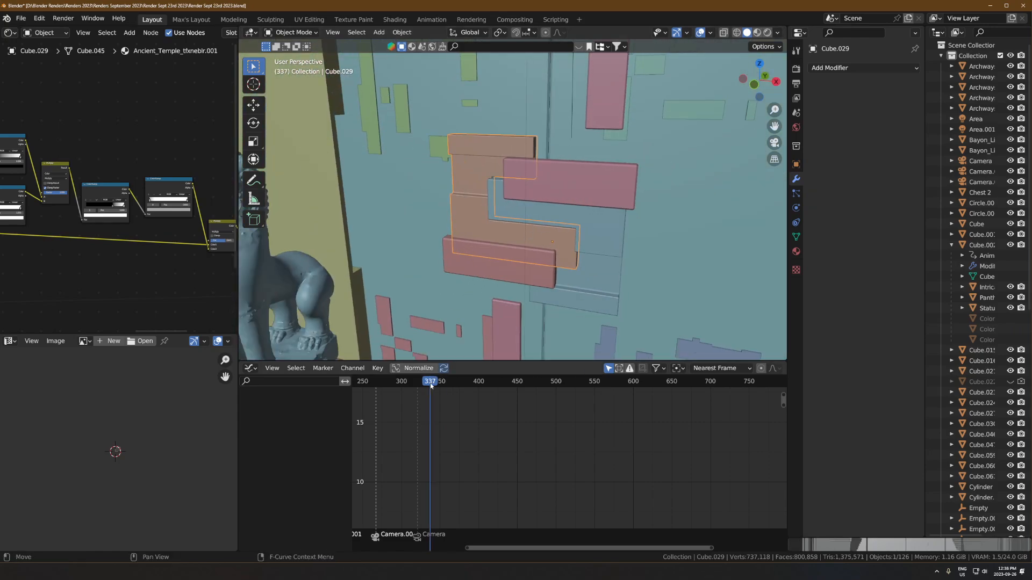
left_click_drag(435, 383, 466, 391)
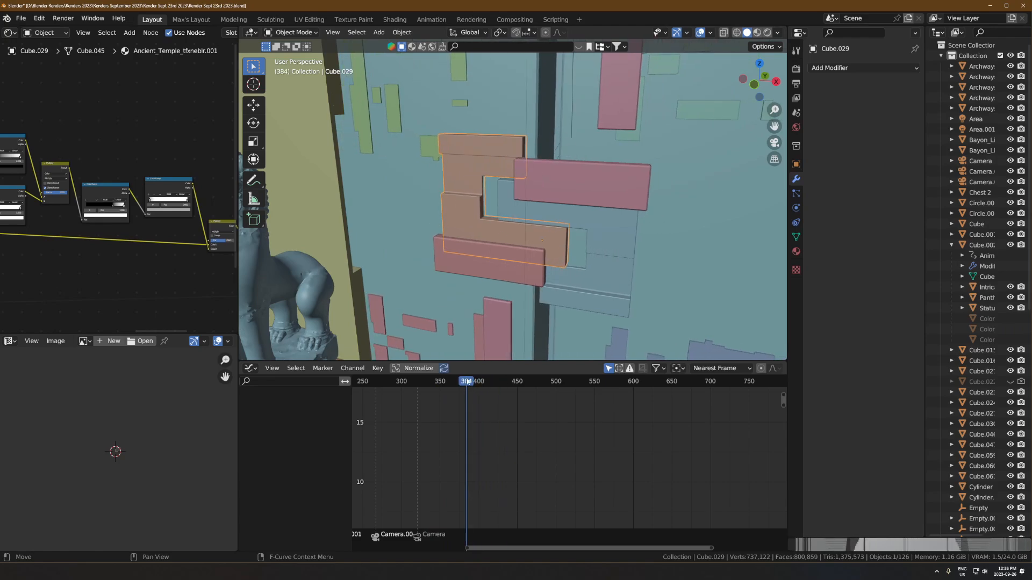
scroll(552, 222, "down", 2)
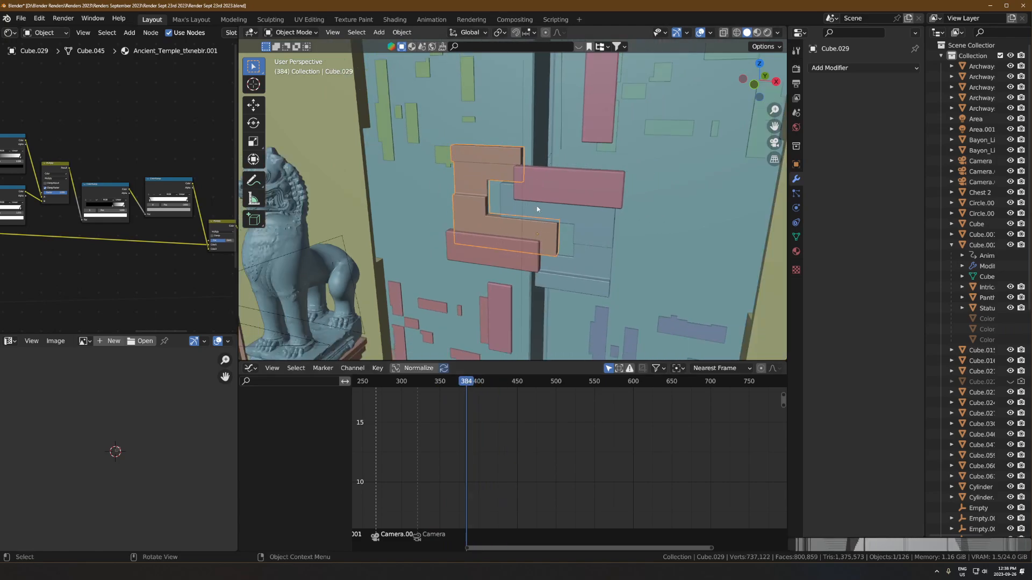
mouse_move(458, 381)
left_mouse_down()
mouse_move(432, 388)
mouse_move(534, 381)
mouse_move(457, 383)
left_mouse_up()
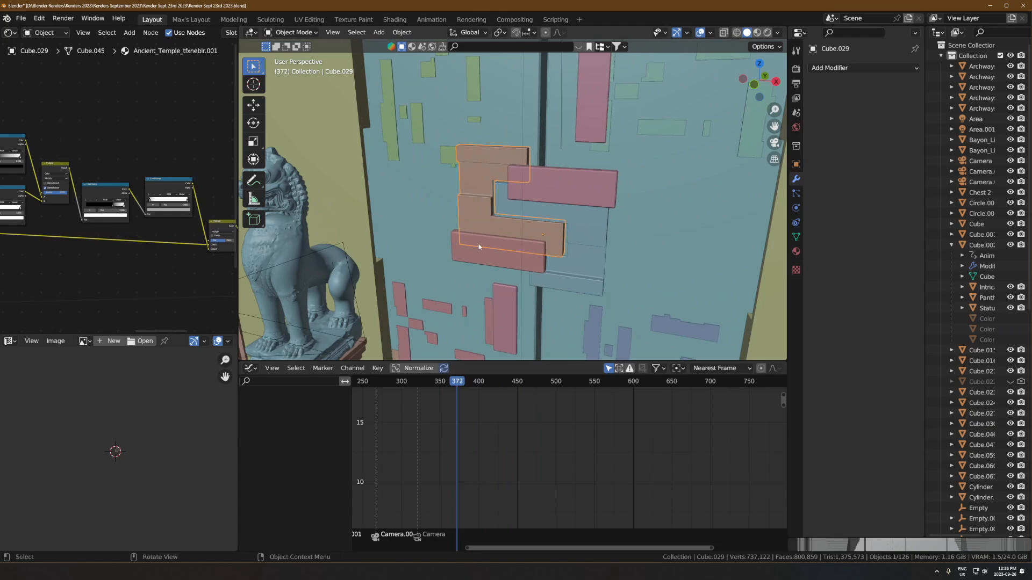
- Select the three demonstration panel layers beside the temple and isolate them in local view
scroll(601, 254, "down", 3)
scroll(496, 201, "down", 2)
scroll(496, 201, "down", 3)
middle_click_drag(497, 201, 621, 214, "shift")
left_click(608, 170)
scroll(622, 214, "down", 3)
left_click(569, 156, "shift")
left_click(583, 225, "shift")
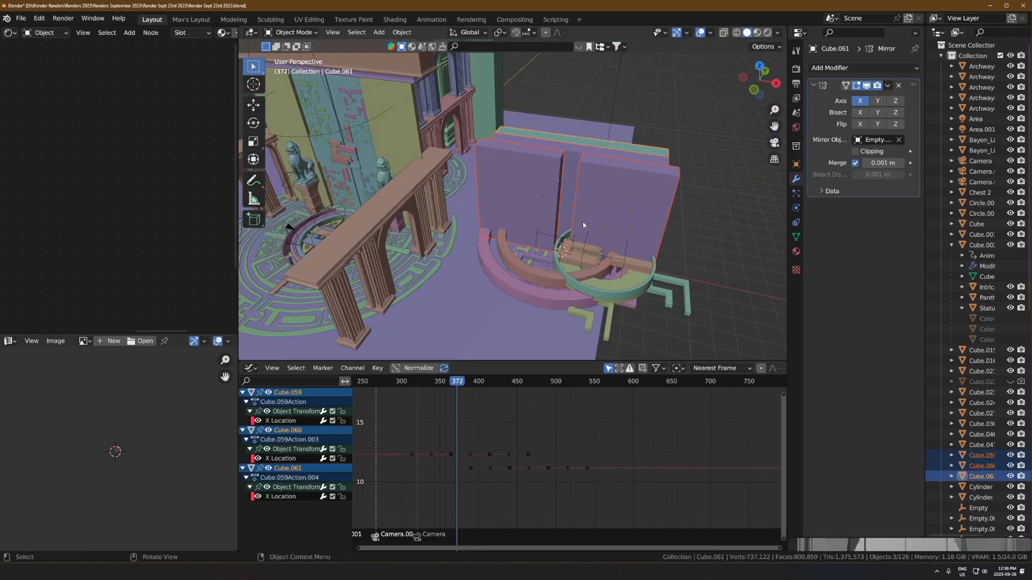
scroll(583, 221, "down", 4)
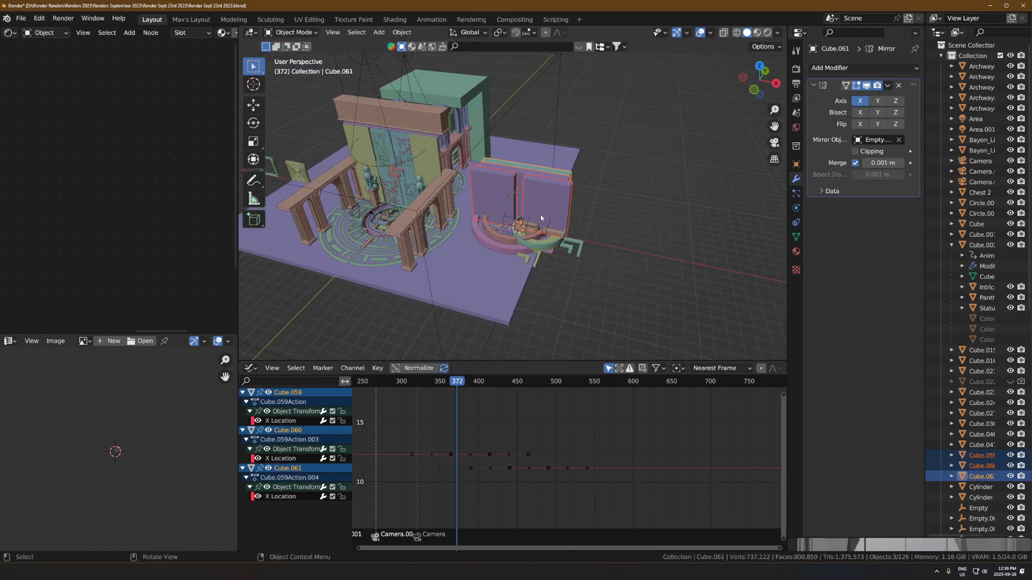
key("KP_Divide")
middle_click_drag(585, 258, 521, 246)
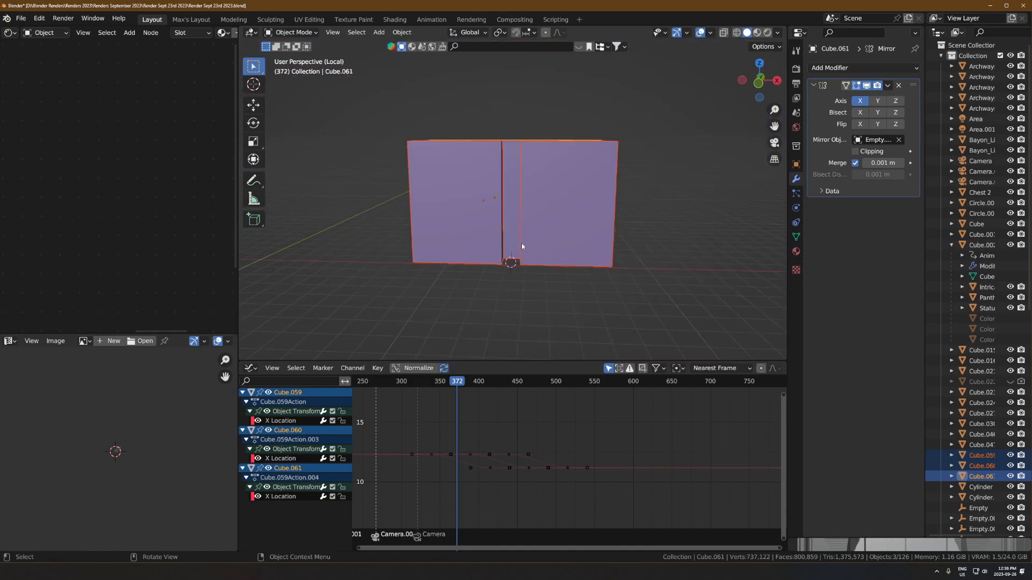
middle_click_drag(664, 197, 641, 287)
scroll(527, 247, "up", 1)
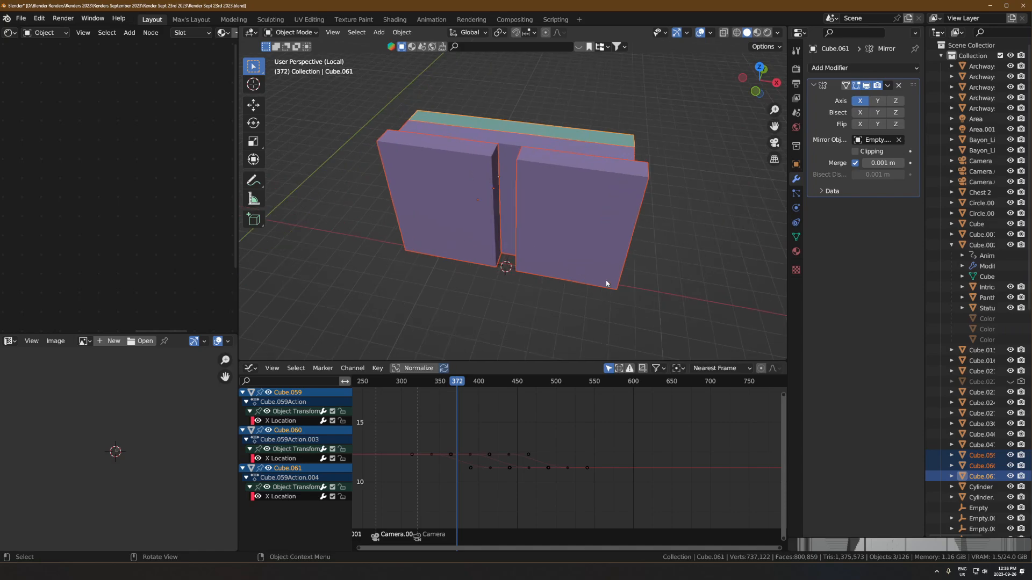
- Set frame 331, select the front panel, and add a cube over it scaled to about 0.414
left_click_drag(457, 382, 425, 382)
scroll(469, 232, "up", 2)
left_click(467, 228)
middle_click_drag(467, 228, 500, 193)
scroll(500, 192, "down", 1)
scroll(500, 193, "up", 2)
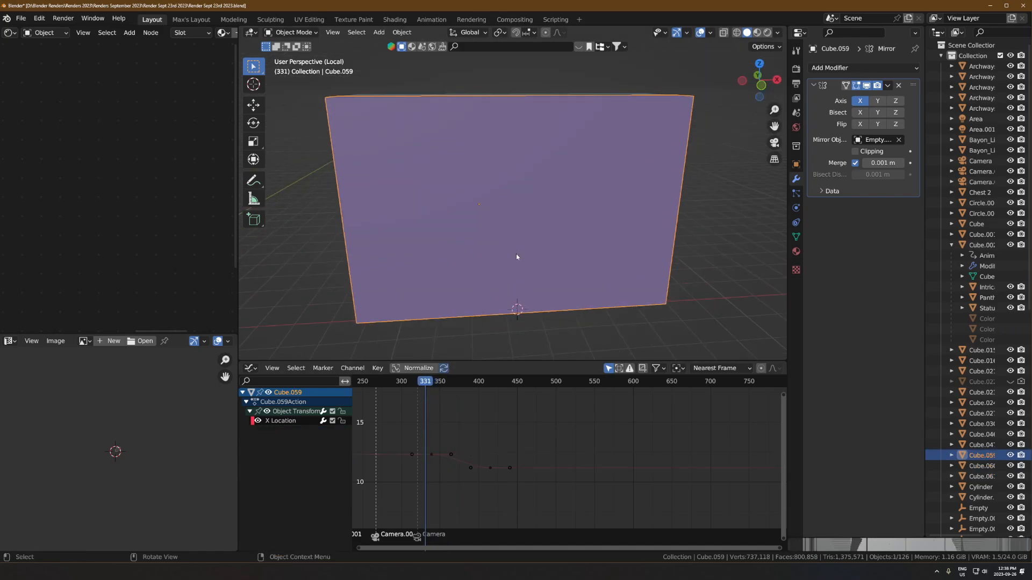
key("shift+a")
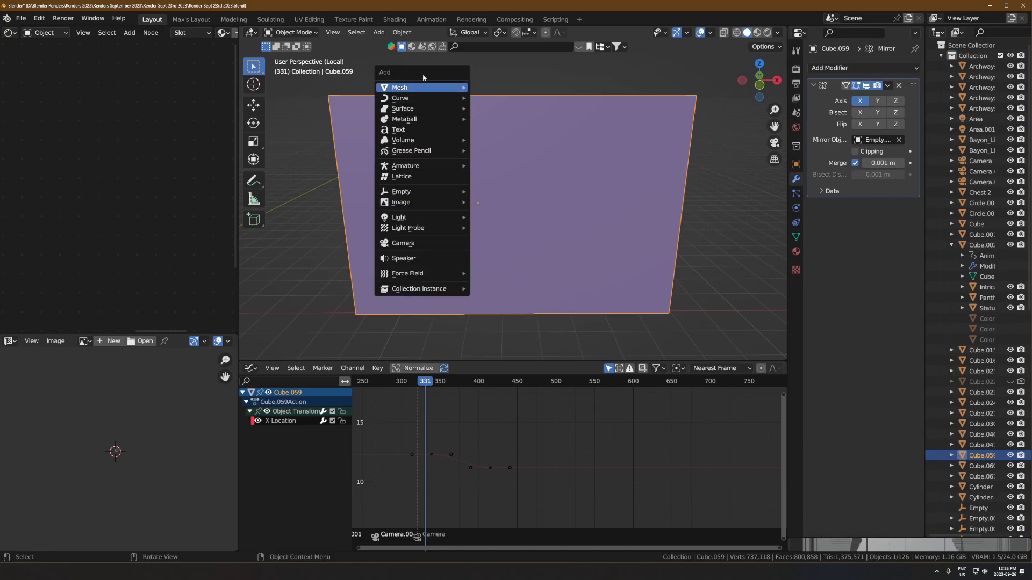
mouse_move(414, 88)
left_click(522, 95)
key("s")
left_click(499, 177)
- Move the small cube about 0.24 m forward along Y, out from the front panel's face
middle_click_drag(501, 180, 525, 223)
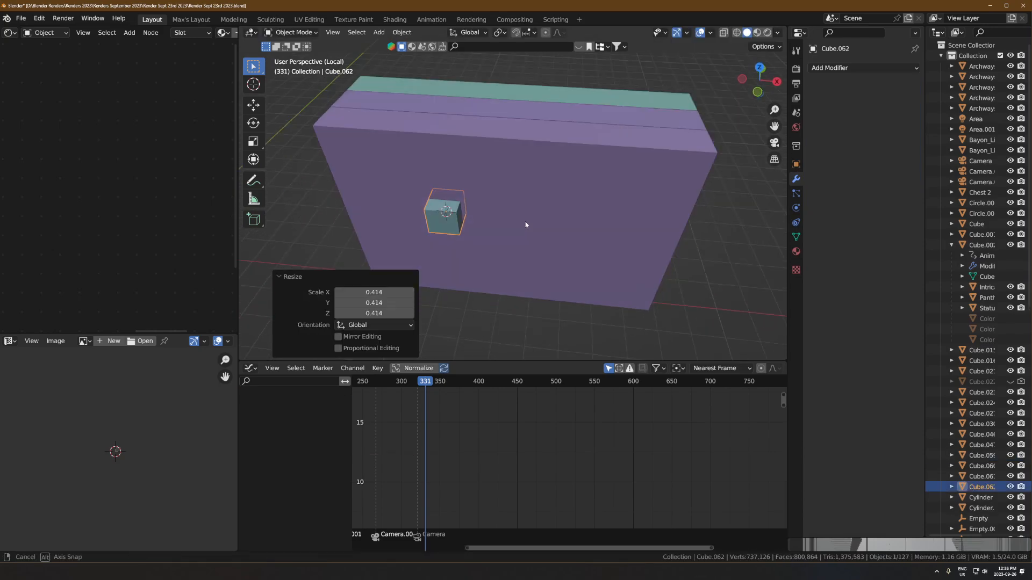
key("g")
key("y")
left_click(511, 206)
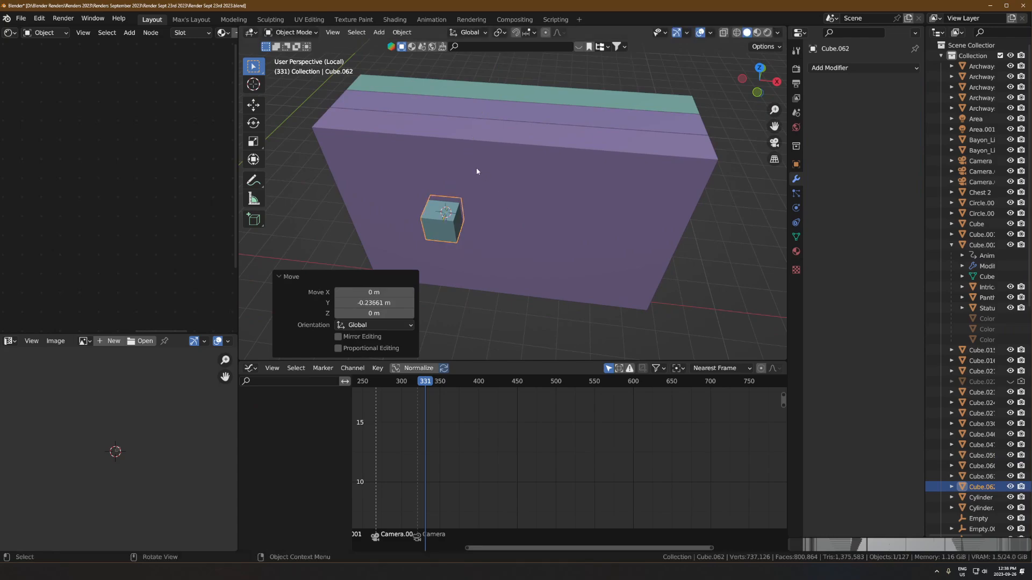
- Parent the small cube to the front panel using Object (Keep Transform)
left_click(477, 170)
left_click_drag(450, 381, 425, 385)
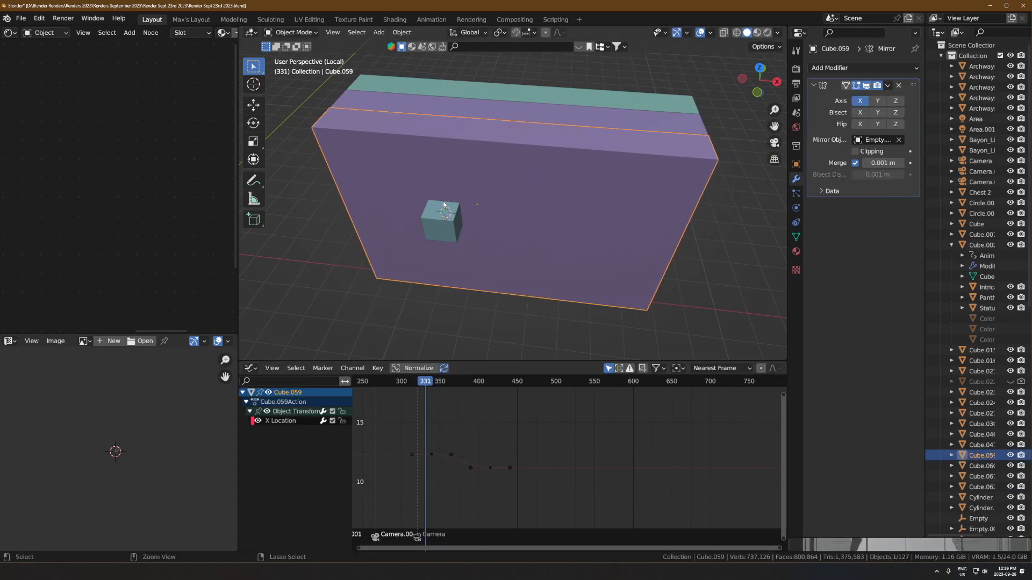
left_click(446, 229)
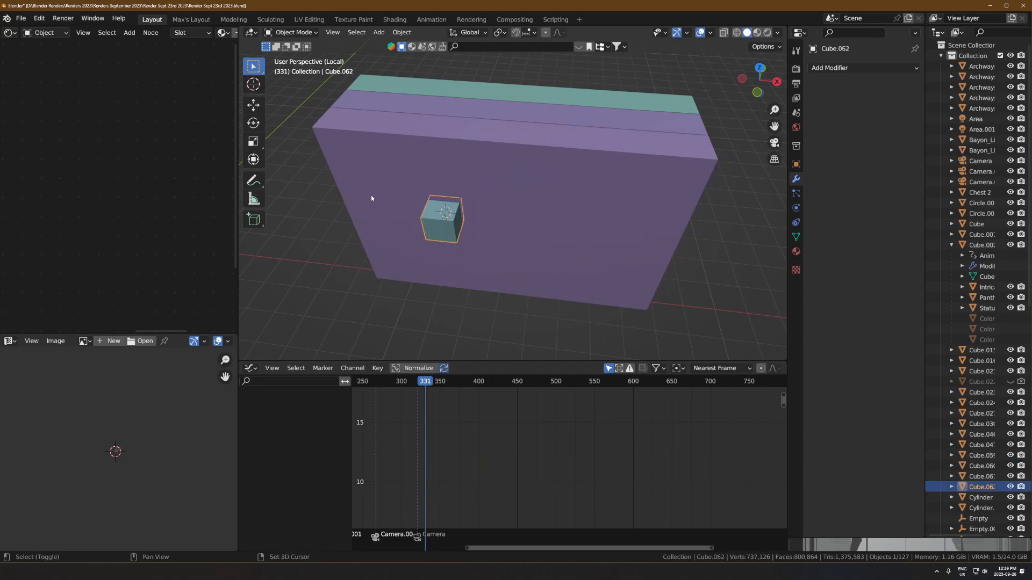
left_click(371, 198, "shift")
key("ctrl+p")
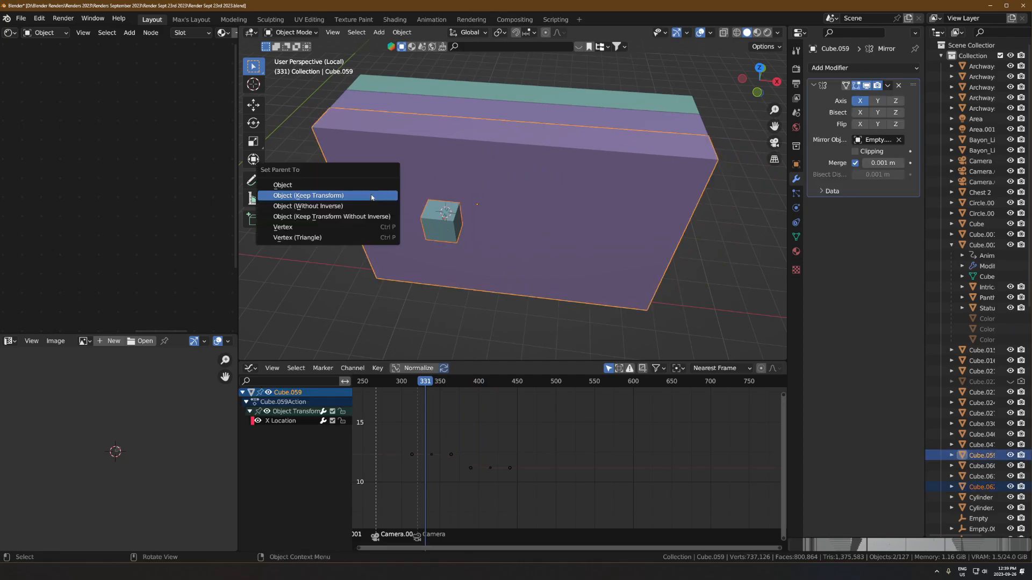
left_click(366, 197)
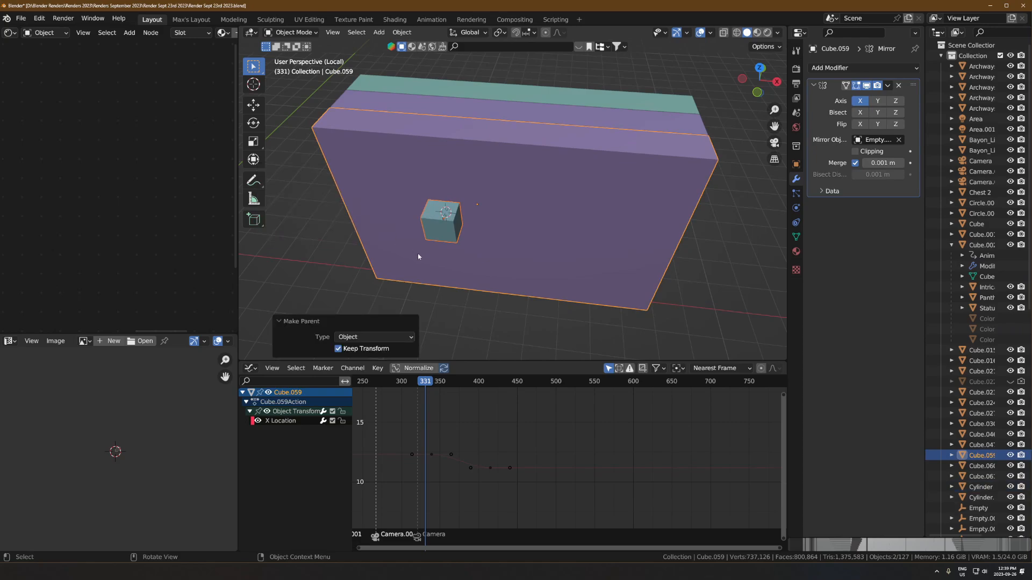
- Set frame 324 and move the small cube along X toward the panels' central seam
left_click_drag(438, 391, 420, 380)
left_click(441, 220)
key("g")
key("x")
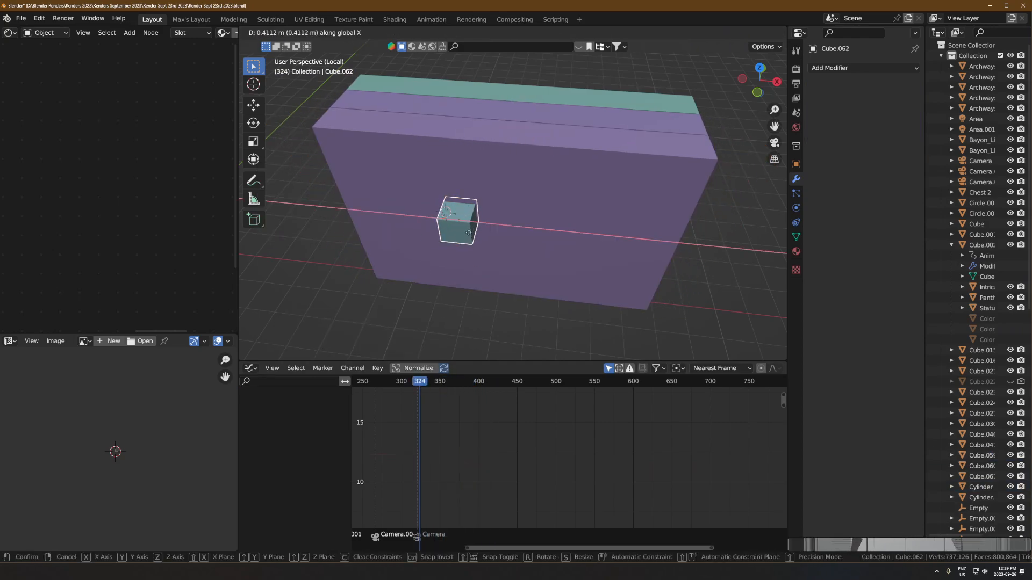
left_click(519, 251)
- Scrub the opening to frame 389 to examine how the parented cube travels with the front panel
middle_click_drag(519, 251, 526, 221)
left_click_drag(417, 385, 337, 387)
middle_click_drag(473, 441, 544, 449)
scroll(544, 449, "down", 3)
left_click_drag(447, 392, 539, 401)
left_click_drag(569, 410, 543, 406)
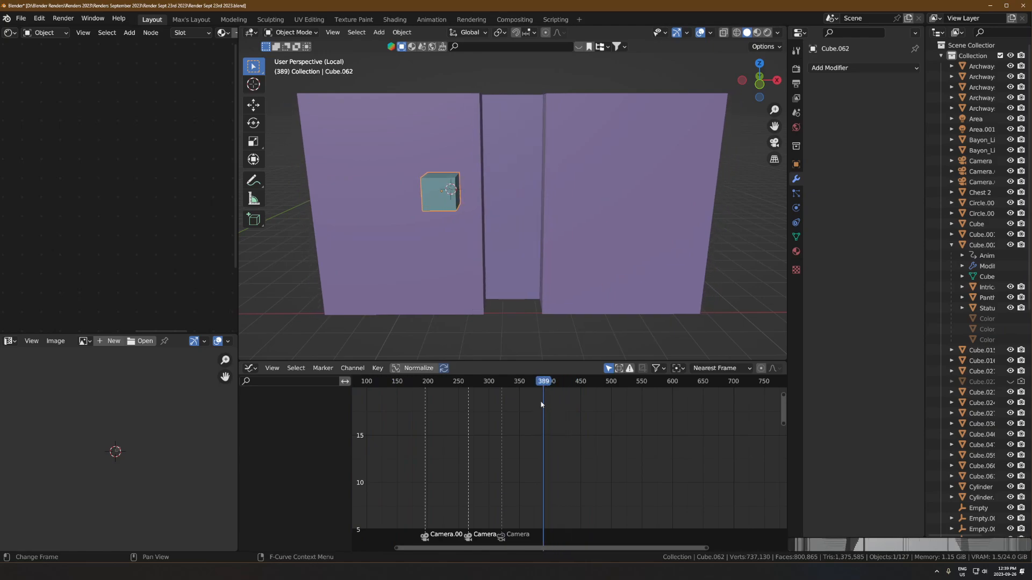
- Shrink the cube and extrude its top face upward about 0.88 m
middle_click_drag(446, 176, 549, 252)
key("s")
left_click(538, 191)
key("KP_Decimal")
scroll(532, 204, "down", 4)
key("Tab")
left_click(518, 144)
scroll(559, 210, "down", 5)
key("e")
left_click(546, 196)
- Add a loop cut to the upper part of the block and extrude its upper side face about 1 m across the gap
key("ctrl+r")
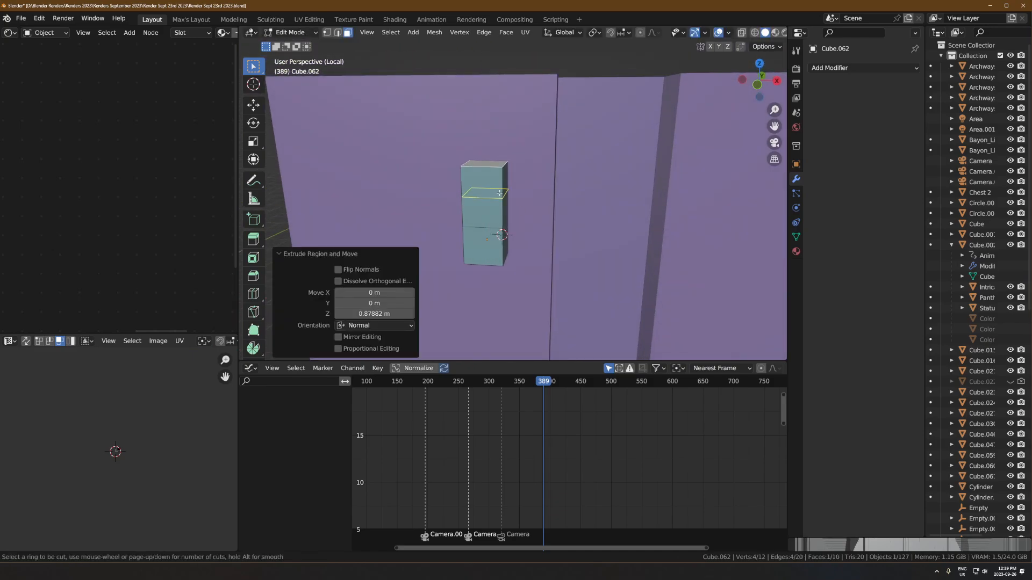
left_click(503, 194)
left_click(502, 199)
key("3")
left_click(506, 187)
key("e")
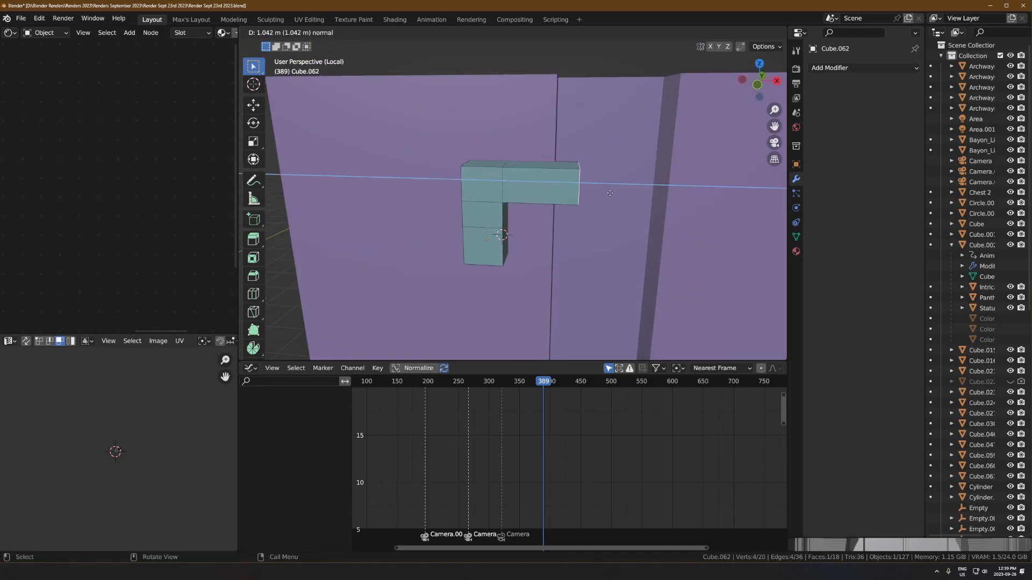
left_click(577, 188)
- Extrude the block's lower side face about 0.93 m across the gap to complete a C shape
middle_click_drag(575, 189, 566, 183)
left_click(498, 240)
left_click(503, 240)
key("e")
left_click(568, 244)
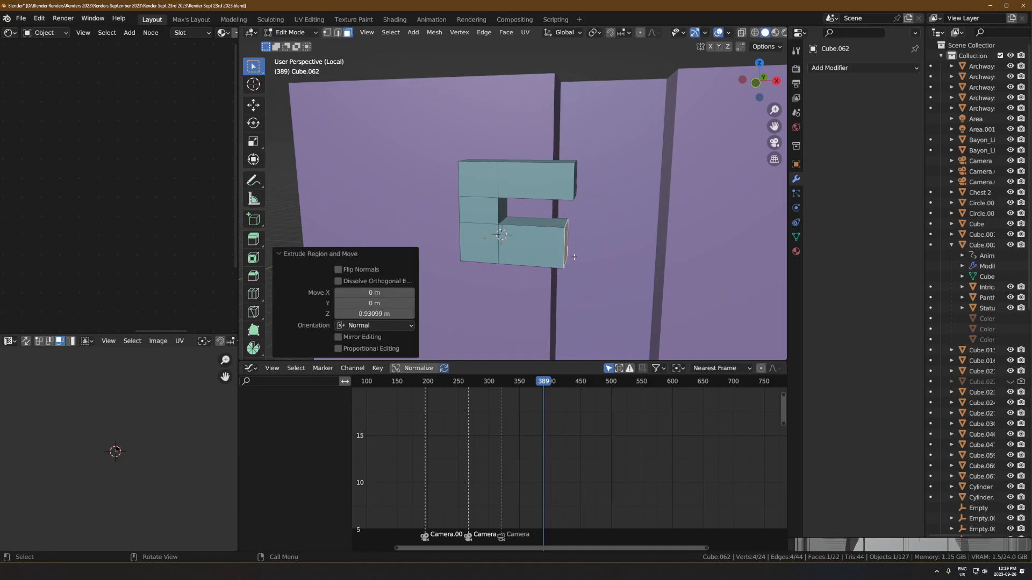
- Lower the top edge vertices of the C shape's lower arm about 0.15 m along Z and leave Edit Mode
middle_click_drag(559, 242, 560, 235)
key("2")
left_click(489, 221, "alt")
key("alt+z")
key("1")
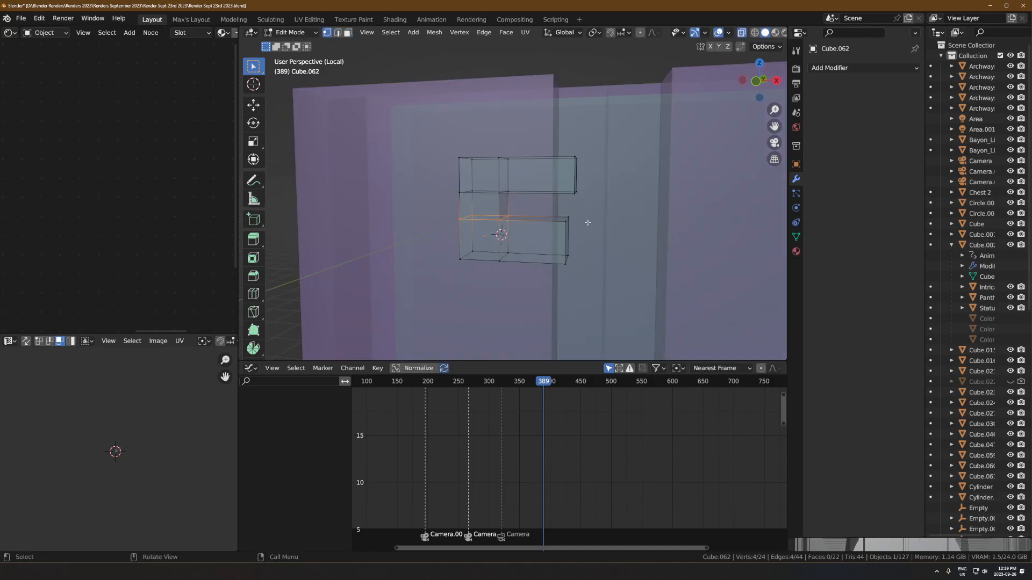
left_click_drag(584, 212, 439, 225)
key("alt+z")
middle_click_drag(611, 272, 614, 271)
key("g")
key("z")
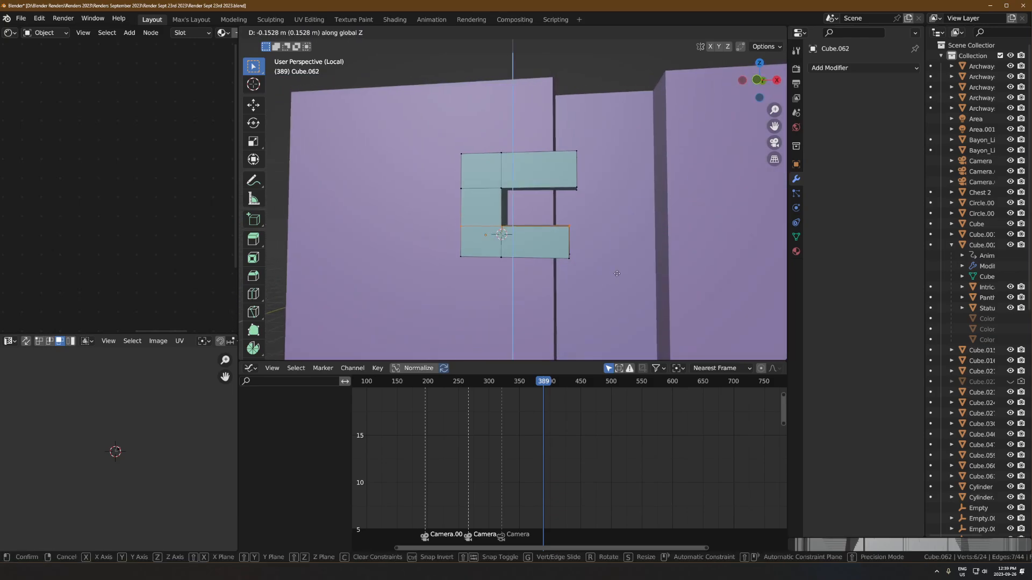
left_click(617, 274)
key("Tab")
scroll(540, 235, "down", 4)
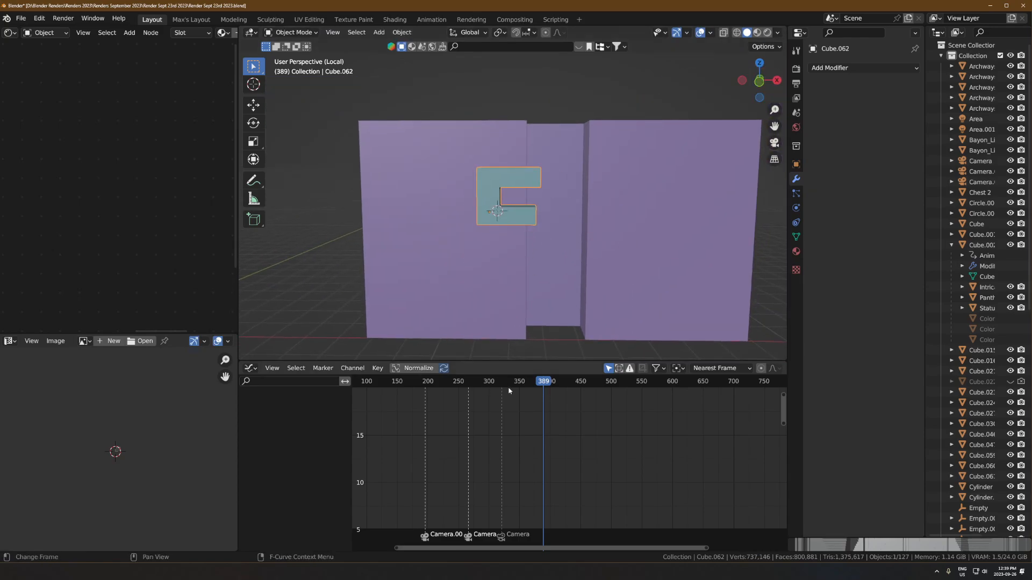
- Scrub between frames 357 and 373 to examine how the C-shaped piece moves with its parent panel
mouse_move(510, 391)
left_mouse_down()
mouse_move(482, 386)
mouse_move(525, 383)
left_mouse_up()
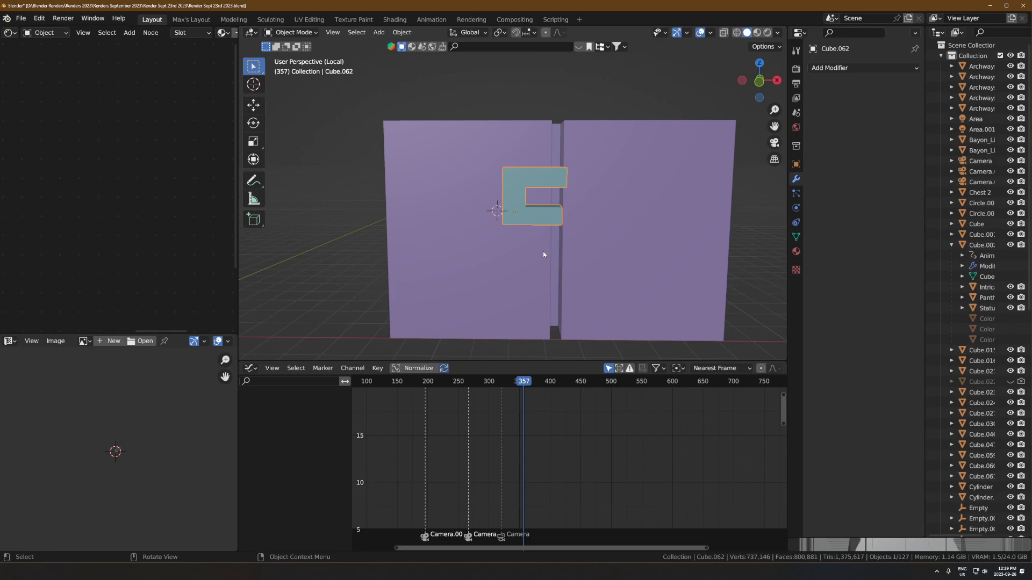
left_click_drag(511, 383, 533, 383)
left_click(459, 144, "shift")
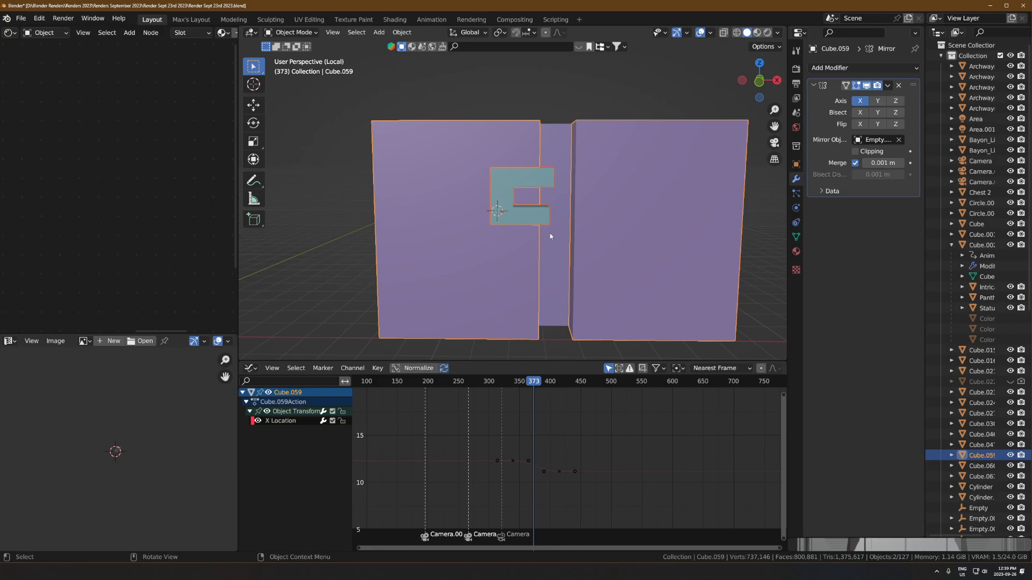
left_click(529, 182)
middle_click_drag(556, 202, 491, 262)
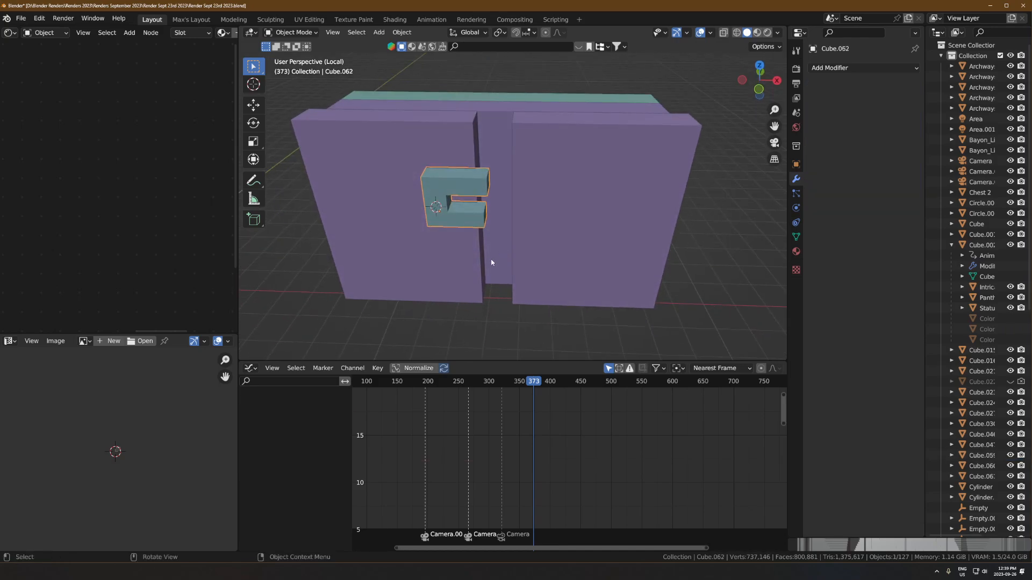
- At frame 252, duplicate the C-shaped piece along X and flip the copy with an X scale of -1
left_click(459, 382)
scroll(469, 220, "up", 3)
middle_click_drag(471, 221, 473, 207)
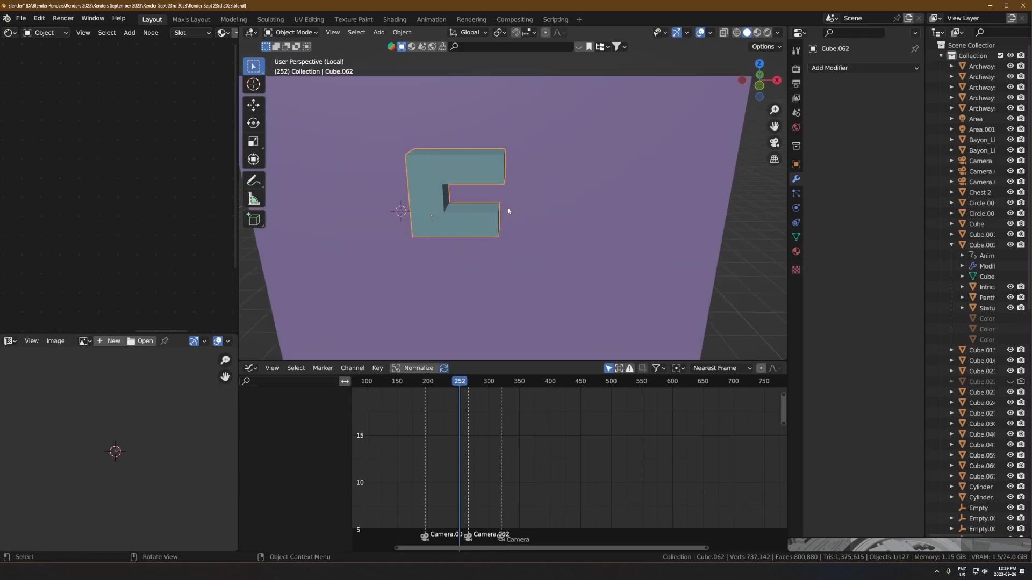
key("shift+d")
key("x")
left_click(530, 206)
type("sx-1")
key("Return")
- Move the flipped copy along X and about 0.61 m down along Z so its arm interlocks with the original
key("g")
key("x")
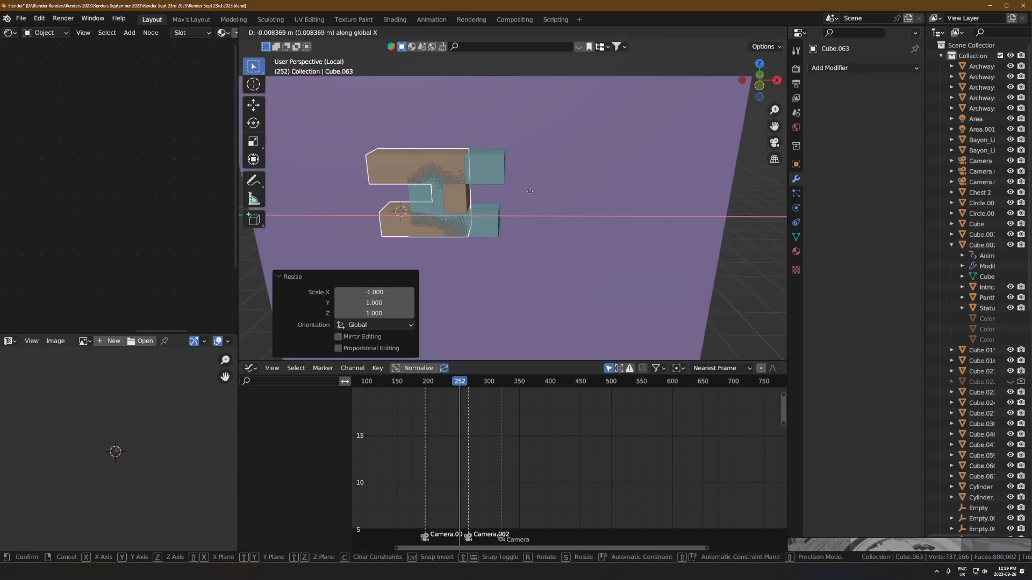
left_click(596, 200)
key("g")
key("z")
left_click(592, 230)
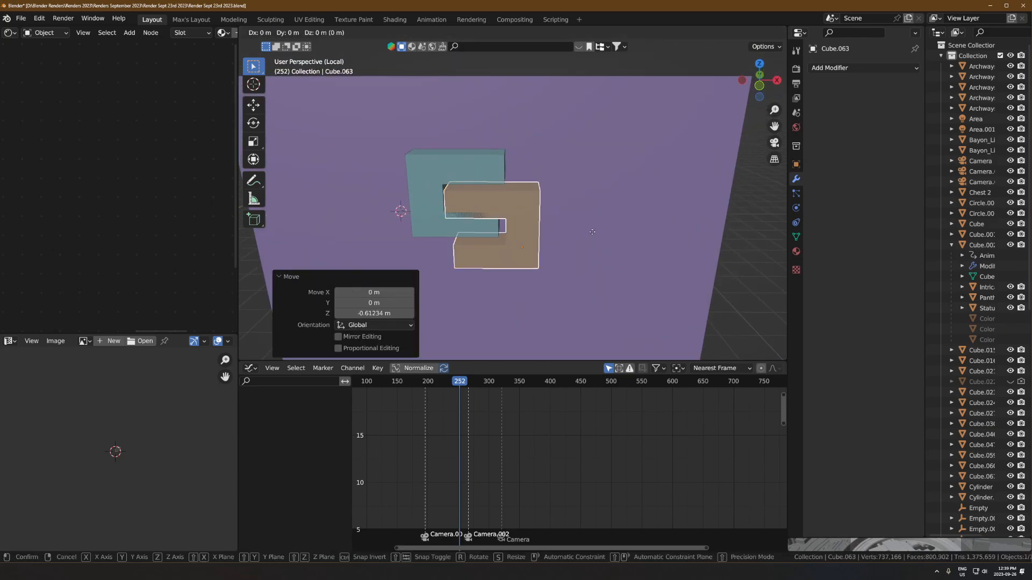
- Clear the flipped copy's parent while keeping its transformation, and raise it about 0.08 m along Z
key("alt+p")
left_click(592, 229)
middle_click_drag(597, 219, 592, 207)
key("g")
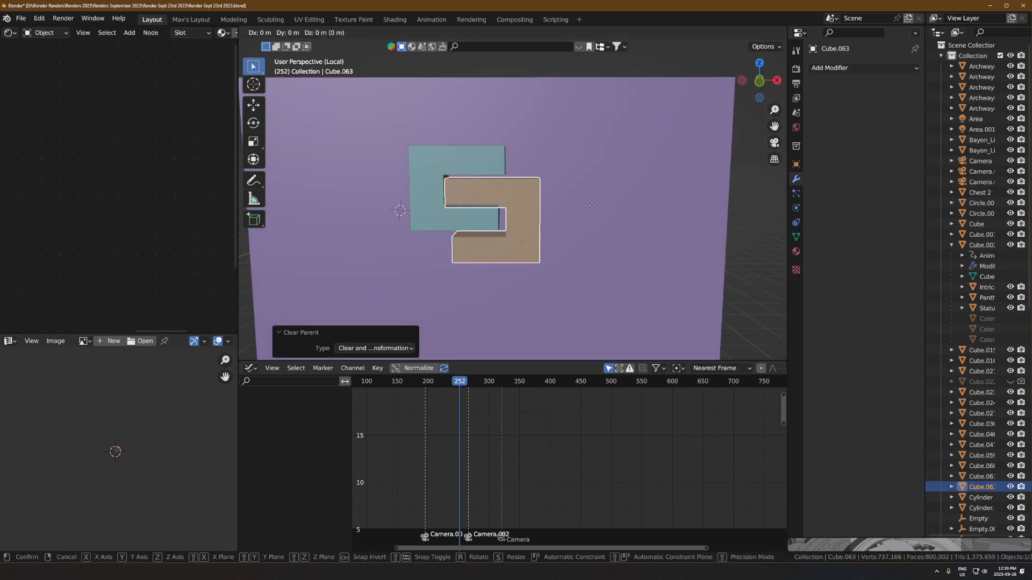
key("z")
left_click(590, 201)
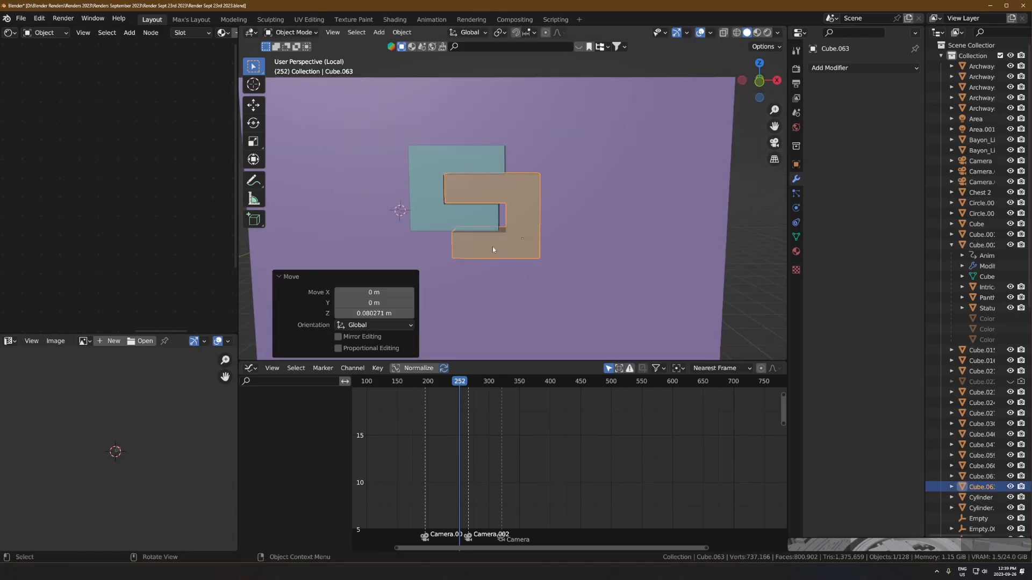
- Scrub to frame 422 and select the front panel to compare the two lock pieces against the opened doors
left_click_drag(458, 384, 563, 384)
left_click(606, 214)
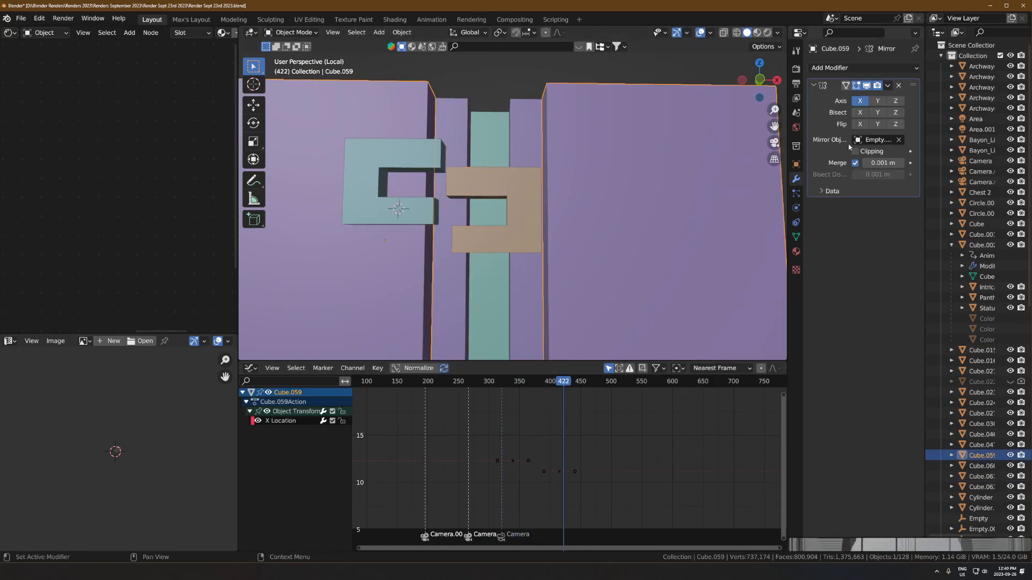
scroll(517, 196, "down", 5)
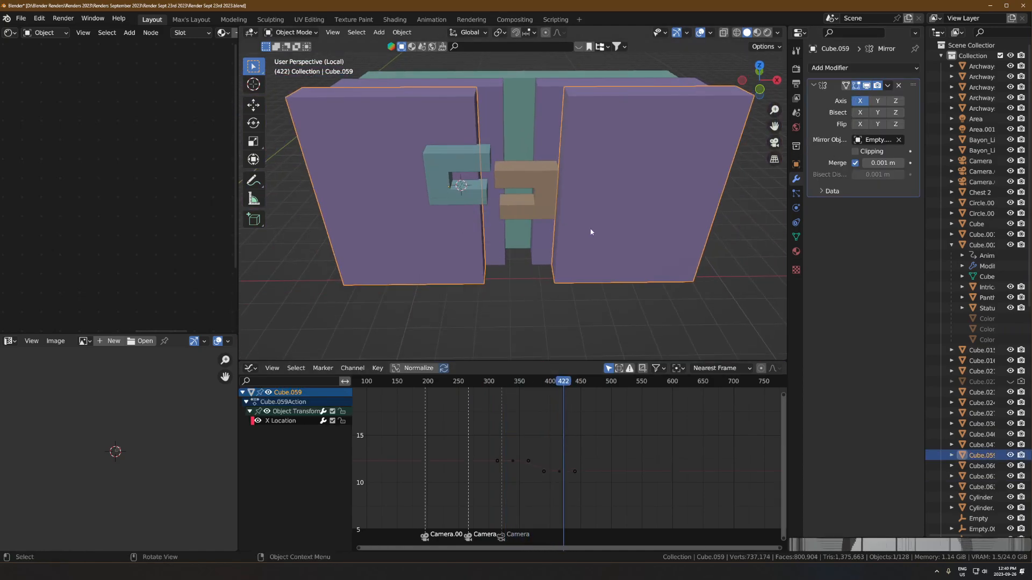
- Exit local view, select the stepped lock block on the temple doors, and examine its Transformation constraint settings
key("KP_Divide")
scroll(592, 188, "up", 6)
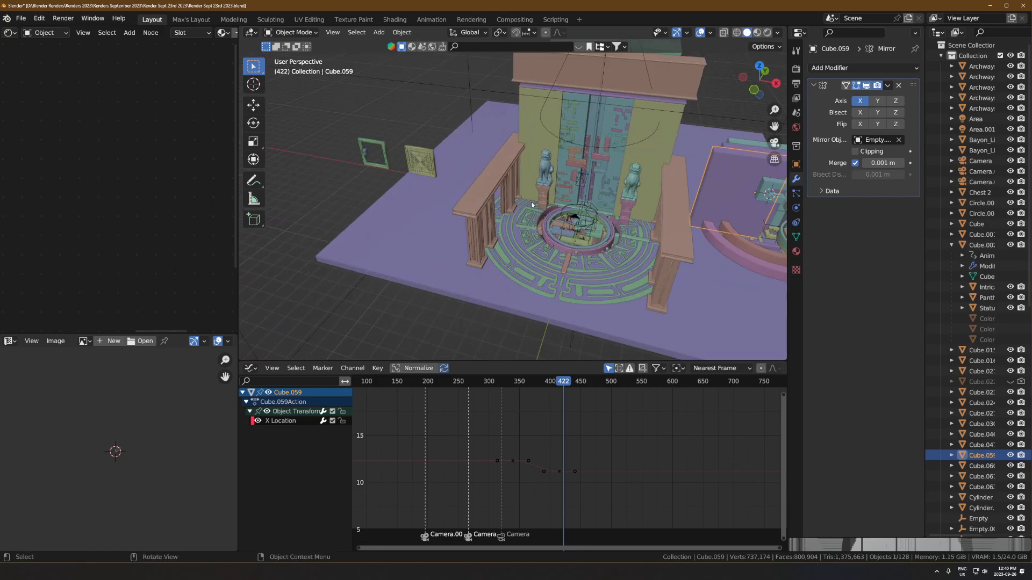
left_click(643, 147)
left_click(863, 67)
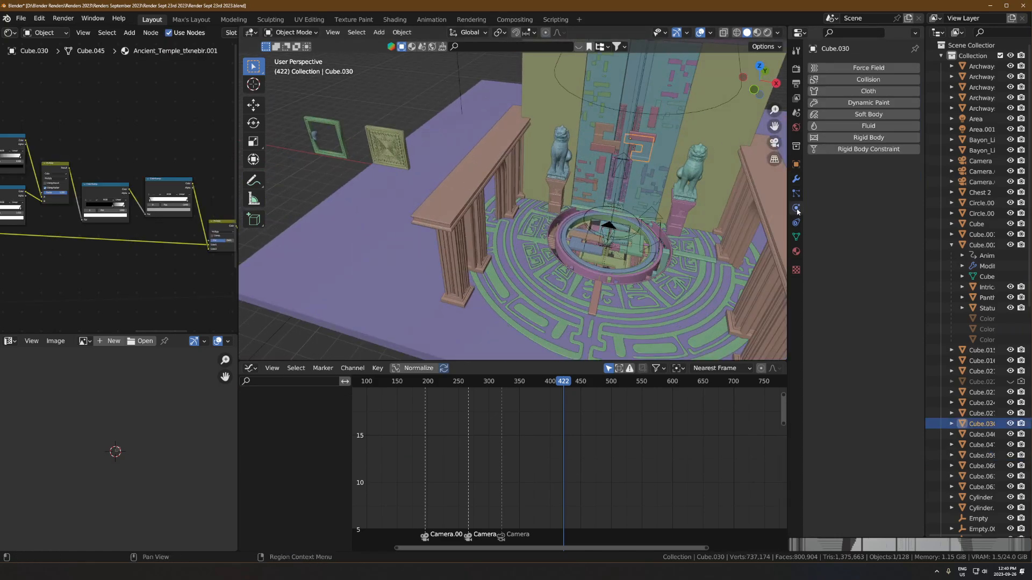
left_click(796, 223)
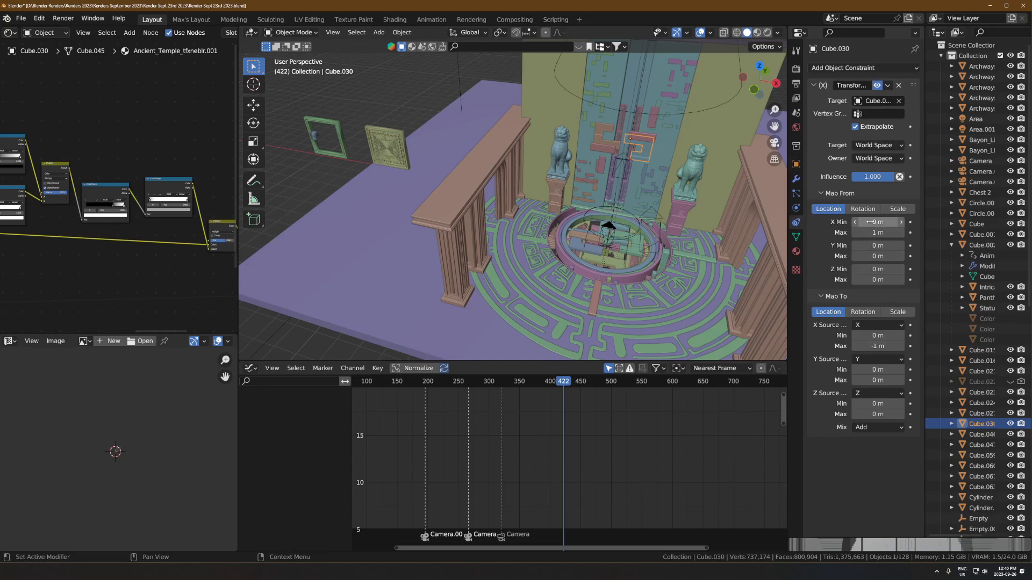
scroll(584, 250, "up", 5)
key("KP_Decimal")
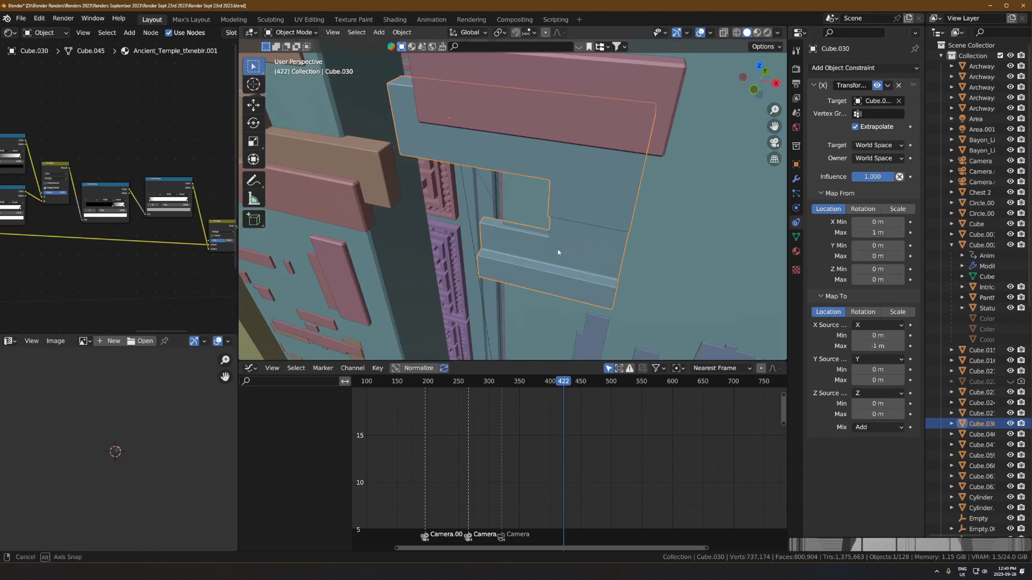
scroll(557, 250, "down", 3)
middle_click_drag(488, 248, 558, 219)
scroll(558, 218, "down", 3)
scroll(562, 216, "down", 6)
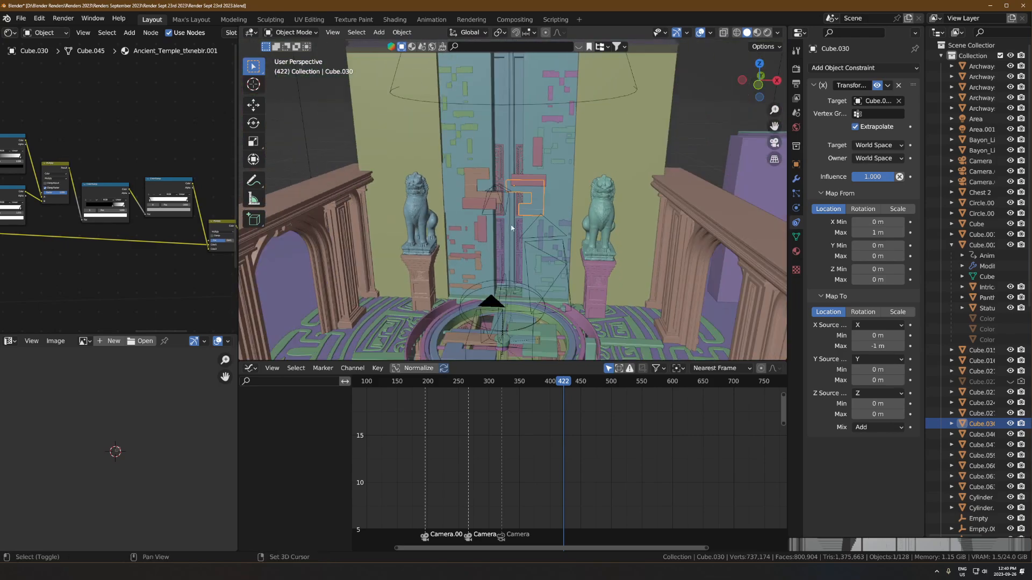
- Select the demonstration front panel and both C-shaped lock pieces and isolate them in local view
left_click(630, 211)
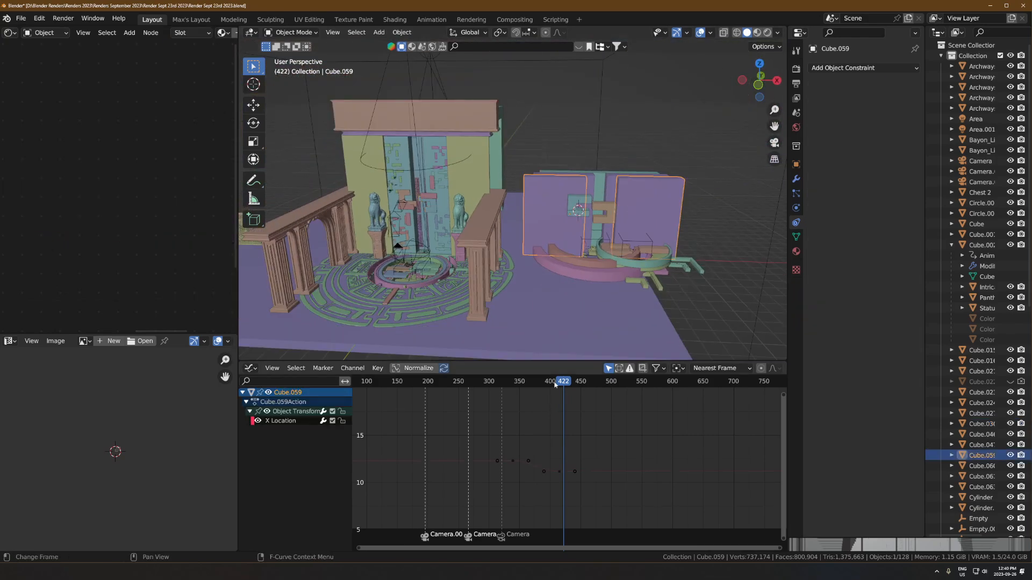
left_click(578, 205, "shift")
left_click(606, 211, "shift")
key("KP_Divide")
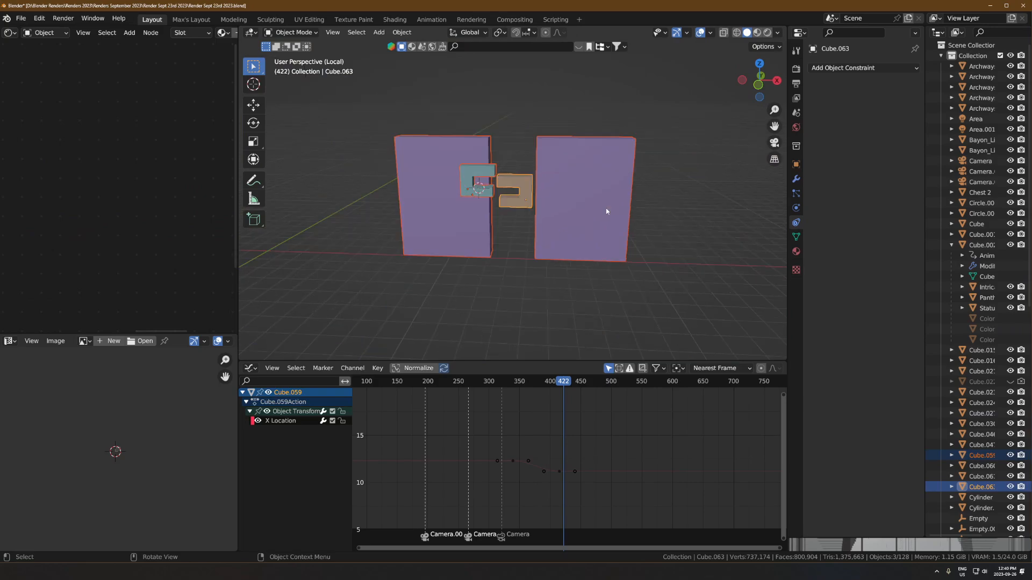
- Remove the Mirror modifier from the front panel
middle_click_drag(606, 211, 430, 134)
left_click(431, 133)
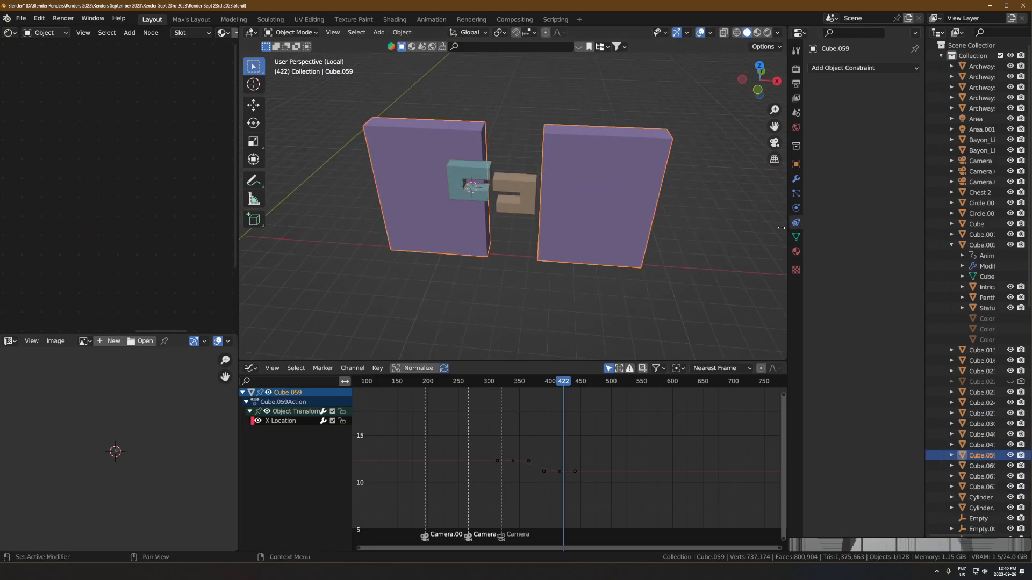
left_click(797, 192)
left_click(796, 180)
key("x")
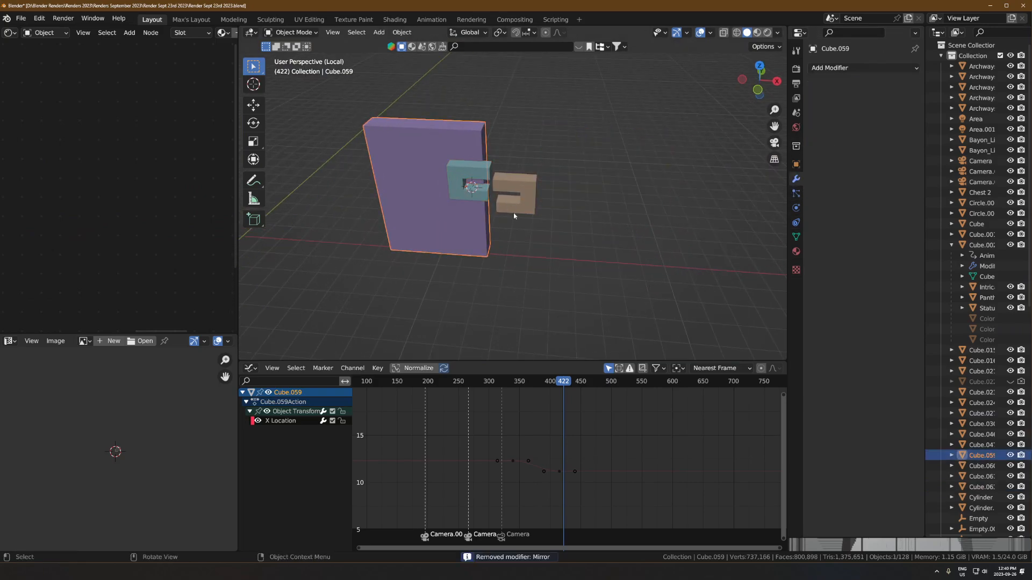
- Try duplicating the front panel along X as a second door half at frame 318, and undo the copy
left_click_drag(544, 382, 500, 380)
key("shift+d")
key("x")
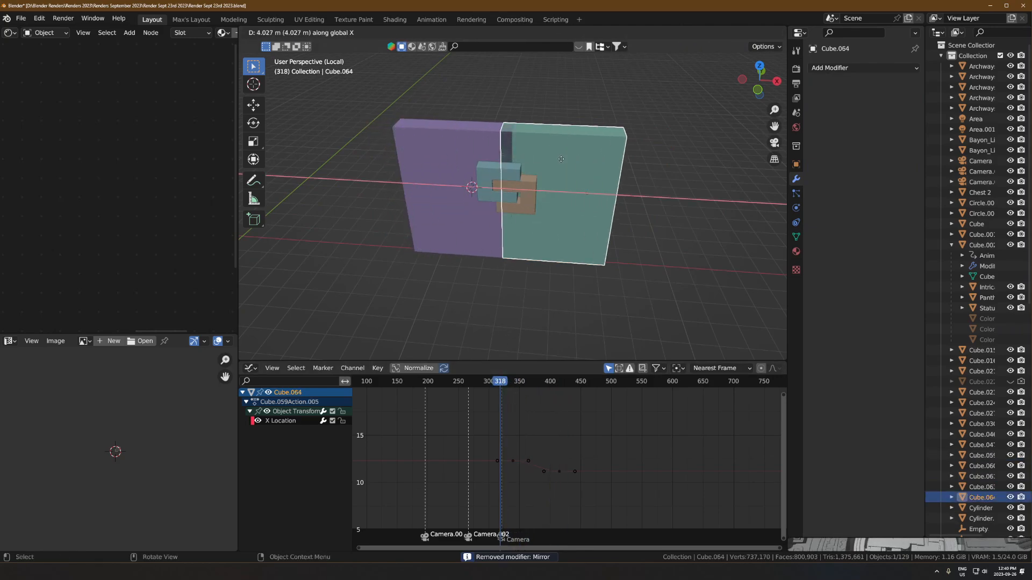
left_click(600, 159)
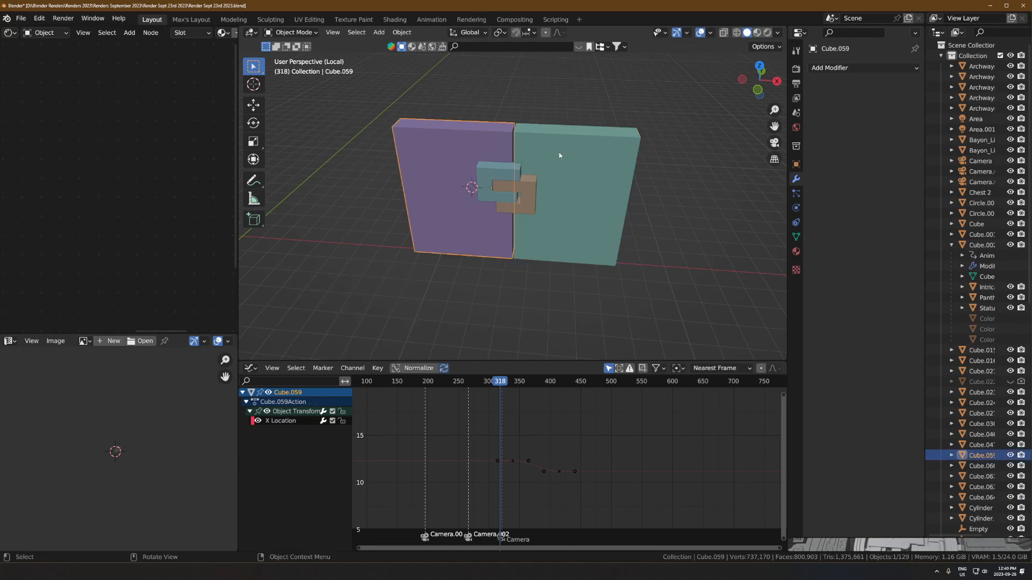
key("ctrl+z")
- Scrub to frame 424, select the orange C-shaped lock piece, and leave local view
scroll(512, 440, "up", 1)
left_click_drag(486, 381, 564, 380)
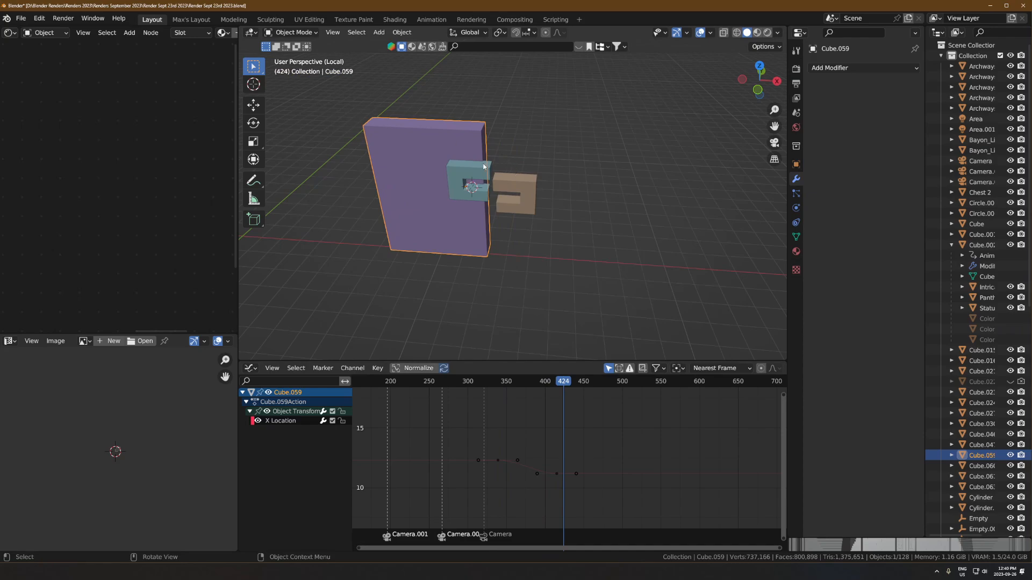
left_click(507, 177)
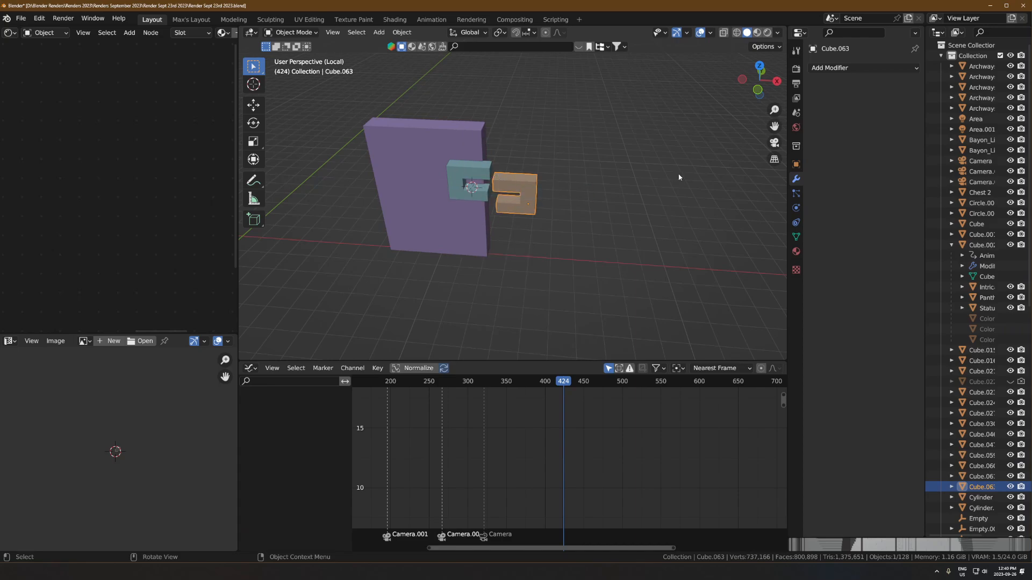
key("KP_Divide")
- Select the C-shaped lock block on the right temple door and examine its Transformation constraint mapping against the opened doors
left_click(431, 213)
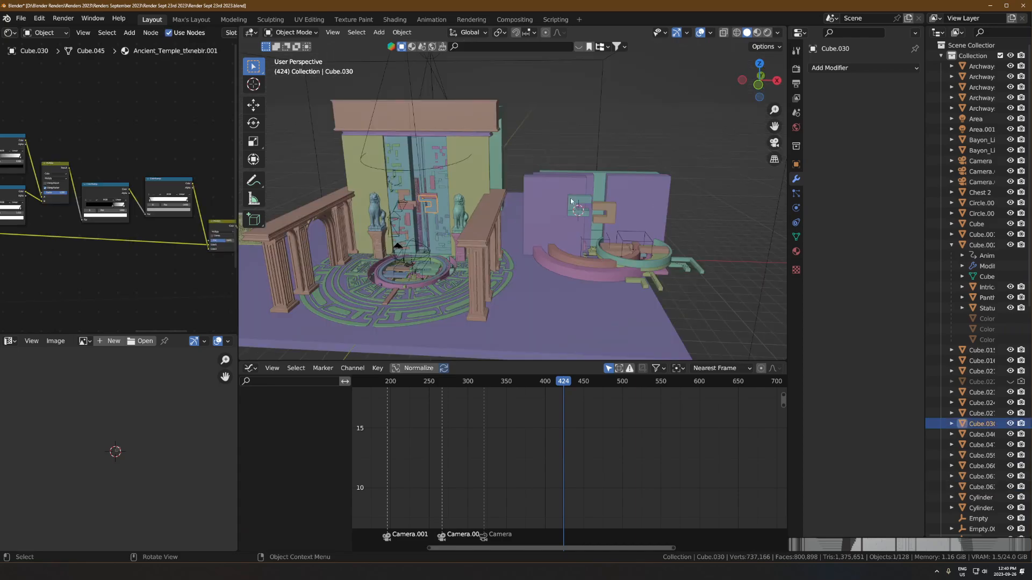
left_click(414, 205)
left_click(431, 207)
left_click(796, 223)
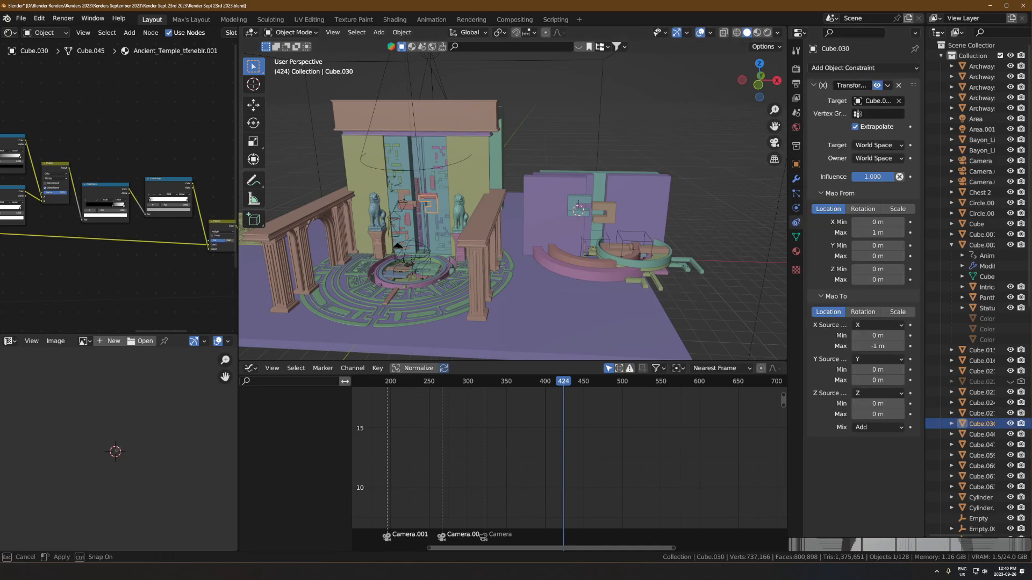
left_click_drag(788, 136, 733, 136)
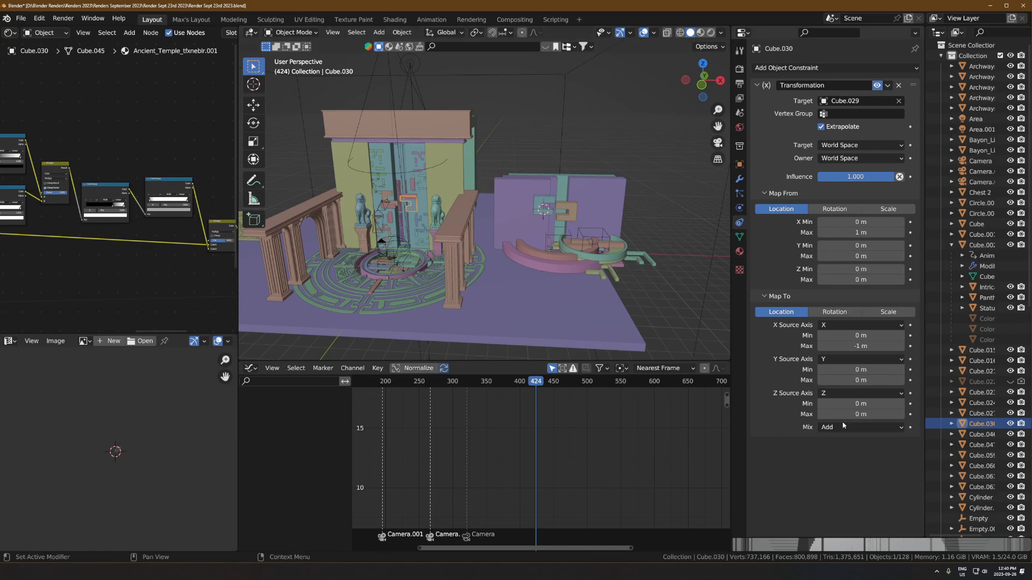
scroll(376, 210, "up", 4)
middle_click_drag(324, 207, 490, 185, "shift")
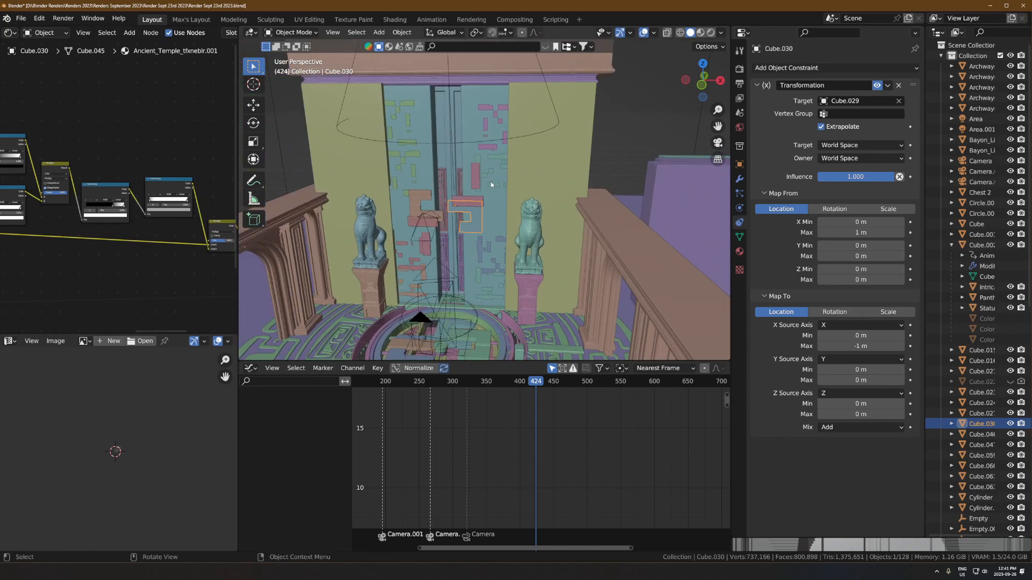
scroll(461, 230, "up", 2)
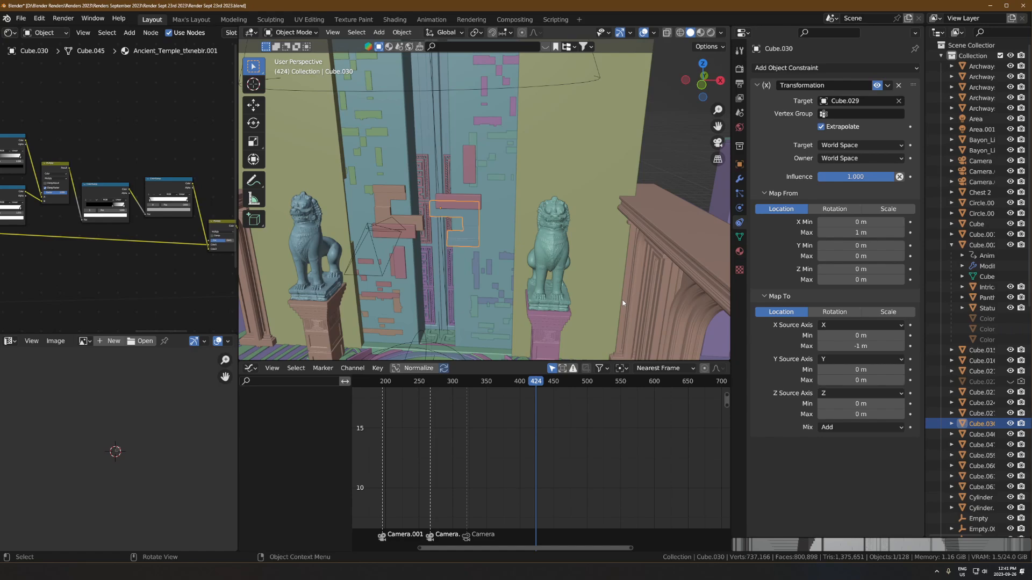
scroll(623, 300, "down", 10)
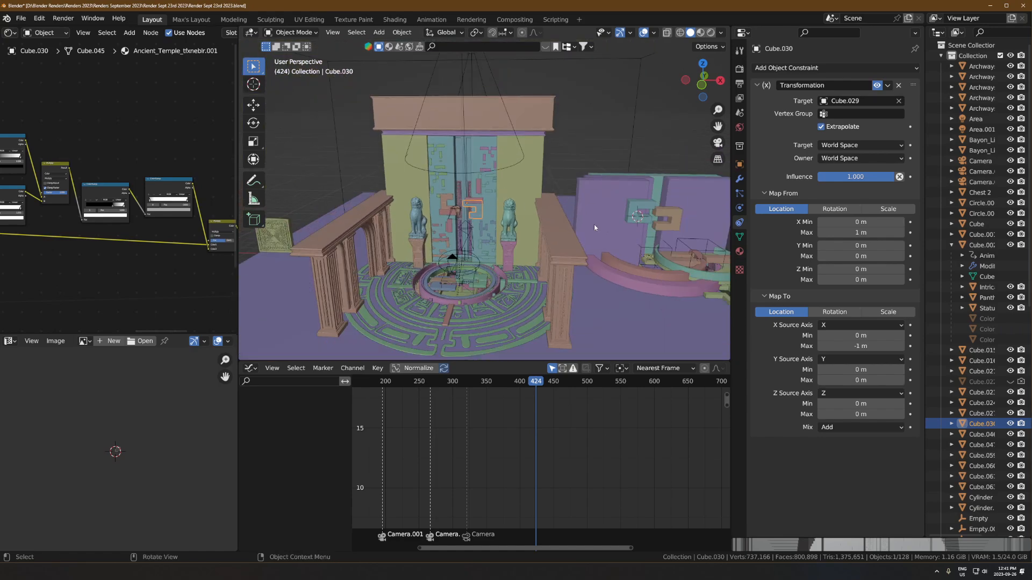
- Select and frame the demonstration front panel, and scrub to frame 322 to view the lock pieces in the closed position
mouse_move(595, 224)
middle_mouse_down()
mouse_move(608, 250)
mouse_move(589, 221)
middle_mouse_up()
left_click(586, 214)
key("KP_Decimal")
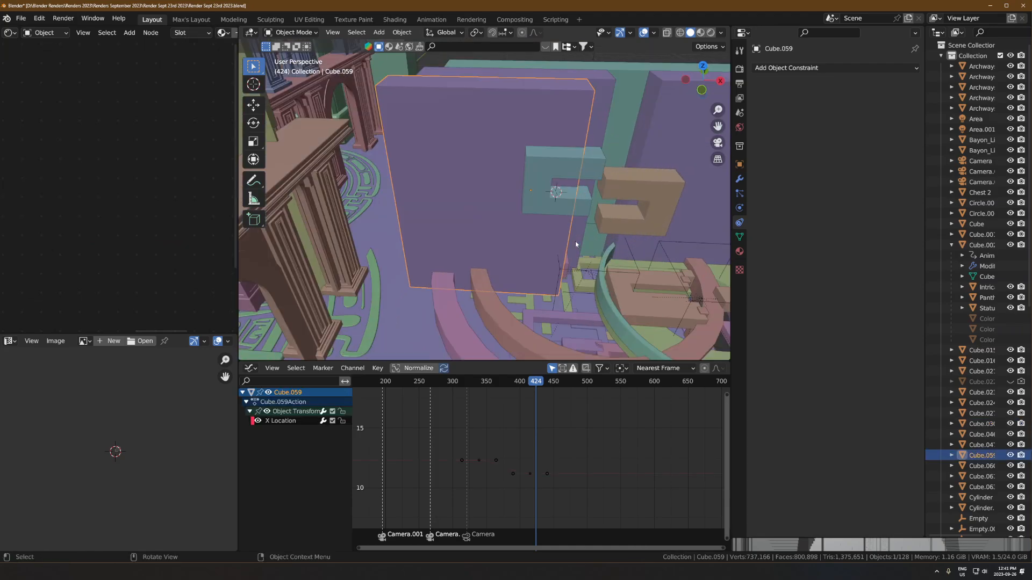
scroll(575, 244, "down", 4)
left_click_drag(537, 383, 467, 383)
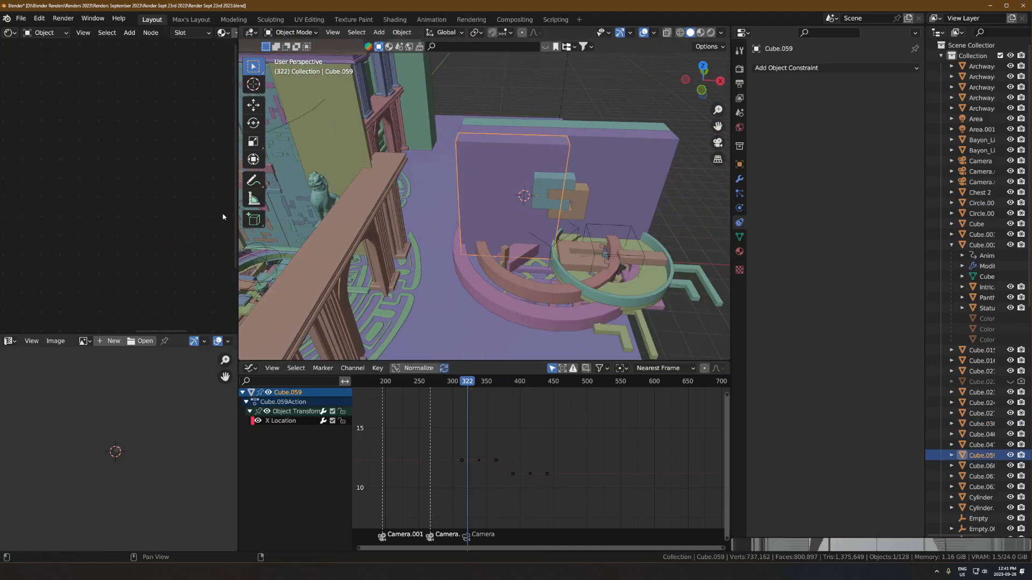
- Select the stepped lock block on the left temple door and scrub to frame 331 to inspect how the lock pieces interlock
middle_click_drag(253, 216, 487, 241, "shift")
scroll(446, 236, "up", 3)
scroll(487, 242, "up", 3)
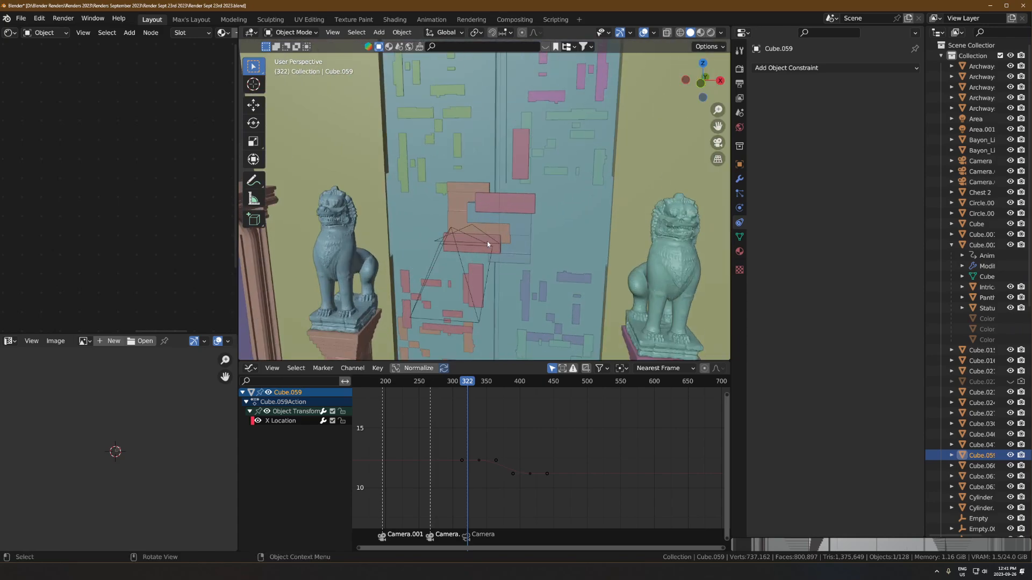
left_click(465, 196)
key("KP_Decimal")
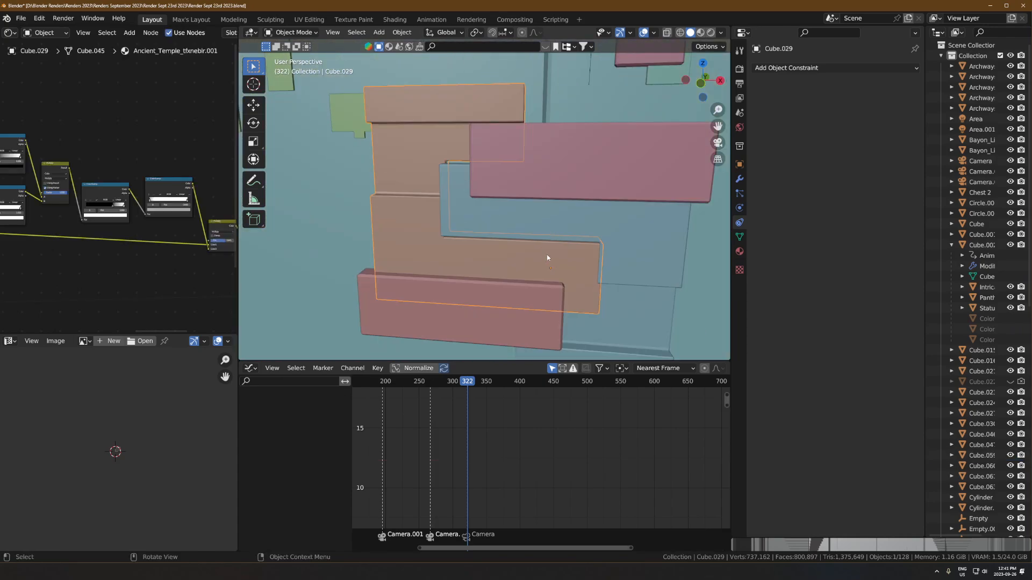
scroll(499, 225, "down", 4)
left_click_drag(468, 383, 513, 395)
left_click(473, 405)
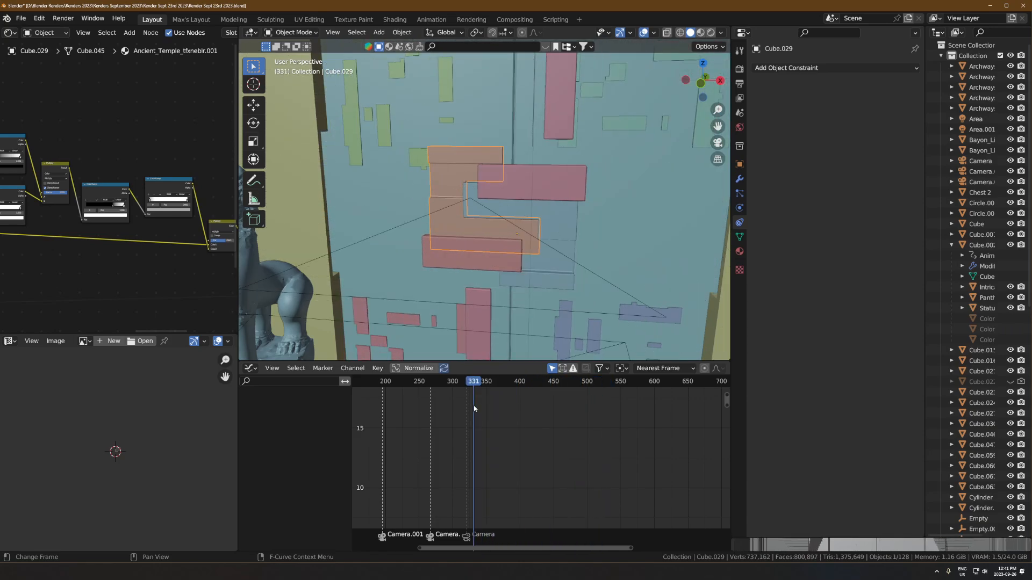
- Select the main camera near the circular platform and rewind the animation to frame 1
scroll(453, 194, "down", 5)
scroll(454, 194, "down", 5)
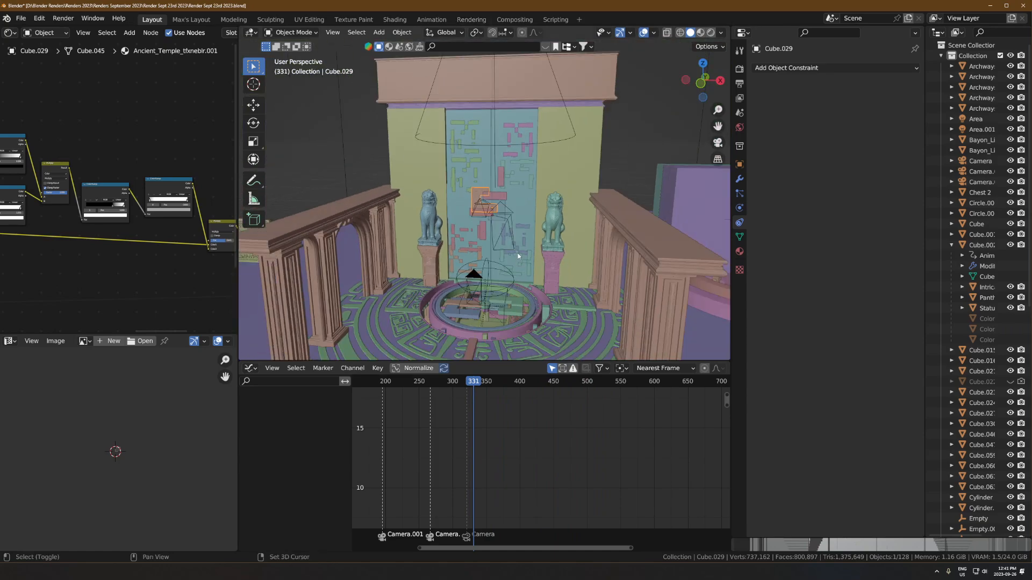
left_click(480, 275)
scroll(473, 283, "up", 8)
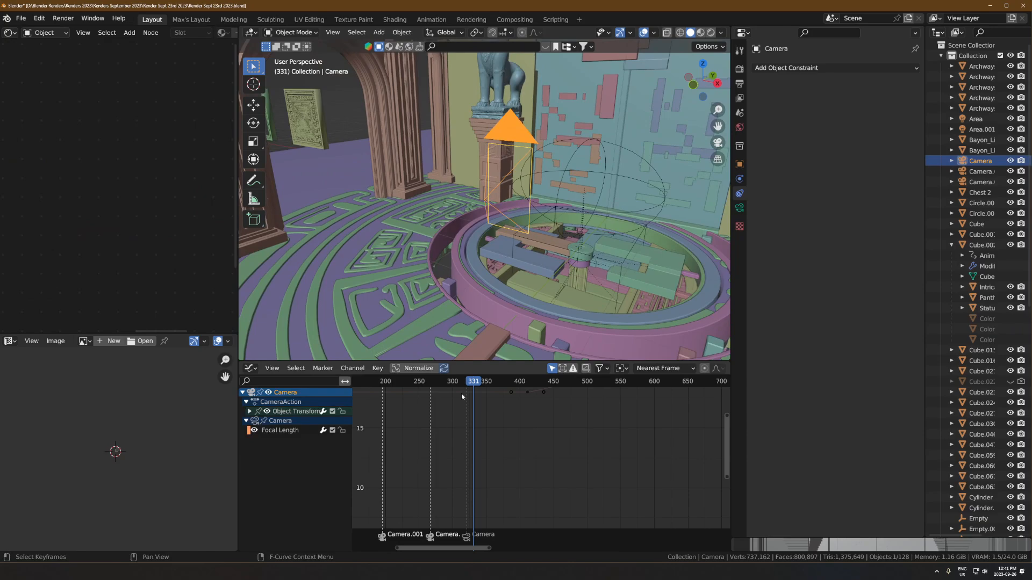
left_click_drag(466, 382, 636, 438)
scroll(634, 439, "down", 6)
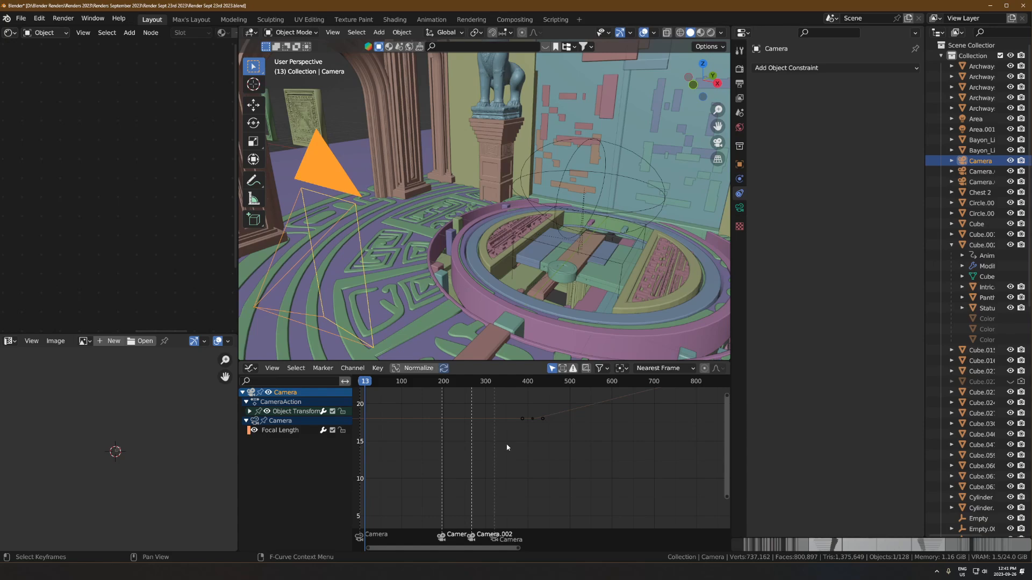
key("shift+Left")
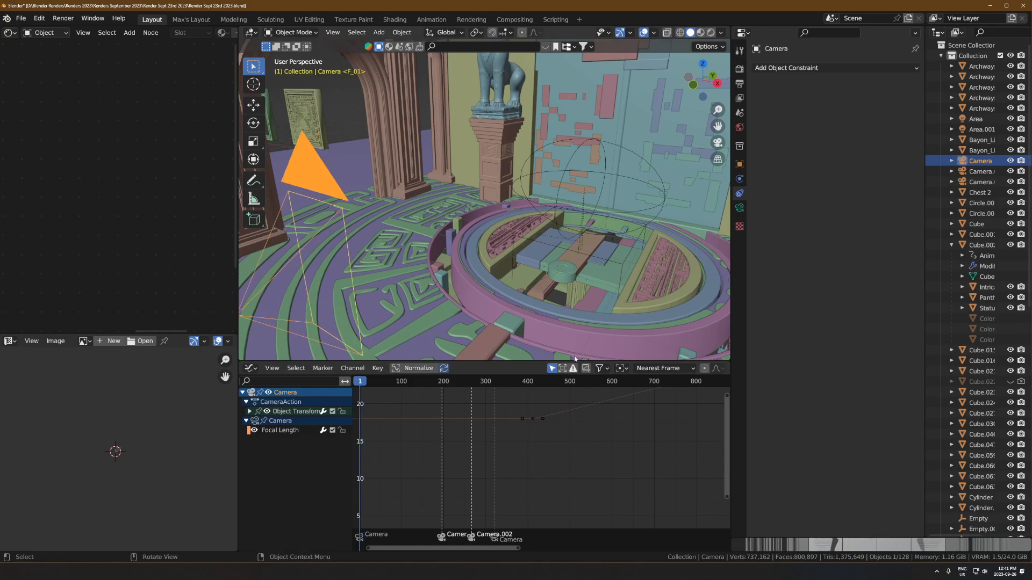
- Preview the shot through the camera in rendered shading, show its lens settings, and check frames 67 and 1
scroll(570, 408, "down", 1)
scroll(579, 333, "down", 4)
key("KP_0")
key("z")
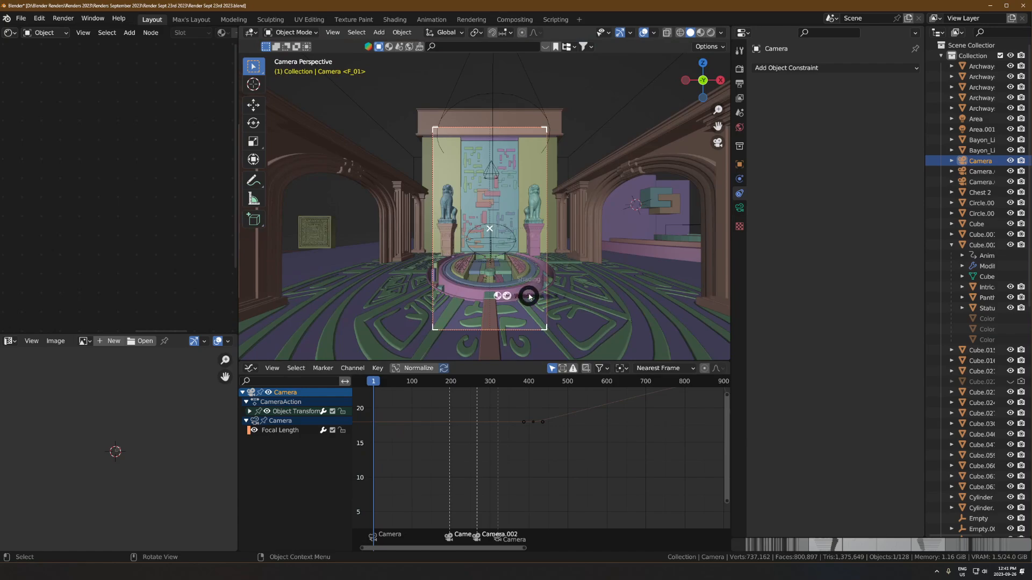
left_click(511, 212)
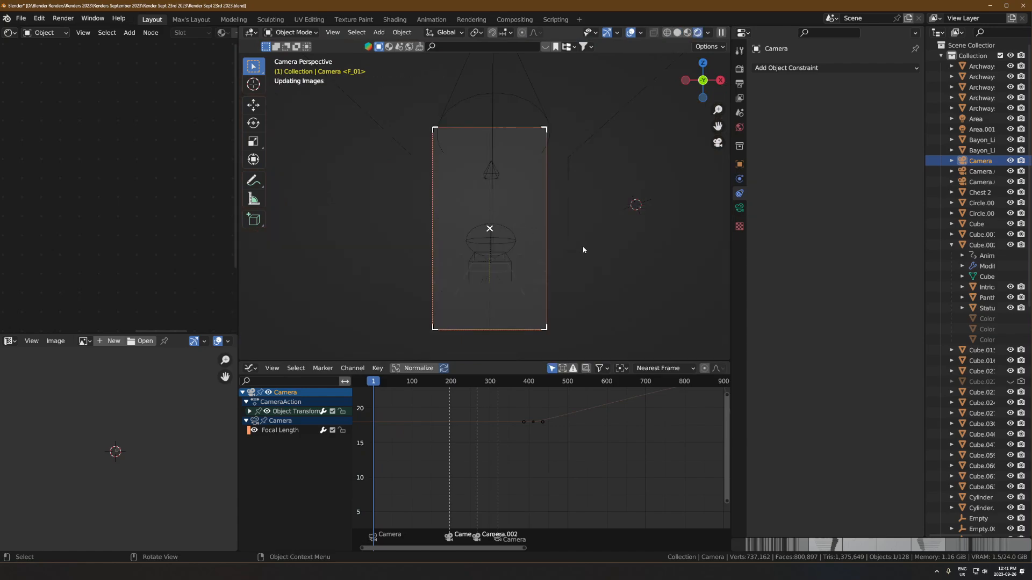
left_click(740, 208)
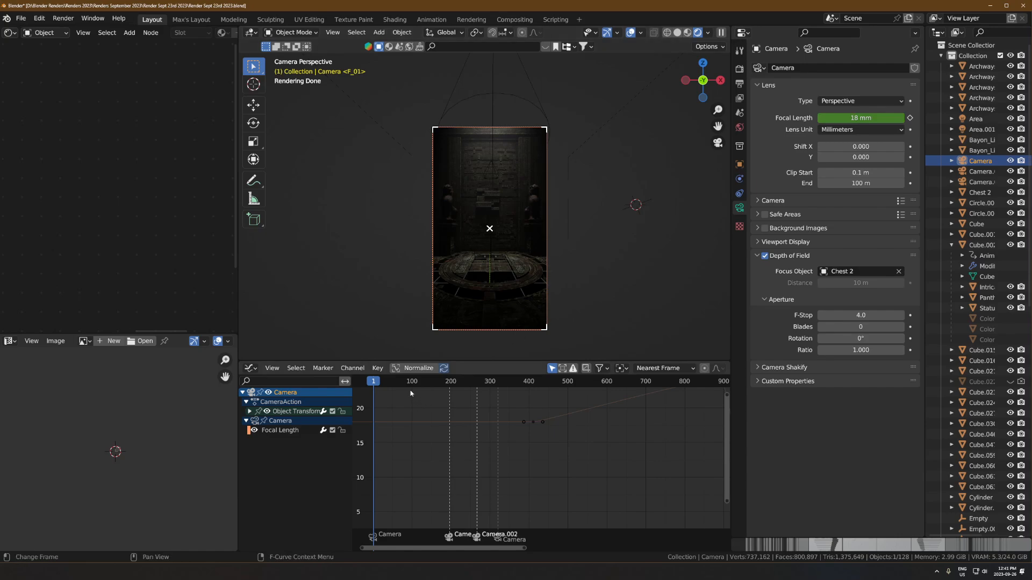
left_click_drag(397, 384, 373, 390)
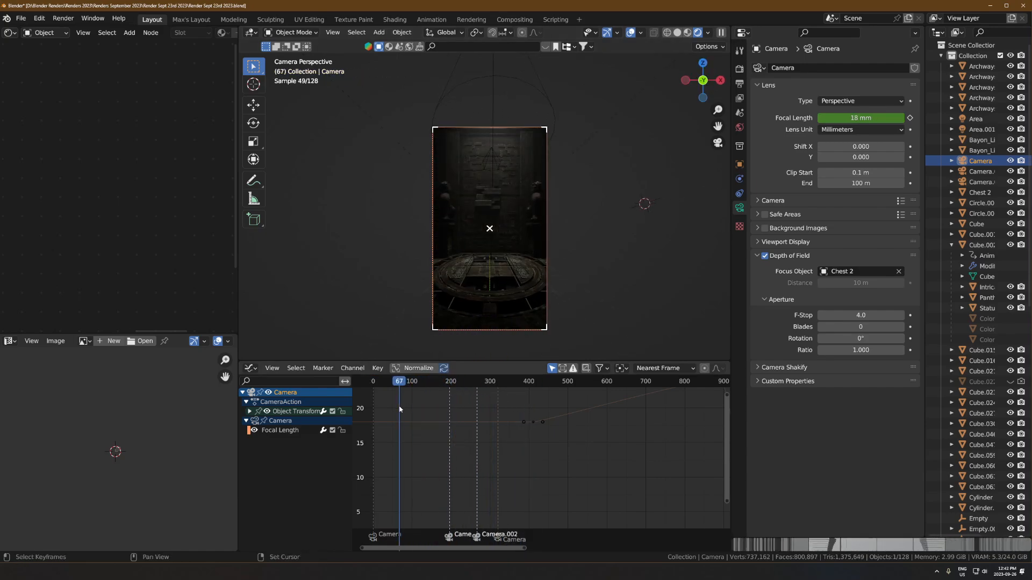
scroll(459, 285, "up", 2)
middle_click_drag(539, 301, 527, 281, "shift")
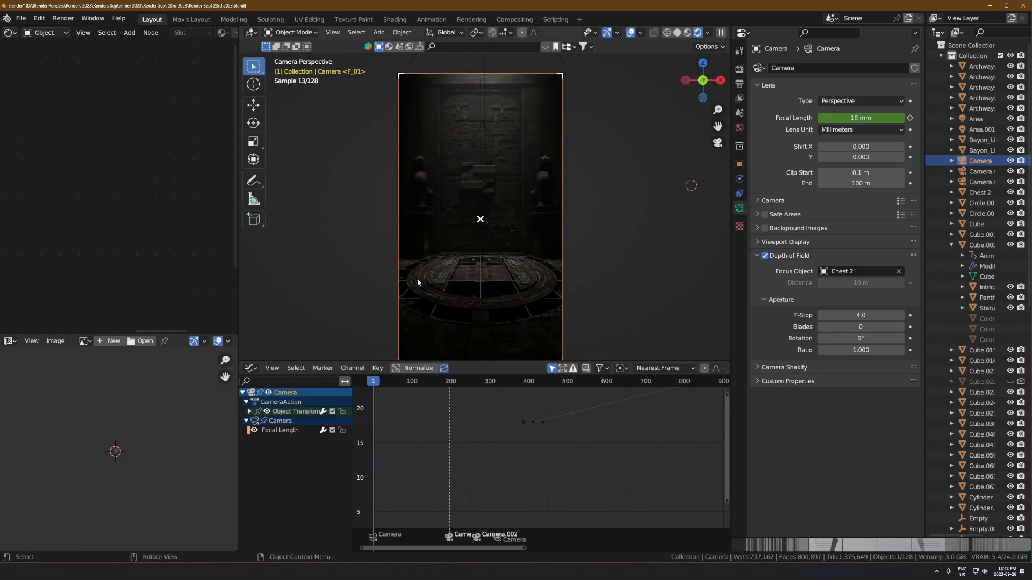
- Return to solid shading, play briefly to frame 21, and inspect the camera's placement from outside the camera view
key("z")
key("space")
key("space")
middle_click_drag(621, 280, 563, 322)
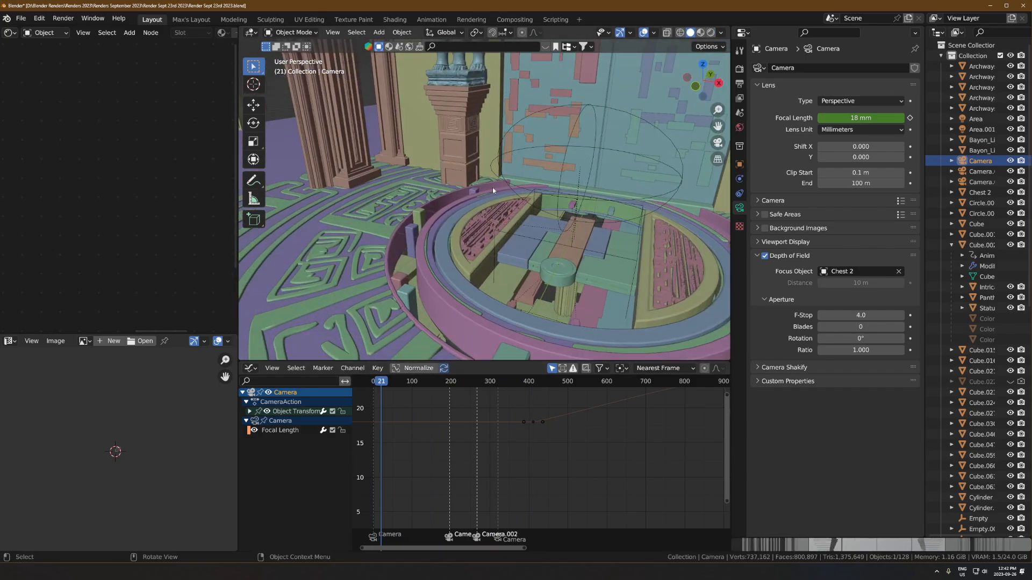
middle_click_drag(493, 189, 462, 244, "ctrl")
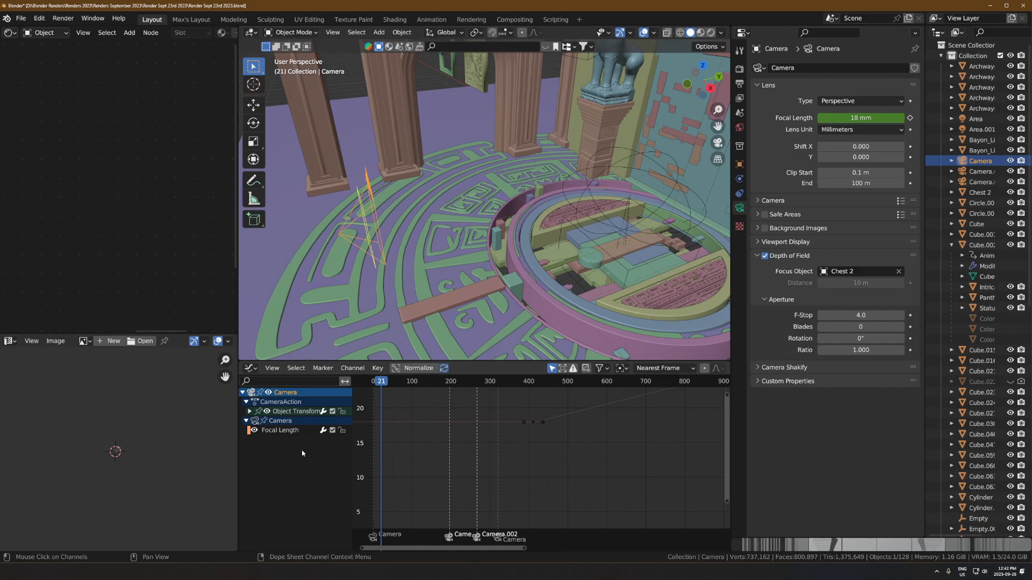
- Expand the camera's Object Transforms channels and show all of its location and focal length keyframes in the Graph Editor
left_click(283, 410)
left_click(249, 412)
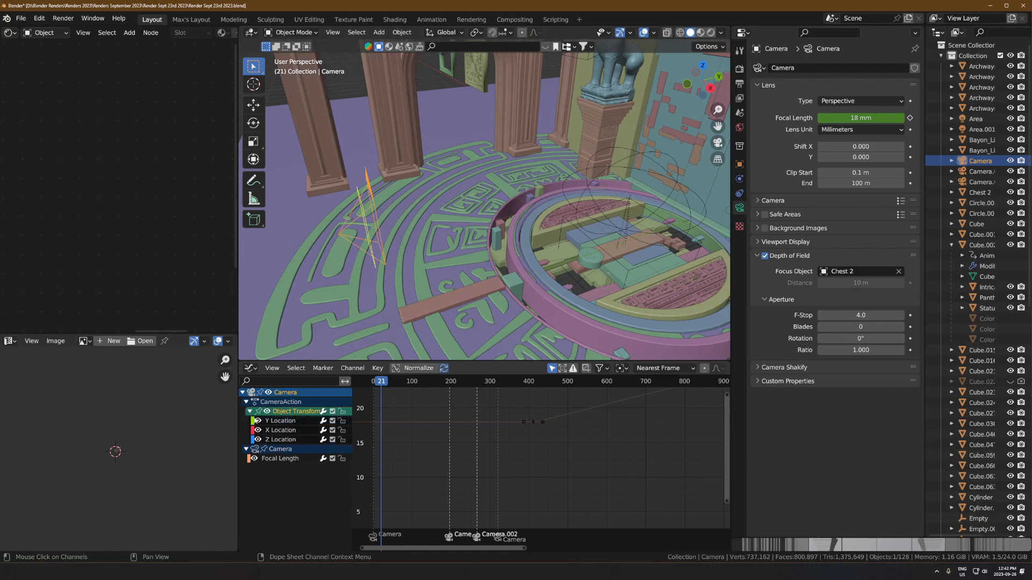
key("a")
key("Home")
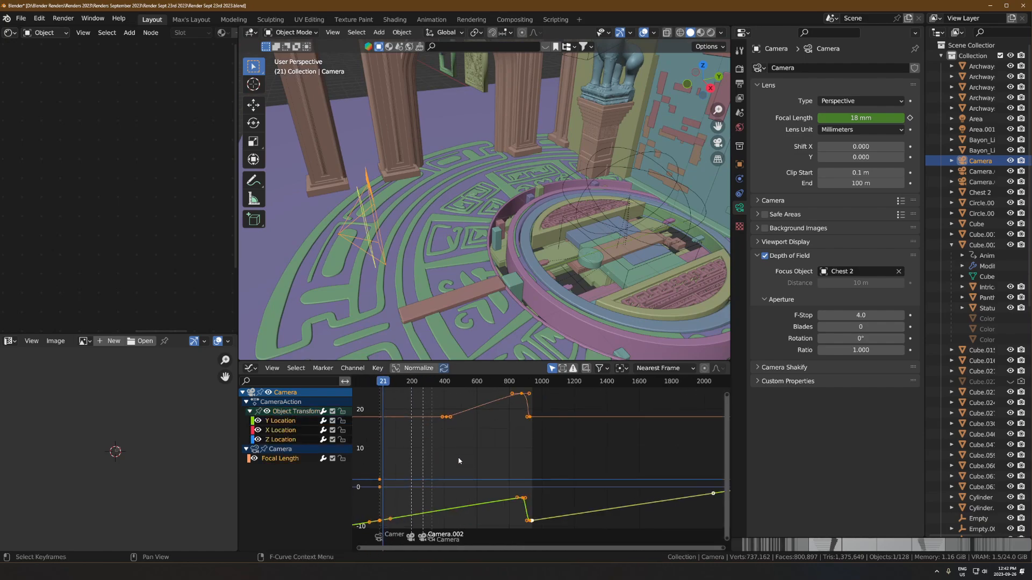
left_click(494, 460)
middle_click_drag(493, 459, 616, 422)
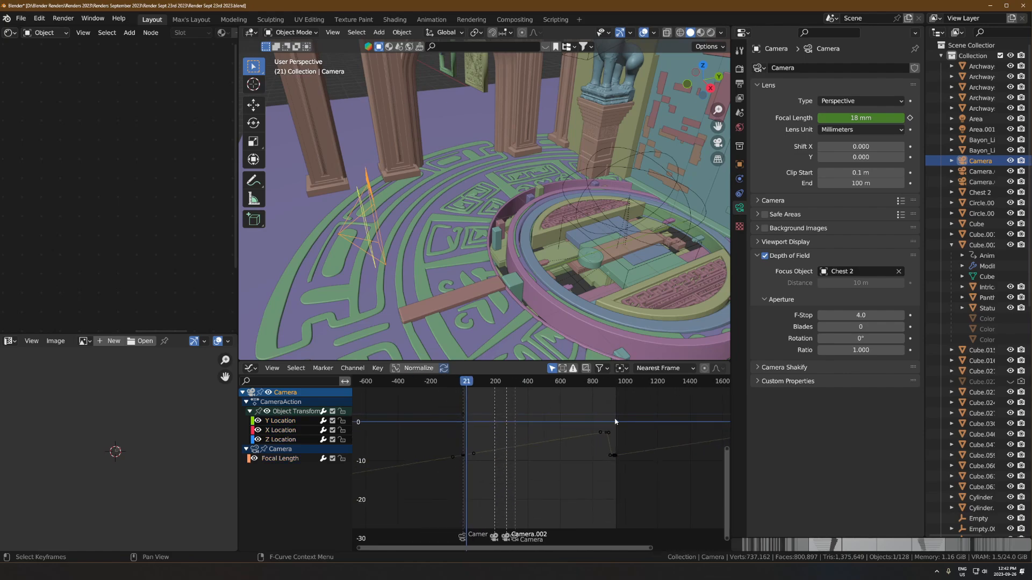
- Frame the camera's opening location keyframes in the Graph Editor and scrub to frame 65 to follow its forward movement
left_click_drag(490, 444, 413, 494)
key("KP_Decimal")
scroll(652, 469, "down", 3)
middle_click_drag(607, 444, 526, 452)
left_click(514, 454)
middle_click_drag(411, 251, 459, 254)
scroll(460, 253, "down", 3)
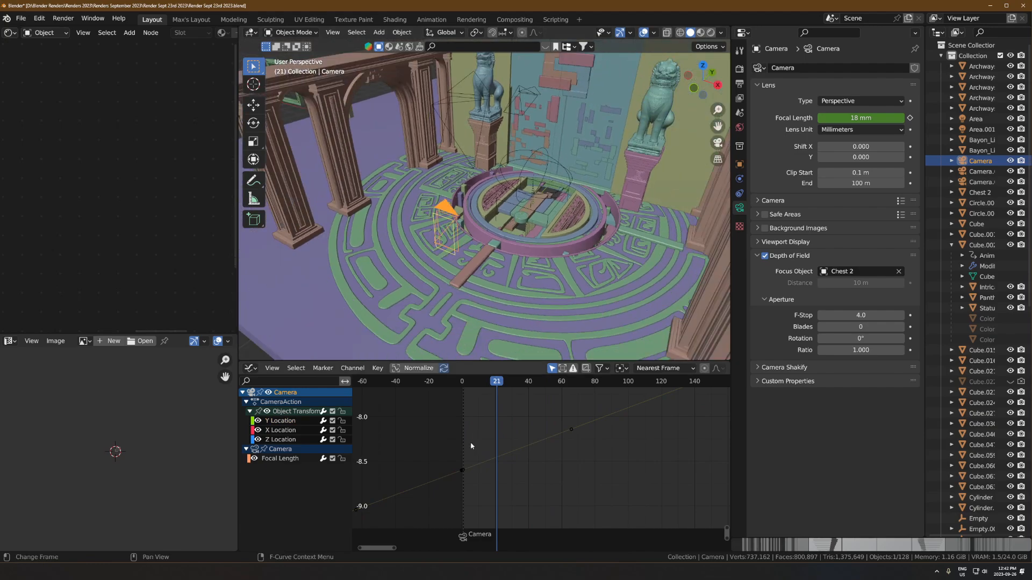
left_click_drag(467, 382, 571, 387)
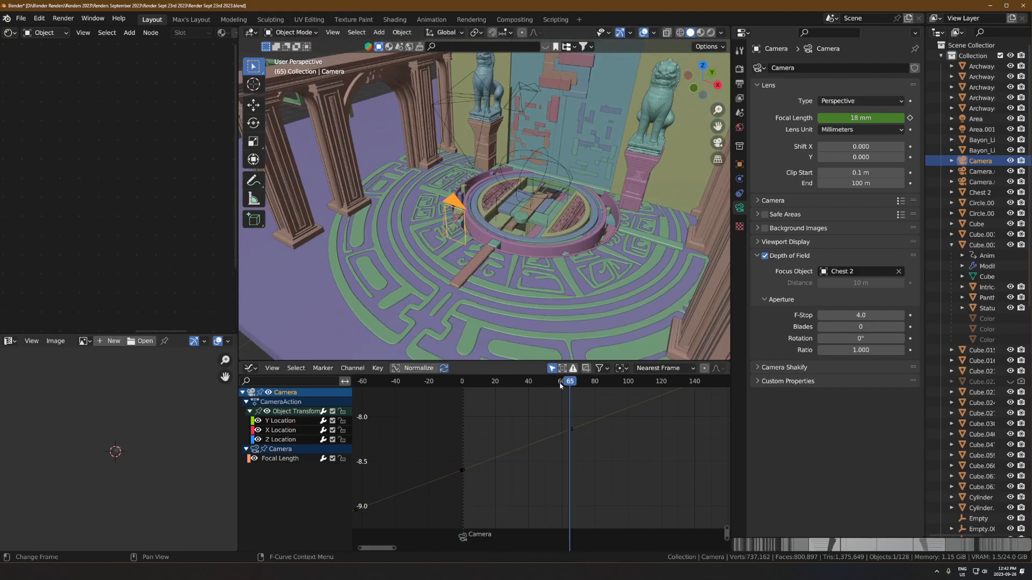
- Duplicate the main camera, offset the copy about -0.93 m along X, and make it the active camera
scroll(457, 256, "down", 6)
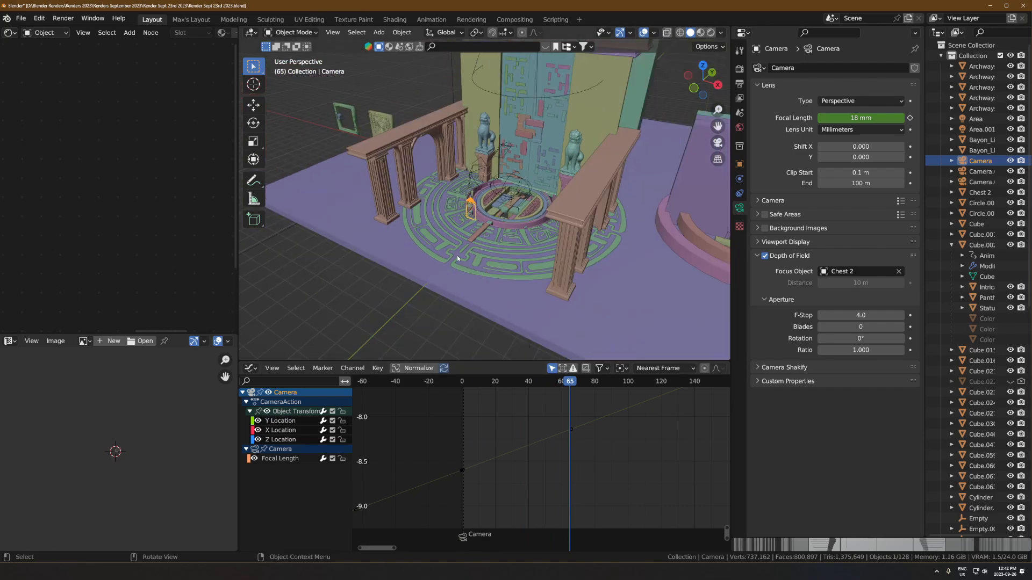
scroll(497, 237, "up", 2)
key("shift+d")
key("x")
left_click(472, 298)
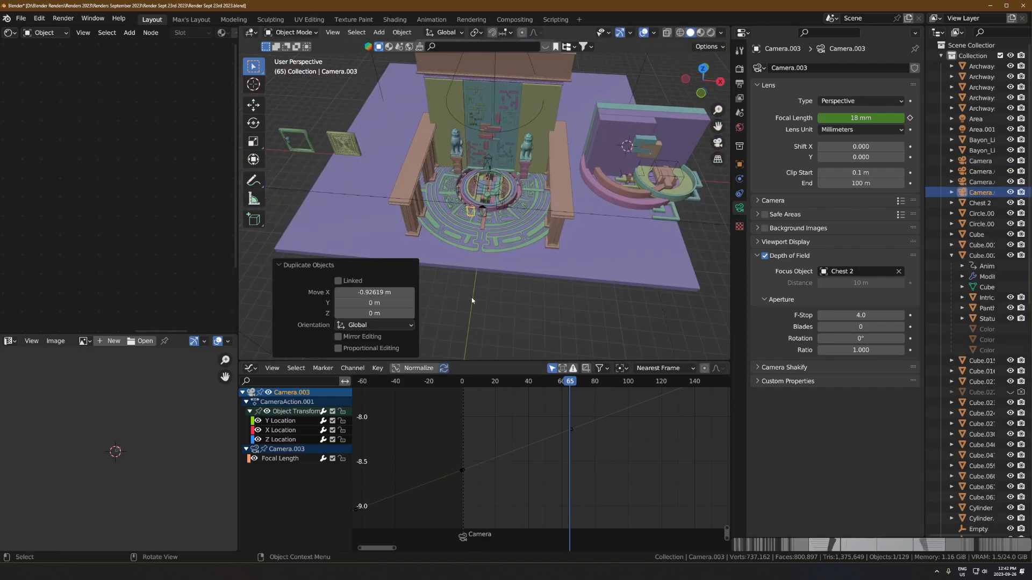
key("ctrl+KP_0")
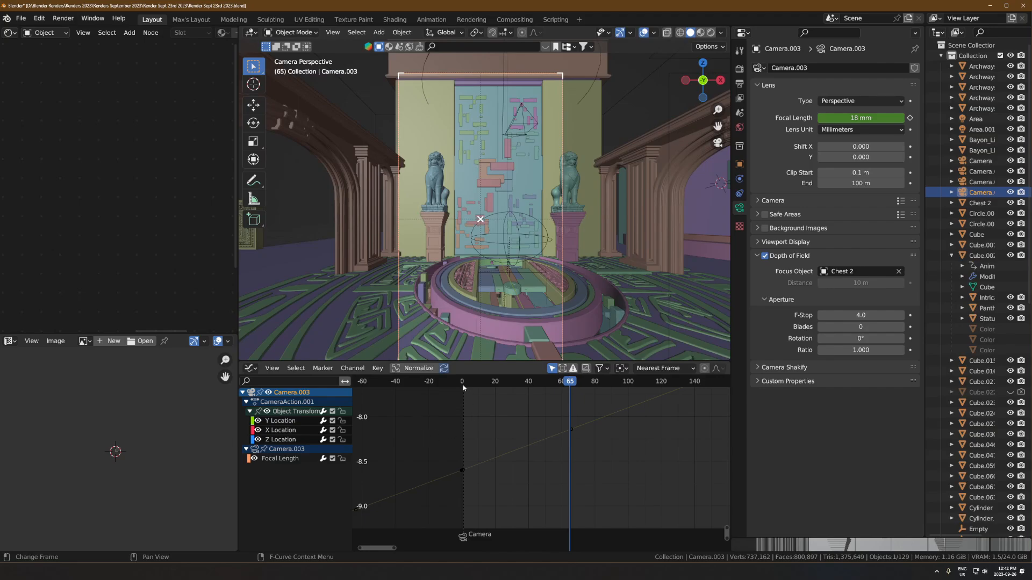
- Bind the active Camera.003 to a timeline marker at frame 10
left_click(478, 382)
left_click(322, 368)
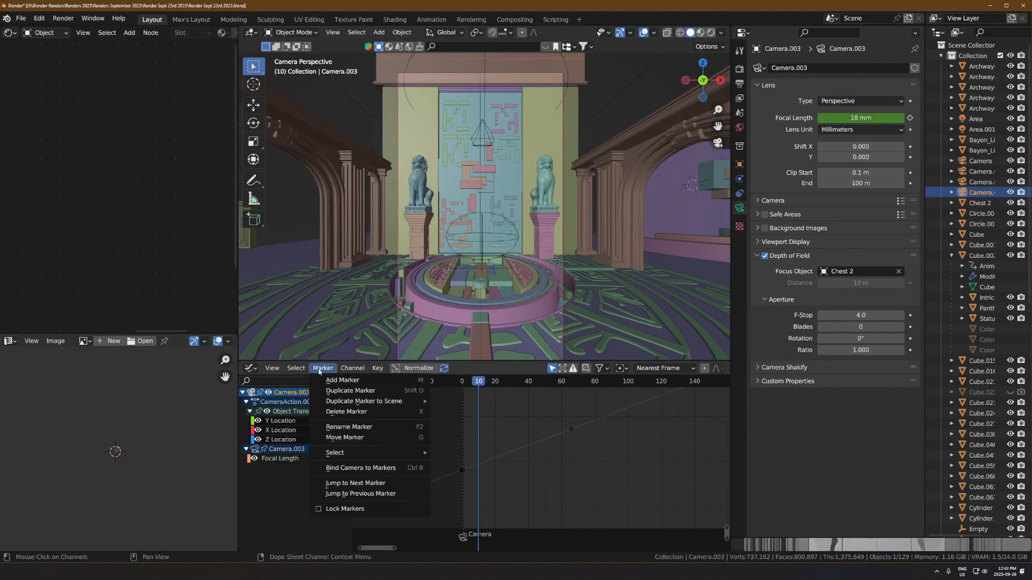
left_click(347, 468)
- Clear the keyframes inherited by Camera.003, shift it about -0.32 m along X, and look through it again
middle_click_drag(488, 210, 480, 263)
scroll(495, 242, "down", 4)
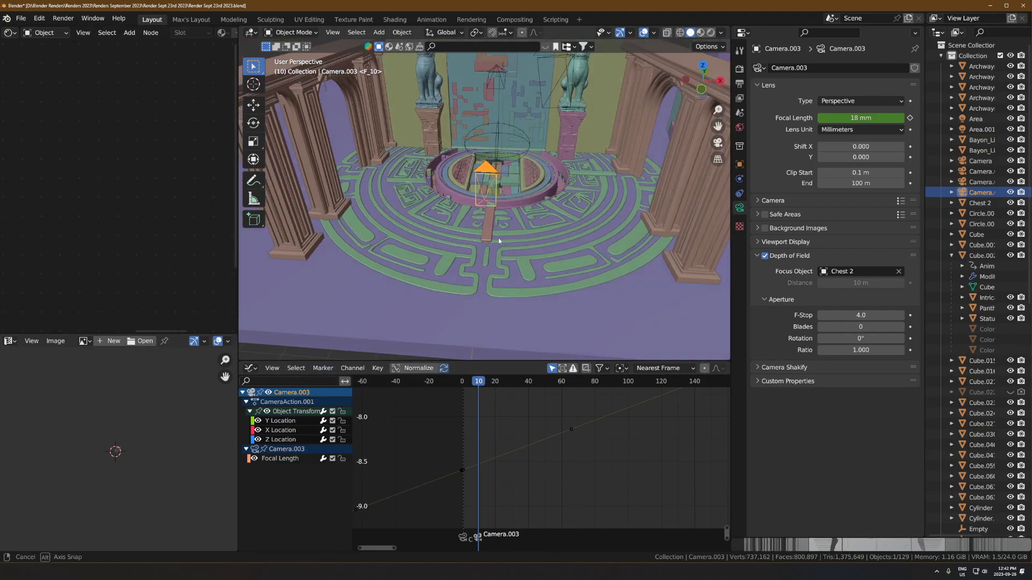
key("g")
key("x")
left_click(483, 249)
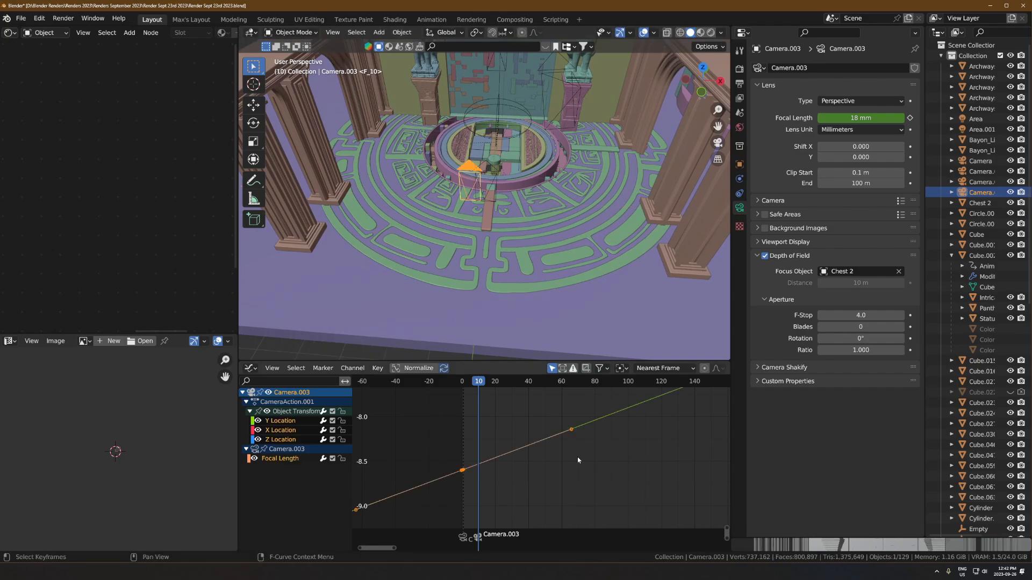
key("g")
key("x")
left_click(492, 204)
key("KP_0")
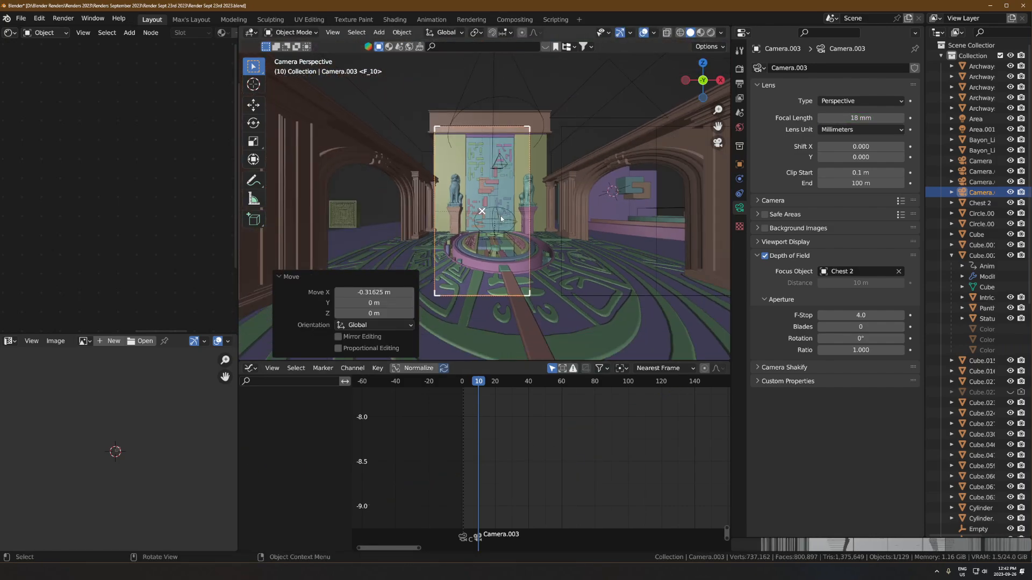
- Scrub between frames 1 and 11 to examine the camera switch at the marker
key("space")
left_click(465, 389)
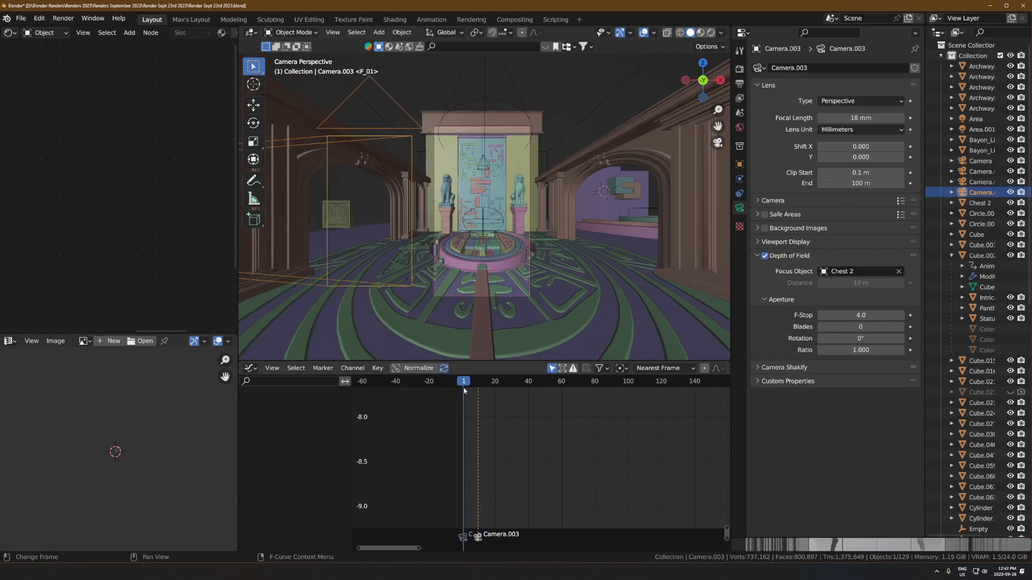
left_click(481, 384)
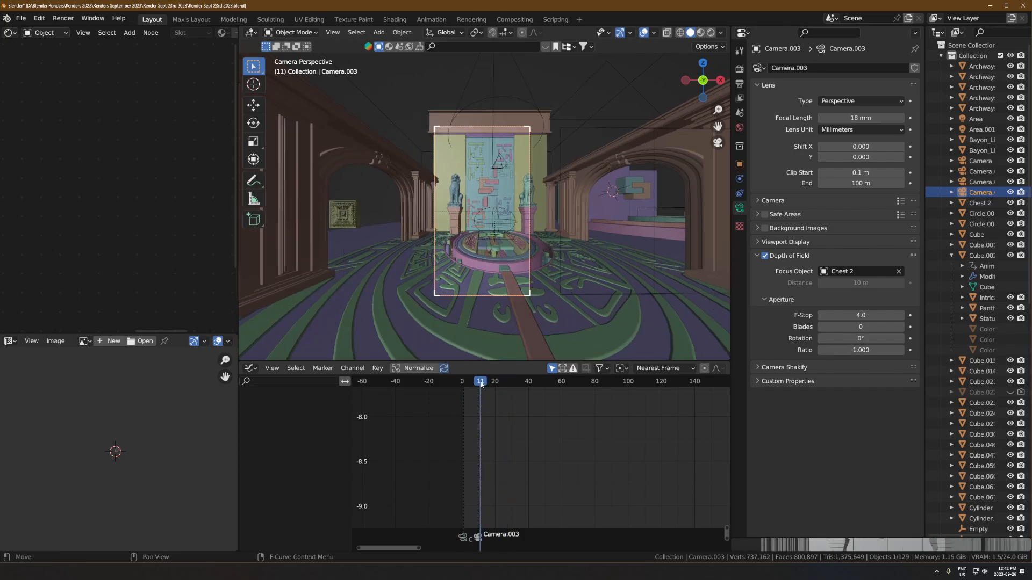
left_click(480, 383)
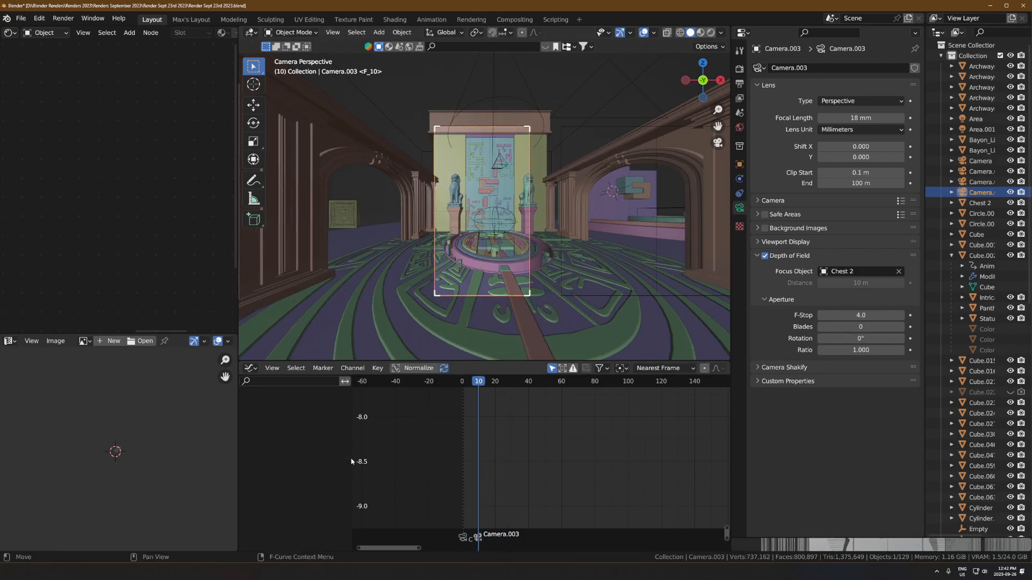
- Leave the camera view and keyframe Camera.003's transform at frame 10
middle_click_drag(476, 173, 440, 228)
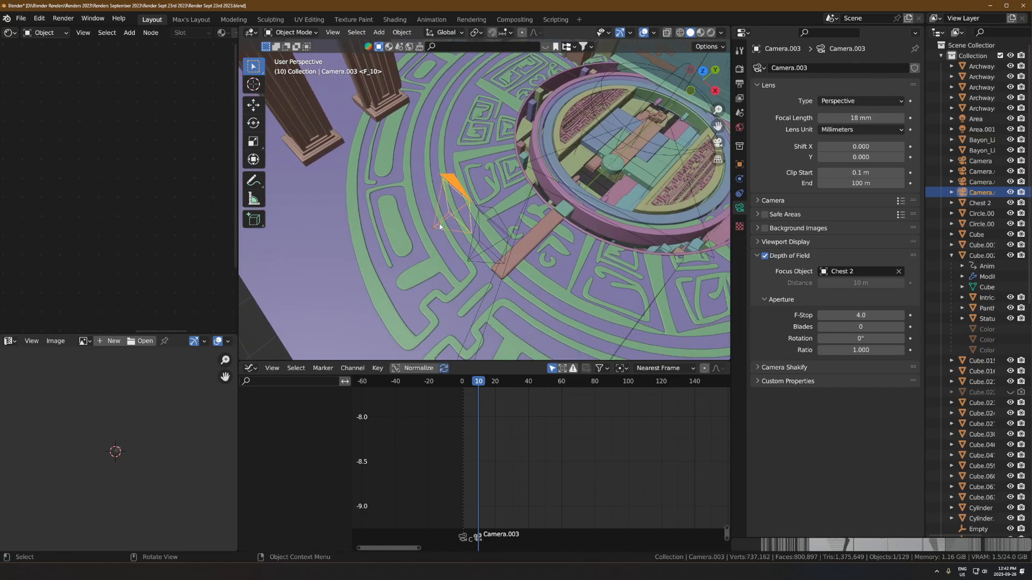
key("i")
left_click(430, 214)
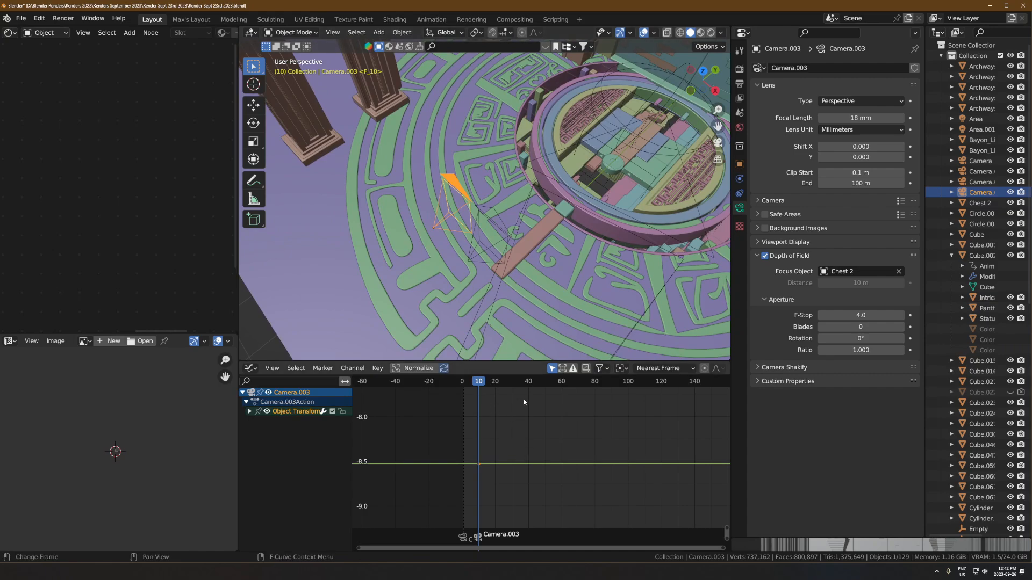
- At frame 43, move Camera.003 about 0.29 m forward along Y and keyframe its new position
left_click_drag(499, 383, 533, 383)
mouse_move(530, 279)
middle_mouse_down()
mouse_move(531, 260)
mouse_move(516, 276)
middle_mouse_up()
key("g")
key("y")
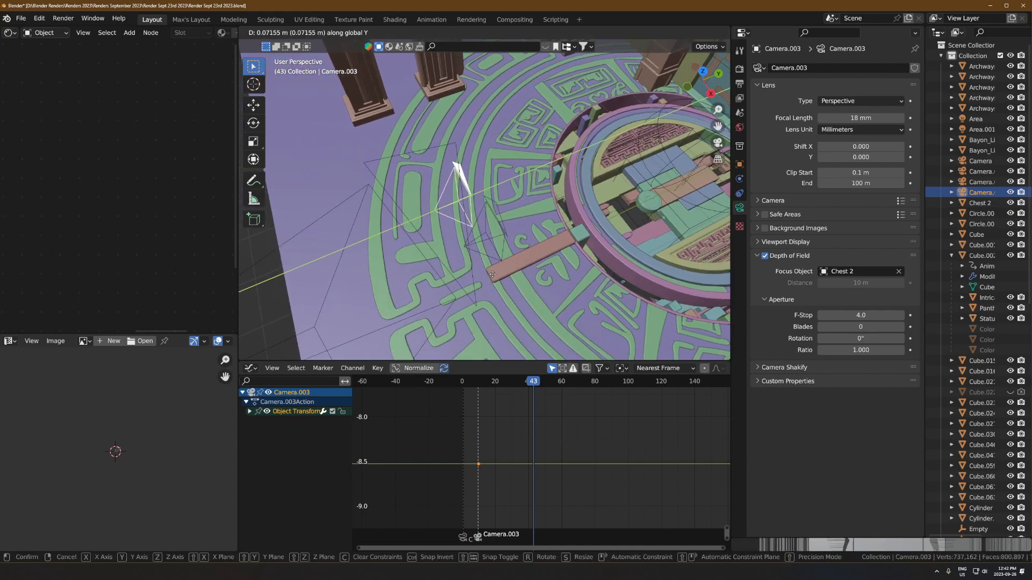
left_click(507, 273)
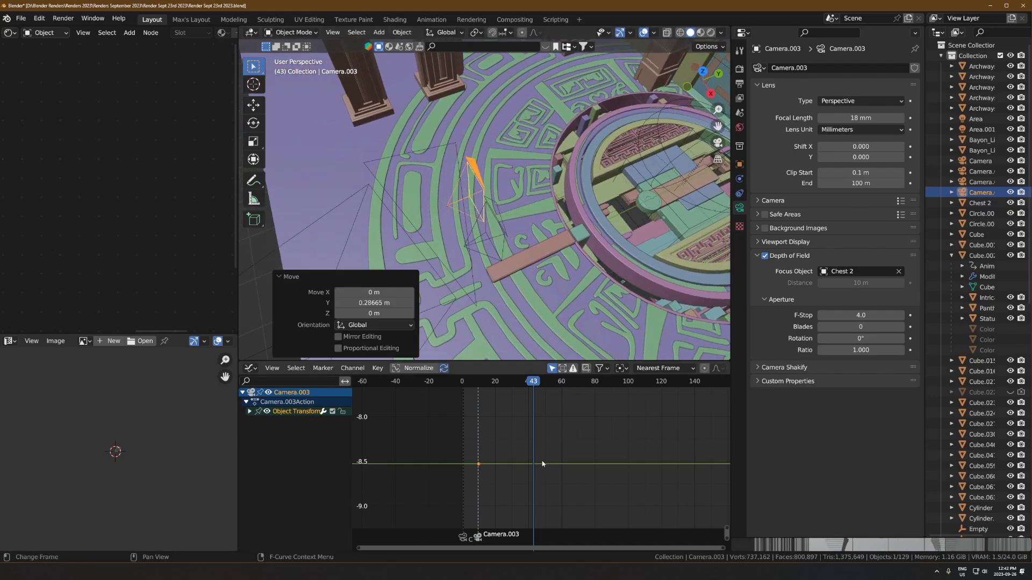
key("i")
left_click(541, 461)
key("i")
left_click(473, 182)
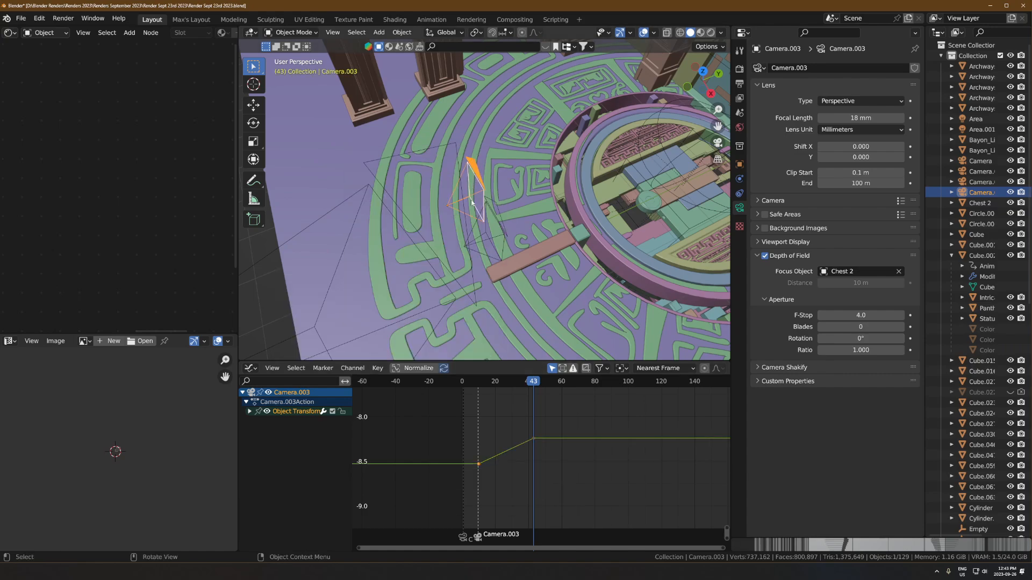
- Apply linear extrapolation to all of Camera.003's curves in the Graph Editor
left_click_drag(512, 383, 534, 385)
left_click(510, 486)
left_click_drag(549, 424, 459, 493)
key("shift+e")
key("Escape")
key("shift+e")
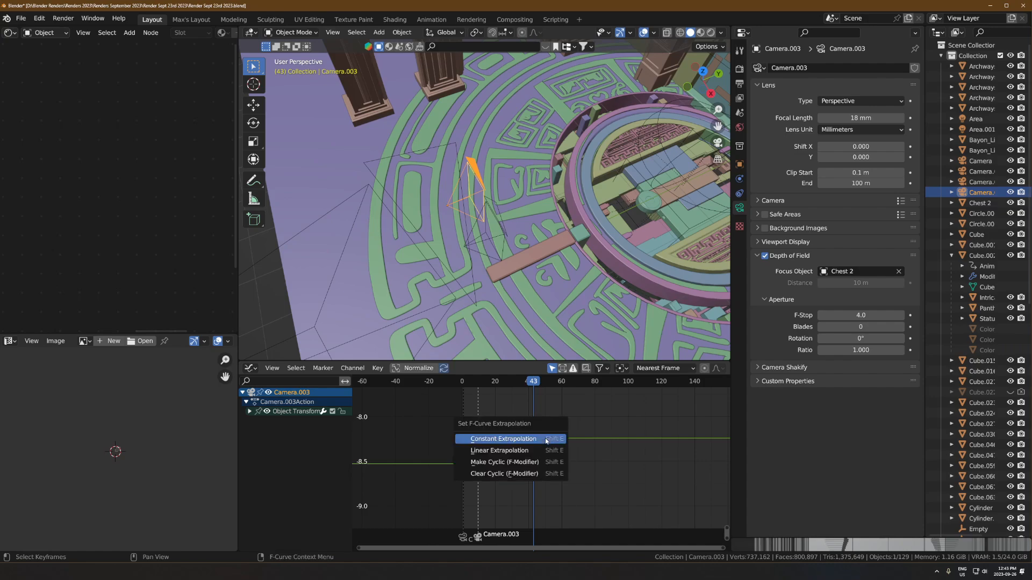
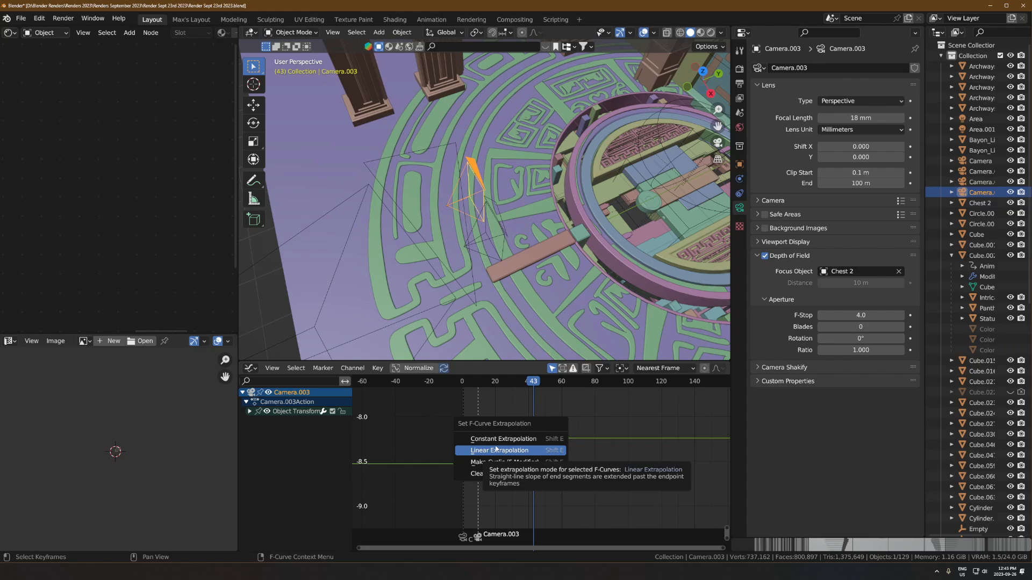
left_click(496, 450)
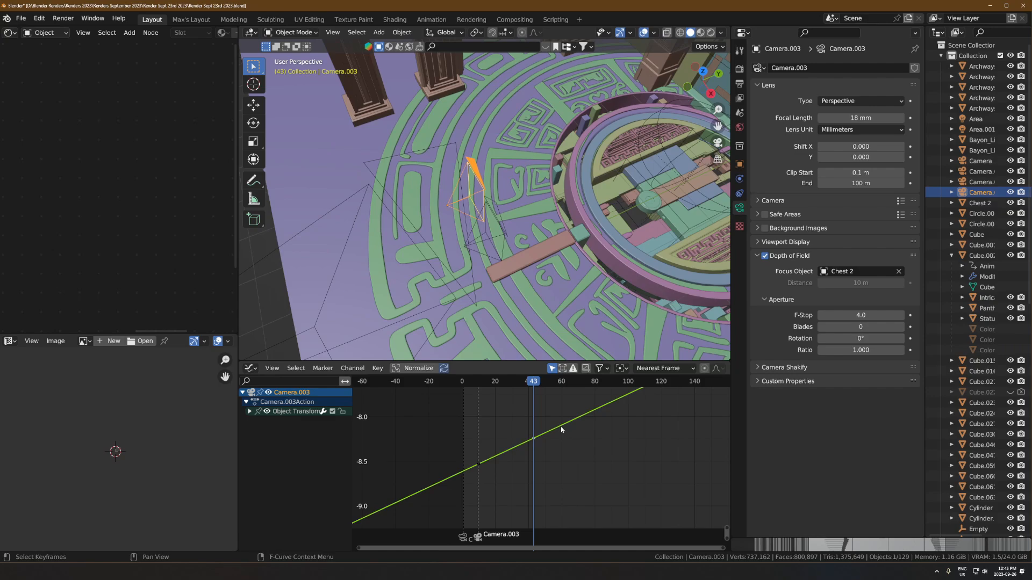
- Slow Camera.003's movement by shifting its end keyframe to about frame 57 and, after a brief playback, to about frame 94
scroll(565, 434, "up", 2)
scroll(564, 446, "up", 1)
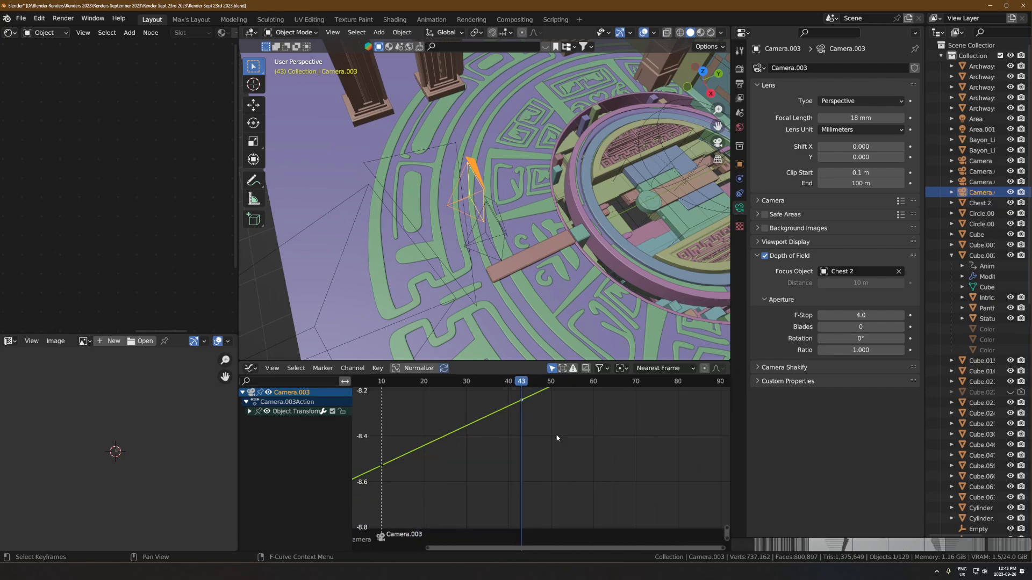
left_click(440, 382)
left_click_drag(440, 383, 444, 382)
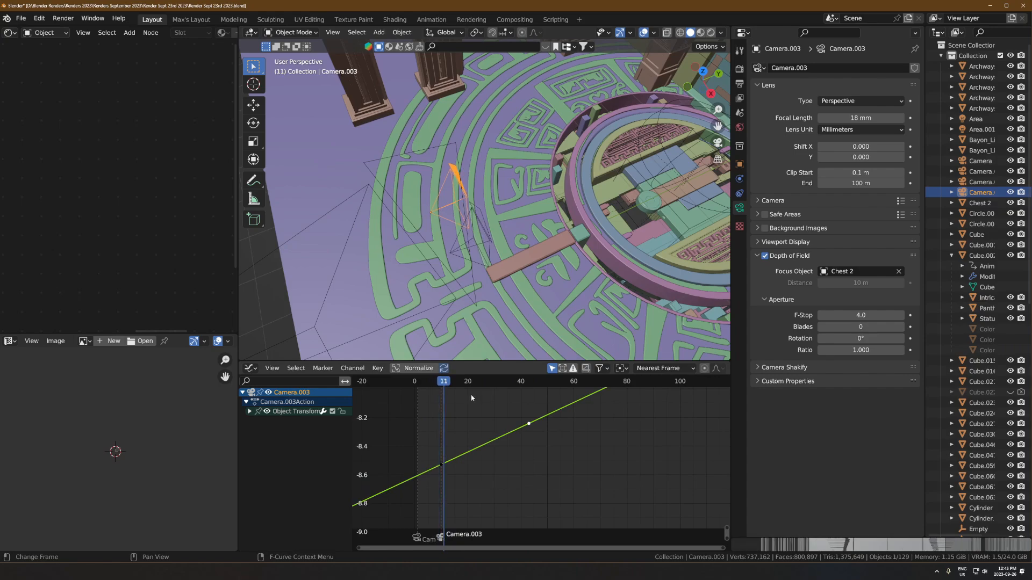
key("g")
left_click(566, 440)
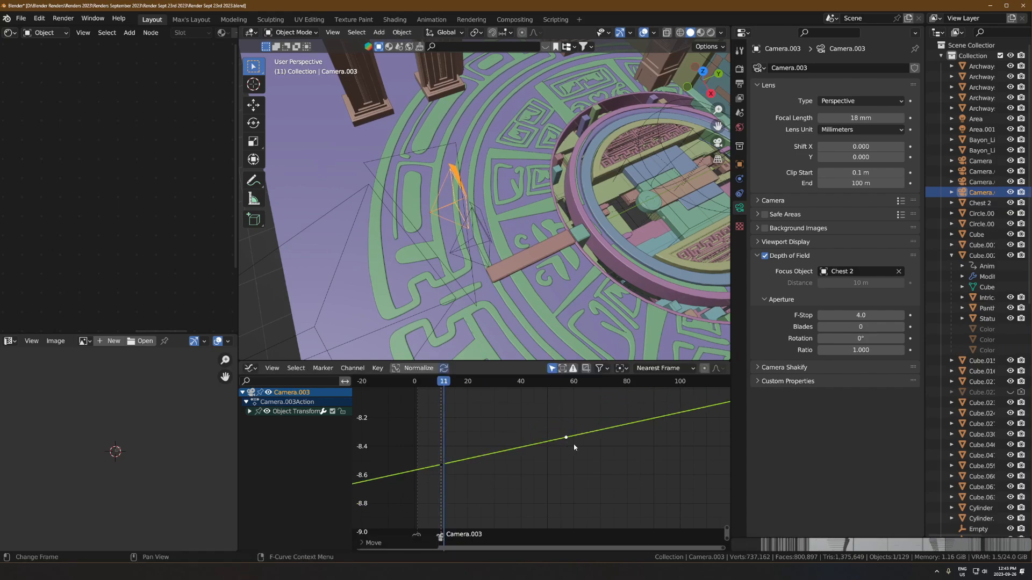
key("space")
key("space")
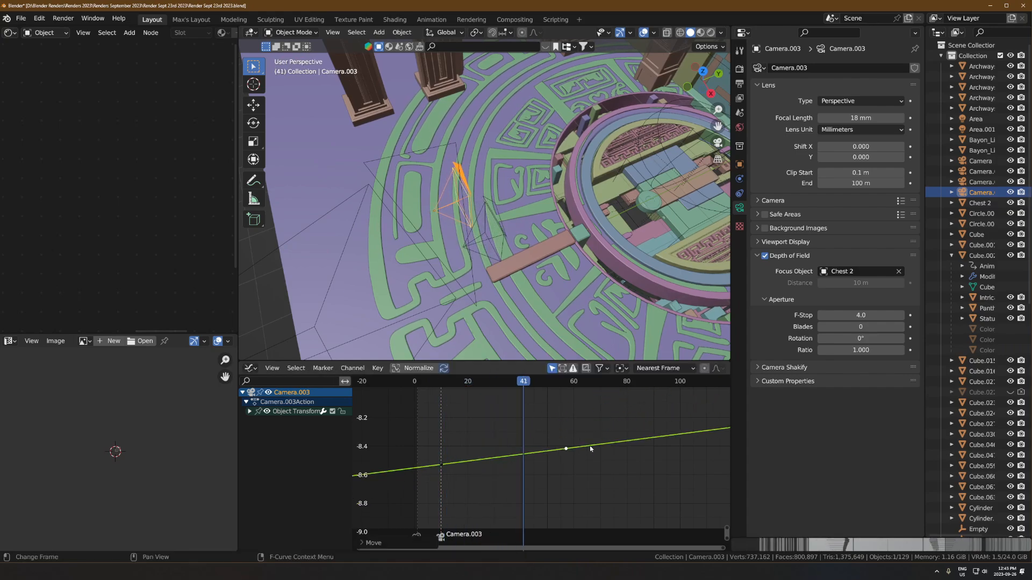
key("g")
left_click(681, 441)
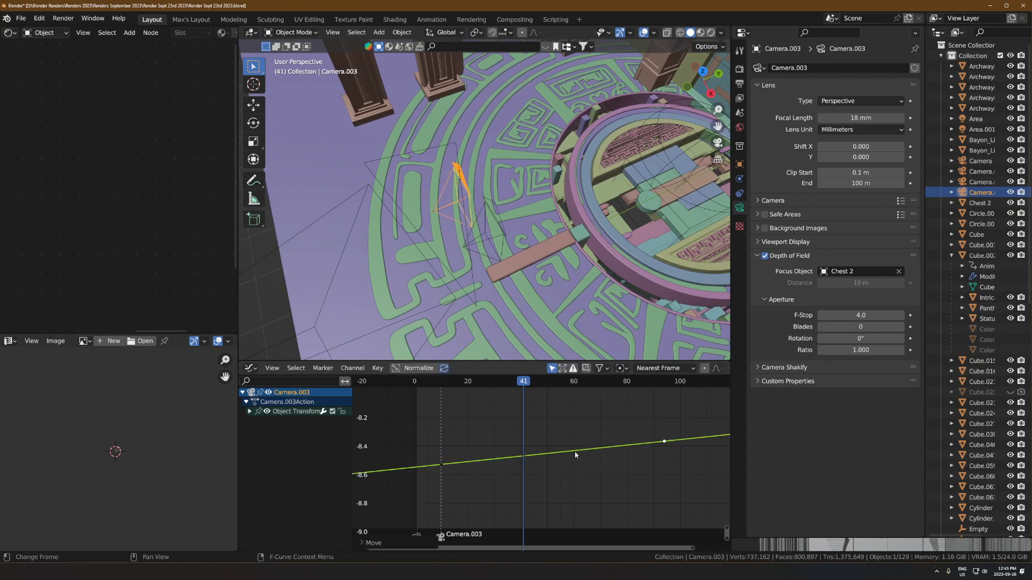
- Shift Camera.003's end keyframe out to about frame 215 to flatten the movement curve further
scroll(543, 463, "down", 5)
key("g")
left_click(621, 447)
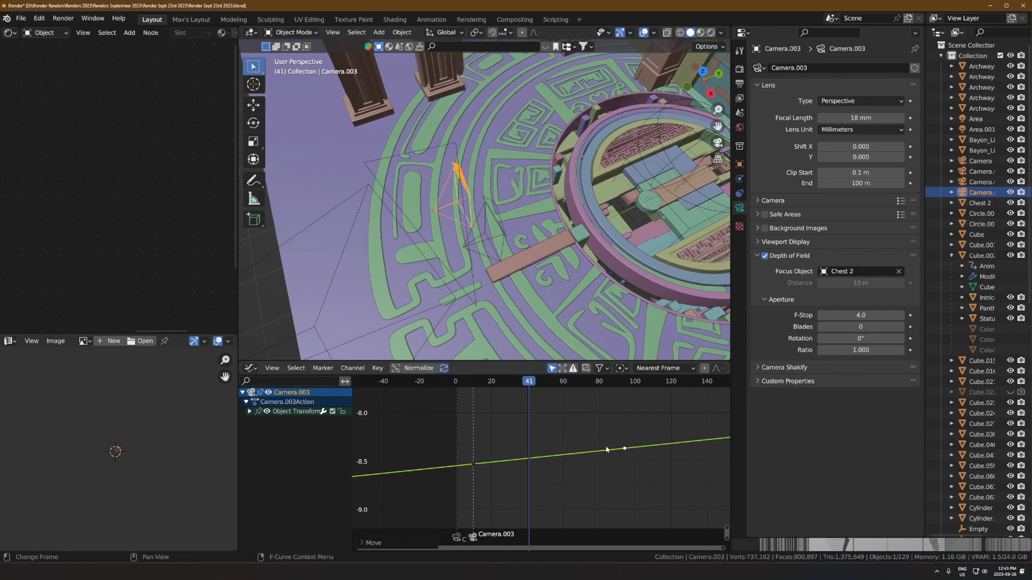
scroll(582, 439, "down", 3)
scroll(582, 439, "down", 2)
middle_click_drag(582, 439, 562, 439)
key("g")
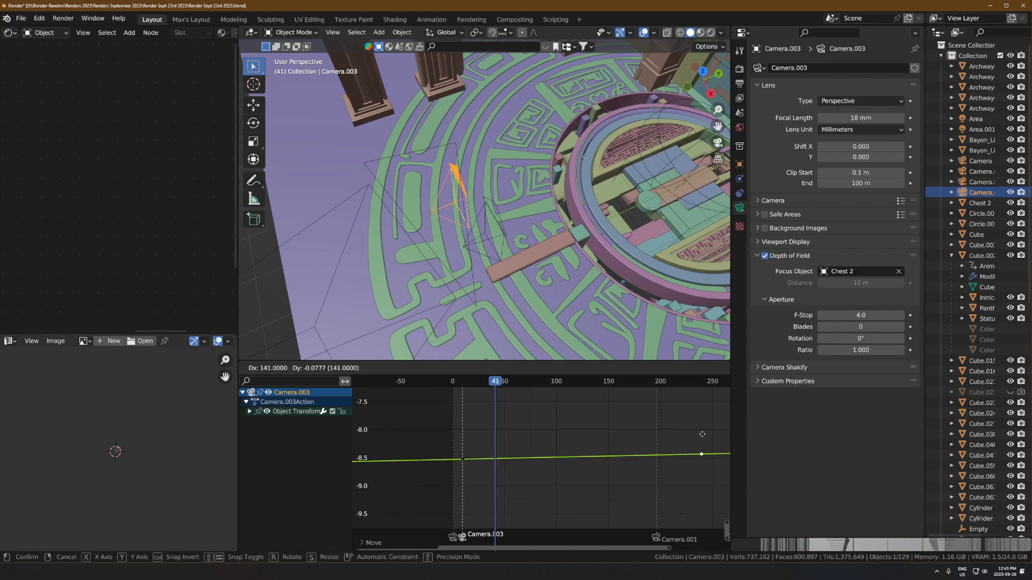
right_click(714, 430)
scroll(624, 447, "down", 4)
key("g")
key("x")
left_click(700, 436)
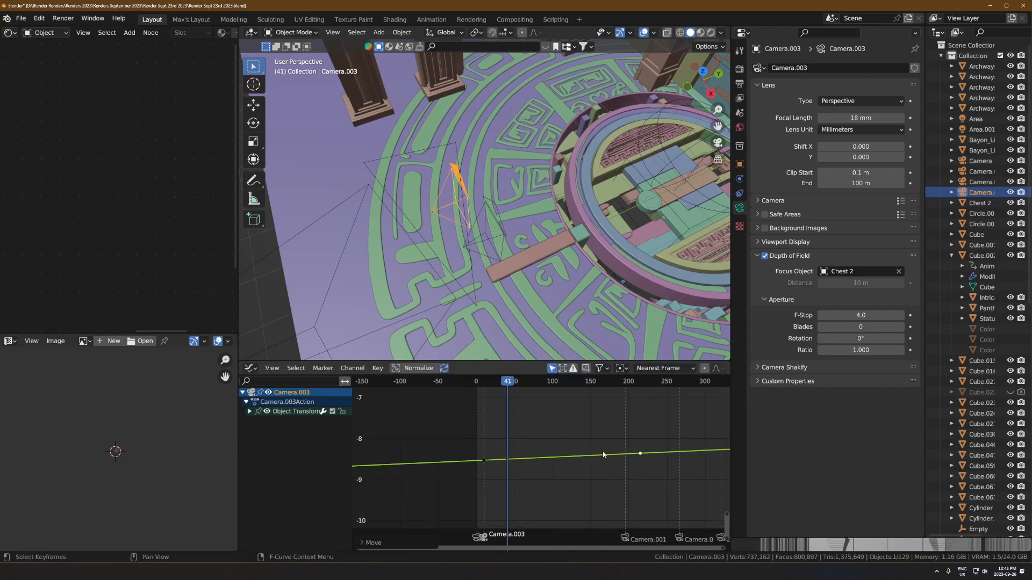
- Bring Camera.003's end keyframe back to about frame 95
key("g")
key("y")
right_click(604, 452)
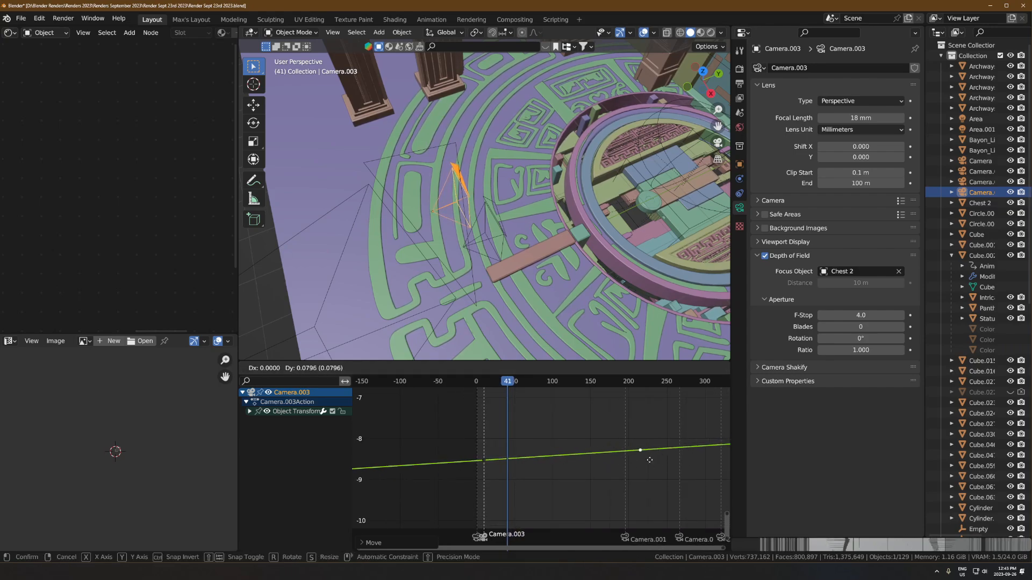
key("g")
left_click(564, 446)
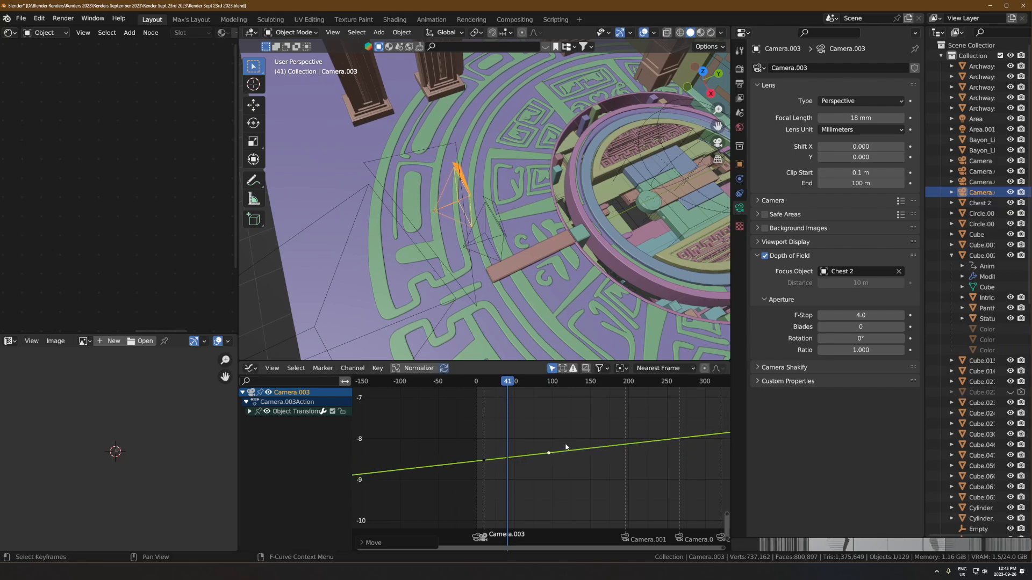
- Play Camera.003's linear movement from frame 12 to frame 56 and watch its speed from outside
scroll(525, 410, "up", 1)
left_click_drag(499, 381, 477, 383)
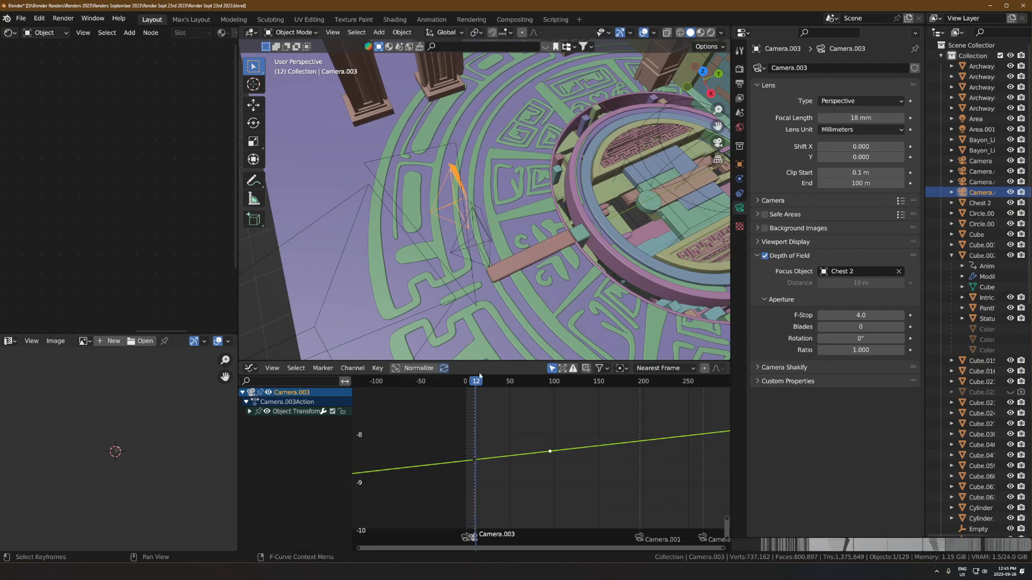
scroll(478, 381, "up", 1)
scroll(502, 322, "up", 2)
key("space")
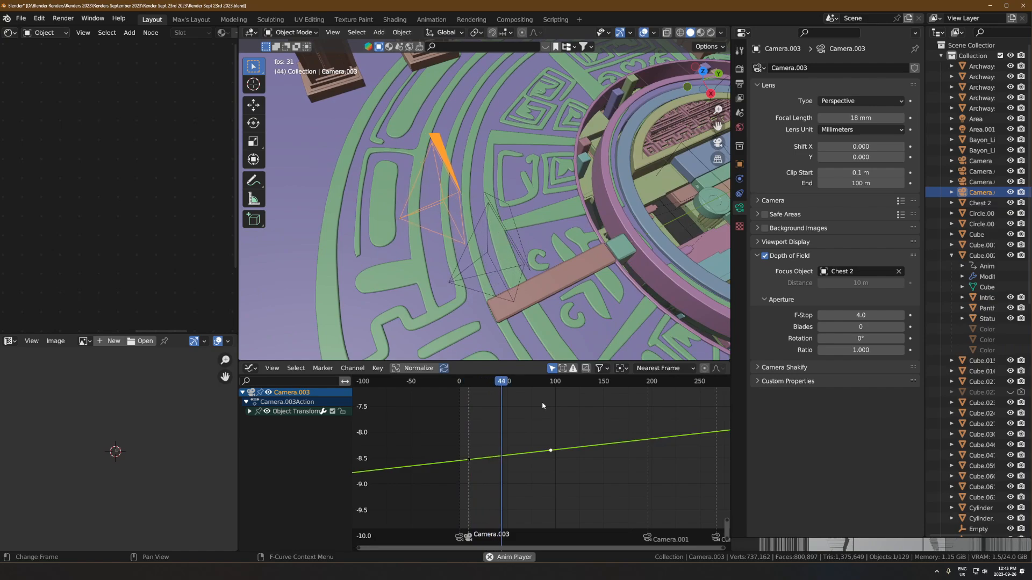
key("space")
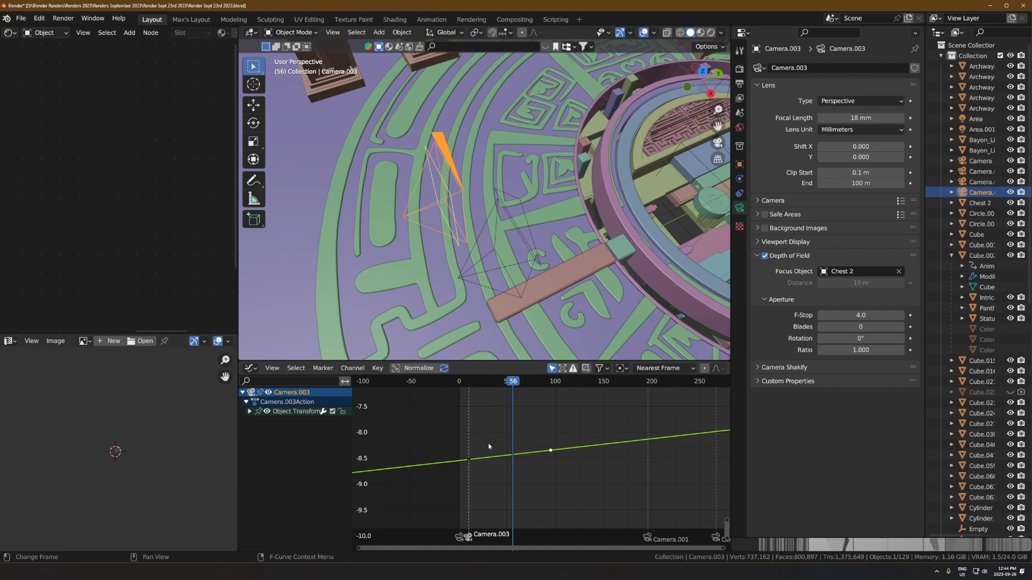
- Switch the interpolation of all Camera.003 keyframes to Bezier
left_click_drag(542, 433, 428, 489)
right_click(458, 460)
mouse_move(459, 460)
left_click(506, 418)
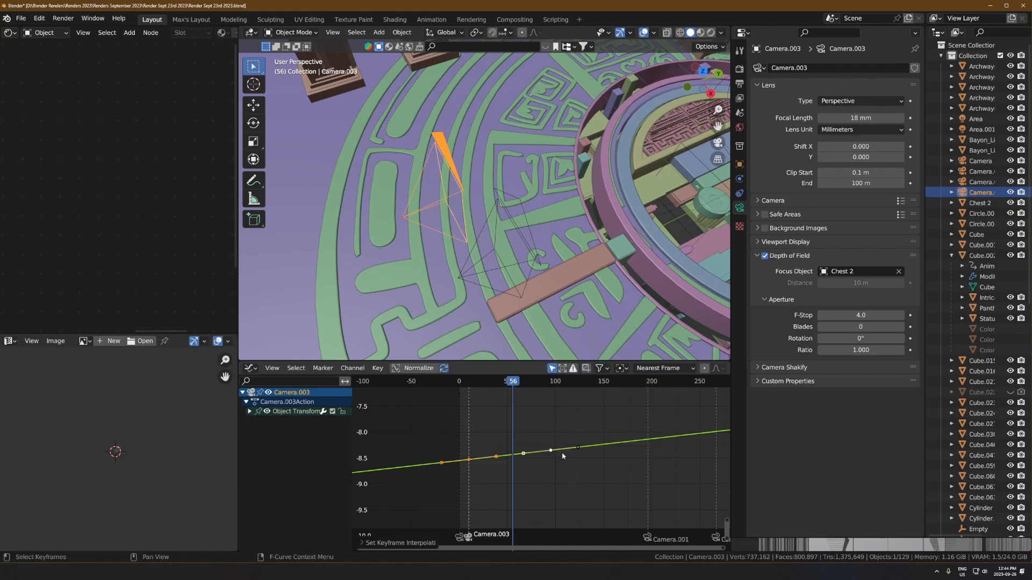
scroll(546, 462, "up", 2)
left_click(528, 460)
left_click(553, 449)
key("r")
right_click(559, 450)
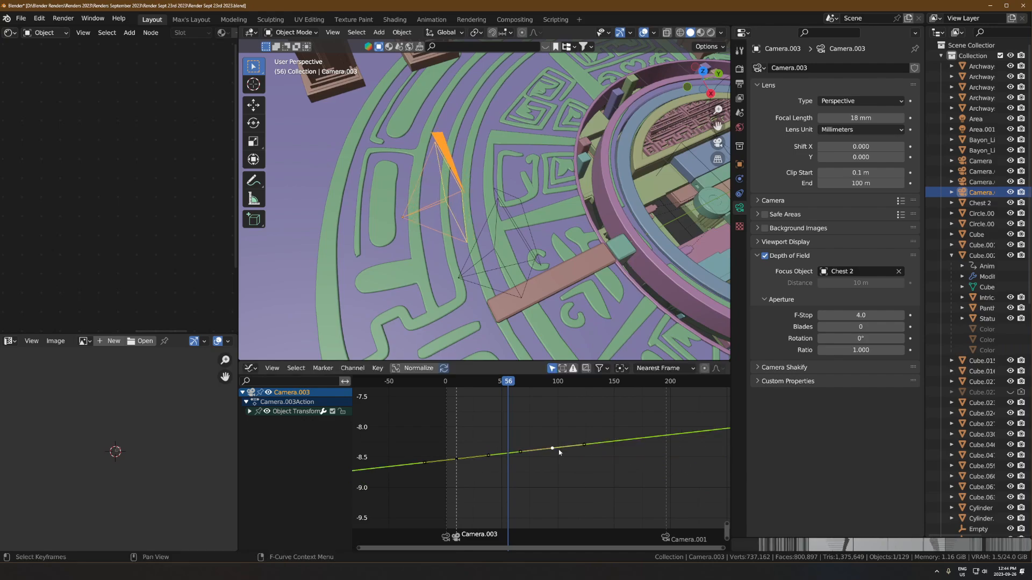
- Set constant extrapolation on all of Camera.003's curves
key("a")
key("shift+e")
left_click(516, 438)
left_click(541, 455)
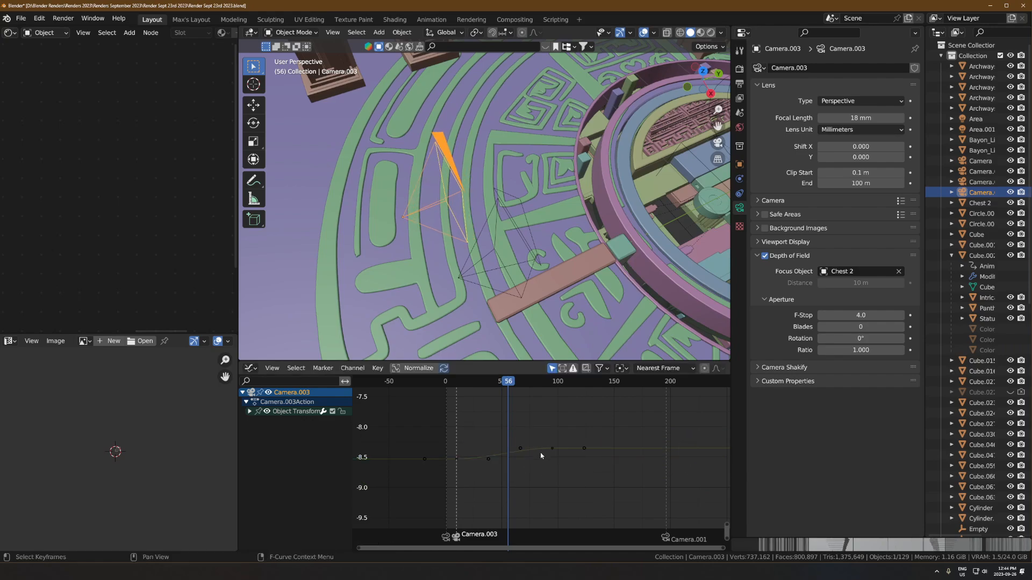
- Preview the move through the camera from frame 11 to 95, and raise the Y location keyframe there to about -8.0
left_click(457, 381)
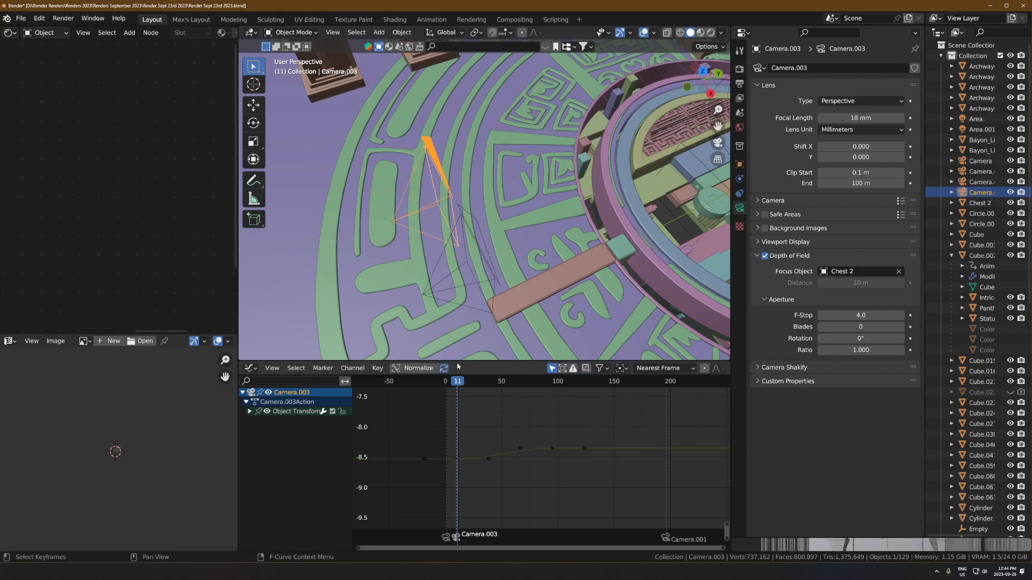
key("KP_0")
key("space")
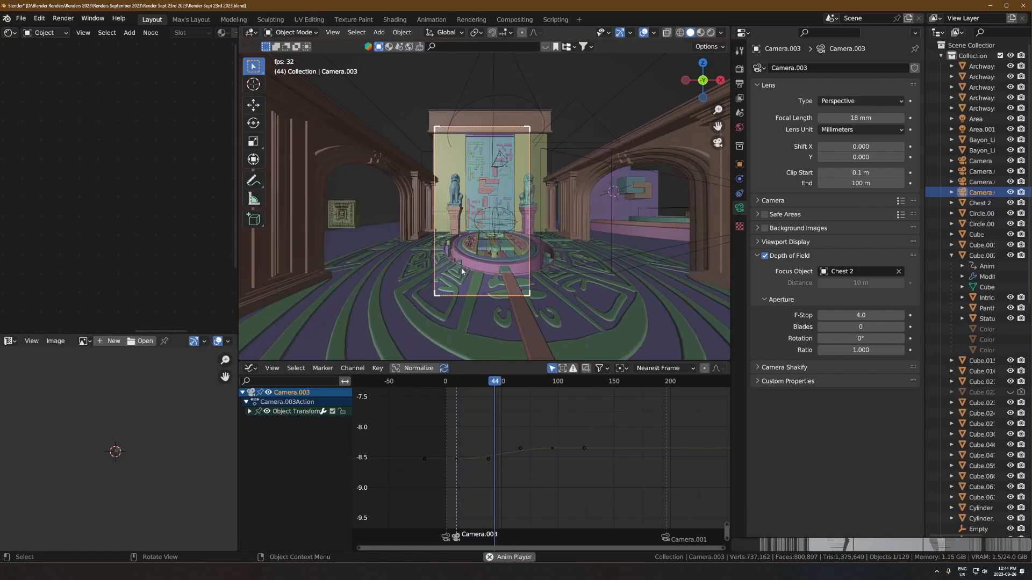
key("space")
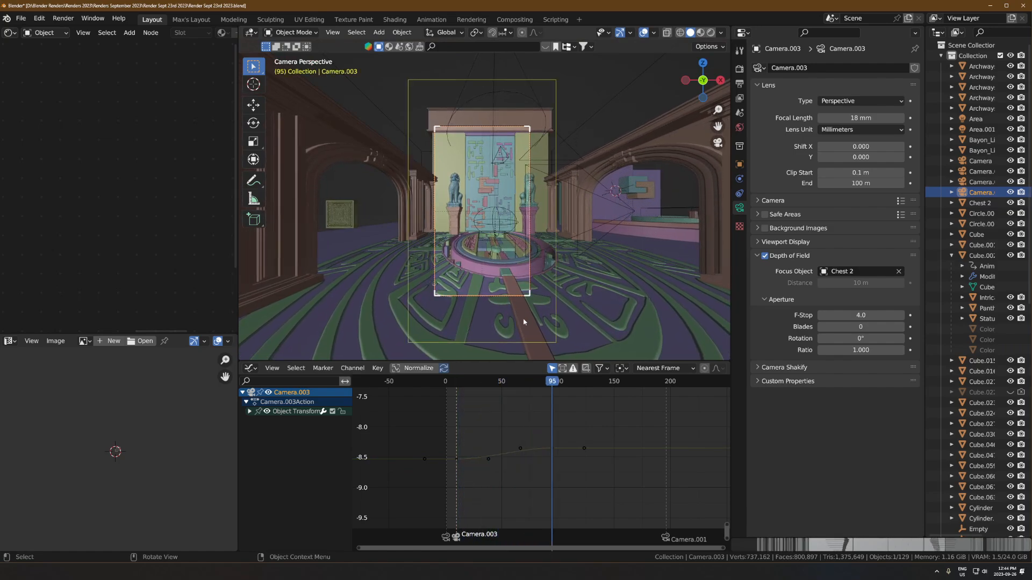
left_click_drag(565, 448, 565, 429)
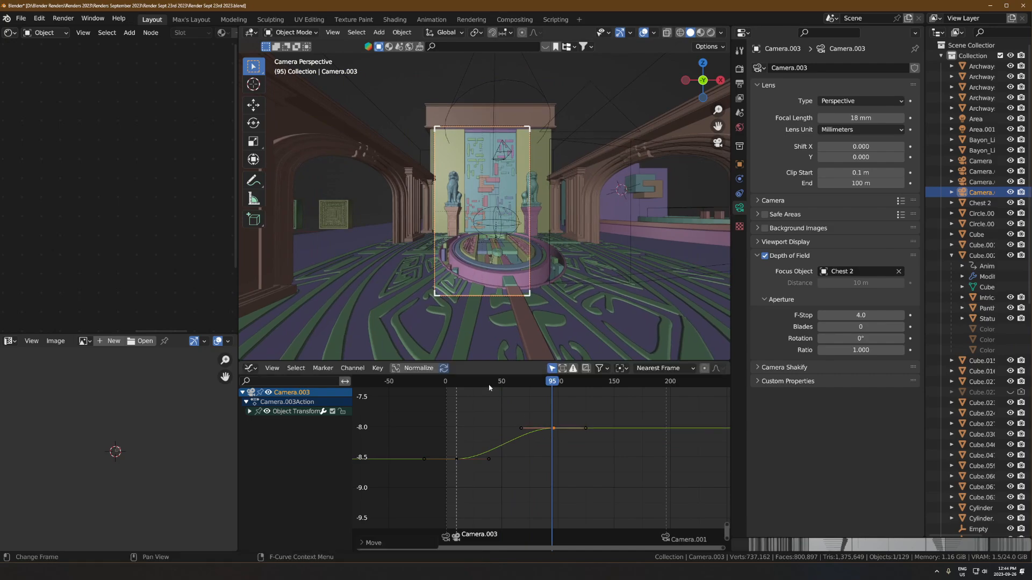
- Play the eased Camera.003 move from the start through the camera, and inspect the camera from outside
left_click(442, 380)
key("space")
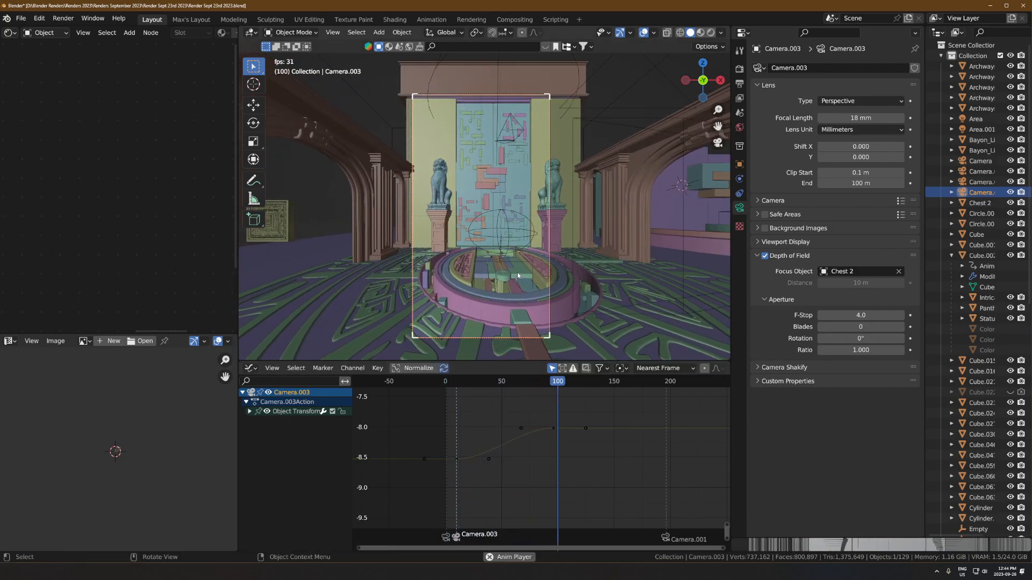
key("space")
scroll(521, 274, "up", 4)
middle_click_drag(520, 275, 531, 262)
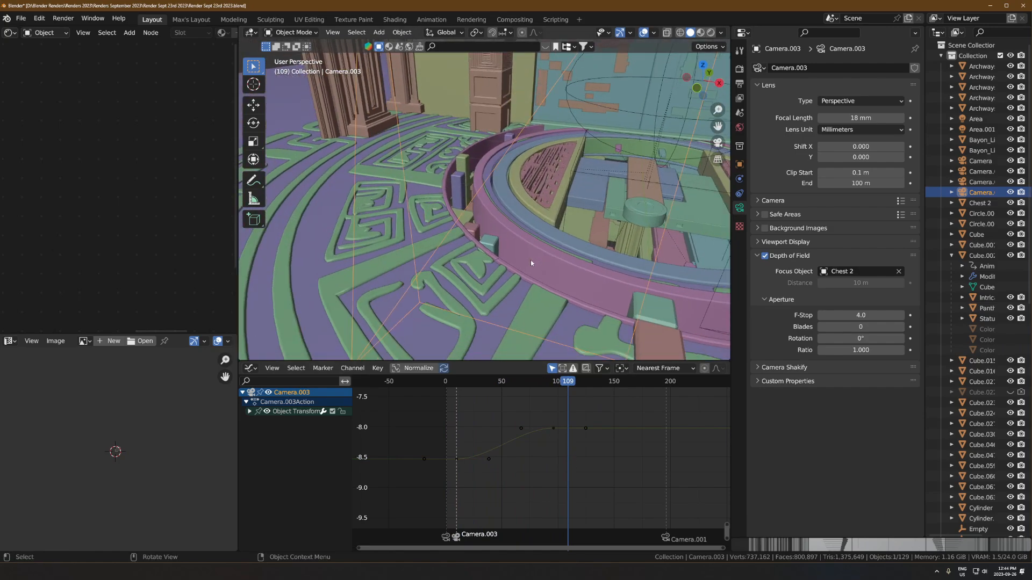
middle_click_drag(534, 260, 501, 206)
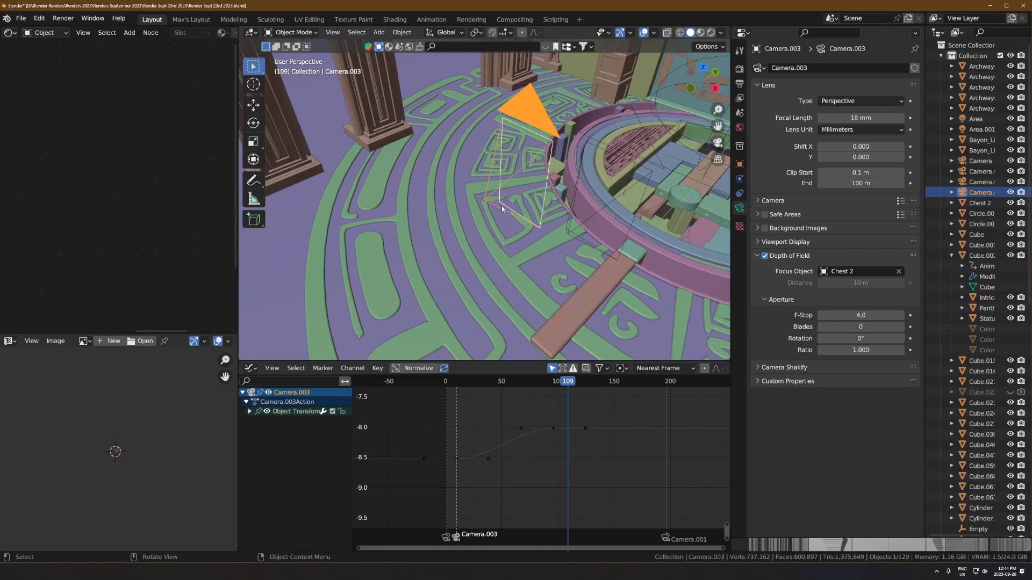
middle_click_drag(573, 240, 515, 243)
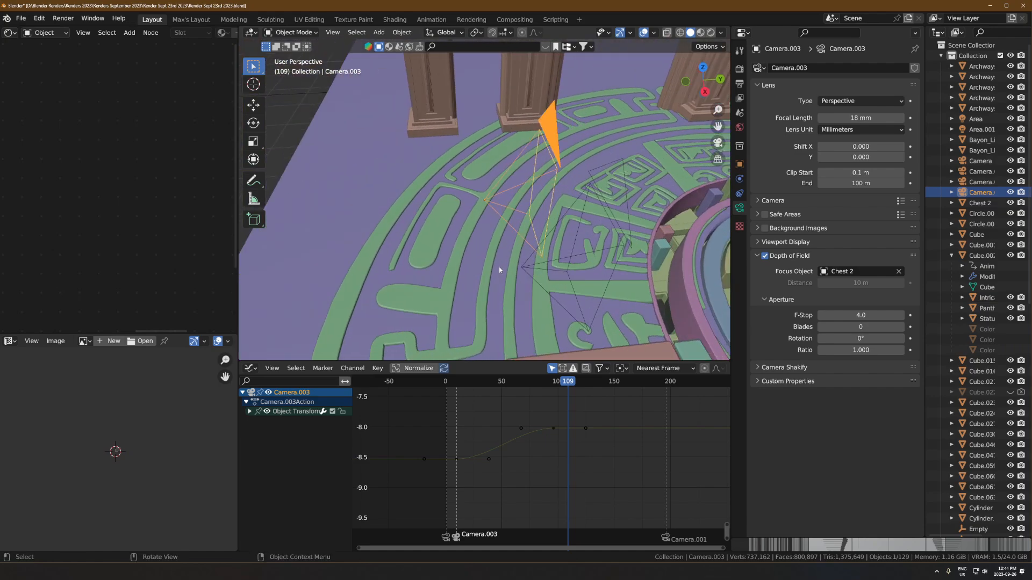
- Set the interpolation of Camera.003's Y location keyframes to Linear
left_click(556, 430)
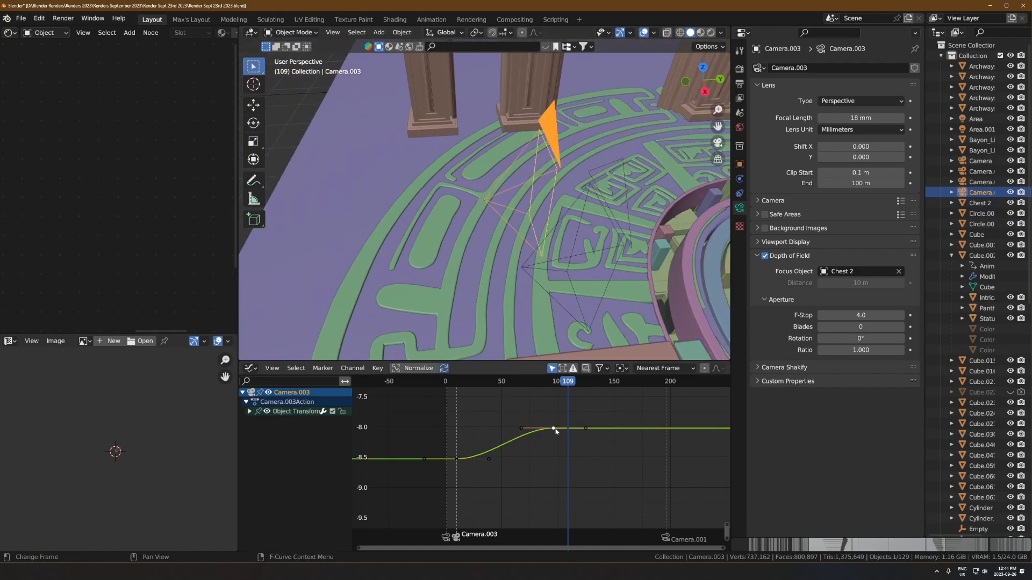
left_click(457, 460)
left_click(554, 429)
right_click(554, 429)
mouse_move(559, 428)
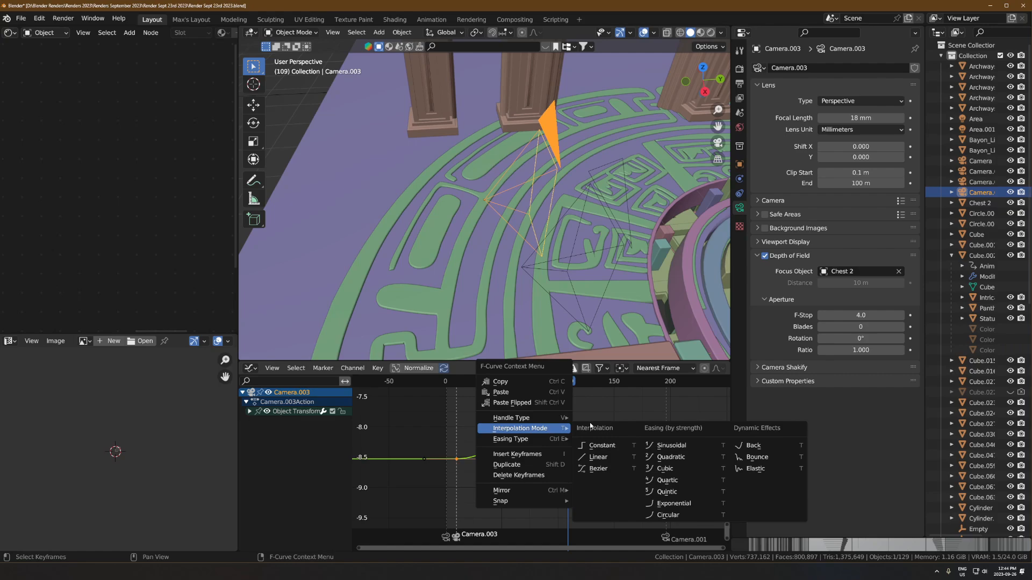
left_click(596, 457)
- Preview Camera.003's linear movement by scrubbing the frames, both from outside and through the camera
left_click_drag(465, 381, 537, 395)
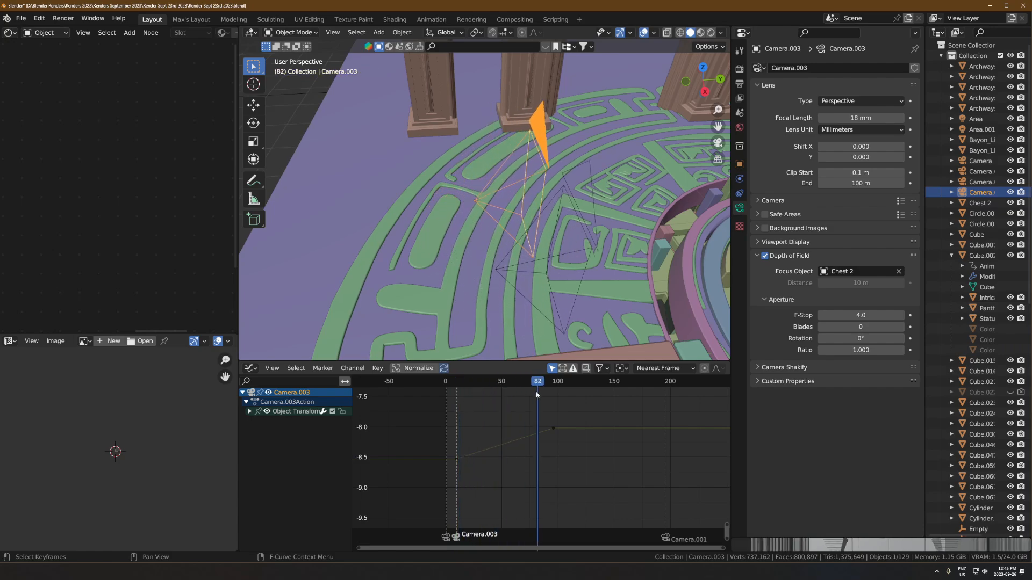
mouse_move(501, 381)
left_mouse_down()
mouse_move(461, 382)
mouse_move(538, 382)
mouse_move(496, 372)
left_mouse_up()
key("KP_0")
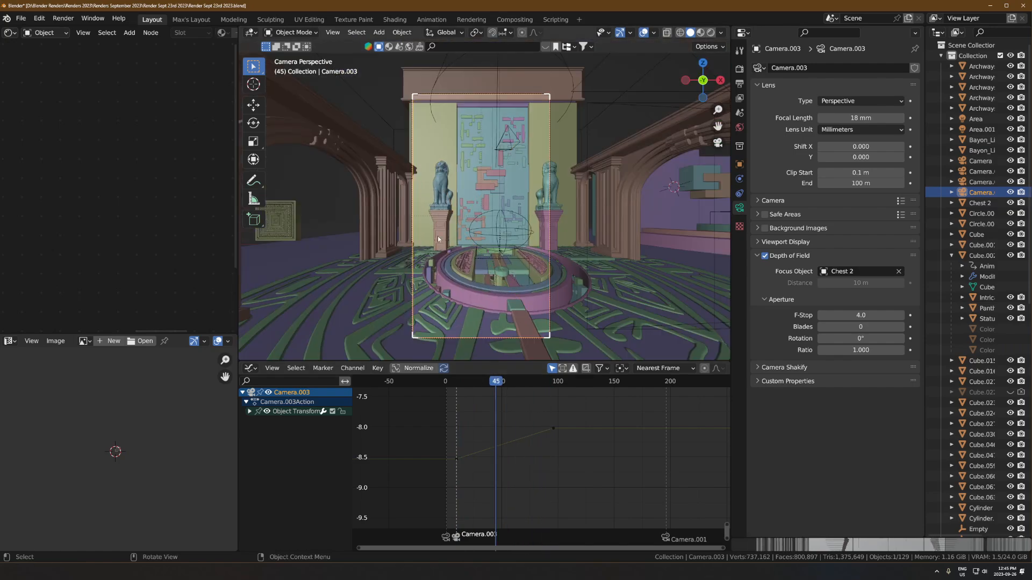
mouse_move(466, 386)
left_mouse_down()
mouse_move(555, 381)
mouse_move(456, 382)
left_mouse_up()
key("space")
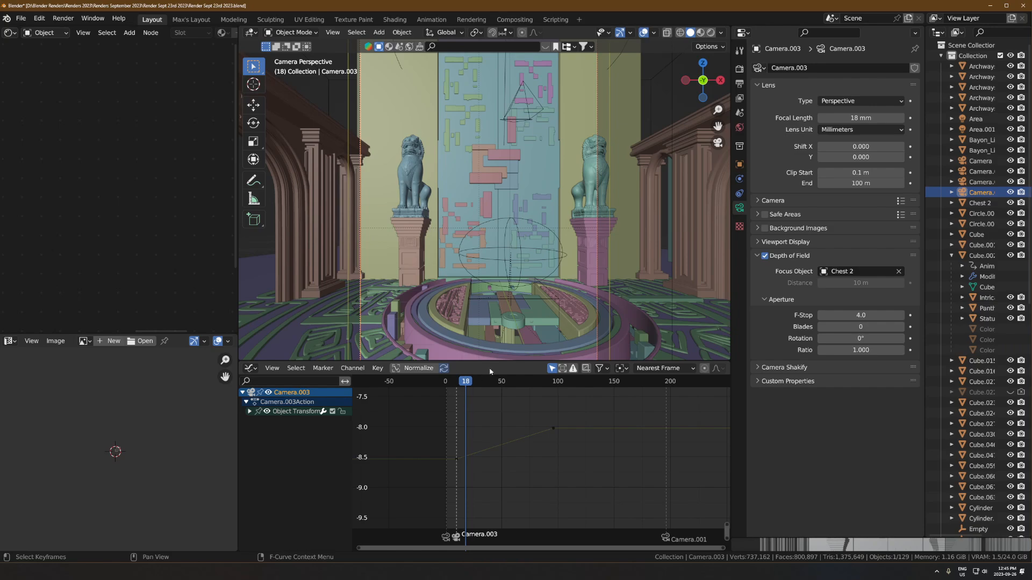
- Try Bezier interpolation on Camera.003's Y location keyframes, preview it, and undo the change
left_click(553, 429)
right_click(441, 464)
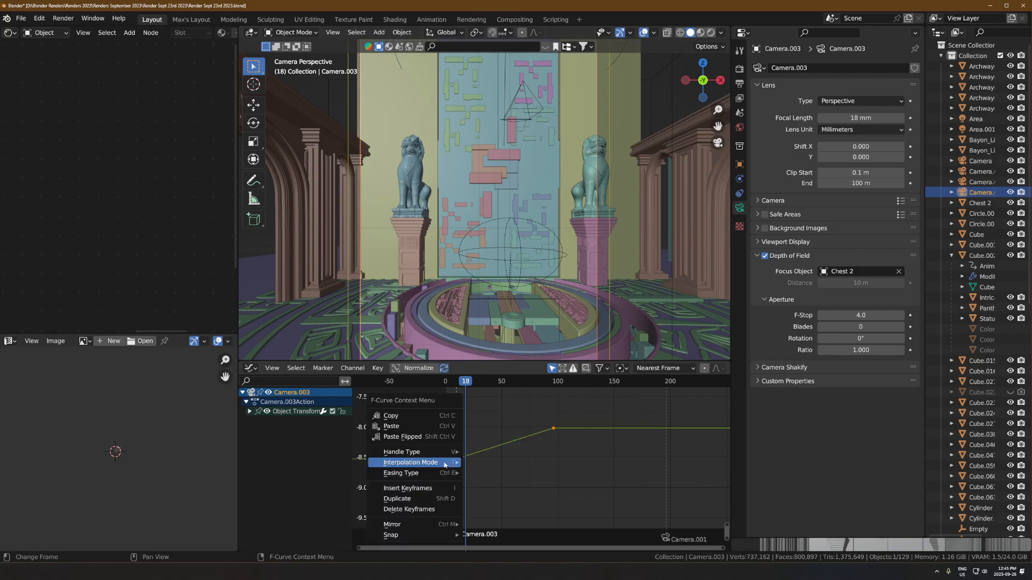
mouse_move(441, 464)
left_click(489, 421)
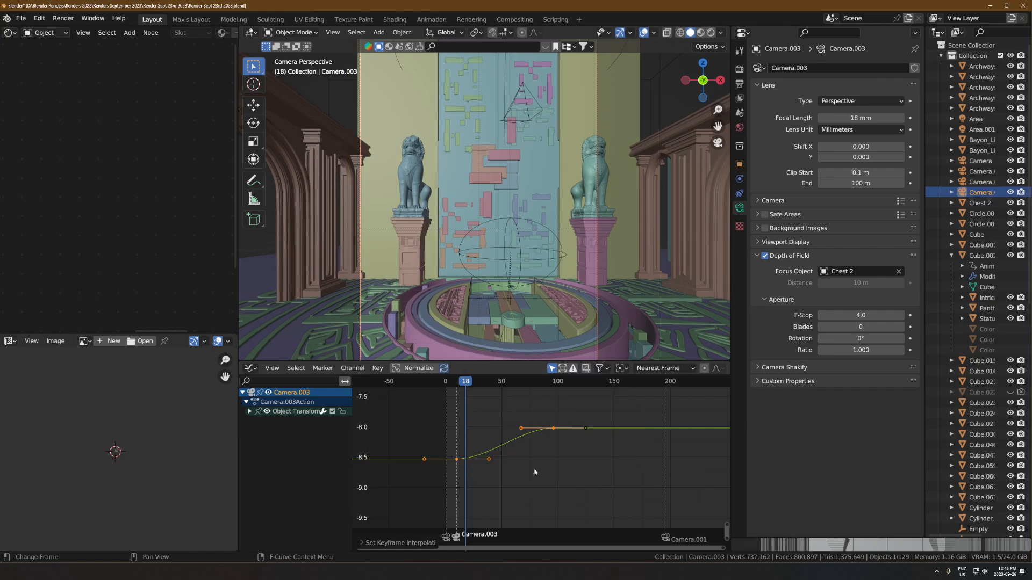
key("space")
key("space")
key("ctrl+z")
key("ctrl+z")
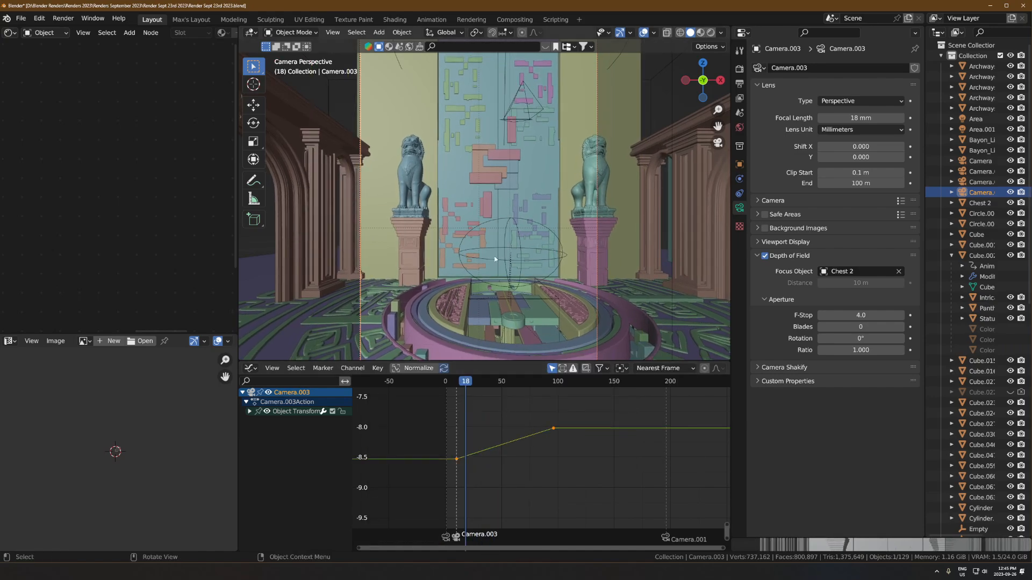
- Delete Camera.003 from the temple scene
middle_click_drag(495, 260, 499, 303)
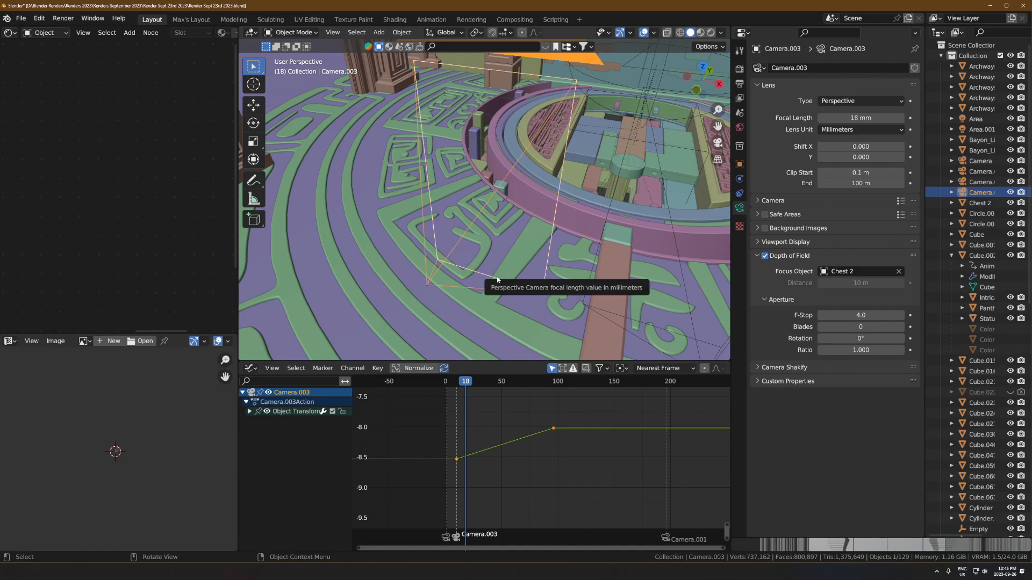
middle_click_drag(545, 293, 492, 232)
scroll(526, 279, "down", 4)
key("Delete")
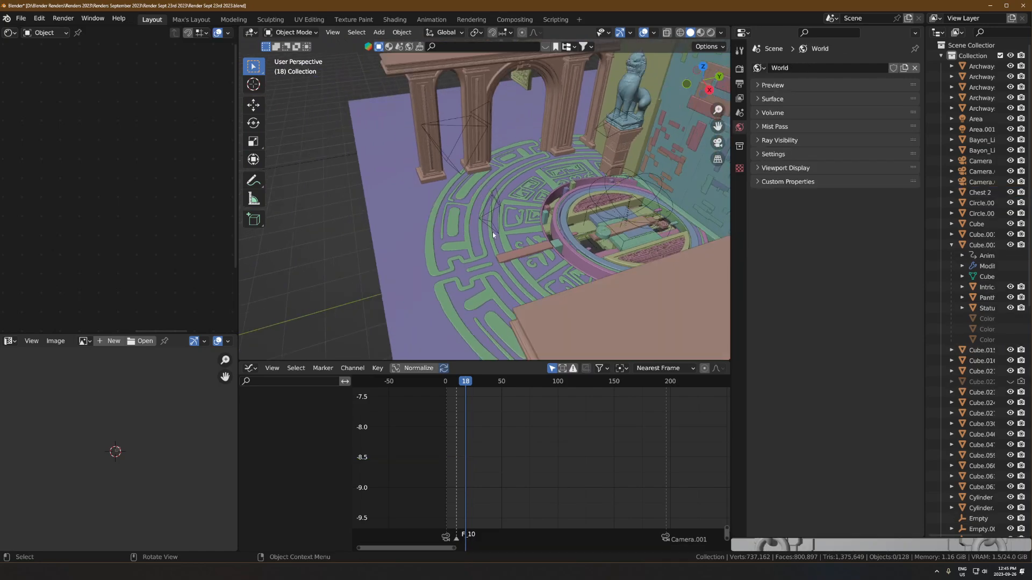
- Select the original Camera and scrub between frames 4 and 197 to examine its movement from outside
left_click(496, 205)
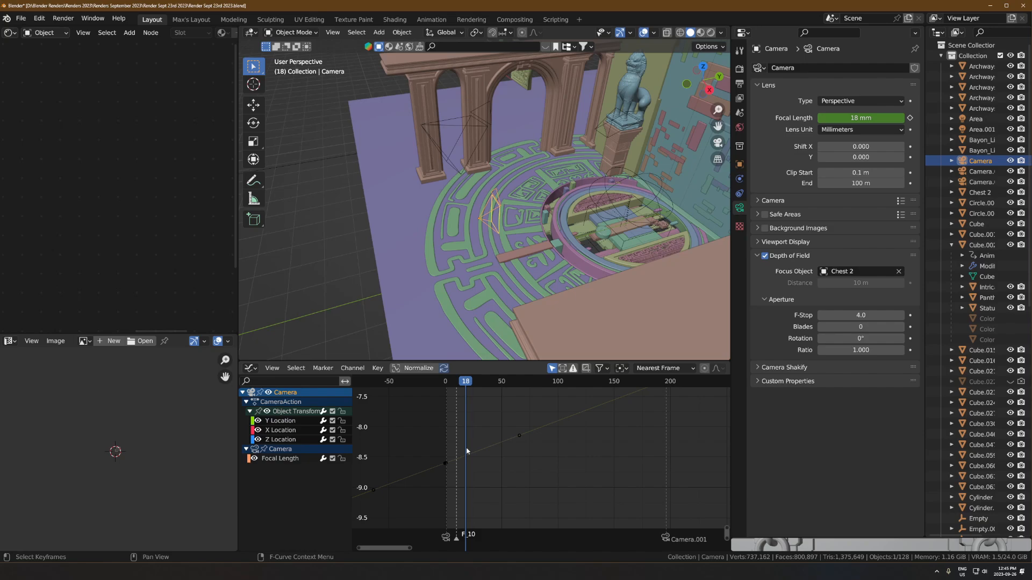
left_click_drag(468, 383, 450, 382)
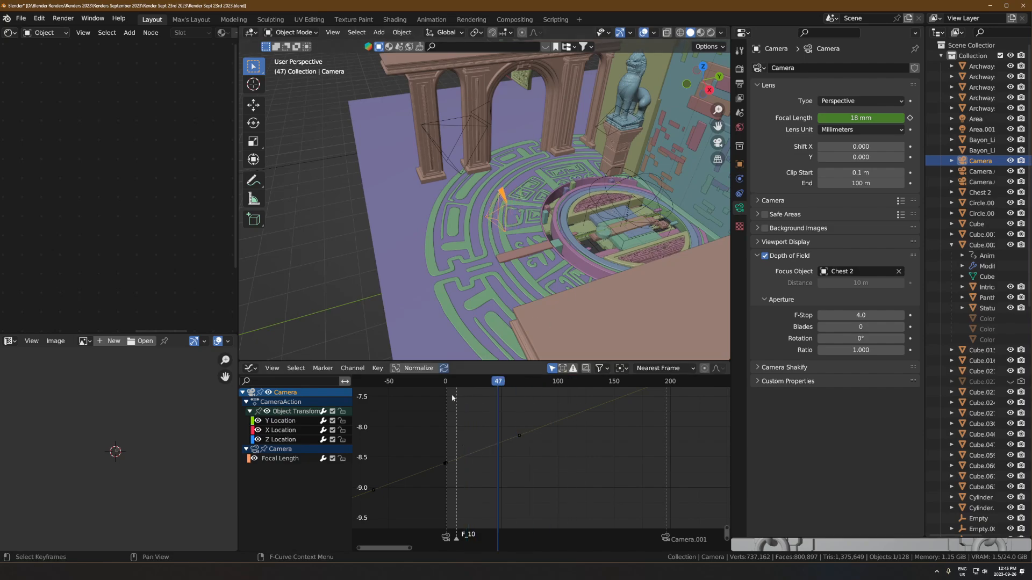
middle_click_drag(524, 240, 528, 227)
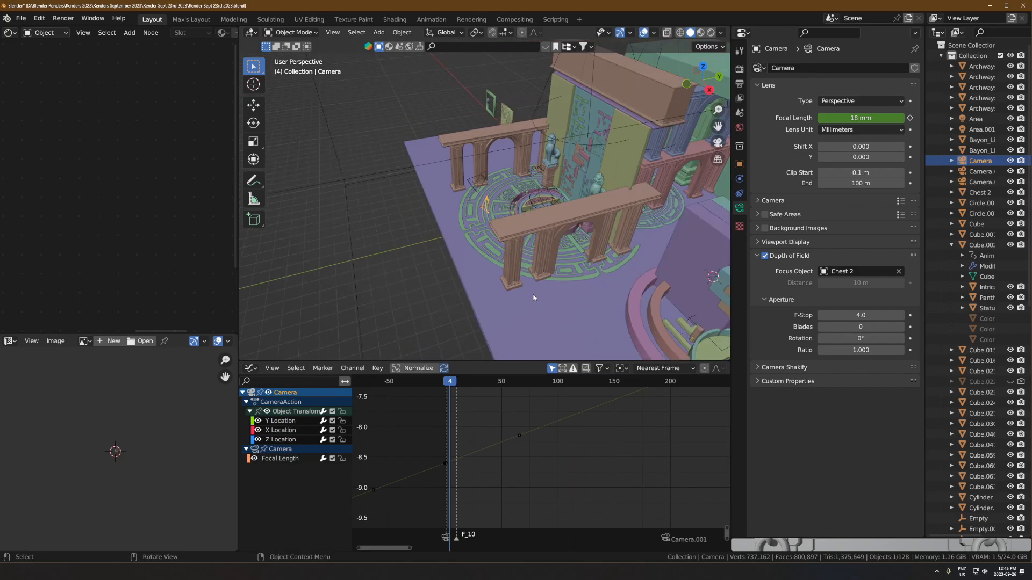
middle_click_drag(647, 446, 576, 451)
left_click_drag(581, 381, 595, 382)
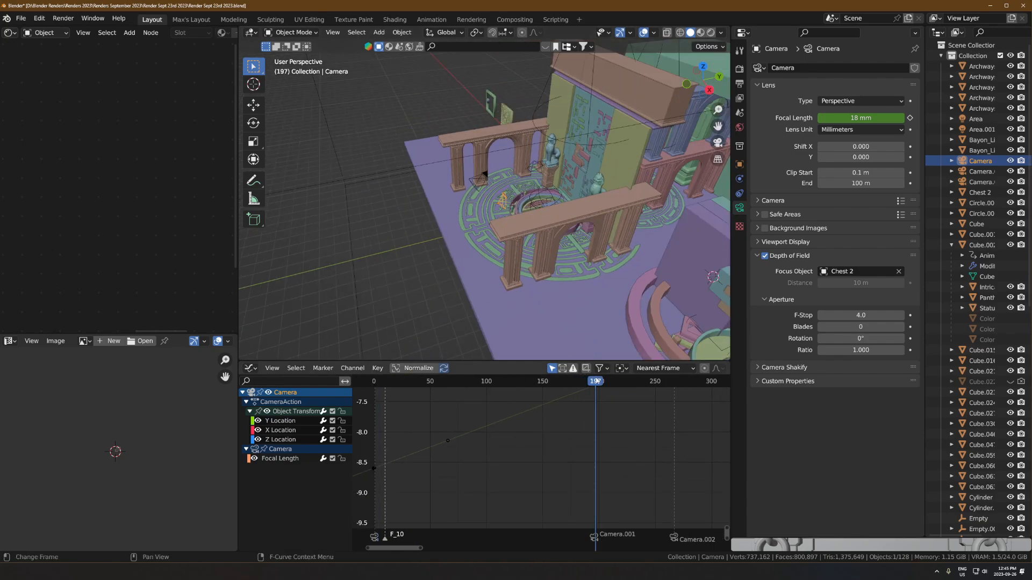
middle_click_drag(617, 431, 542, 434)
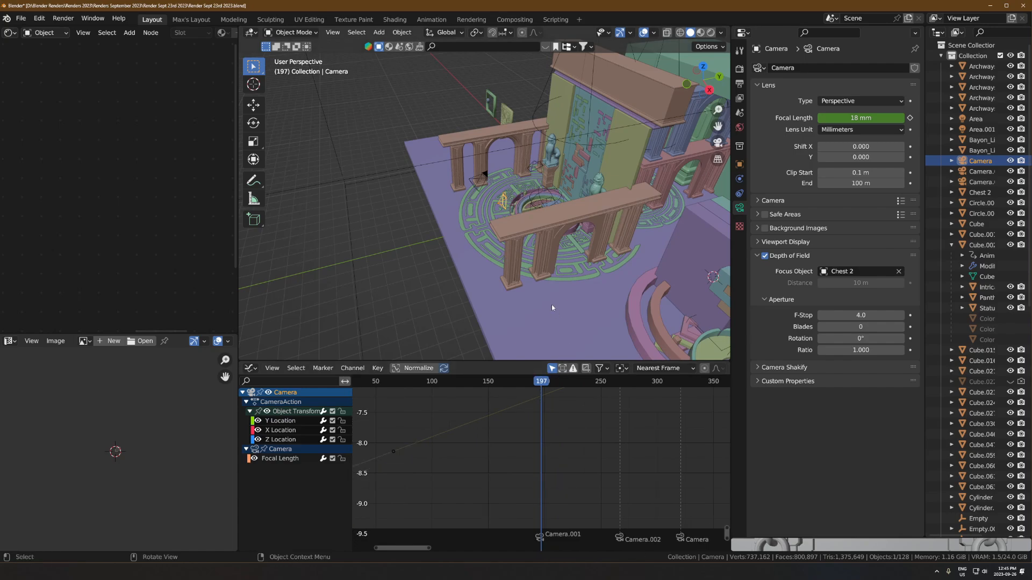
- Play the sequence through the active camera up to about frame 328 to watch the marker-driven camera switches
key("KP_0")
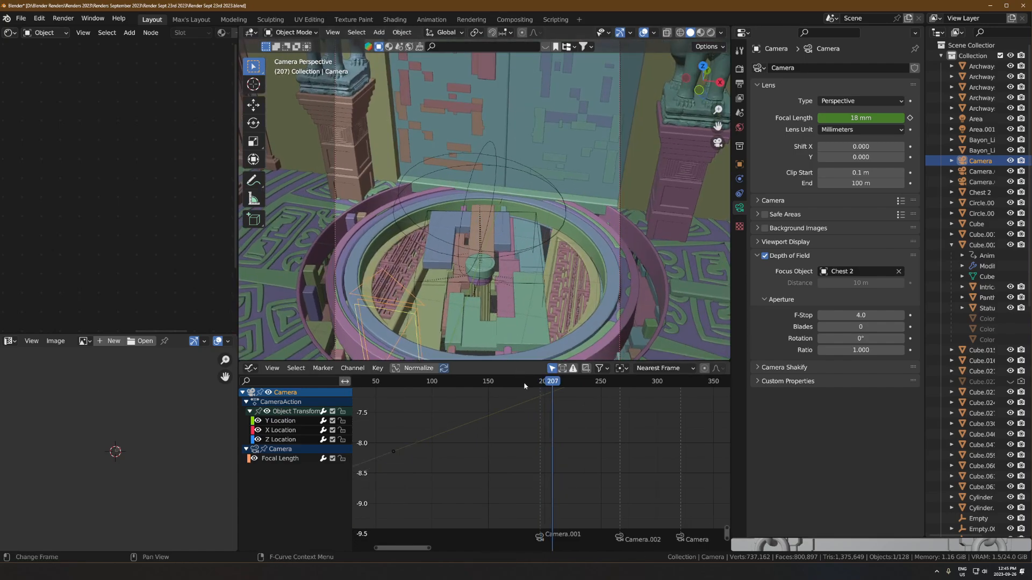
left_click(492, 382)
key("space")
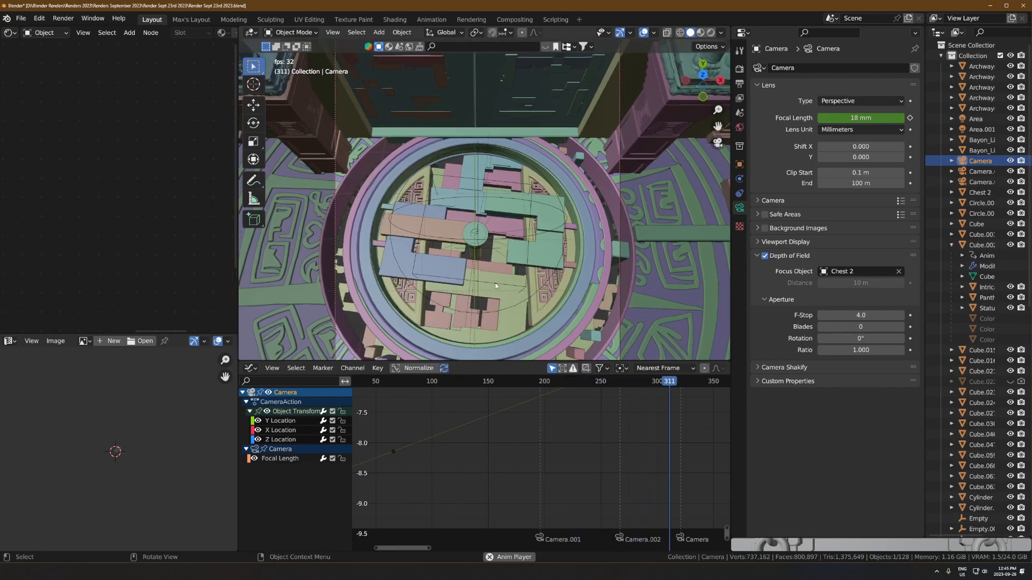
key("space")
- Return to frame 4 outside the camera view and delete the unbound F_10 marker
scroll(516, 269, "down", 6)
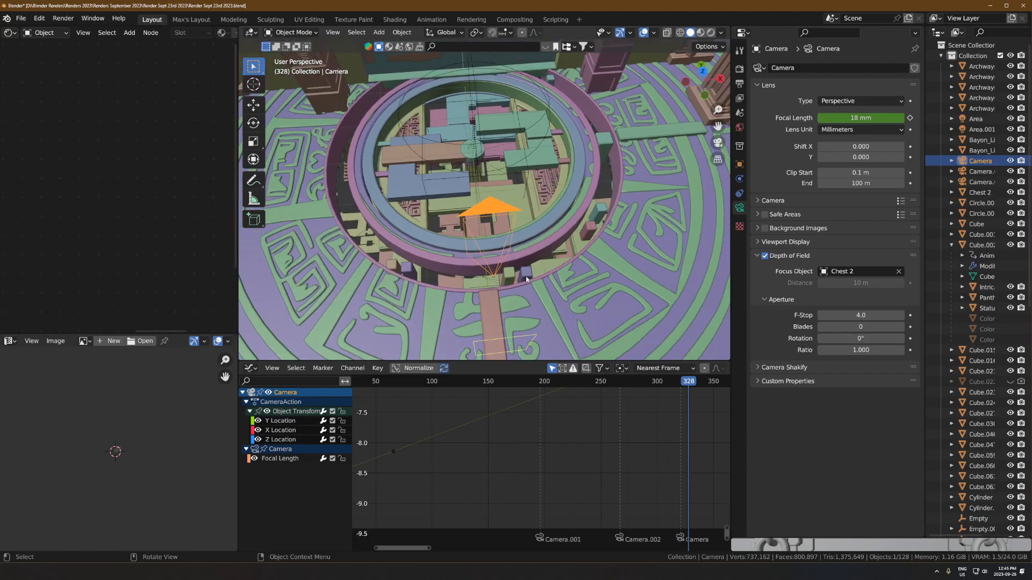
scroll(457, 419, "down", 2)
left_click_drag(424, 383, 417, 382)
scroll(422, 392, "up", 1)
middle_click_drag(506, 324, 496, 305)
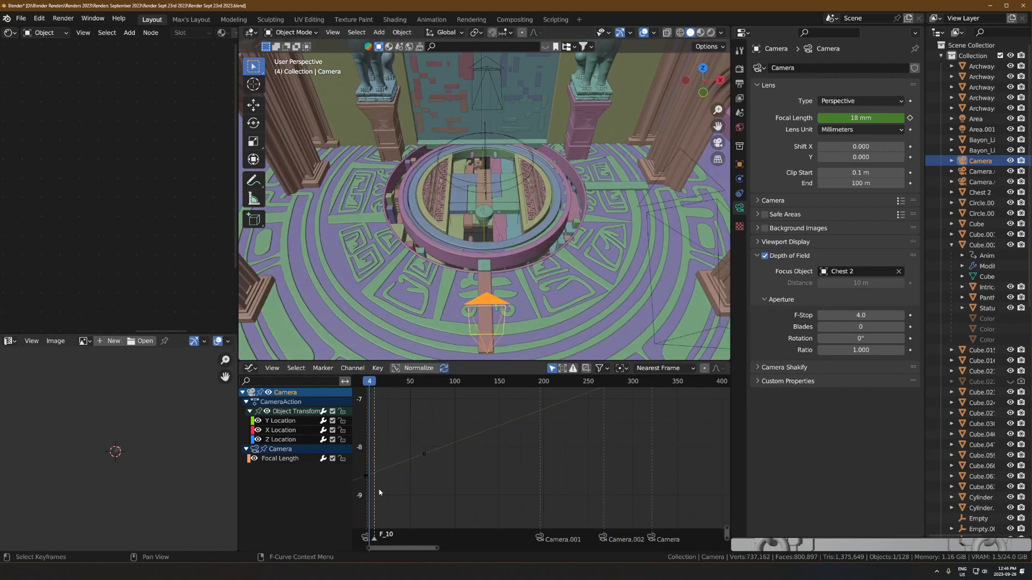
key("x")
left_click(376, 538)
- Duplicate the original Camera at frame 100 and move the copy about -1.95 m along the Y axis
scroll(473, 258, "down", 3)
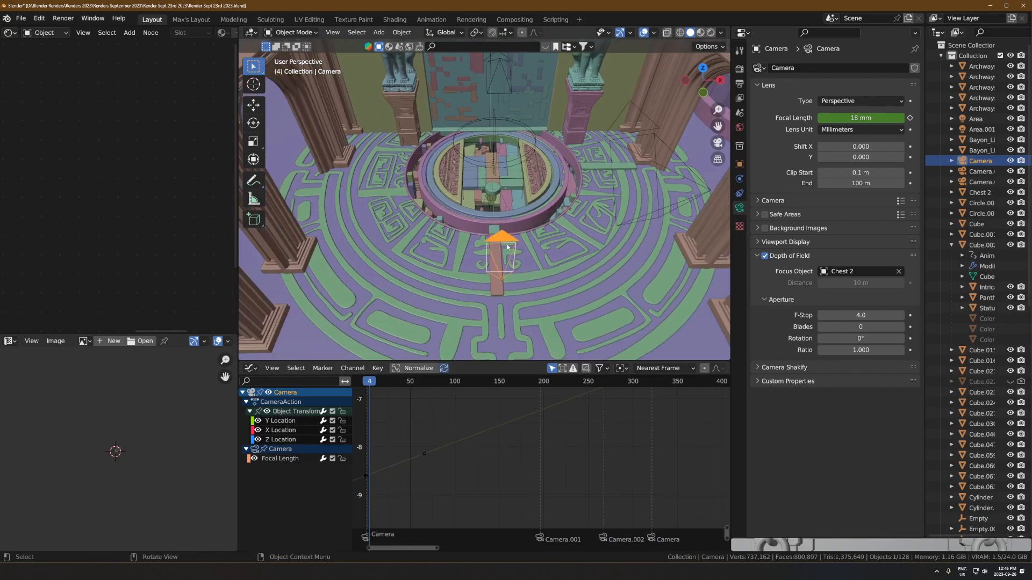
left_click_drag(369, 384, 455, 383)
middle_click_drag(532, 227, 532, 267)
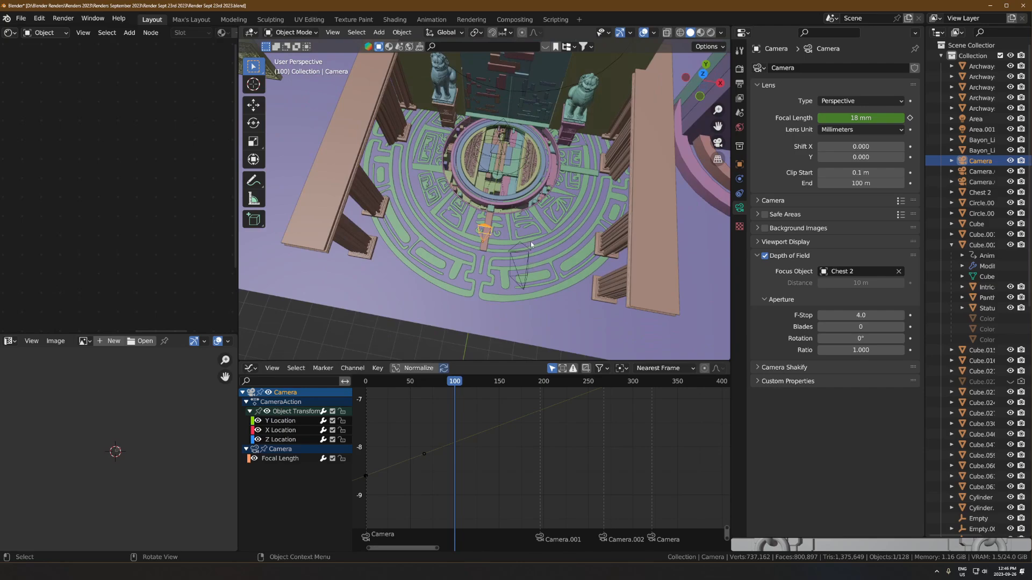
key("shift+d")
key("y")
left_click(537, 284)
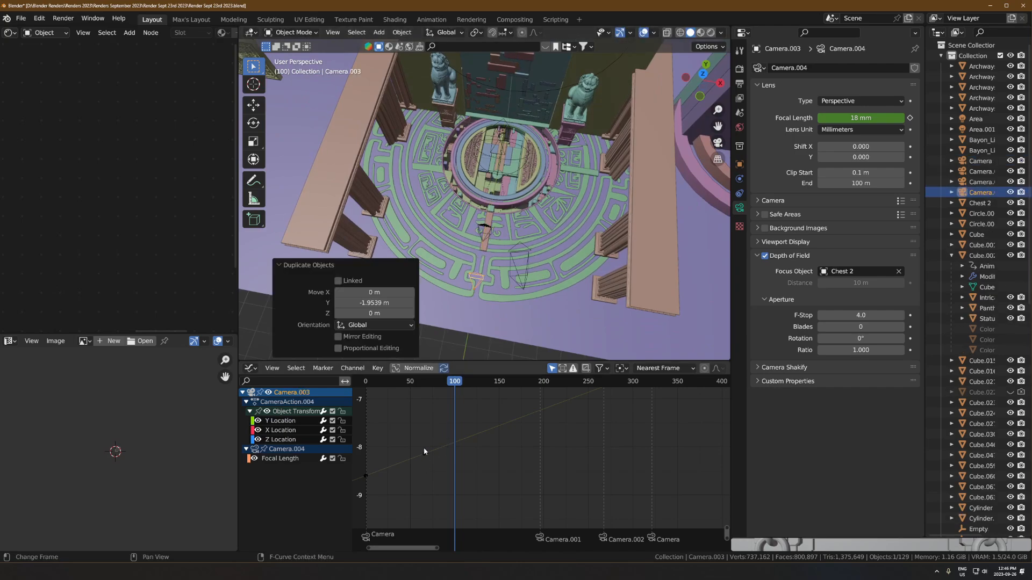
- Lower the duplicated camera's first Y location keyframe to about -9.7 in the graph
left_click_drag(449, 434, 362, 486)
key("g")
key("y")
left_click(473, 477)
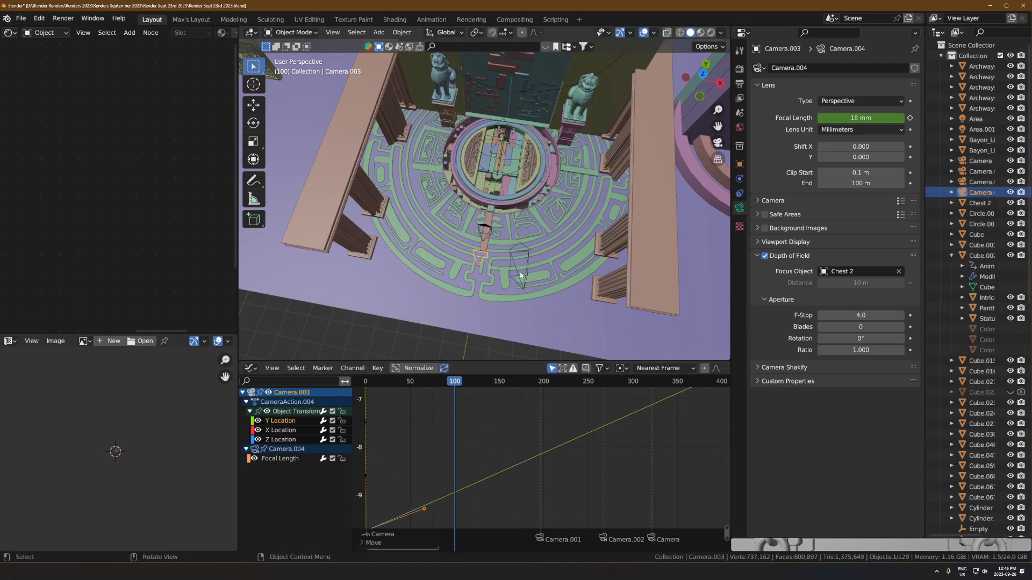
middle_click_drag(507, 302, 491, 253)
scroll(511, 291, "up", 2)
scroll(489, 254, "up", 1)
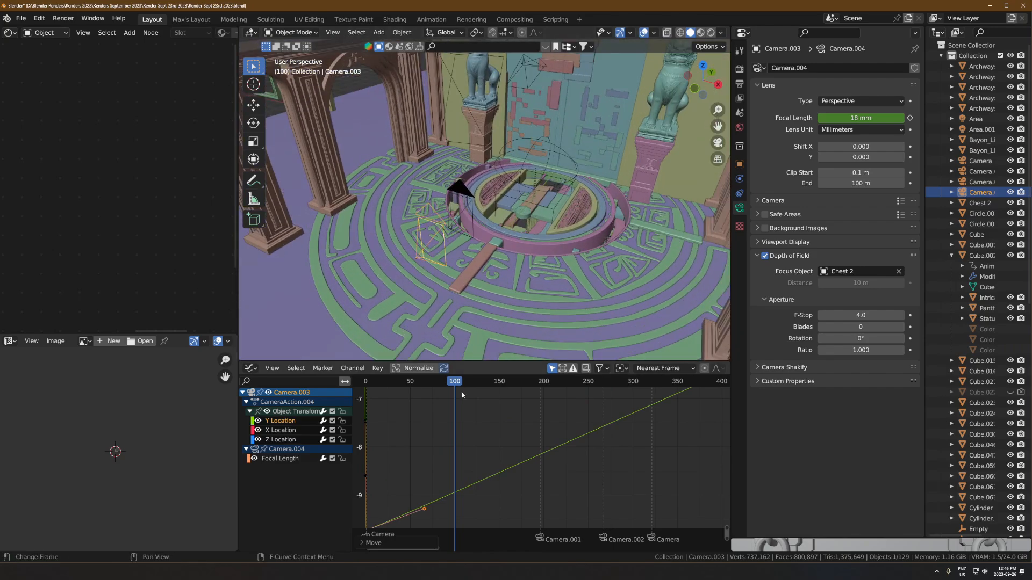
- Add a timeline marker at frame 100 and bind the duplicated camera to it
left_click(437, 403)
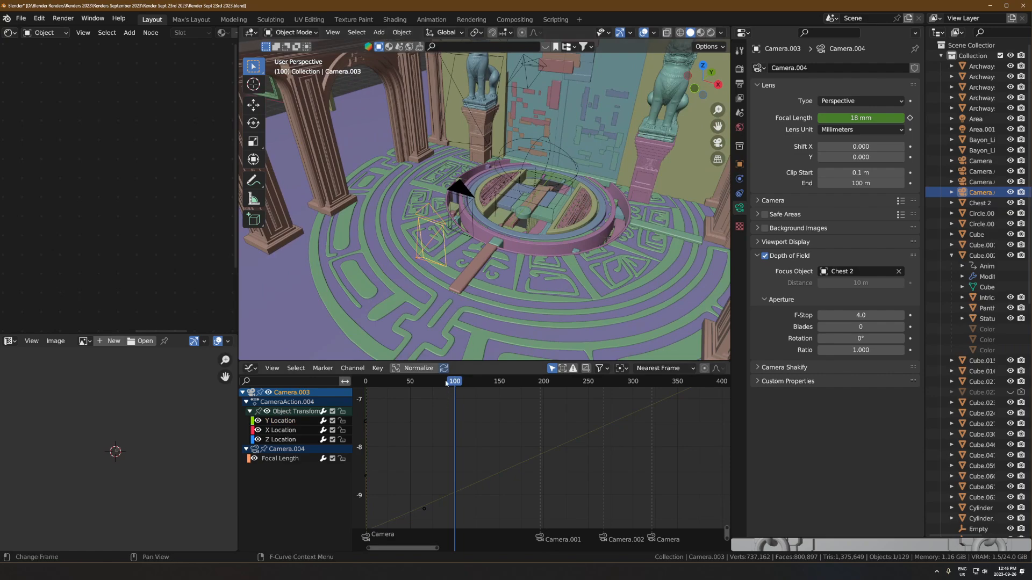
left_click(323, 368)
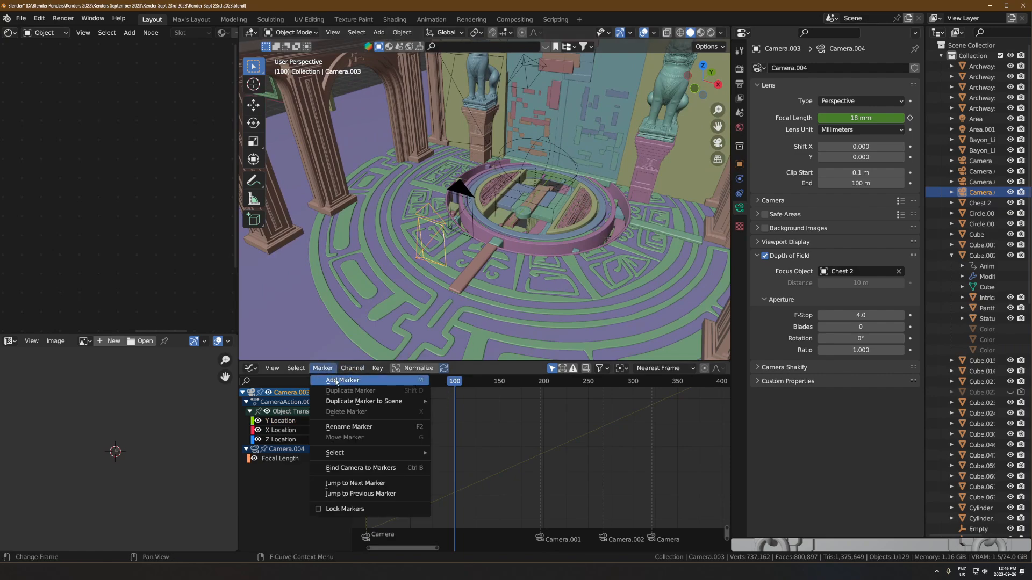
left_click(336, 381)
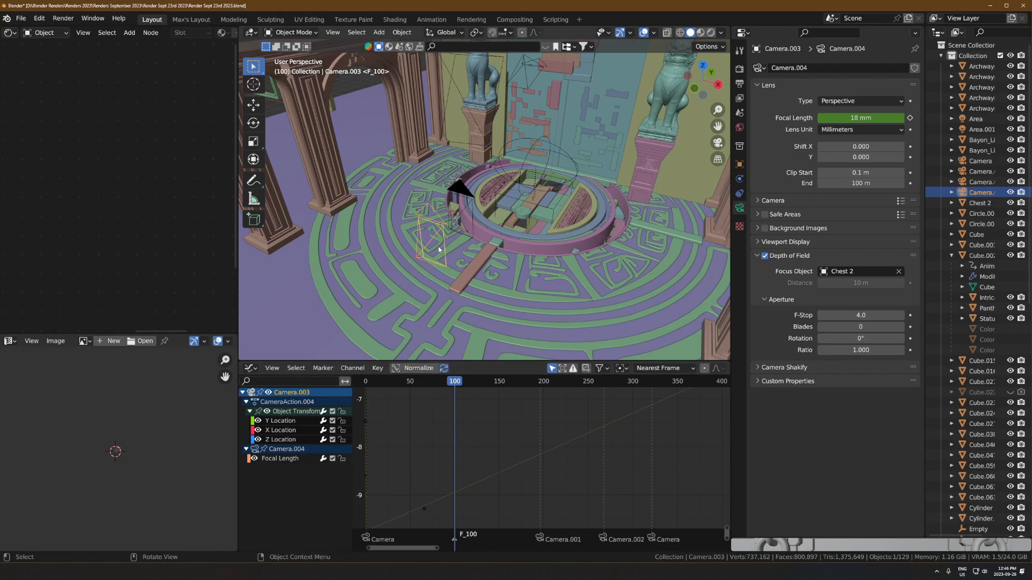
left_click(323, 368)
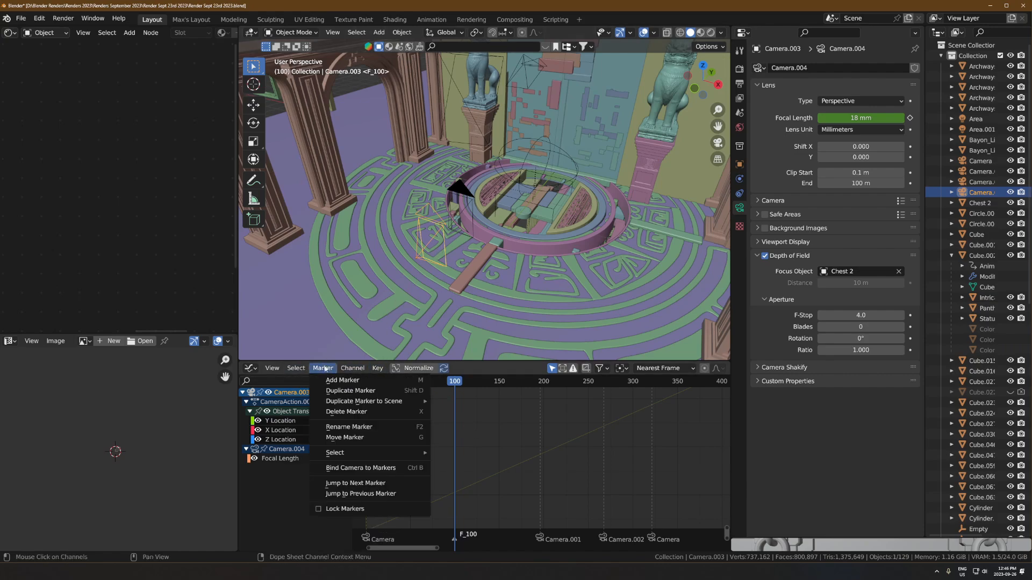
left_click(361, 468)
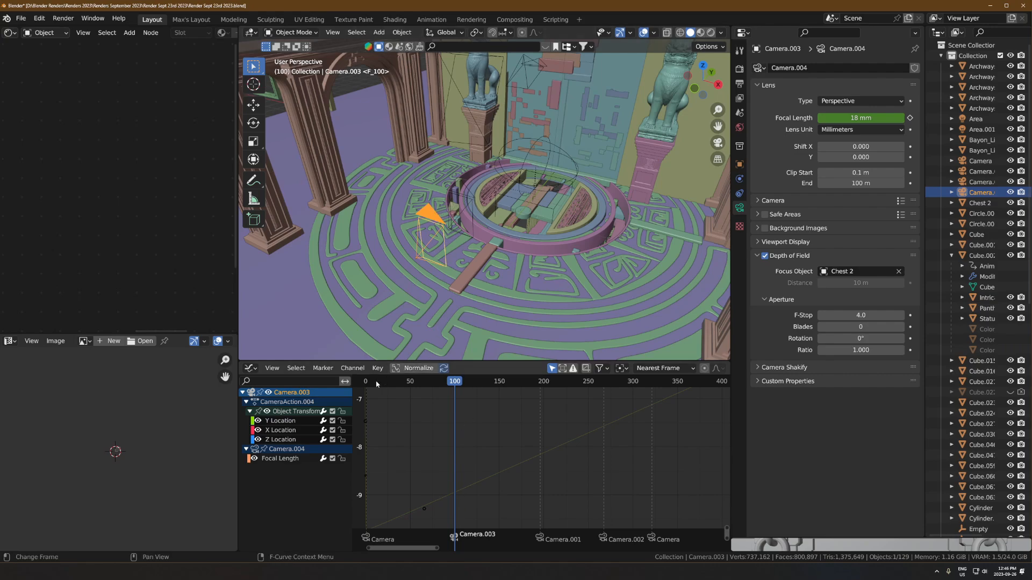
- Scrub the timeline between frame 0 and frame 108 to examine how the Camera and Camera.003 markers switch the active camera
left_click_drag(377, 384, 368, 380)
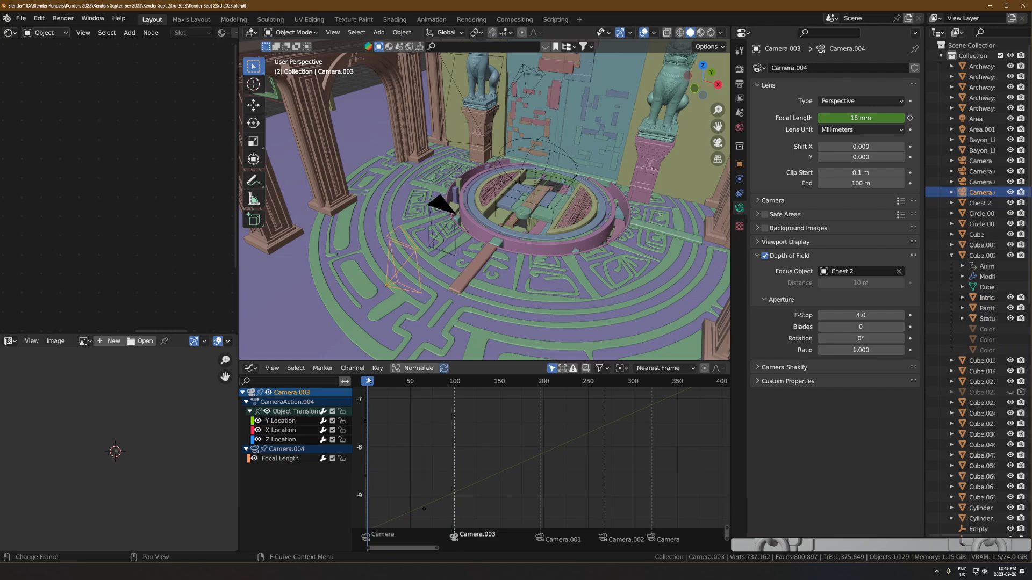
left_click(369, 539)
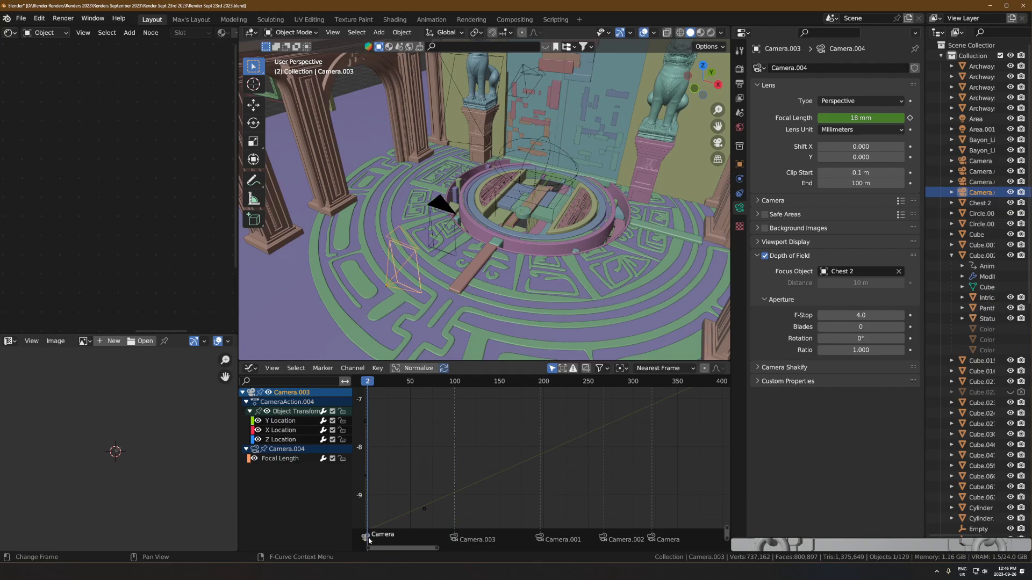
left_click_drag(447, 381, 399, 393)
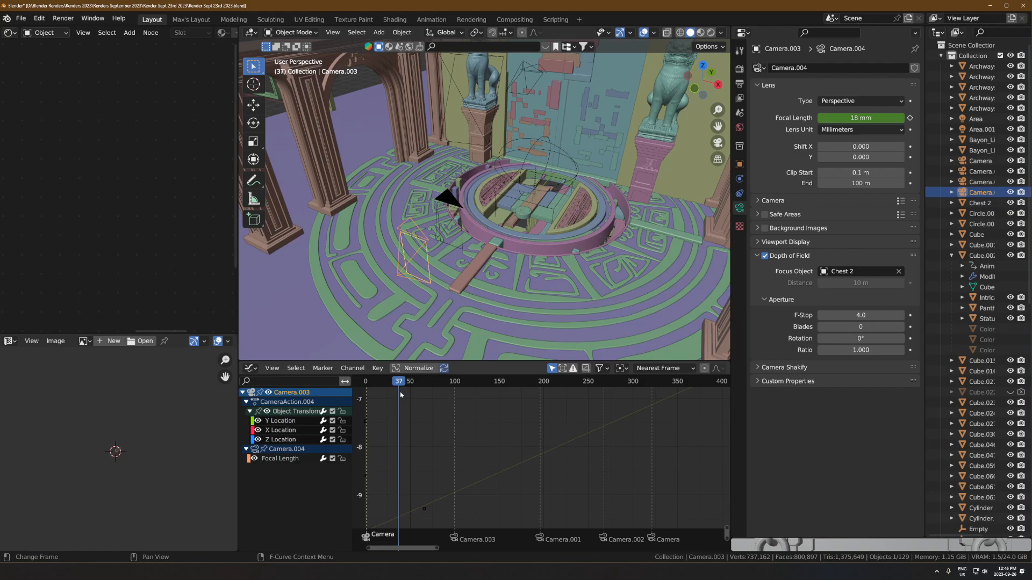
left_click_drag(382, 385, 361, 386)
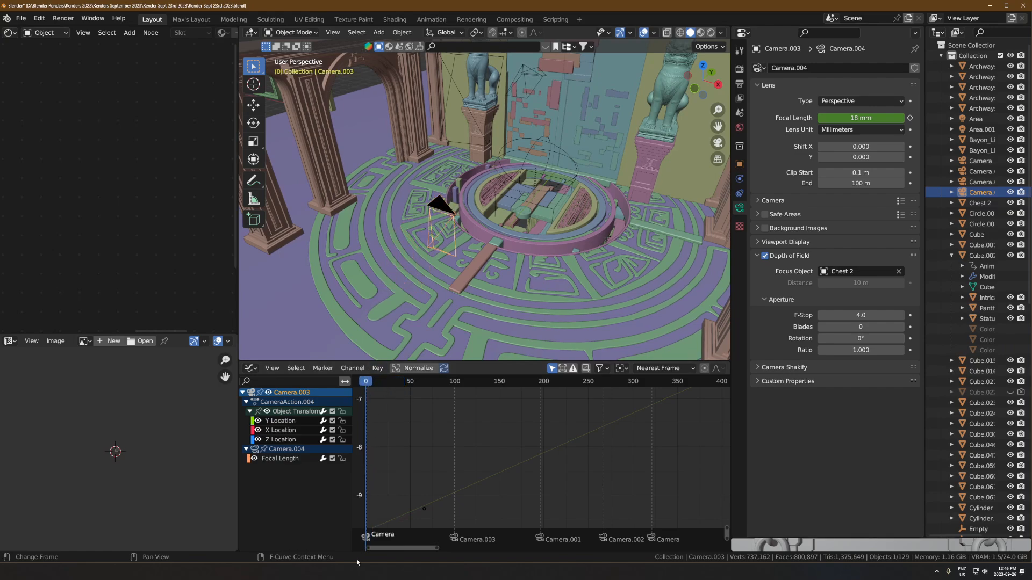
left_click_drag(431, 381, 462, 394)
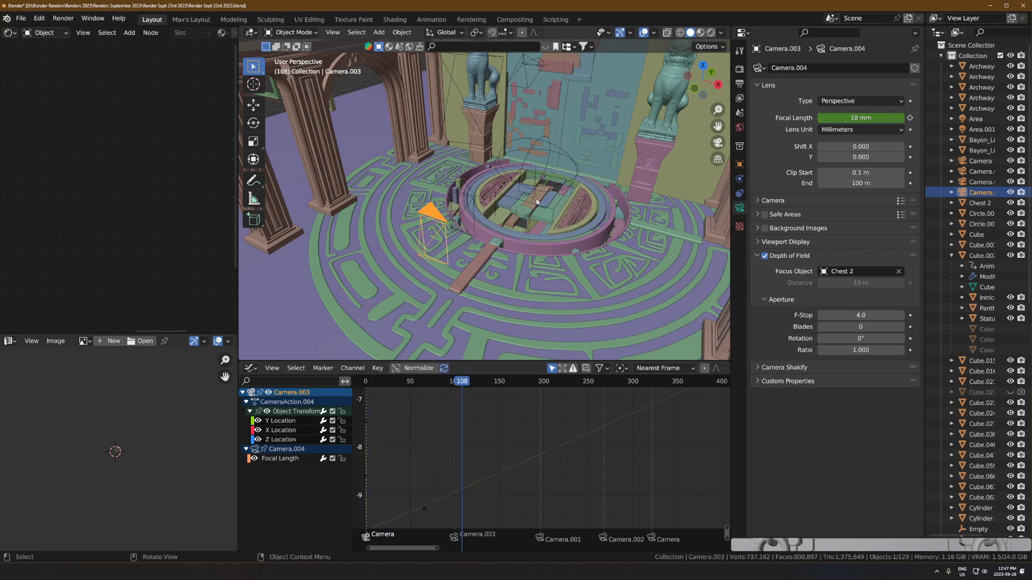
- Duplicate the Camera marker at frame 0, place the copy at about frame 124, and scrub to frame 138
middle_click_drag(465, 266, 466, 298)
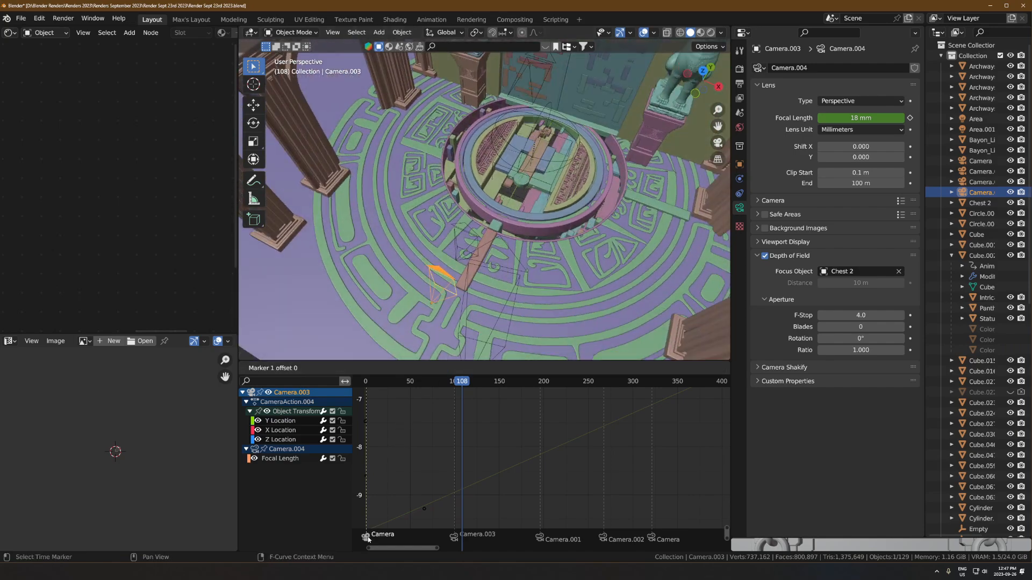
key("shift+d")
left_click(460, 547)
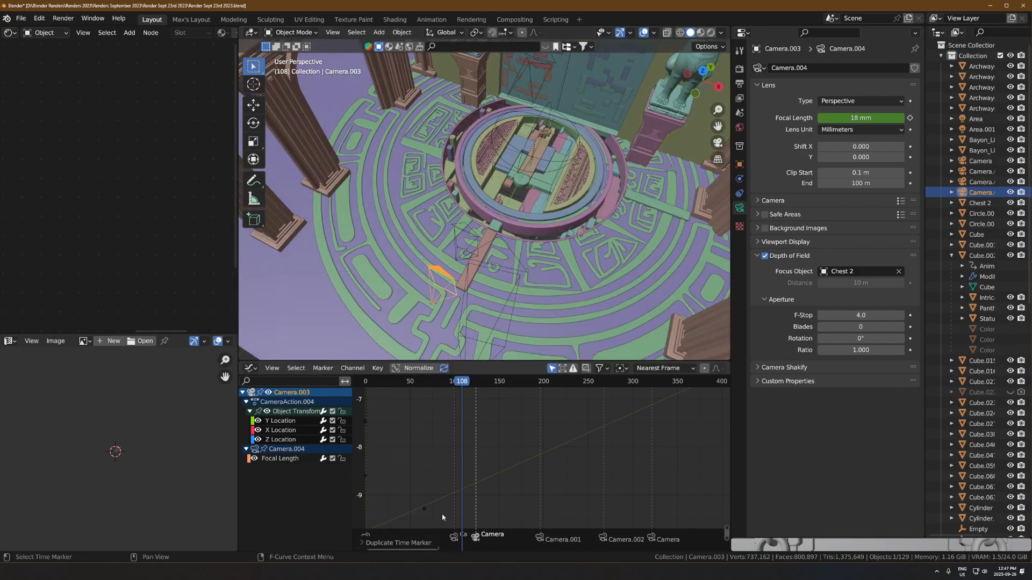
scroll(443, 518, "up", 1)
left_click_drag(448, 383, 480, 391)
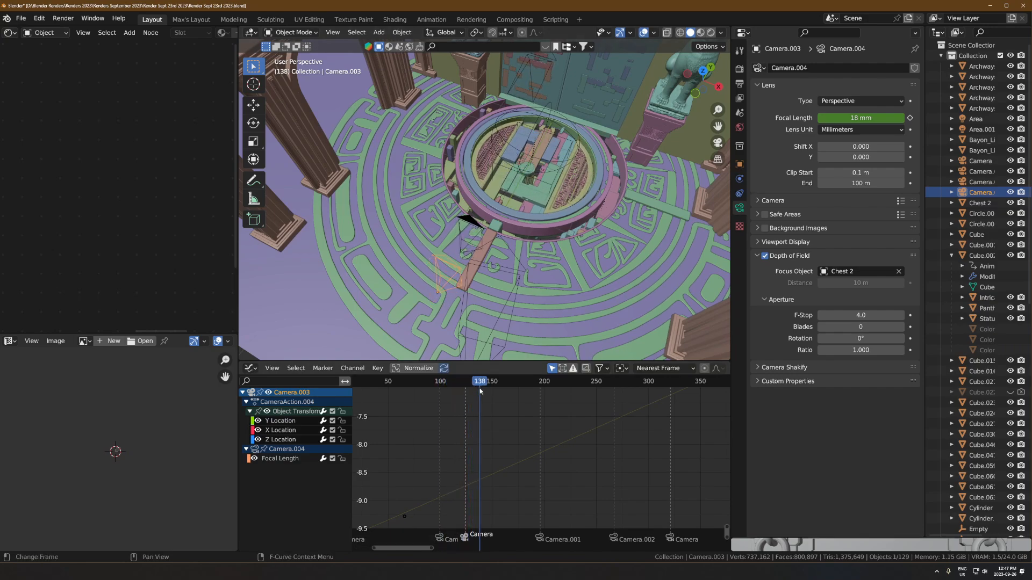
- Move the duplicated Camera marker to about frame 140 and delete it
left_click_drag(471, 534, 486, 534)
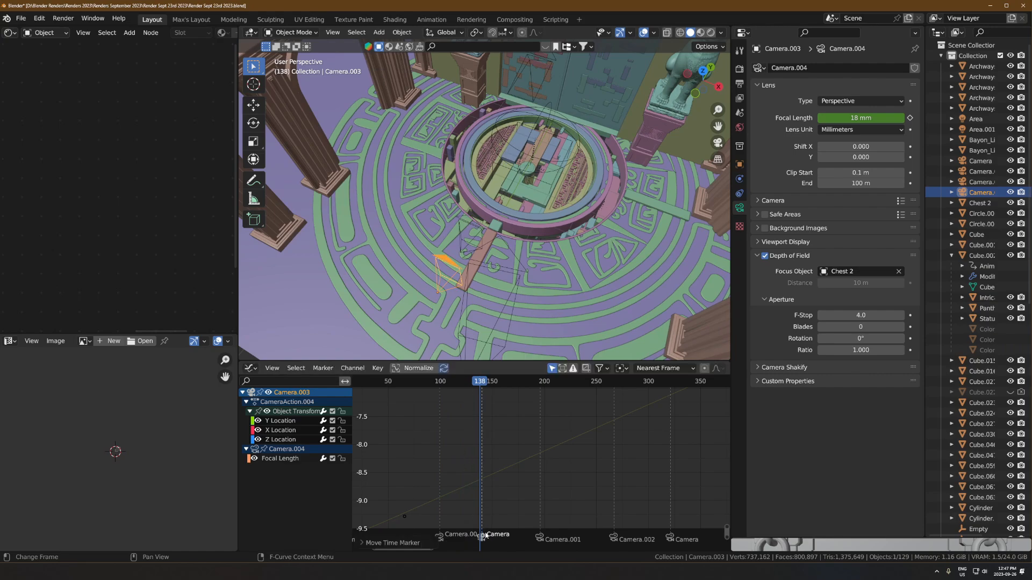
key("x")
left_click(486, 534)
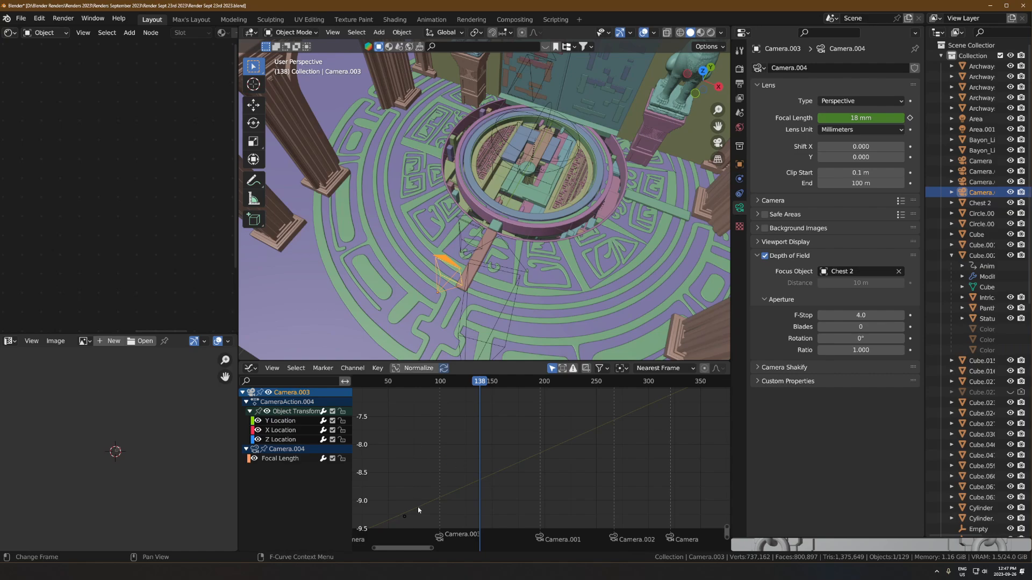
- Make Camera.002 the active camera, look through it, and scrub the timeline from frame 138 to frame 341
middle_click_drag(418, 508, 499, 506)
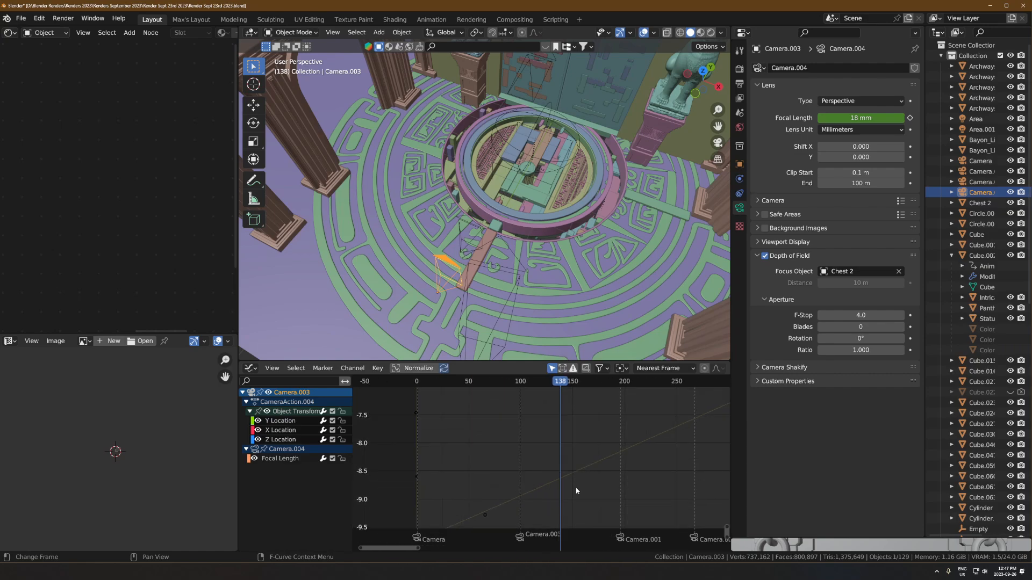
scroll(577, 478, "down", 4)
middle_click_drag(578, 472, 540, 469)
scroll(509, 347, "down", 3)
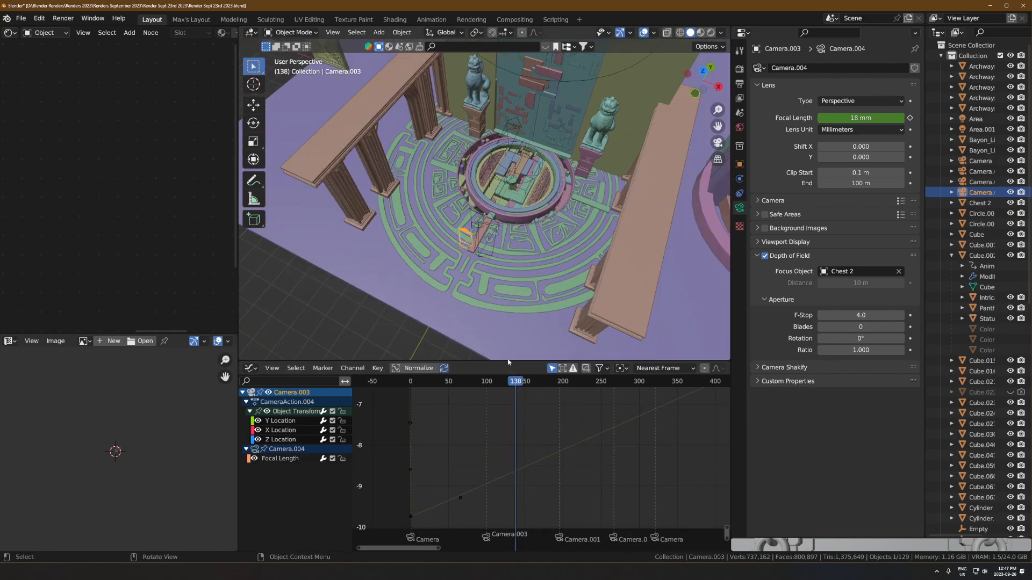
left_click(511, 129)
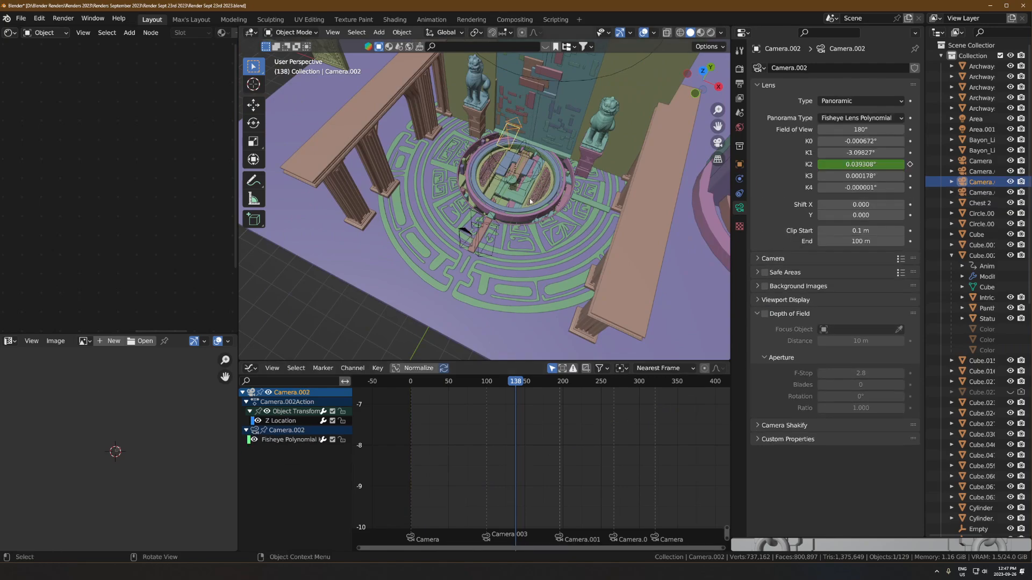
key("ctrl+KP_0")
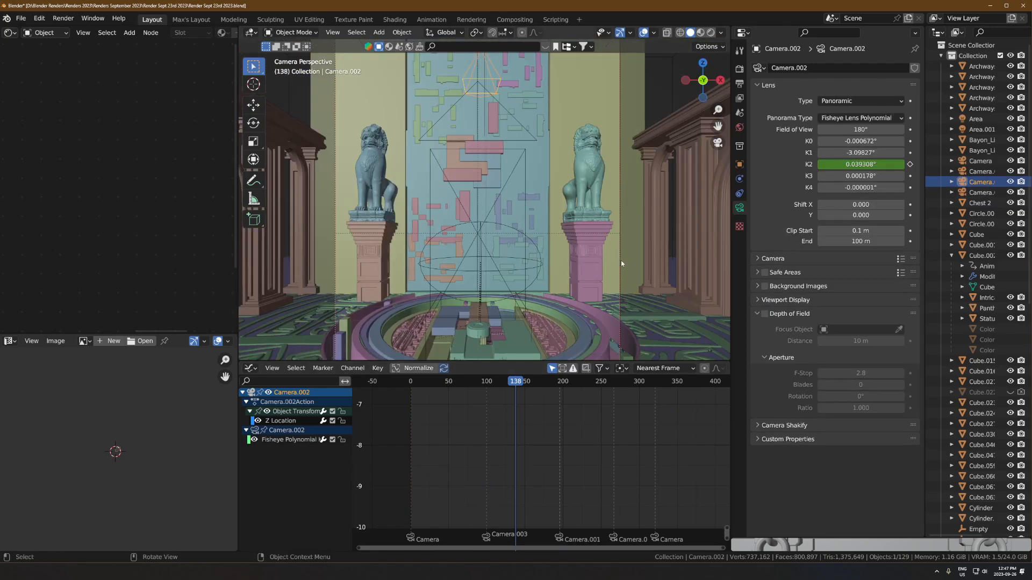
left_click_drag(547, 383, 671, 392)
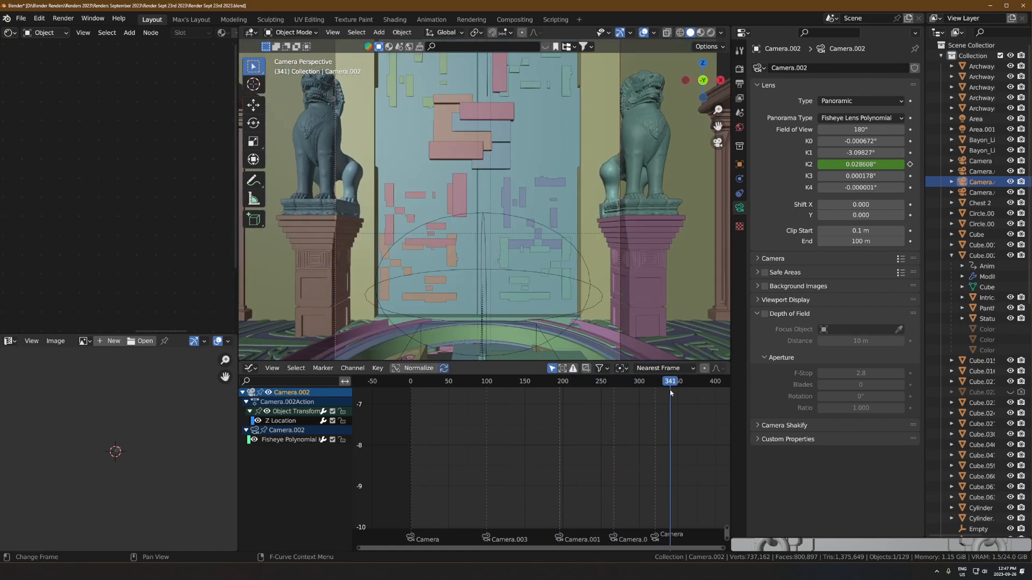